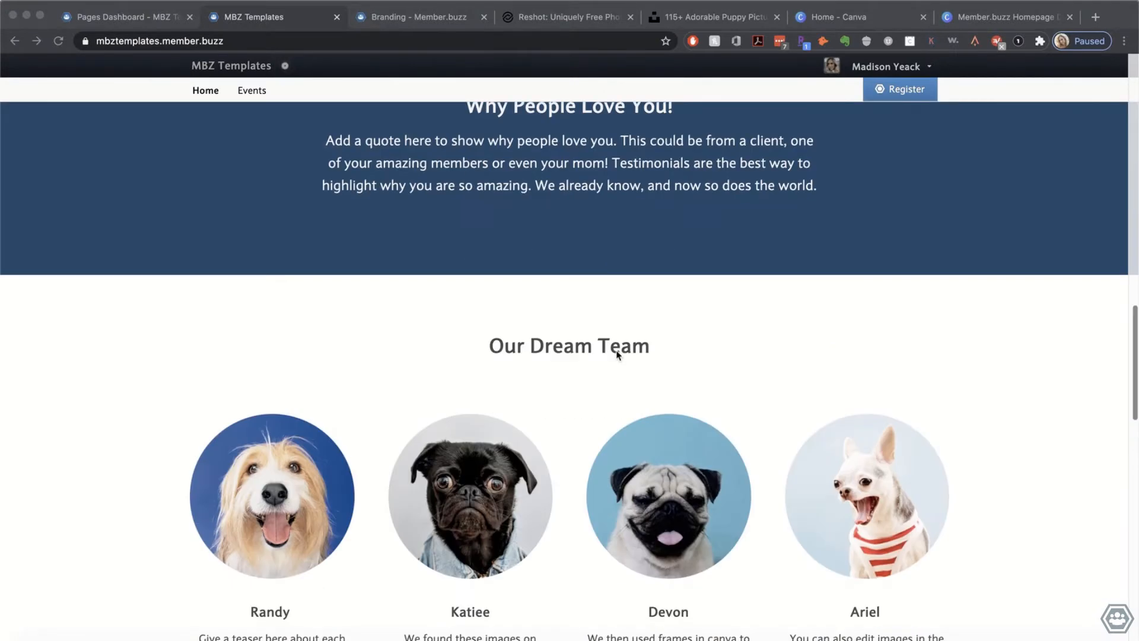
Step: Review the published homepage's sections, from the Create a Breathtaking Space banner to the Call to Action area and footer
scroll(617, 354, down, 7)
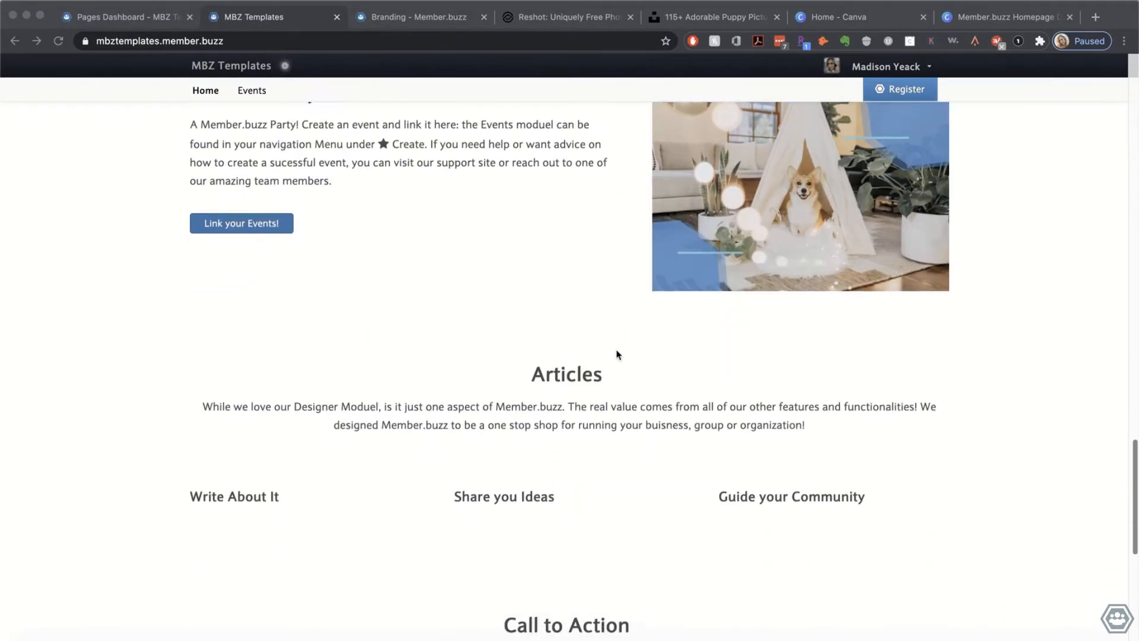
scroll(618, 355, up, 3)
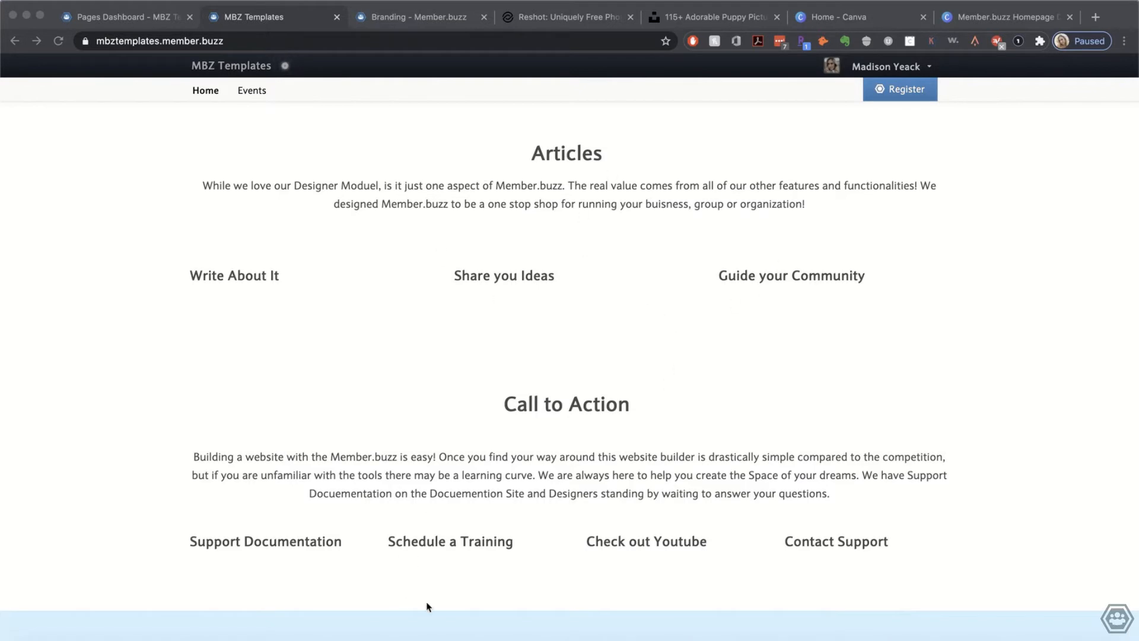
scroll(564, 554, down, 2)
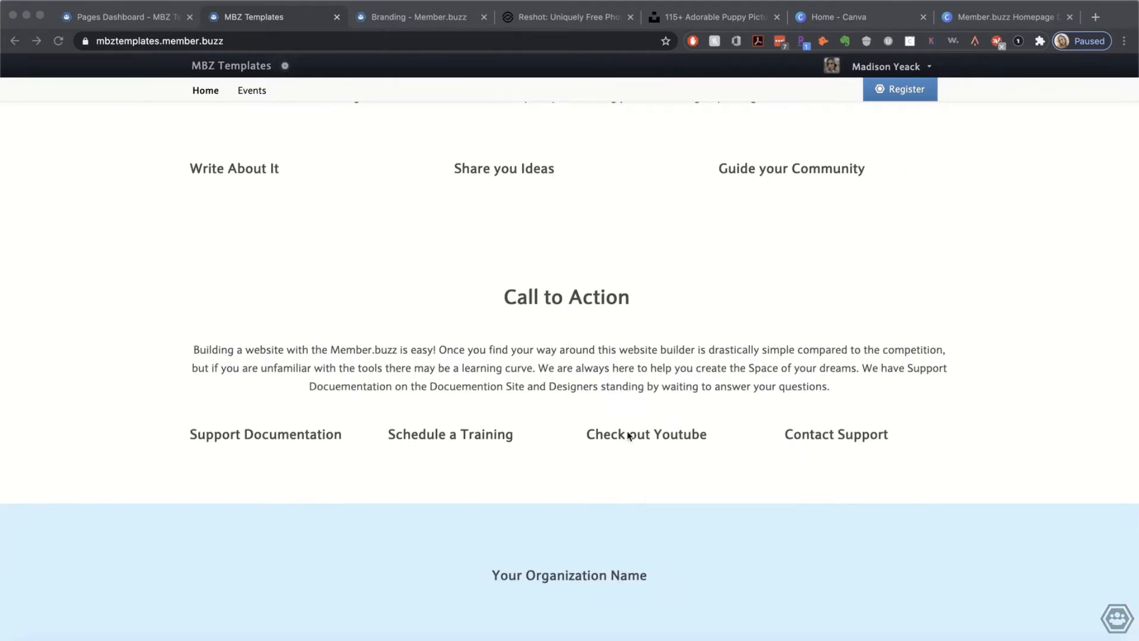
scroll(758, 429, down, 2)
scroll(603, 392, up, 13)
scroll(602, 399, up, 10)
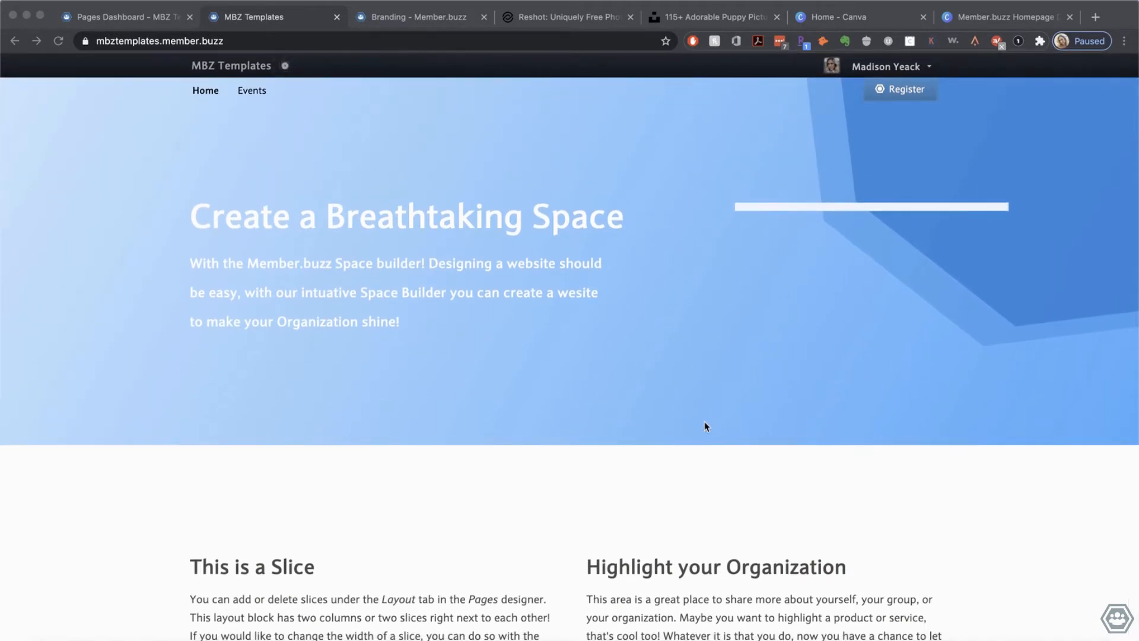
scroll(705, 423, down, 2)
scroll(704, 425, down, 2)
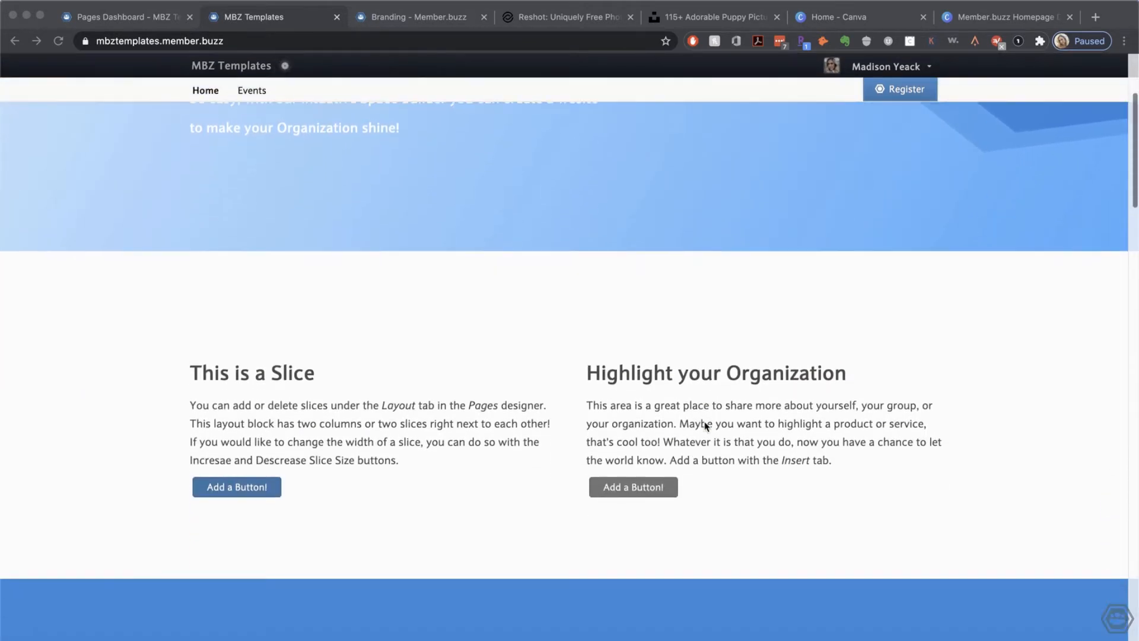
scroll(564, 397, down, 5)
scroll(565, 400, down, 4)
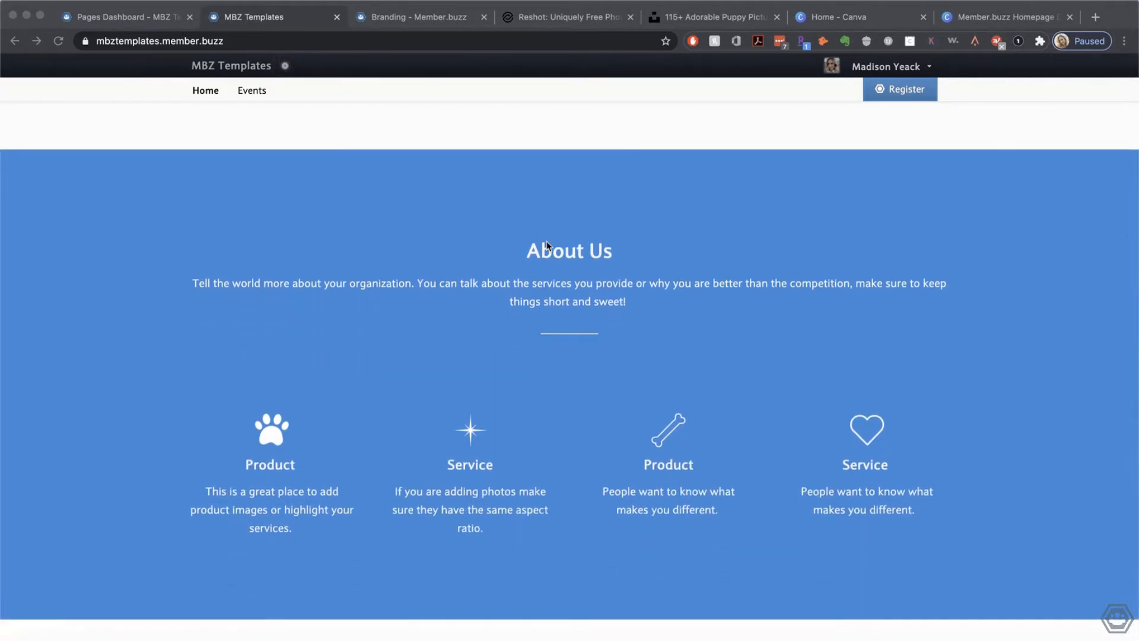
click(924, 71)
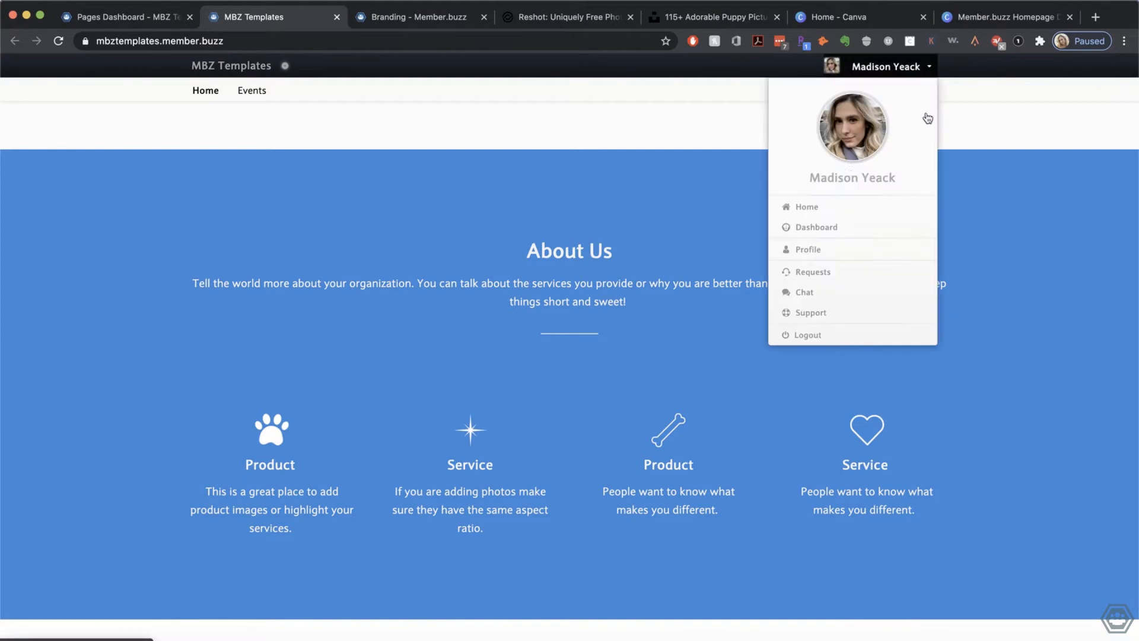
click(805, 231)
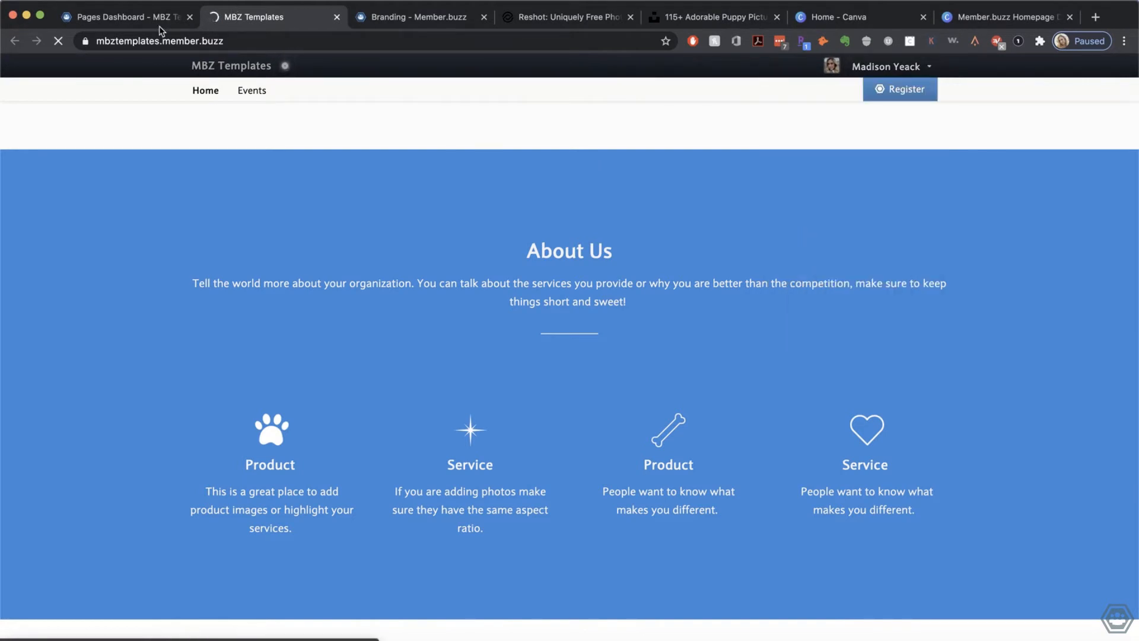
click(136, 28)
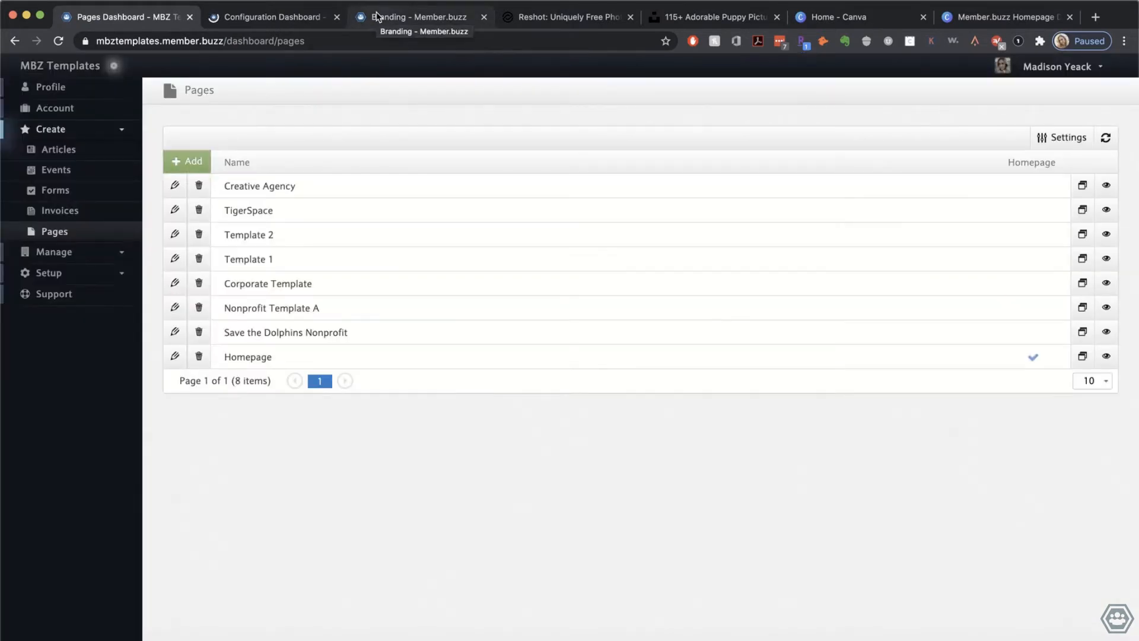
click(257, 23)
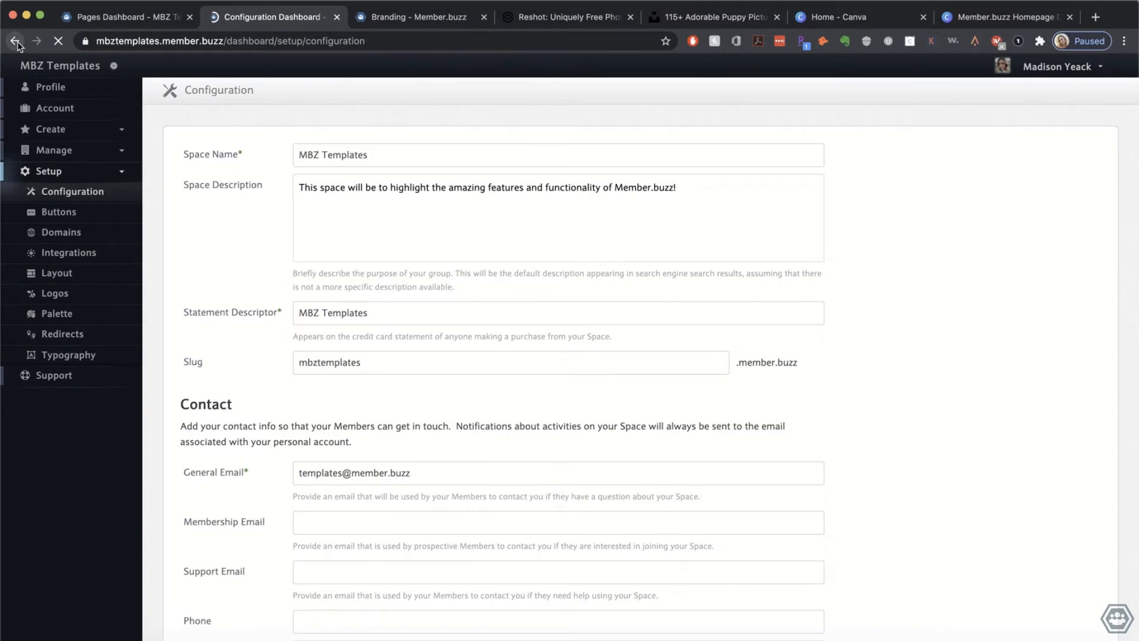
click(15, 40)
Step: Open the Homepage entry for editing in the Pages dashboard
click(157, 15)
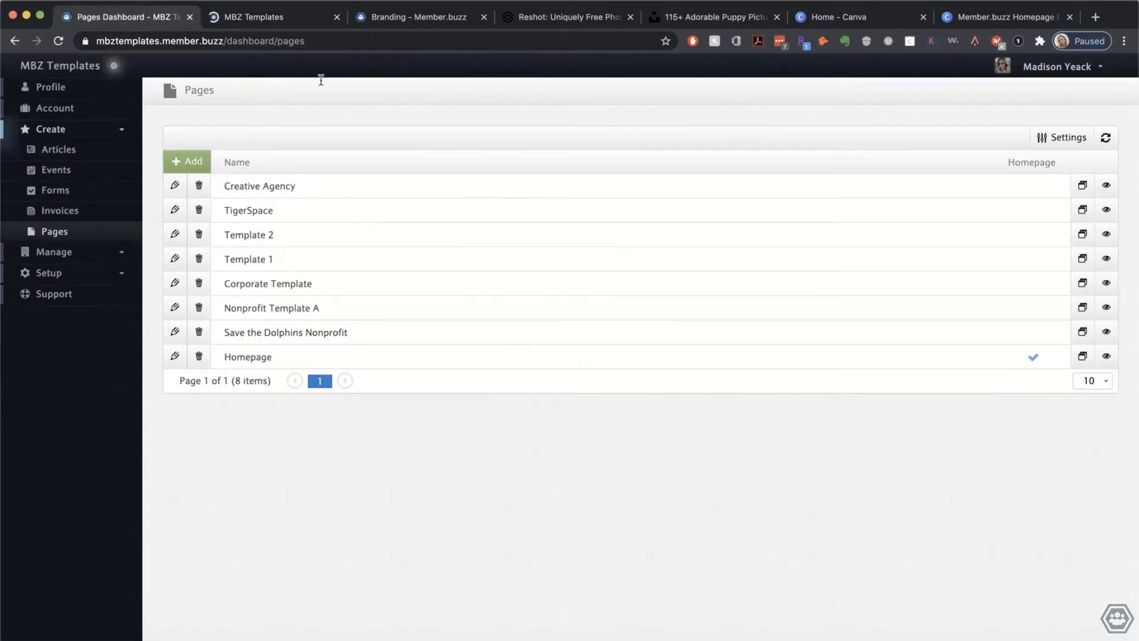
click(173, 357)
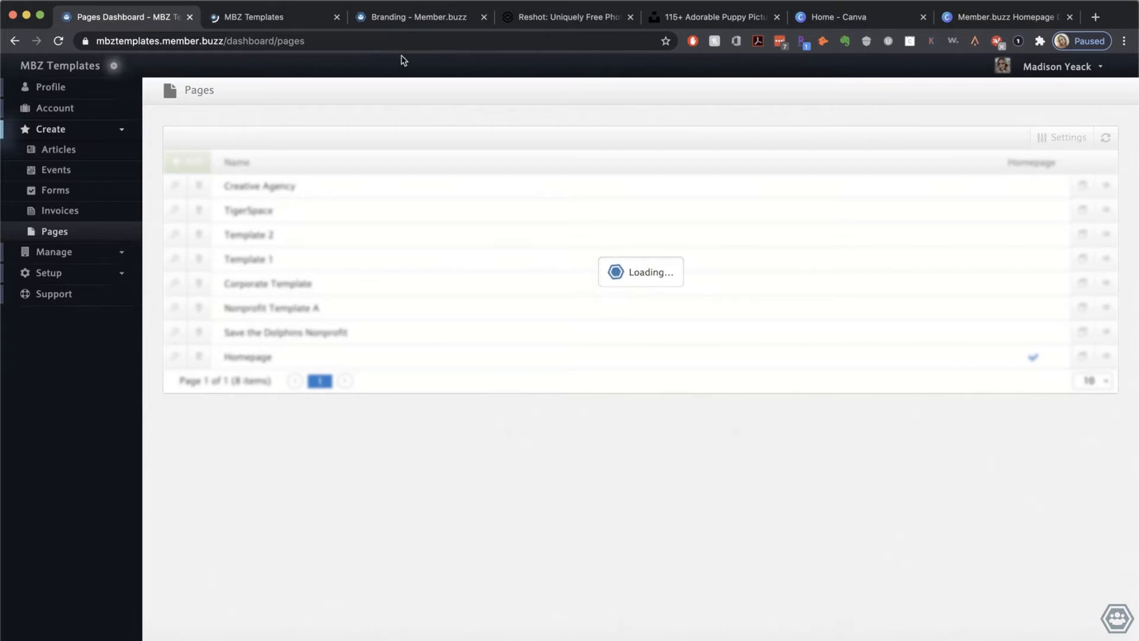
Step: Examine the published homepage's About Us, testimonial, Our Dream Team, event and Articles sections
click(275, 23)
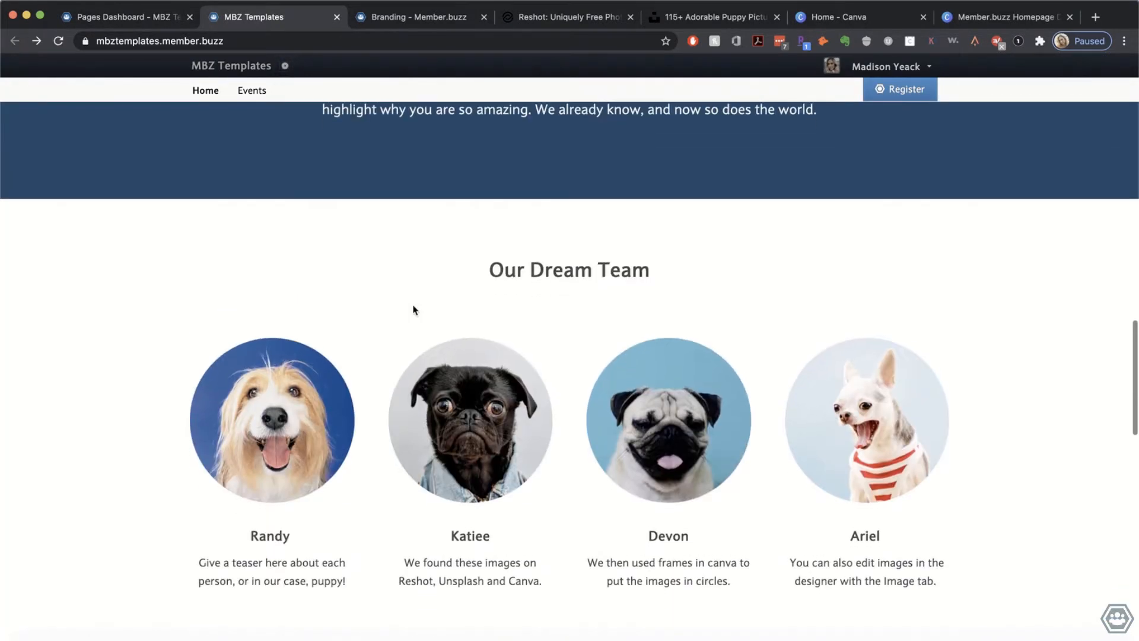
scroll(414, 310, up, 2)
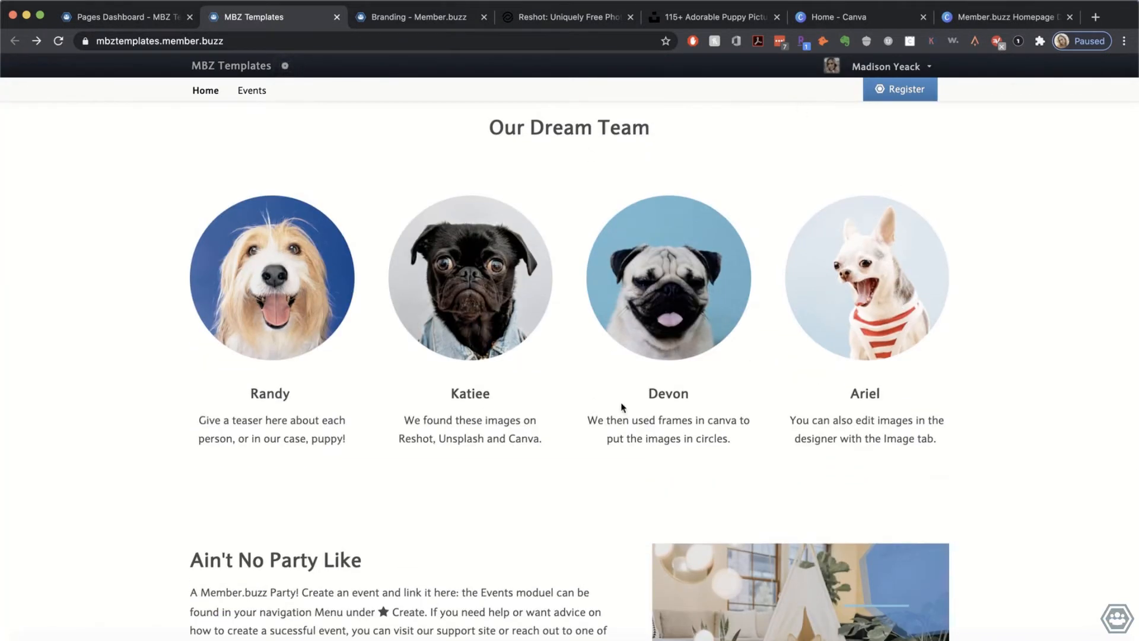
scroll(722, 267, up, 10)
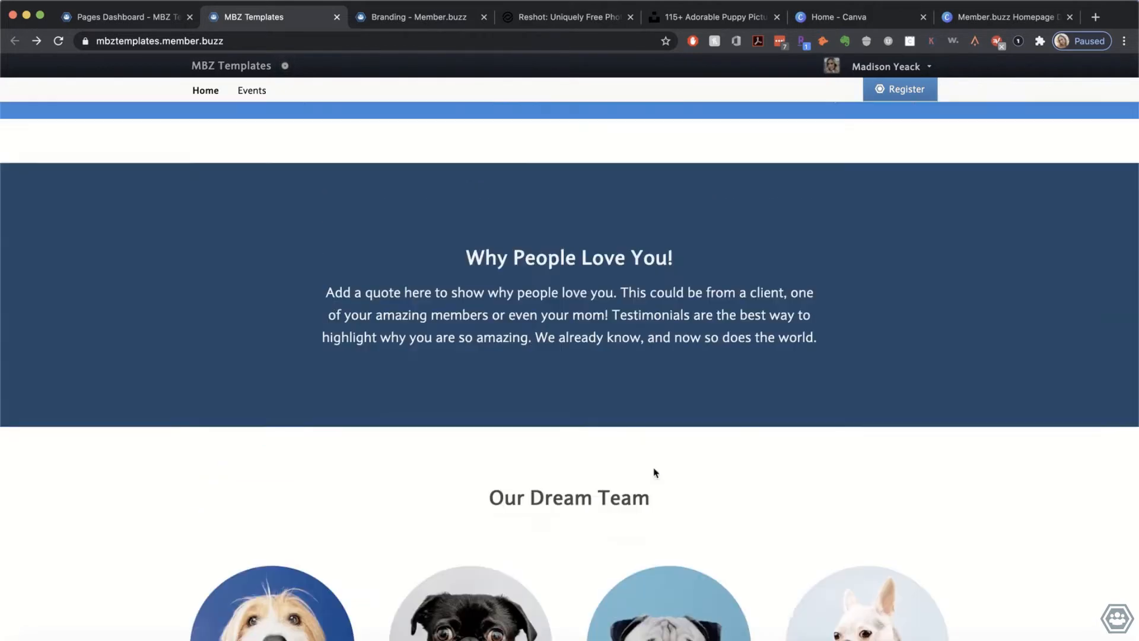
scroll(654, 470, up, 5)
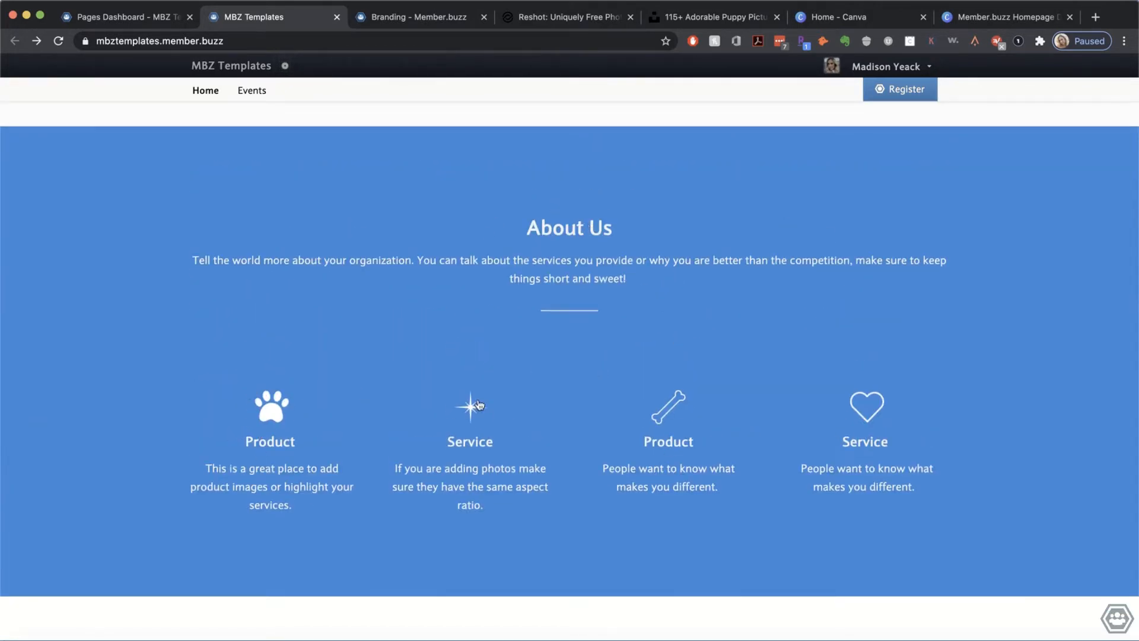
scroll(868, 422, down, 20)
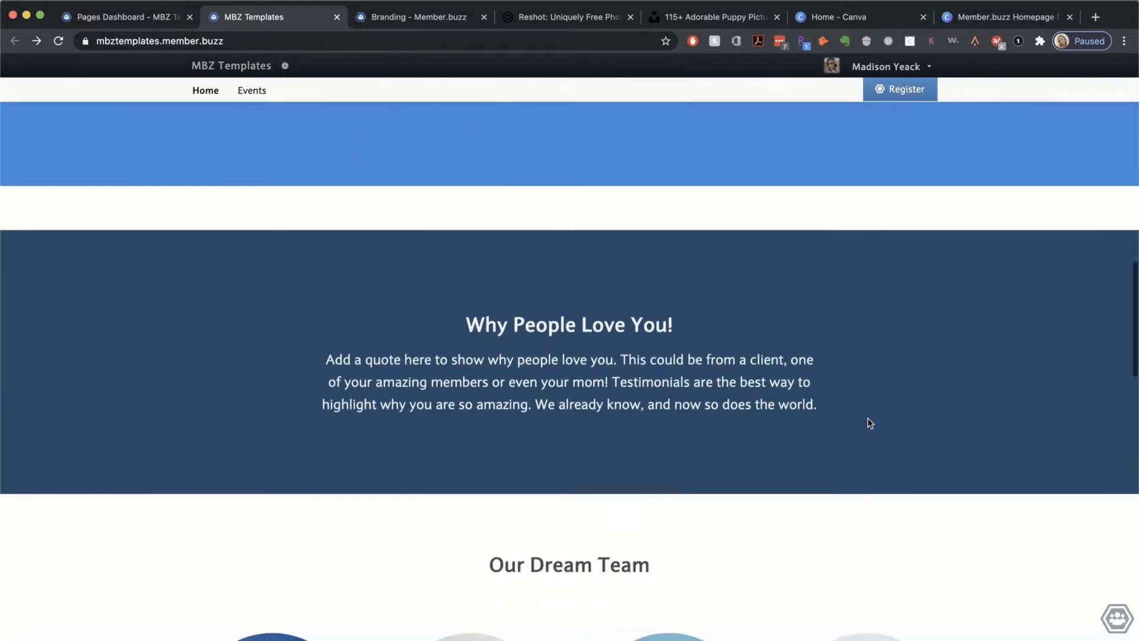
scroll(868, 423, down, 3)
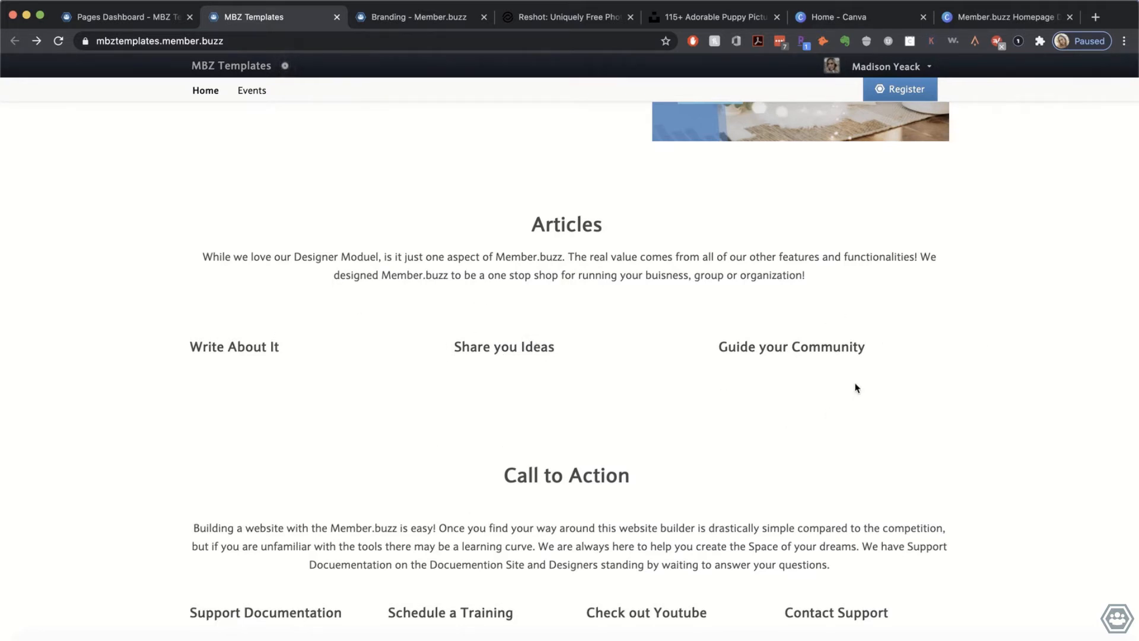
scroll(849, 368, up, 3)
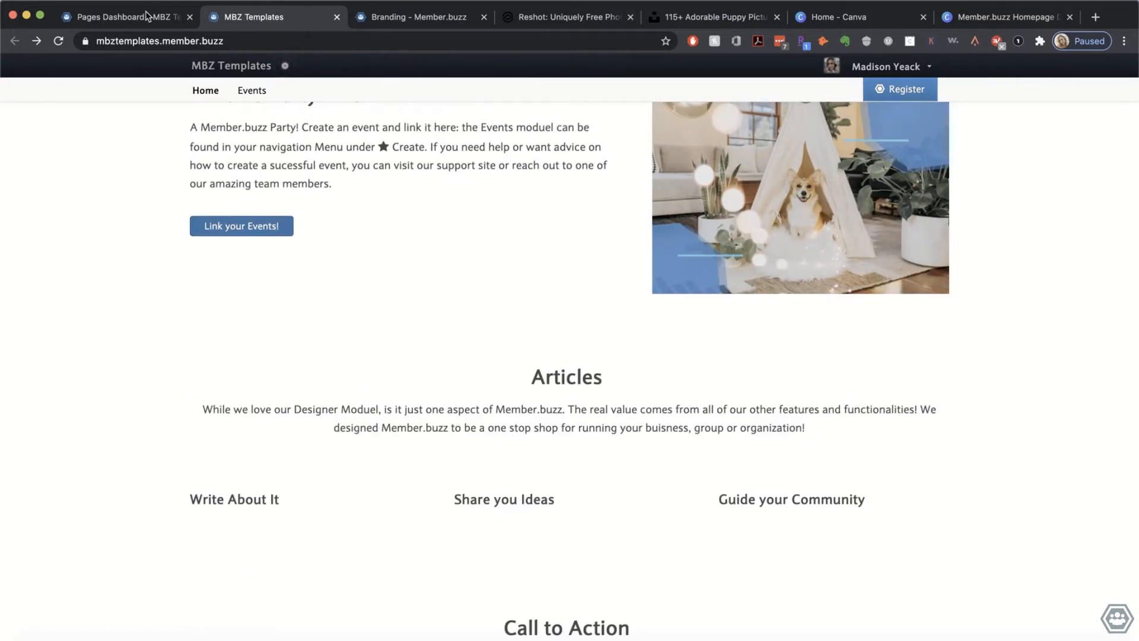
Step: In the Homepage editor, insert a slice directly below the Write About It, Share you Ideas and Guide your Community row
click(122, 22)
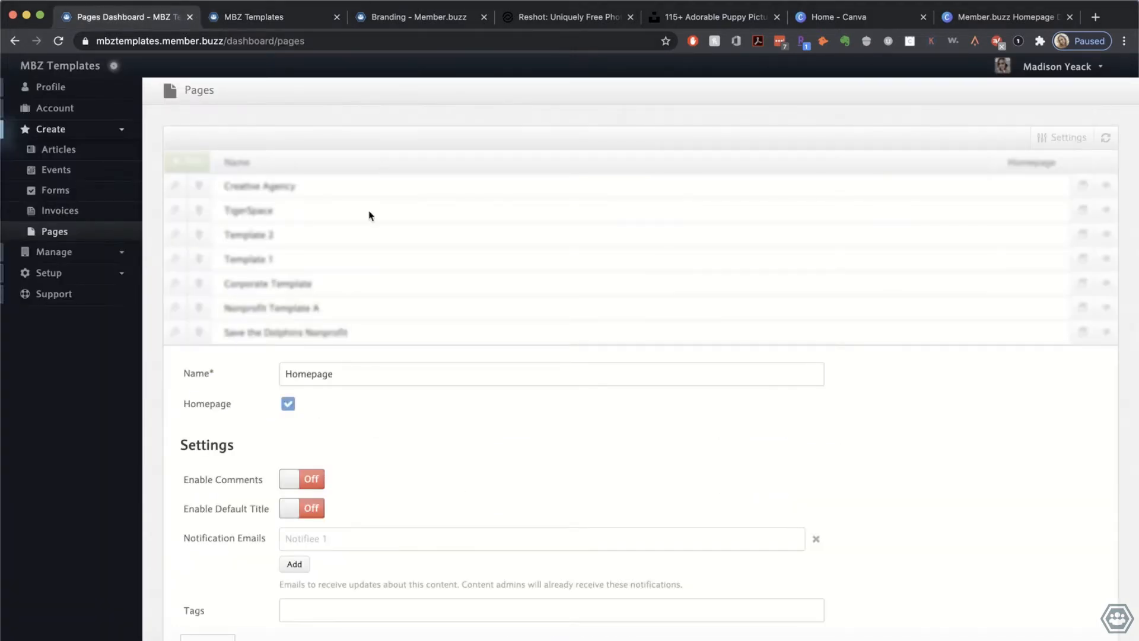
scroll(365, 364, down, 1)
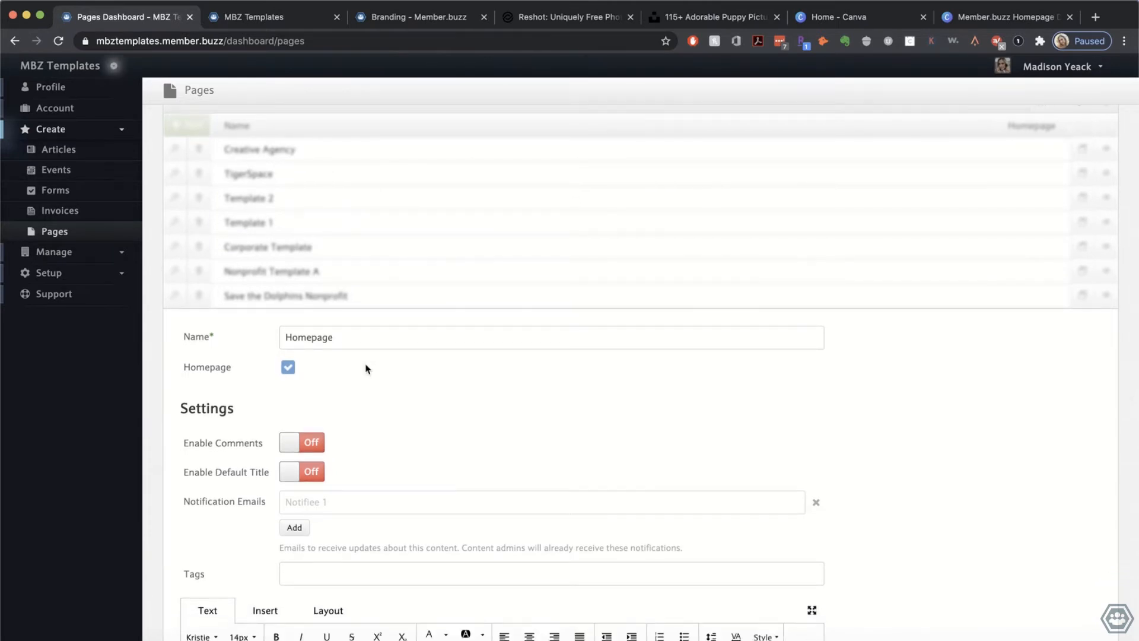
scroll(376, 379, down, 4)
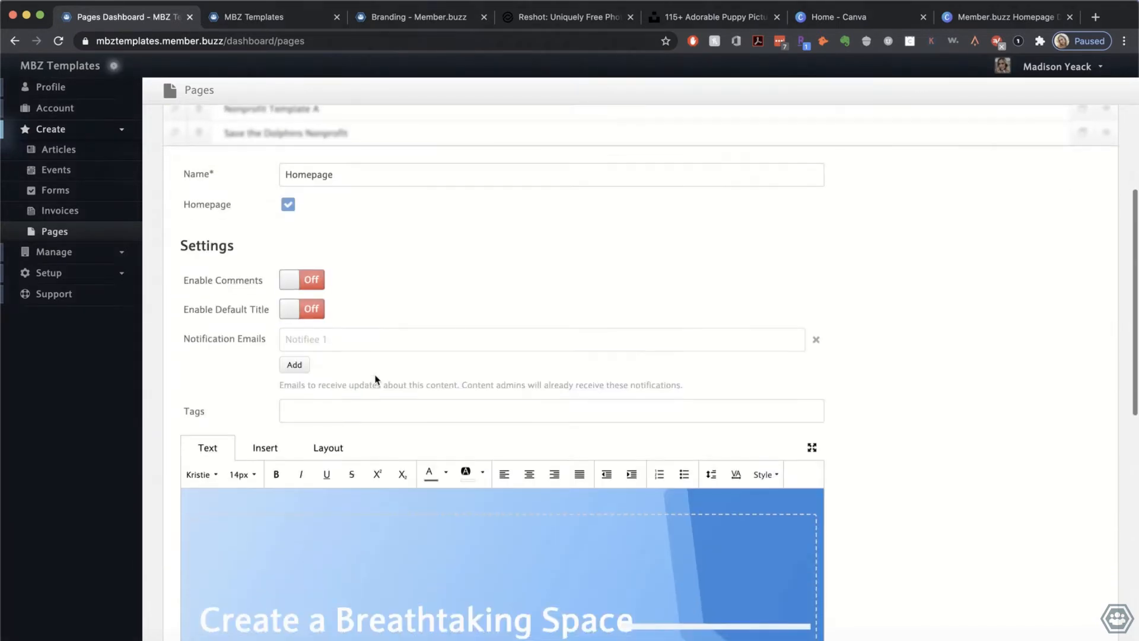
scroll(882, 413, down, 6)
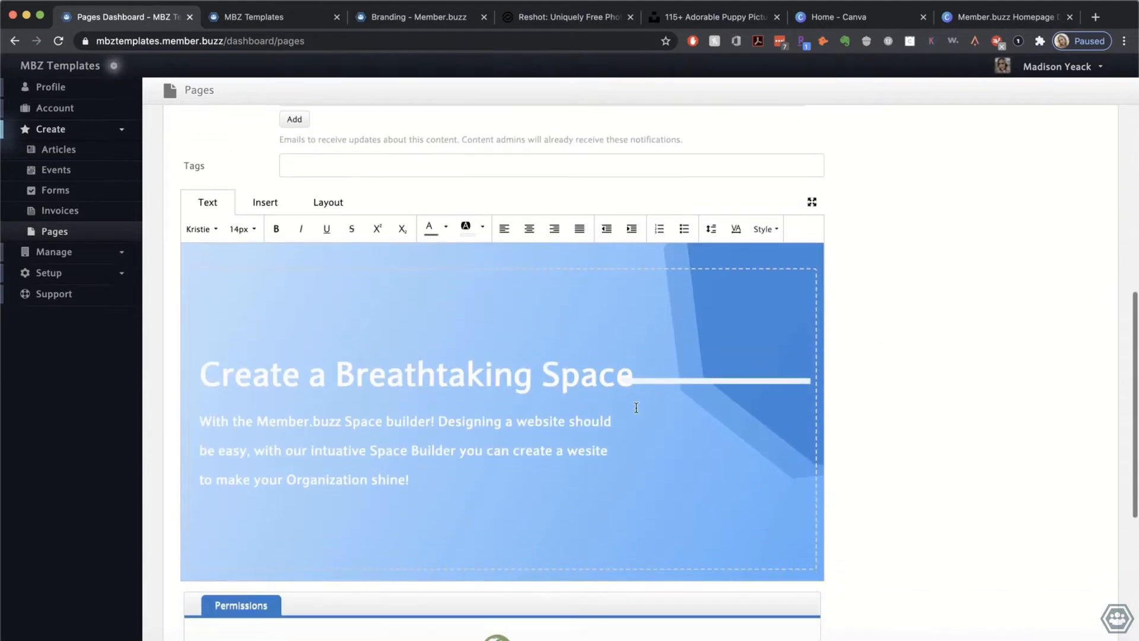
scroll(598, 411, down, 5)
scroll(597, 411, down, 12)
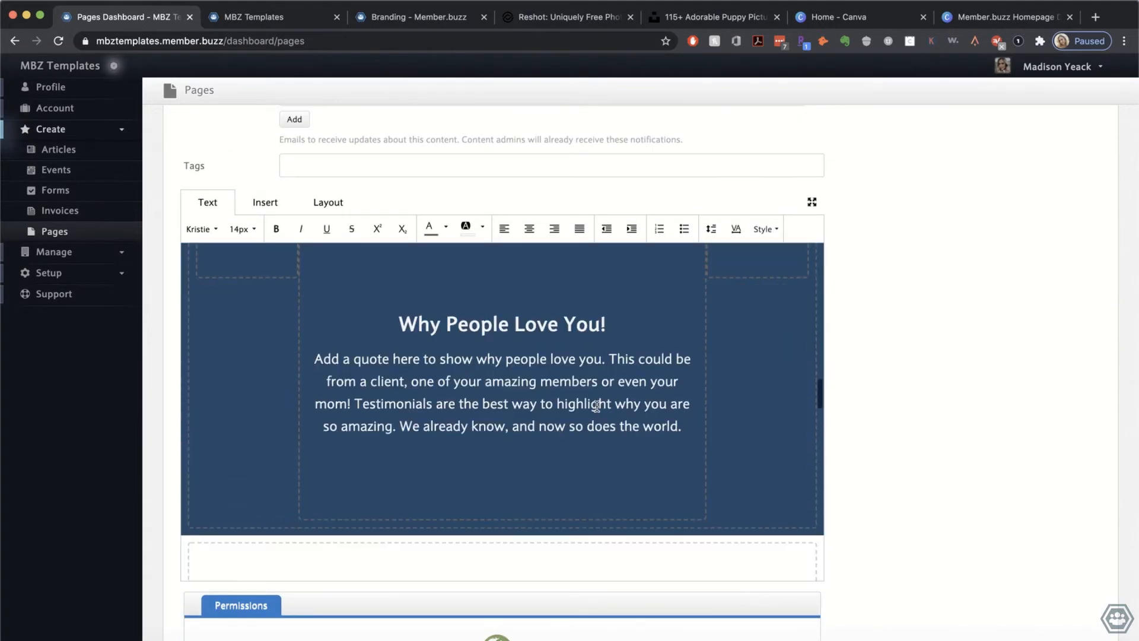
scroll(597, 407, down, 12)
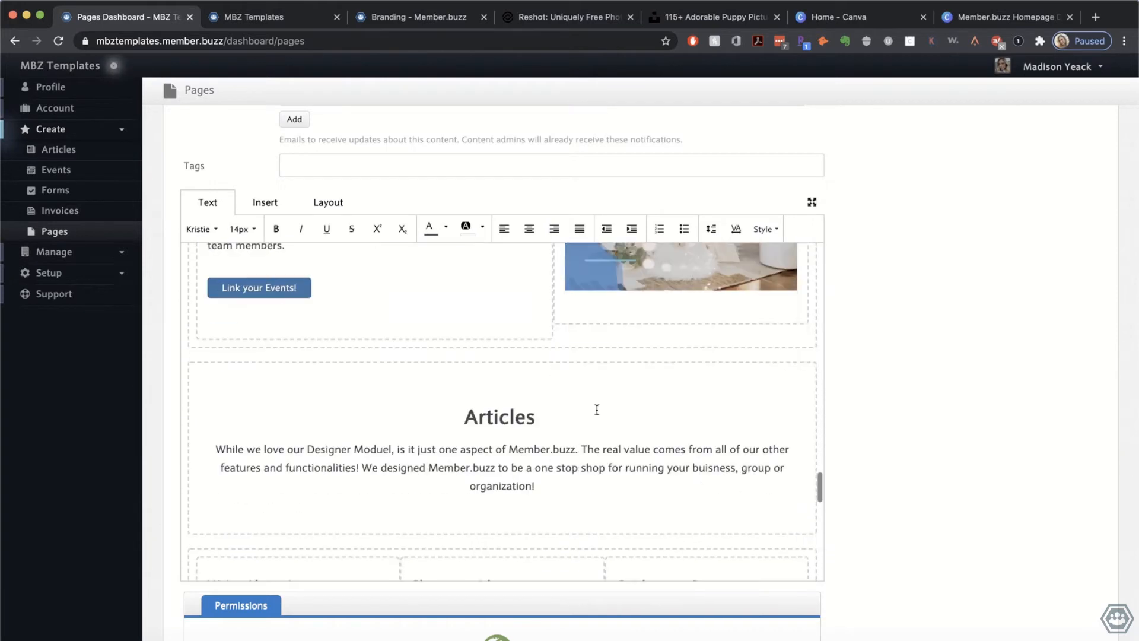
scroll(597, 407, down, 2)
click(313, 399)
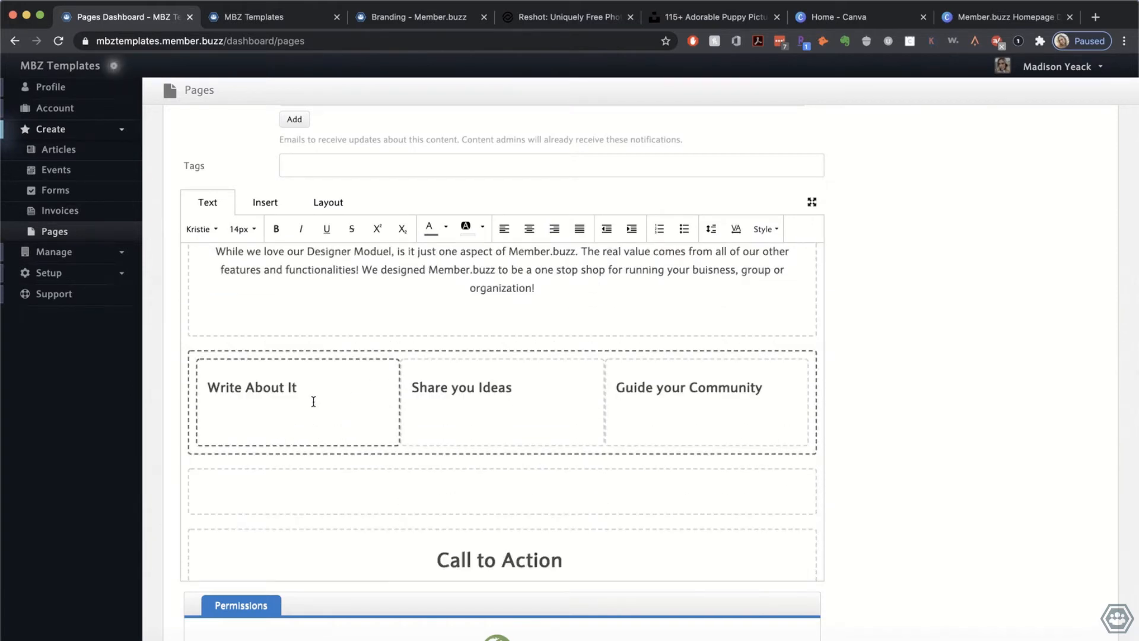
click(327, 203)
click(218, 229)
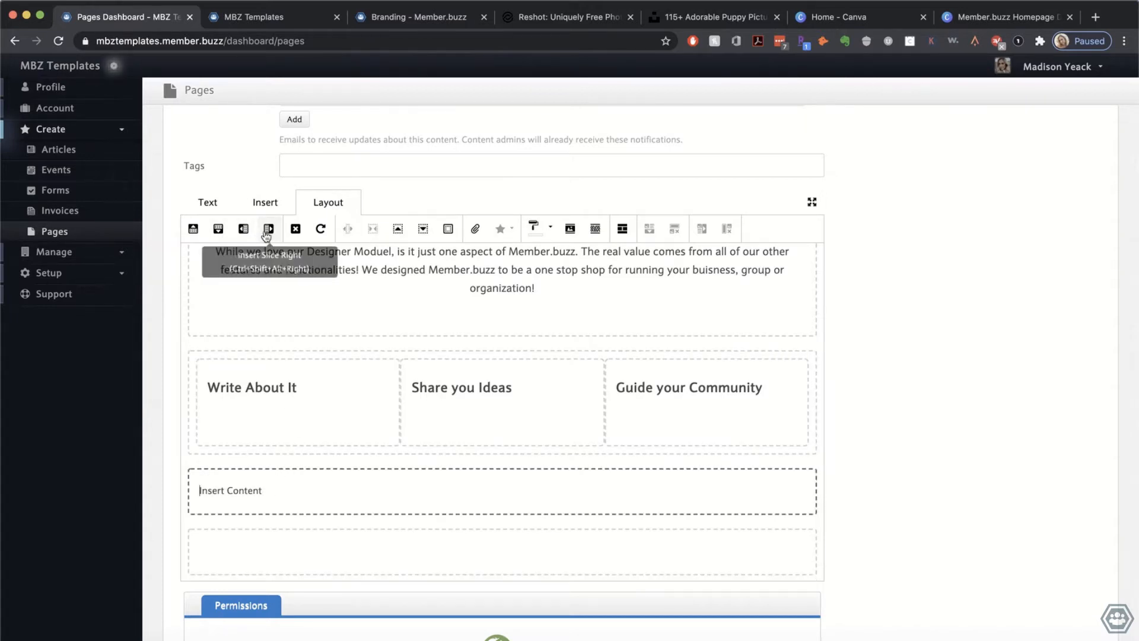
Step: Add two slices to the right in the new row and widen them so all three columns are equally wide
click(268, 233)
click(268, 234)
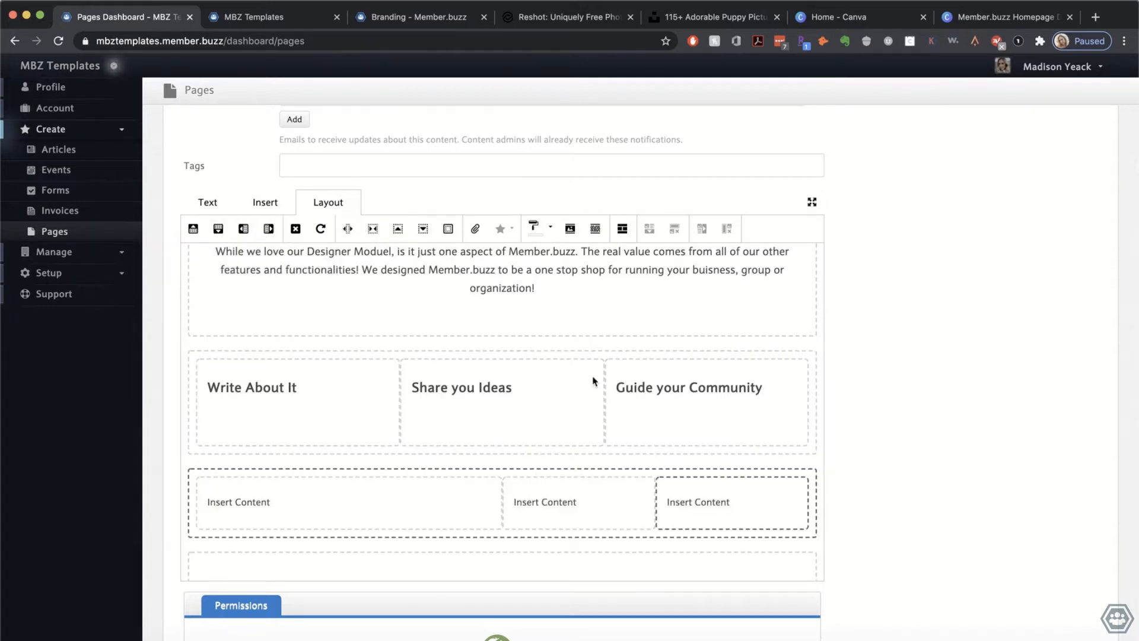
click(348, 228)
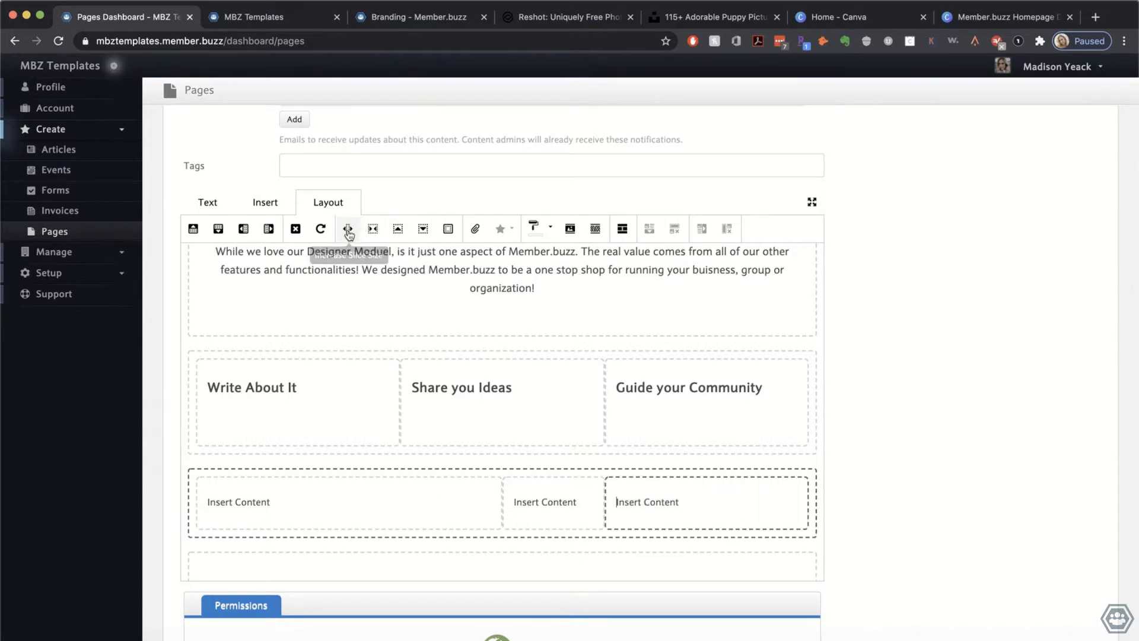
click(518, 496)
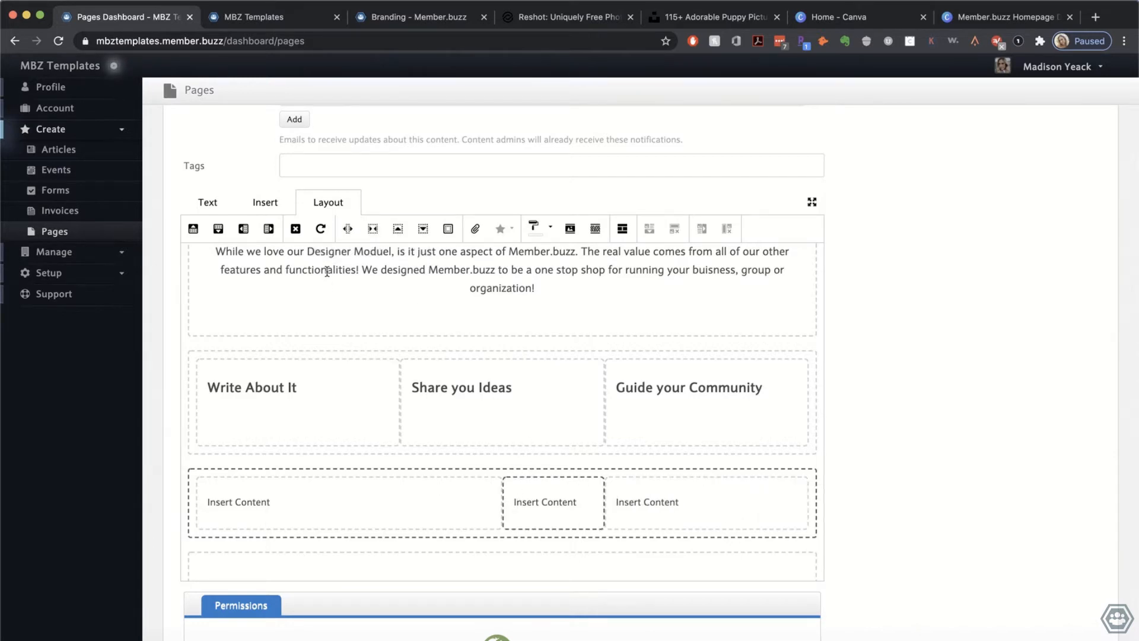
click(347, 229)
click(348, 229)
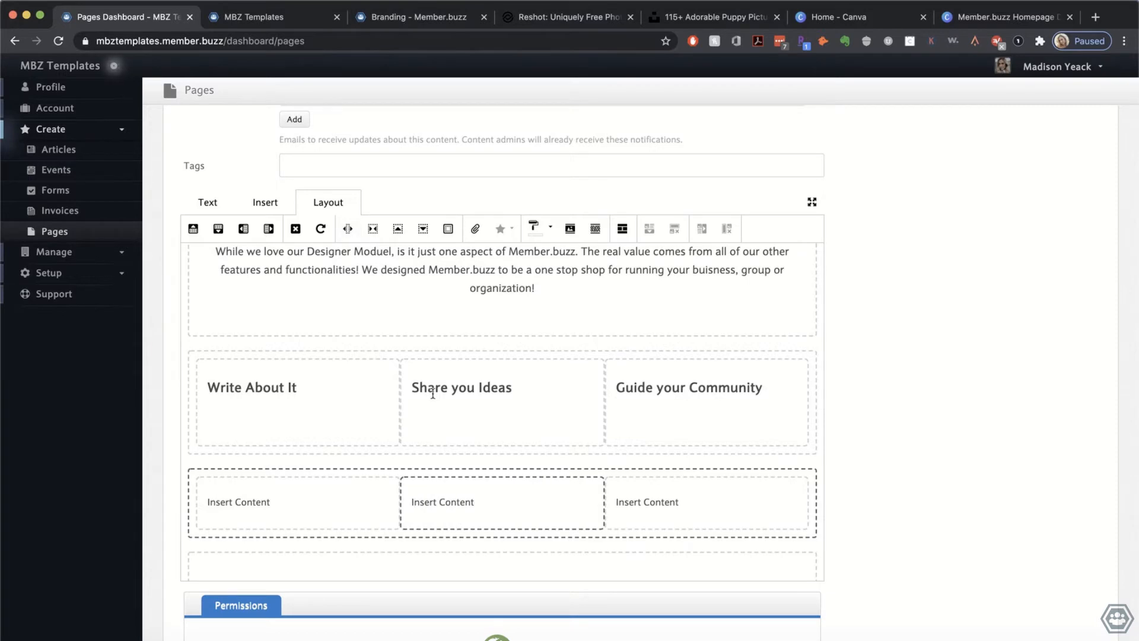
Step: Replace the placeholder text in the new row's first slice with "Highlight Acomplishments"
click(332, 494)
scroll(721, 405, up, 2)
scroll(518, 497, down, 3)
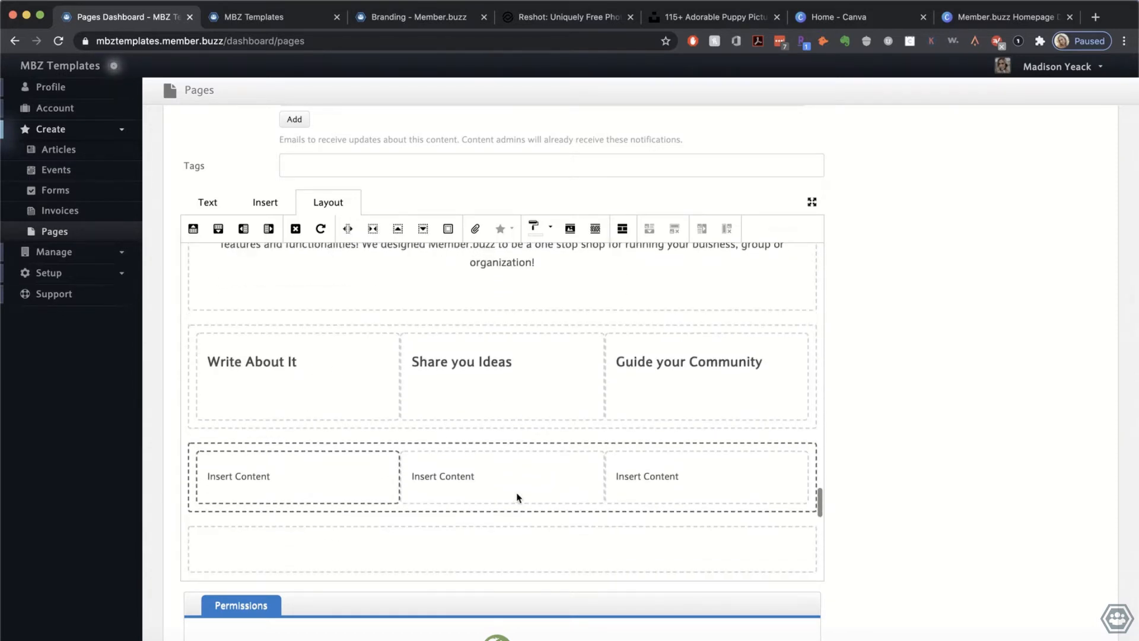
triple_click(257, 478)
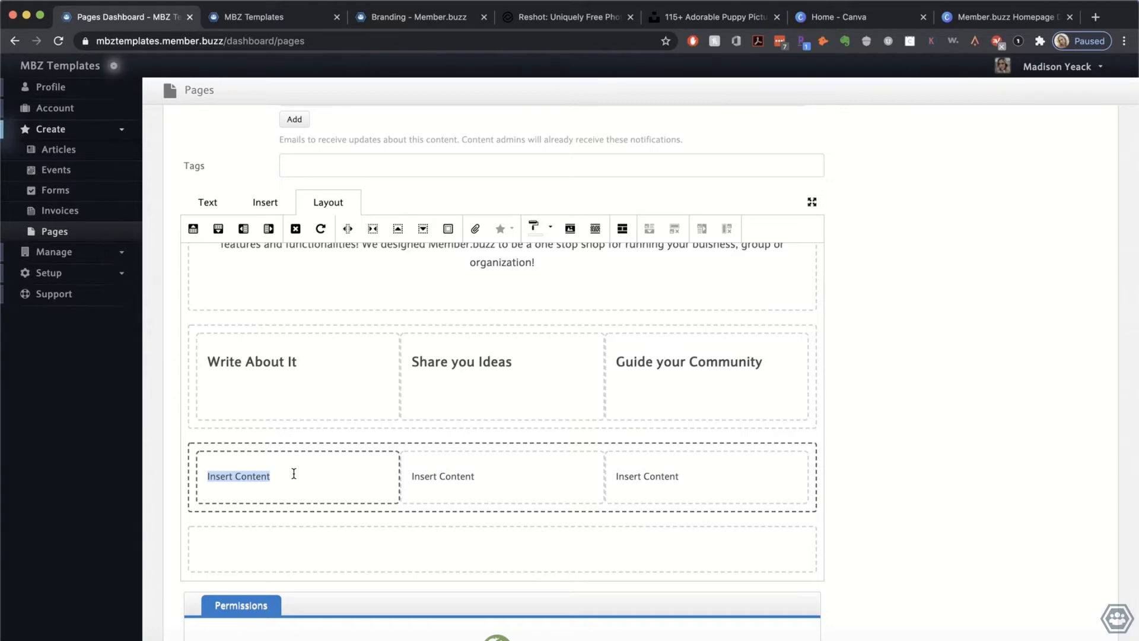
text(Highlight Acomplishments)
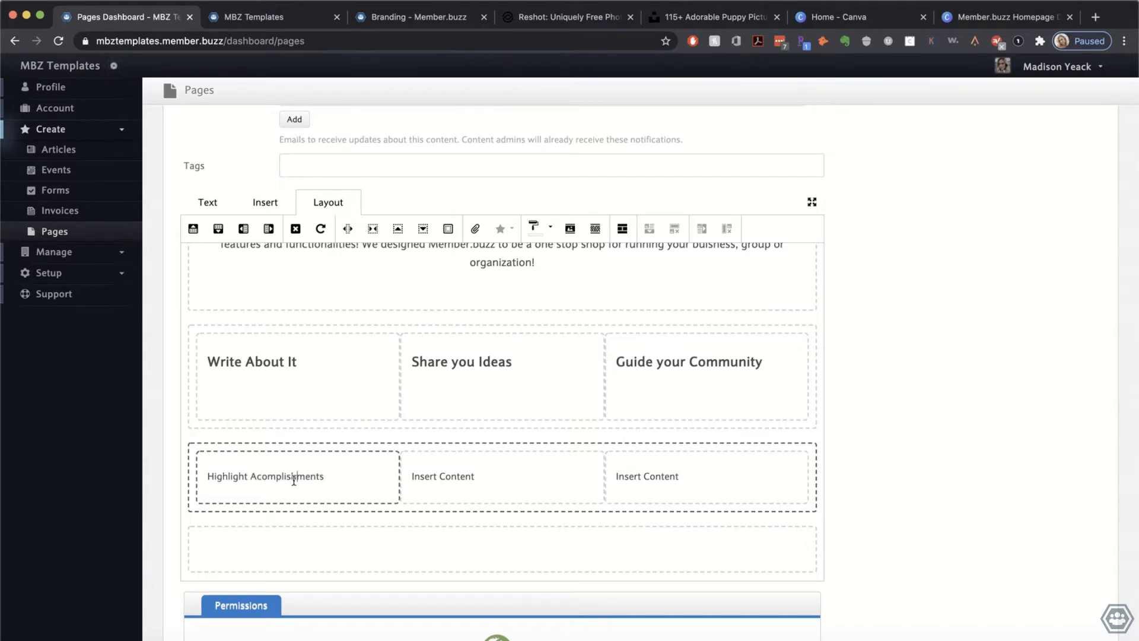
Step: Format the "Highlight Acomplishments" text in the new row's first slice as 20px bold
triple_click(294, 479)
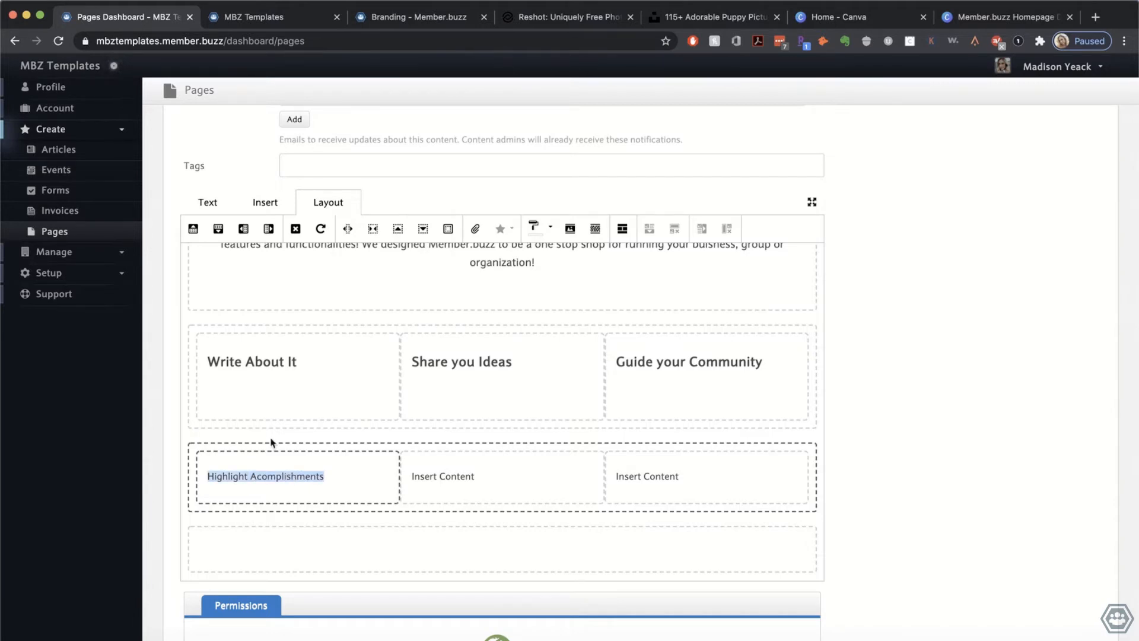
click(205, 202)
click(239, 229)
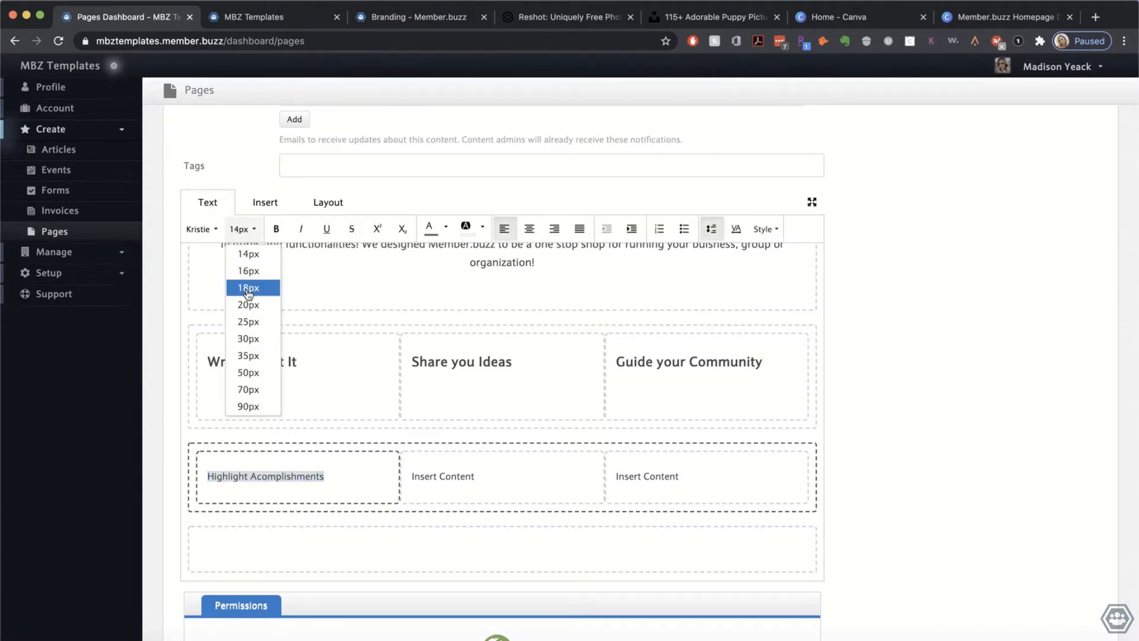
click(246, 310)
click(278, 230)
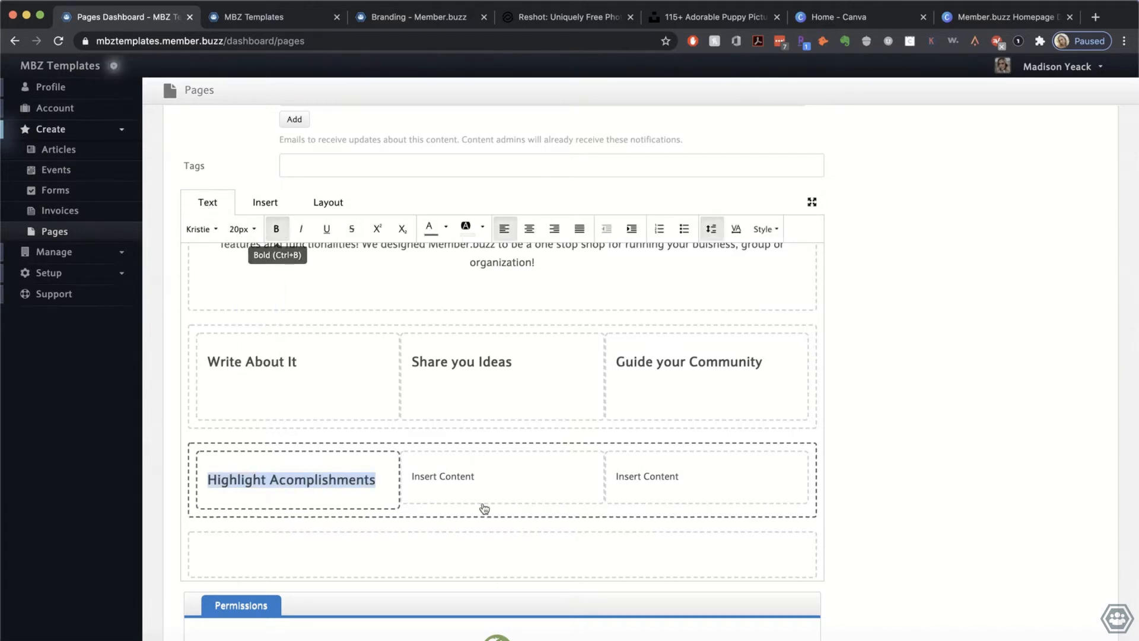
Step: Replace the second slice's placeholder text with "Discuss Challenges" and format it as 20px bold
triple_click(445, 474)
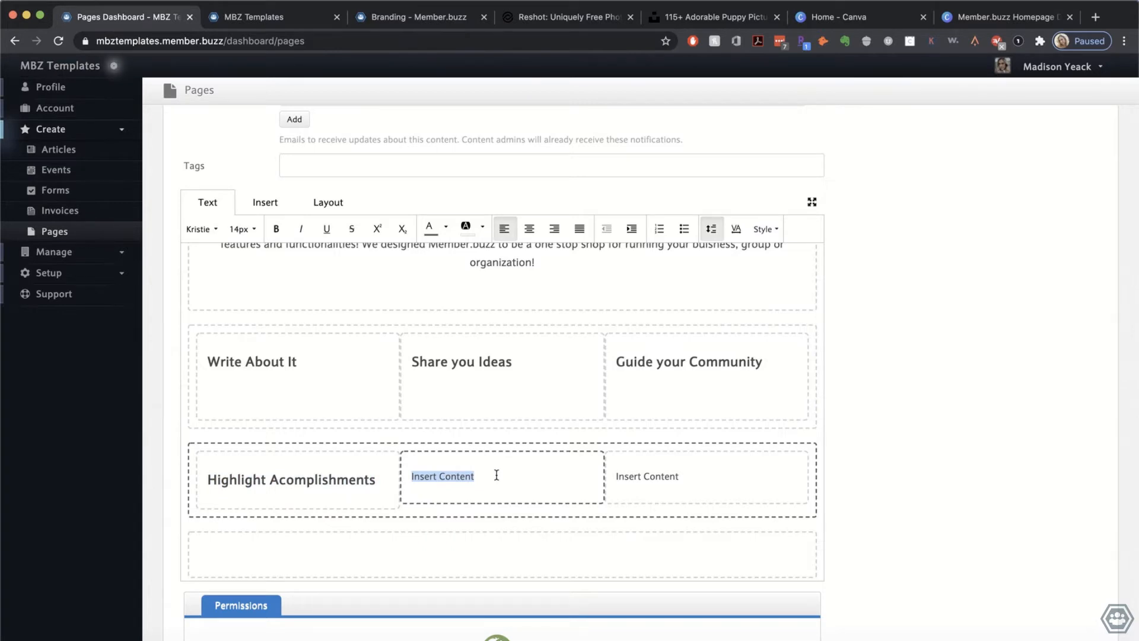
text(Discuss Challenges)
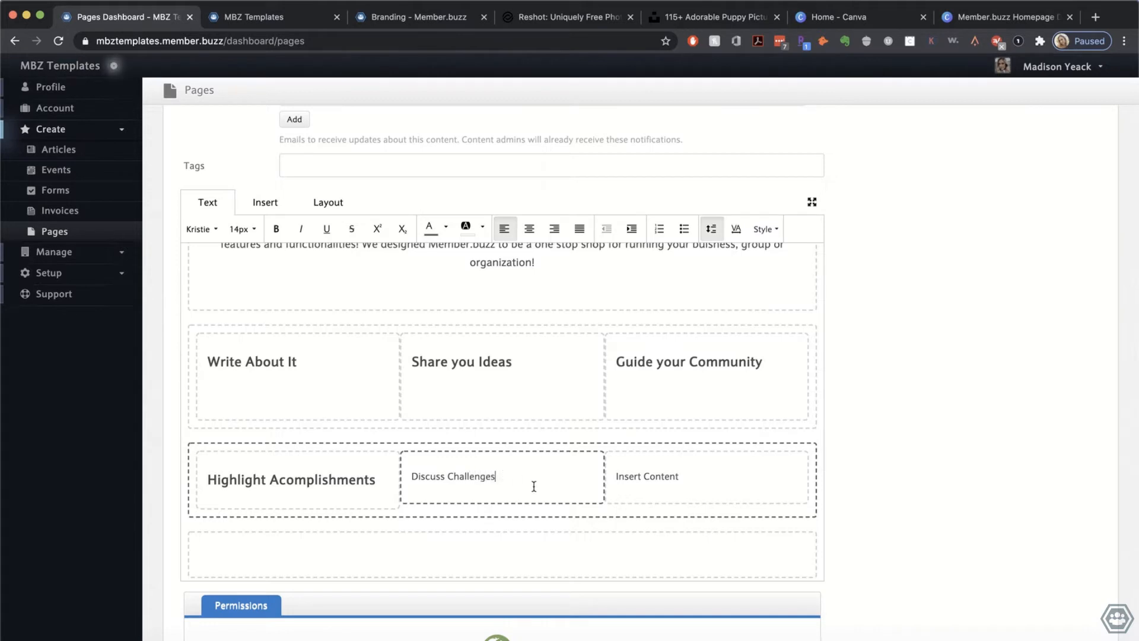
key(shift+alt+Left)
key(shift+alt+Left)
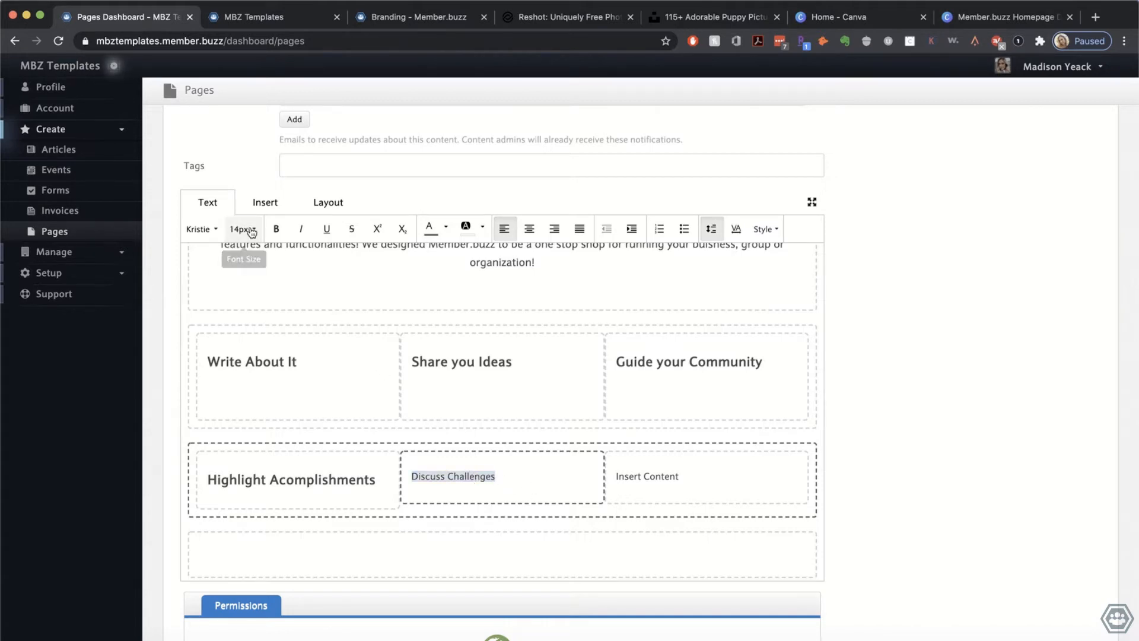
click(245, 228)
click(260, 306)
click(276, 236)
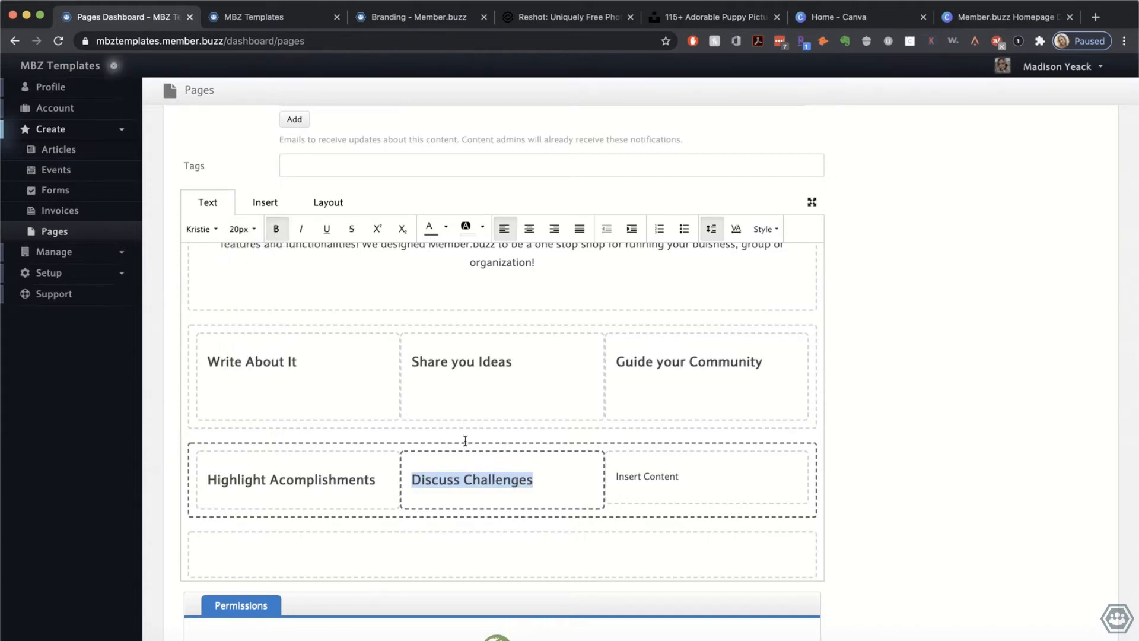
Step: Replace the third slice's placeholder text with "Comment on It" and format it as 20px bold
triple_click(665, 481)
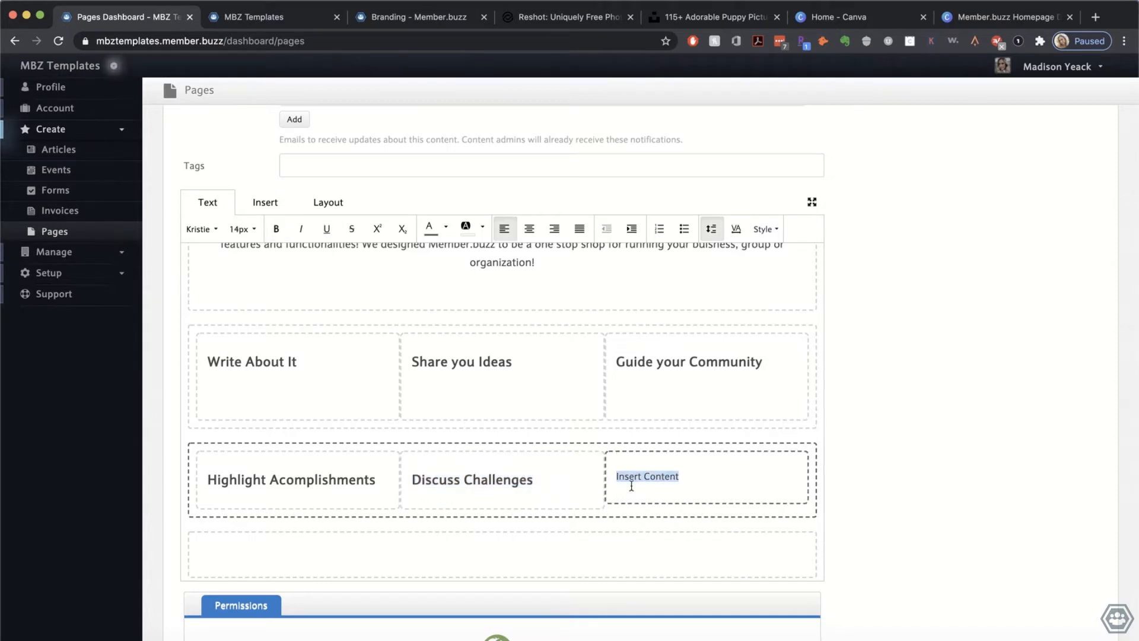
triple_click(448, 481)
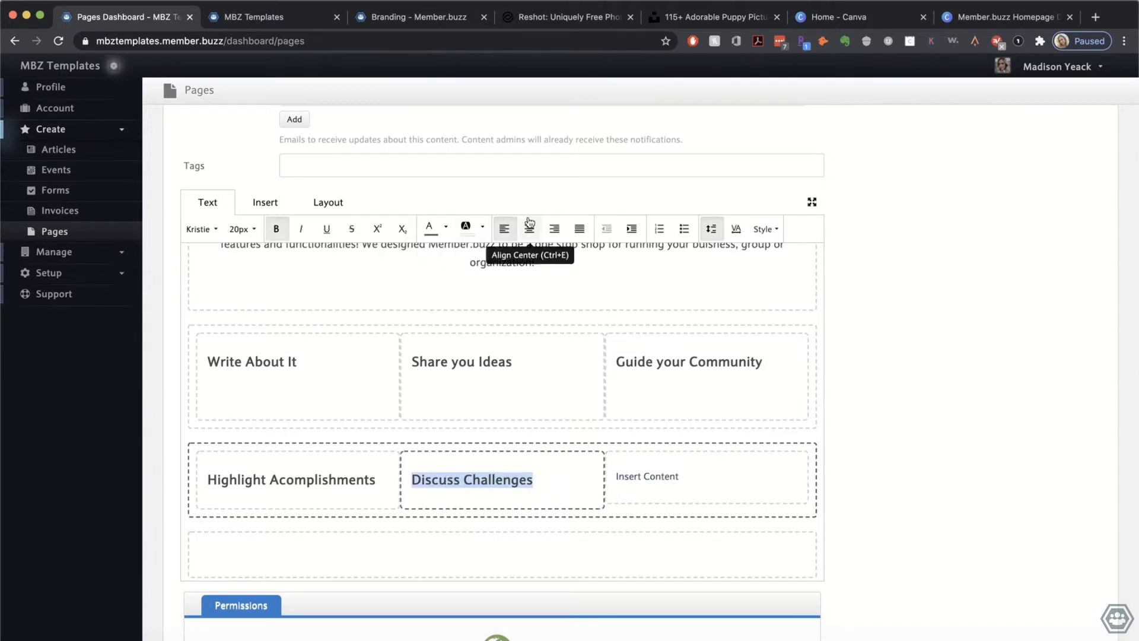
click(656, 478)
triple_click(656, 477)
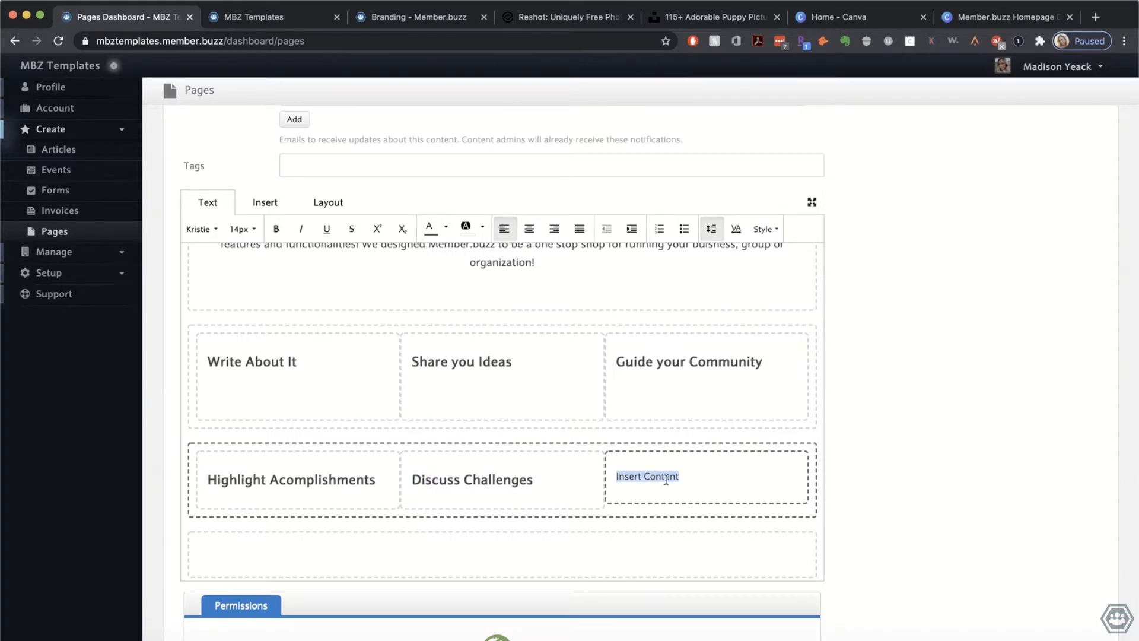
text(Comment on It)
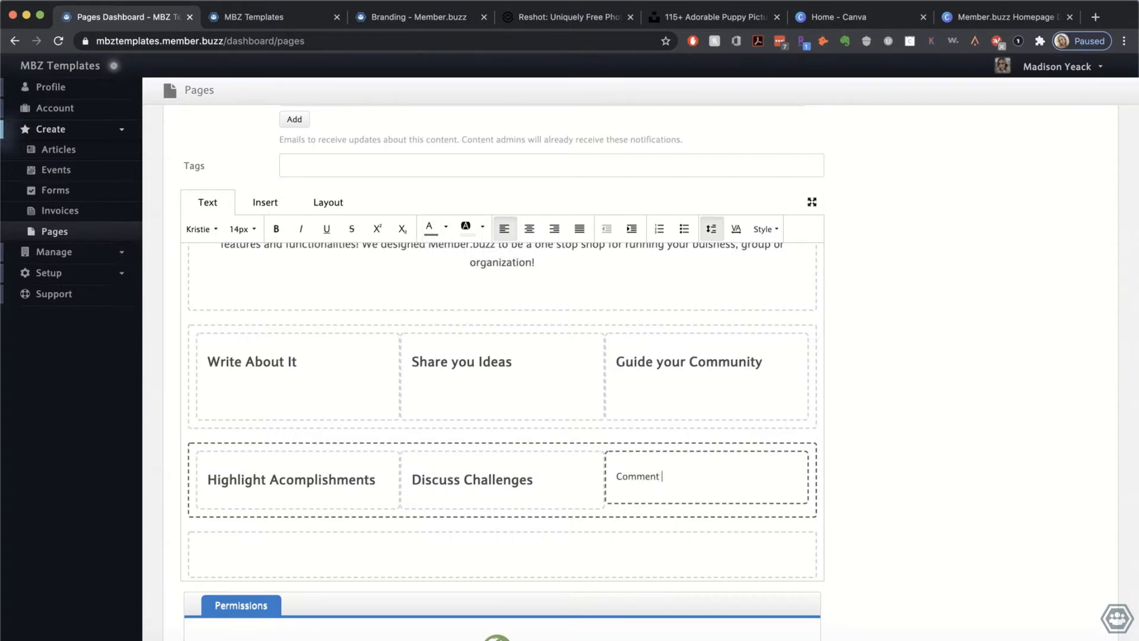
triple_click(664, 481)
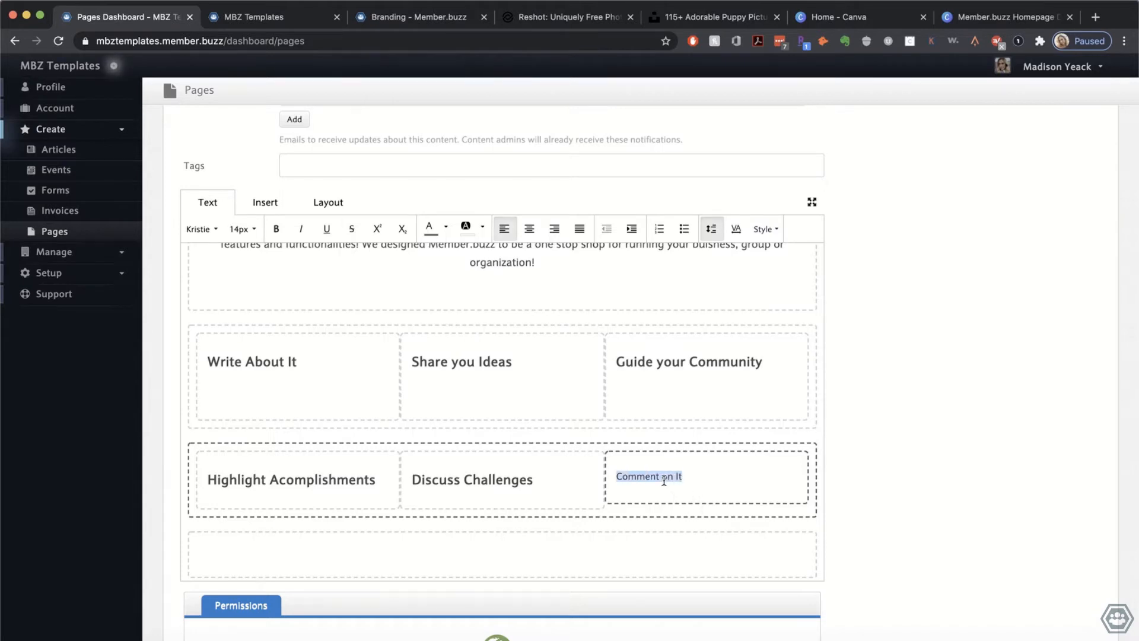
click(243, 229)
click(249, 305)
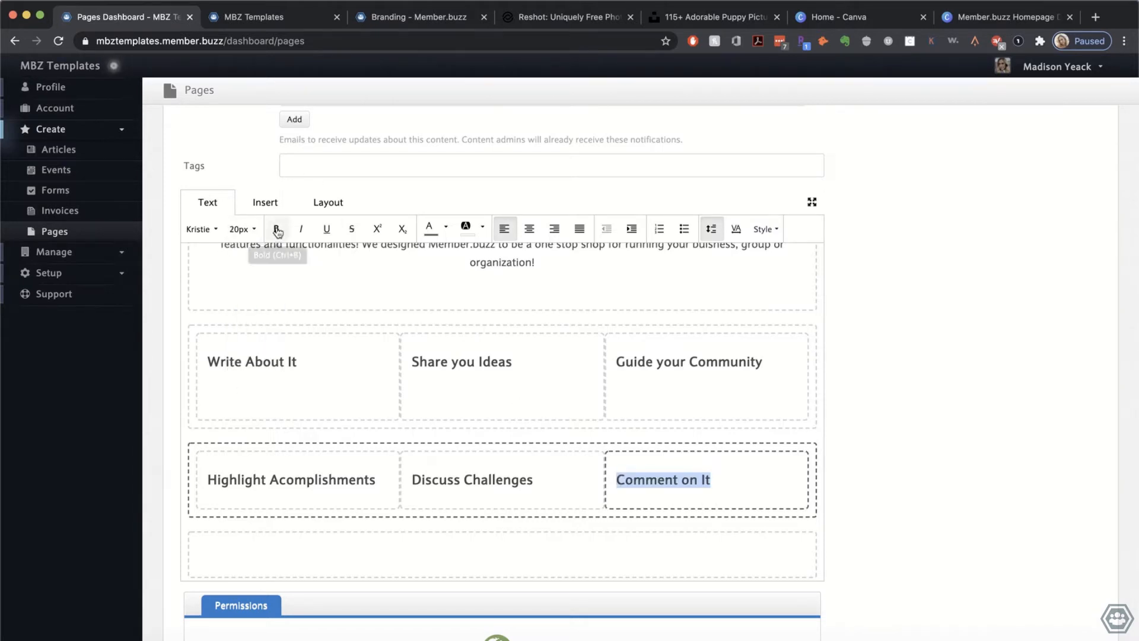
click(276, 229)
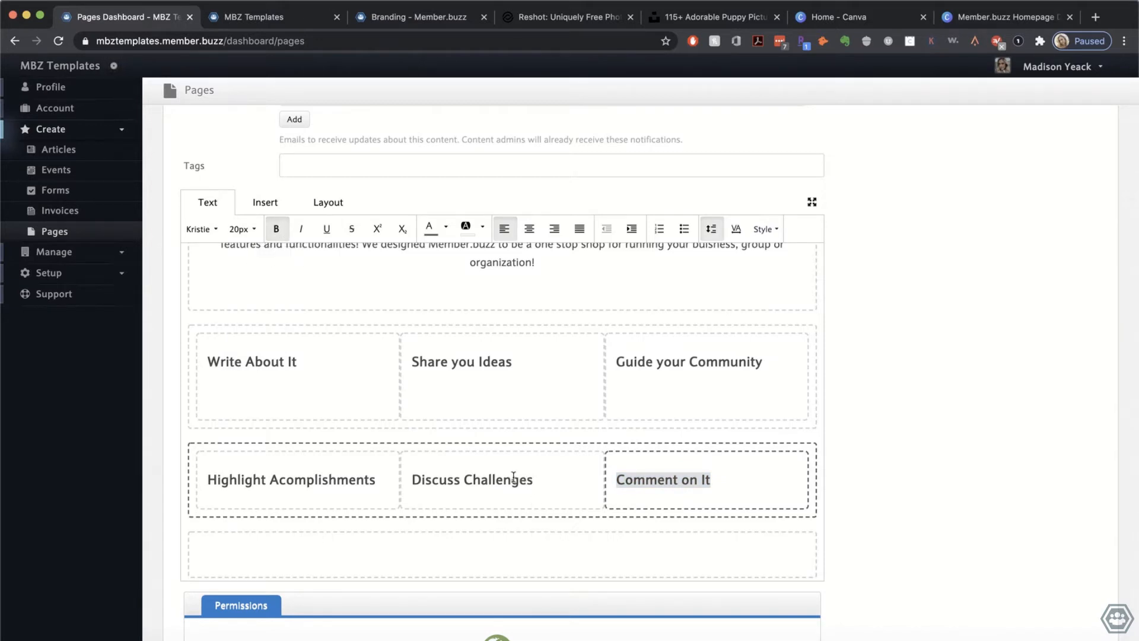
Step: Add a single blank line above the "Highlight Acomplishments" and "Discuss Challenges" headings
click(512, 479)
click(446, 392)
click(295, 392)
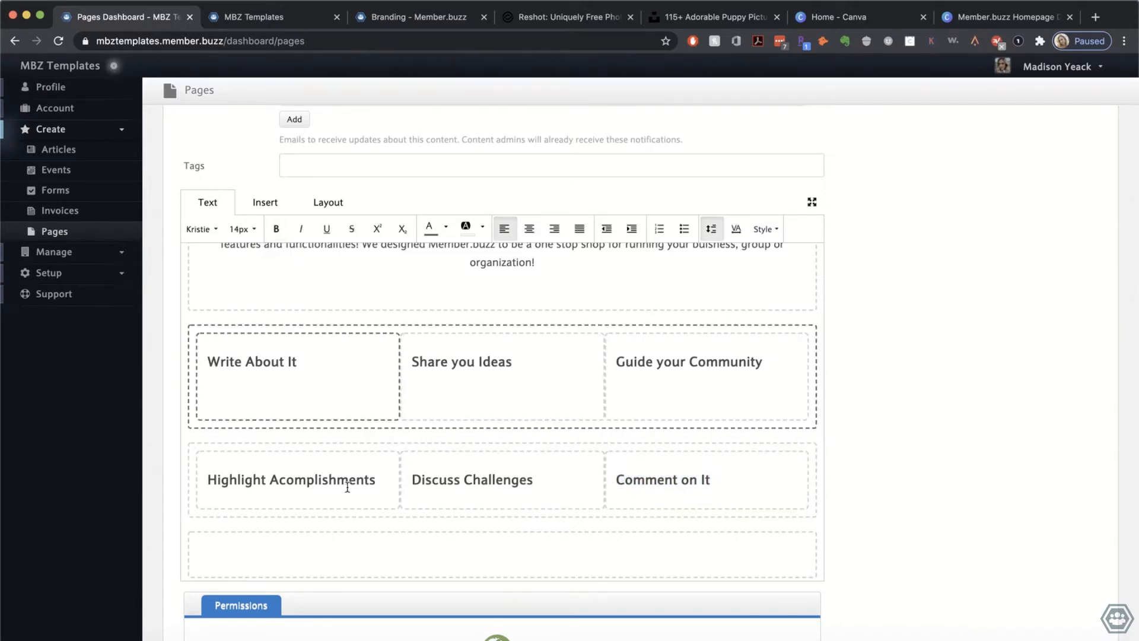
click(210, 479)
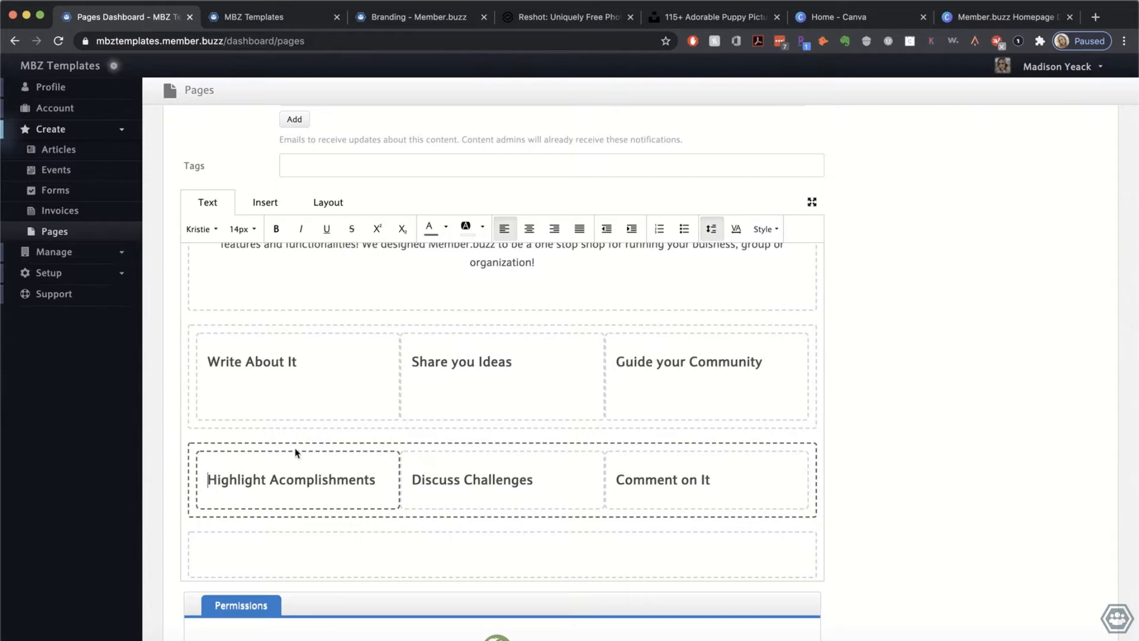
key(Return)
click(413, 479)
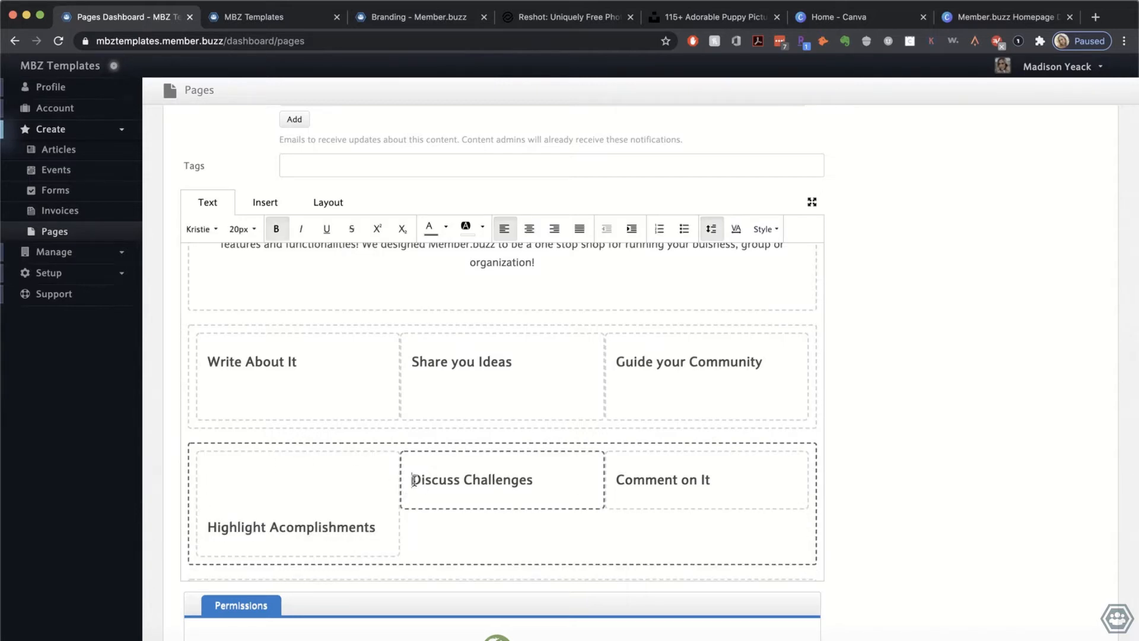
key(Return)
click(621, 477)
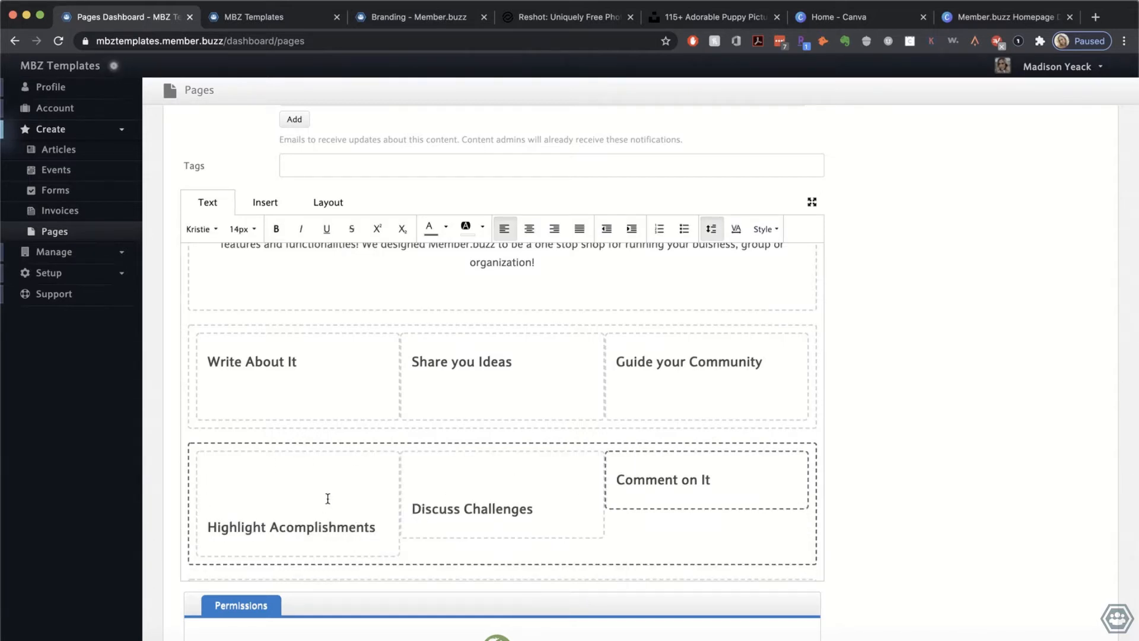
click(274, 491)
key(BackSpace)
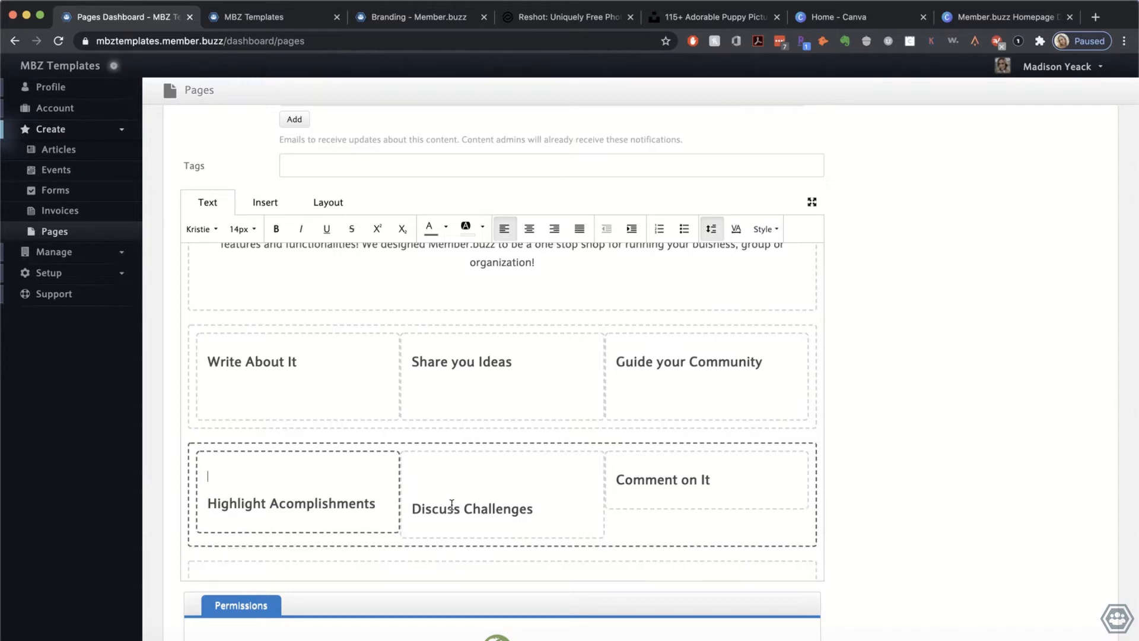
click(222, 475)
Step: Switch to the Reshot website and search its free photos for "dogs"
click(590, 17)
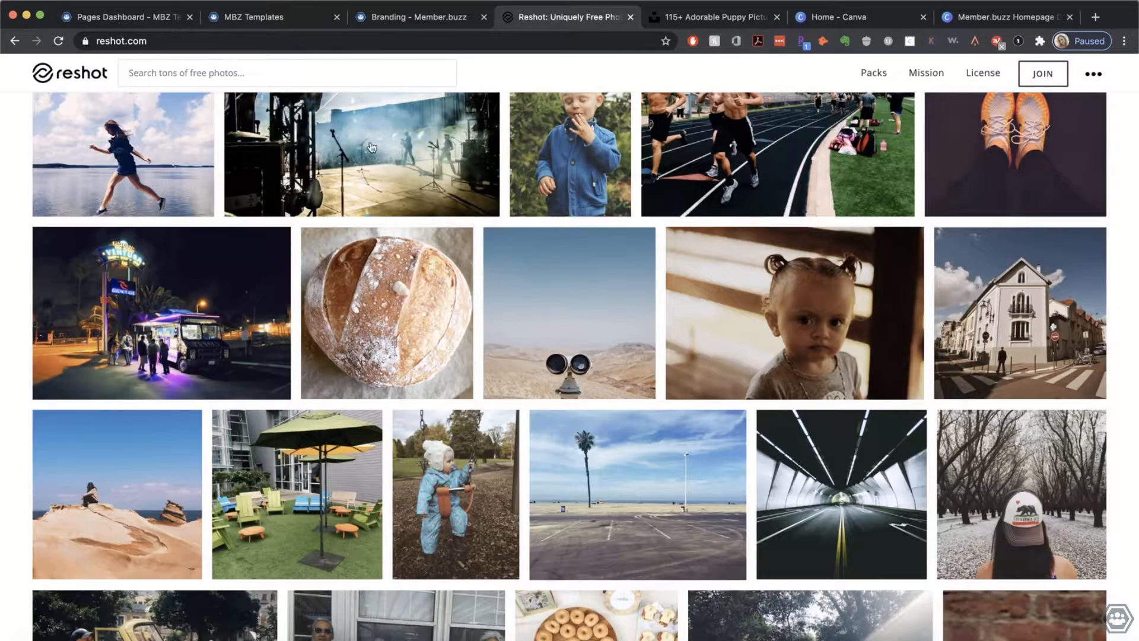
scroll(429, 219, down, 10)
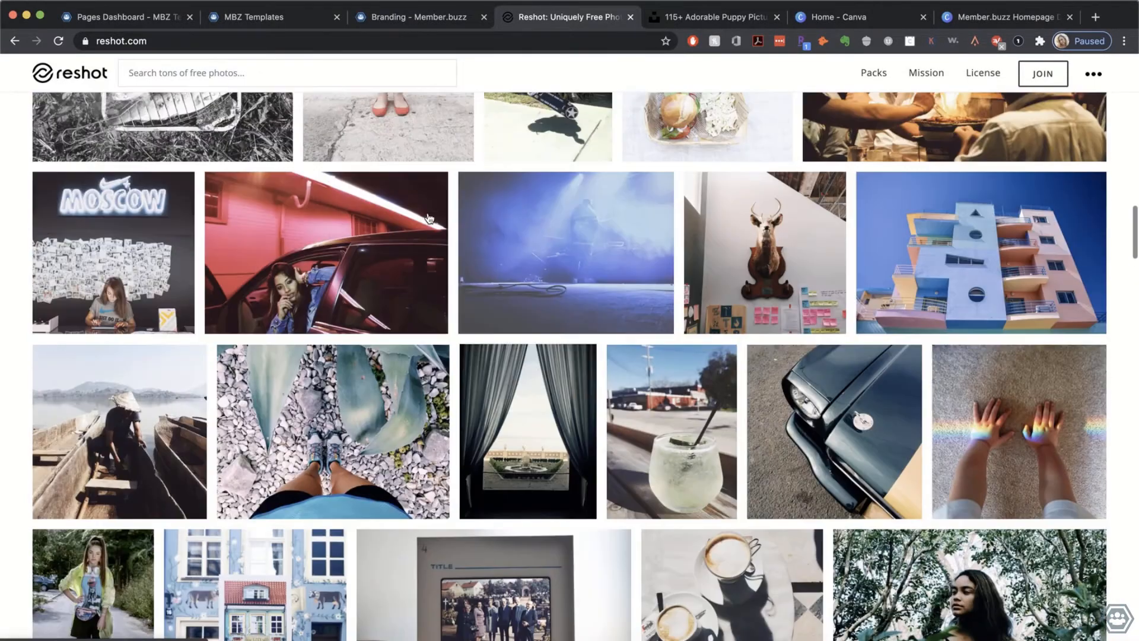
click(349, 77)
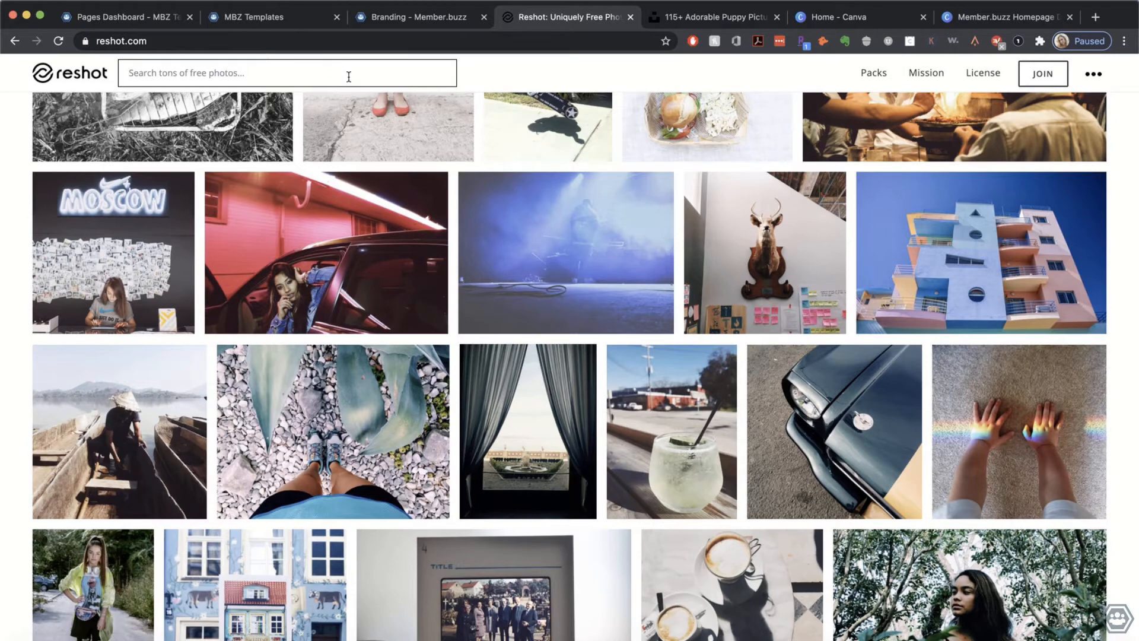
text(dogs)
key(Return)
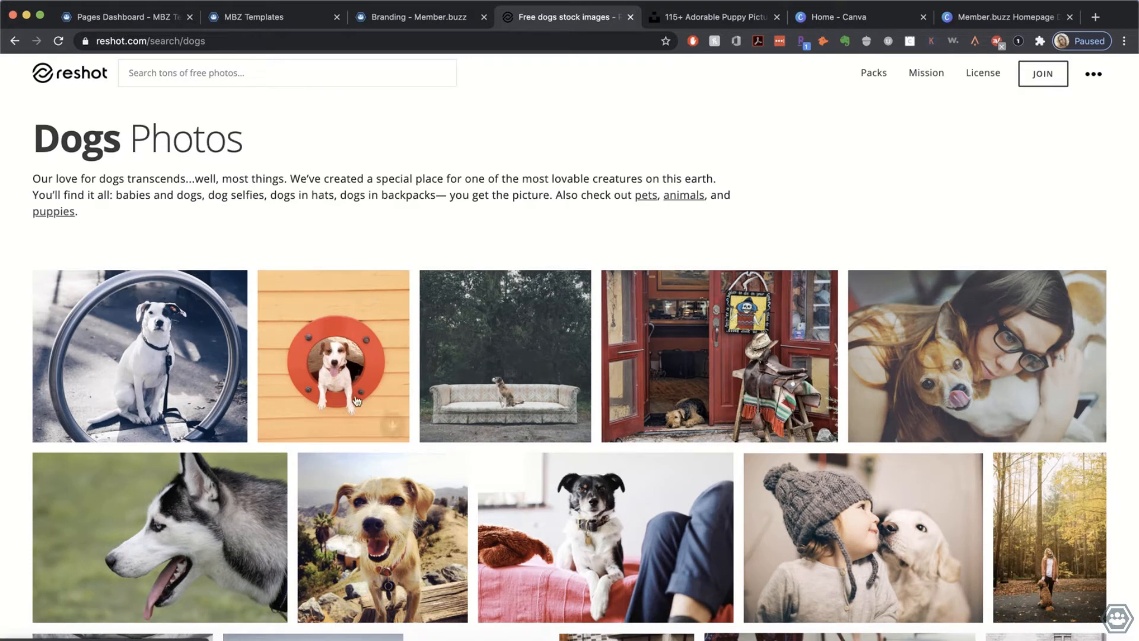
Step: Download the photo of the dog sitting on a floral sofa in front of trees and close its preview
click(574, 426)
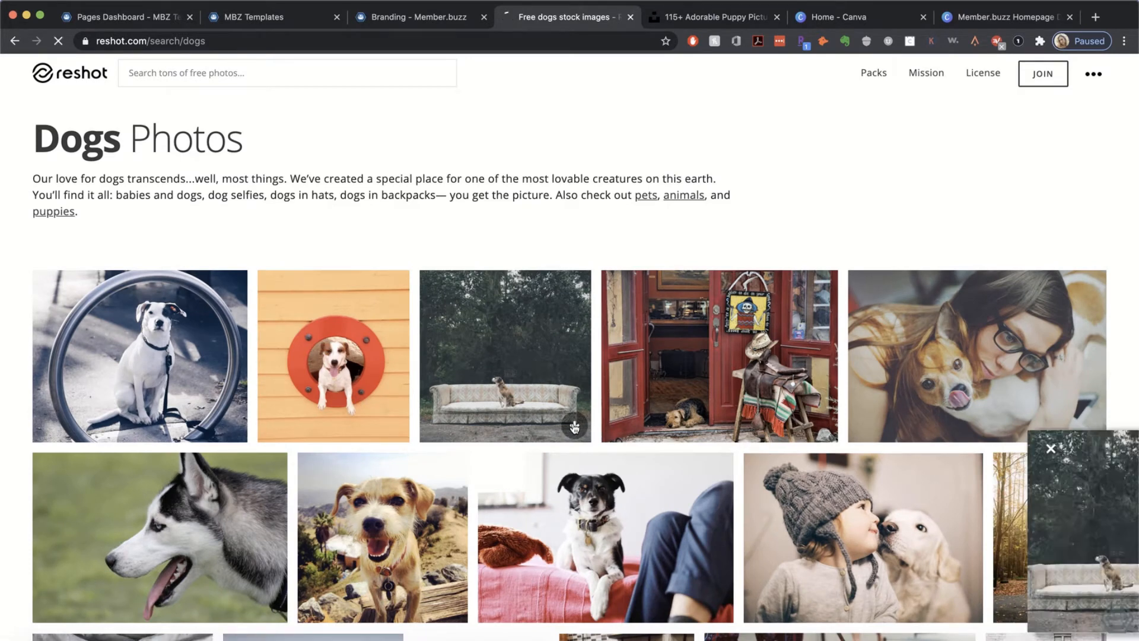
click(661, 449)
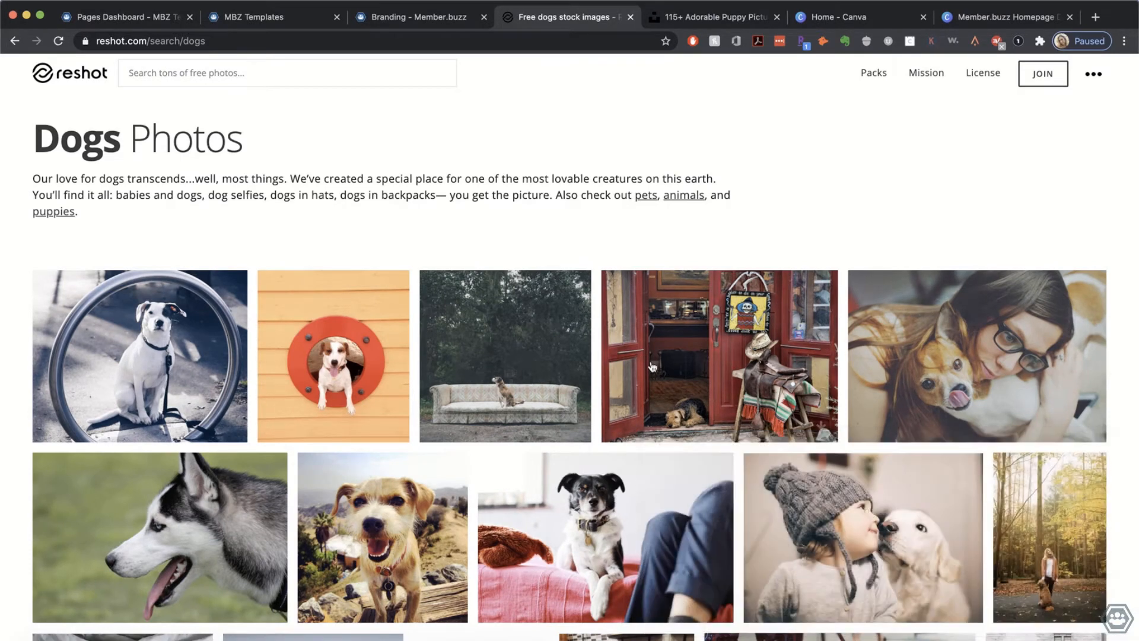
scroll(653, 368, down, 3)
scroll(605, 437, down, 2)
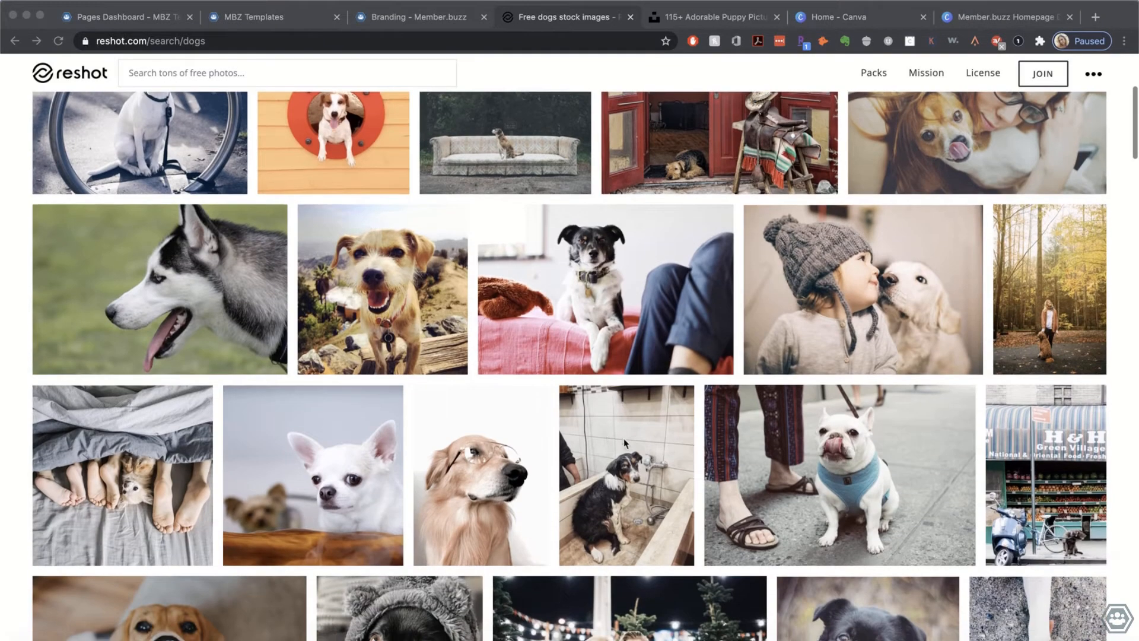
scroll(623, 439, down, 3)
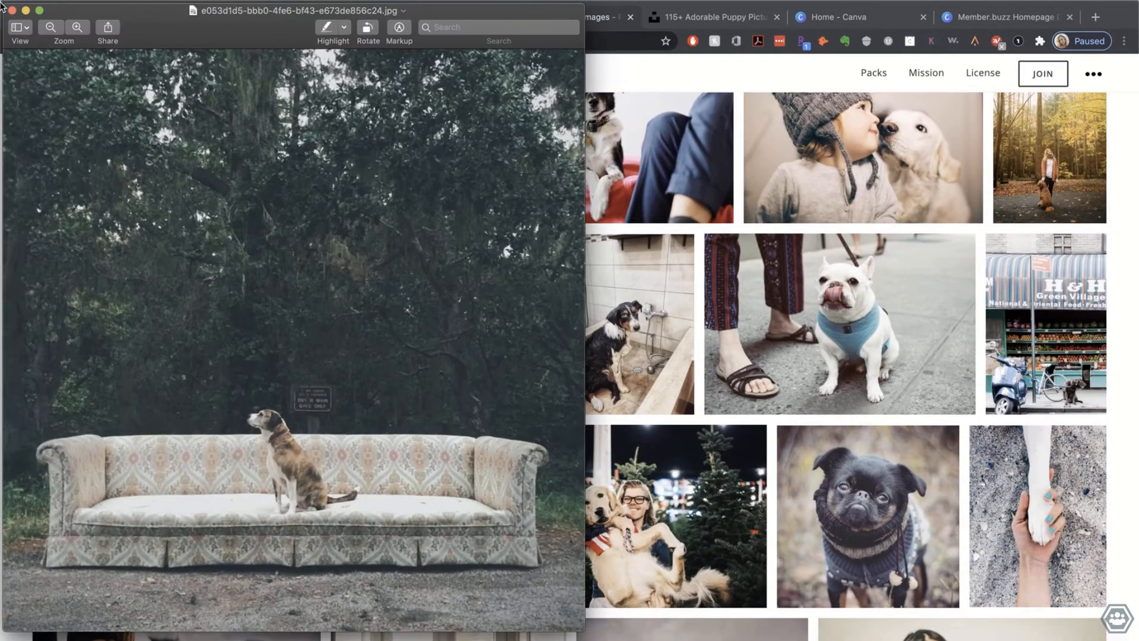
click(12, 10)
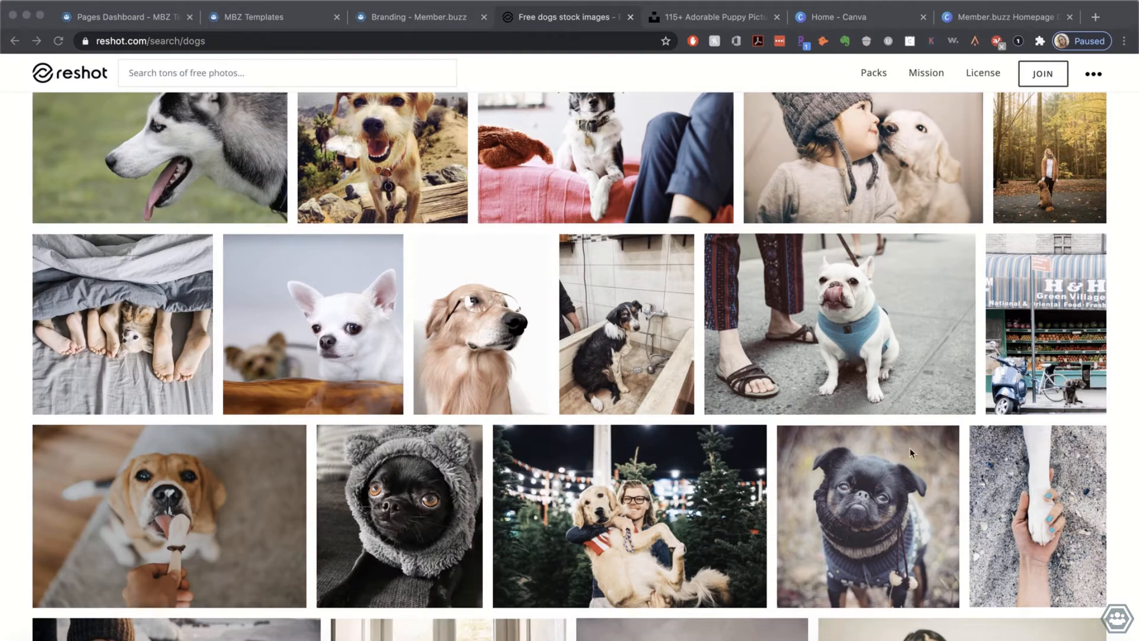
Step: Download the photo of a person holding a golden retriever among Christmas trees and close its preview
scroll(743, 396, down, 2)
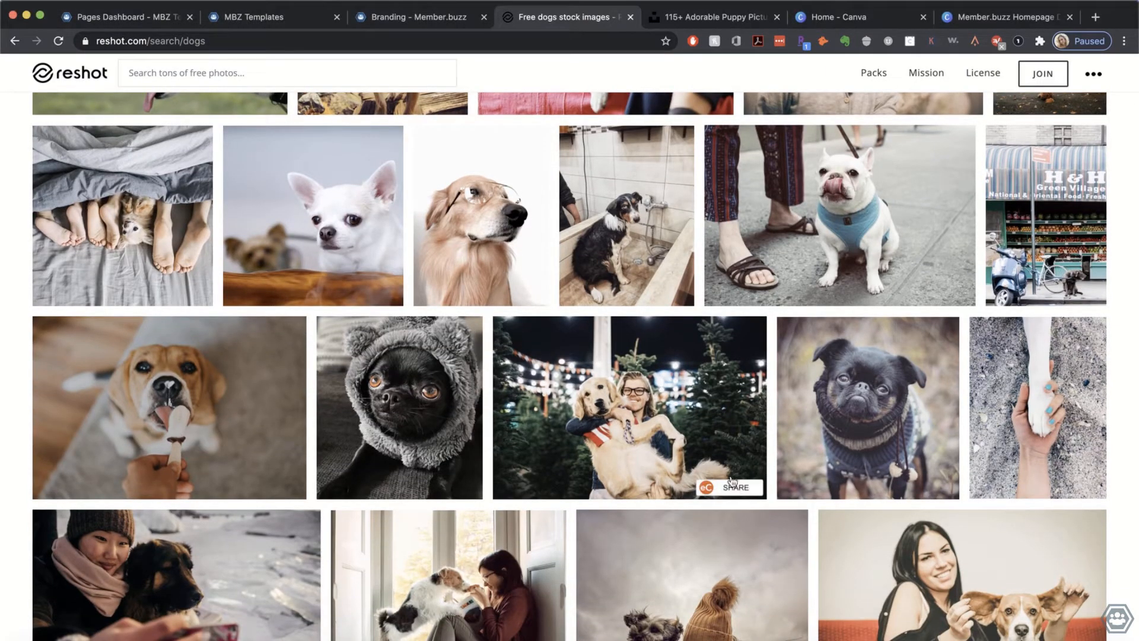
click(749, 479)
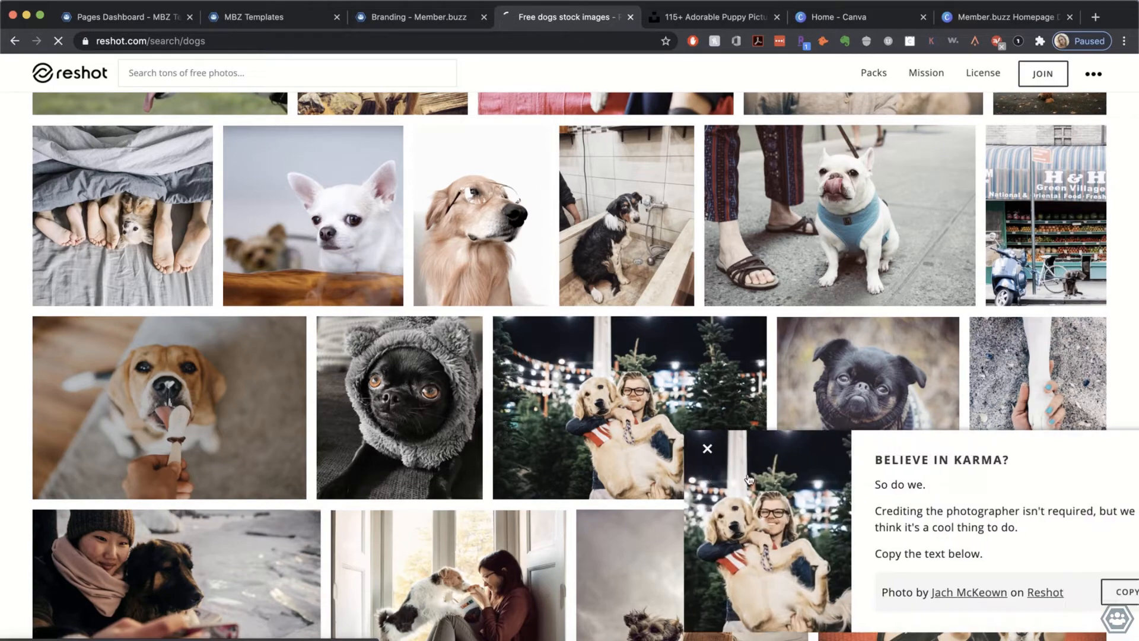
click(806, 636)
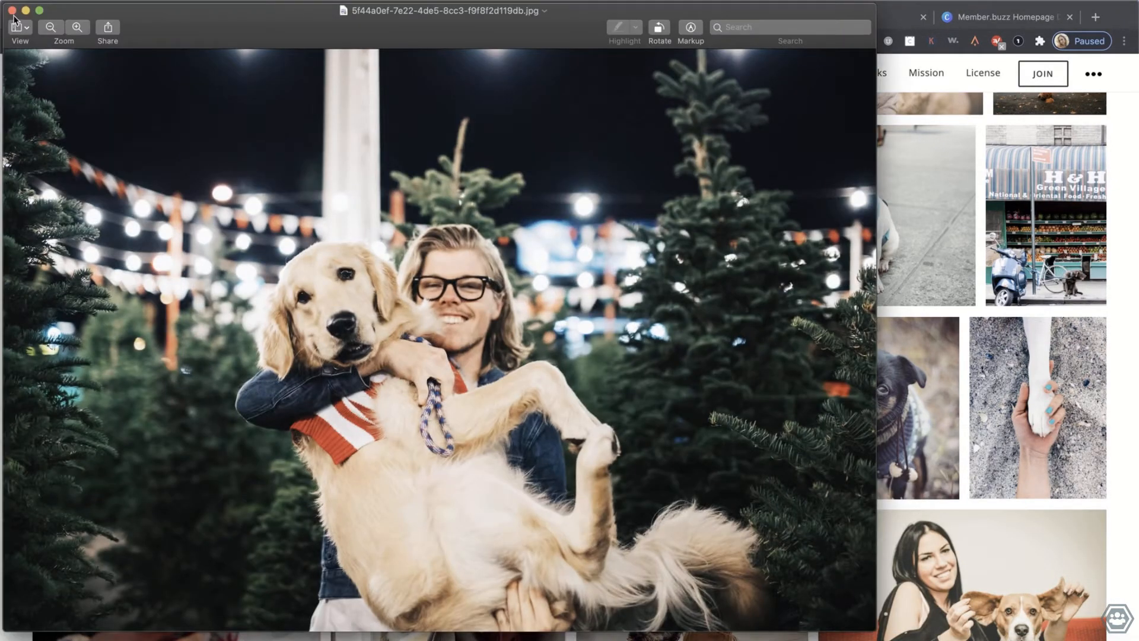
click(13, 11)
Step: Download the beach photo of a woman throwing a frisbee to running dogs and close its preview
scroll(435, 326, down, 4)
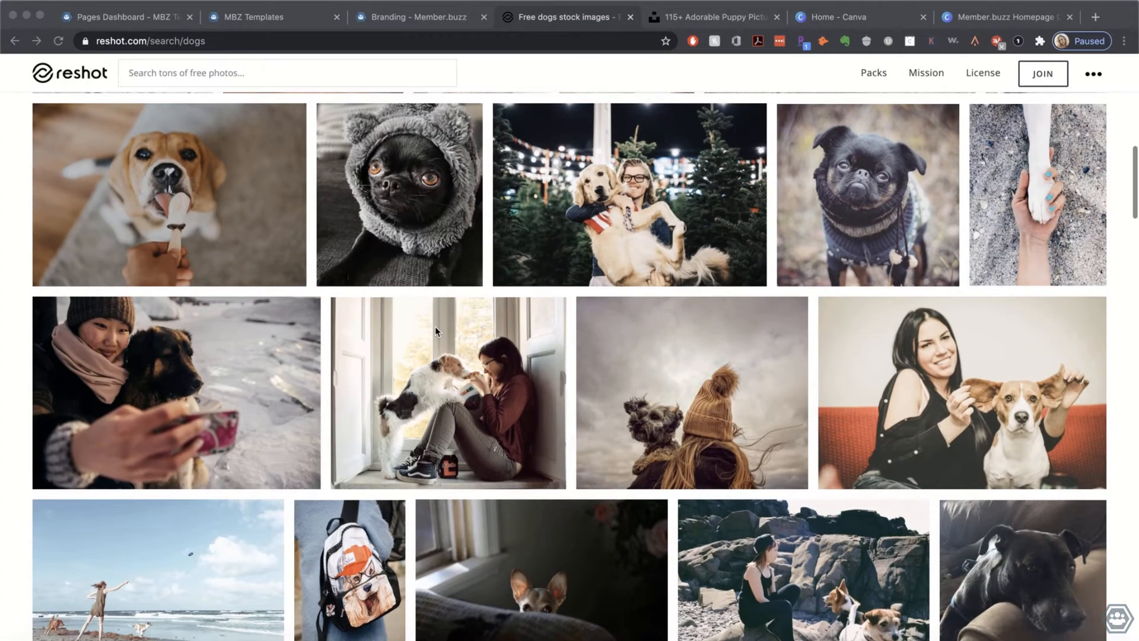
scroll(435, 326, down, 2)
scroll(565, 421, down, 3)
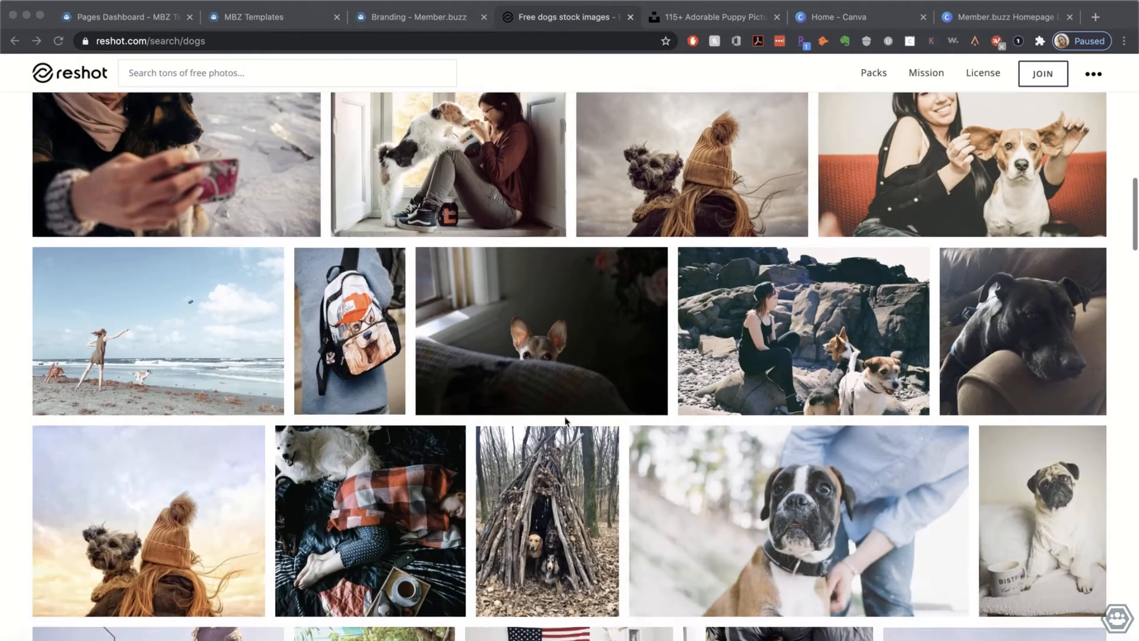
scroll(532, 396, down, 4)
scroll(532, 396, up, 2)
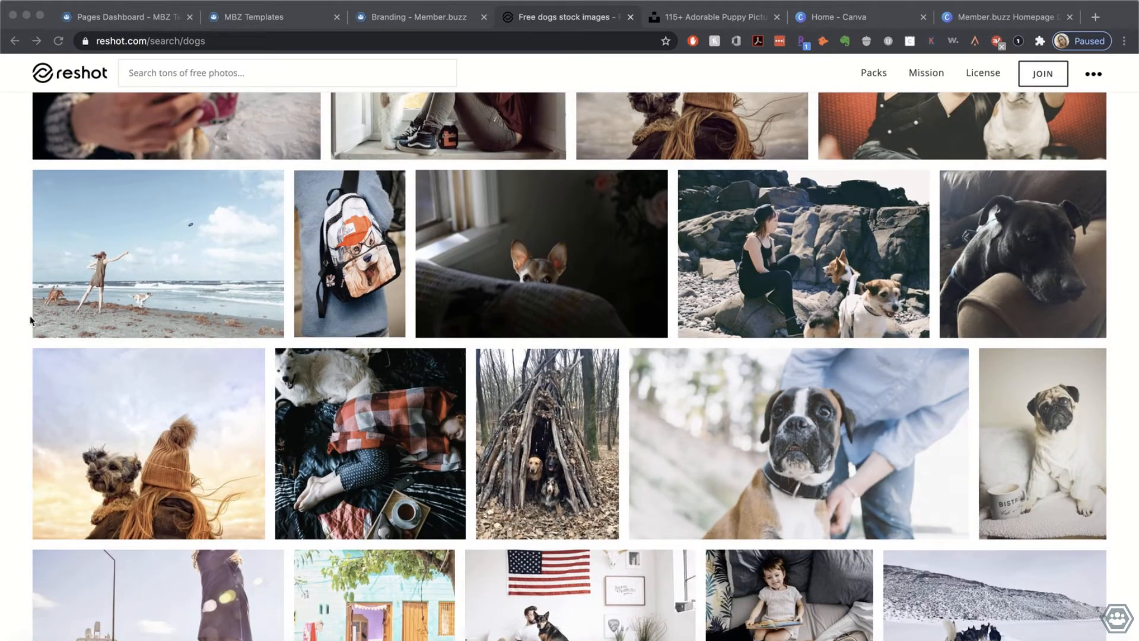
click(24, 330)
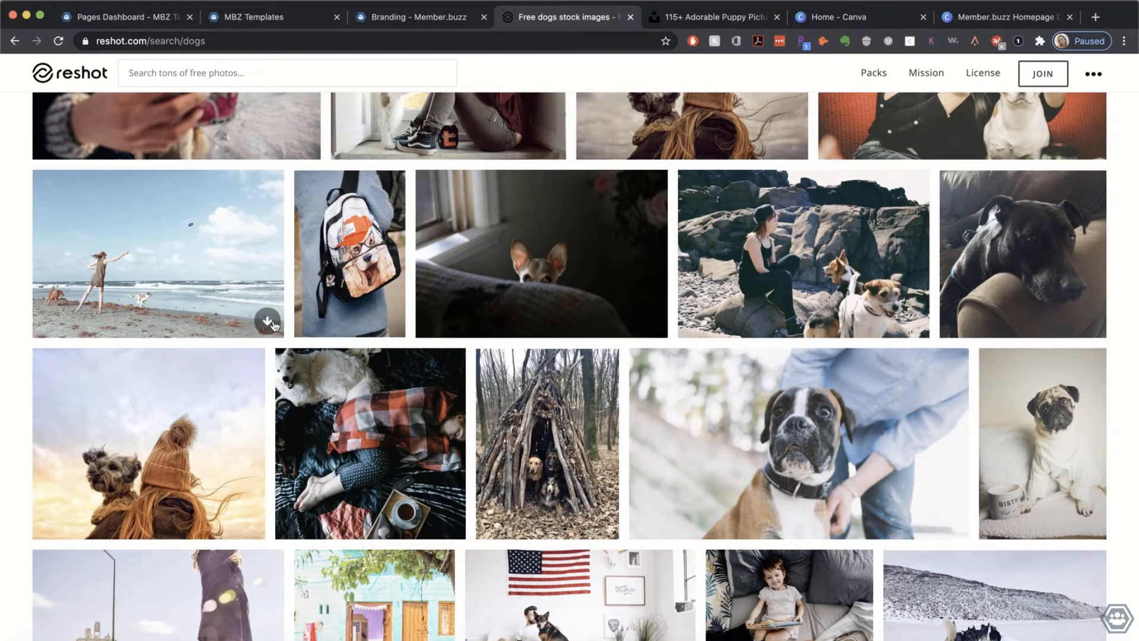
click(270, 322)
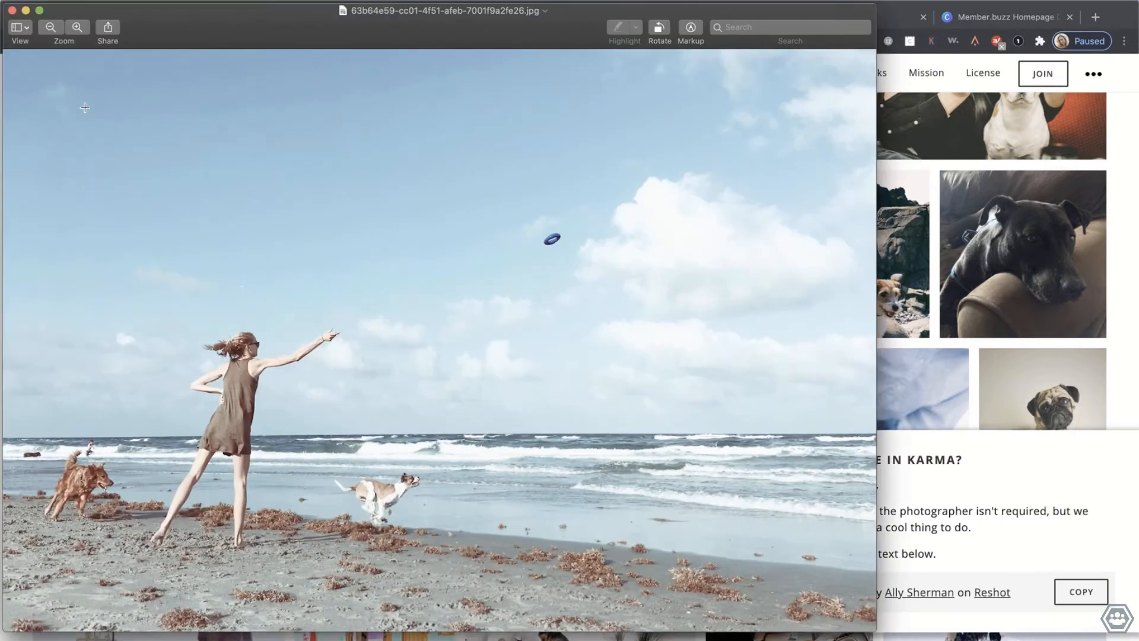
click(12, 10)
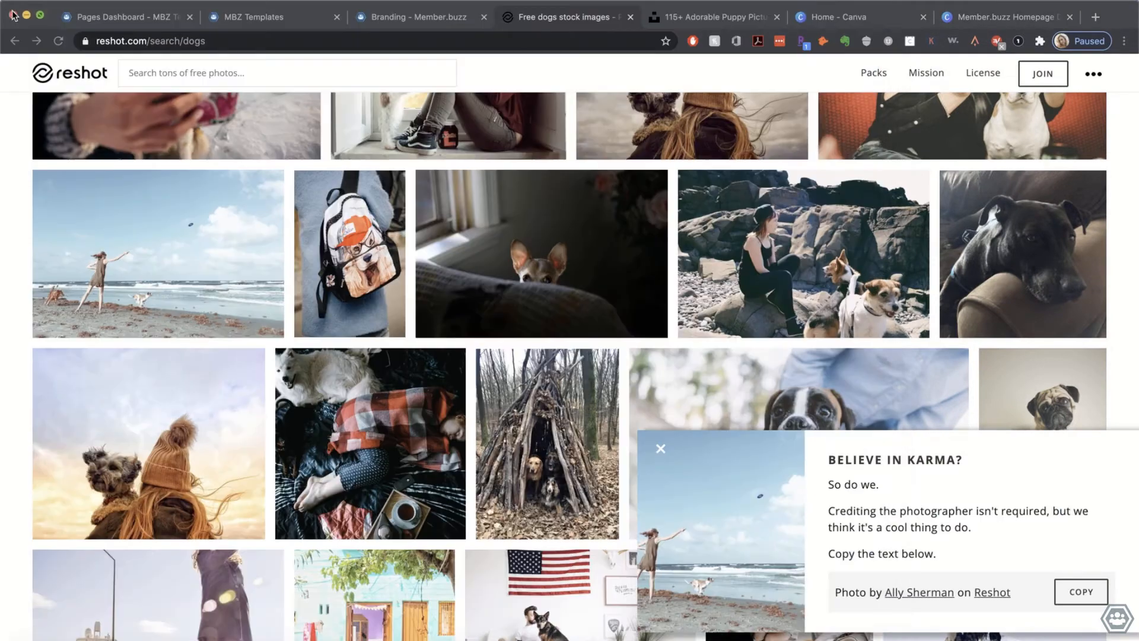
Step: Download the sunset photo of a small dog beside a person in a pom-pom beanie, closing its preview and credit notice
click(27, 474)
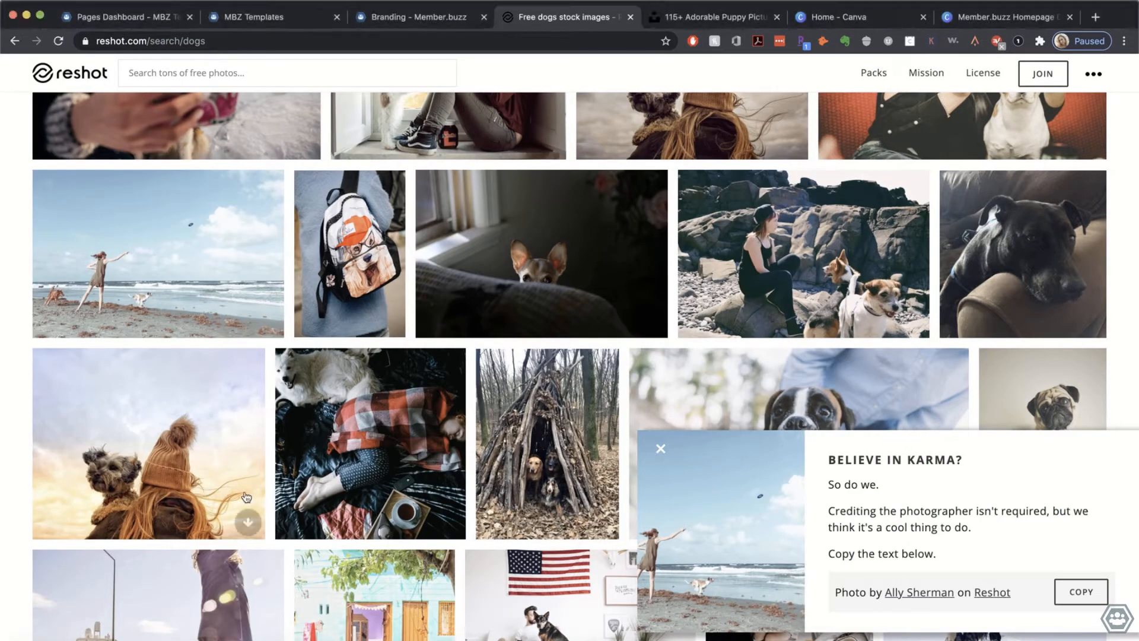
click(246, 522)
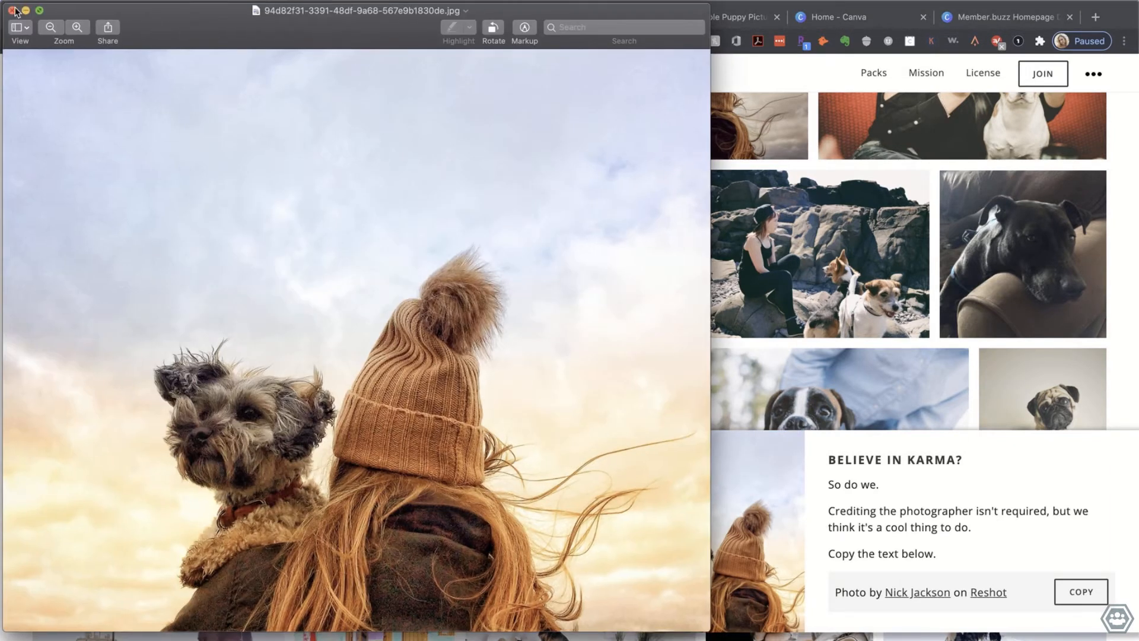
click(13, 10)
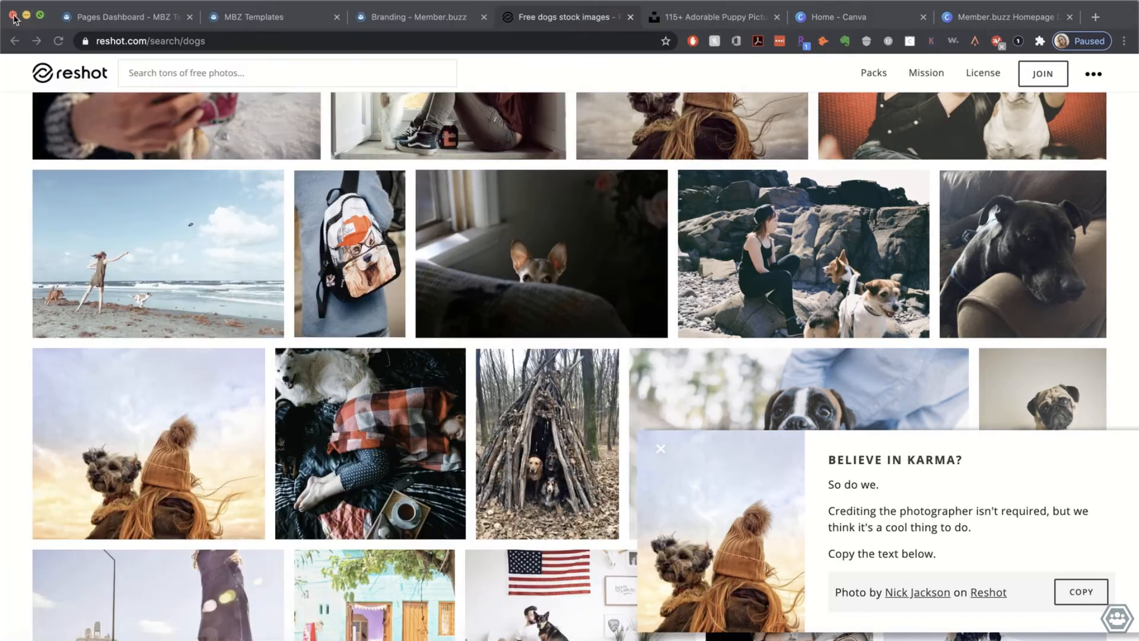
click(660, 449)
Step: Browse the remaining Reshot dog photos, and search the Unsplash website for "dog"
scroll(697, 396, down, 4)
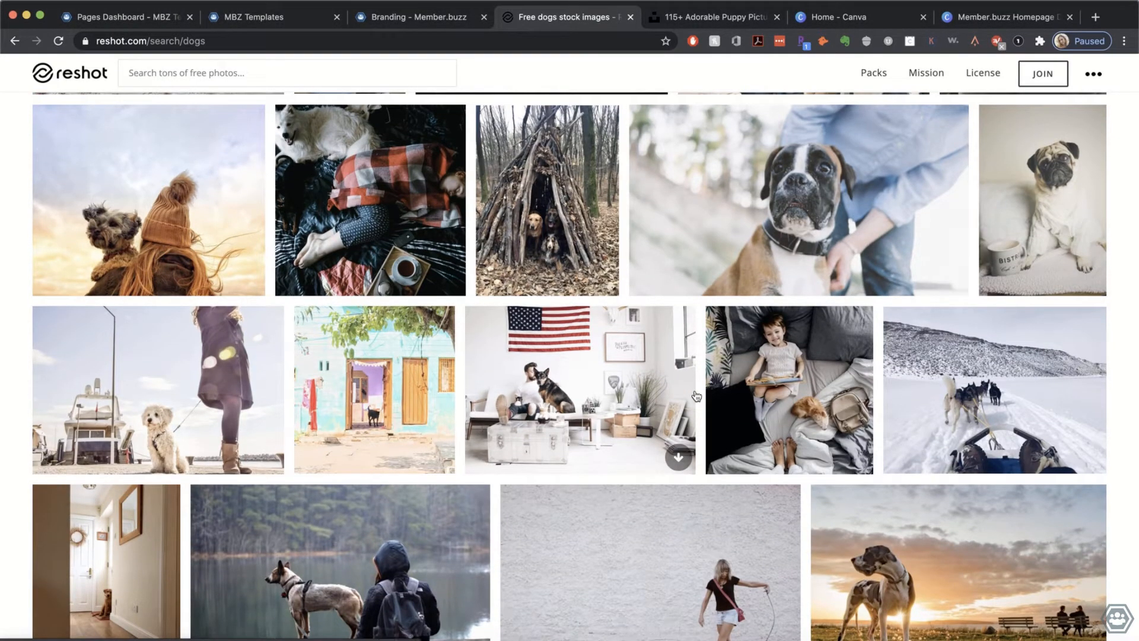
scroll(696, 397, down, 2)
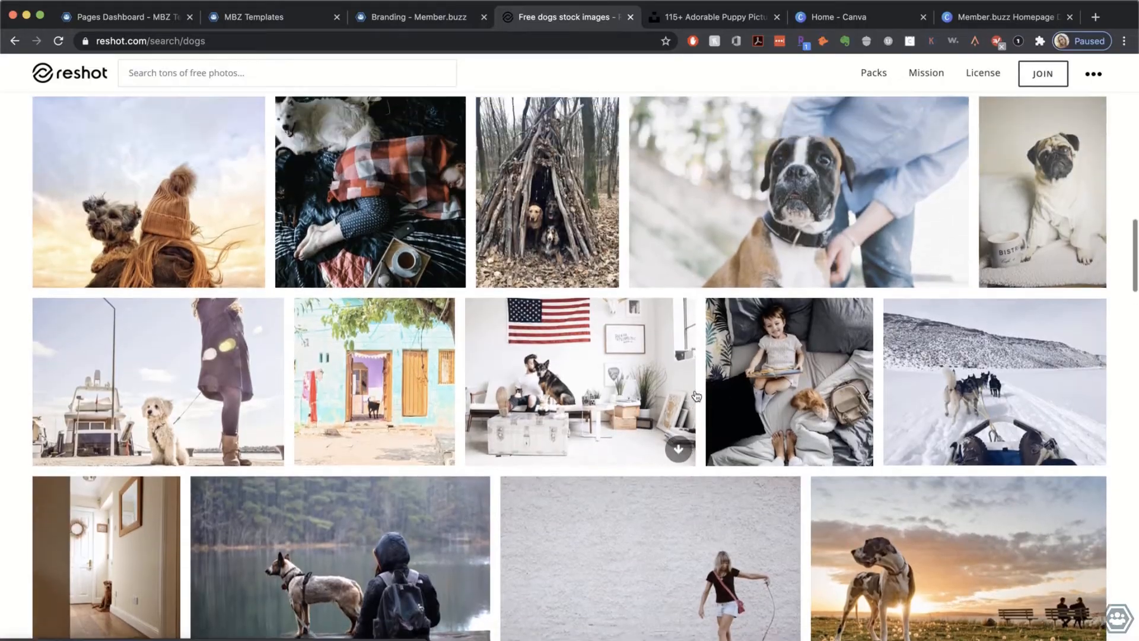
scroll(963, 276, down, 15)
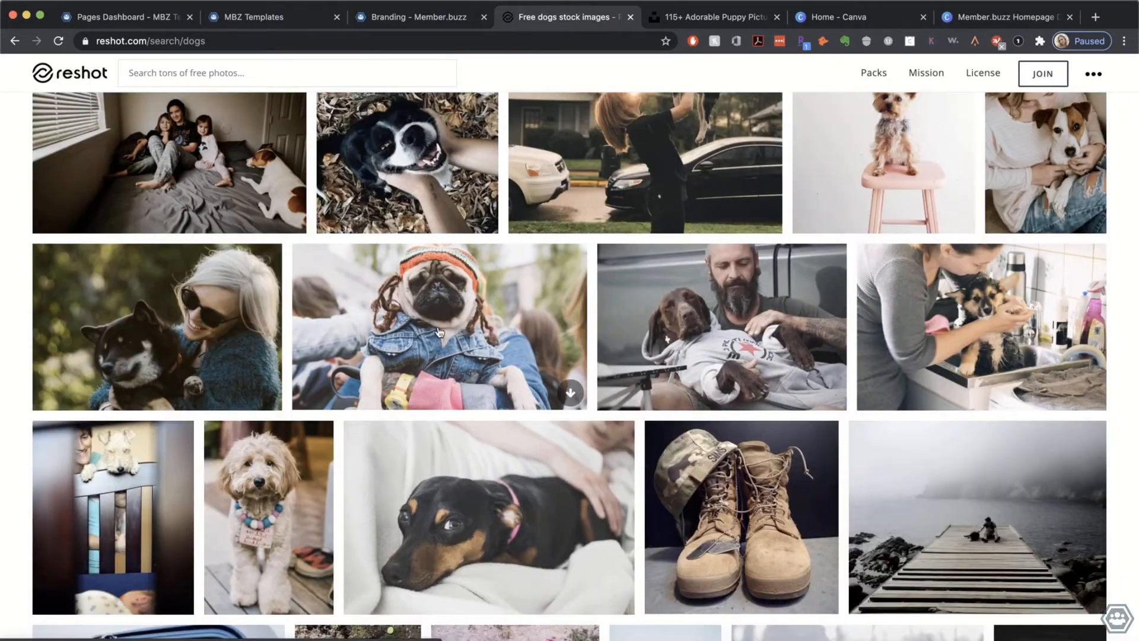
scroll(606, 377, down, 15)
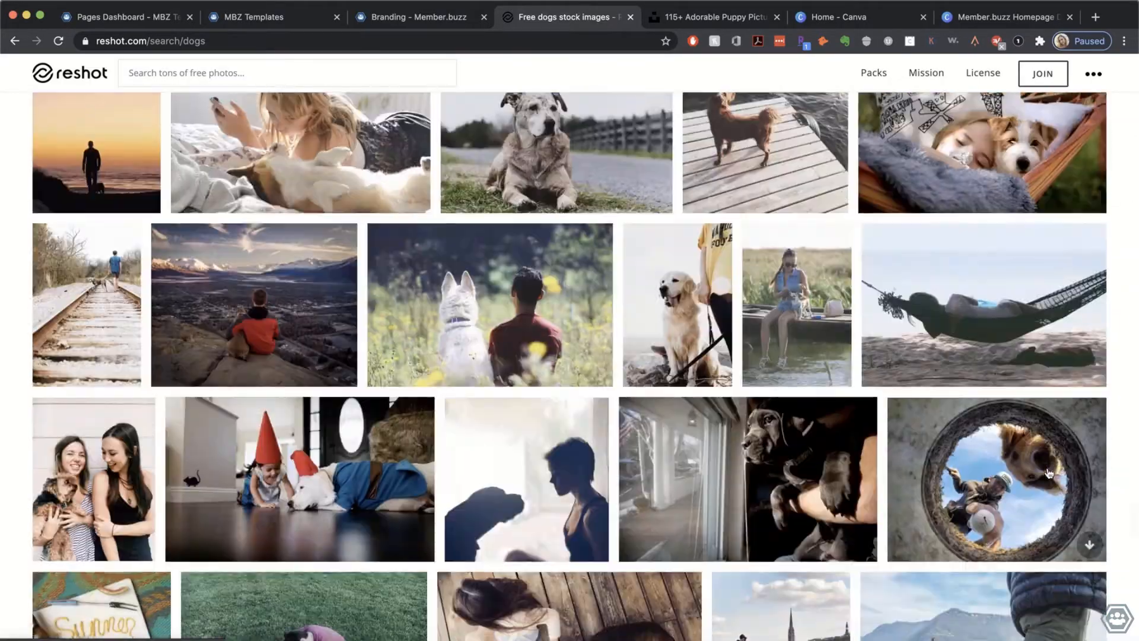
scroll(1049, 472, down, 5)
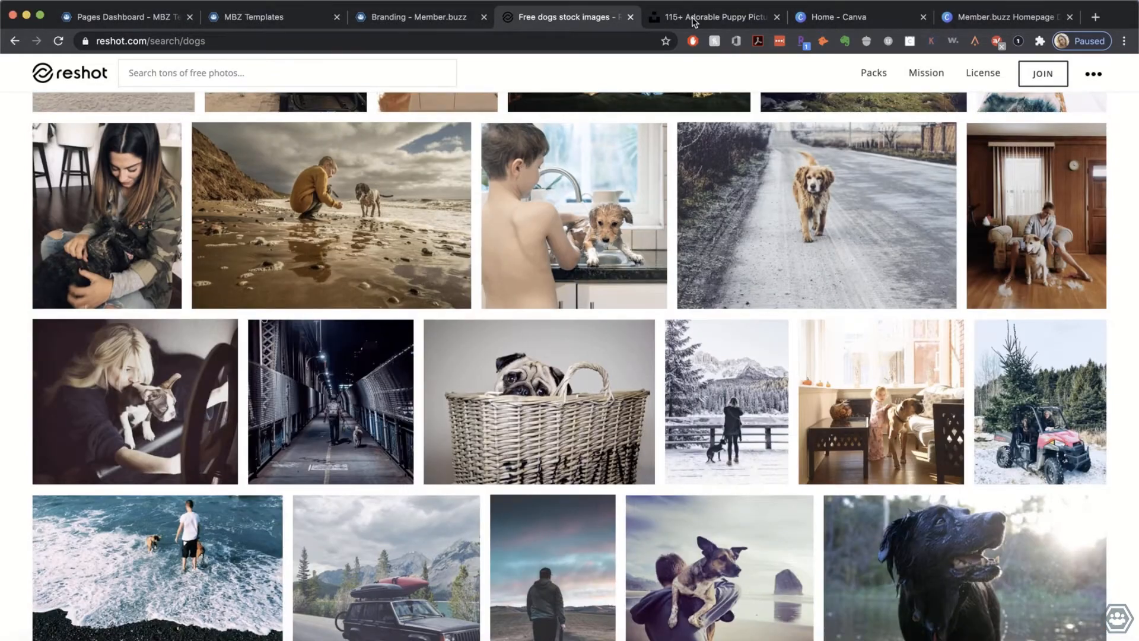
click(694, 18)
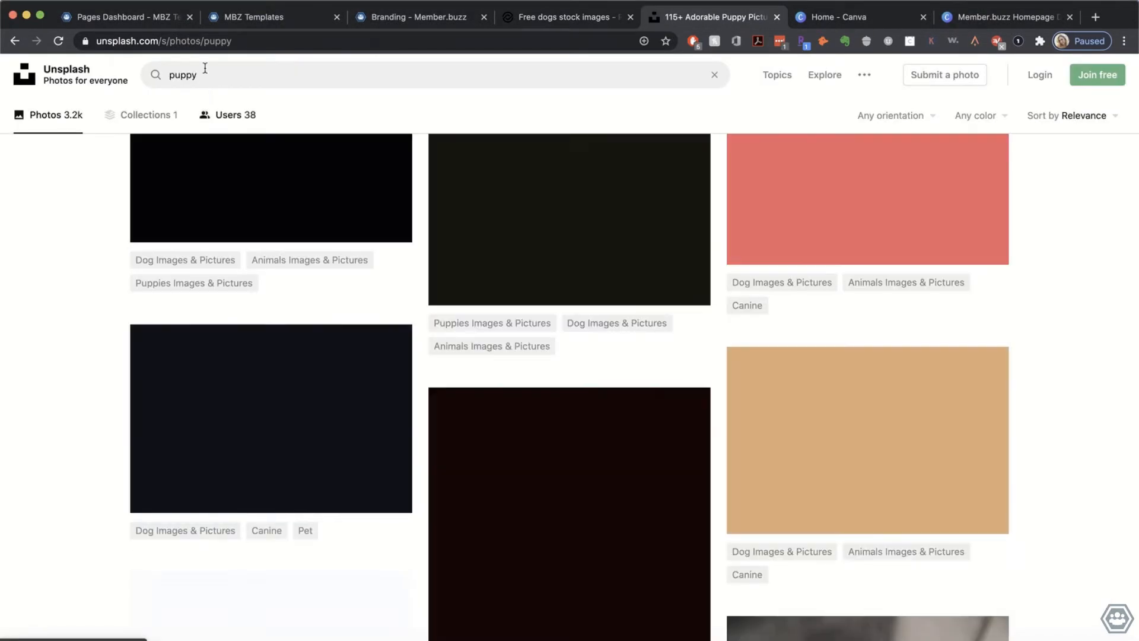
click(205, 67)
double_click(209, 72)
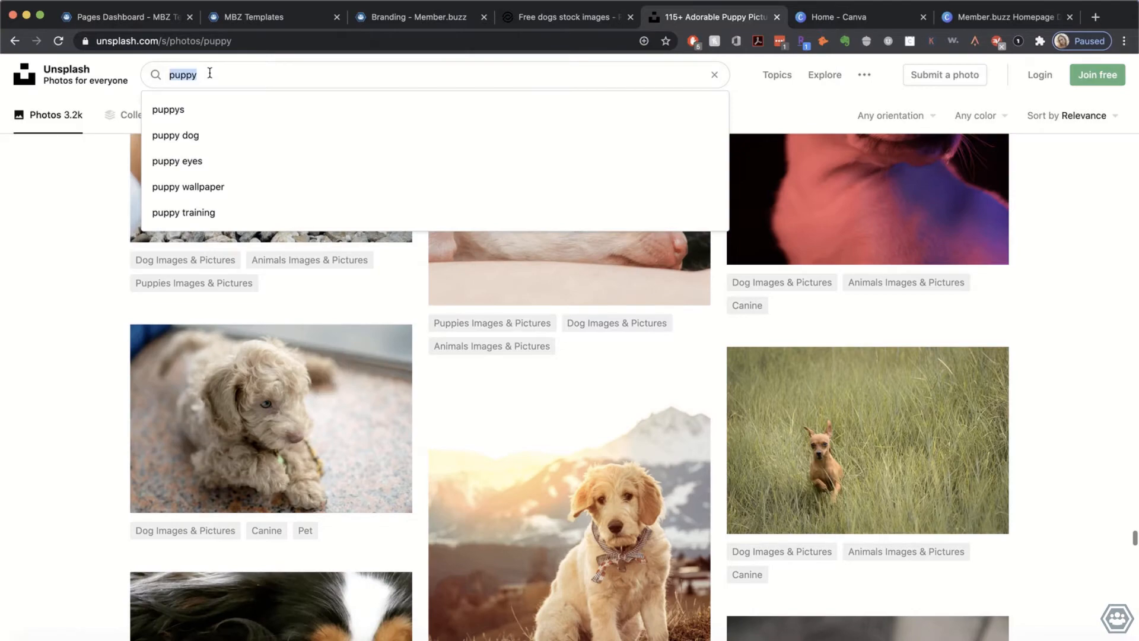
text(dog)
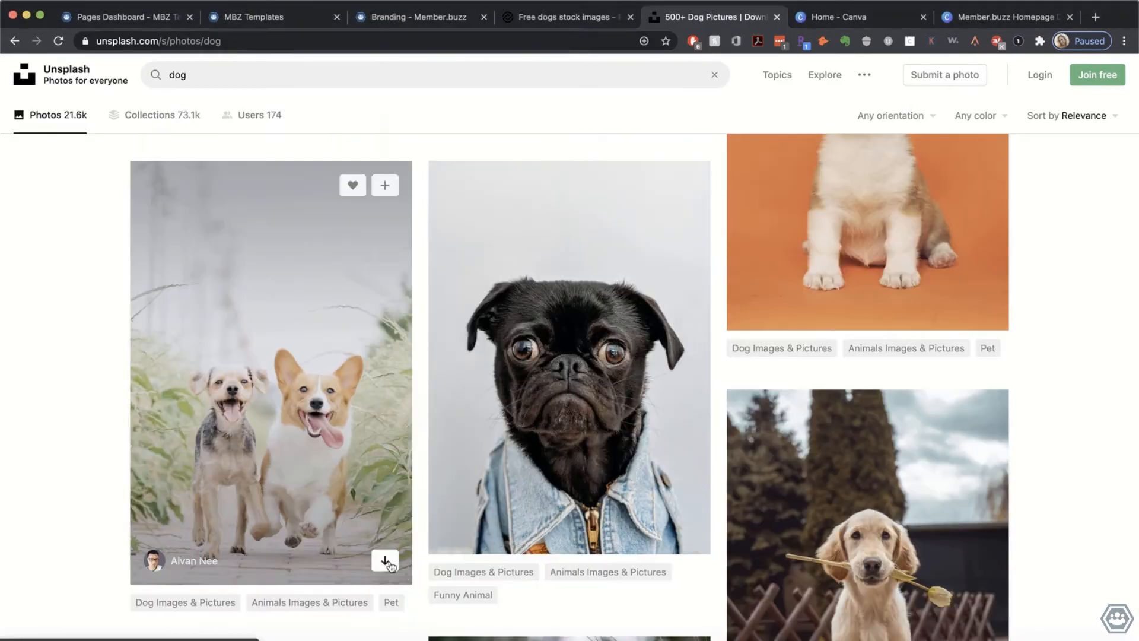
Step: Download more dog photos from the Unsplash results, including the dog sitting in a yellow kayak on the water
scroll(682, 416, down, 5)
click(682, 516)
scroll(682, 415, down, 10)
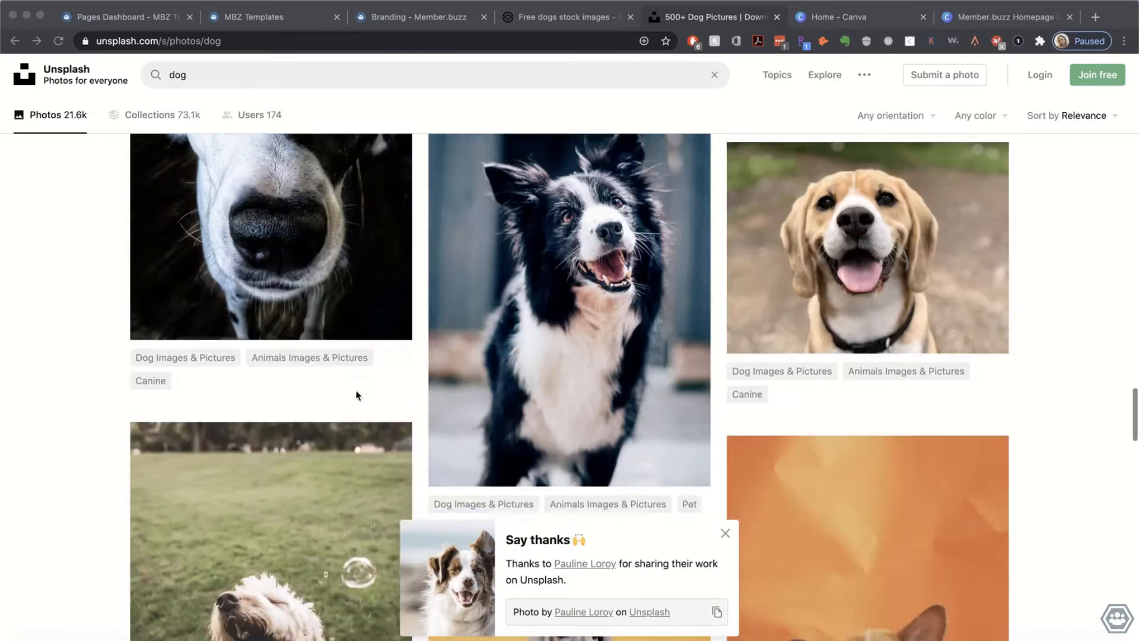
scroll(551, 436, down, 5)
scroll(550, 436, down, 10)
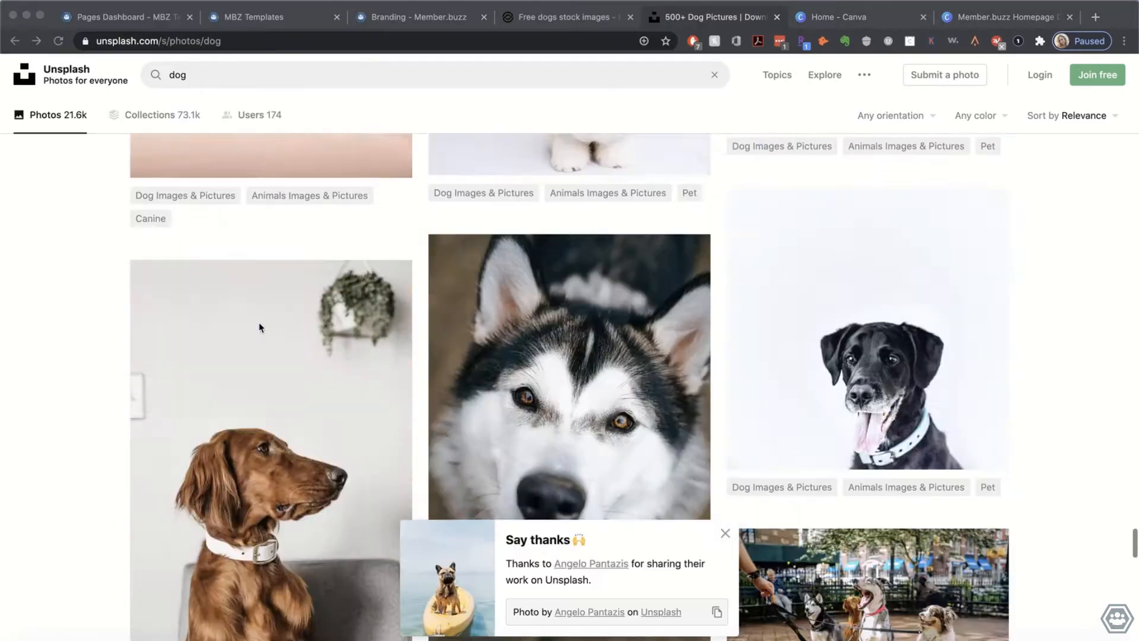
Step: Download the photo of the grey dog in front of a lake, closing its preview and the thank-you notice
scroll(1091, 410, down, 5)
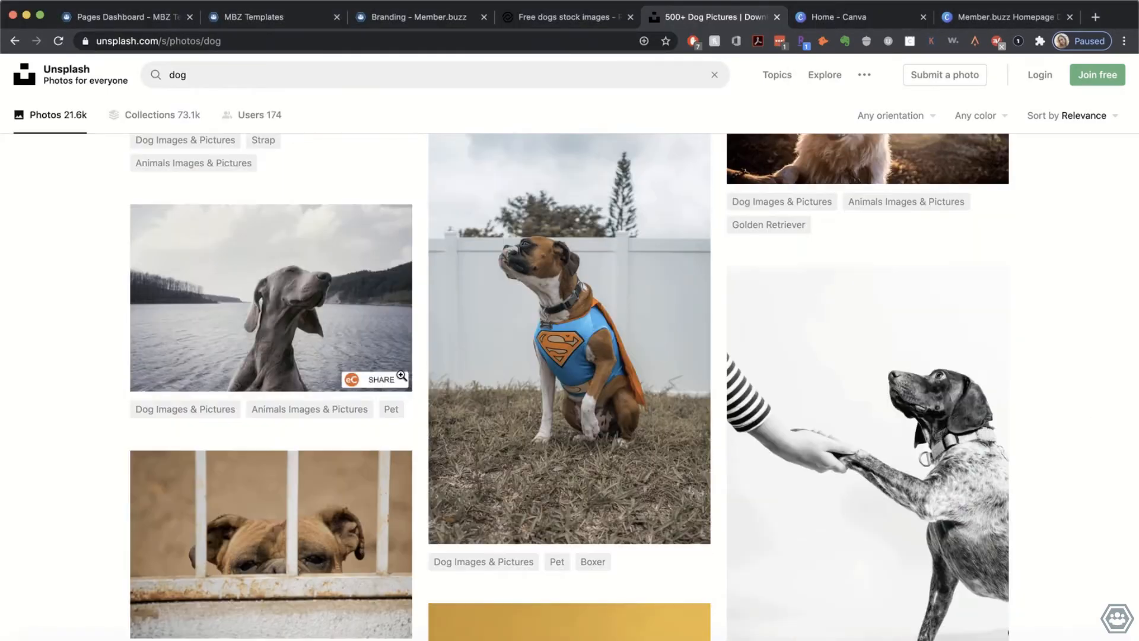
click(382, 366)
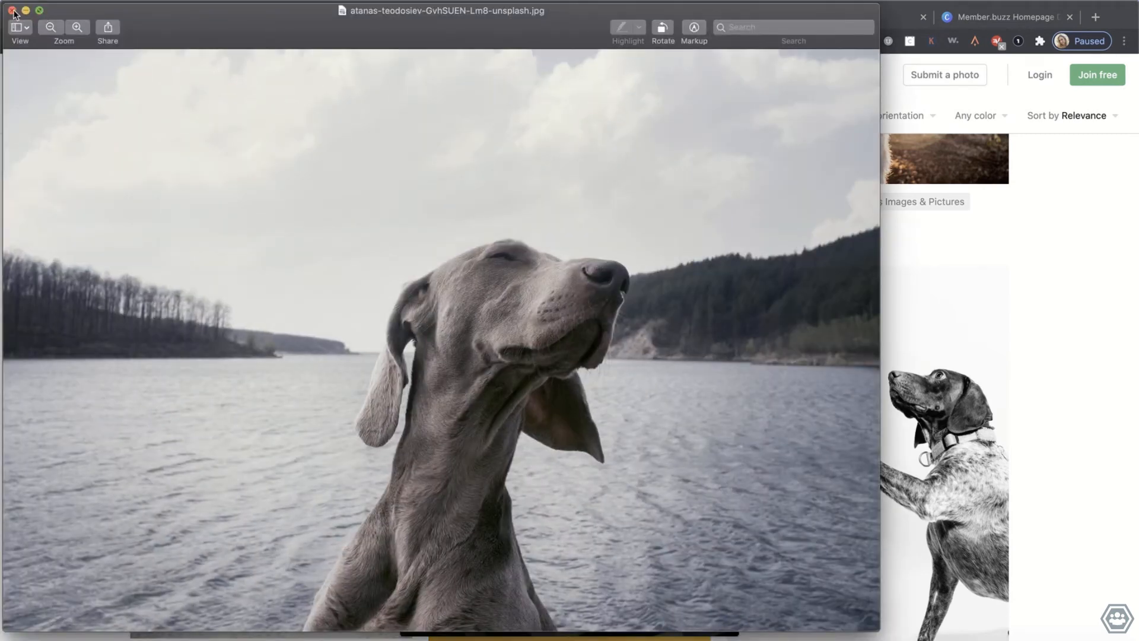
click(12, 10)
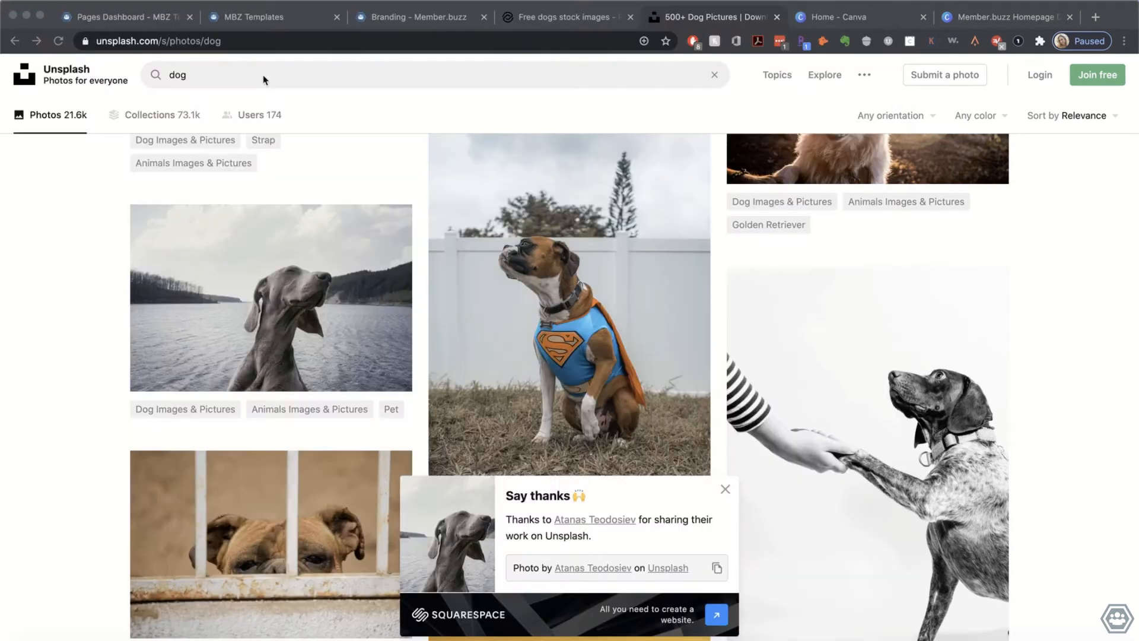
click(725, 490)
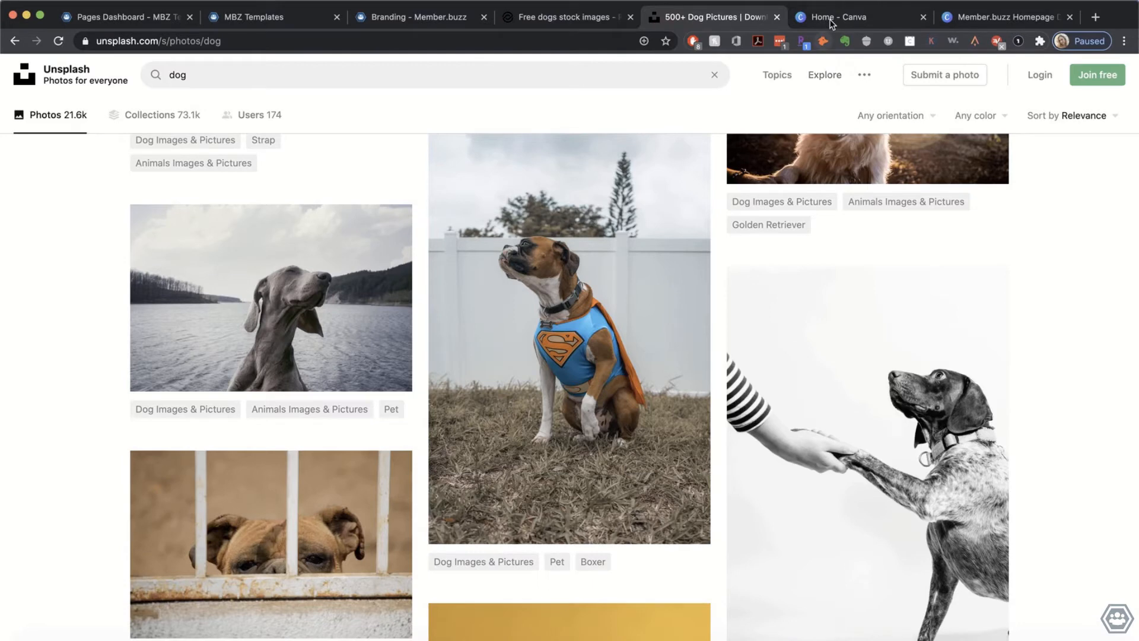
Step: Switch to Canva and view the Member.buzz Homepage Design
click(830, 18)
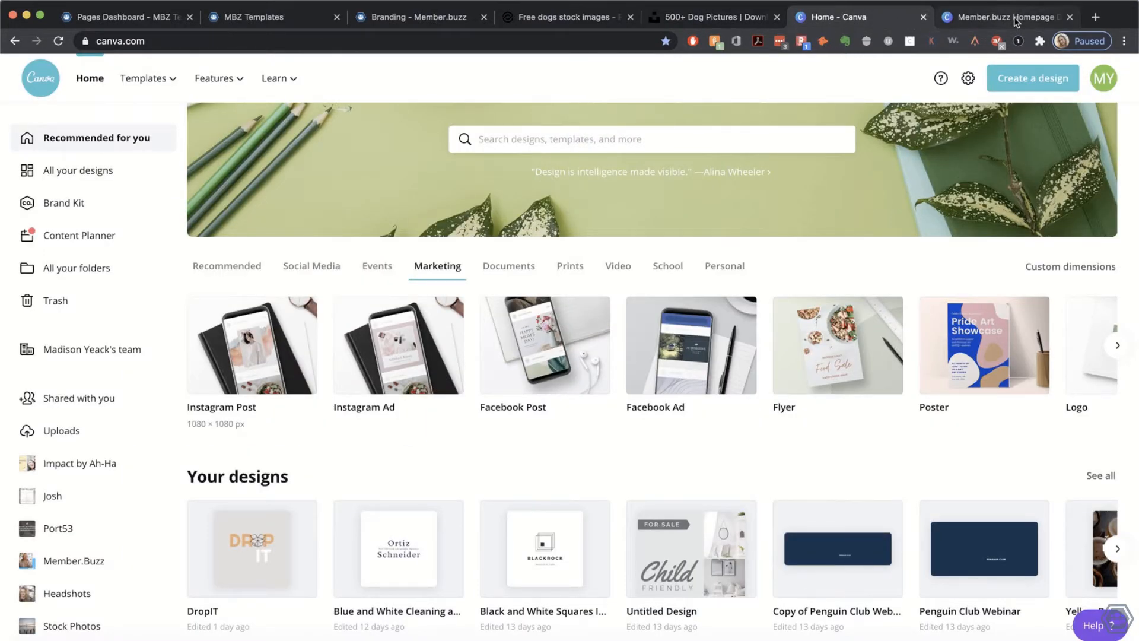
click(1015, 18)
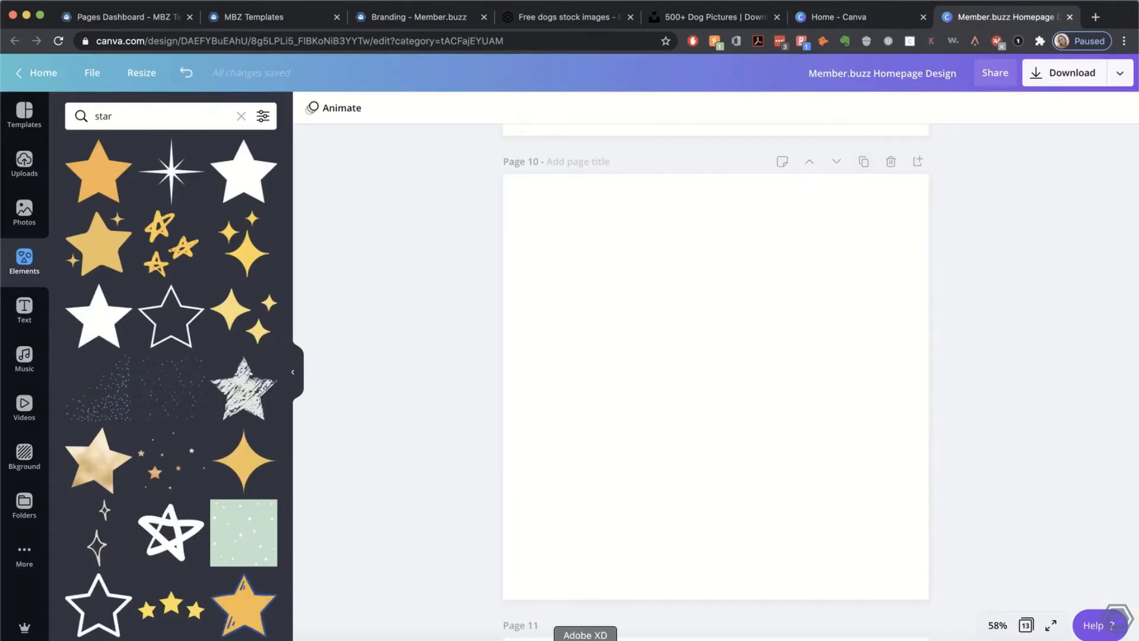
Step: Switch to the Member.buzz Homepage Design Guide in Adobe XD and dismiss the plugin update notice
click(585, 637)
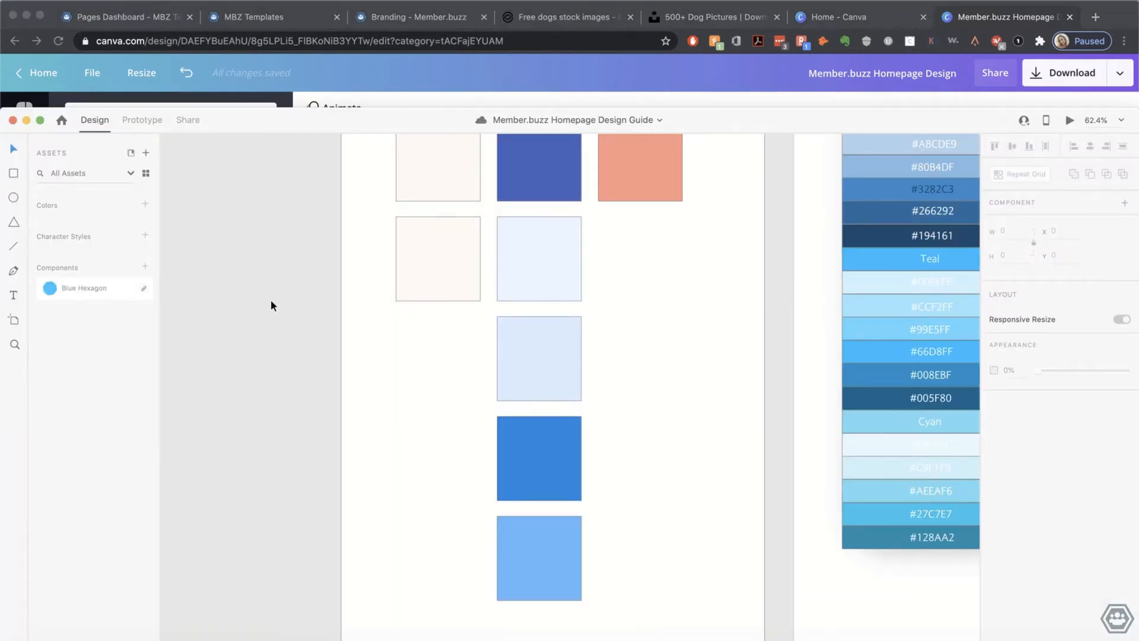
scroll(270, 299, down, 5)
drag(417, 130, 409, 16)
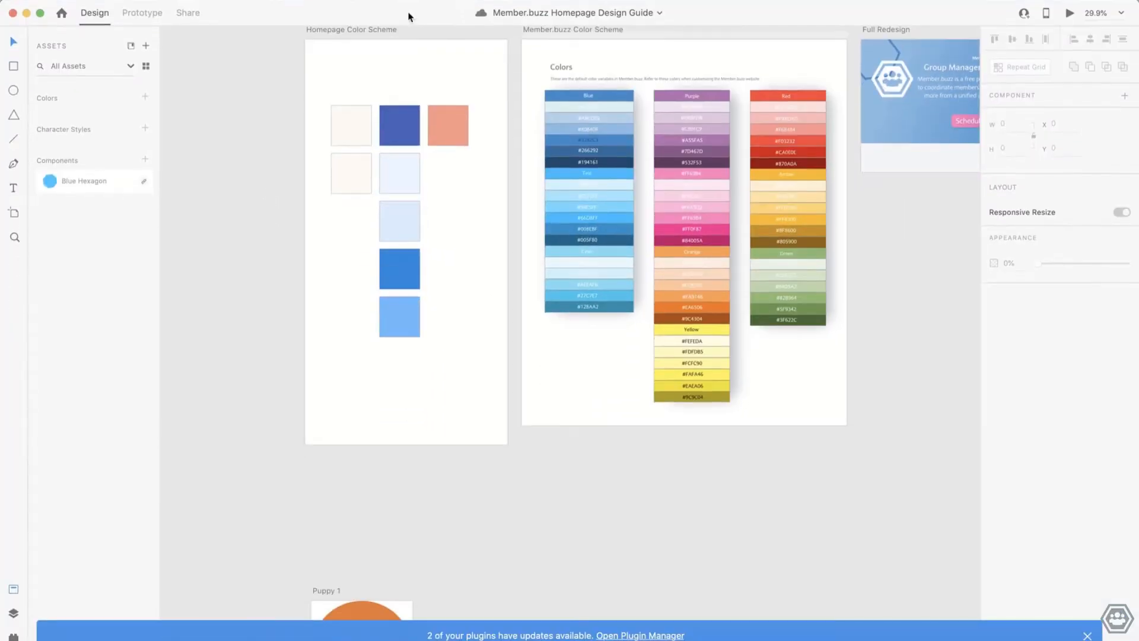
scroll(504, 478, down, 3)
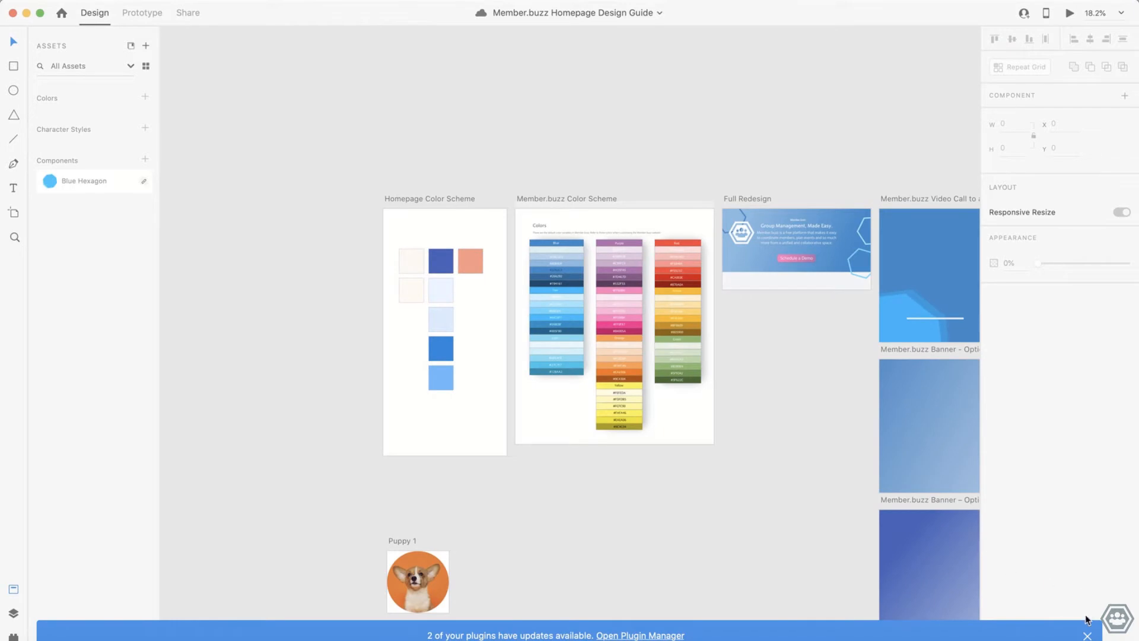
click(1087, 635)
Step: Move the Puppy 1 artboard up so it sits just below the Homepage Color Scheme artboard, aligned with its edge
scroll(757, 535, down, 3)
scroll(757, 535, right, 6)
scroll(757, 535, down, 3)
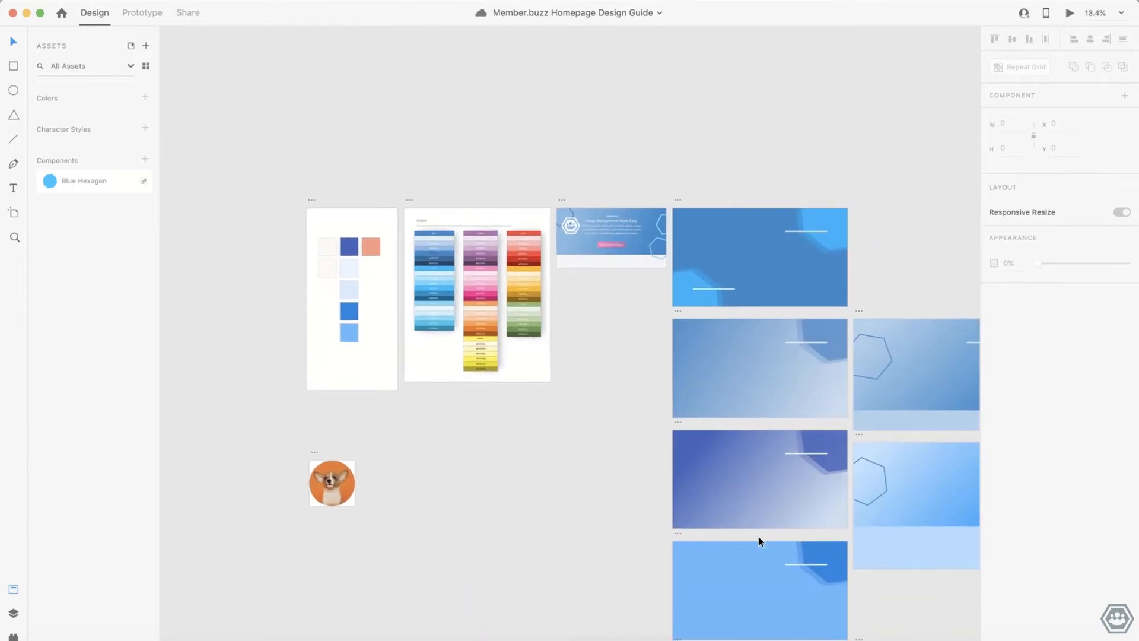
scroll(693, 433, right, 4)
scroll(693, 433, left, 9)
scroll(693, 434, down, 3)
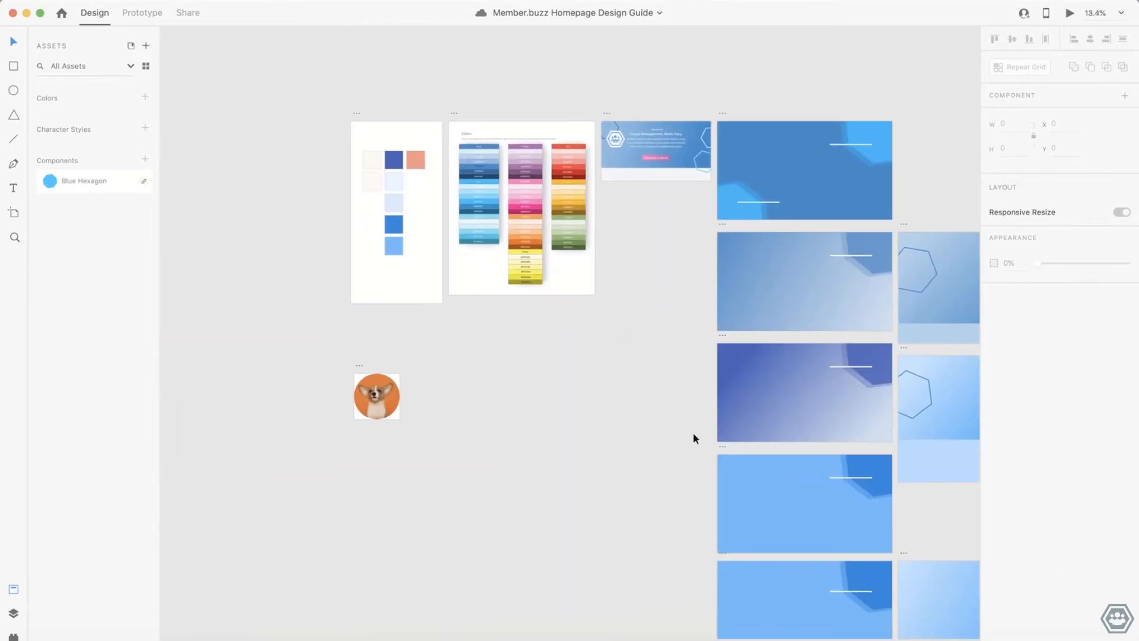
scroll(544, 327, up, 2)
scroll(544, 326, up, 3)
scroll(522, 285, left, 2)
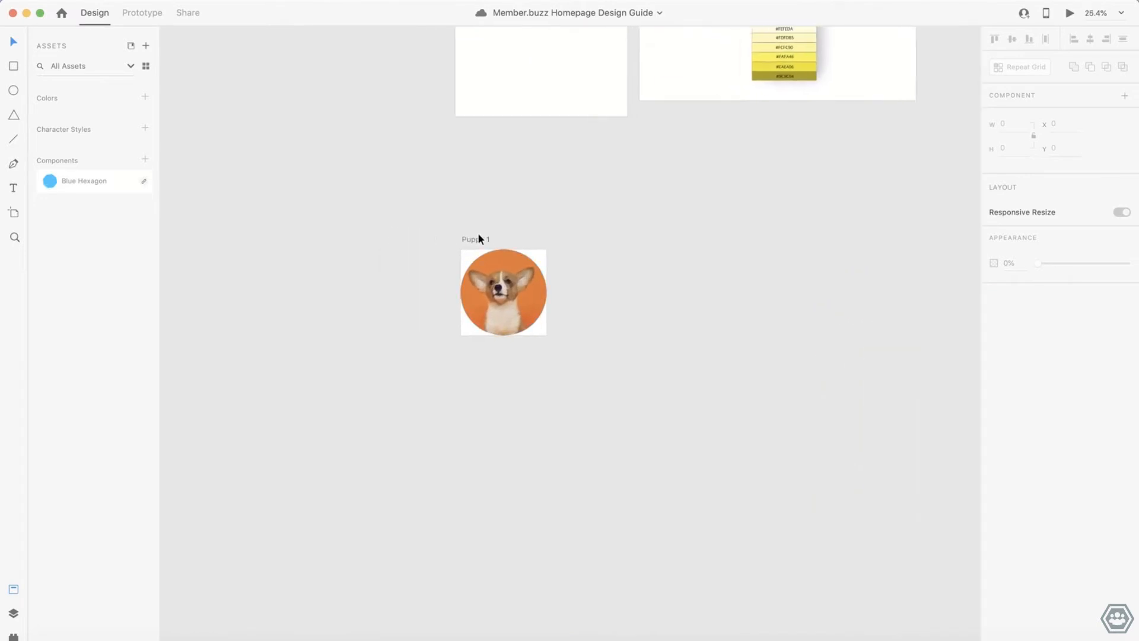
drag(478, 233, 470, 160)
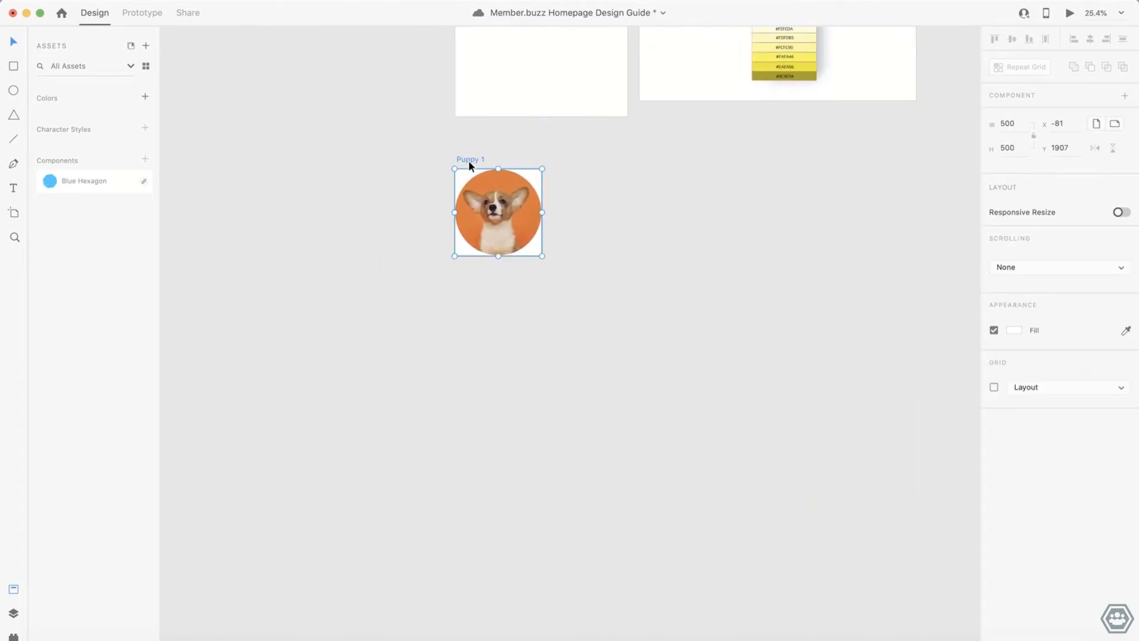
Step: Duplicate the Puppy 1 artboard beside the original and fill its circle with the blue-background pug photo from the Downloads folder
key(super+d)
click(807, 640)
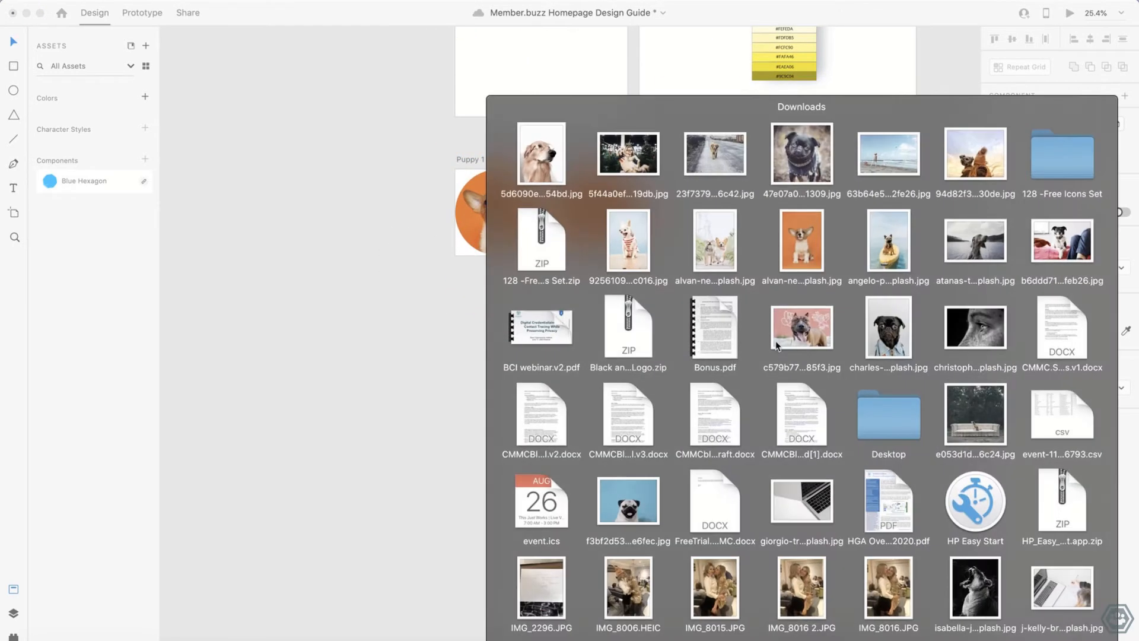
scroll(796, 518, down, 2)
drag(614, 407, 593, 215)
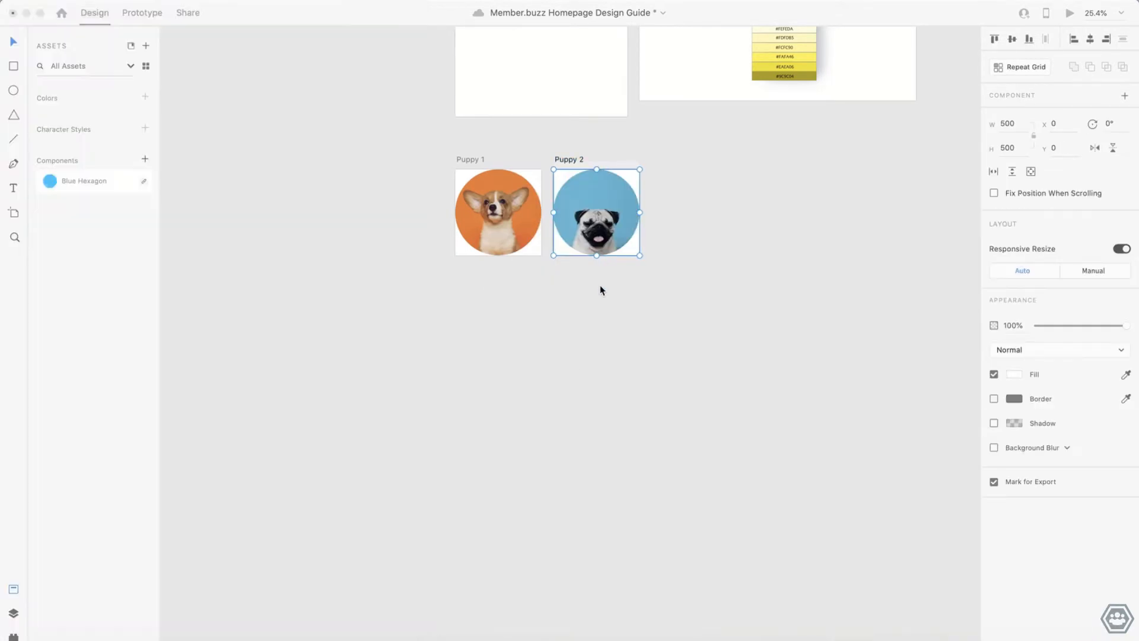
click(449, 464)
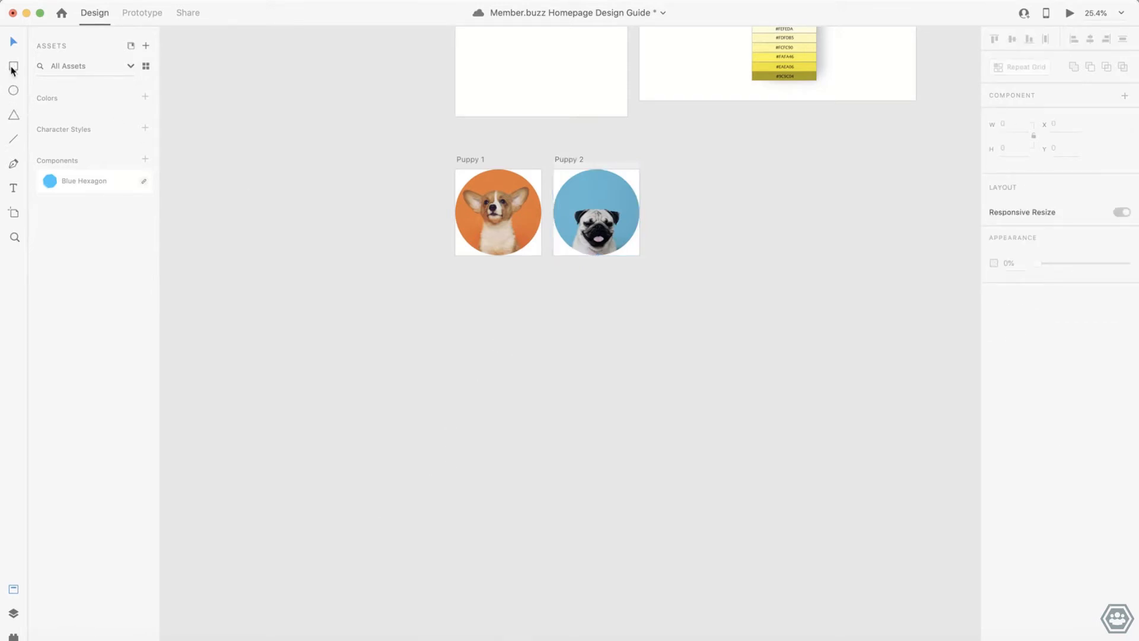
Step: Draw a new artboard below Puppy 1, aligned with its outer edge, and set its size to 600 × 400
click(13, 213)
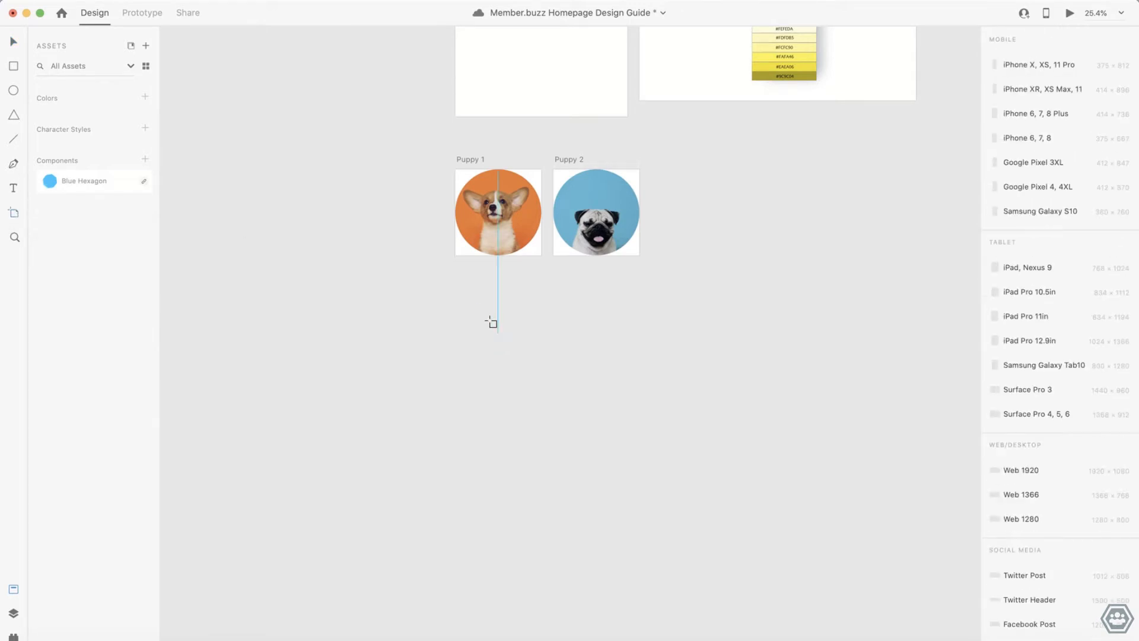
drag(455, 295, 587, 362)
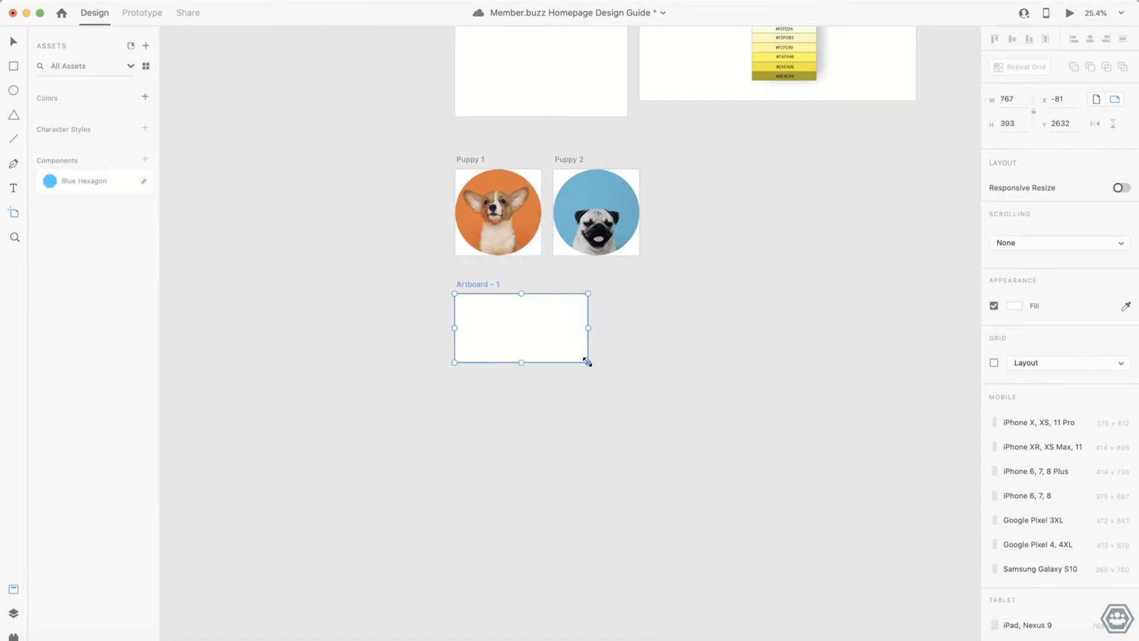
text(600)
key(XF86AudioMute)
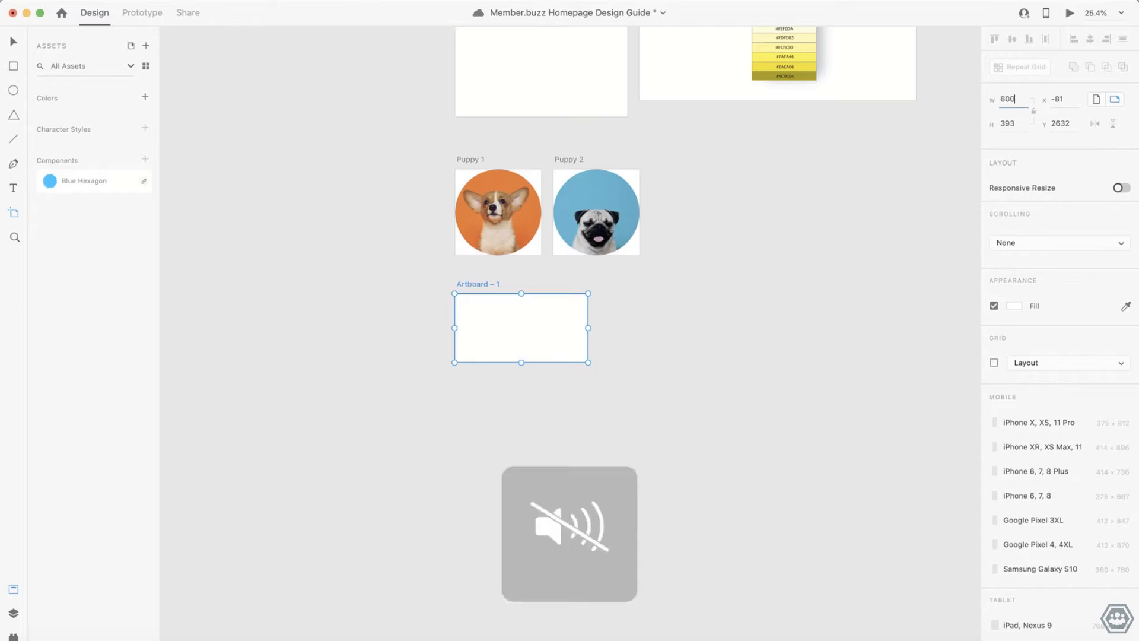
key(Return)
click(1022, 126)
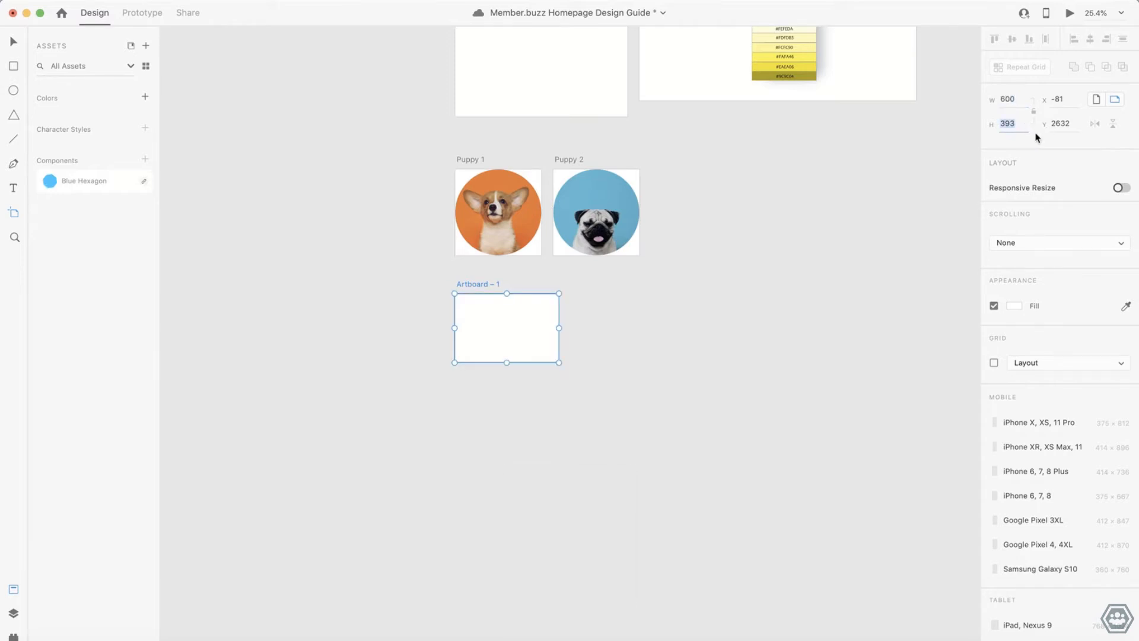
text(400)
key(Return)
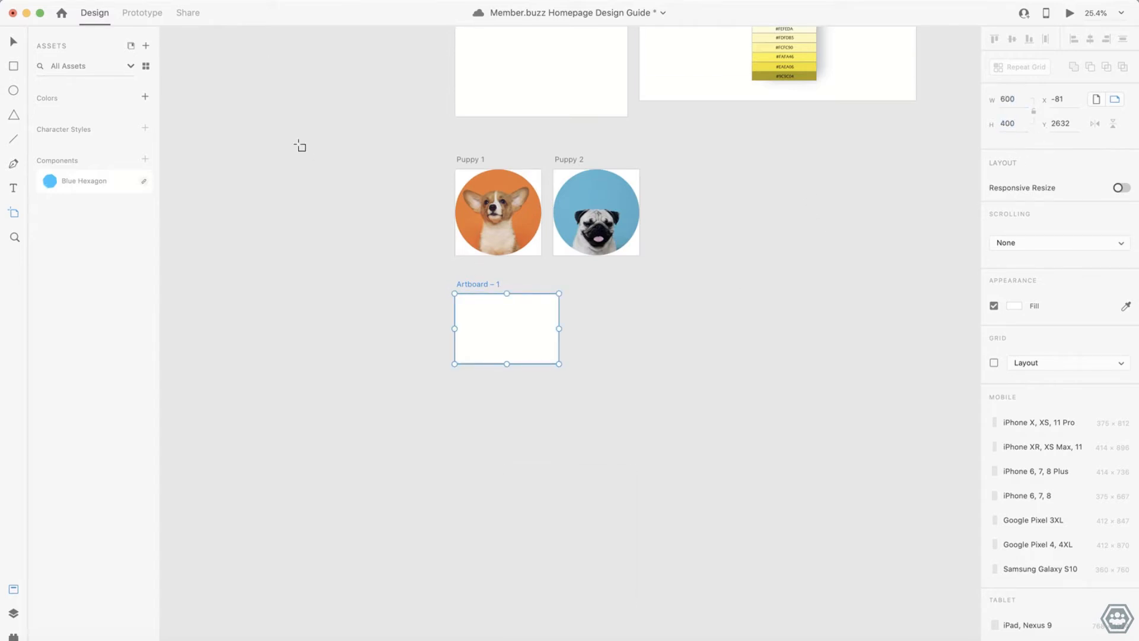
Step: Rename the new 600 × 400 artboard as Article 1
click(15, 43)
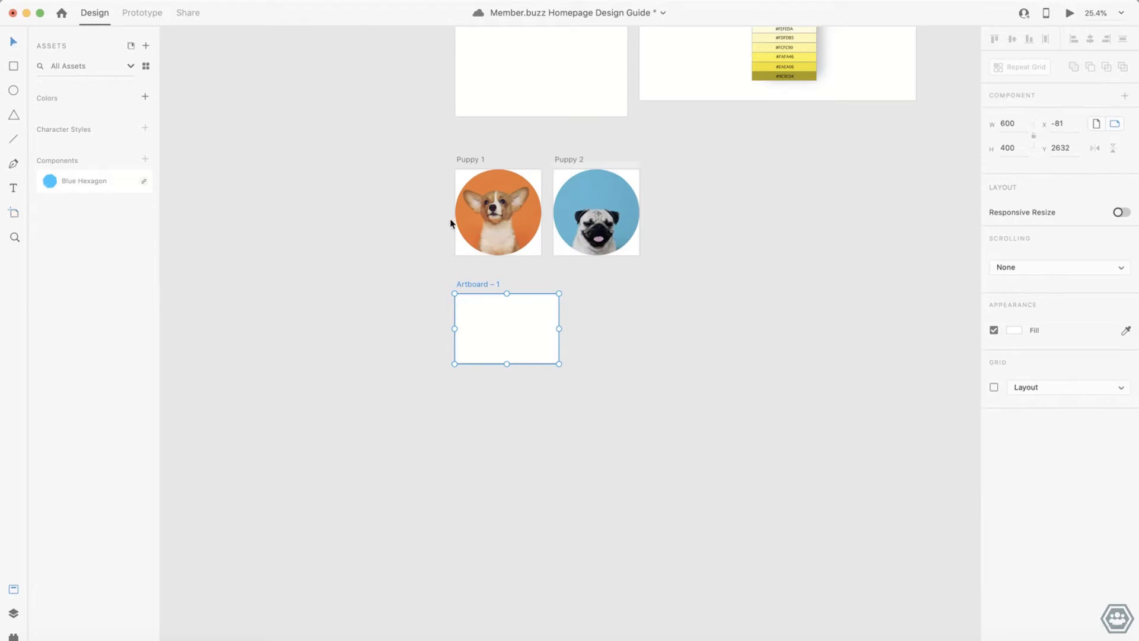
double_click(489, 286)
text(Articl)
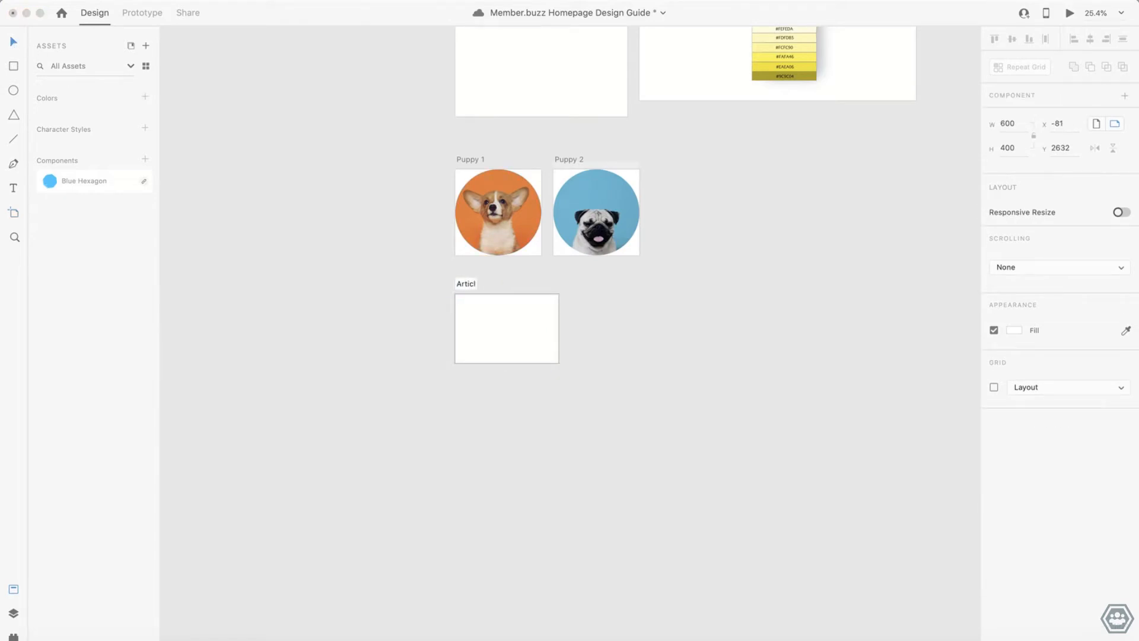
text(e 1)
key(Return)
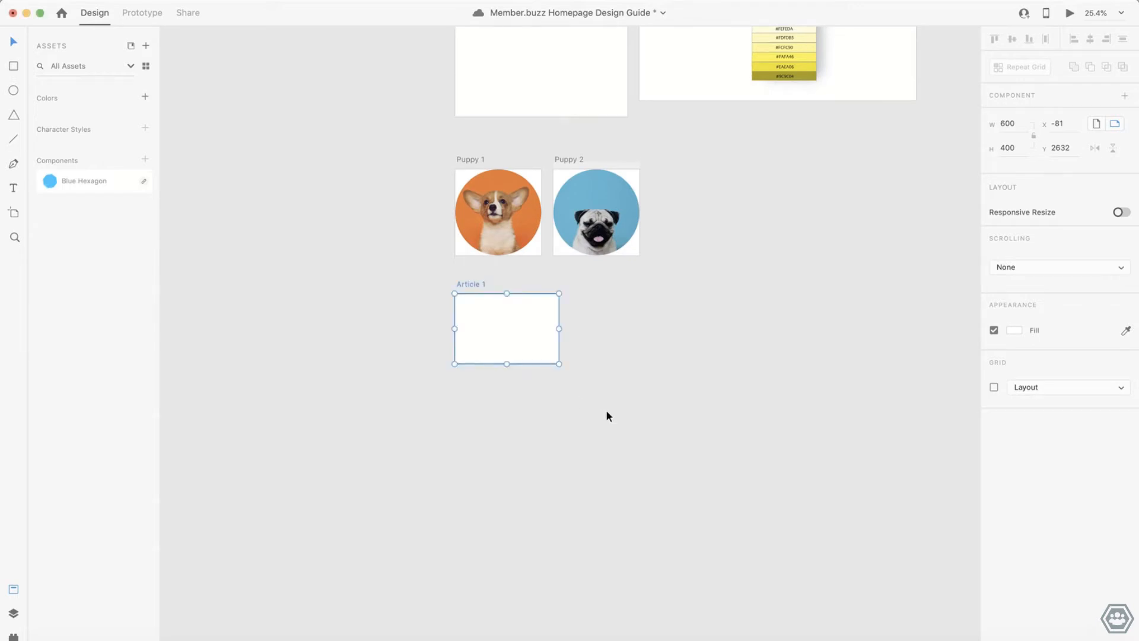
Step: Draw a 600 × 400 rectangle covering the Article 1 artboard and move it onto the empty canvas below the artboard
click(399, 355)
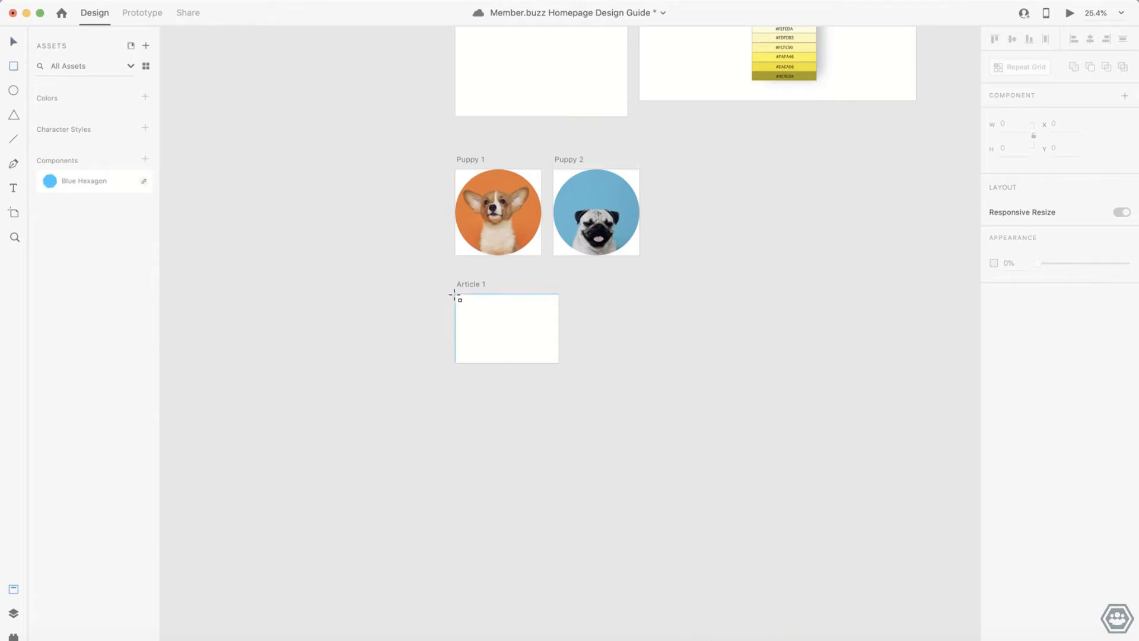
mouse_move(456, 295)
mouse_down()
mouse_move(521, 325)
mouse_move(558, 363)
mouse_up()
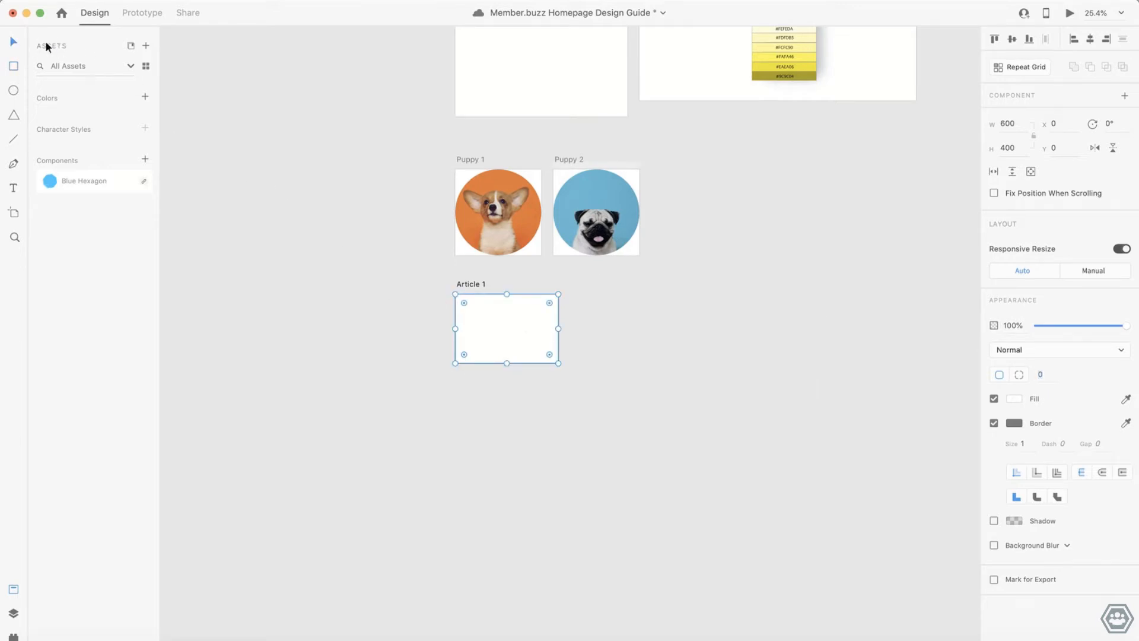
drag(500, 304, 431, 400)
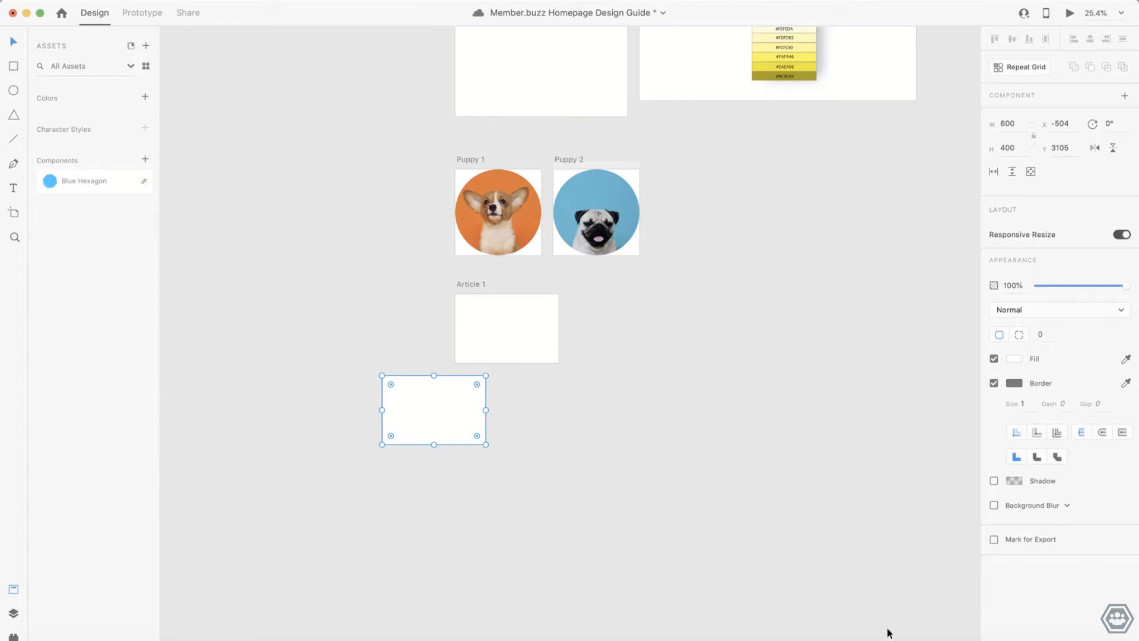
Step: Bring the photo of the grey dog by the lake from the Downloads folder onto the canvas below the Article 1 artboard
click(805, 634)
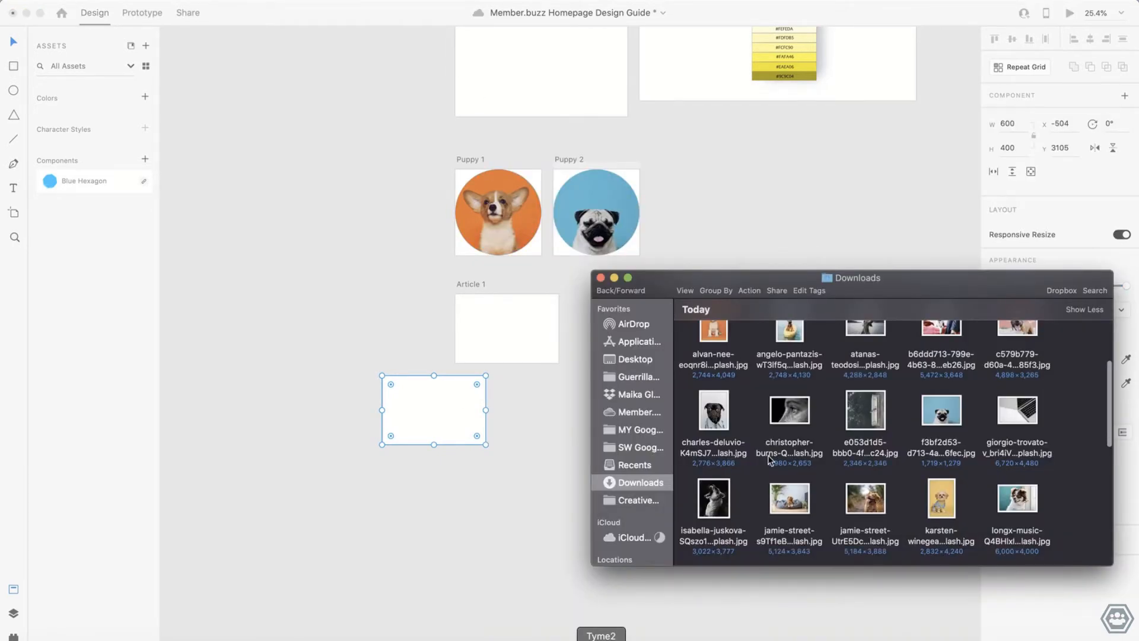
scroll(770, 459, up, 5)
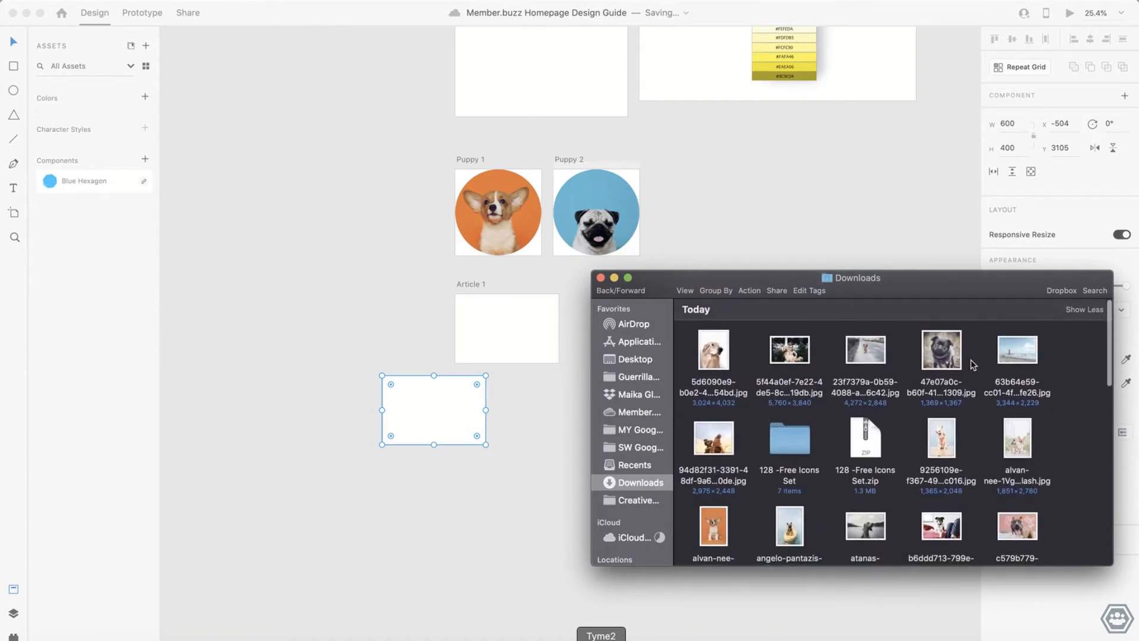
scroll(897, 433, down, 2)
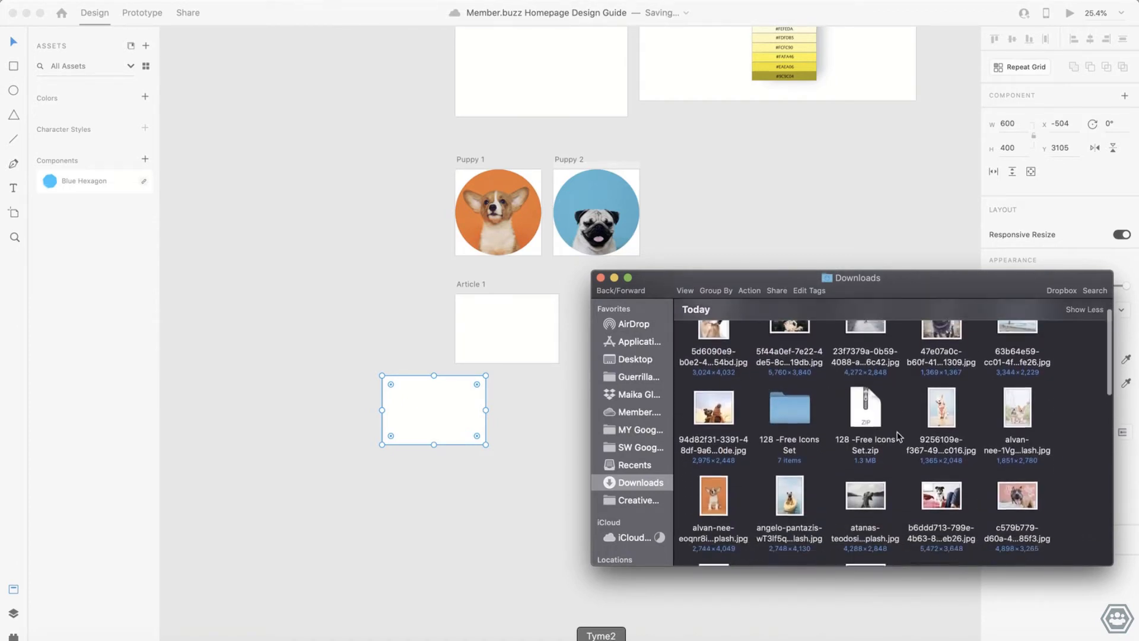
click(870, 487)
drag(604, 417, 510, 331)
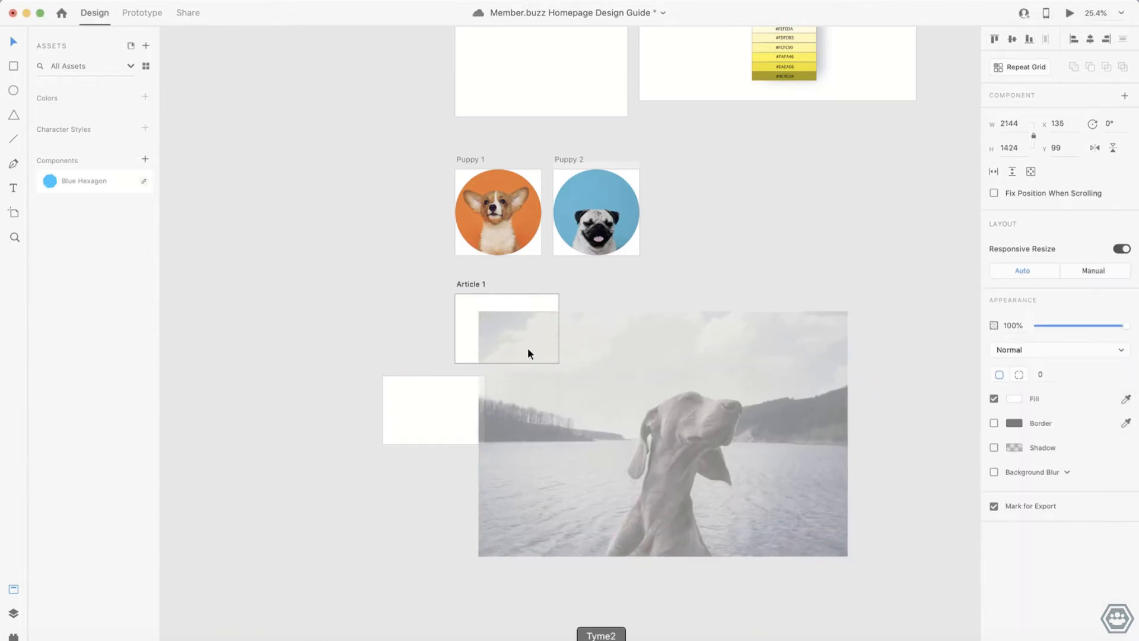
drag(513, 342, 575, 464)
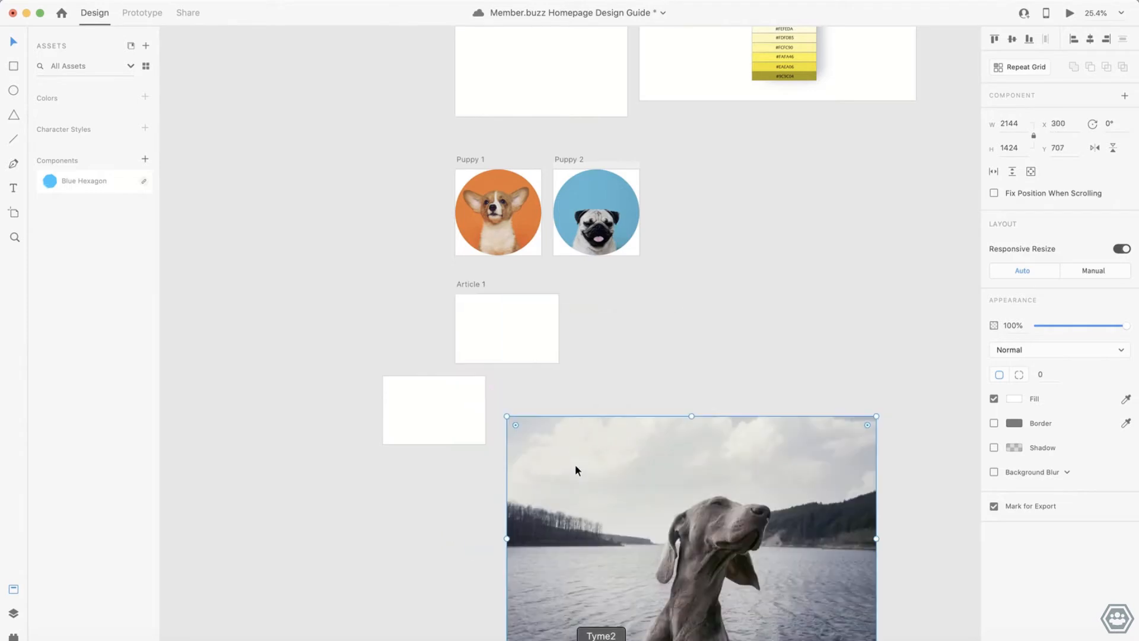
Step: Resize the Article 1 artboard to 1200 × 800
click(477, 306)
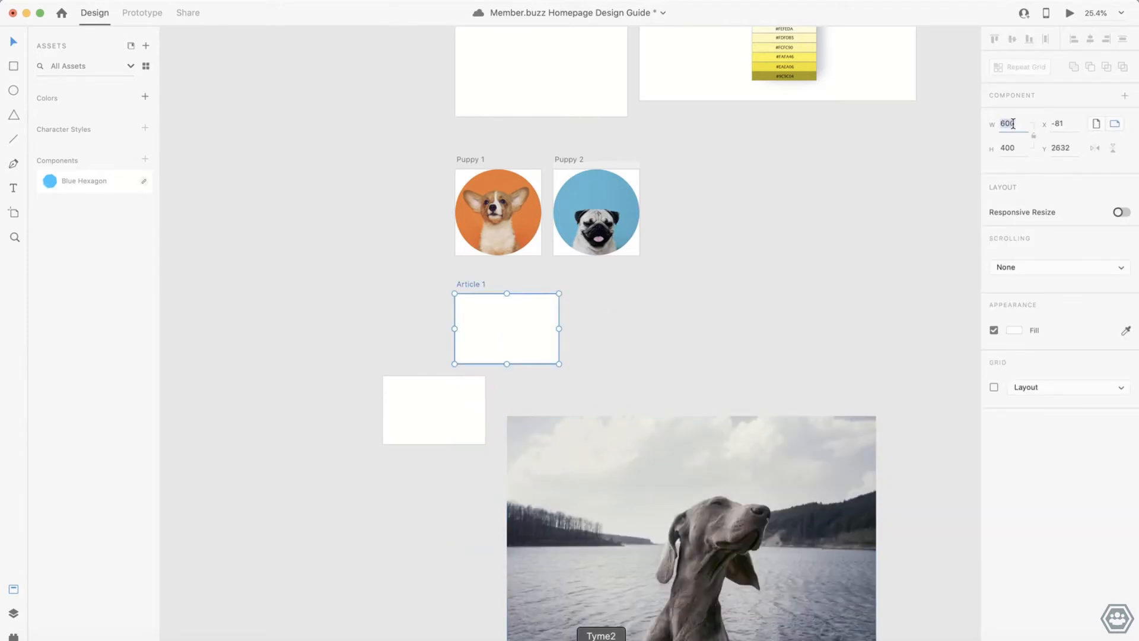
text(12)
key(Return)
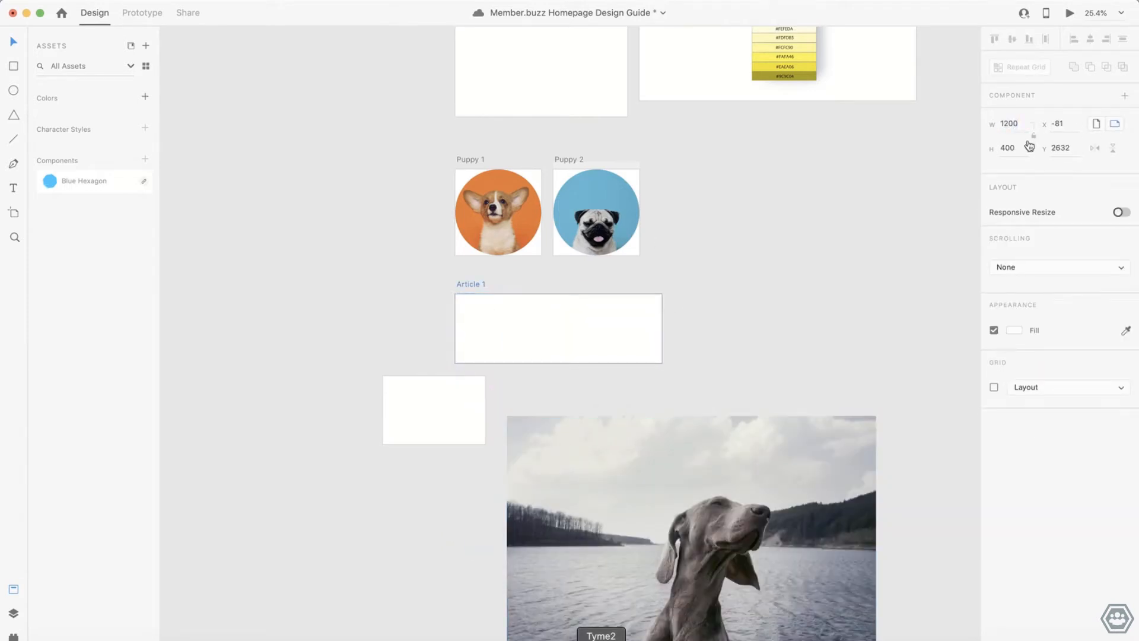
click(1009, 146)
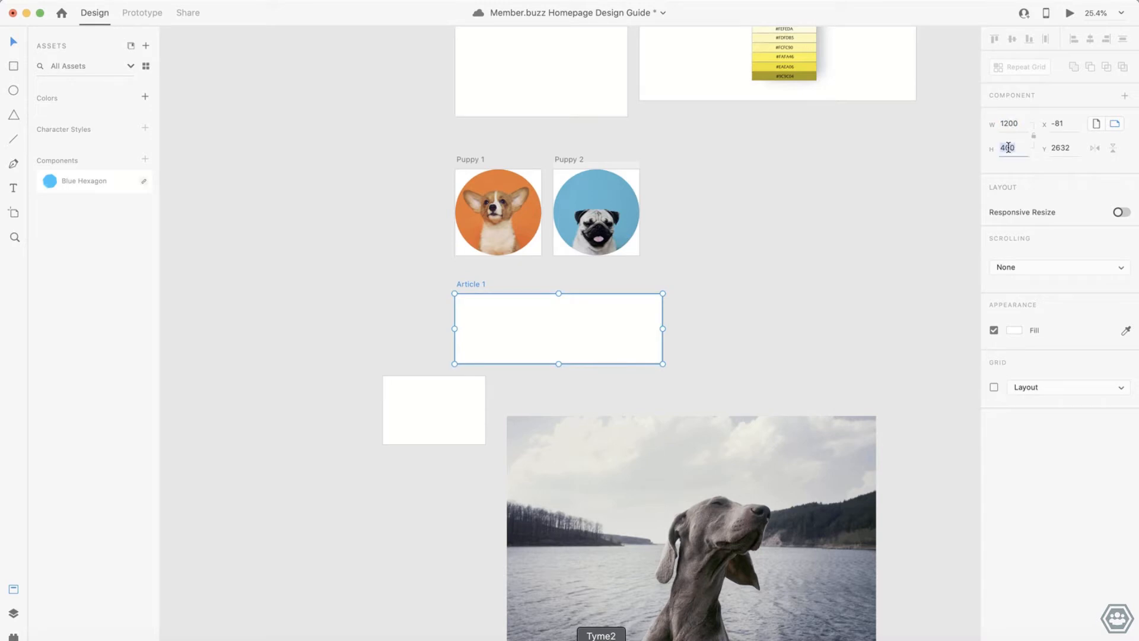
key(Return)
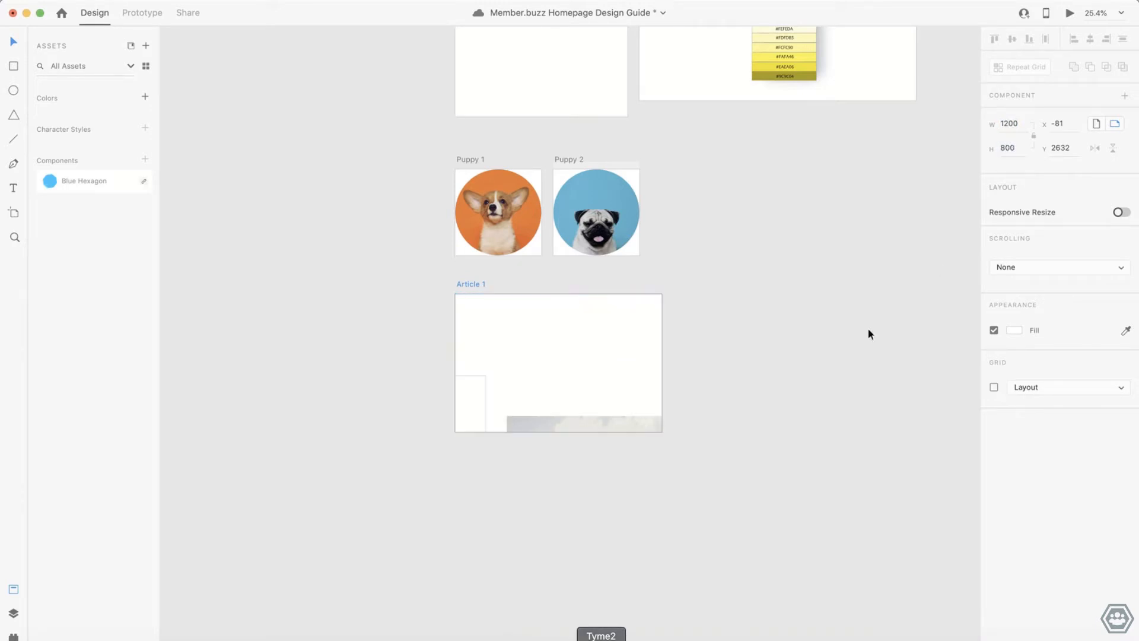
Step: Move the lake dog photo onto the Article 1 artboard and scale it down to fill the frame around the dog
drag(562, 427, 511, 298)
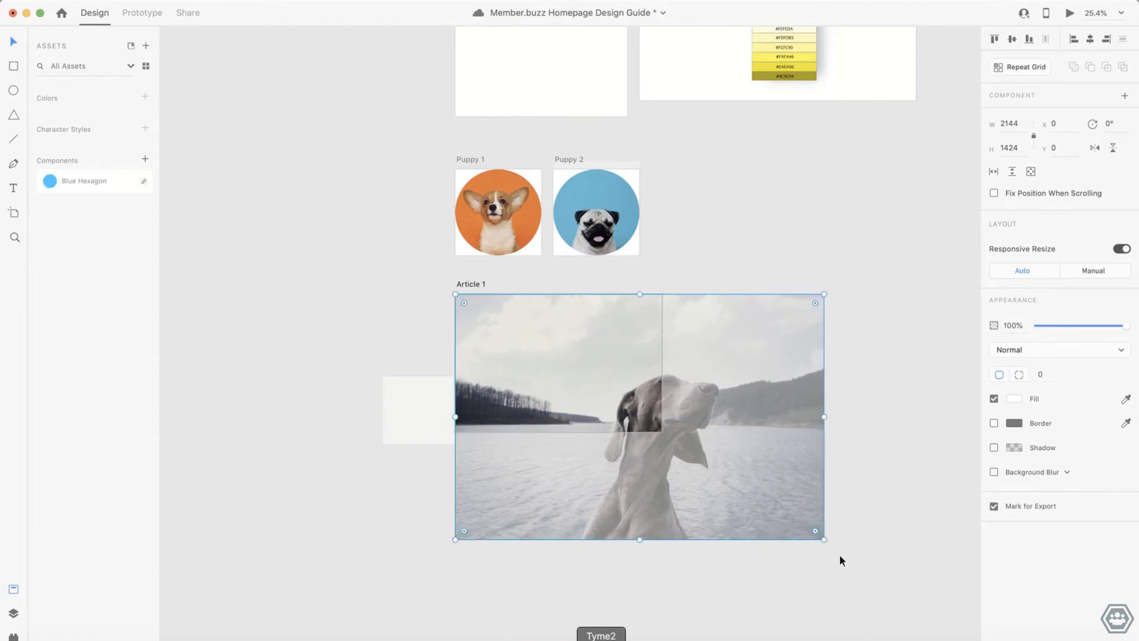
drag(816, 536, 677, 458)
drag(588, 384, 609, 371)
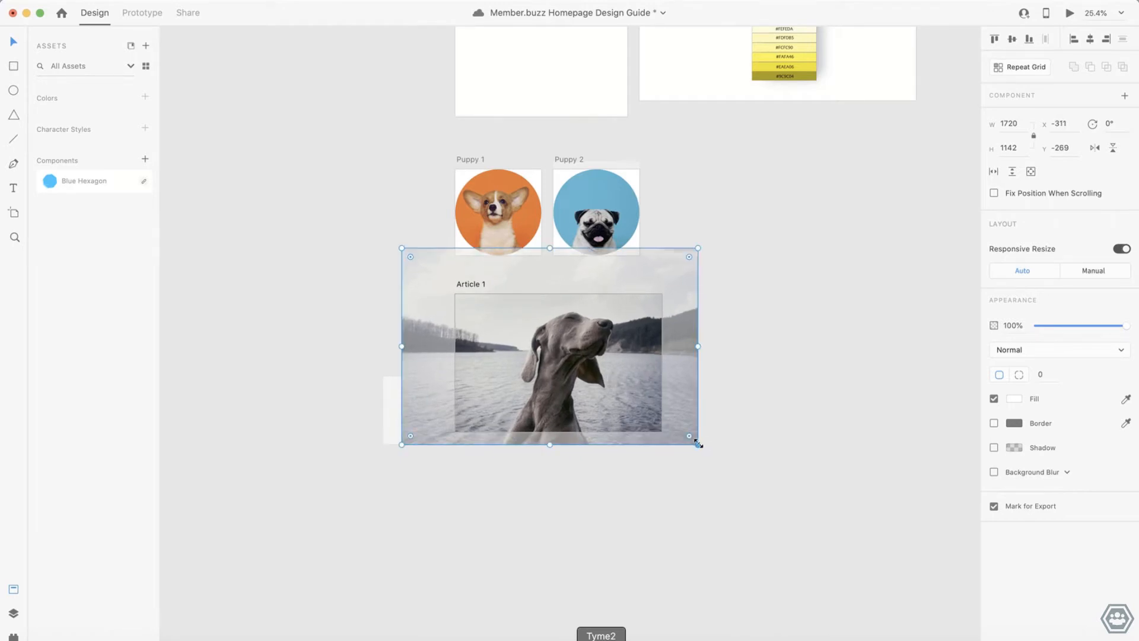
drag(698, 444, 679, 432)
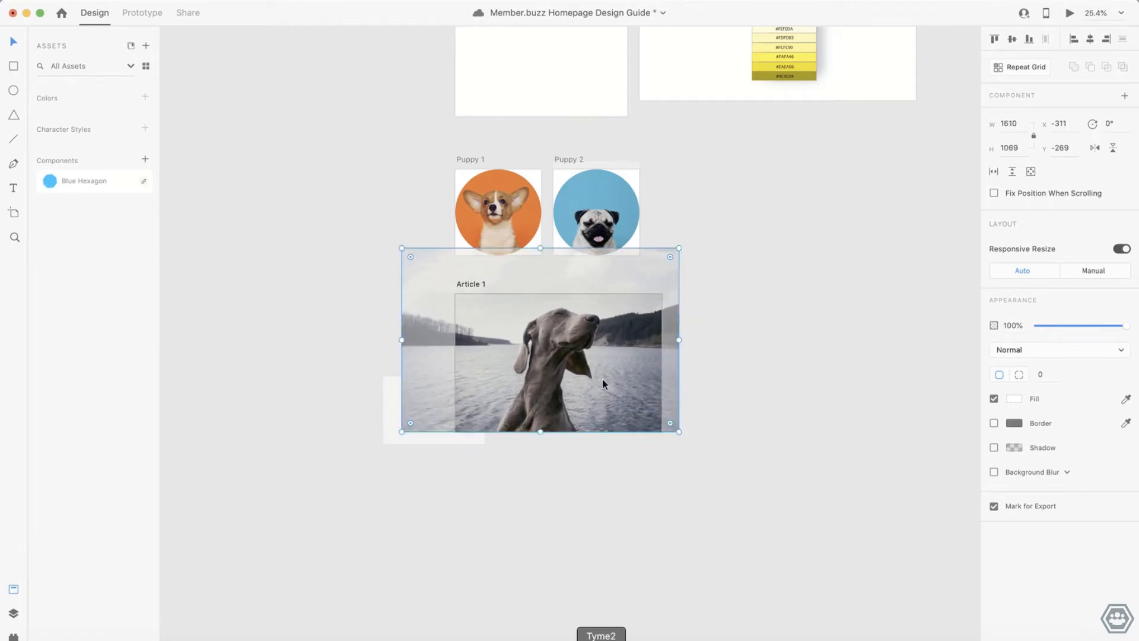
drag(402, 248, 437, 265)
click(735, 356)
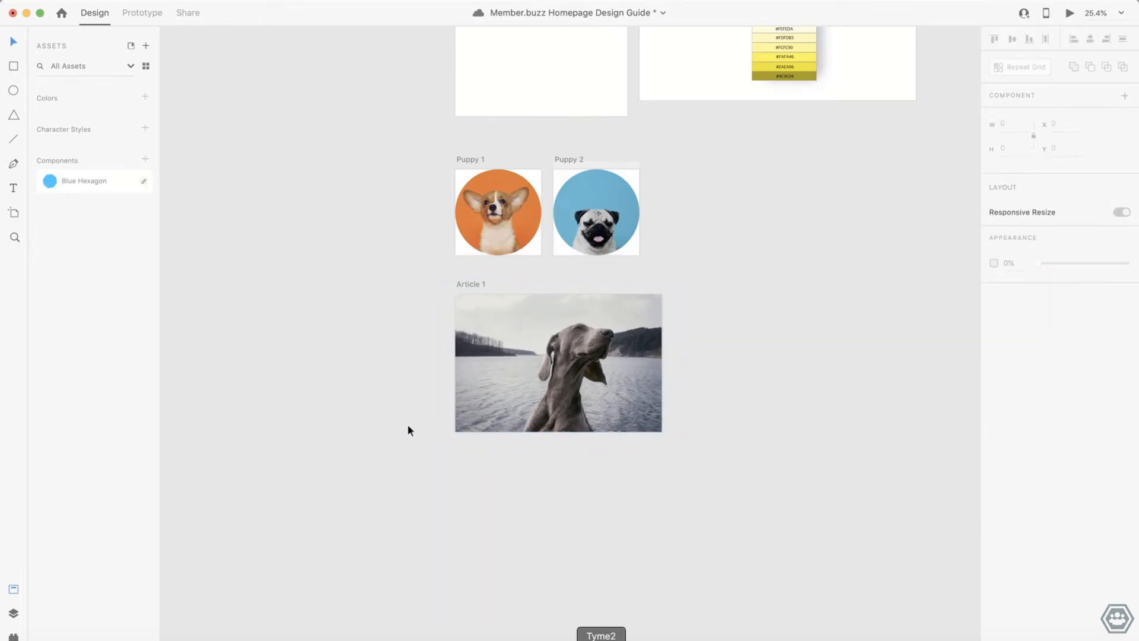
Step: Place the spare white rectangle without a border over the Article 1 photo, enlarged to about 1226 × 800
click(474, 414)
drag(416, 422, 514, 331)
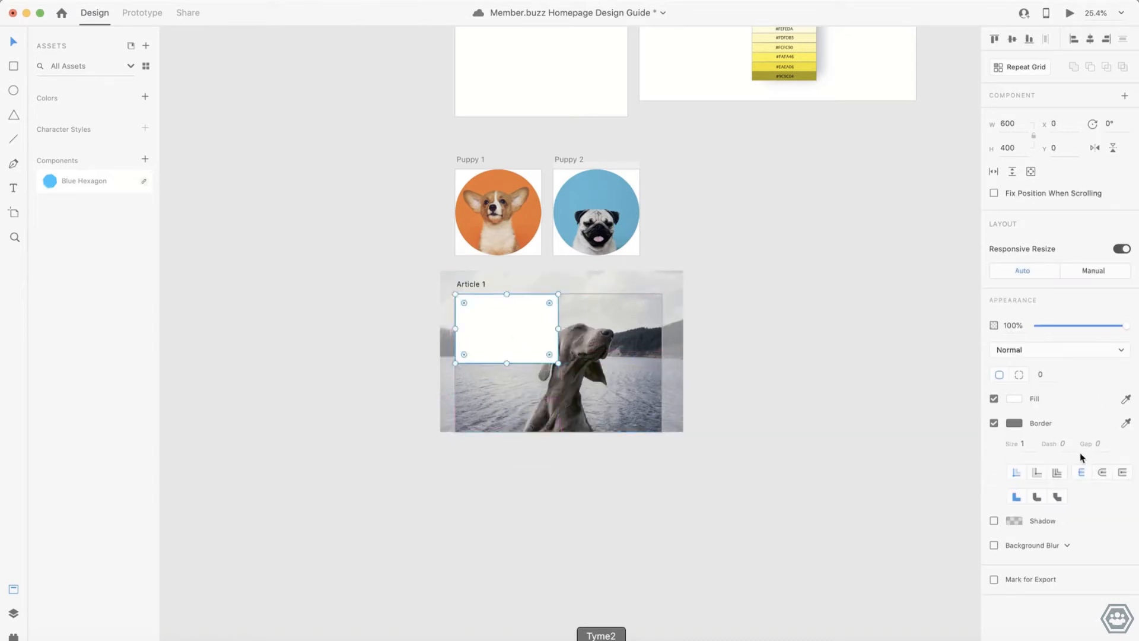
click(994, 423)
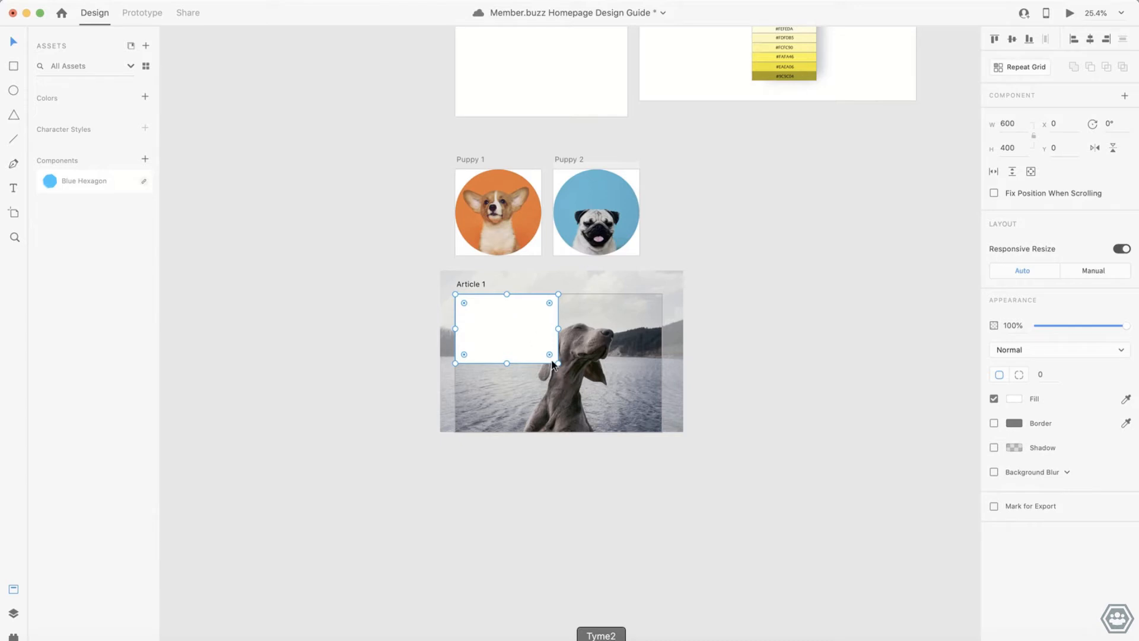
drag(556, 364, 668, 433)
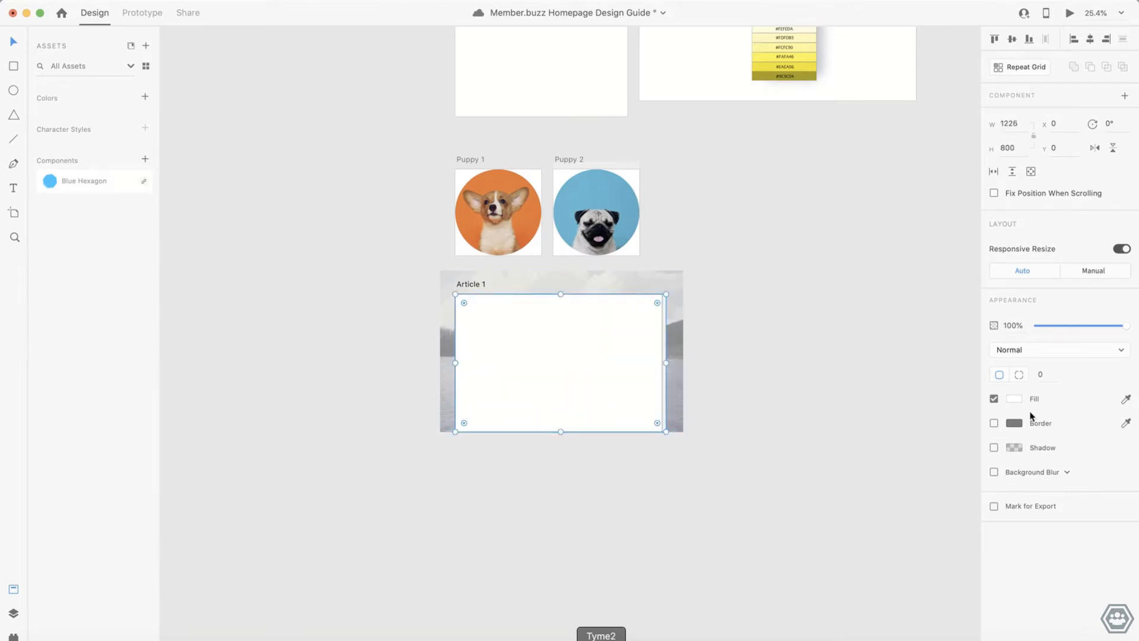
Step: Fill the Article 1 overlay rectangle with the blue #1B7DD8 sampled from the homepage color scheme, at 10% opacity
click(1016, 399)
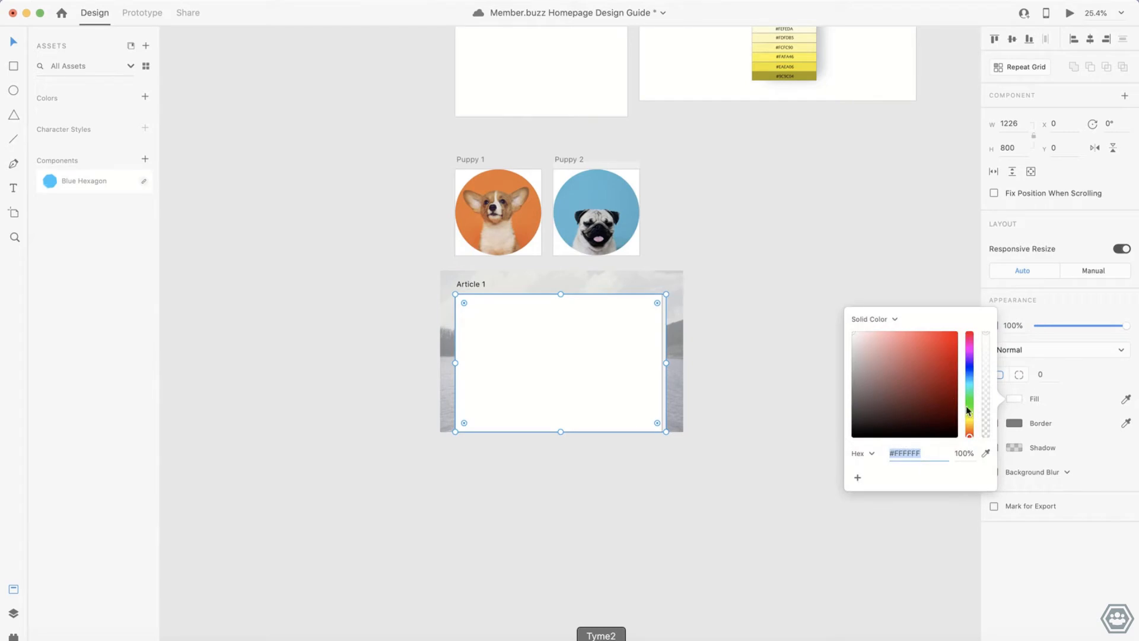
click(971, 373)
scroll(721, 304, up, 5)
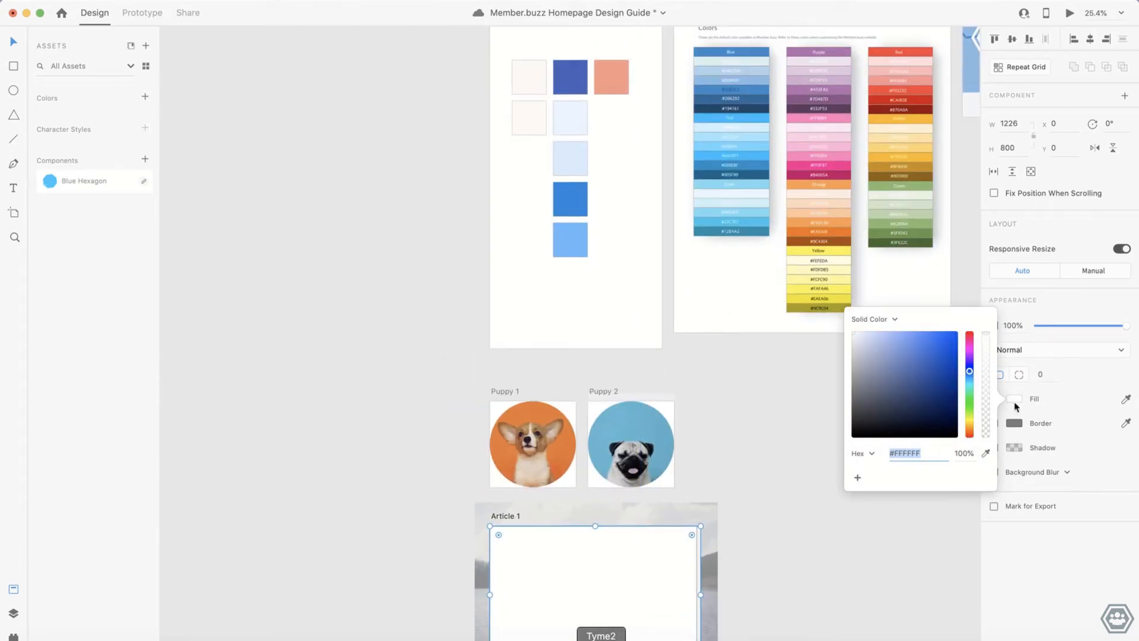
click(986, 453)
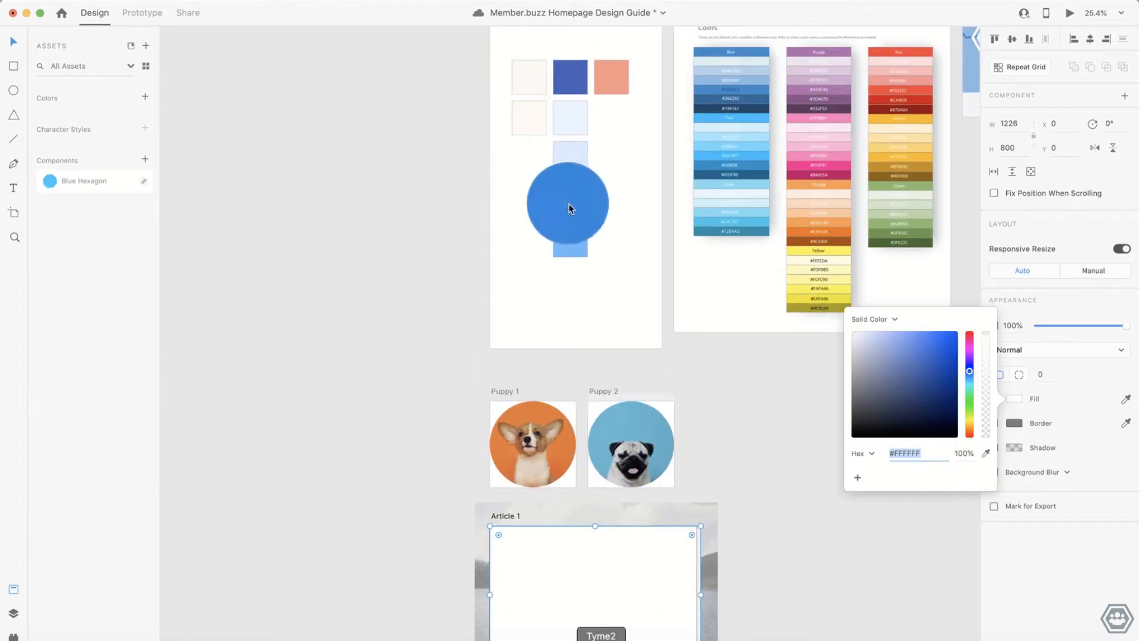
click(570, 200)
click(986, 422)
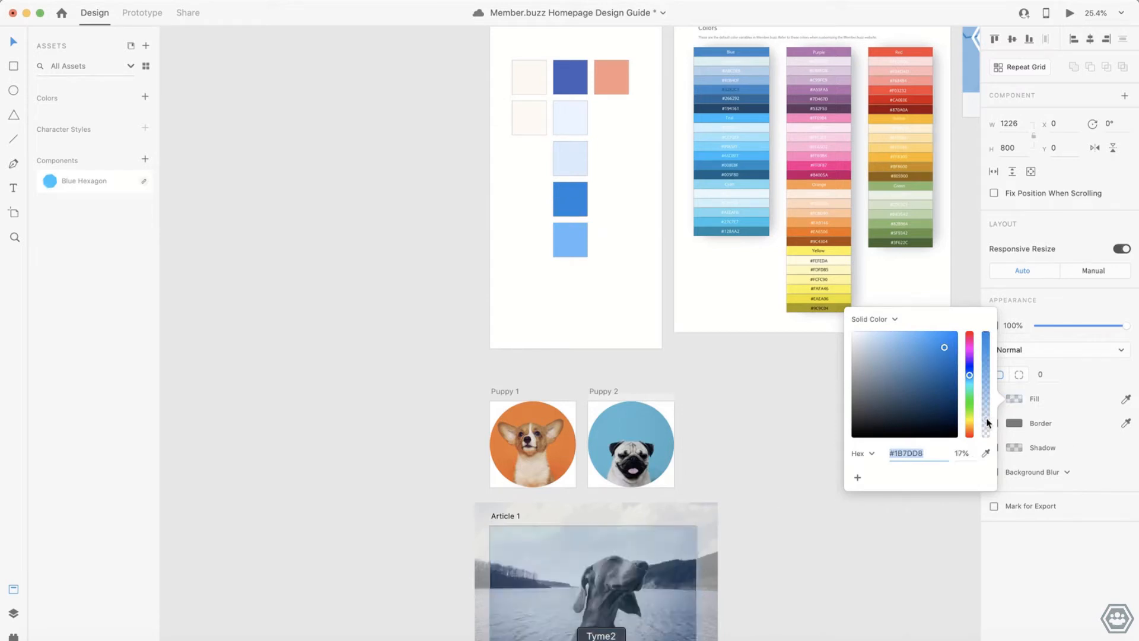
click(960, 454)
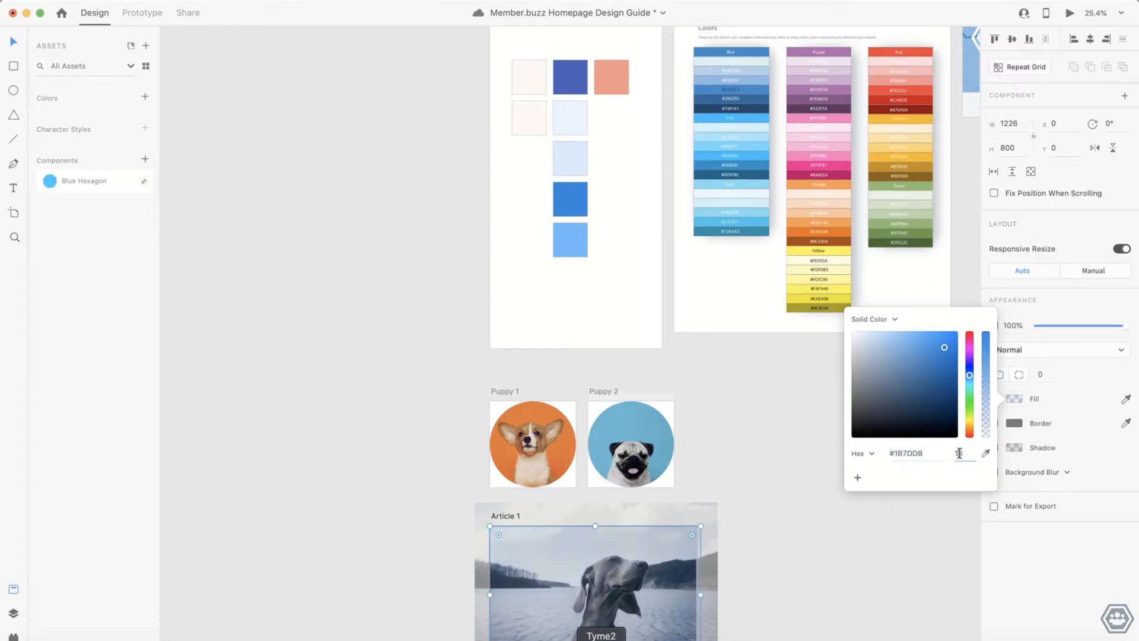
key(Return)
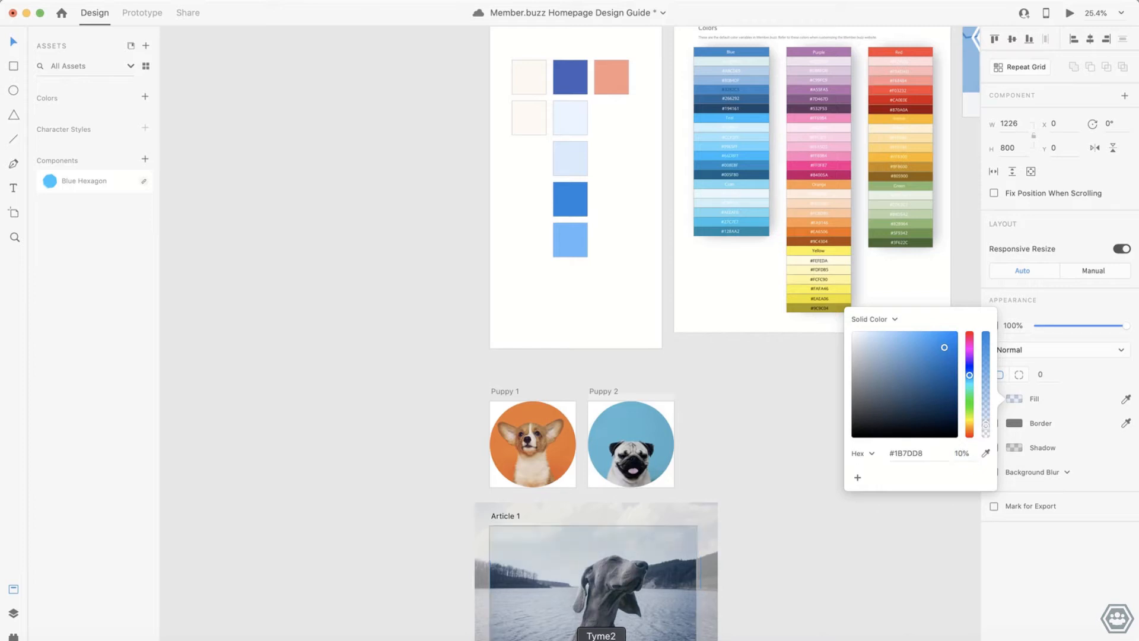
click(766, 534)
Step: Duplicate the Article 1 artboard
scroll(765, 534, down, 4)
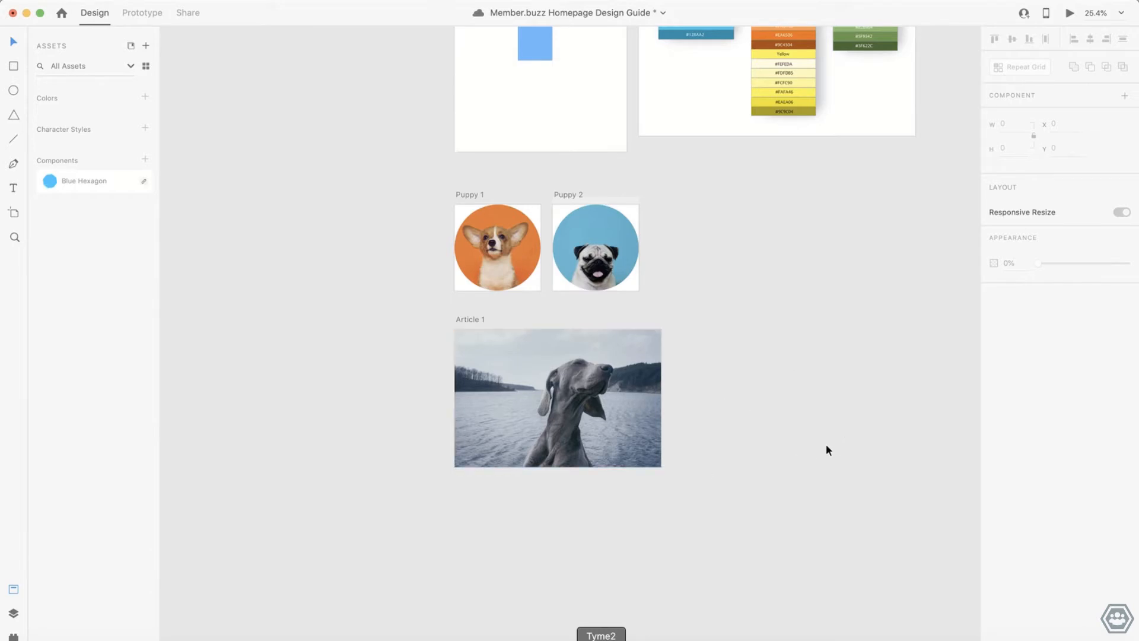
scroll(826, 448, right, 3)
click(363, 320)
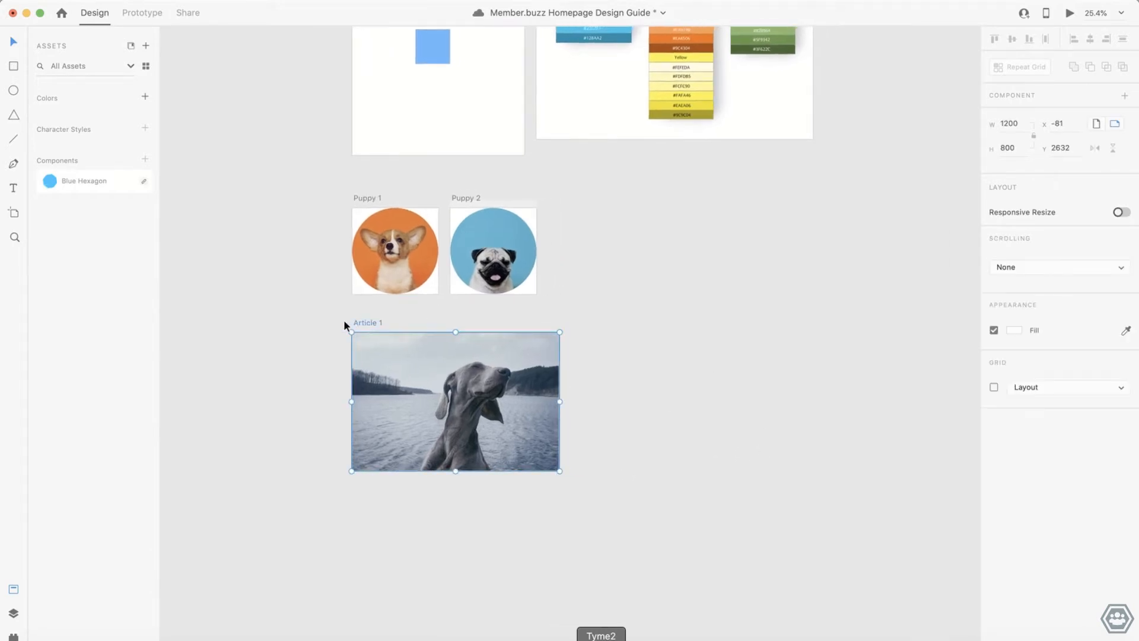
key(super+d)
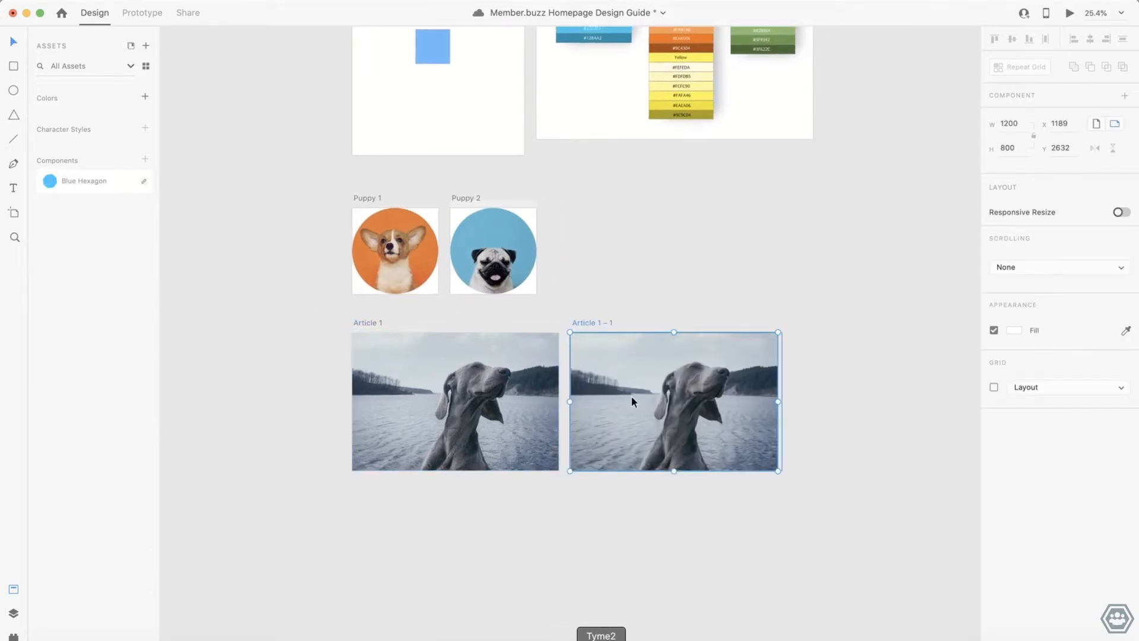
Step: On the duplicated artboard, shift the blue overlay down and delete the lake dog photo beneath it
drag(633, 396, 636, 482)
click(647, 395)
key(Delete)
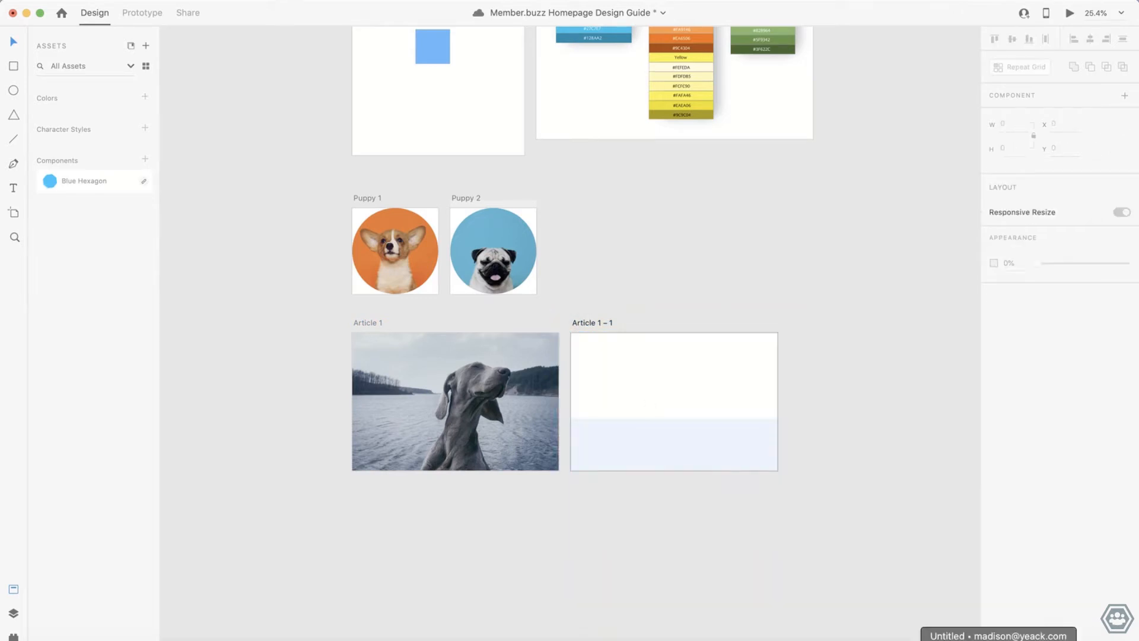
Step: Bring the kayak dog photo from the Downloads folder onto the duplicated artboard and send it backward behind the blue overlay
click(807, 637)
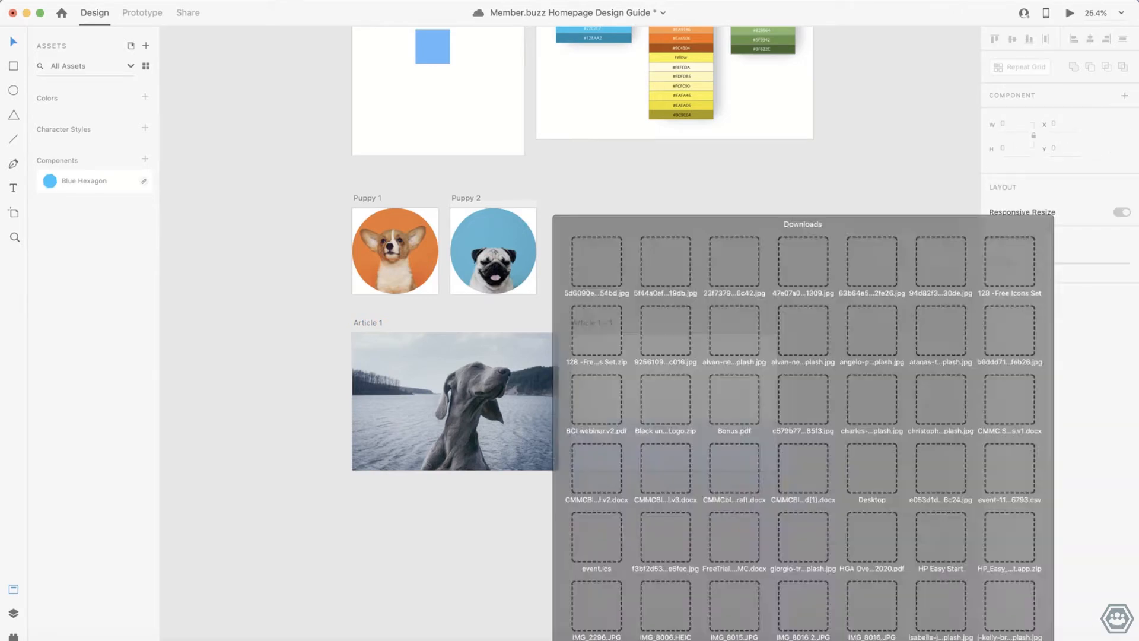
drag(900, 252, 634, 363)
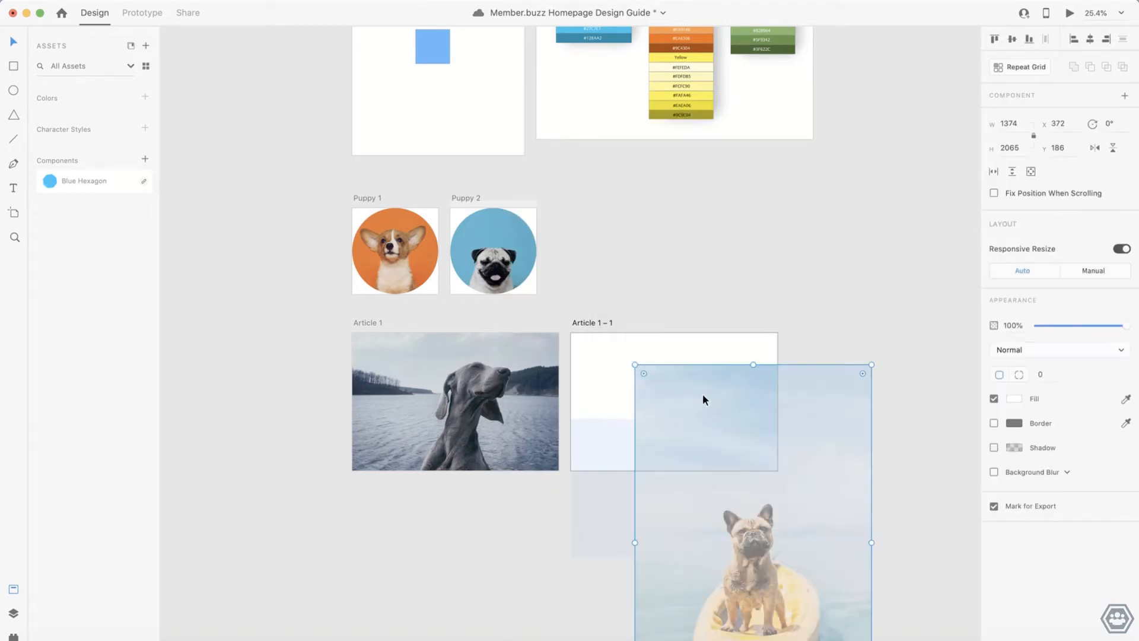
drag(702, 394, 617, 305)
right_click(669, 359)
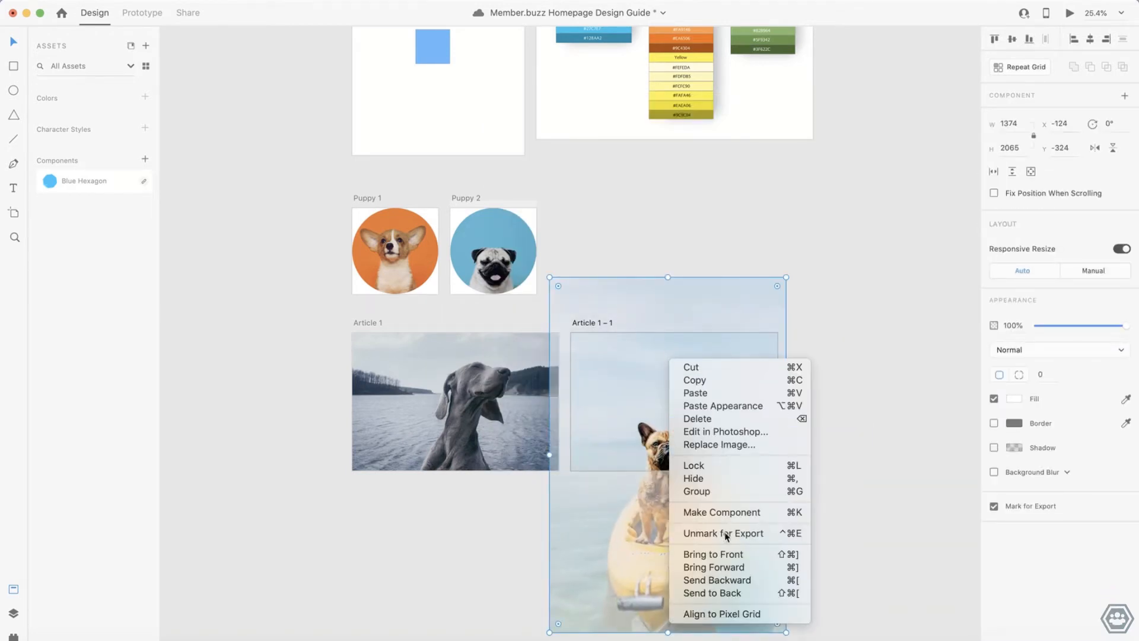
click(712, 580)
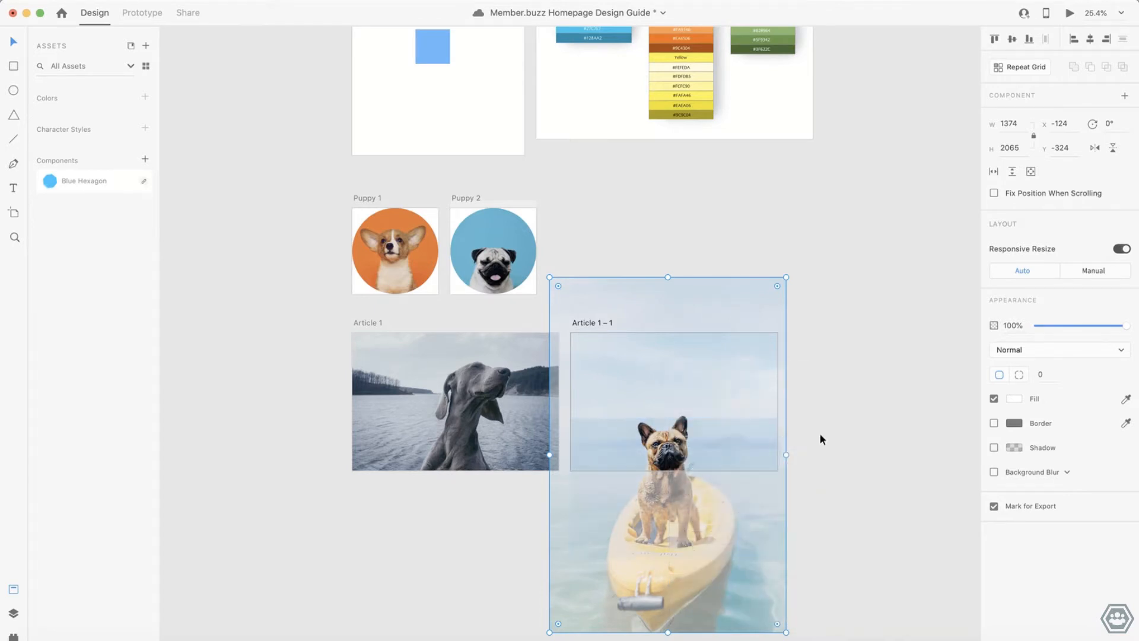
Step: Move the kayak dog photo up and scale it down to the artboard's width so the dog fills the frame
drag(737, 354, 738, 312)
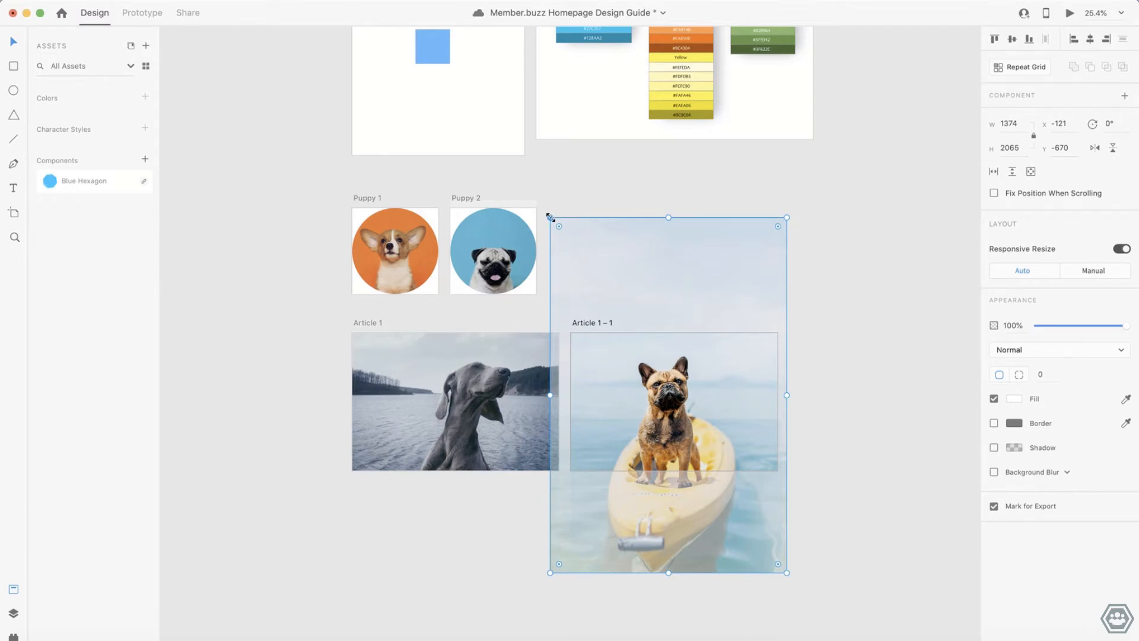
drag(550, 217, 570, 232)
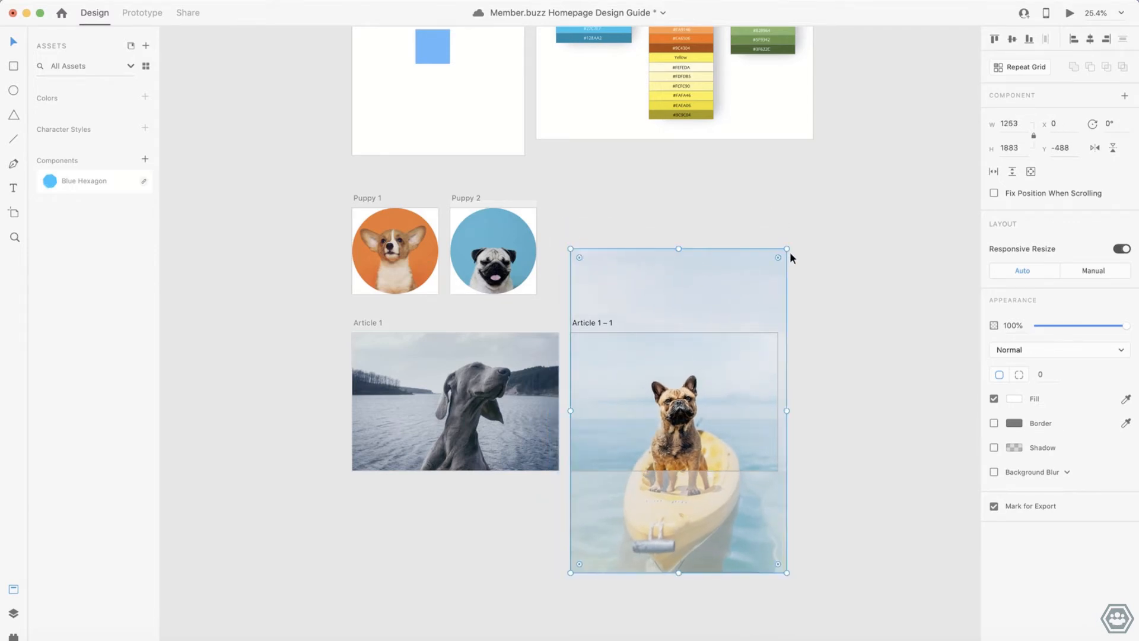
drag(788, 245, 778, 257)
drag(723, 374, 721, 343)
key(Escape)
Step: Move the blue overlay back to X 0, Y 0 so it covers the kayak dog photo
click(732, 376)
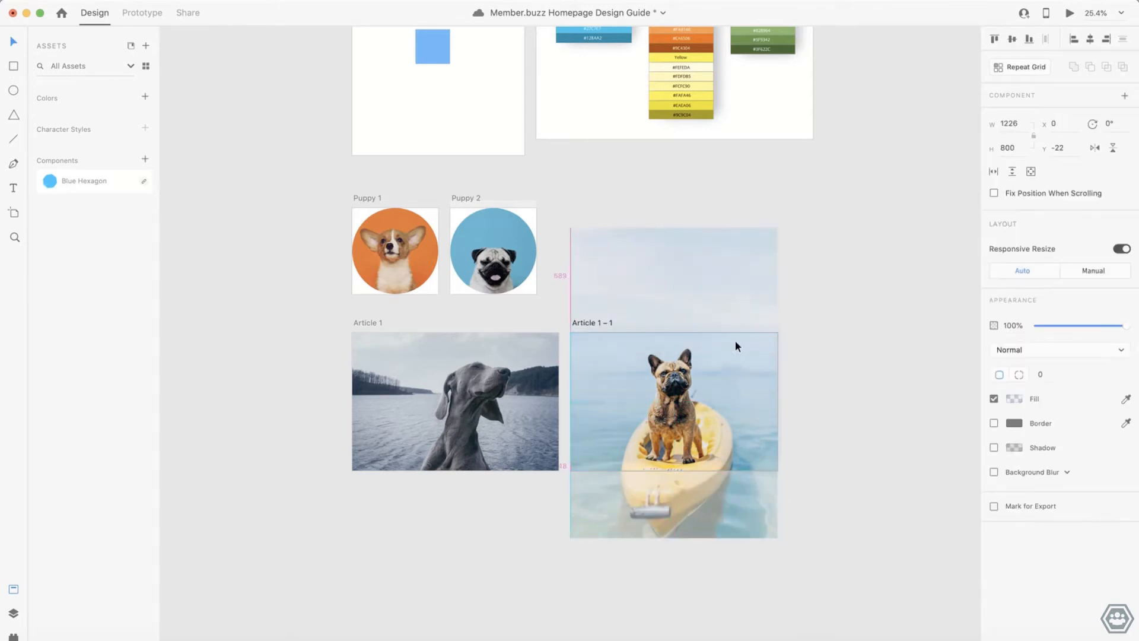
drag(736, 347, 736, 351)
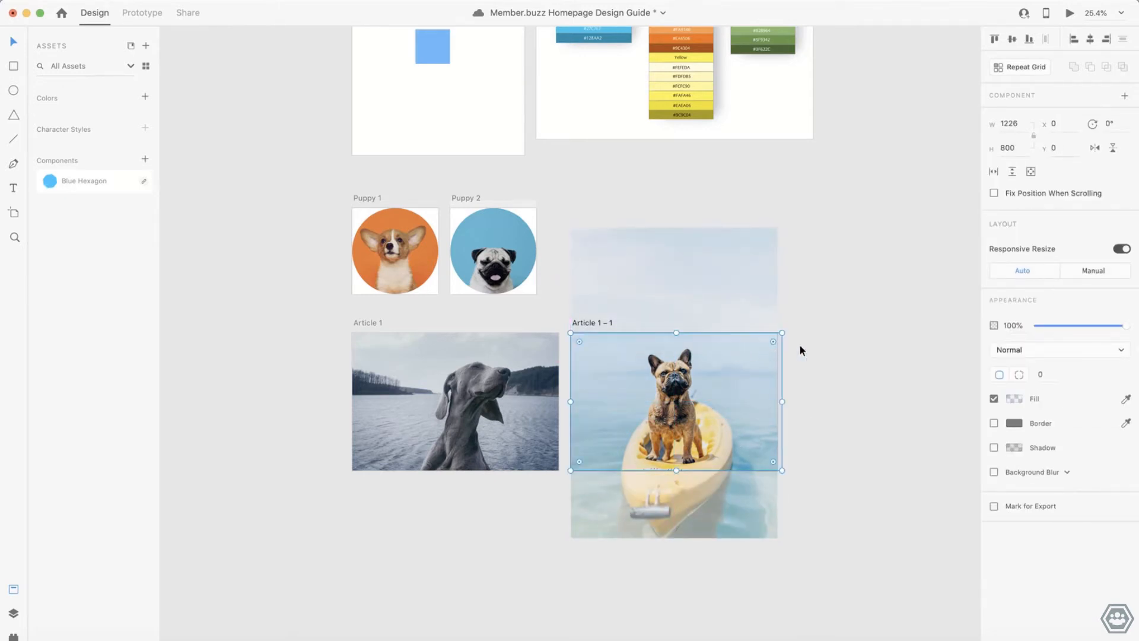
click(799, 349)
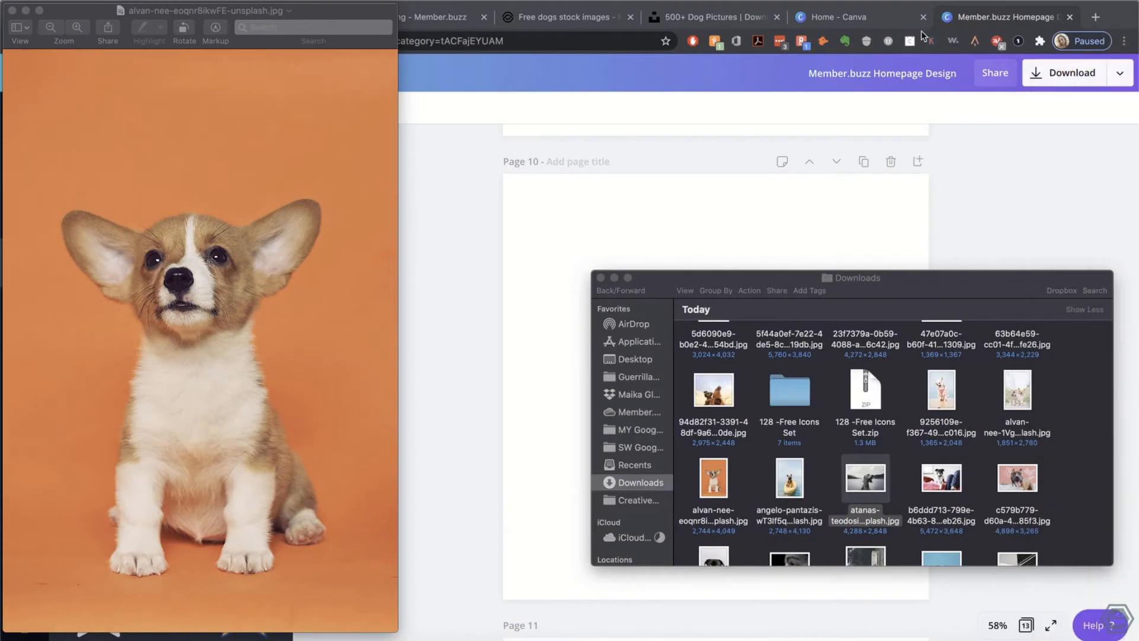
Step: In the browser workspace, close the corgi photo preview and minimize the Downloads window
click(11, 11)
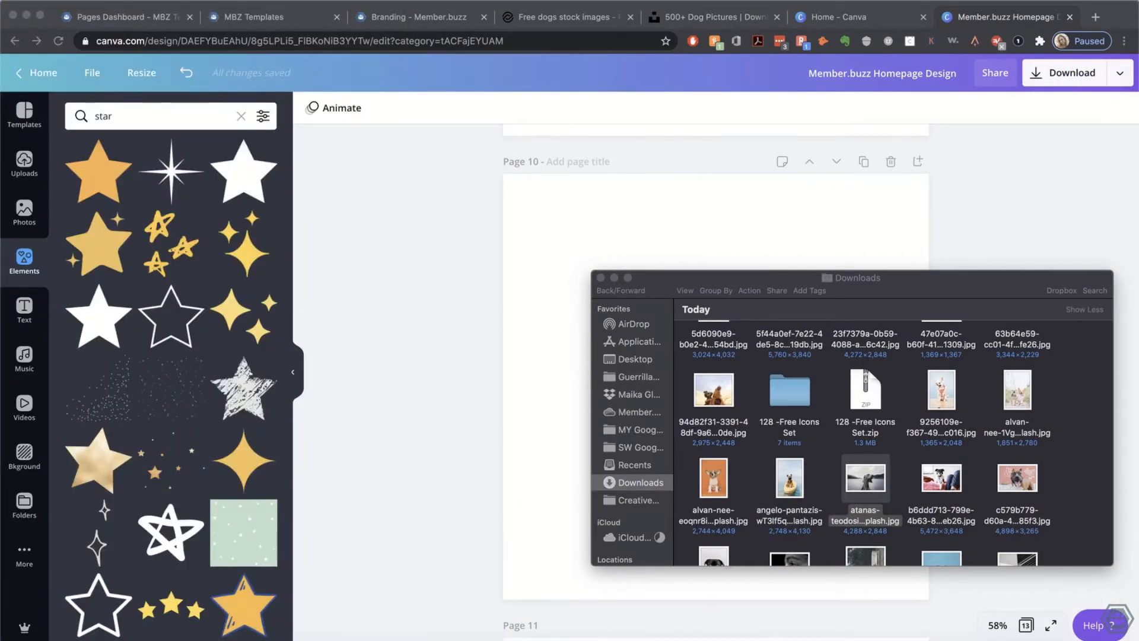
click(673, 280)
key(super+m)
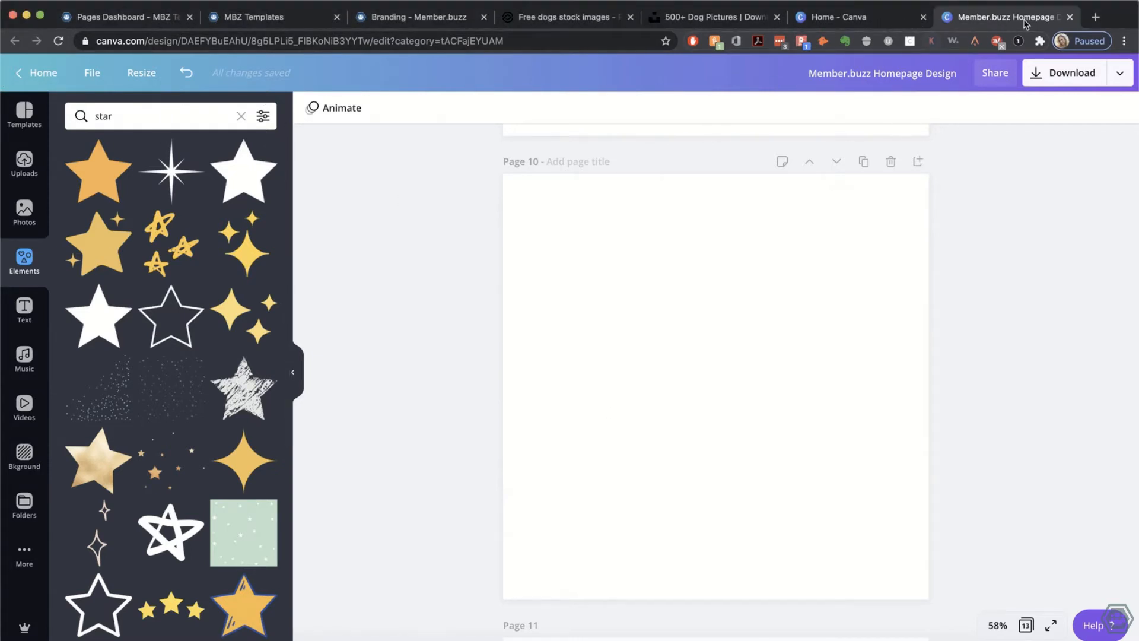
Step: Switch to the Canva home page and create a new design with custom dimensions of 1200 × 800 px
click(830, 17)
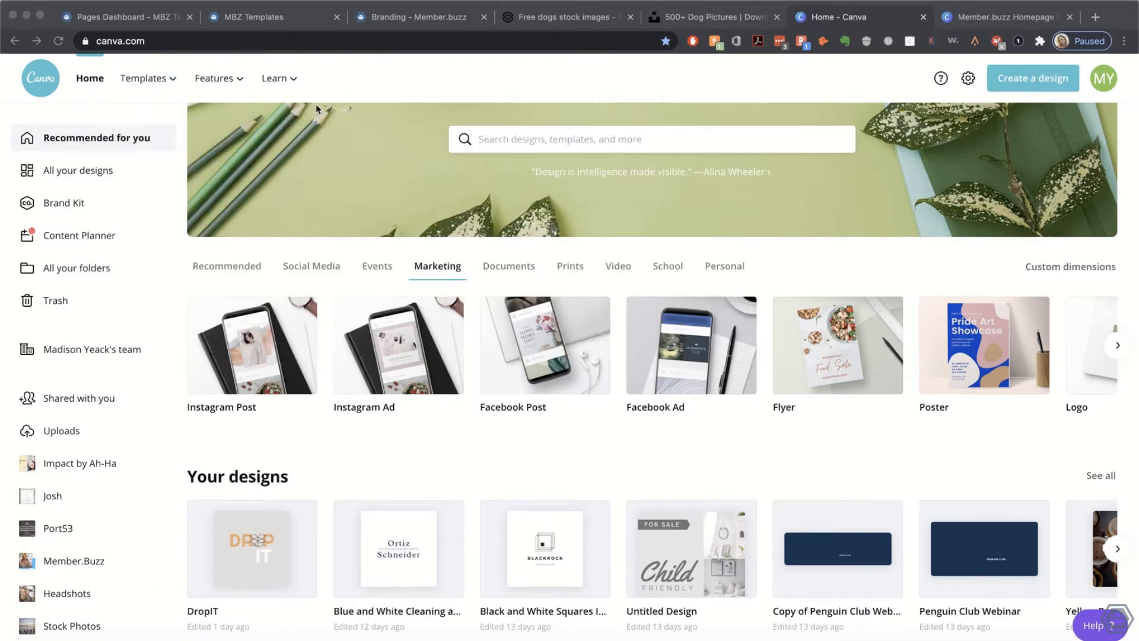
scroll(315, 105, up, 3)
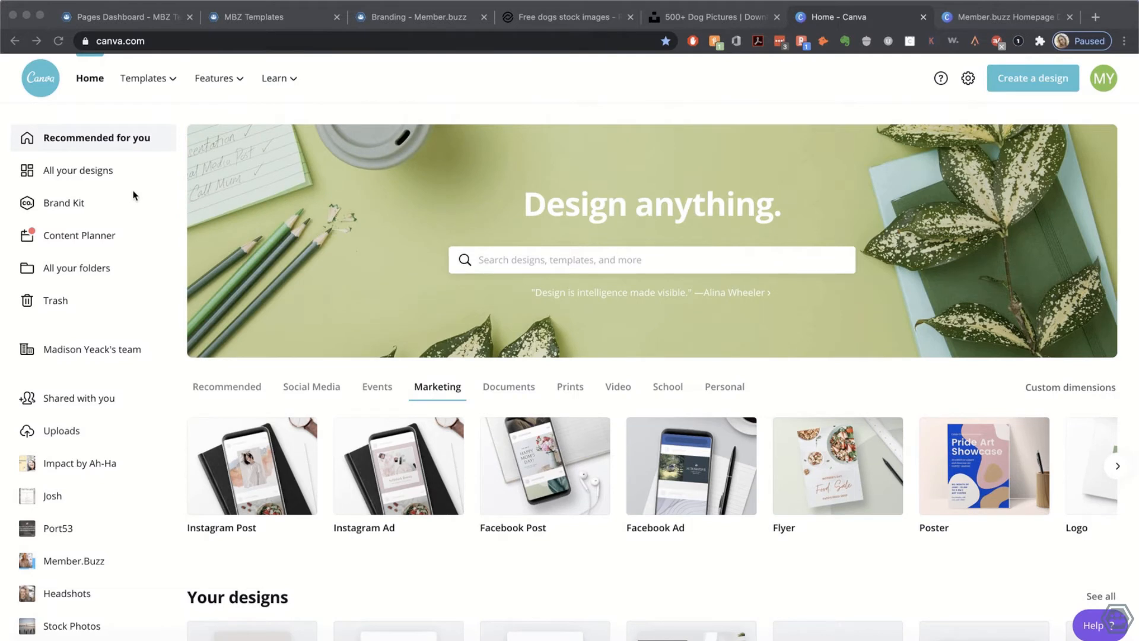
click(1040, 87)
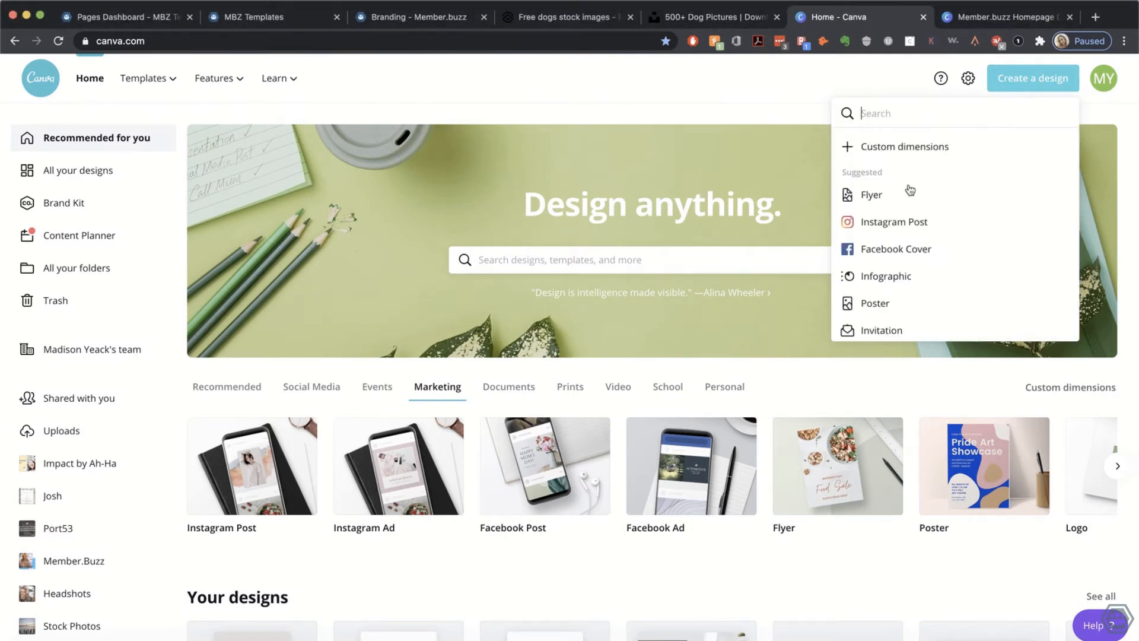
click(902, 149)
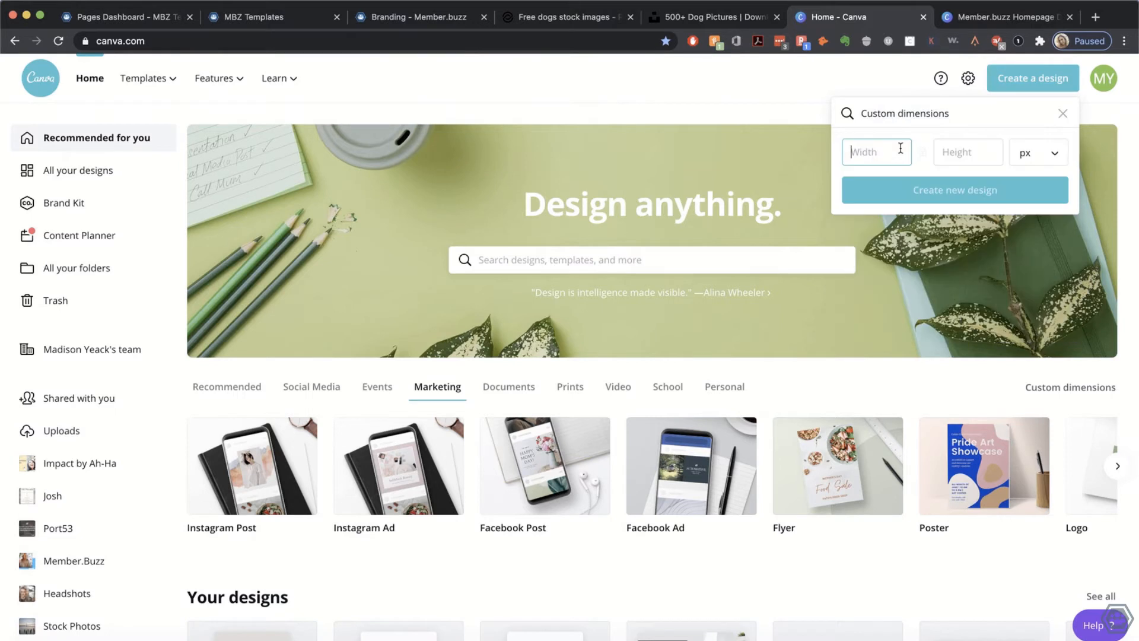
text(1200)
click(958, 152)
text(4)
key(BackSpace)
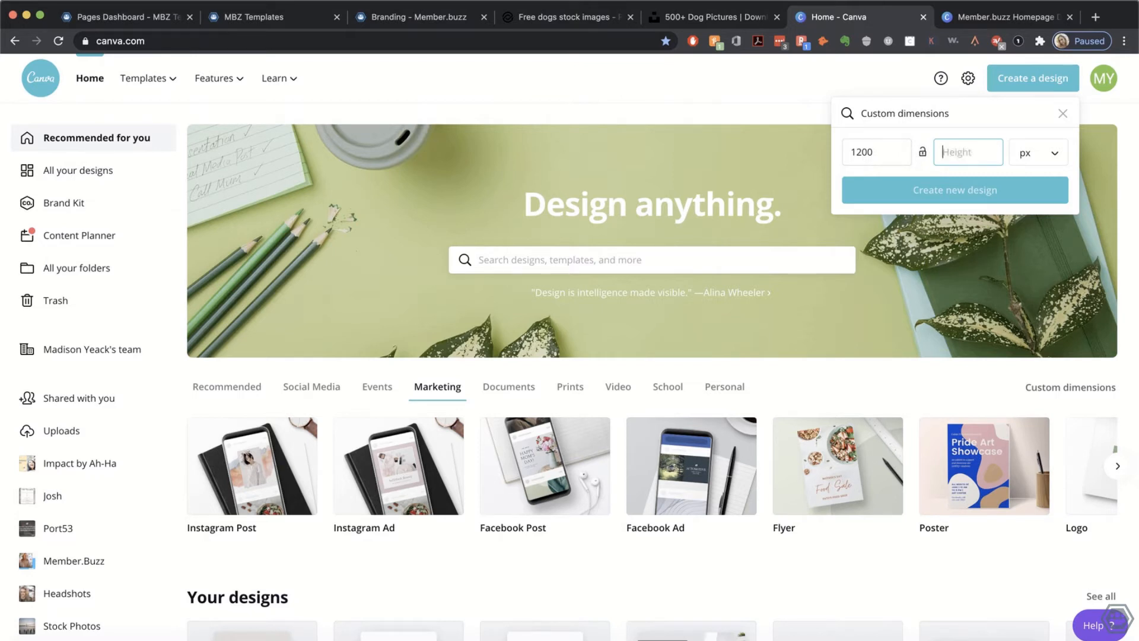
text(800)
click(955, 202)
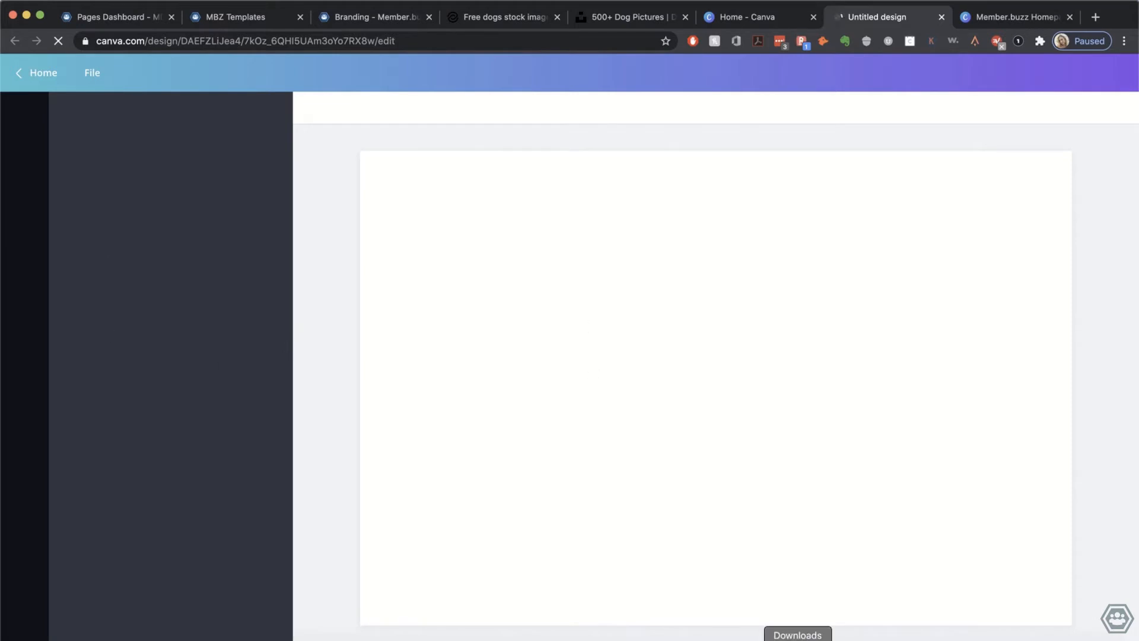
Step: Show the Downloads folder window and position it over the blank design canvas
click(797, 639)
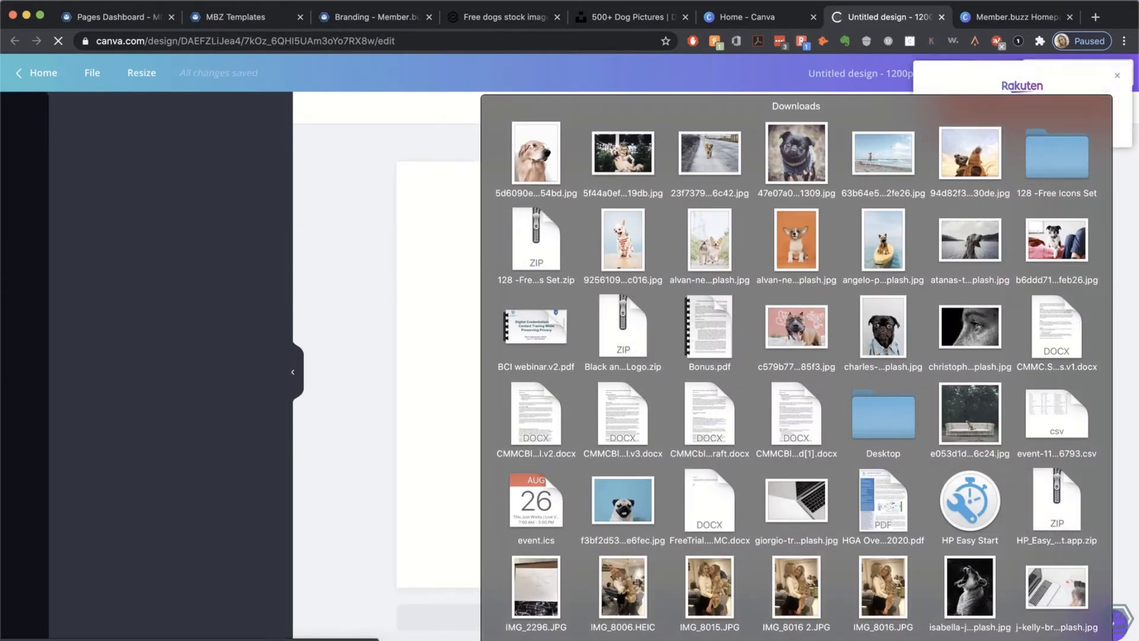
click(797, 640)
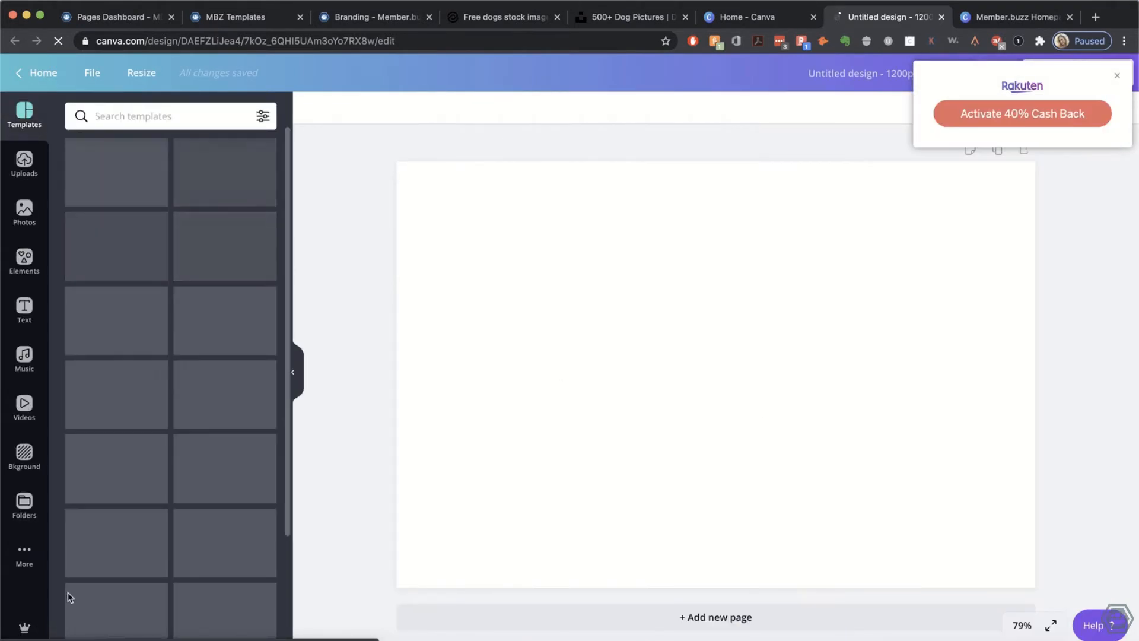
click(45, 639)
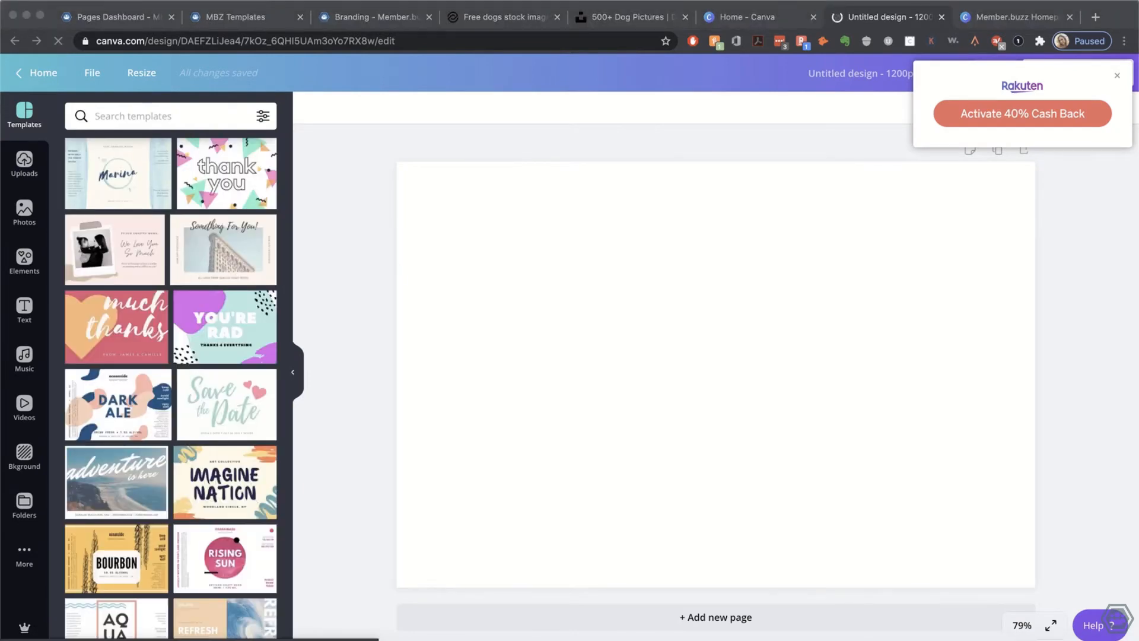
drag(1032, 248, 703, 225)
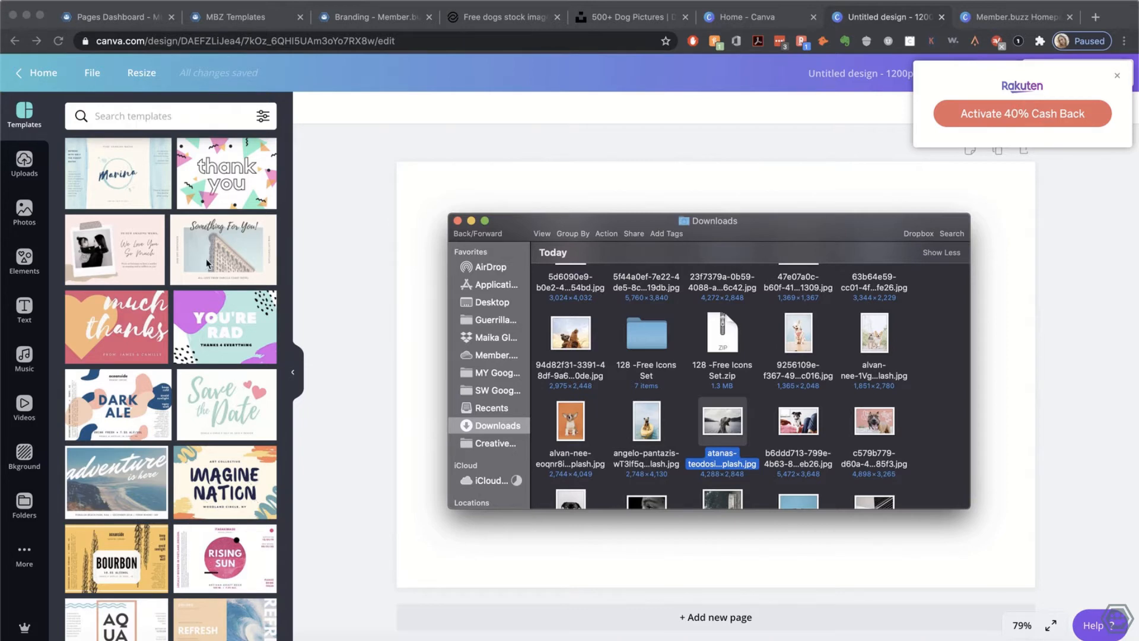
Step: Show the design's uploaded images and upload the dog photo 94d82f31 from the Downloads folder
scroll(207, 263, down, 3)
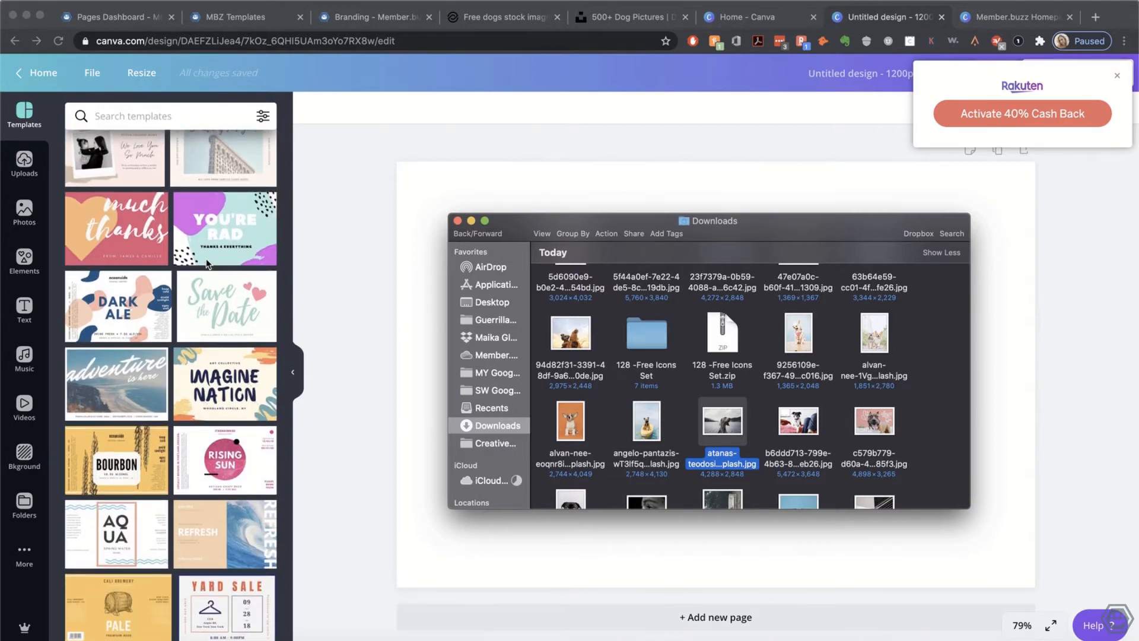
scroll(207, 263, up, 3)
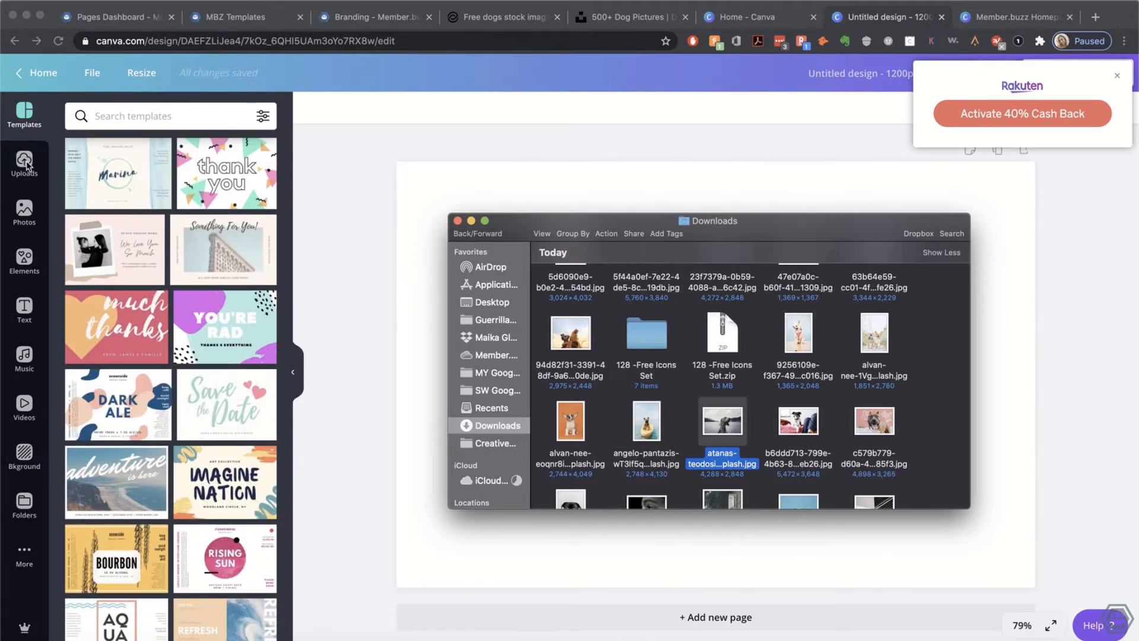
scroll(626, 328, up, 1)
drag(571, 382, 224, 393)
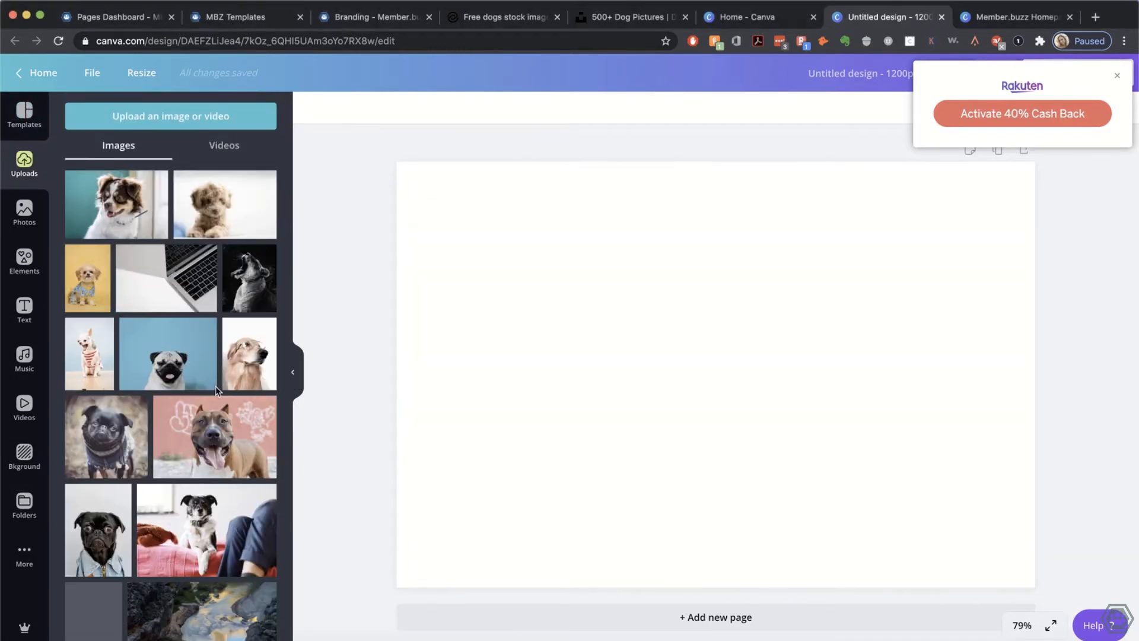
Step: Upload the four dog photos 5f44a0ef, 23f7379a, 47e07a0c and 63b64e59 from Downloads to the Canva image library
click(44, 640)
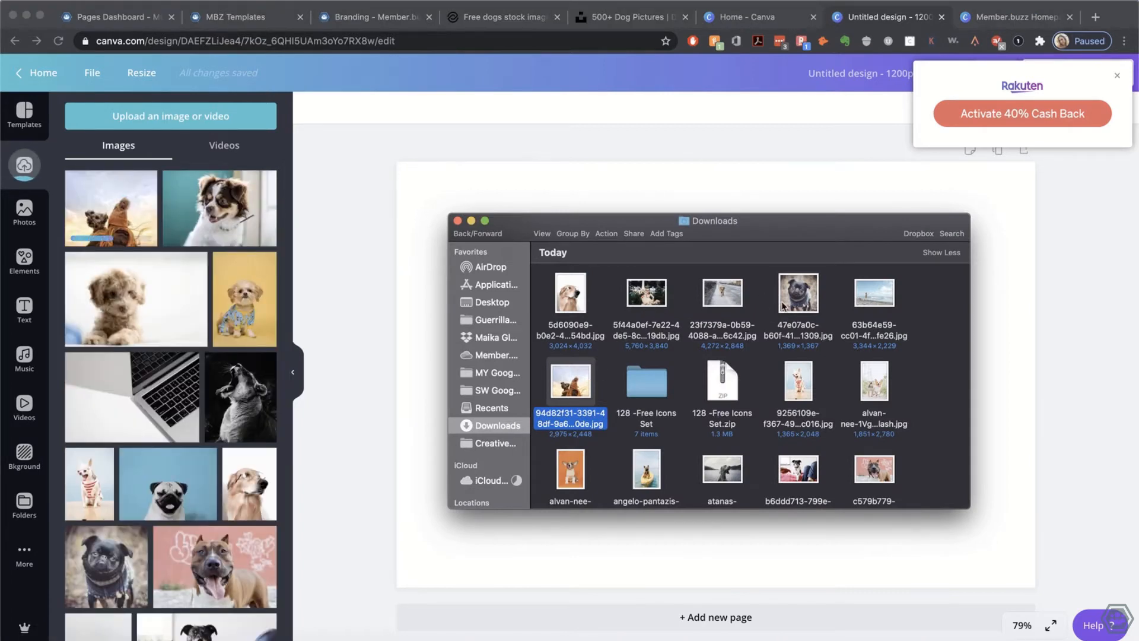
click(783, 305)
drag(917, 300, 648, 300)
drag(366, 355, 154, 356)
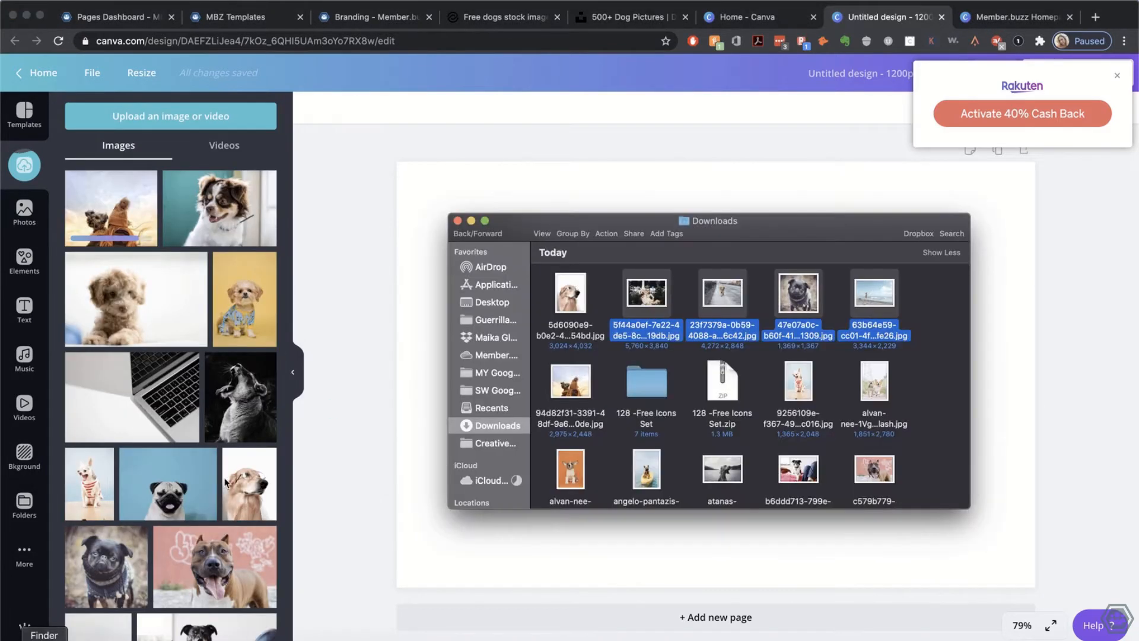
Step: Upload the 1,851×2,780 photo of two dogs from Downloads to the Canva image library
click(57, 638)
scroll(821, 411, down, 1)
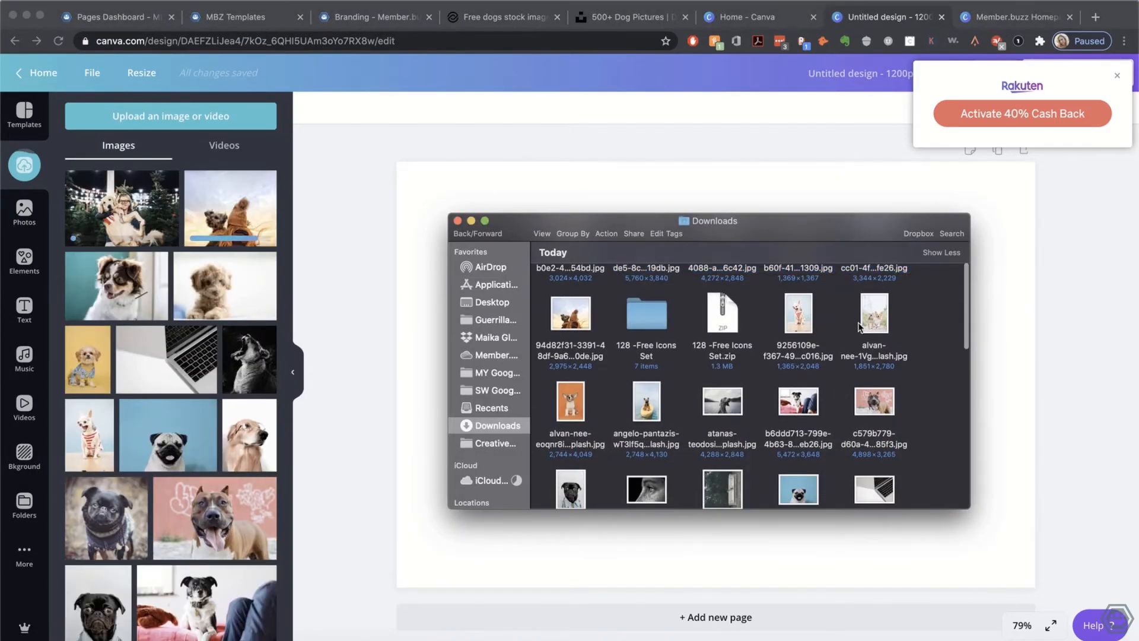
drag(874, 314, 178, 356)
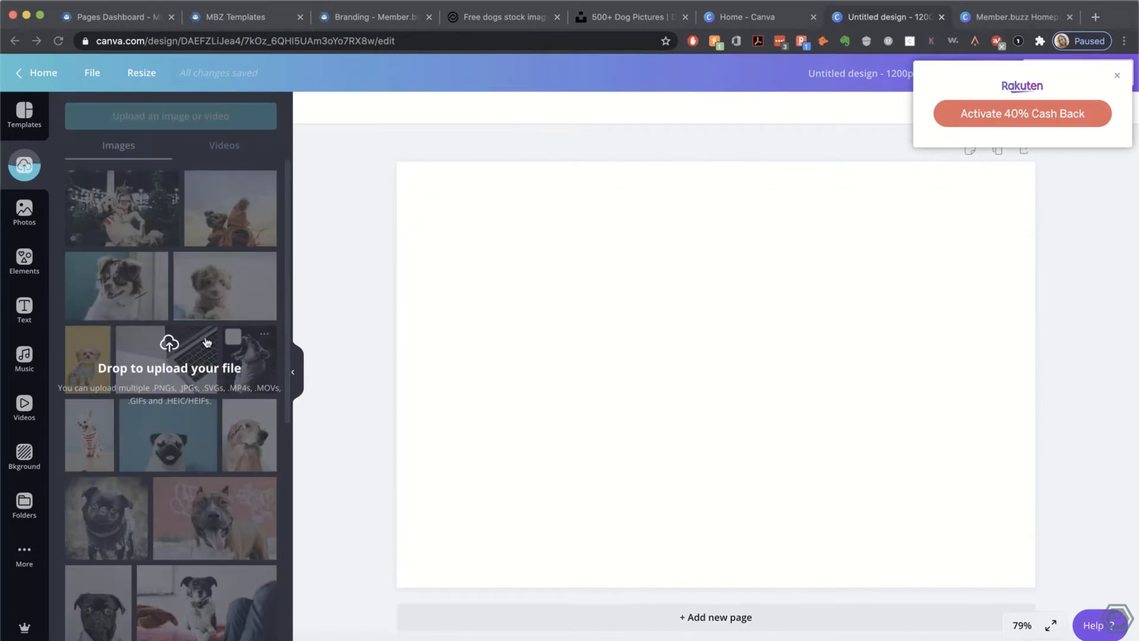
Step: Upload the photos of the dog in the yellow kayak and the grey dog by the lake from Downloads to Canva
click(24, 626)
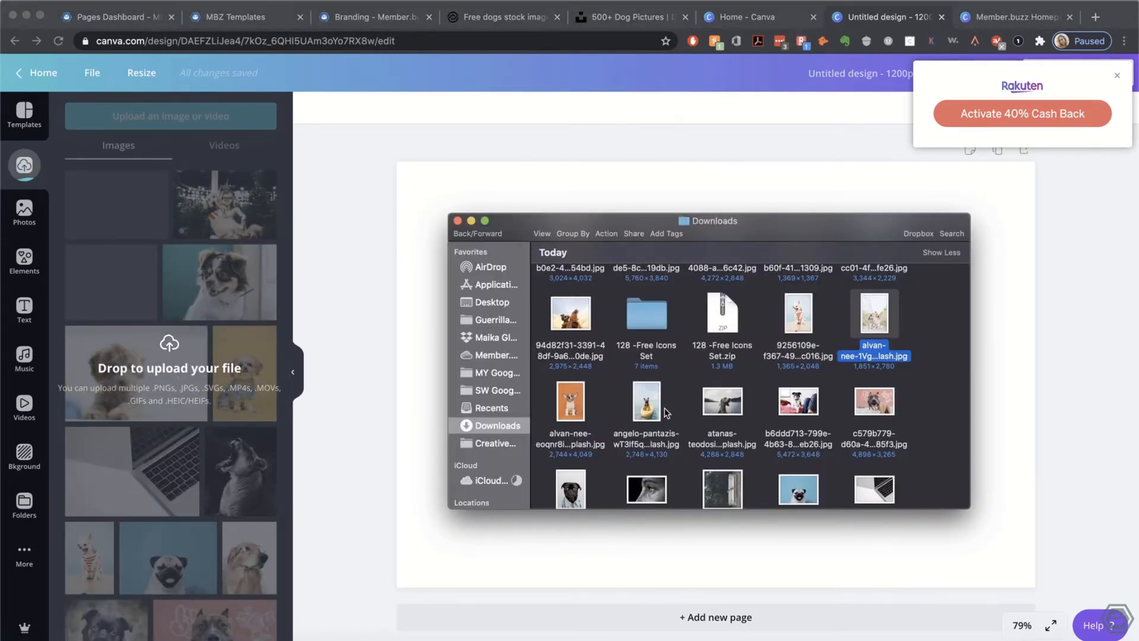
click(571, 403)
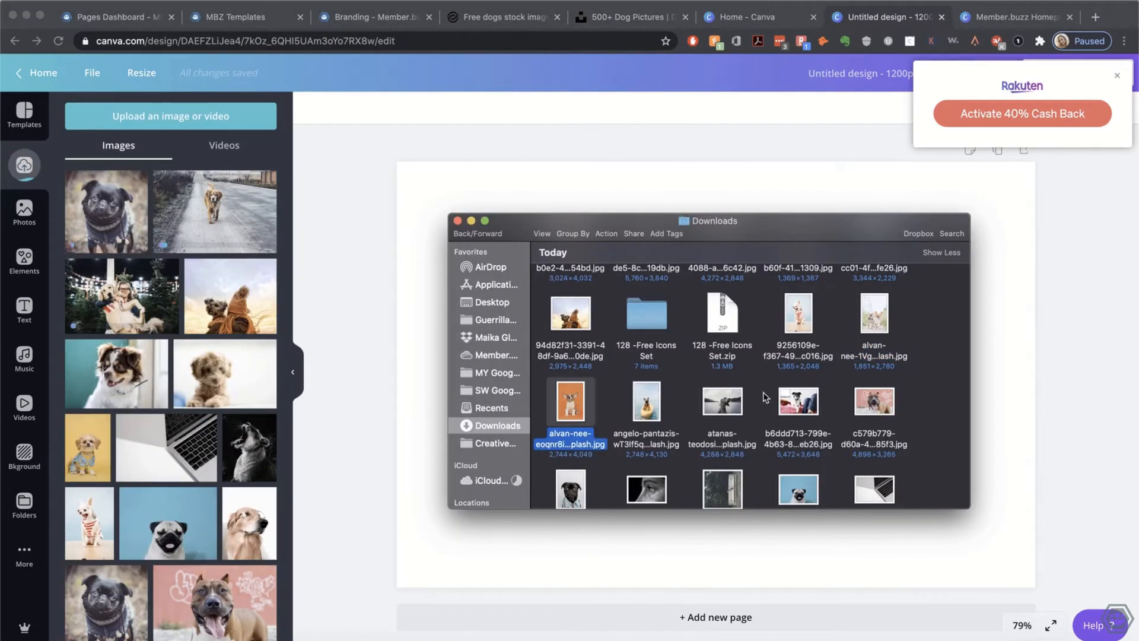
click(677, 406)
drag(610, 399, 729, 416)
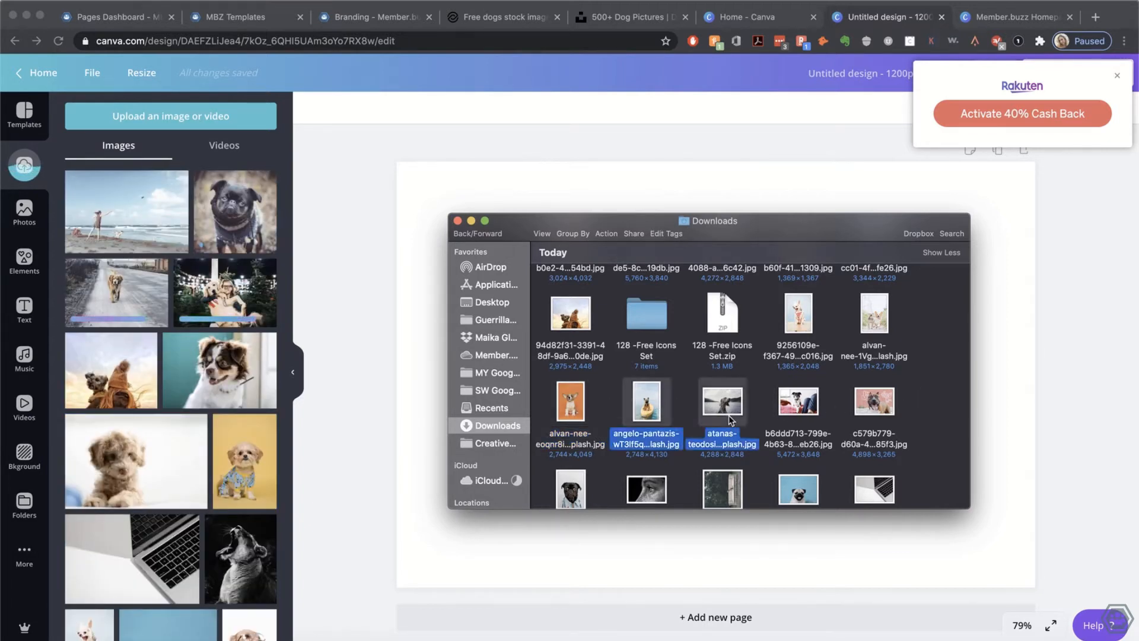
drag(500, 412, 211, 425)
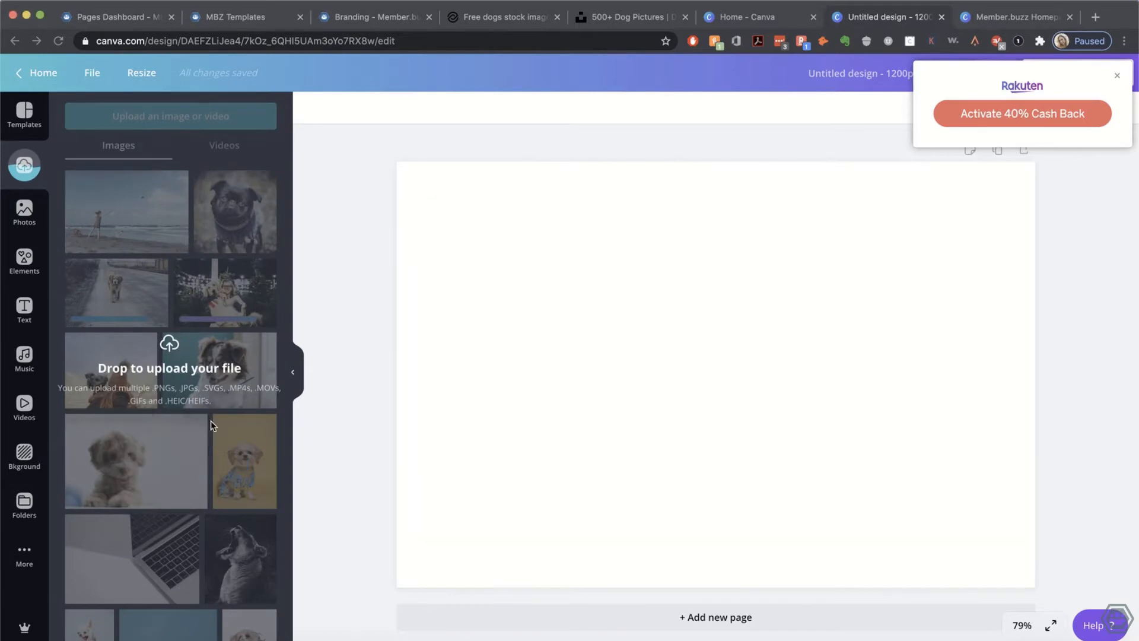
Step: Upload the photos of the dog in the blue bed (5,124×3,843) and the smiling brown dog (5,184×3,888) from Downloads
click(44, 640)
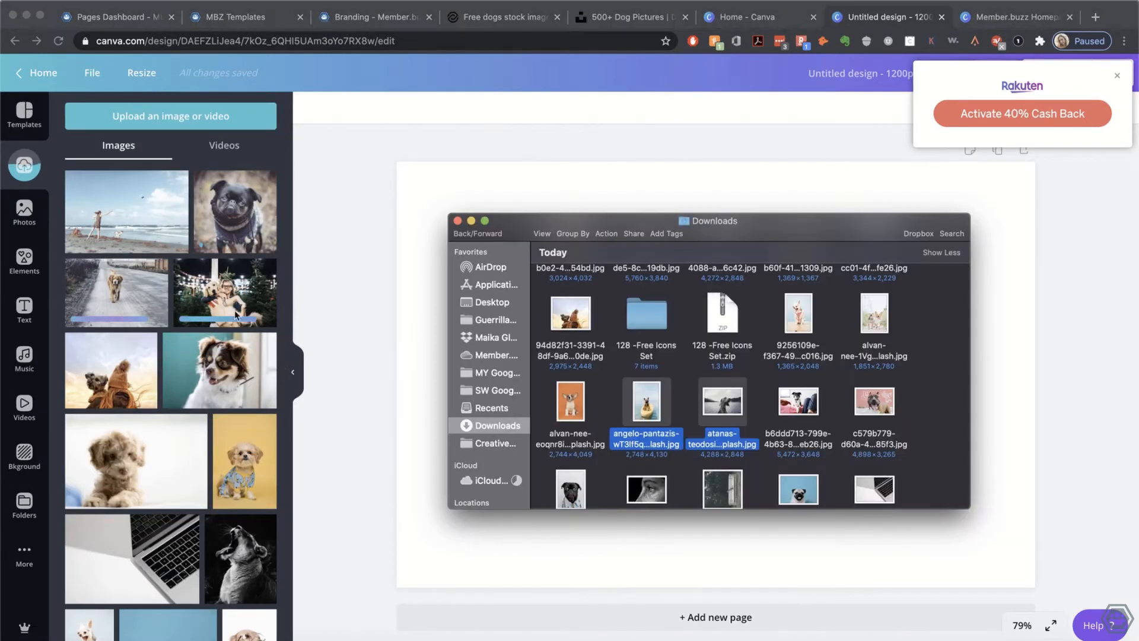
click(951, 414)
scroll(926, 442, down, 5)
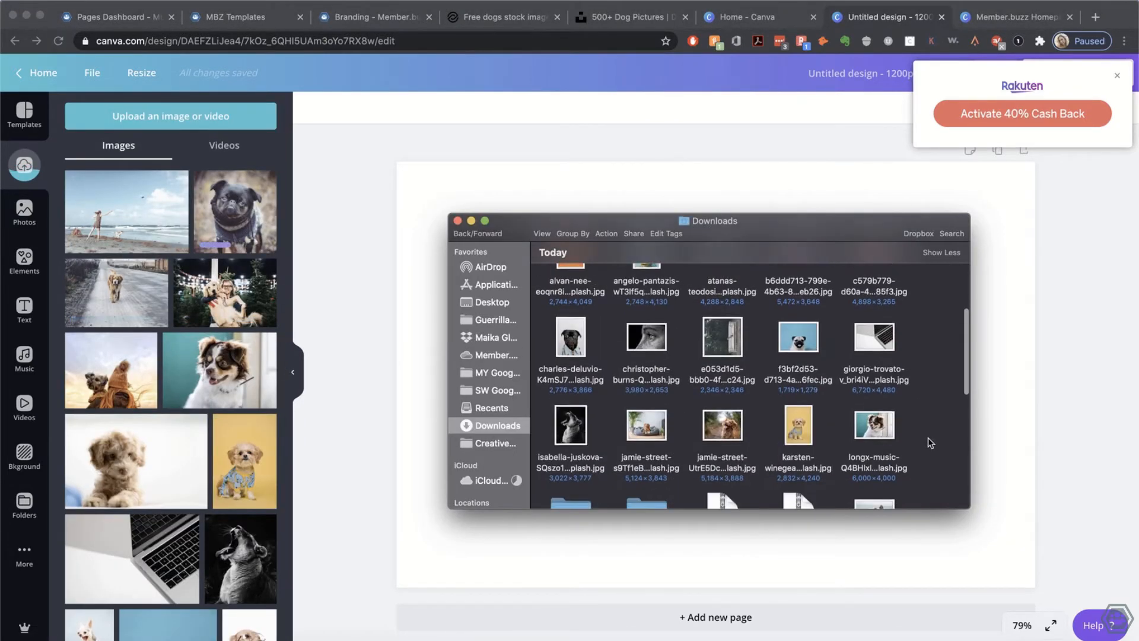
click(656, 426)
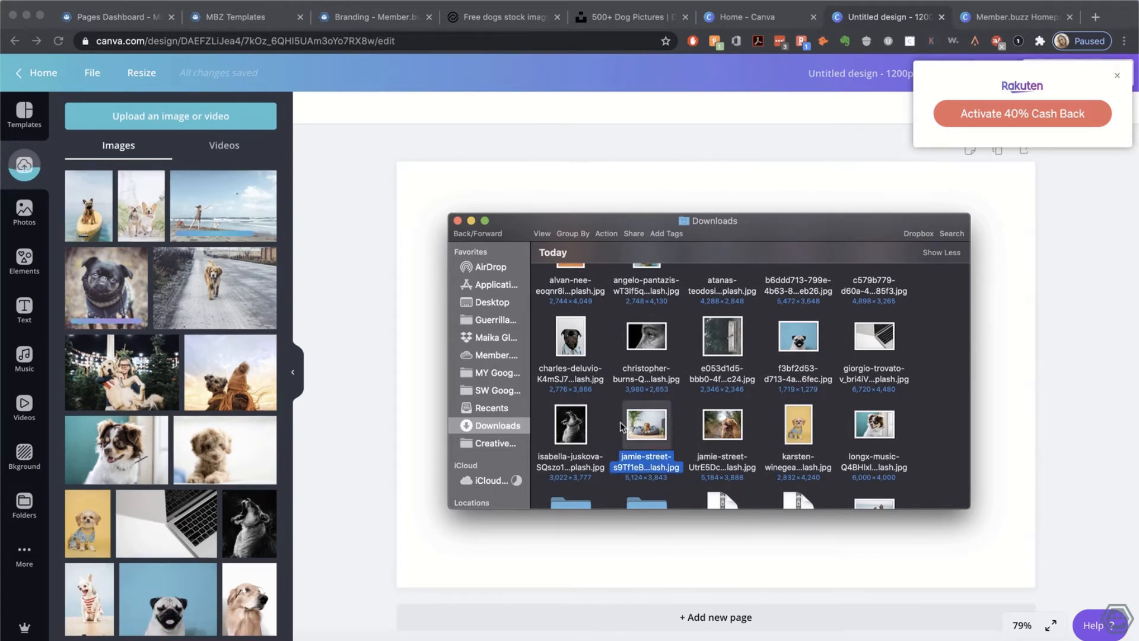
shift+click(722, 424)
drag(722, 424, 240, 469)
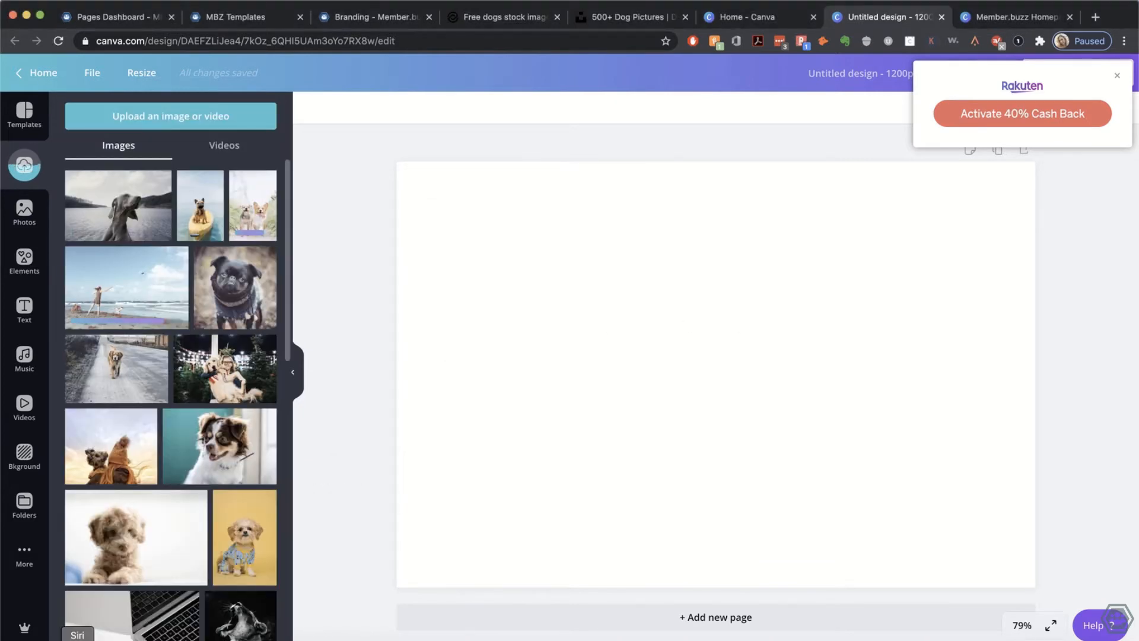
Step: Upload the 4,272×2,848 beach dog photo and the 6,000×4,000 and 6,000×4,002 puppy photos from Downloads
click(42, 636)
scroll(651, 392, down, 3)
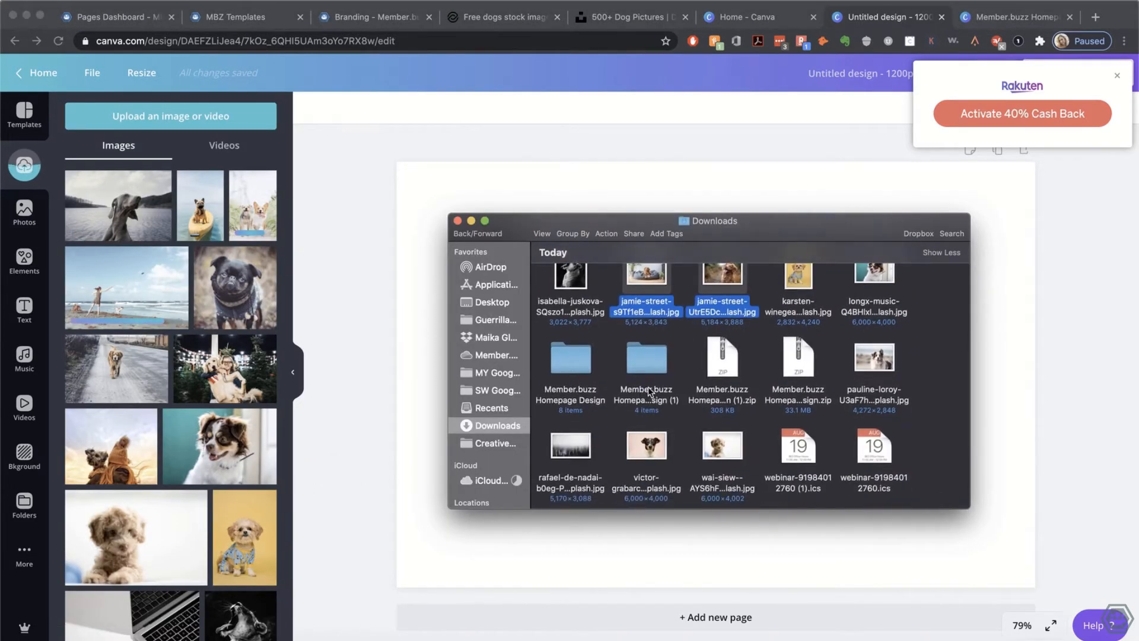
drag(874, 359, 165, 546)
click(41, 636)
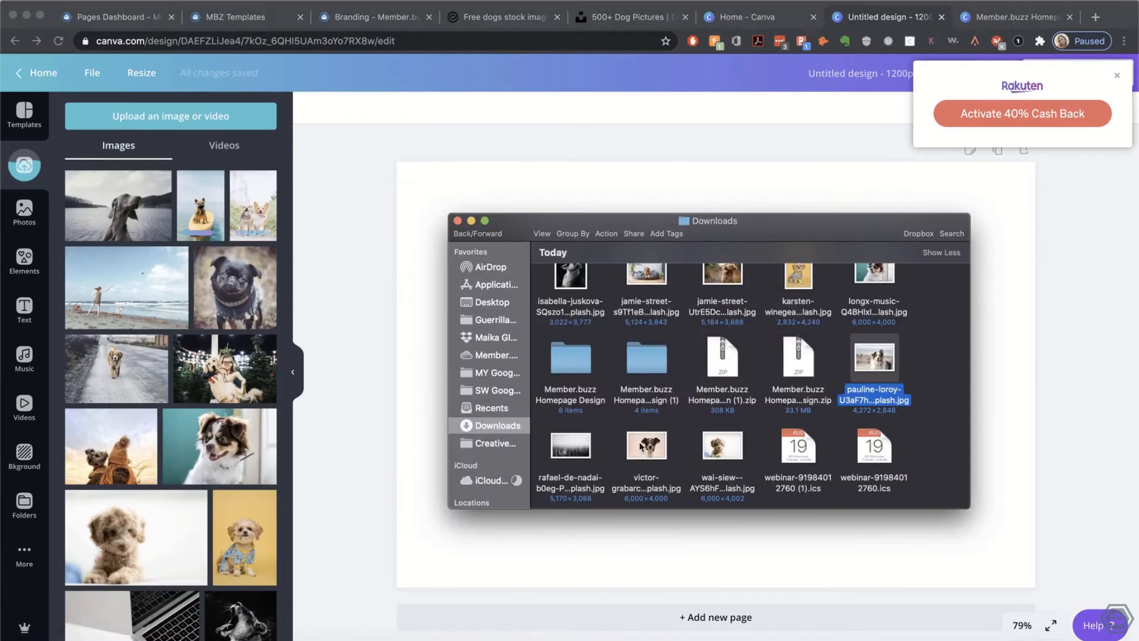
drag(623, 442, 109, 638)
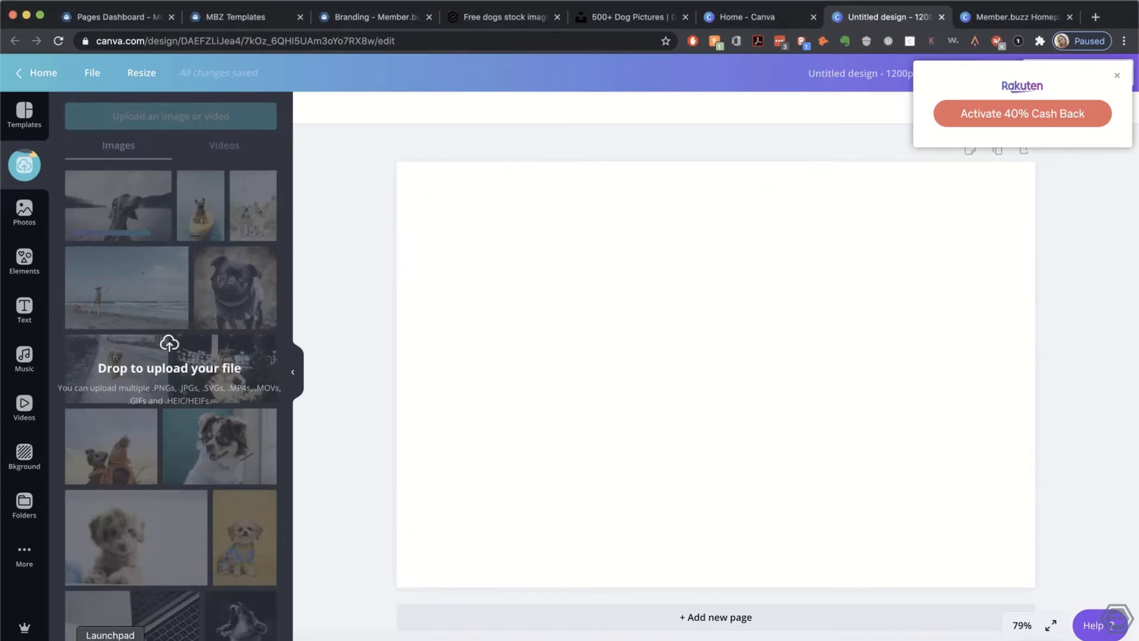
Step: Close the Downloads window and dismiss the Rakuten cash-back pop-up covering the design controls
click(43, 637)
scroll(681, 342, down, 5)
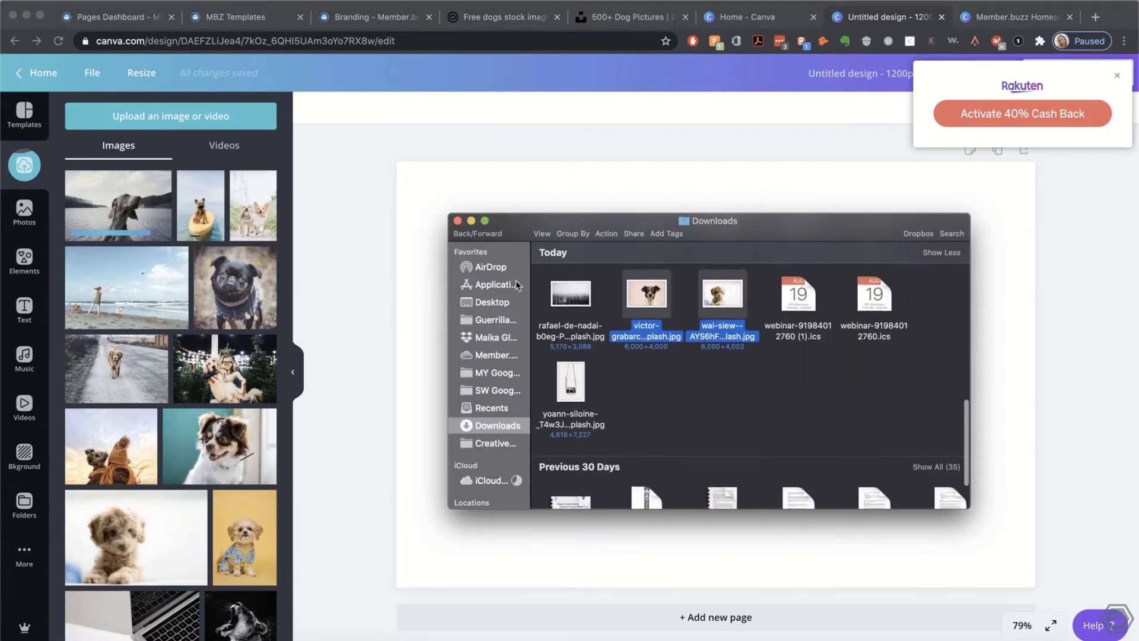
click(457, 221)
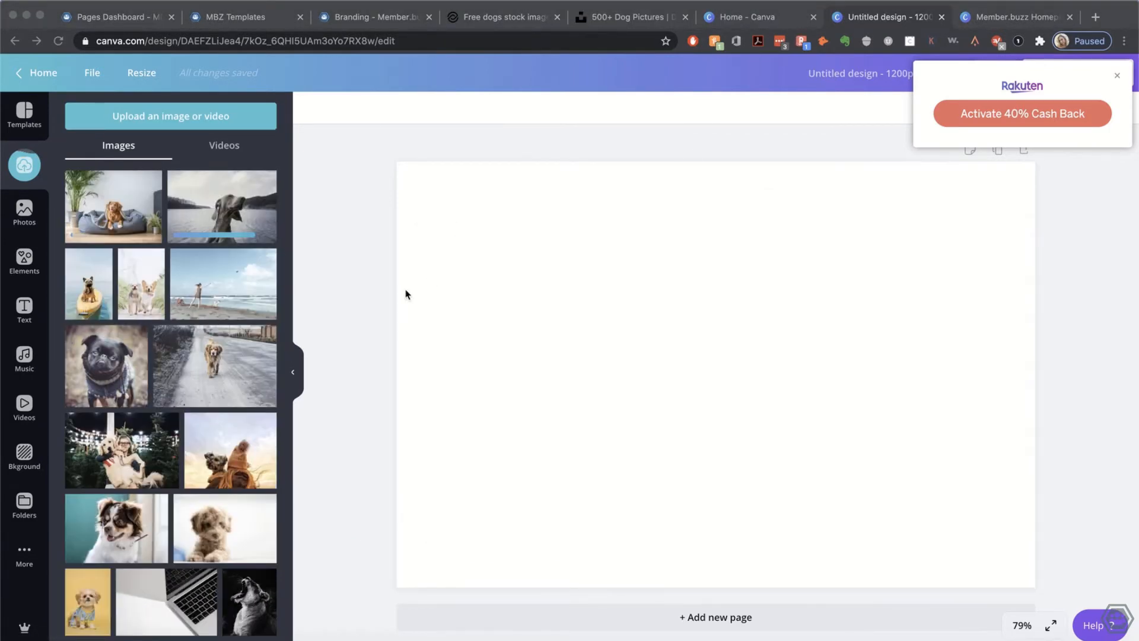
click(1117, 77)
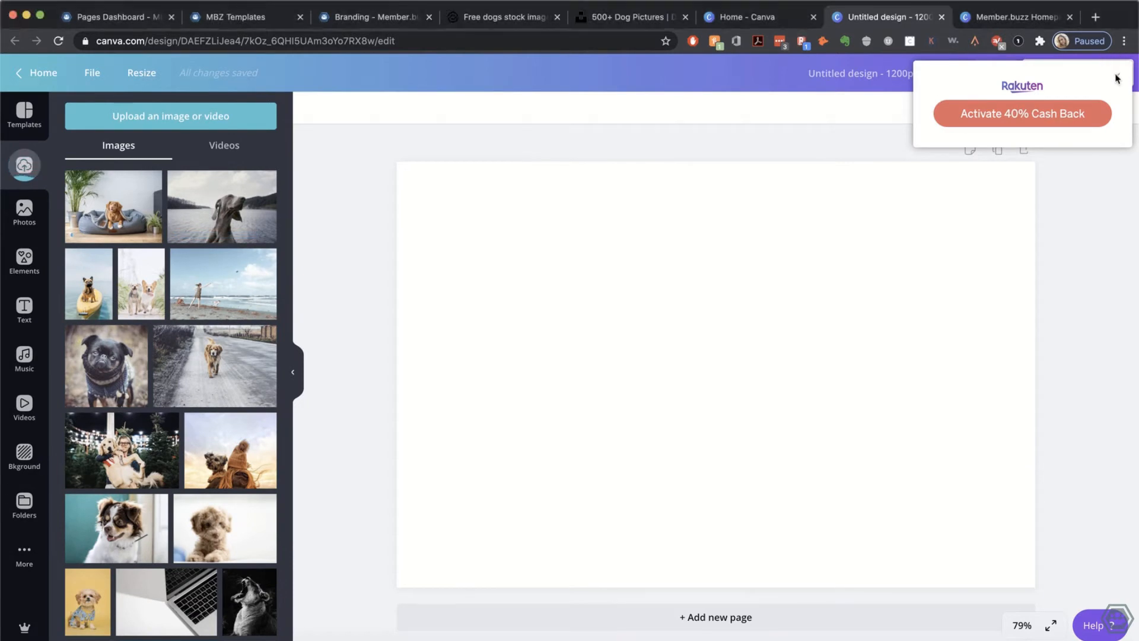
click(1117, 78)
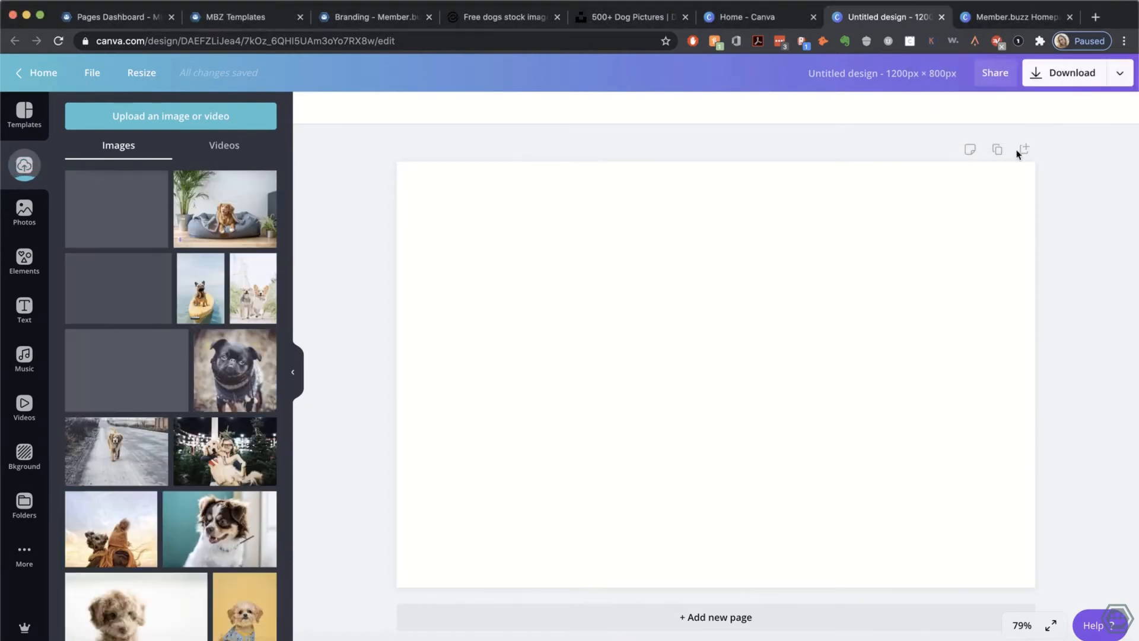
Step: Duplicate the blank 1200 × 800 page five times so the design has six pages
click(997, 152)
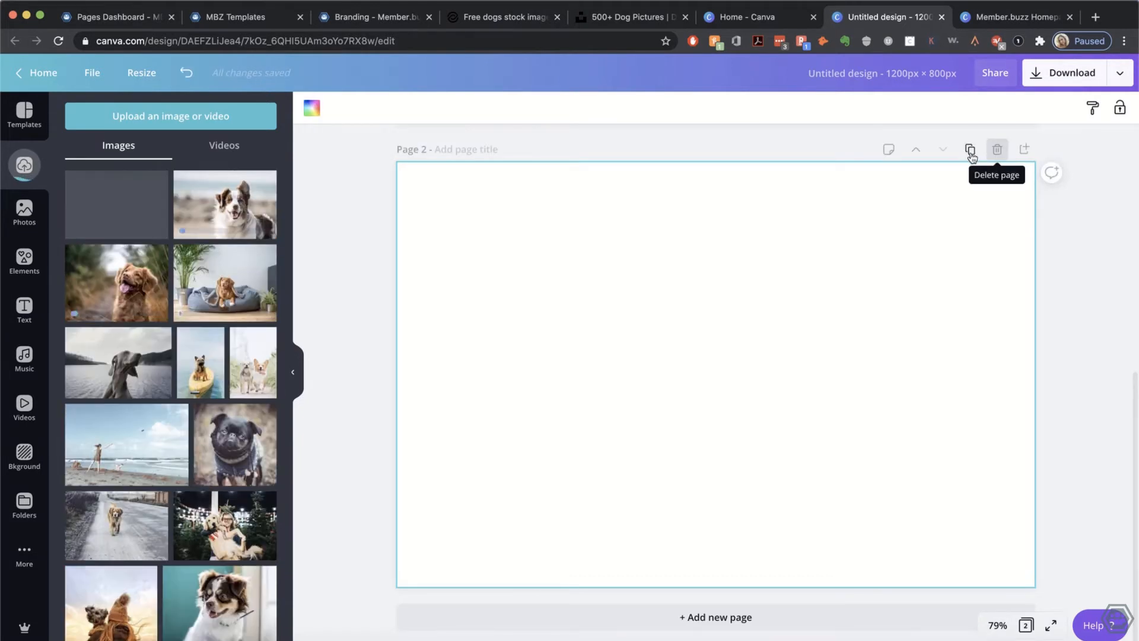
click(971, 152)
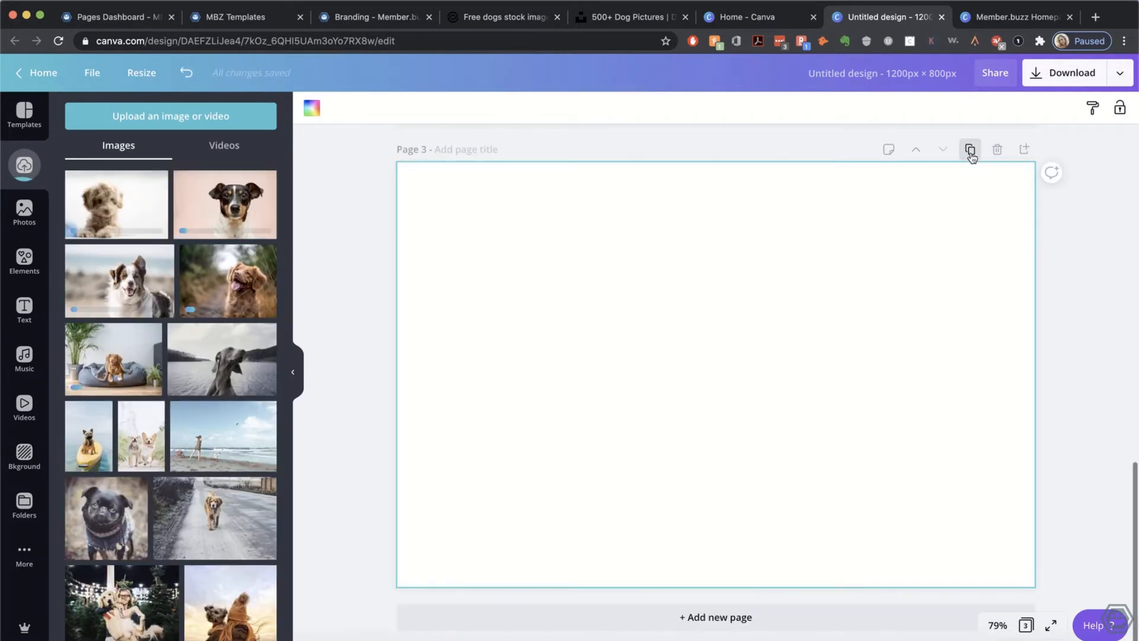
click(971, 151)
click(971, 150)
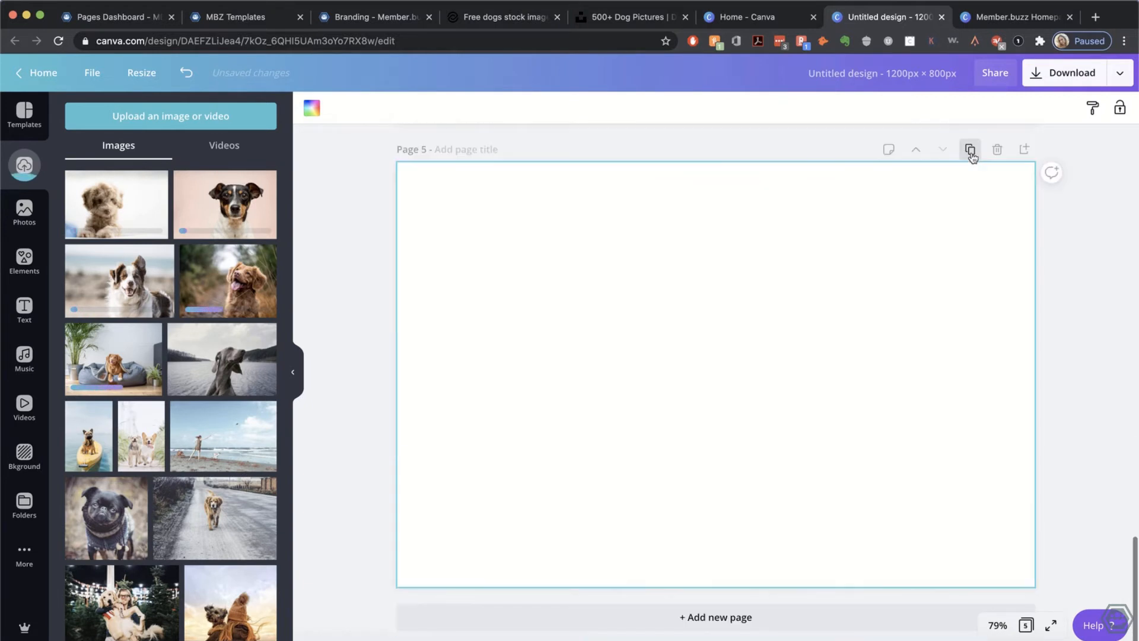
click(971, 150)
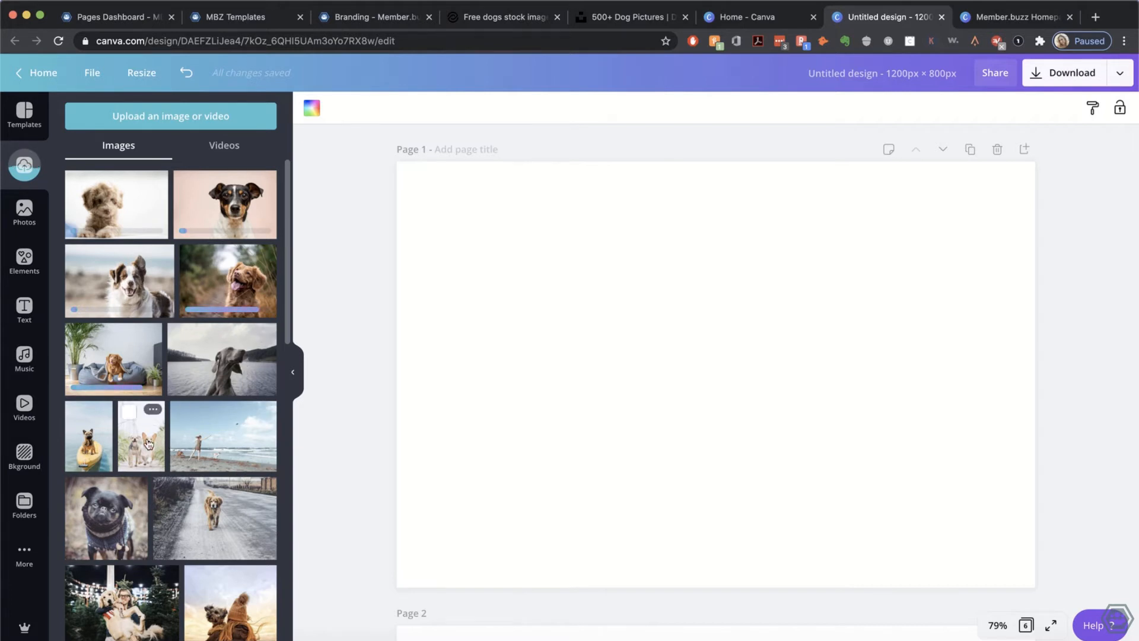
Step: Place the photo of two dogs in tall grass on page 1 and enlarge it to fill the whole page
click(149, 444)
drag(729, 338, 519, 265)
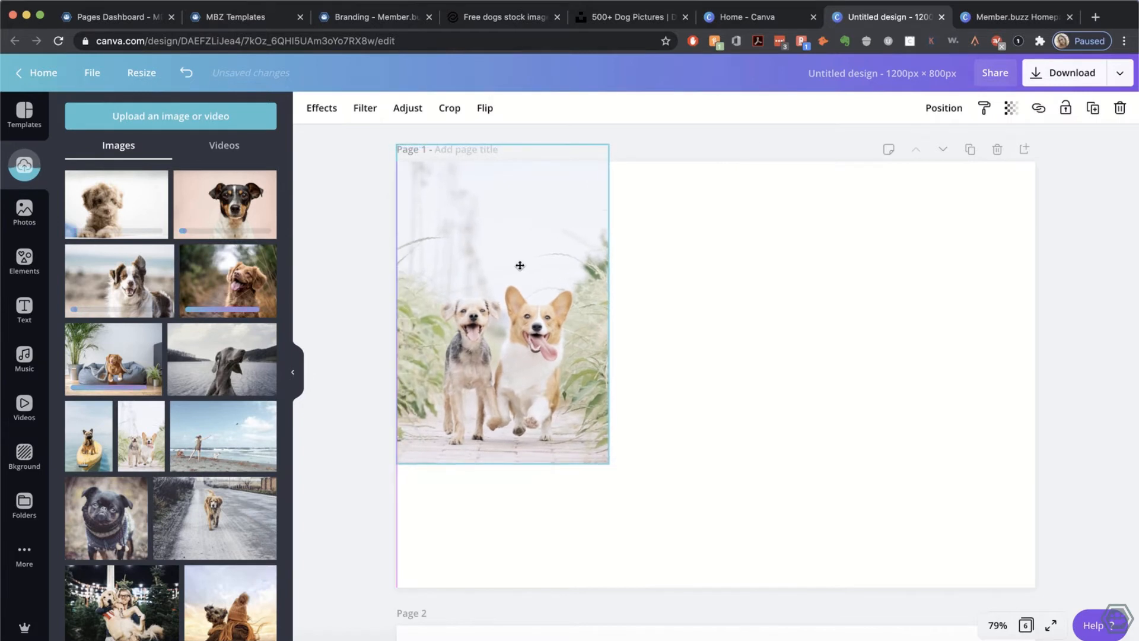
drag(610, 468, 992, 590)
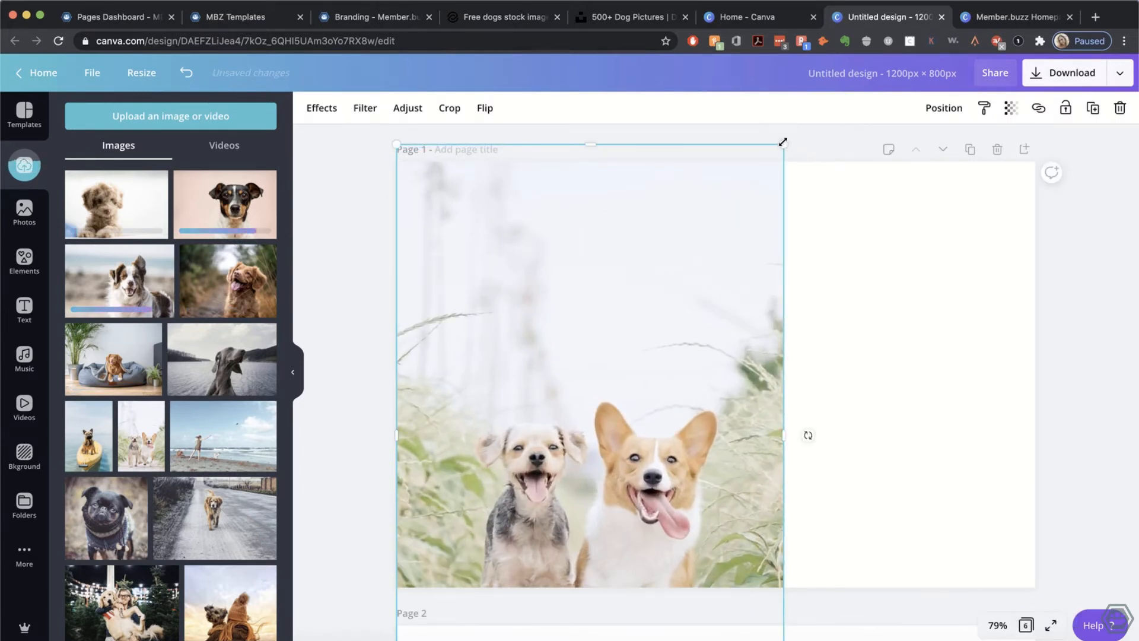
drag(784, 143, 1136, 2)
click(1095, 309)
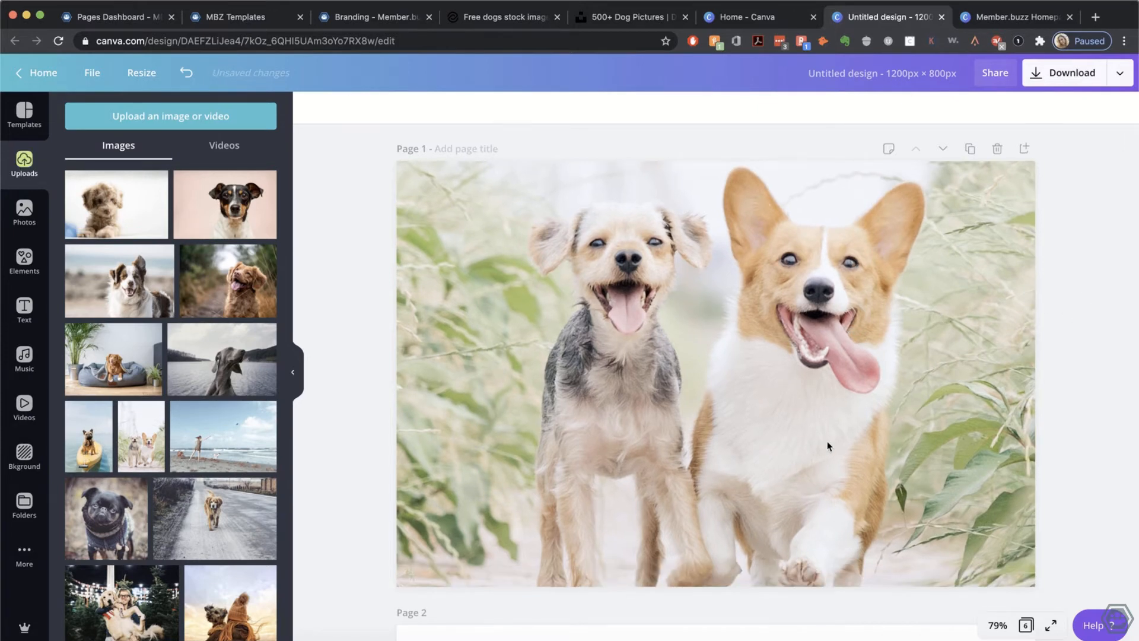
Step: Place the photo of the black-and-white dog on a pink background on page 2 and enlarge it to fill the page
scroll(829, 446, down, 5)
scroll(821, 453, up, 1)
scroll(534, 450, down, 2)
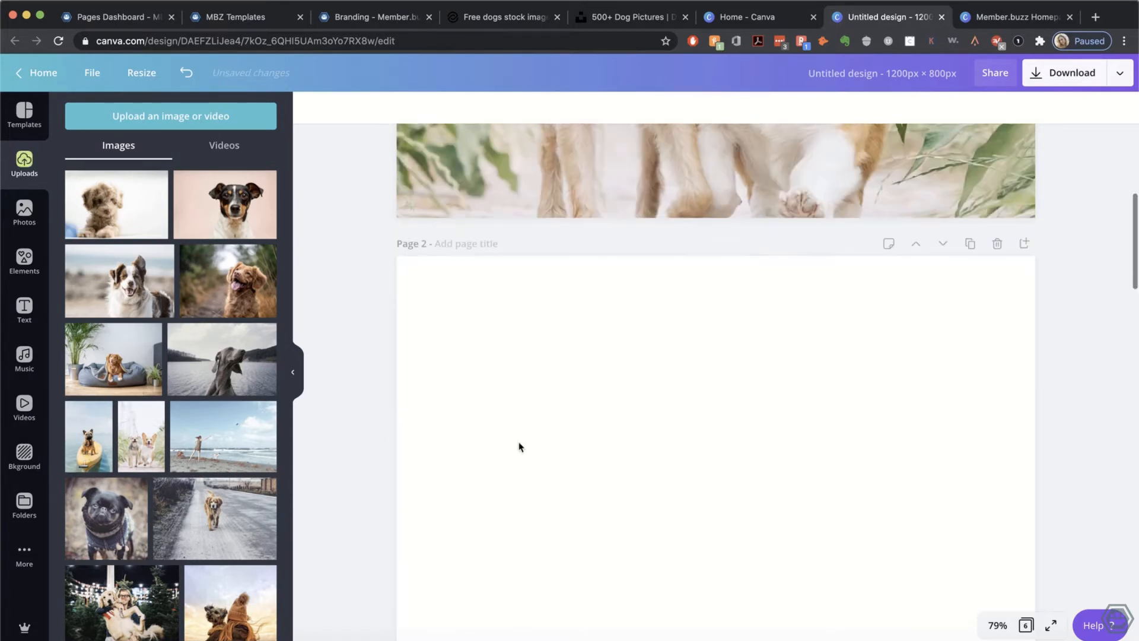
scroll(519, 446, down, 1)
click(185, 180)
drag(664, 383, 584, 330)
drag(875, 496, 1036, 603)
Step: Place the photo of the brown-and-white dog on the beach on page 3 and enlarge it to fill the page
scroll(699, 524, down, 6)
click(119, 281)
drag(566, 418, 623, 371)
drag(557, 462, 397, 570)
Step: Place the photo of the dog in the blue bed on page 4, enlarge it to fill the page and adjust its position
click(113, 359)
drag(657, 336, 544, 278)
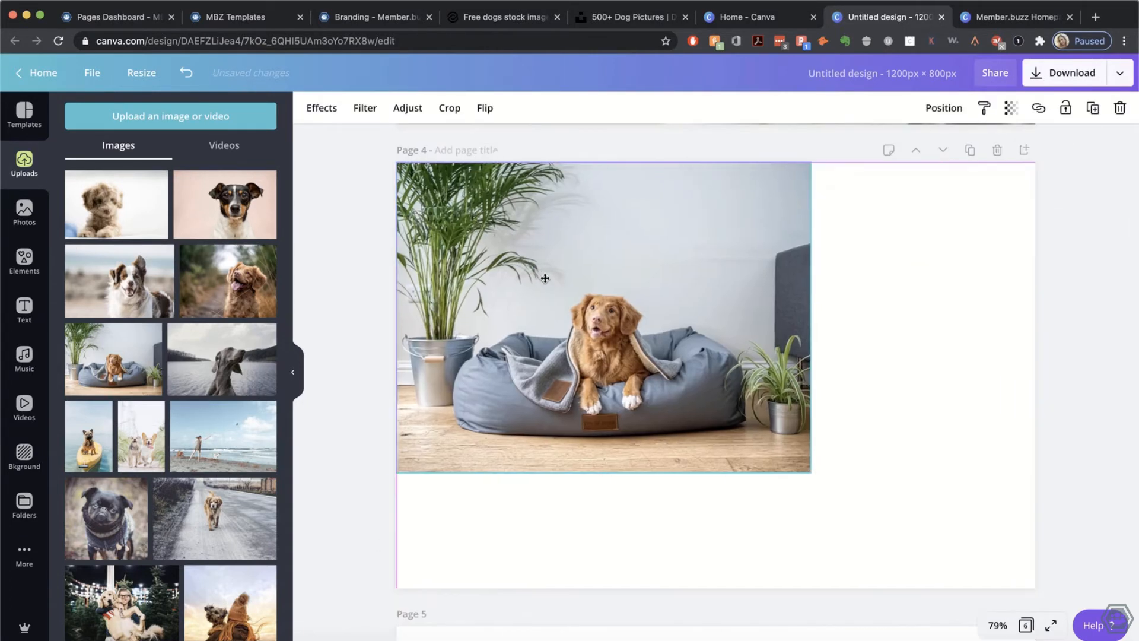
drag(811, 473, 1038, 639)
drag(716, 380, 713, 367)
Step: Place the photo of the dog in the yellow kayak on page 5 and enlarge it to about 1,207 × 1,814
scroll(593, 410, down, 6)
click(89, 433)
drag(715, 471, 505, 428)
drag(612, 590, 762, 638)
drag(760, 132, 1040, 121)
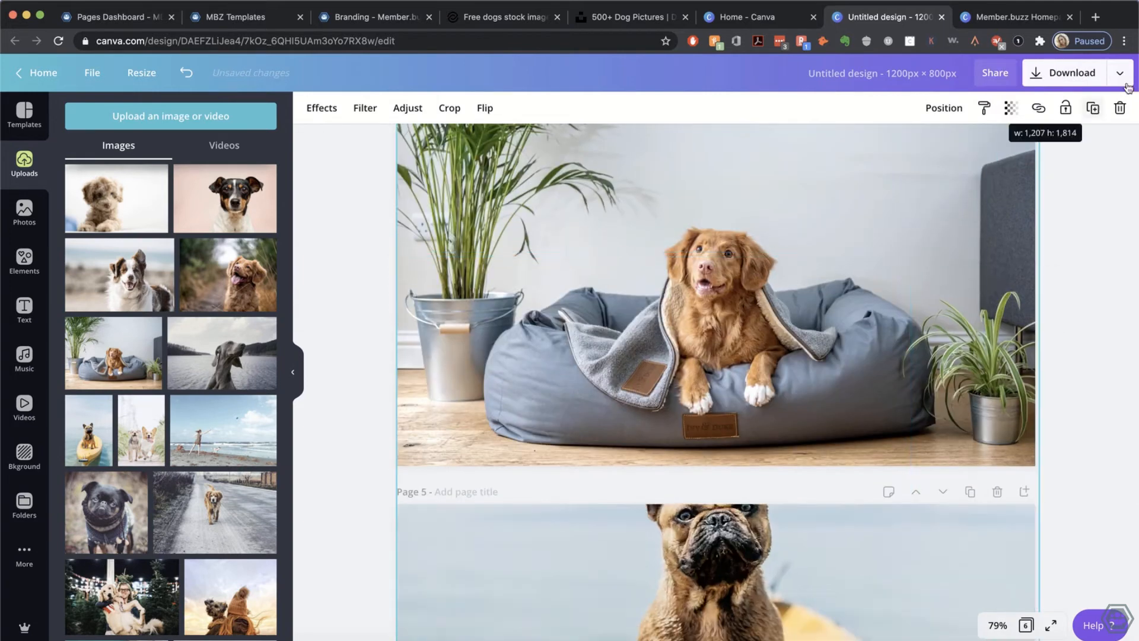
Step: Place the photo of the brown-and-white dog against the teal background on page 6 and enlarge it to fill the page
scroll(716, 380, down, 5)
scroll(716, 380, down, 9)
scroll(148, 463, down, 3)
click(116, 501)
drag(715, 374, 795, 322)
drag(556, 482, 397, 587)
click(1068, 312)
Step: Add a square shape to page 1 and stretch it from the page's upper-left corner to cover the entire photo
scroll(249, 498, down, 3)
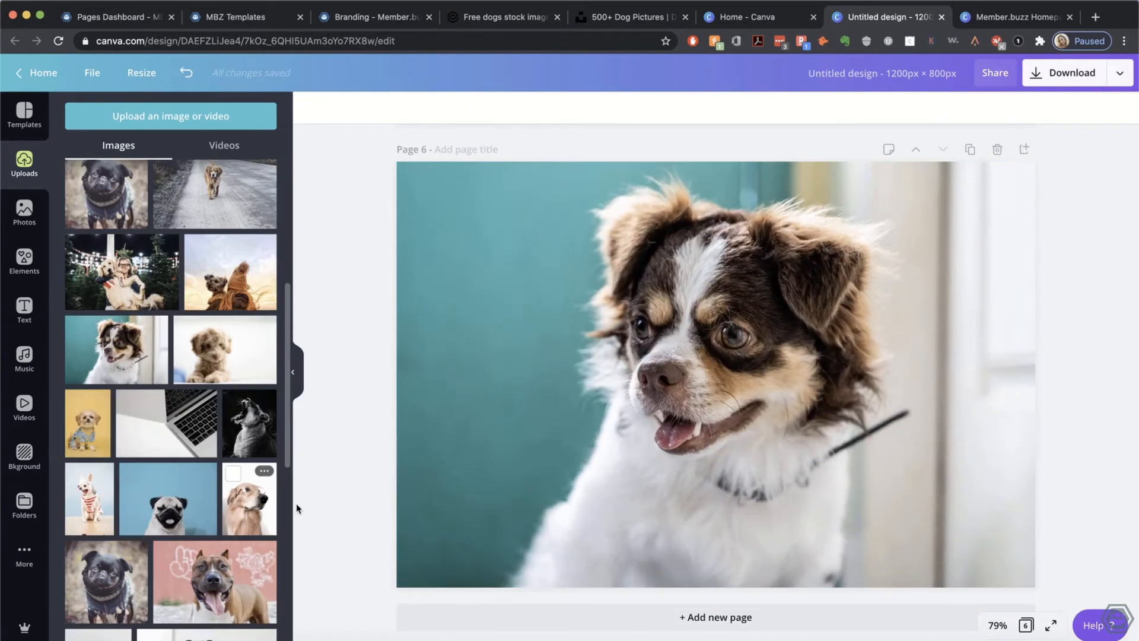
scroll(235, 474, up, 3)
scroll(572, 390, up, 6)
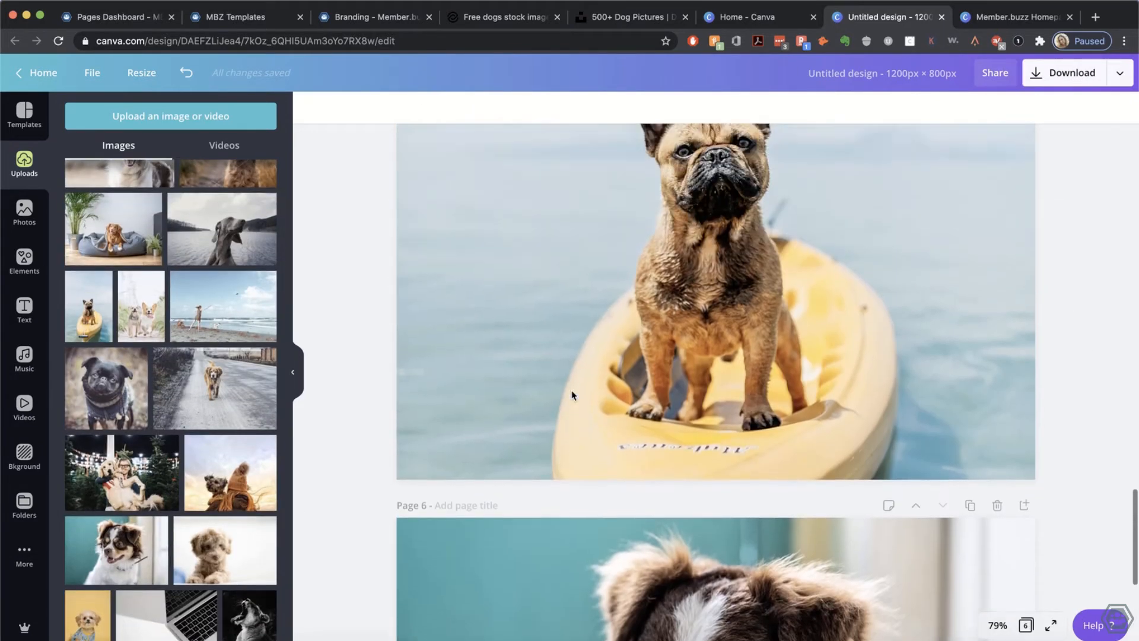
scroll(571, 395, up, 15)
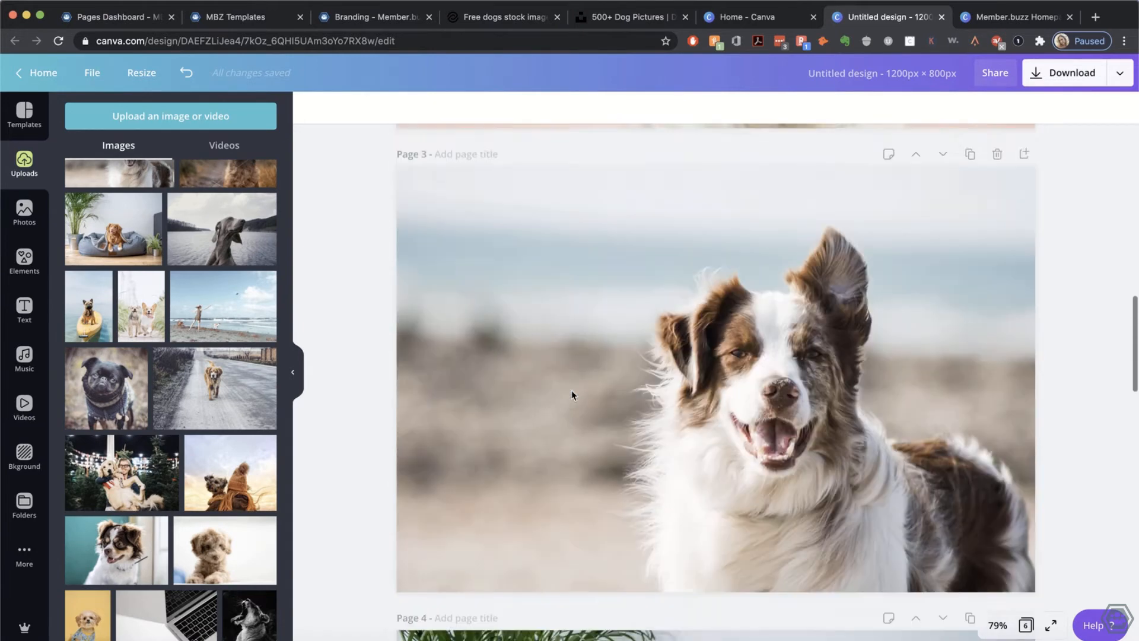
scroll(571, 395, up, 15)
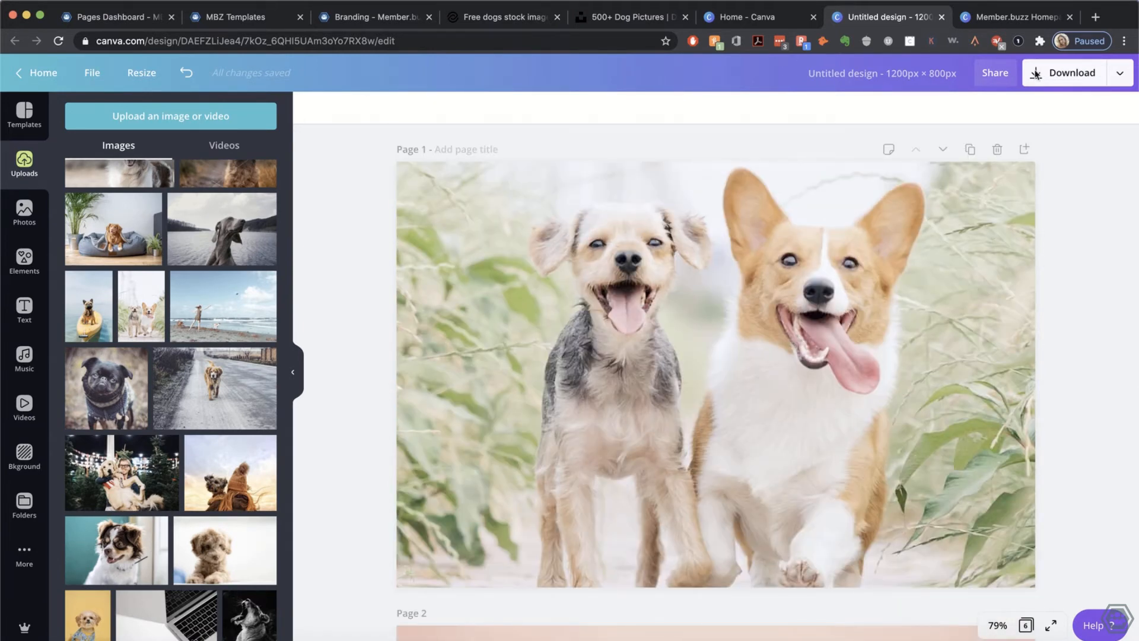
click(24, 258)
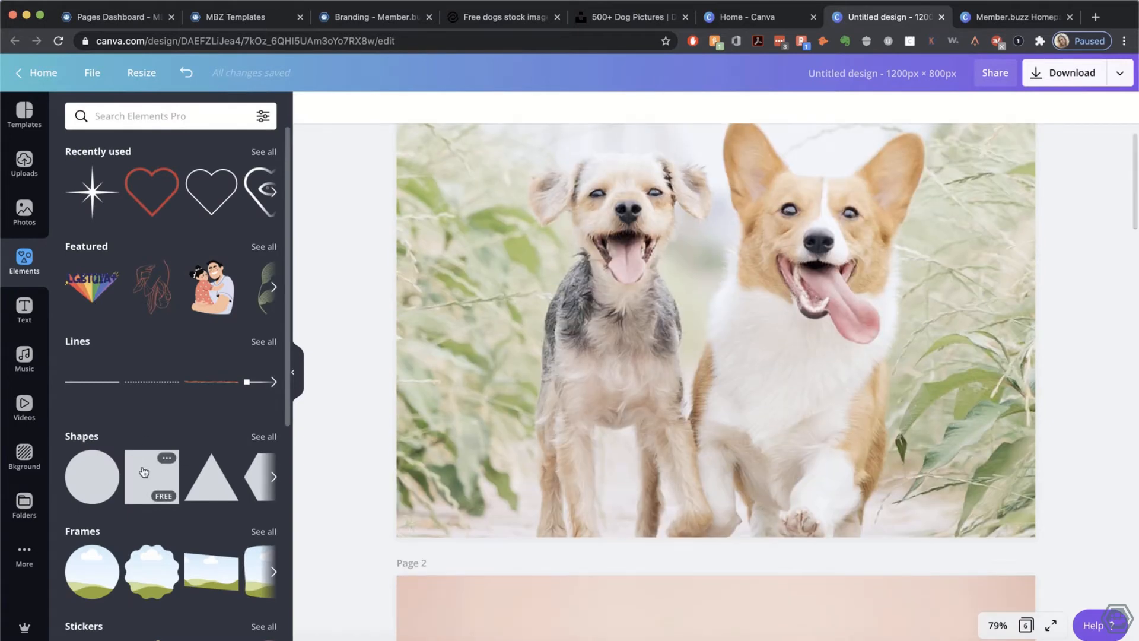
click(144, 472)
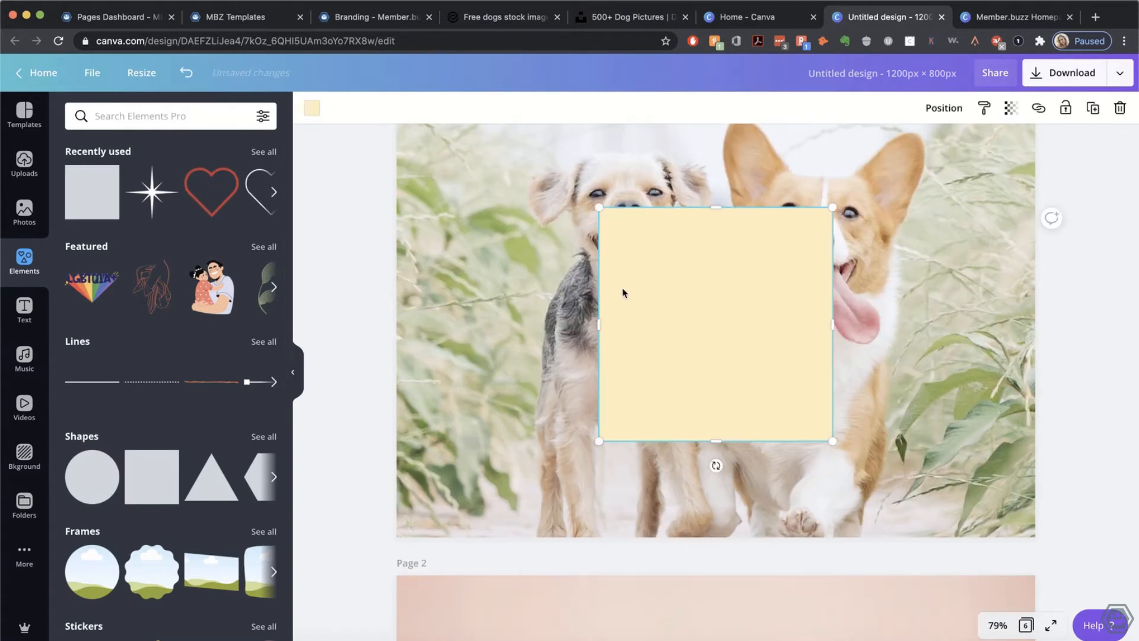
drag(662, 332, 483, 247)
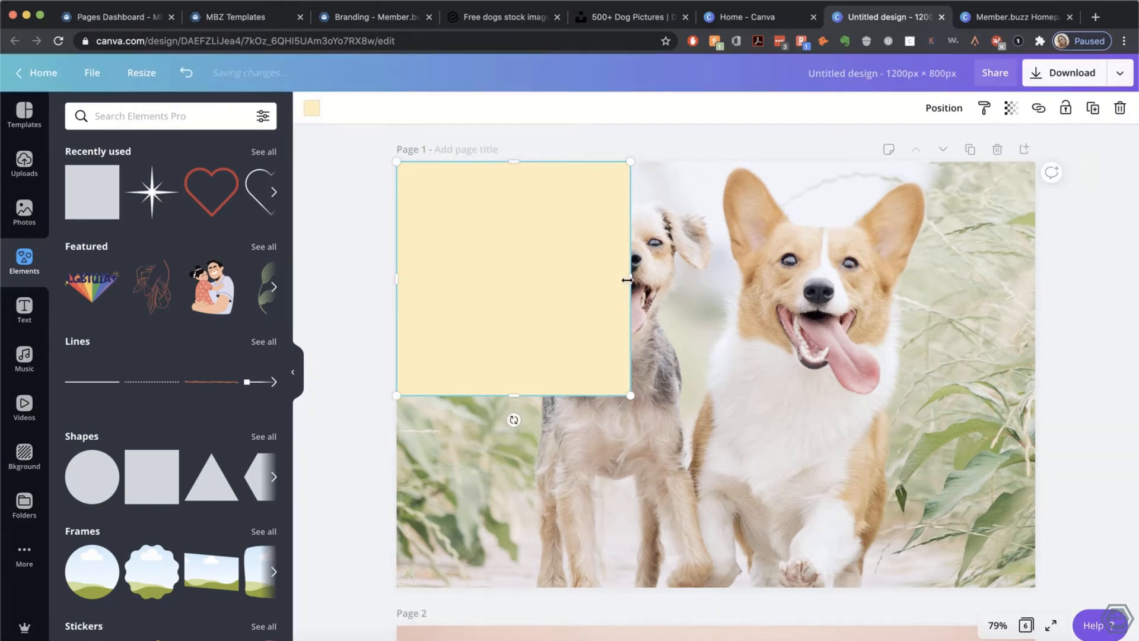
drag(626, 280, 1032, 294)
drag(716, 486, 715, 593)
Step: Set the transparency of the rectangle covering page 1 to 10
click(308, 113)
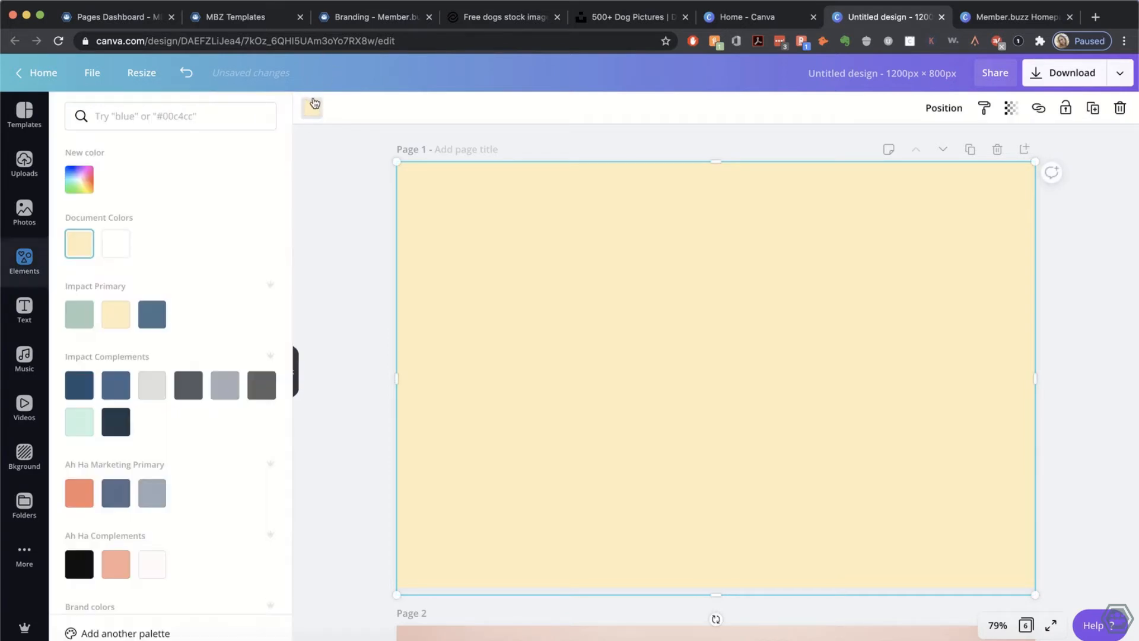
click(1013, 115)
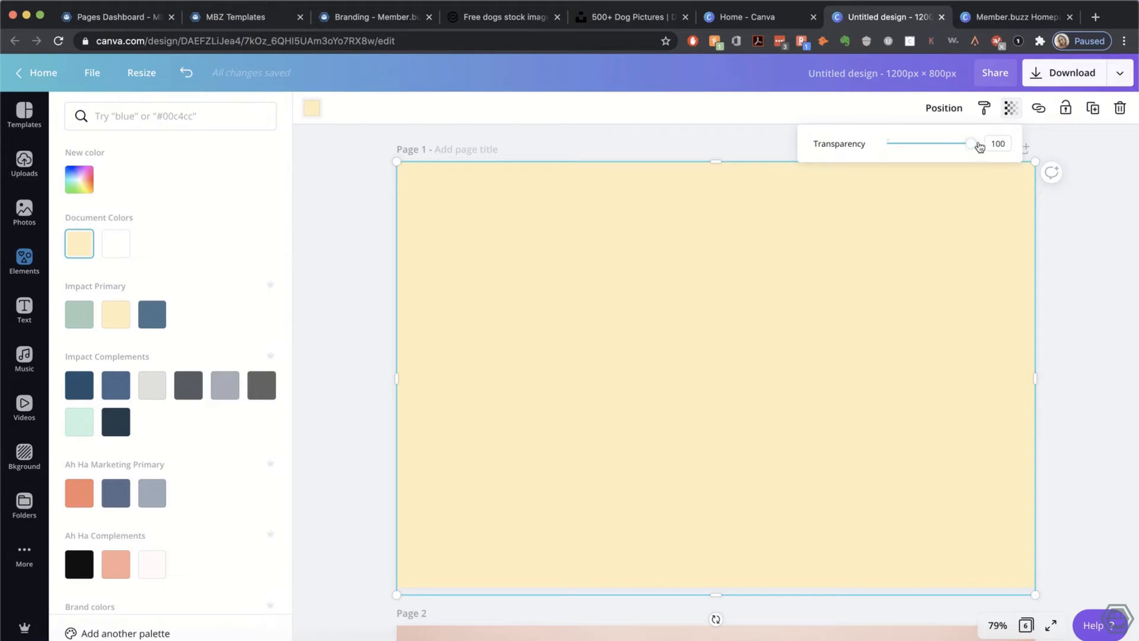
key(Return)
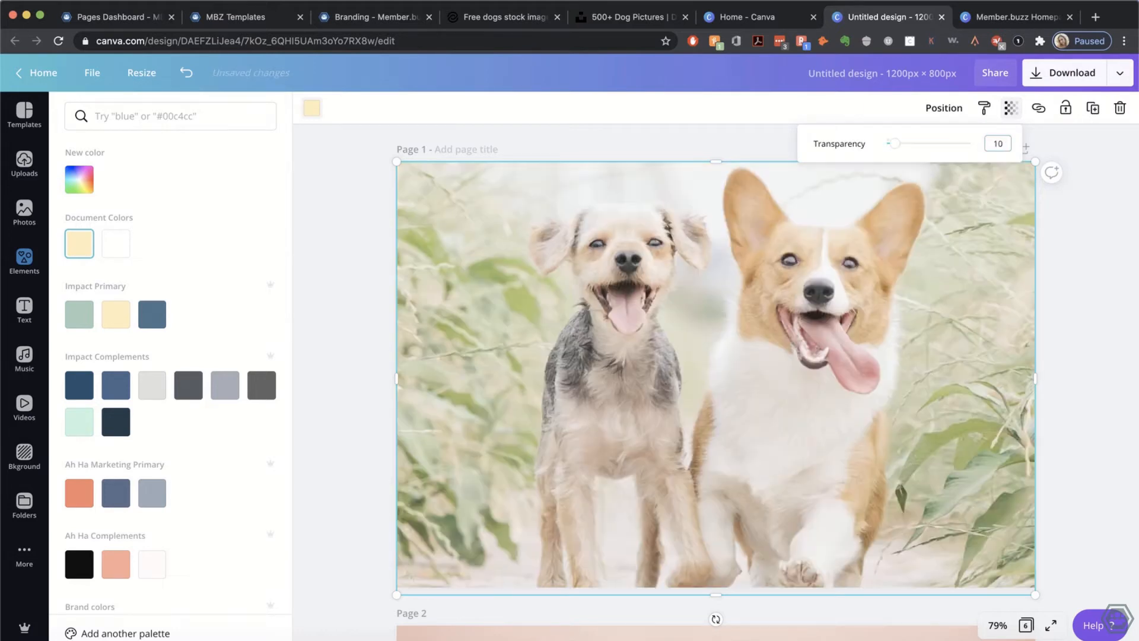
Step: Try grey, navy, white and blue fills on page 1's overlay rectangle and restore the pale yellow document color
click(191, 396)
click(123, 427)
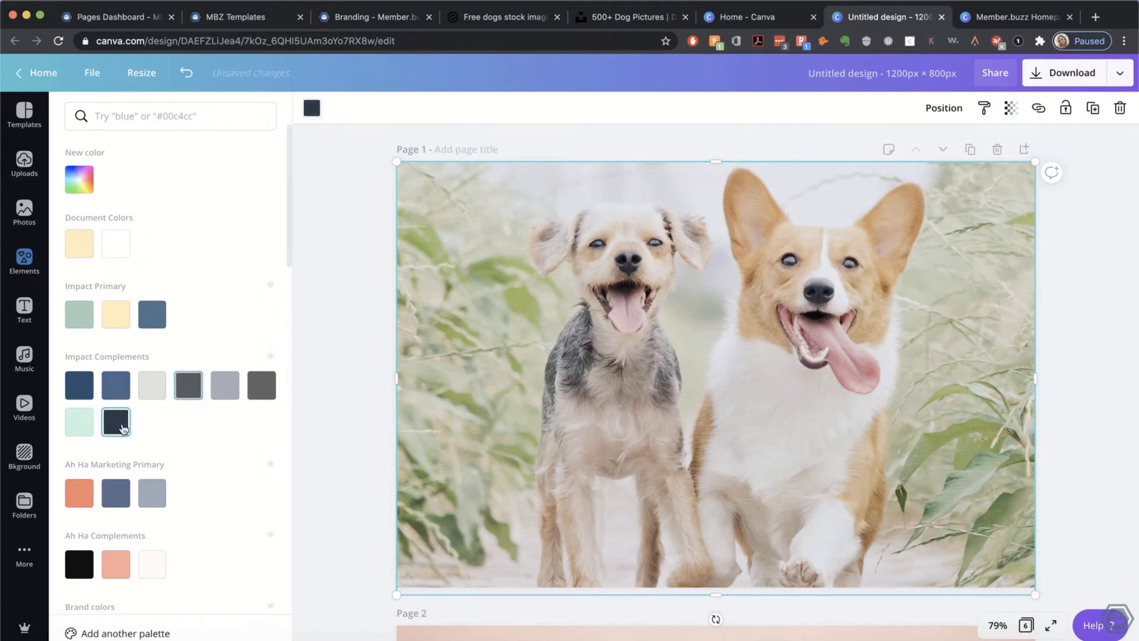
click(157, 392)
click(117, 245)
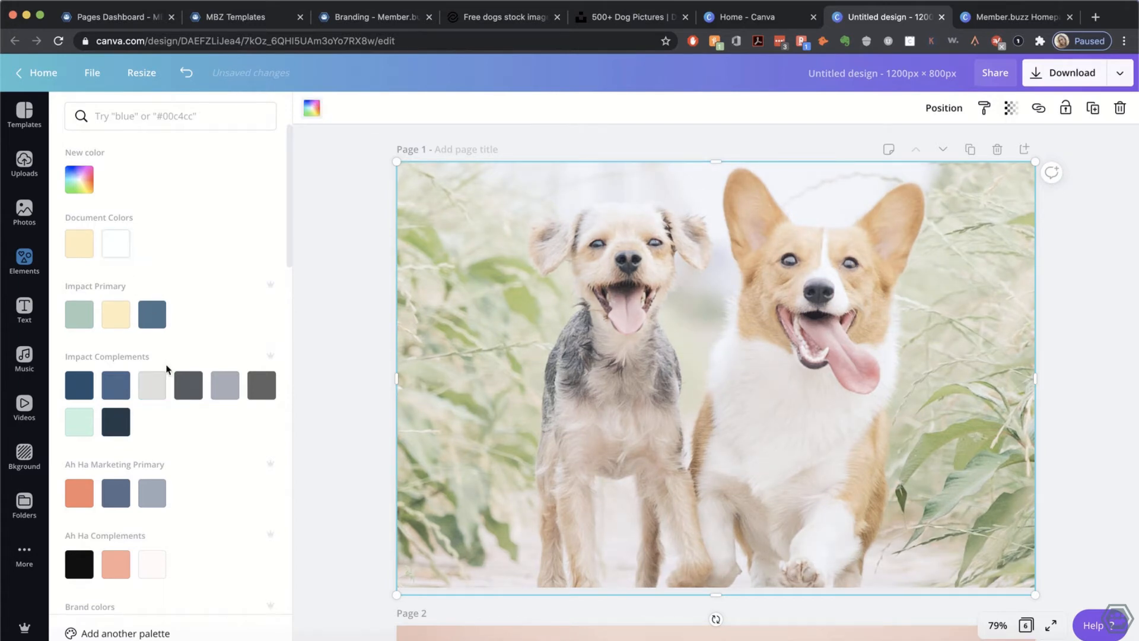
scroll(166, 374, down, 5)
click(154, 456)
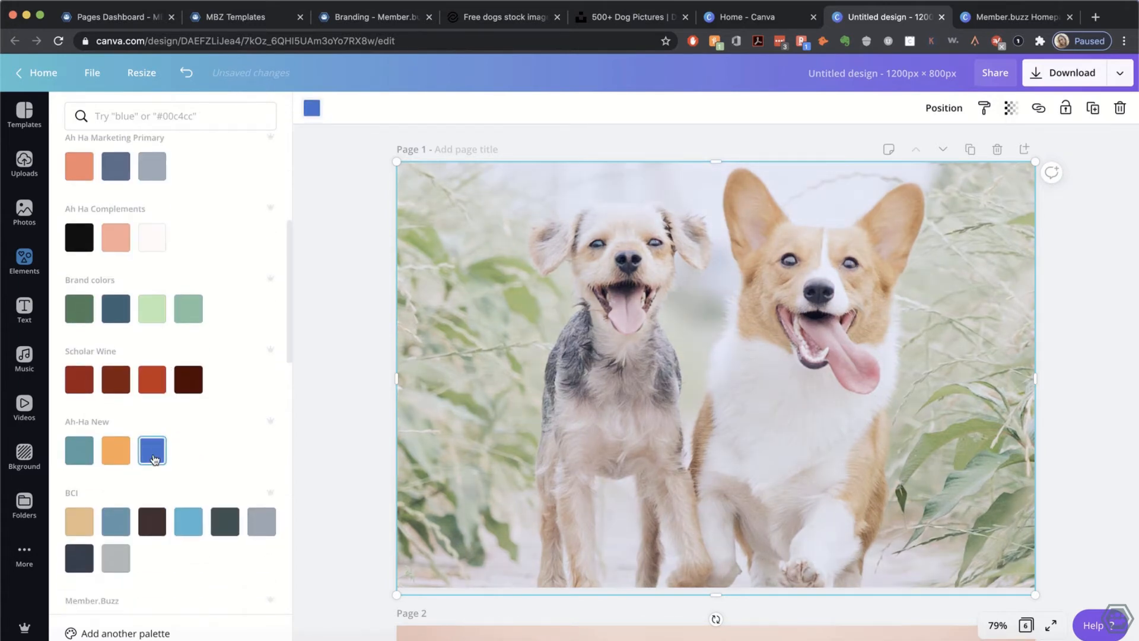
scroll(154, 458, down, 3)
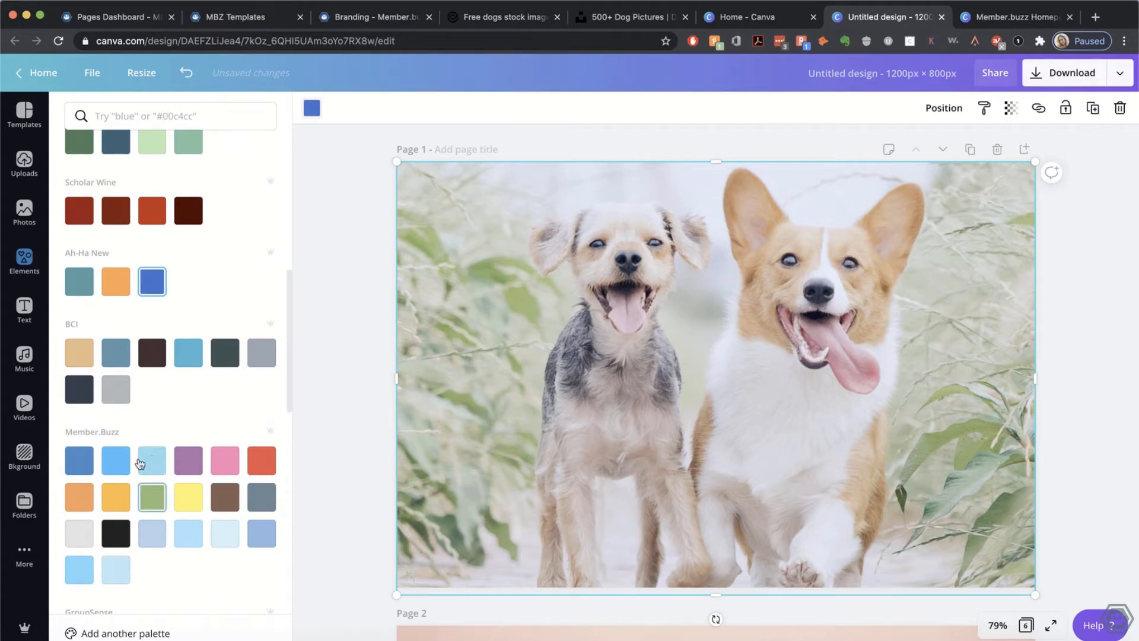
click(114, 455)
click(83, 462)
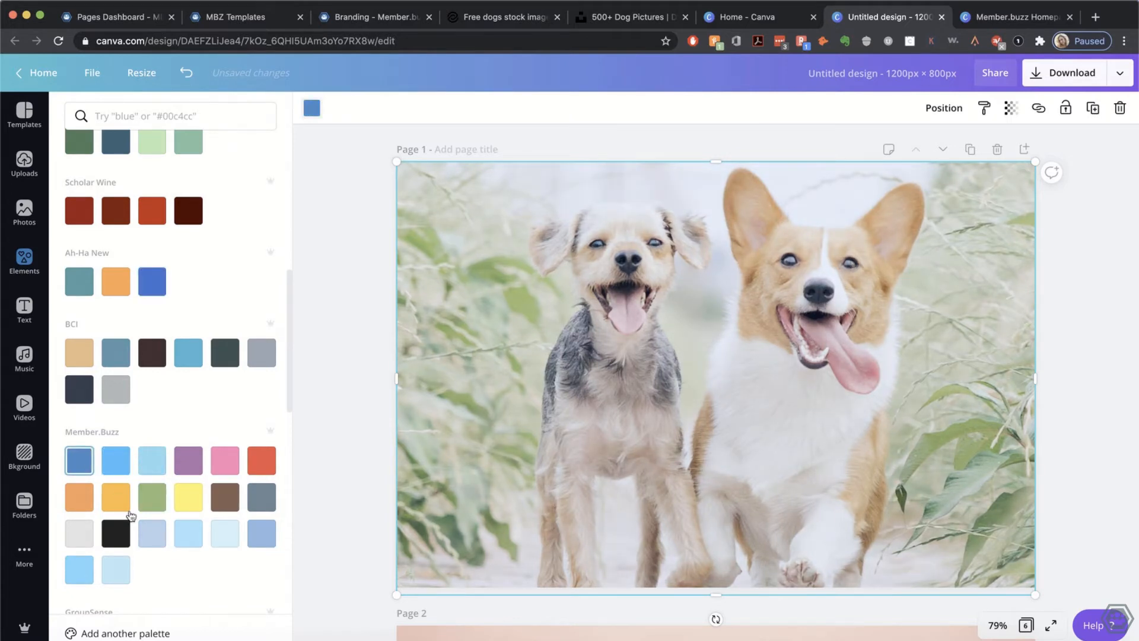
click(126, 576)
scroll(185, 442, up, 5)
click(80, 236)
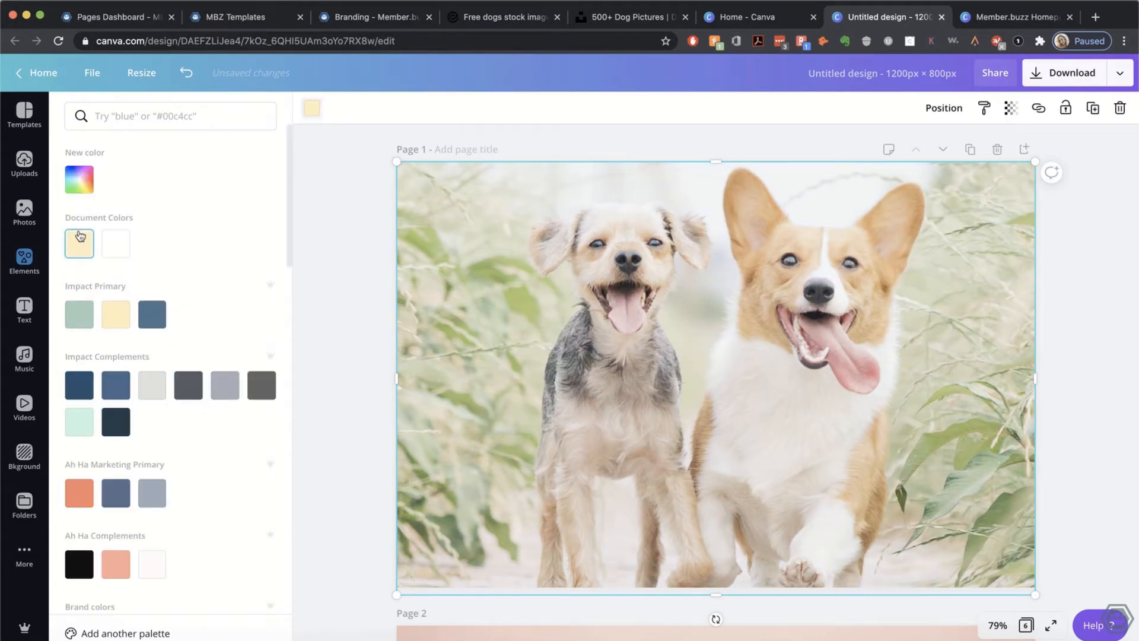
click(359, 229)
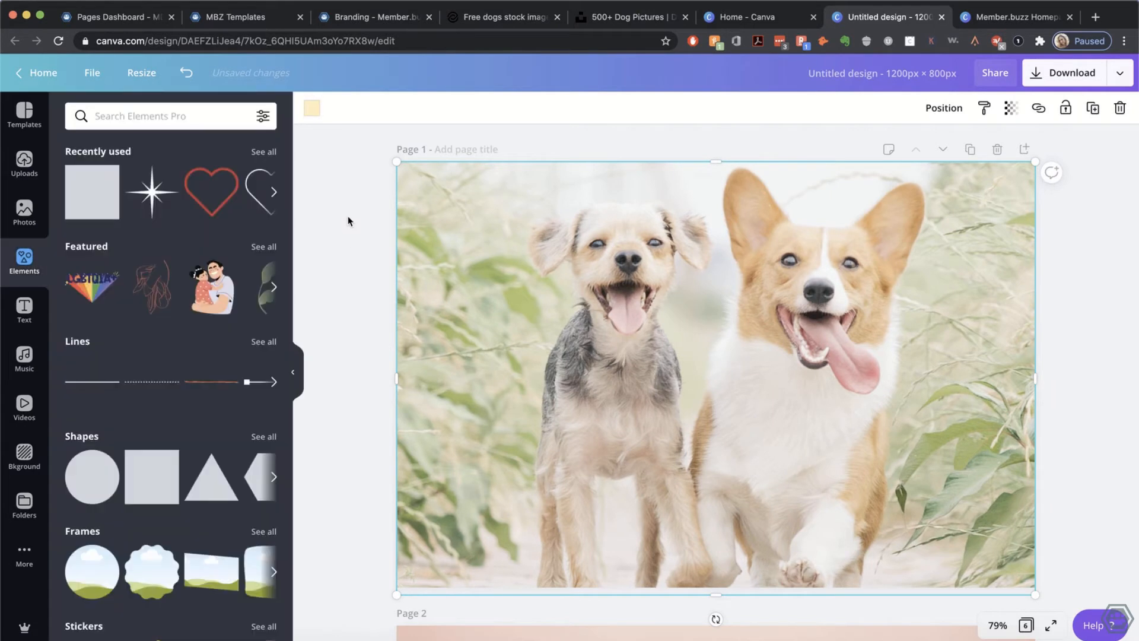
Step: Copy the pale yellow overlay from page 1 onto page 2 and align it to cover the whole photo
click(573, 300)
drag(574, 302, 562, 403)
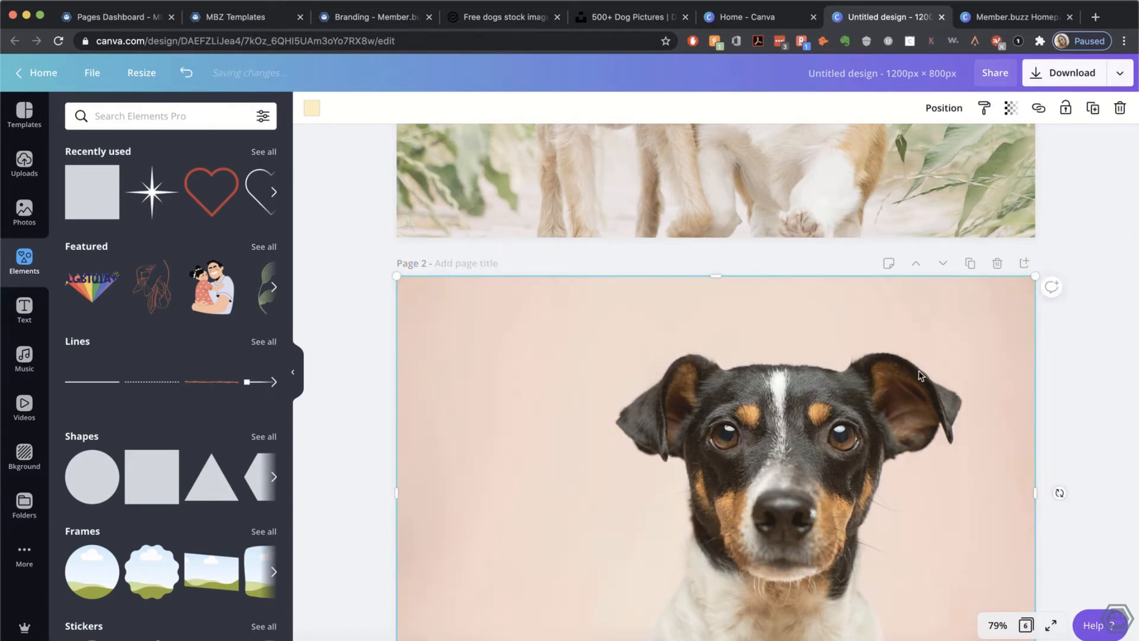
scroll(1066, 371, down, 5)
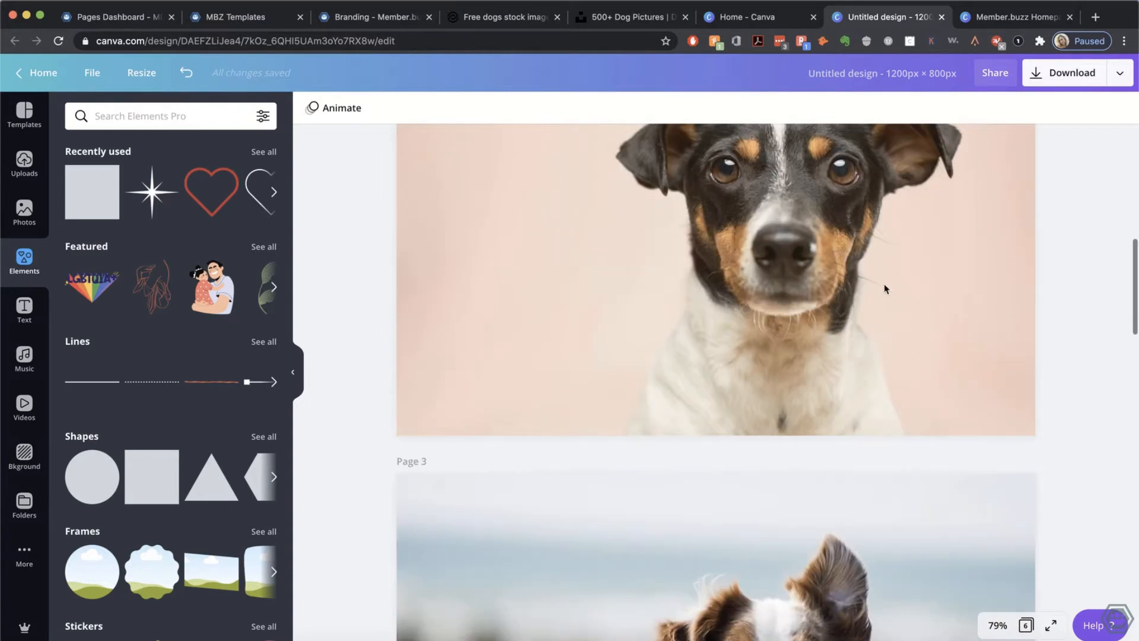
drag(862, 276, 834, 396)
scroll(856, 492, down, 2)
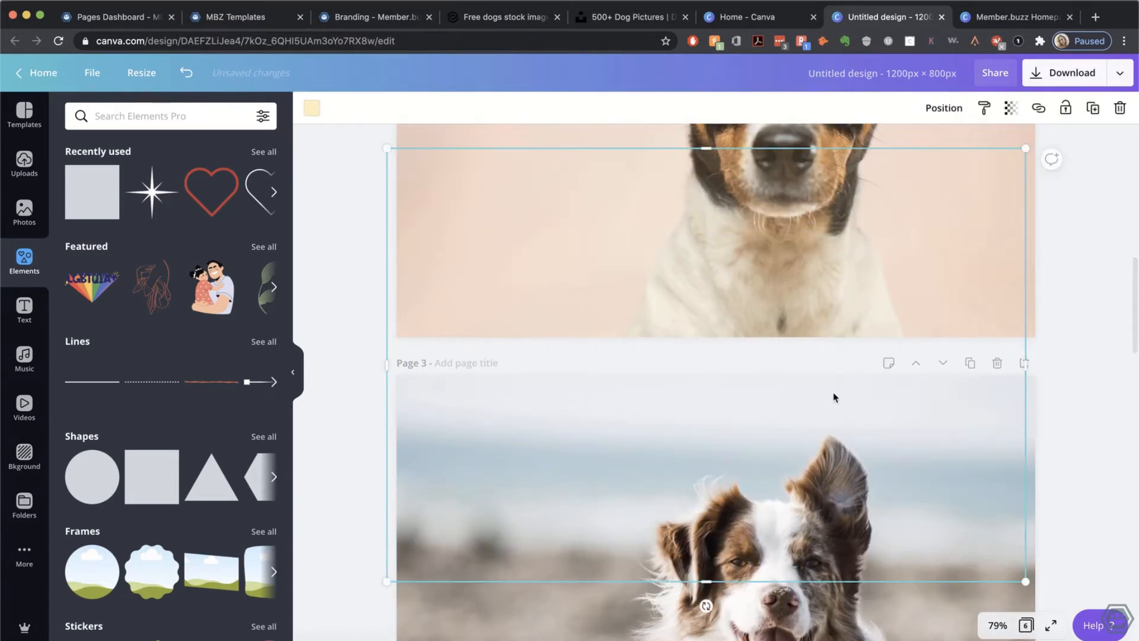
key(super+z)
scroll(834, 397, up, 2)
scroll(1059, 274, up, 2)
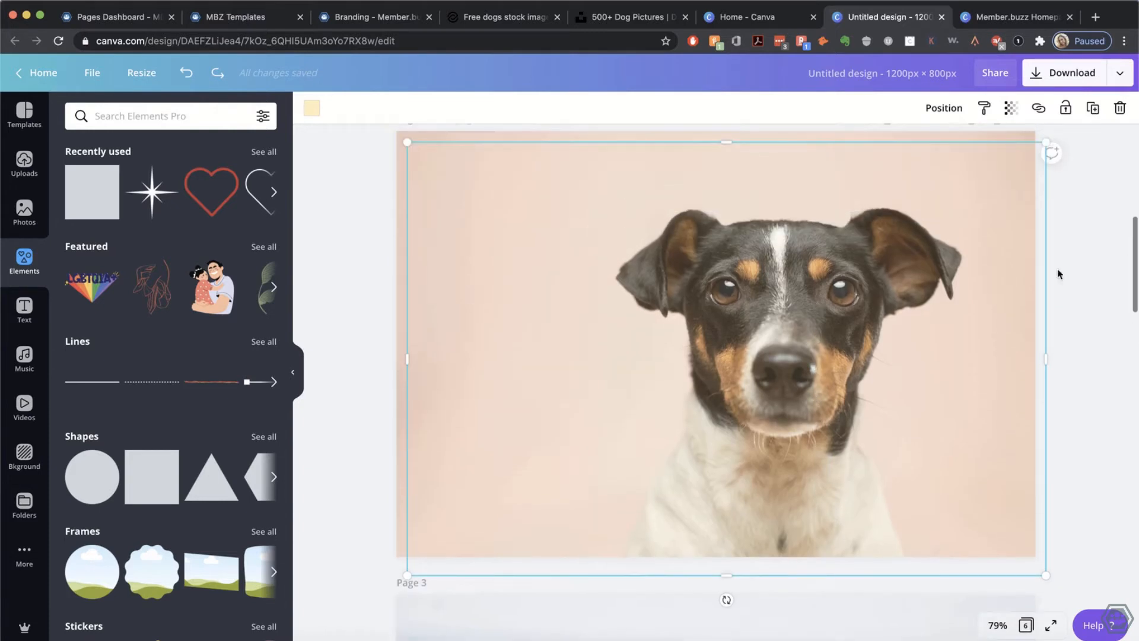
scroll(880, 255, up, 1)
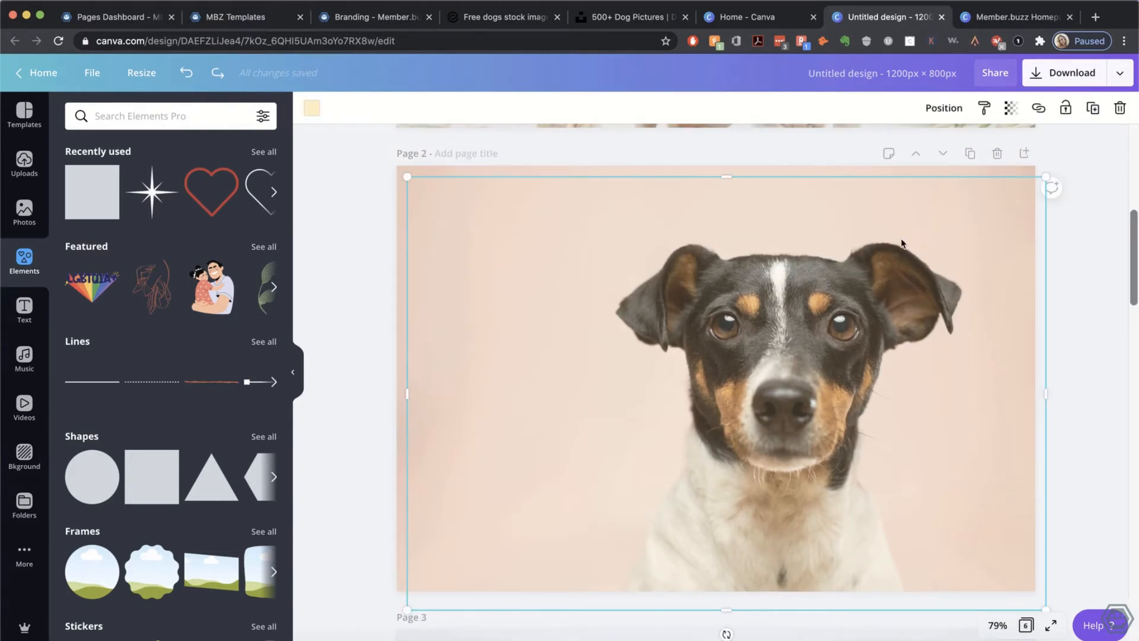
drag(894, 236, 888, 224)
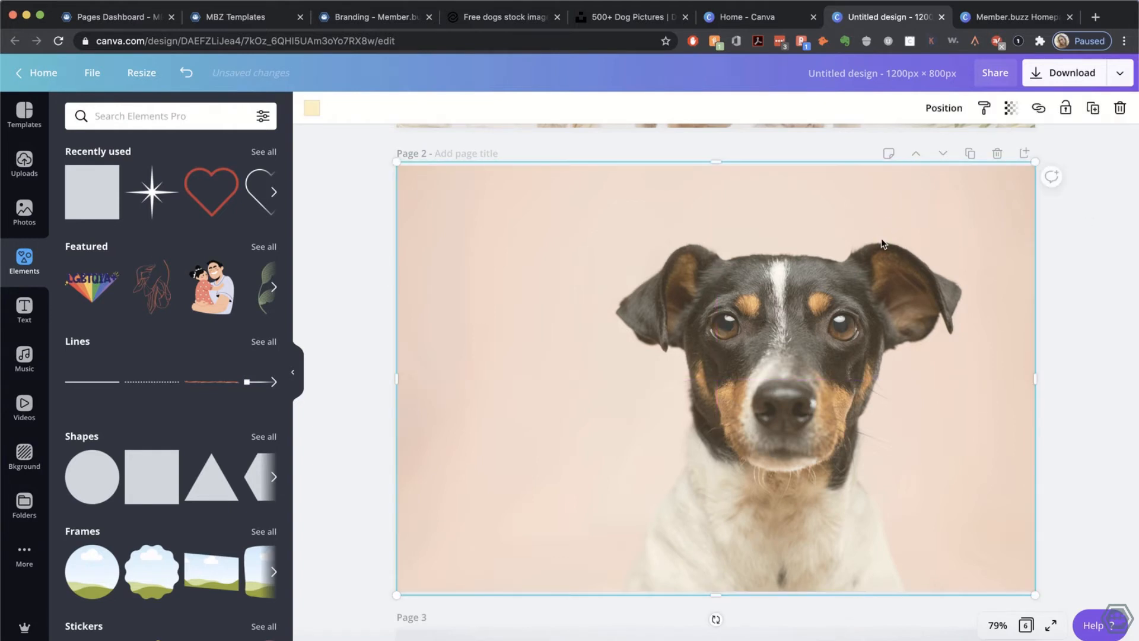
Step: Copy the pale yellow overlay onto page 3 and align it to cover the beach dog photo
scroll(881, 243, down, 5)
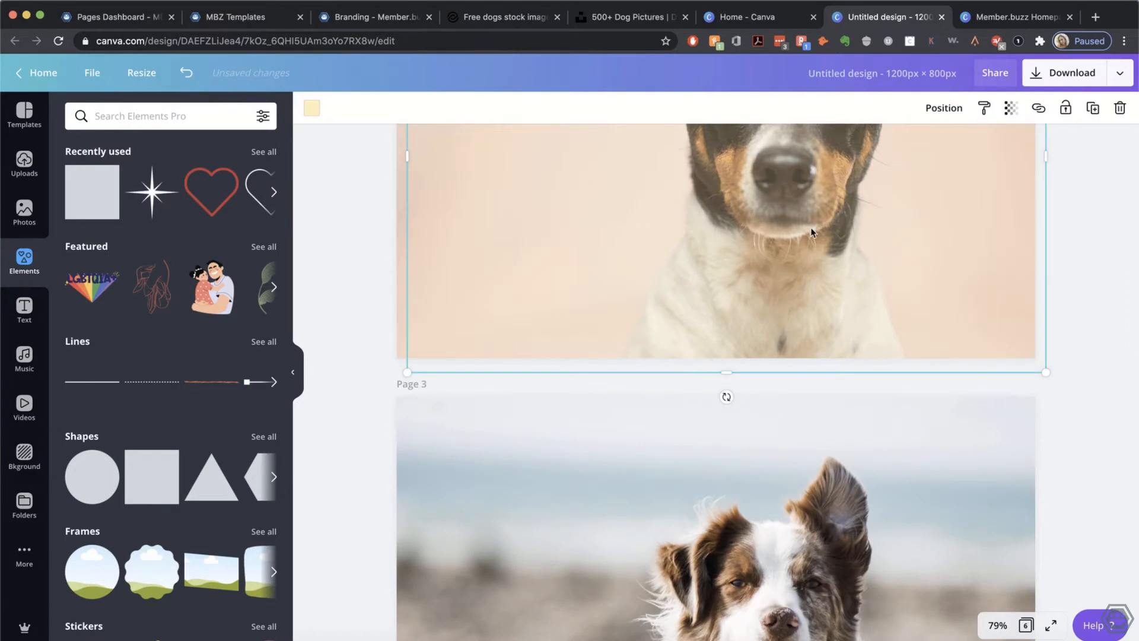
scroll(795, 422, down, 5)
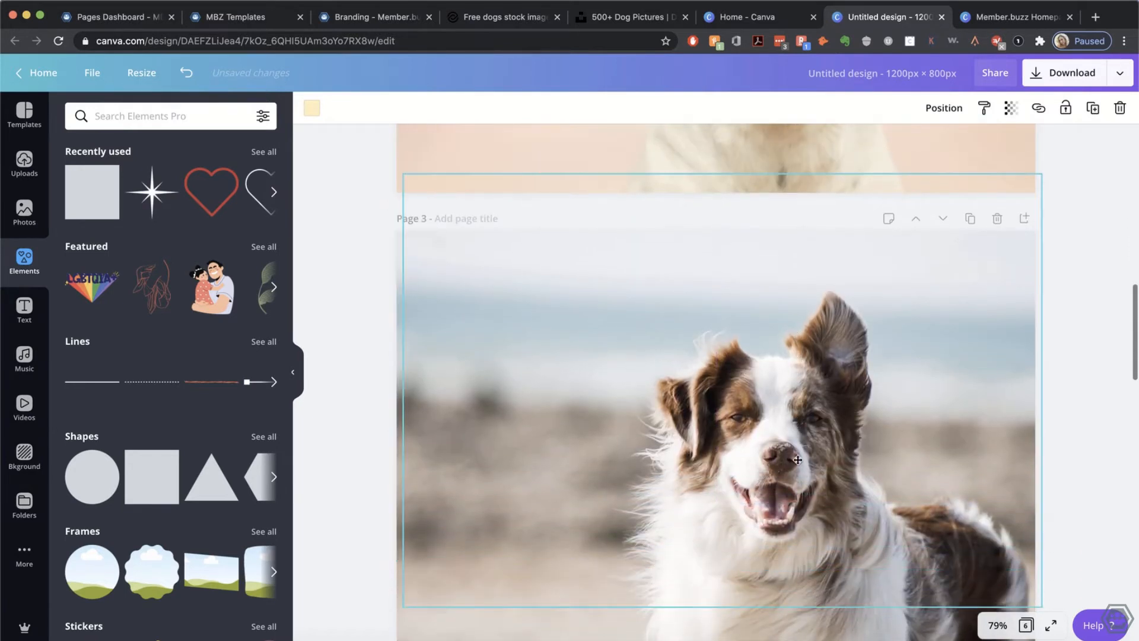
drag(798, 460, 852, 451)
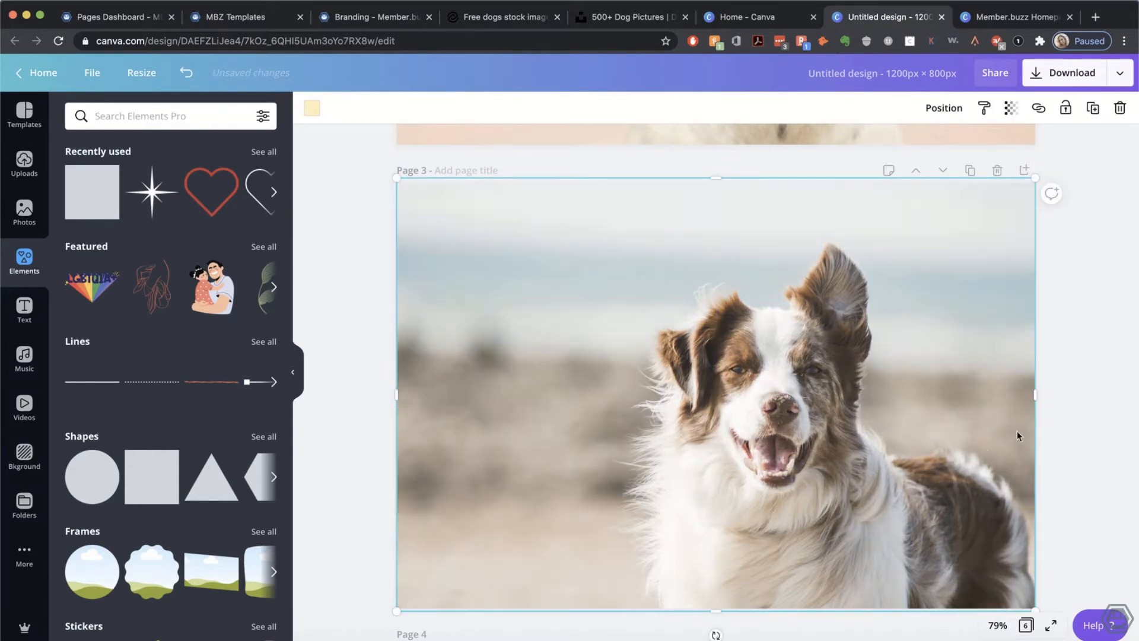
click(1095, 397)
scroll(1065, 366, up, 5)
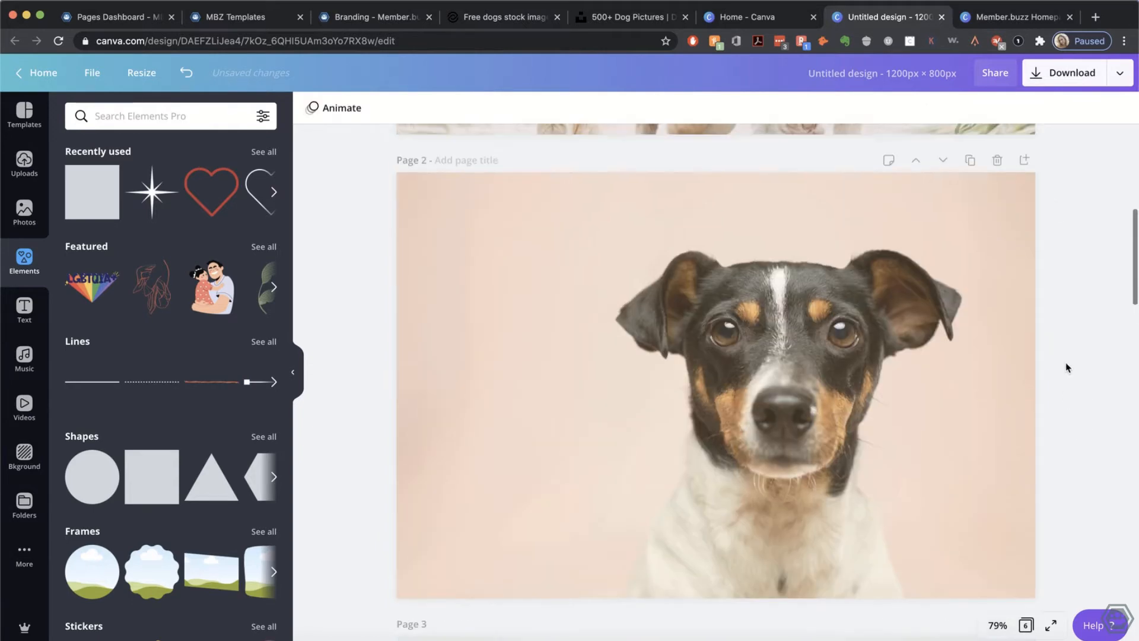
scroll(1066, 367, down, 7)
Step: Copy the pale yellow overlay onto page 4 and place it over the photo of the dog in its bed
click(830, 378)
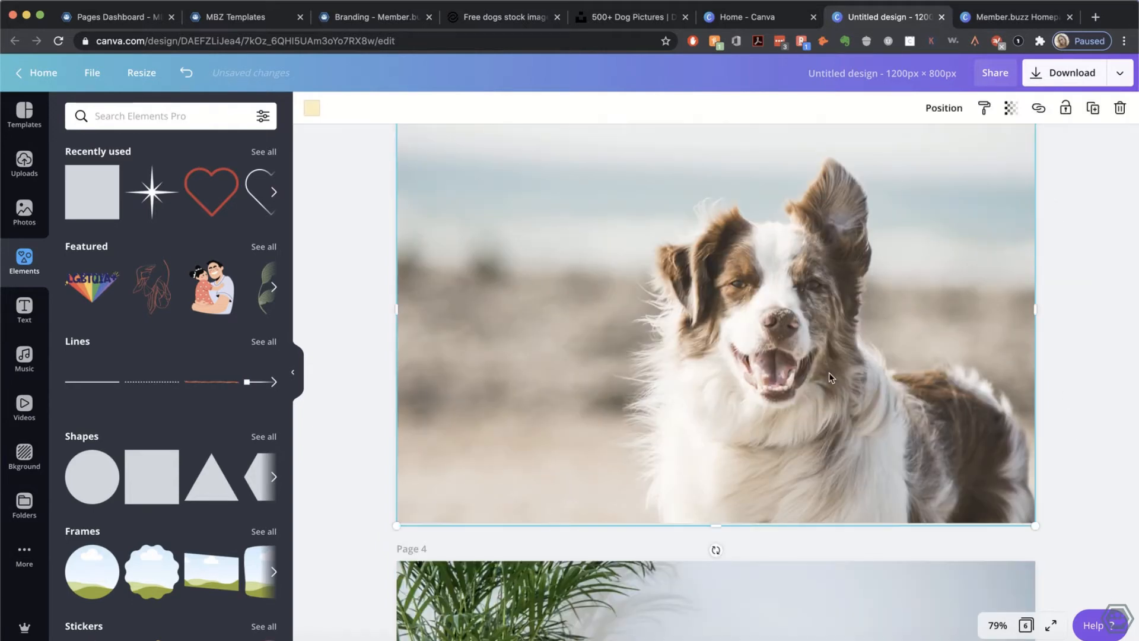
drag(800, 390, 799, 465)
scroll(795, 465, down, 5)
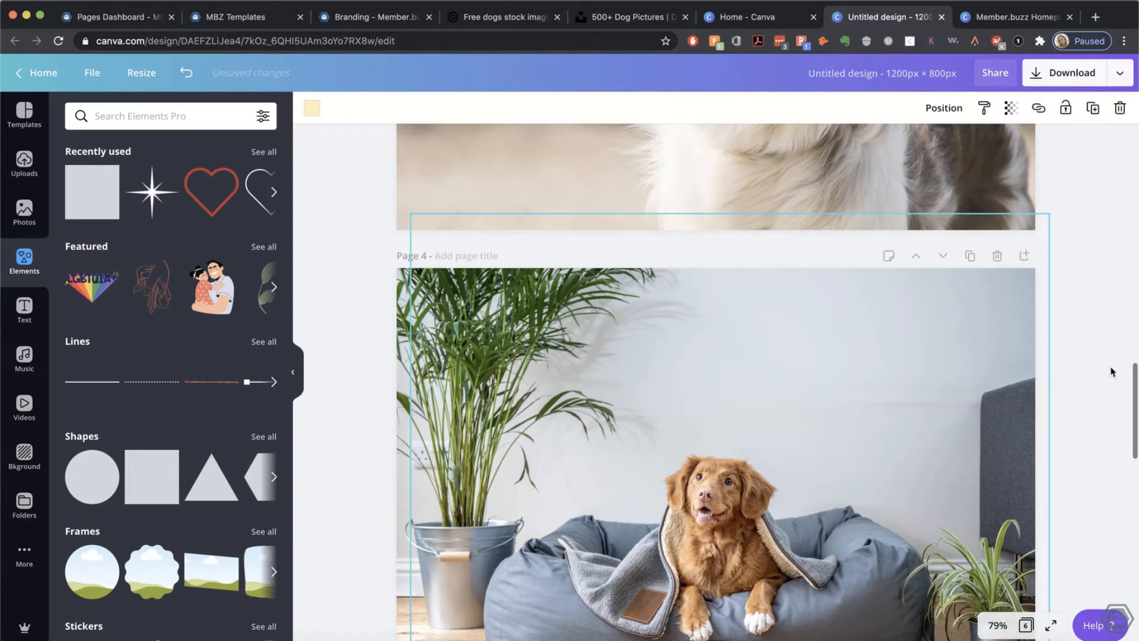
Step: Copy the pale yellow overlay onto pages 5 and 6 and align it to cover each photo
scroll(795, 442, down, 5)
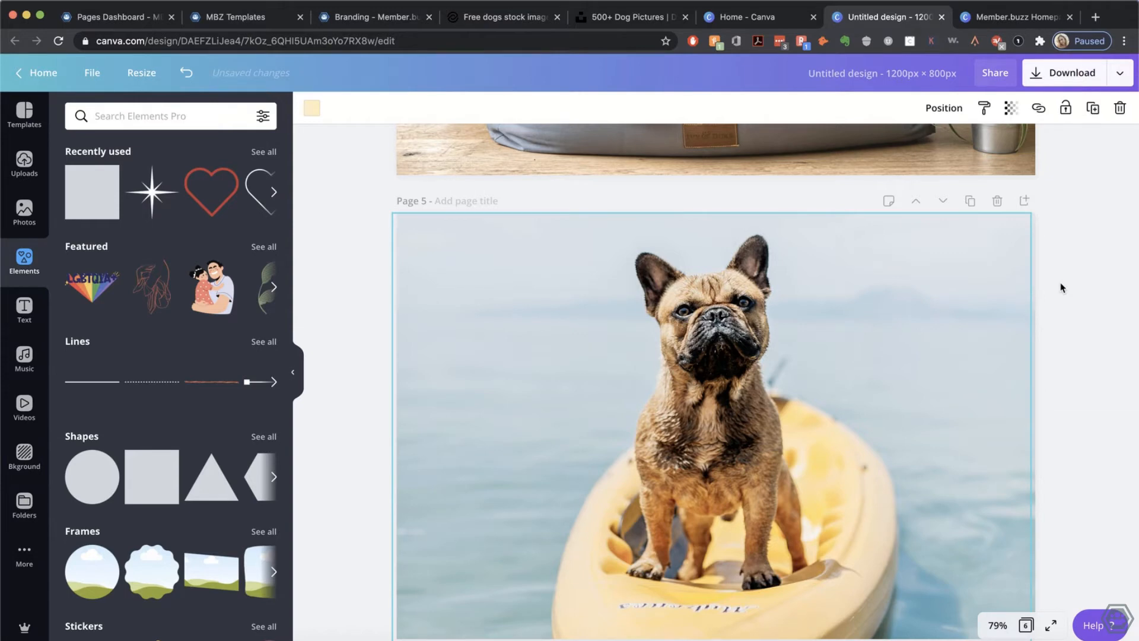
scroll(834, 396, down, 1)
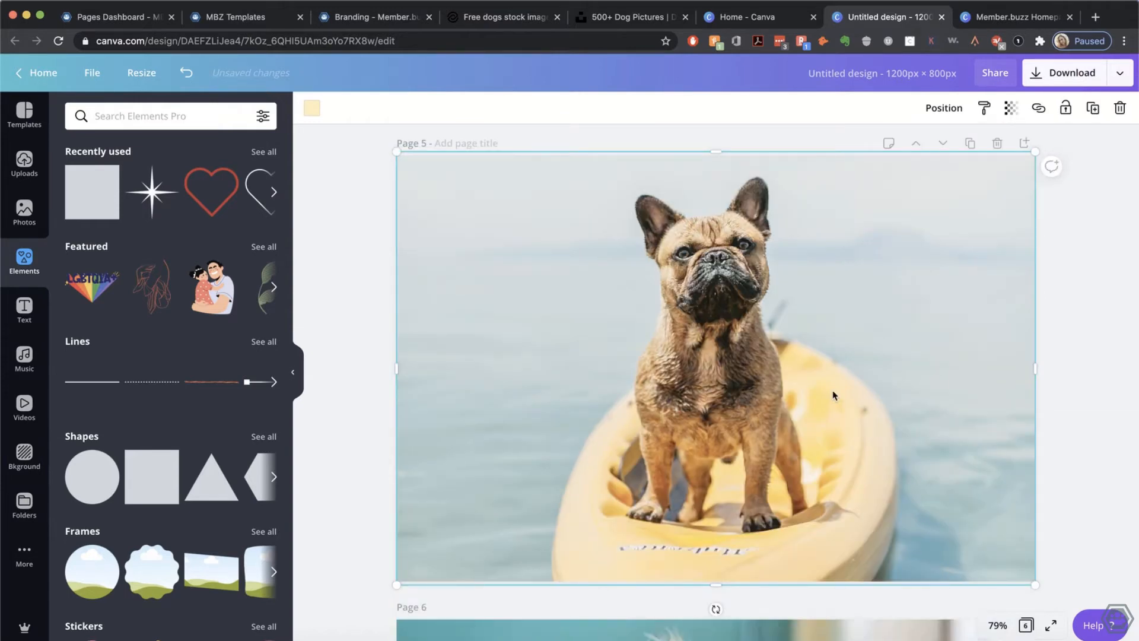
scroll(833, 395, down, 4)
scroll(834, 396, down, 4)
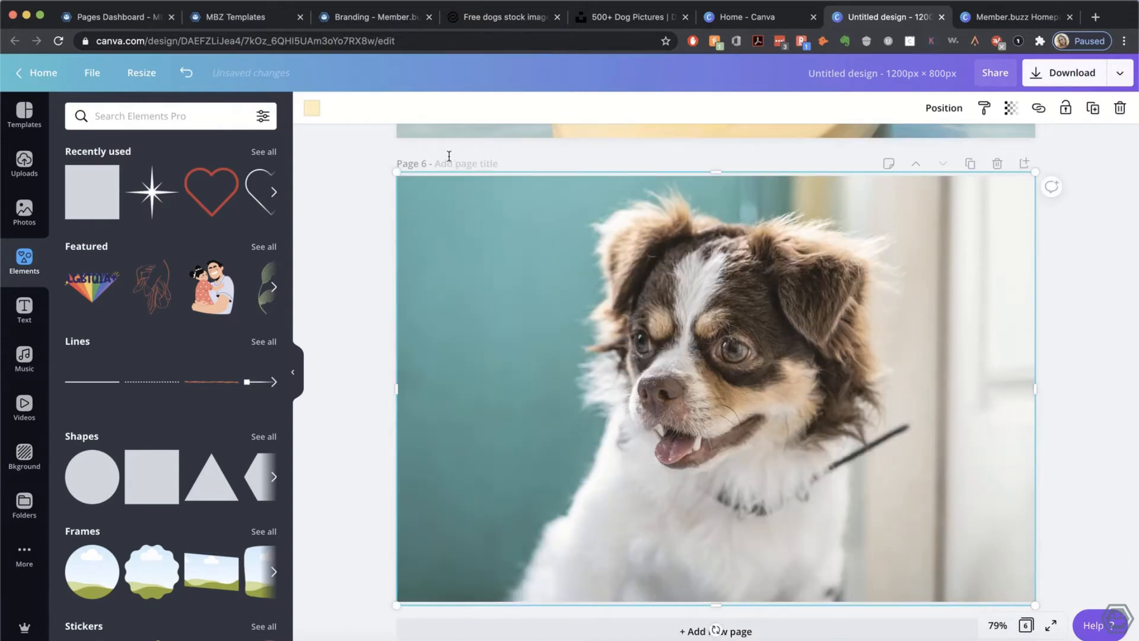
Step: Set the transparency of the overlay on page 6 to 20
click(1010, 108)
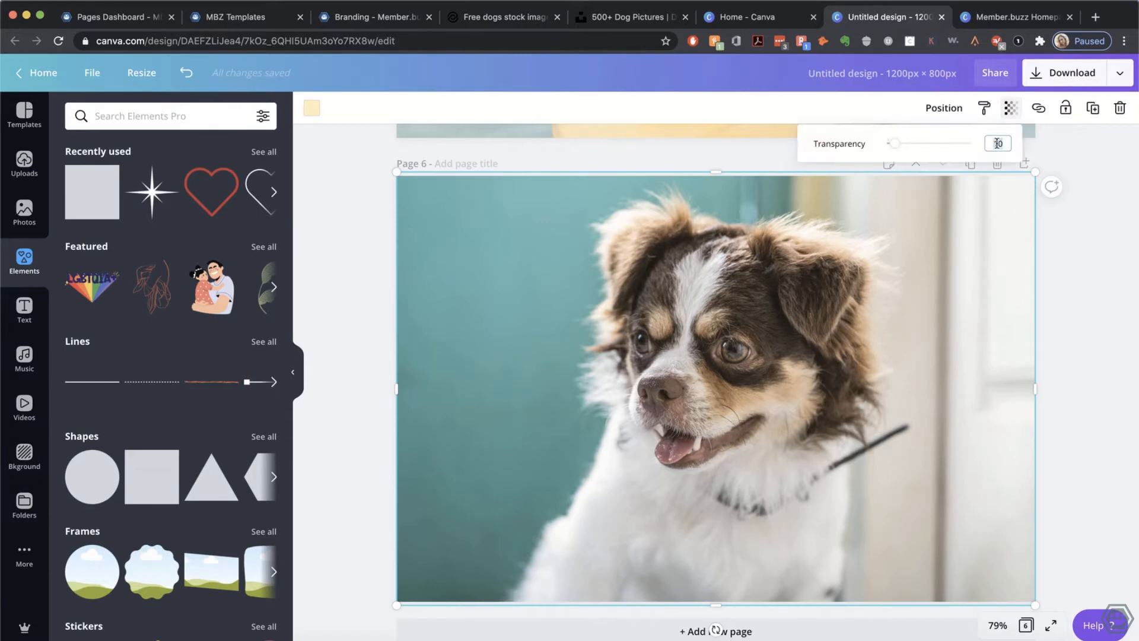
text(20)
key(Return)
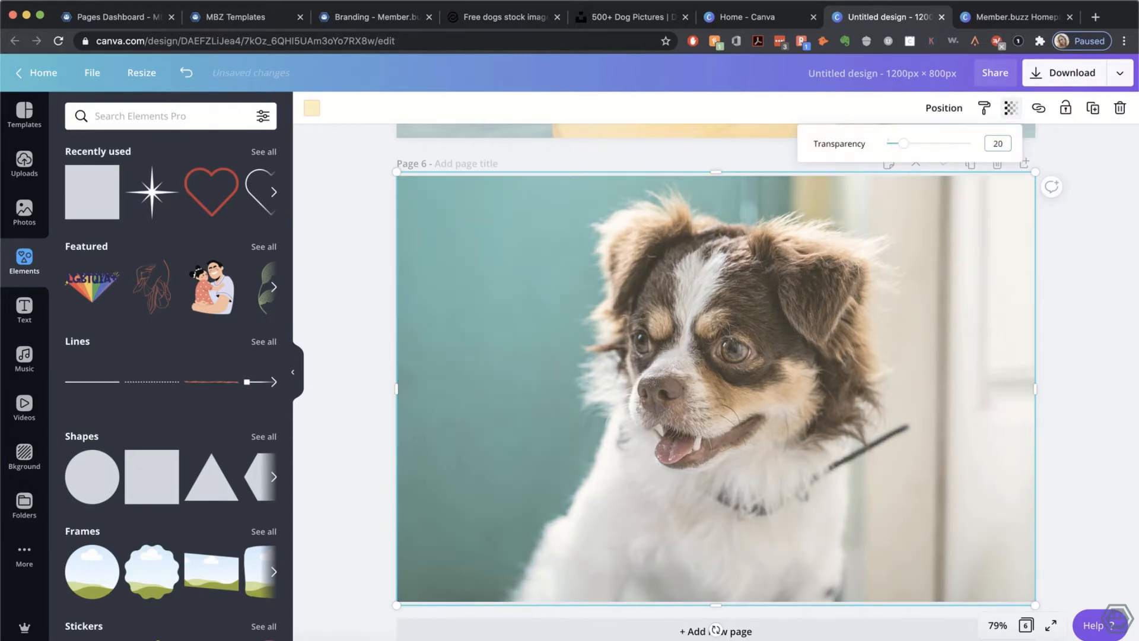
click(1081, 262)
Step: Set the transparency of the overlay on page 5's kayak dog photo to 20
scroll(1009, 256, up, 7)
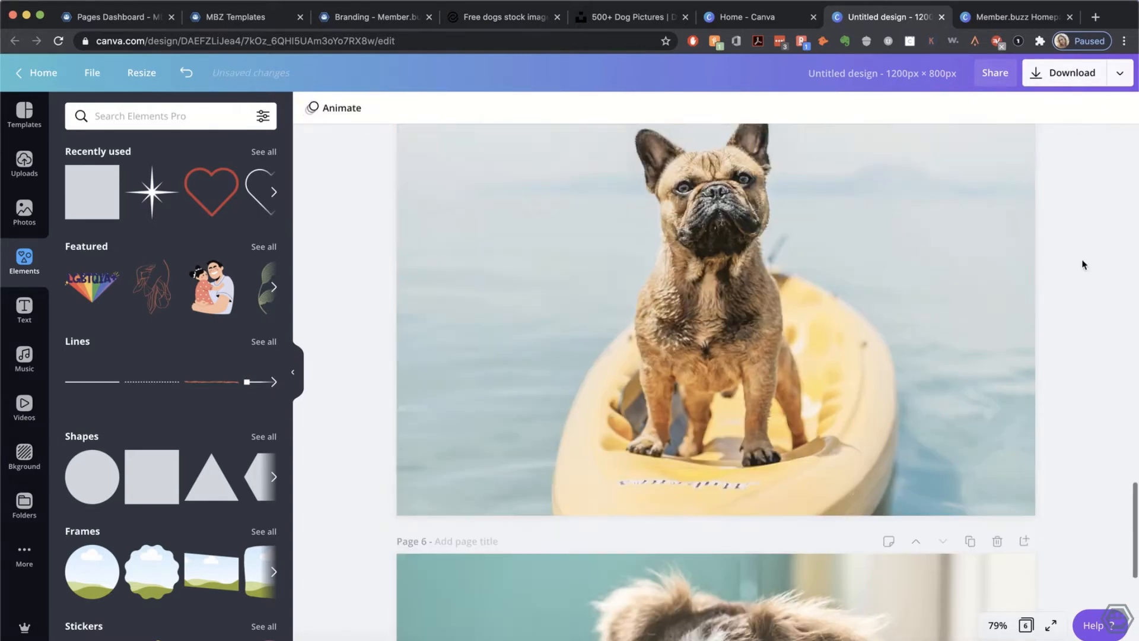
click(938, 252)
click(1010, 107)
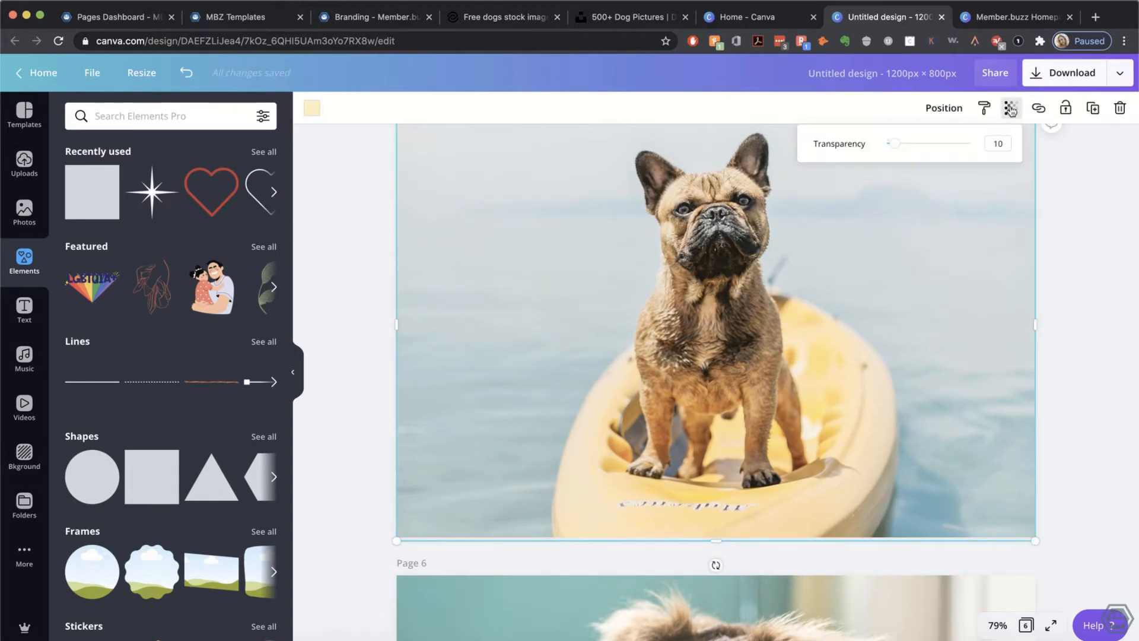
text(20)
key(Return)
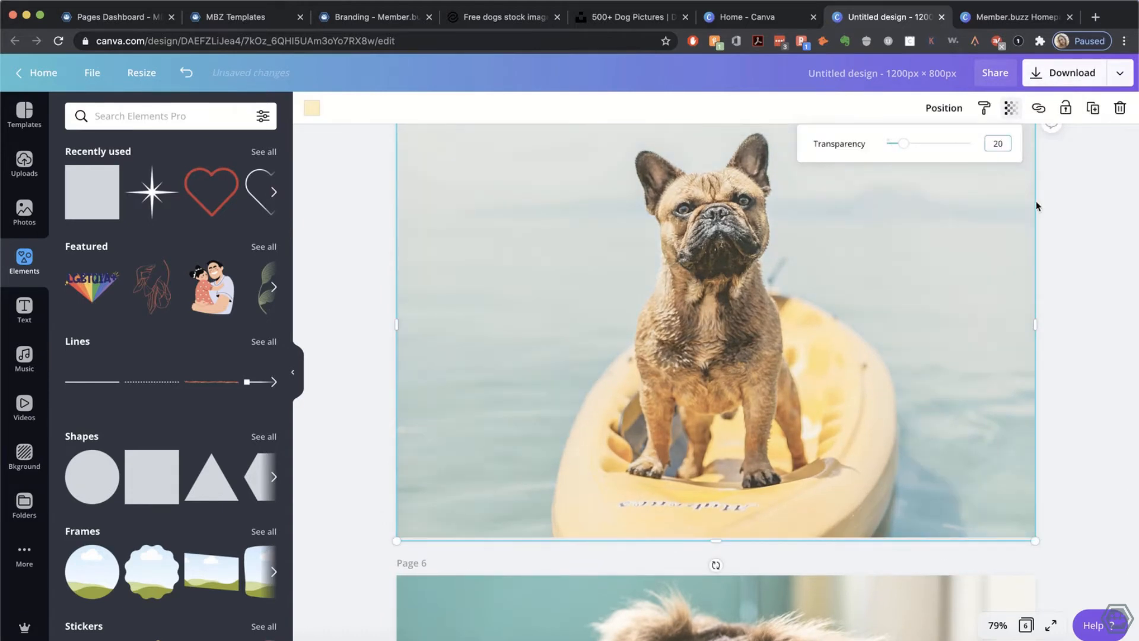
click(1084, 282)
Step: Set the transparency of the overlay on page 4's dog bed photo to 20
scroll(1044, 284, up, 5)
click(860, 256)
scroll(860, 257, up, 3)
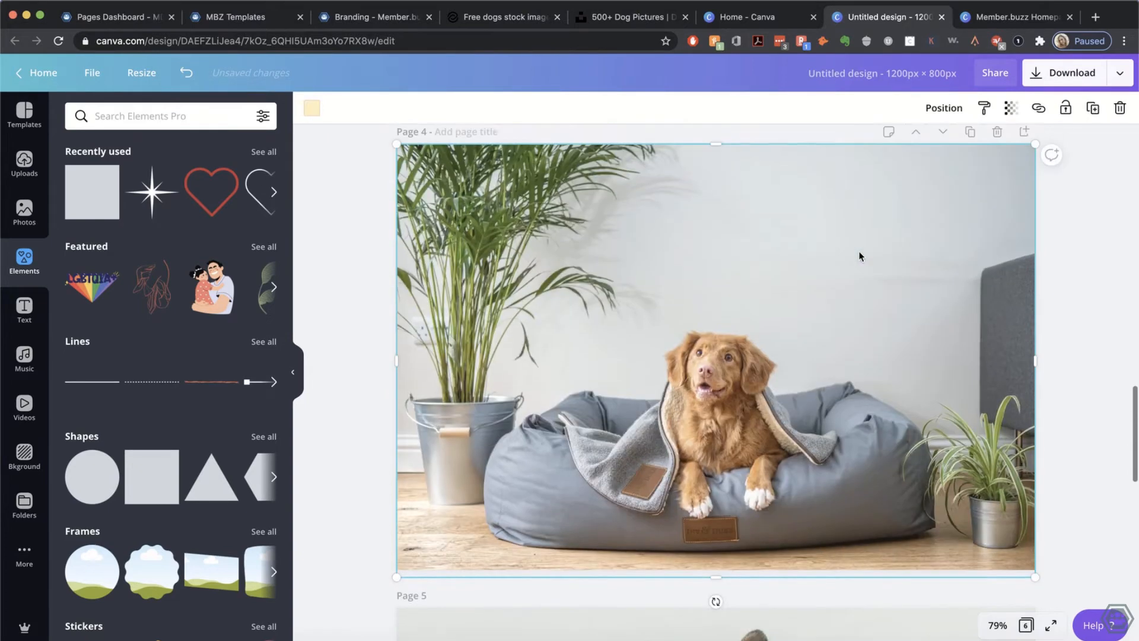
click(1010, 108)
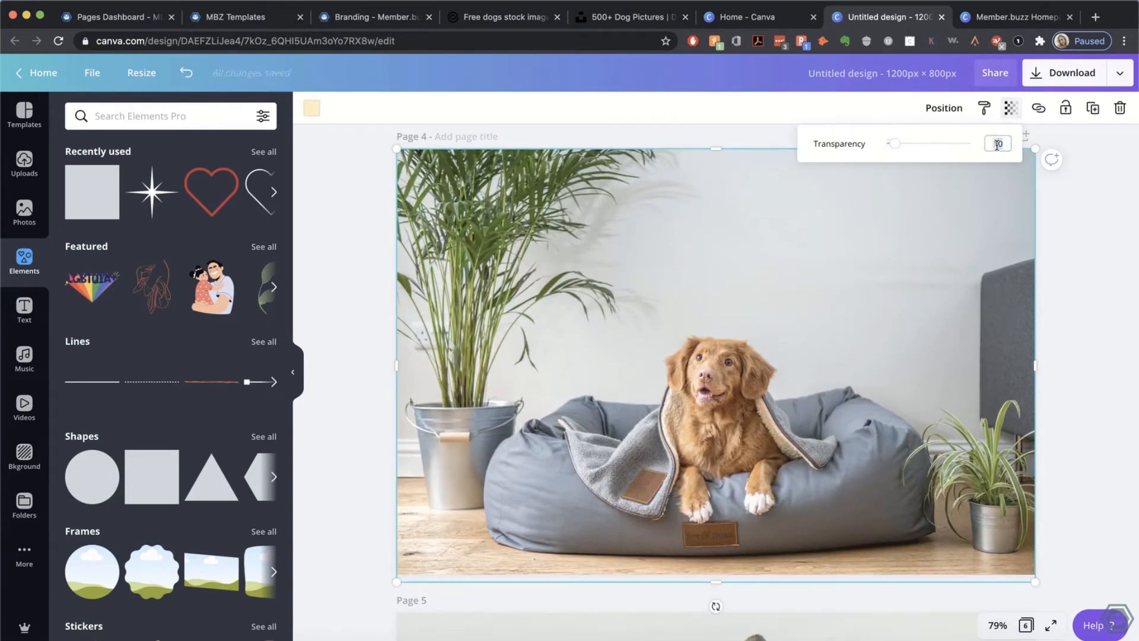
text(20)
key(Return)
click(1090, 252)
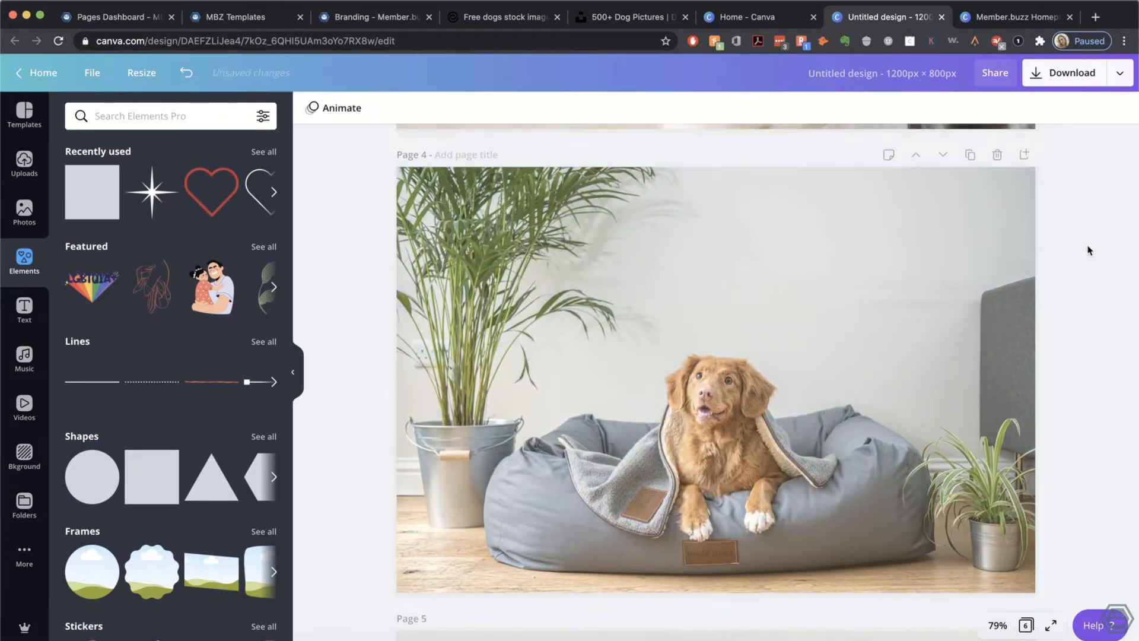
Step: Set the transparency of the overlay on page 3's beach dog photo to 20
scroll(1088, 247, up, 5)
click(814, 267)
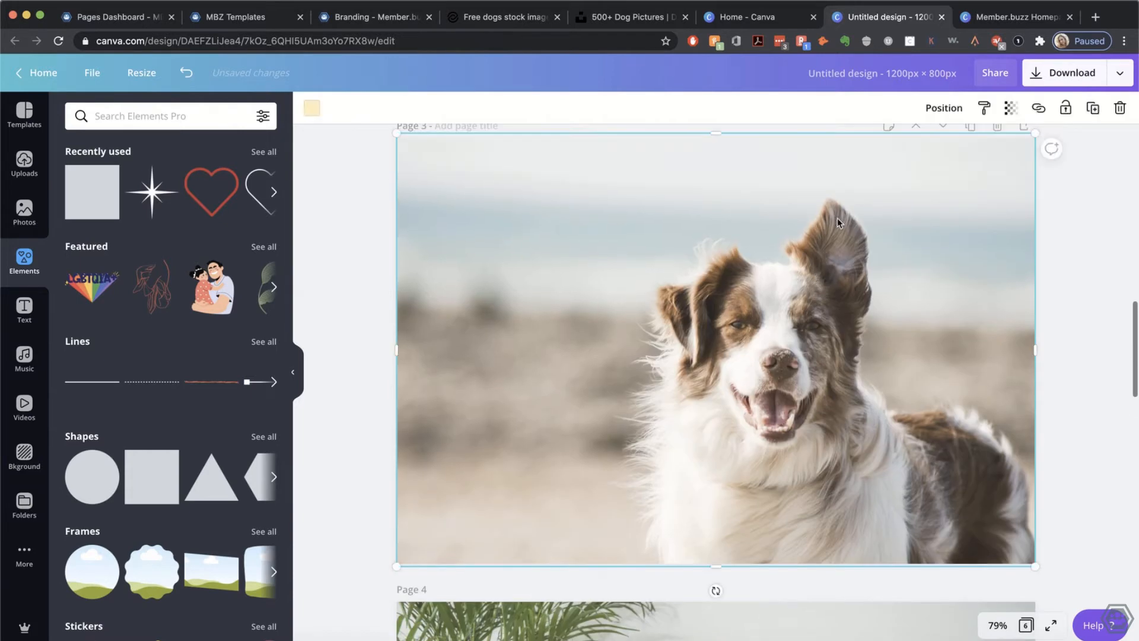
click(1010, 108)
click(1004, 145)
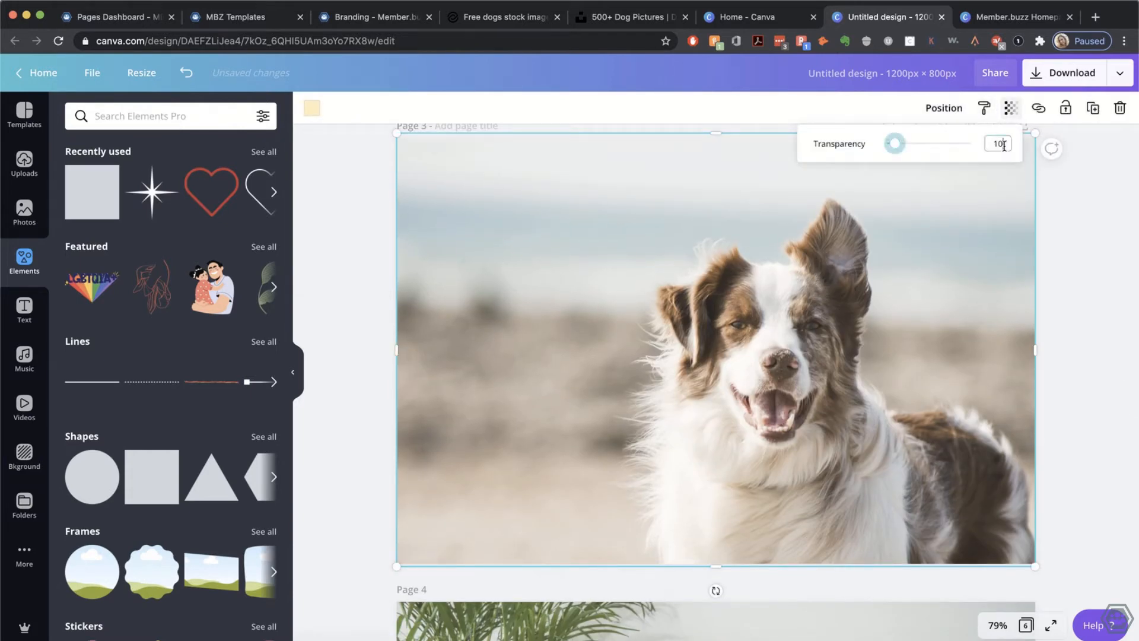
text(20)
click(1061, 242)
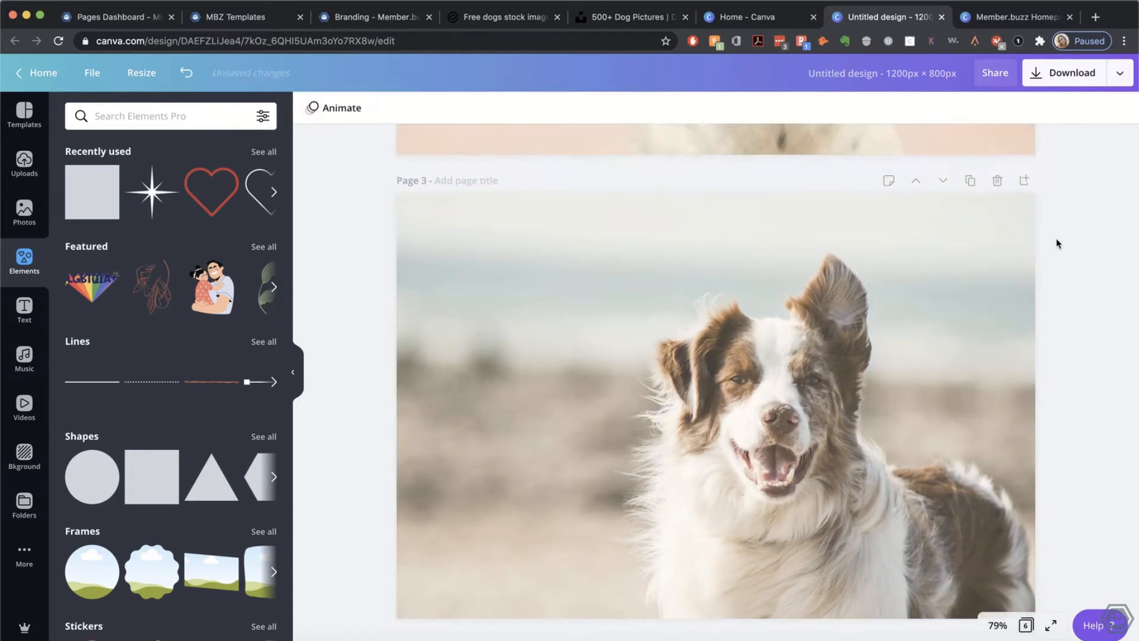
Step: Set the transparency of the overlay on page 2's black-and-tan dog photo to 20
scroll(984, 247, up, 5)
click(859, 285)
scroll(871, 272, up, 3)
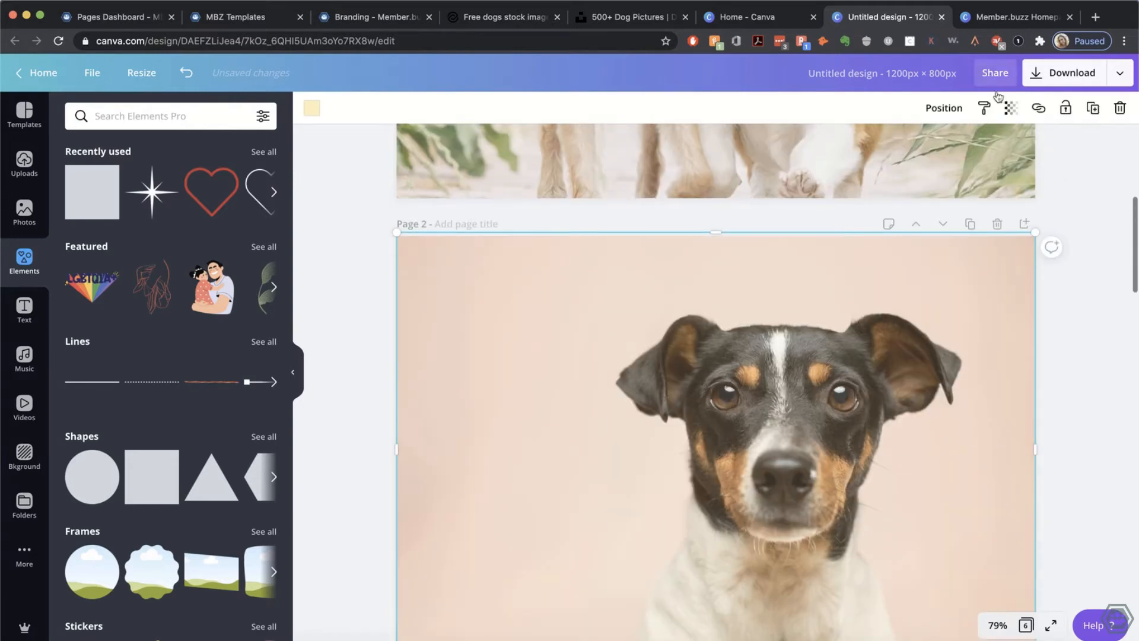
click(1010, 107)
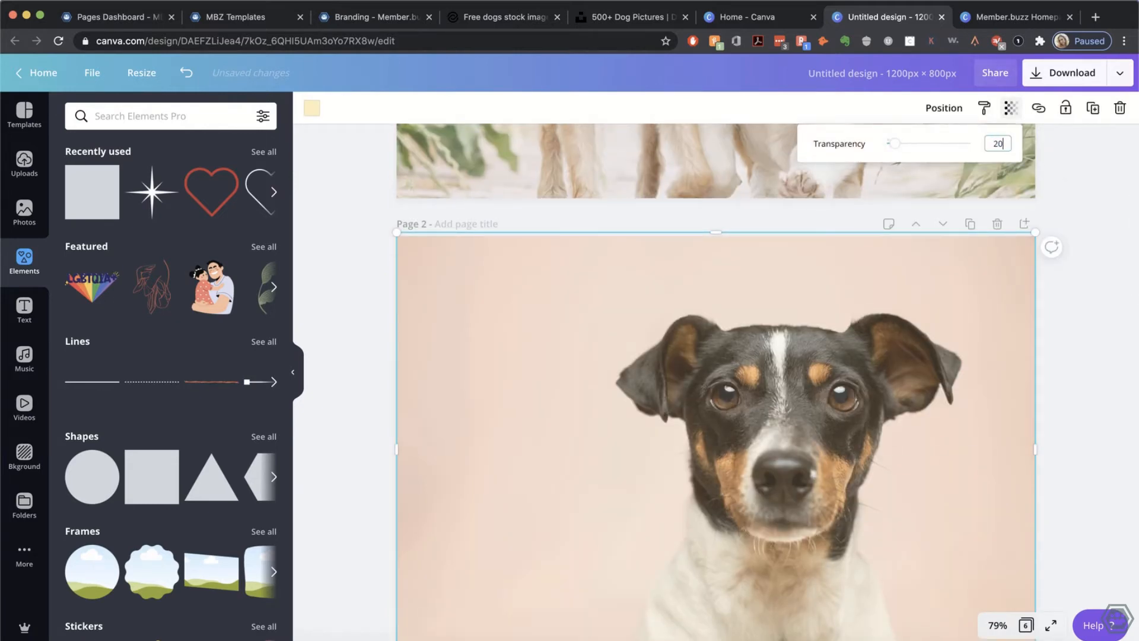
click(1068, 376)
Step: Set the transparency of the overlay on page 1's two-dog photo to 20
scroll(1068, 377, up, 5)
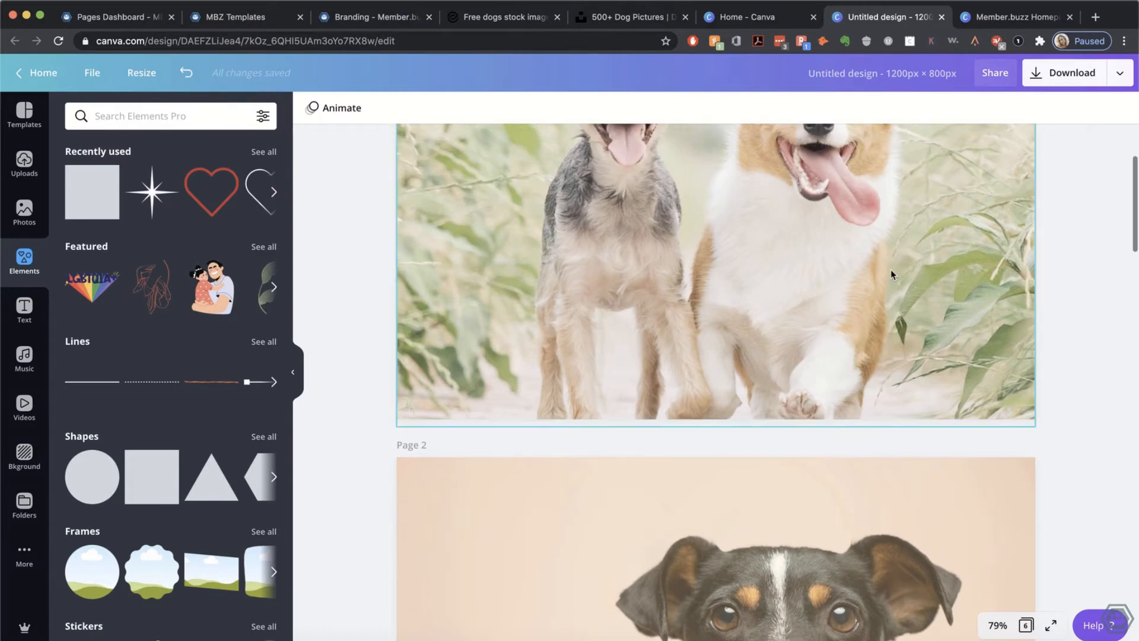
click(892, 274)
scroll(891, 275, up, 3)
click(1009, 106)
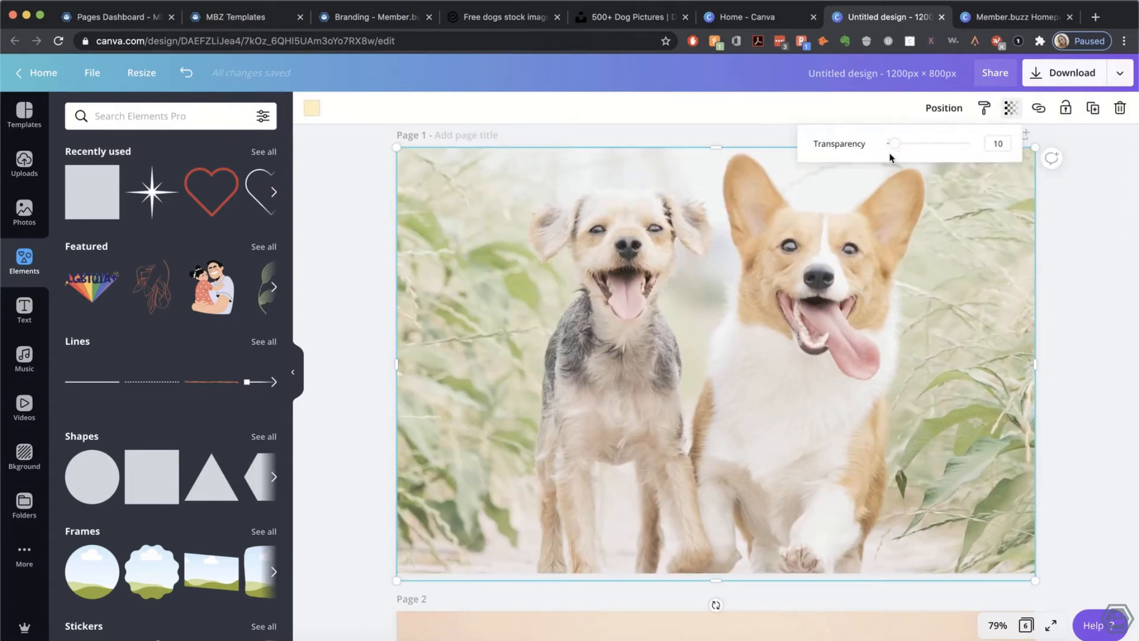
text(20)
key(Return)
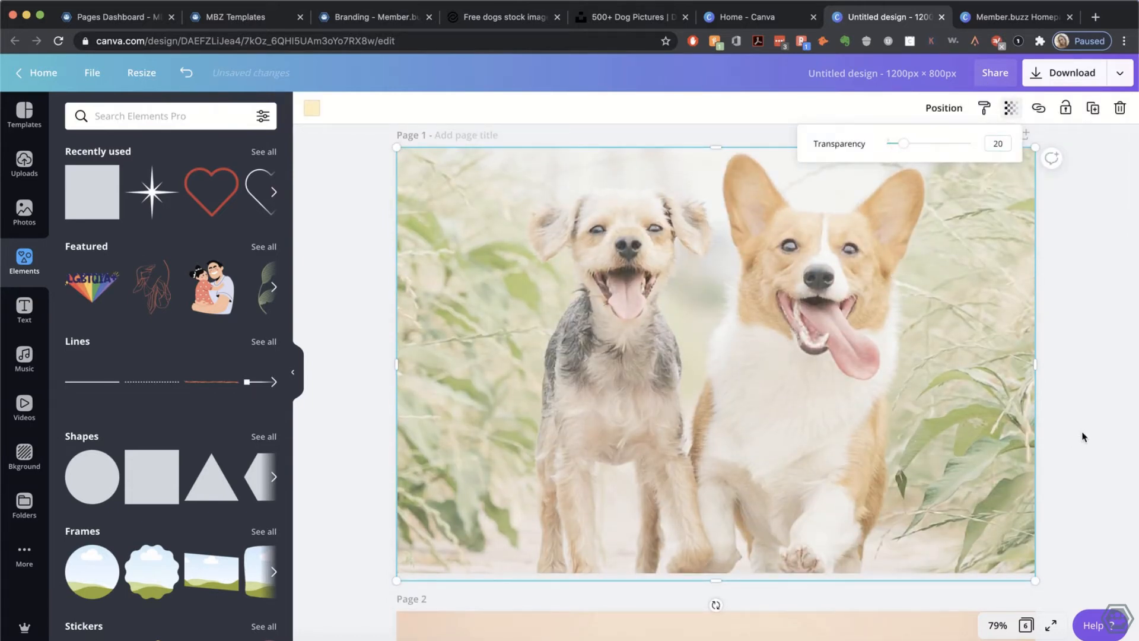
click(1082, 296)
Step: Download all six pages as PNG files at 2x size, 2400 x 1600 px
scroll(1083, 298, down, 20)
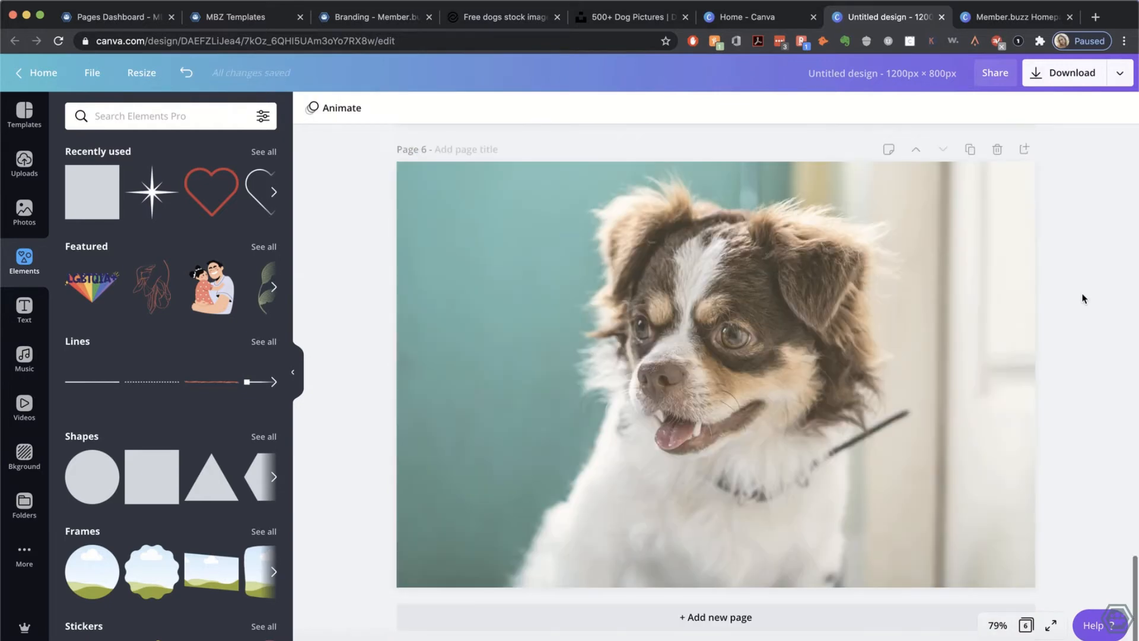
scroll(1083, 299, up, 20)
click(1071, 73)
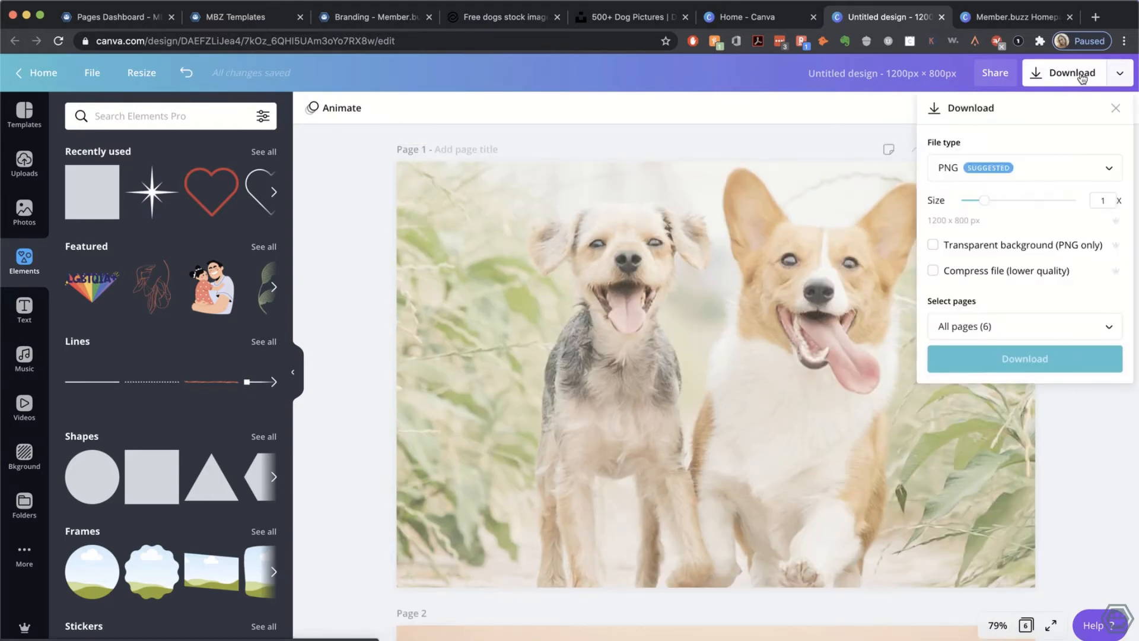
drag(984, 200, 1039, 204)
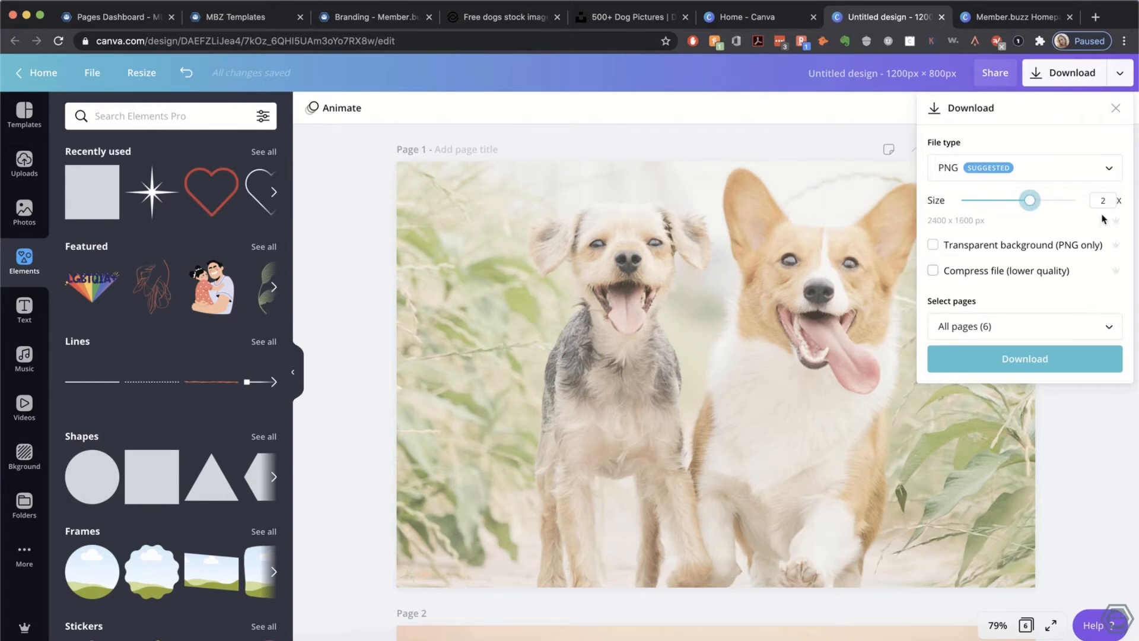
click(999, 361)
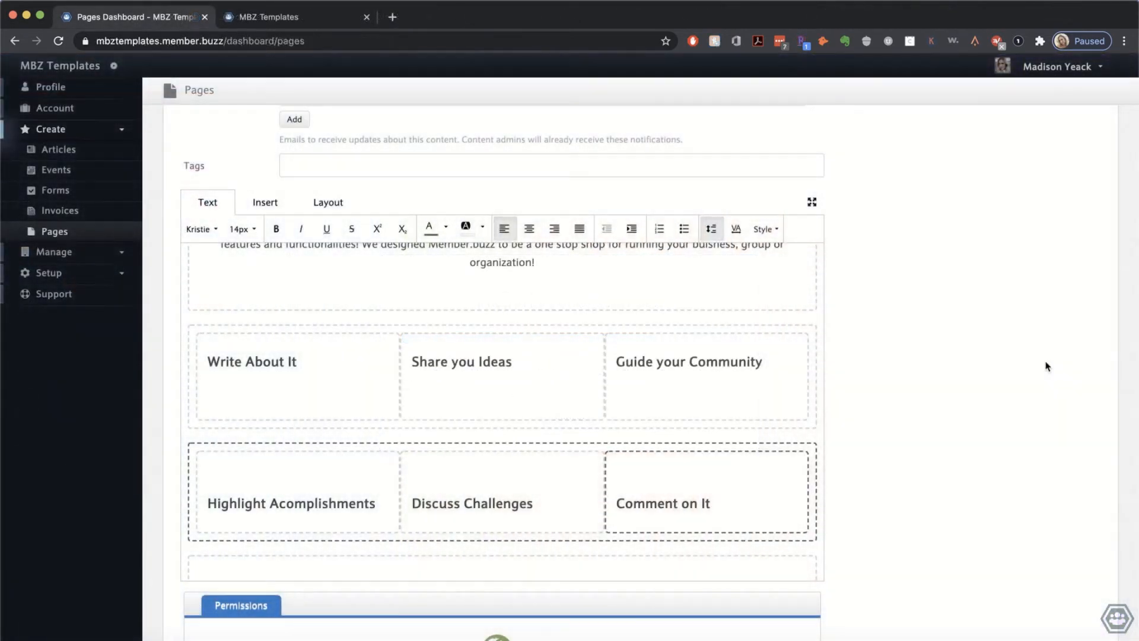
Step: In the Member.buzz page editor, add blank space above the "Write About It" heading in the first article column
scroll(829, 347, down, 2)
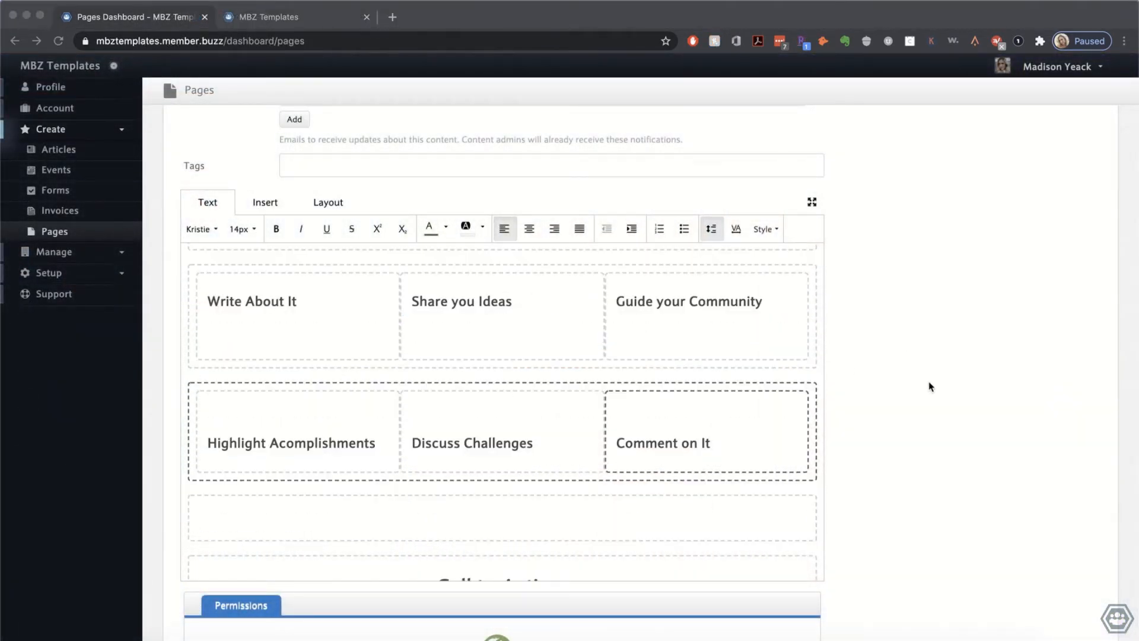
click(252, 309)
click(206, 293)
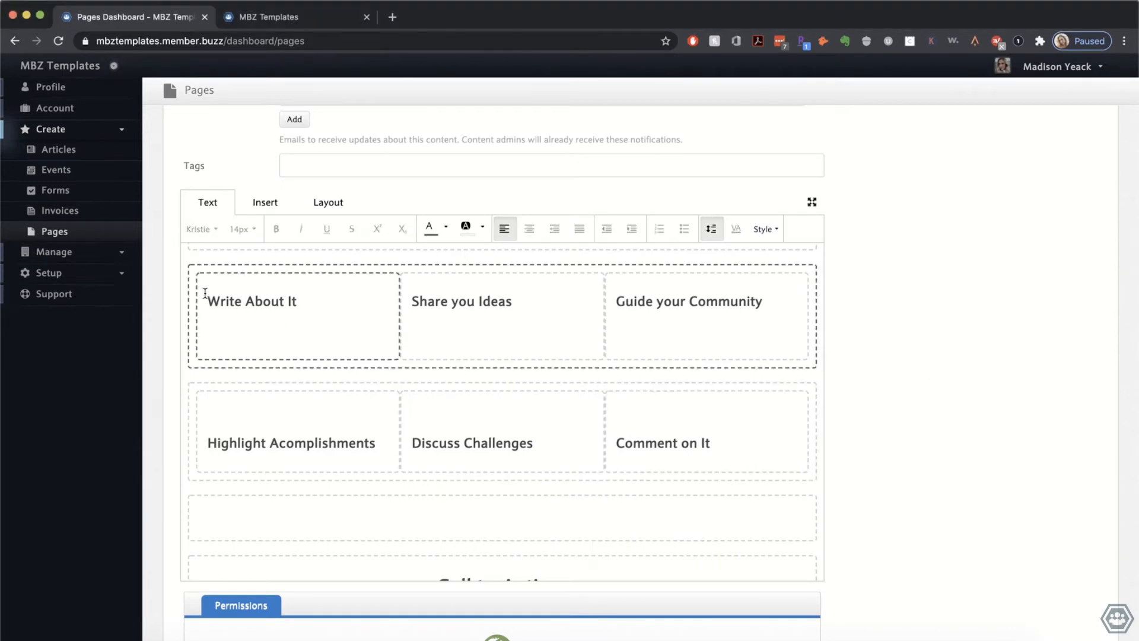
key(Return)
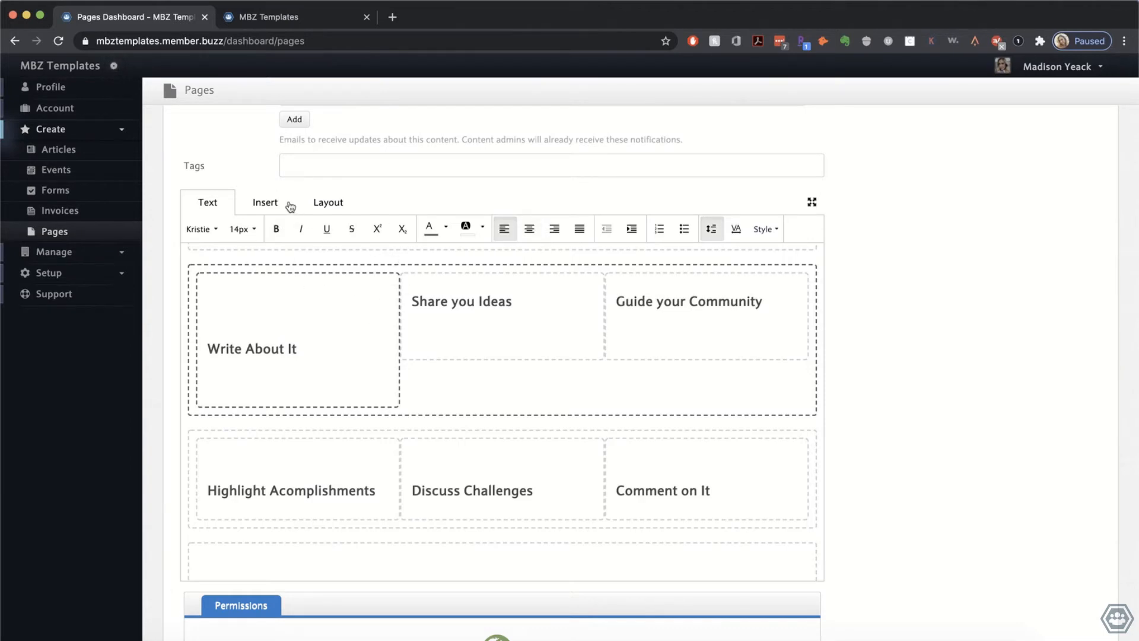
Step: Upload 1.png through 6.png from the Untitled design folder to the image library and insert 1.png above the "Write About It" heading
click(266, 202)
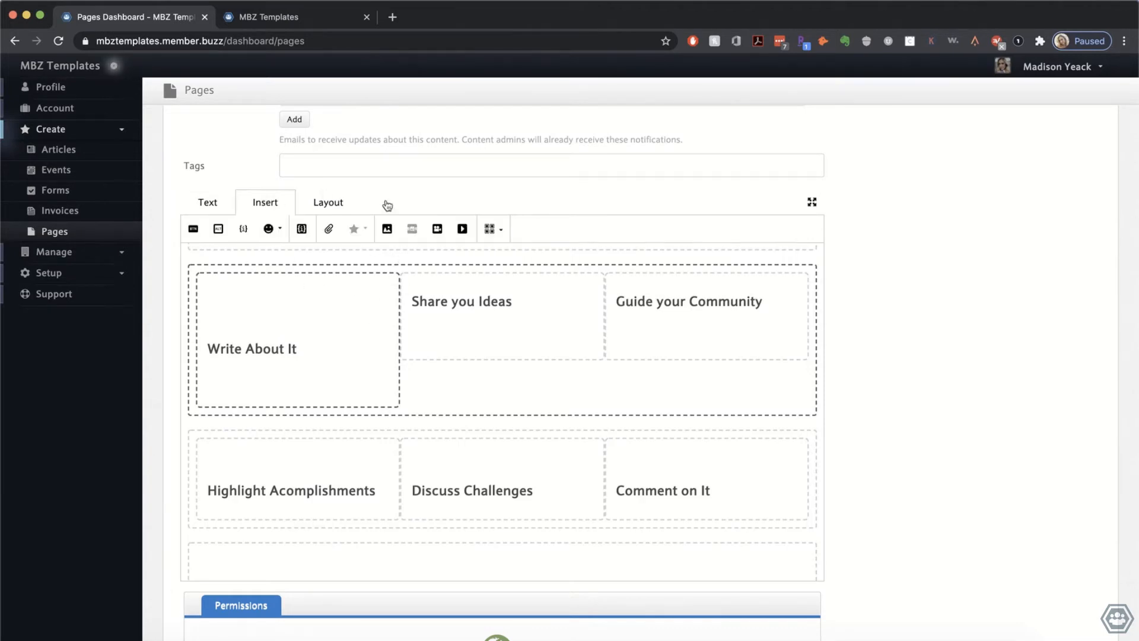
click(383, 232)
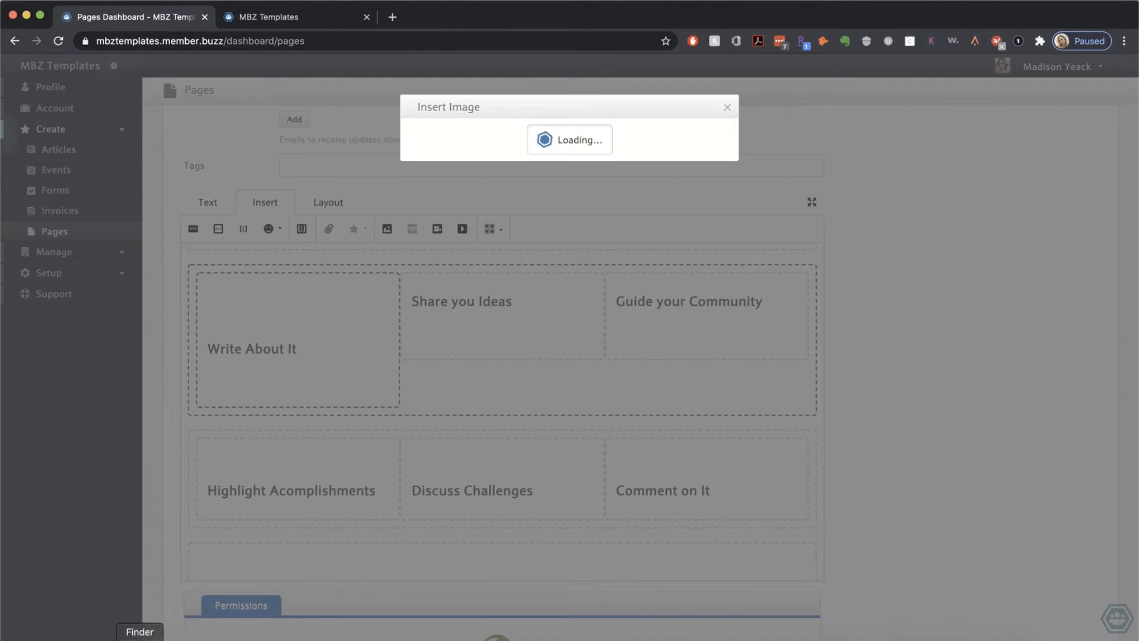
click(140, 639)
double_click(646, 307)
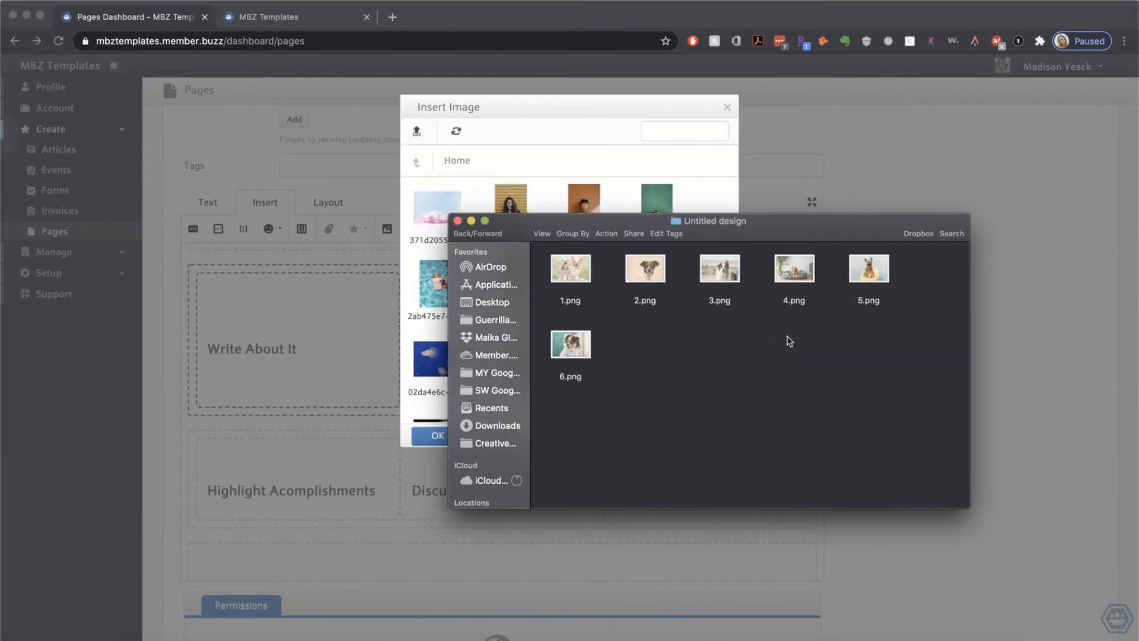
drag(552, 284, 867, 382)
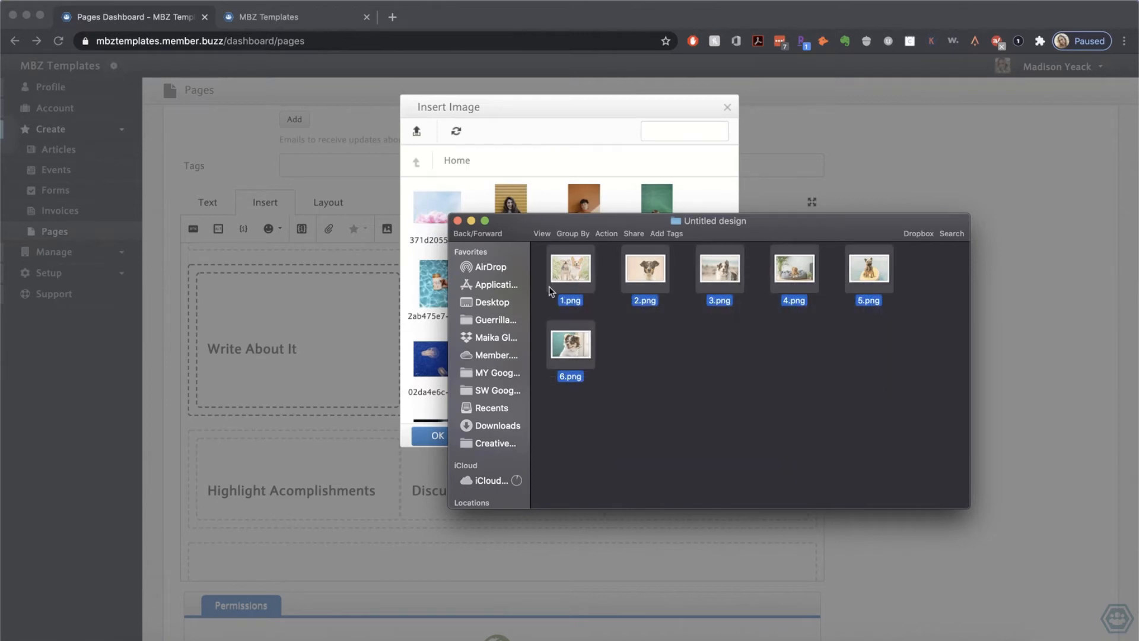
drag(530, 209, 680, 200)
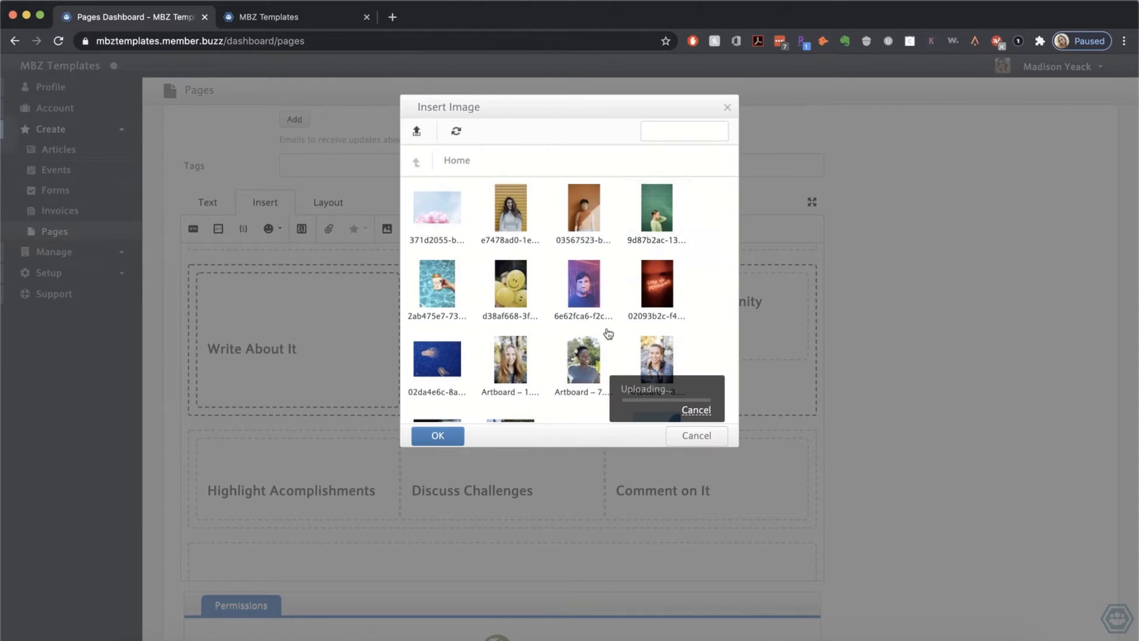
scroll(607, 332, down, 10)
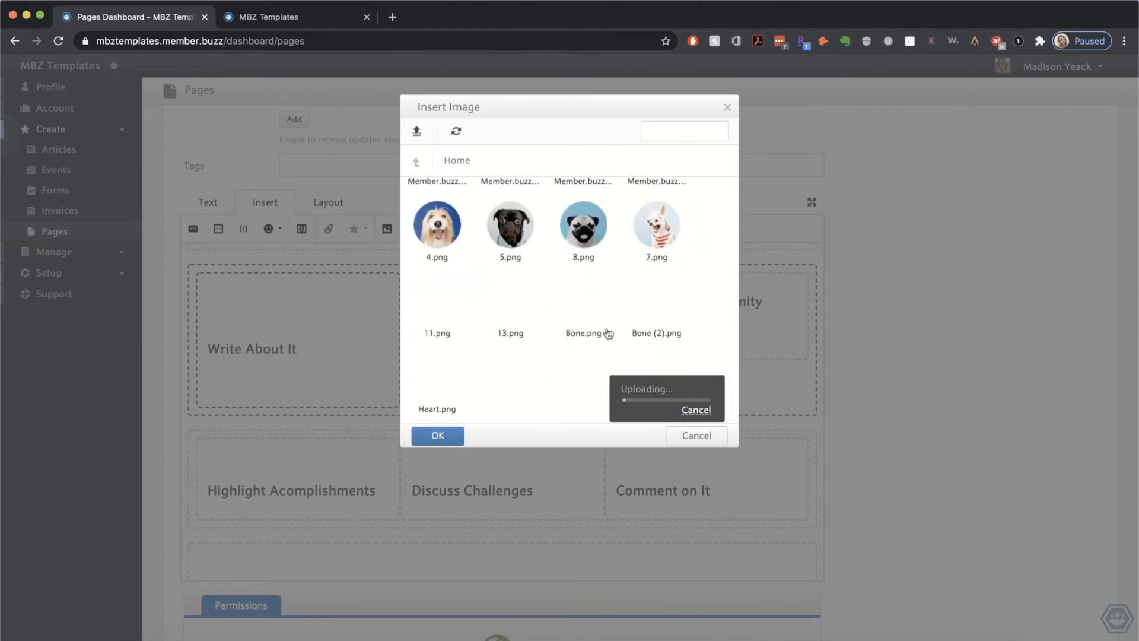
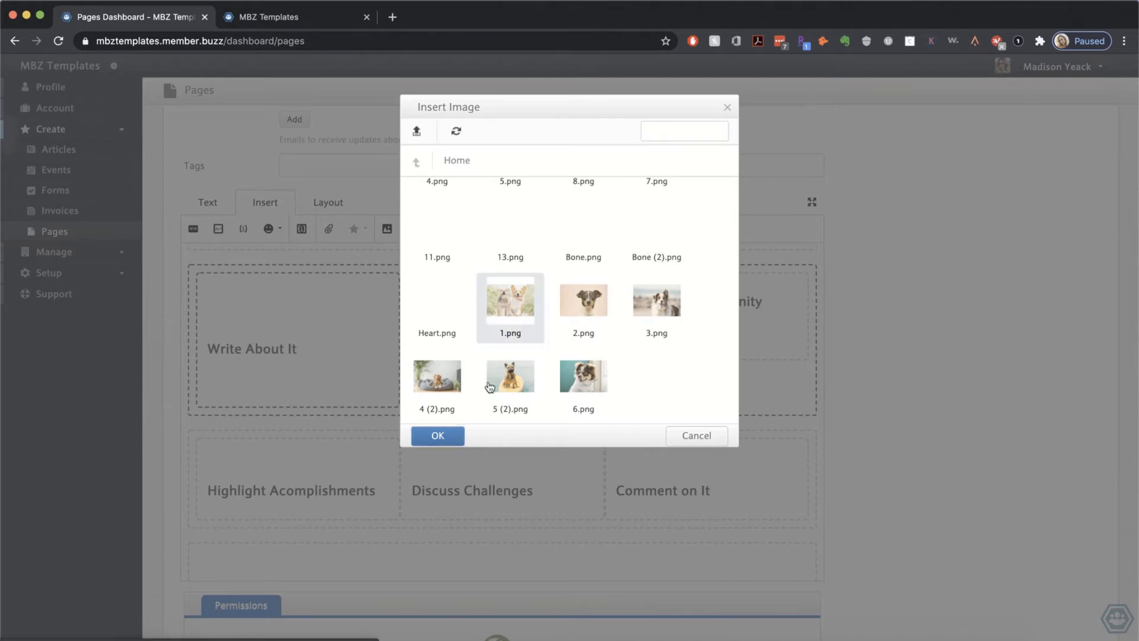
click(438, 435)
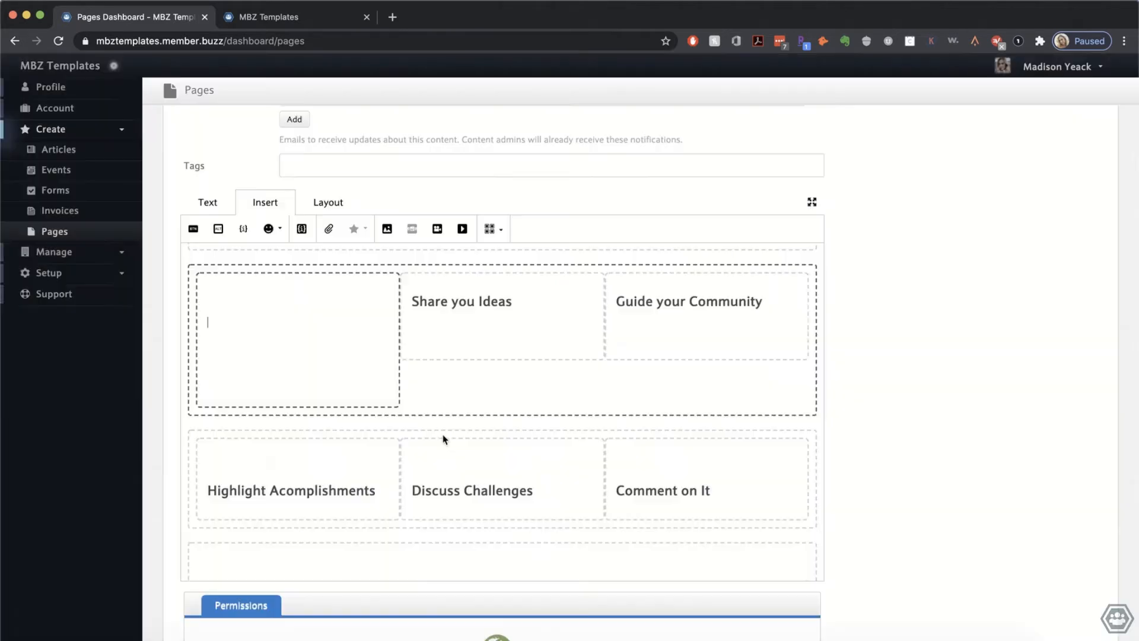
Step: Add a blank line above the "Share you Ideas" heading and insert the image 2.png there
click(424, 287)
key(Return)
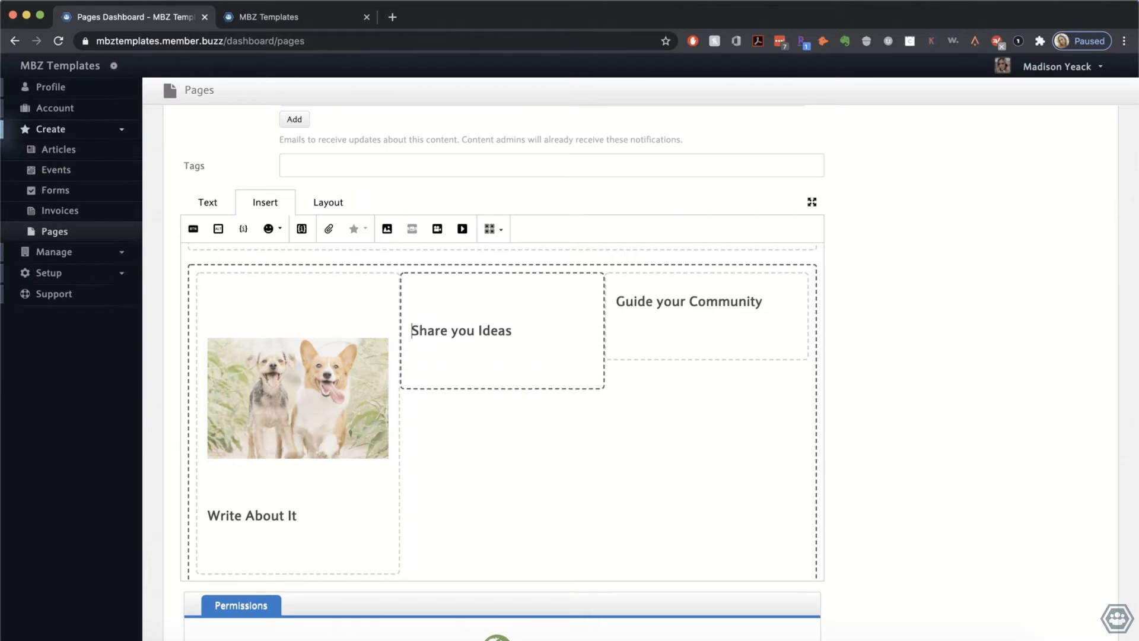
click(383, 231)
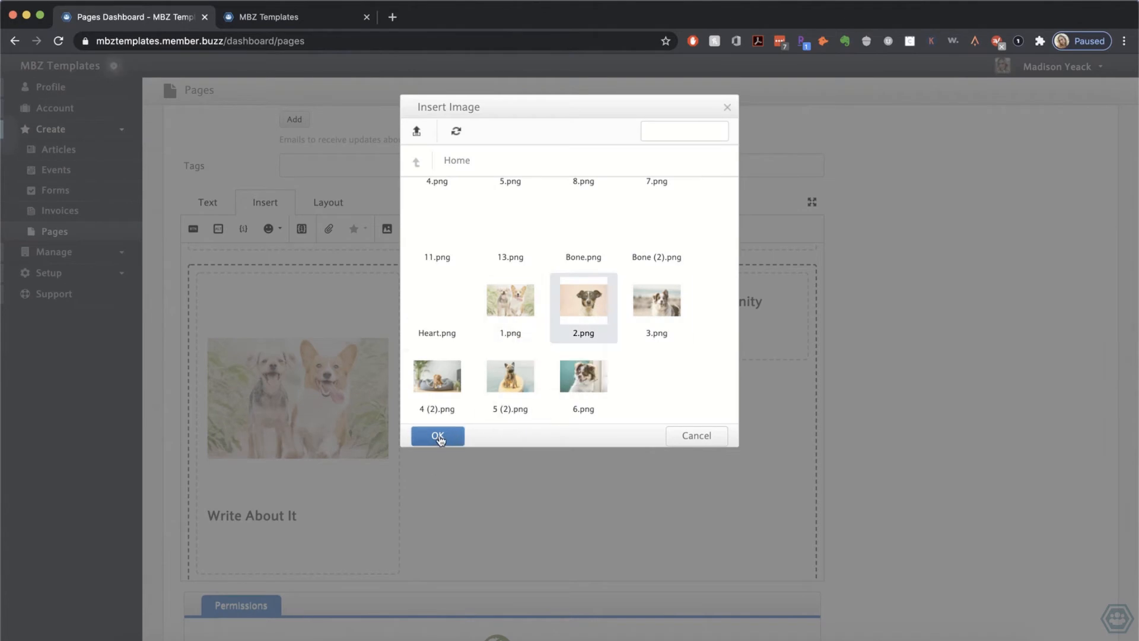
click(438, 436)
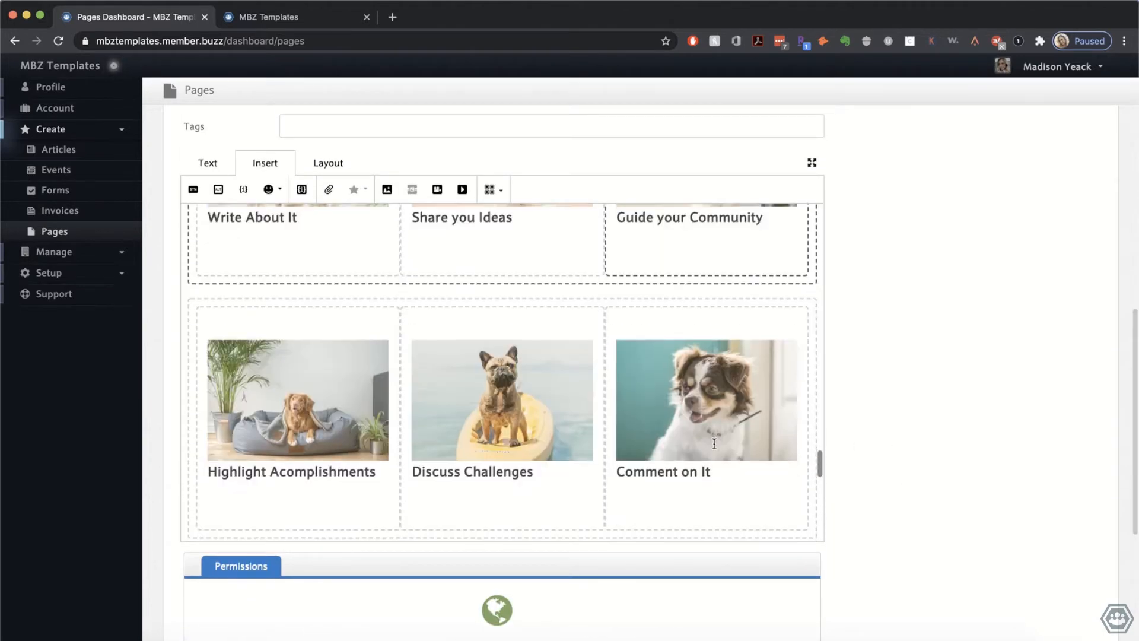
Step: Remove the empty line below the introductory paragraph of the Articles section
scroll(714, 444, down, 1)
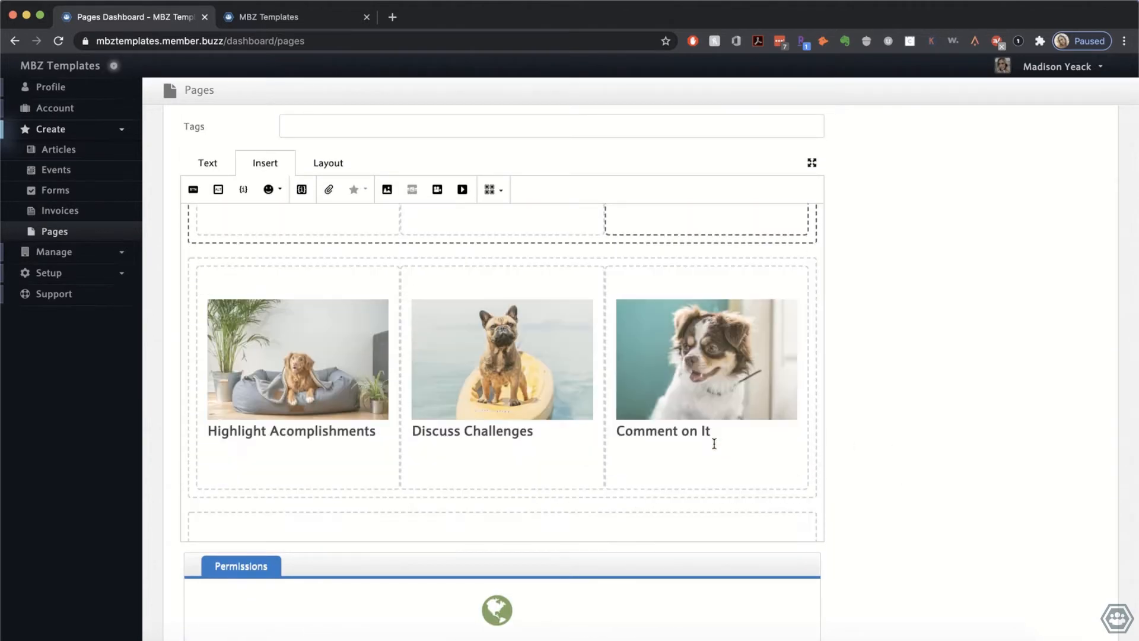
scroll(714, 444, up, 10)
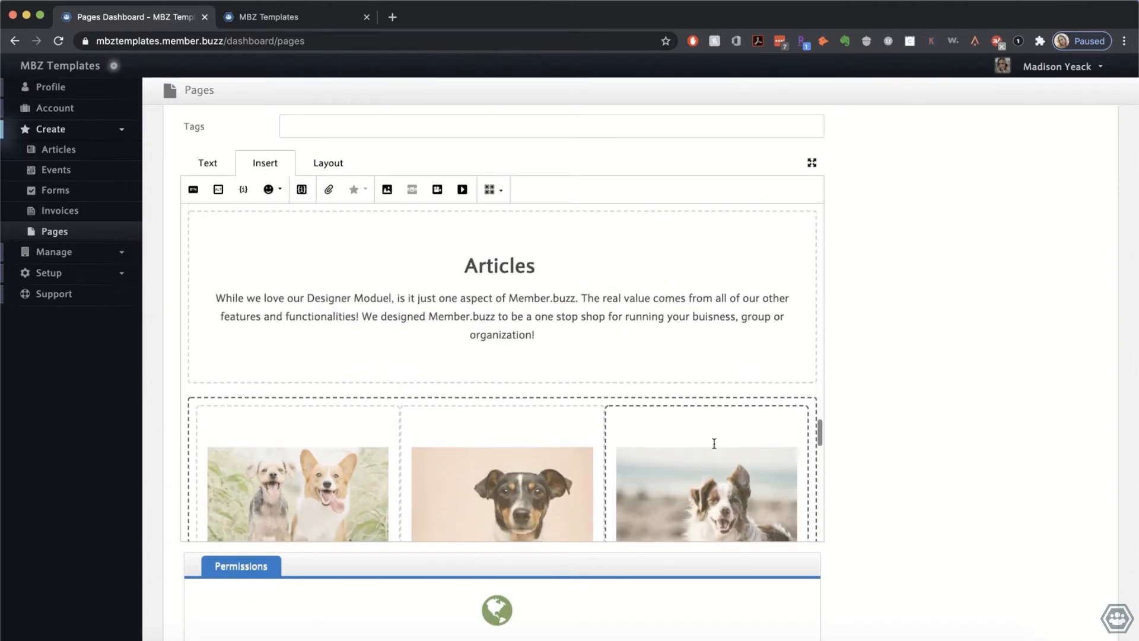
scroll(713, 444, down, 1)
click(571, 316)
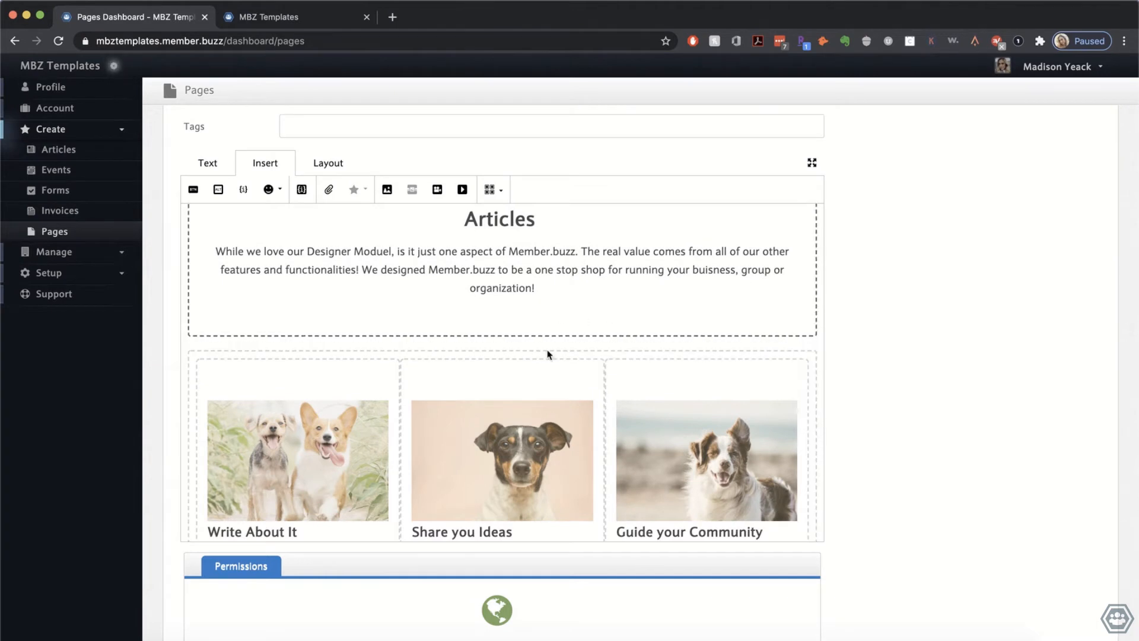
key(BackSpace)
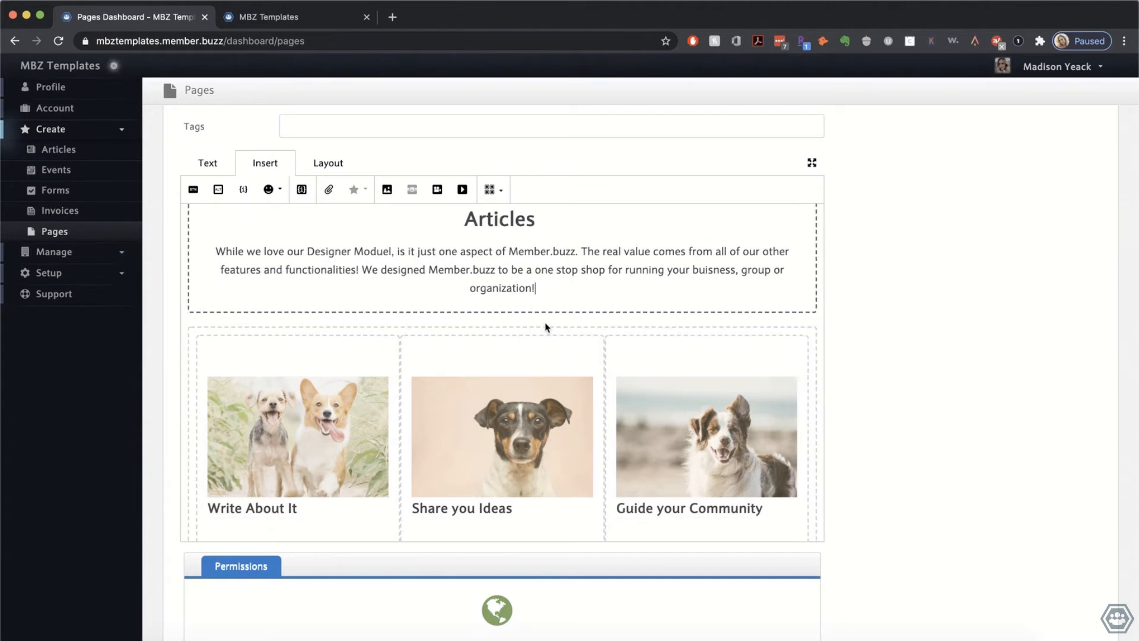
Step: Start the description under "Write About It" with "Articles are" in 16px text without bold
scroll(579, 451, down, 4)
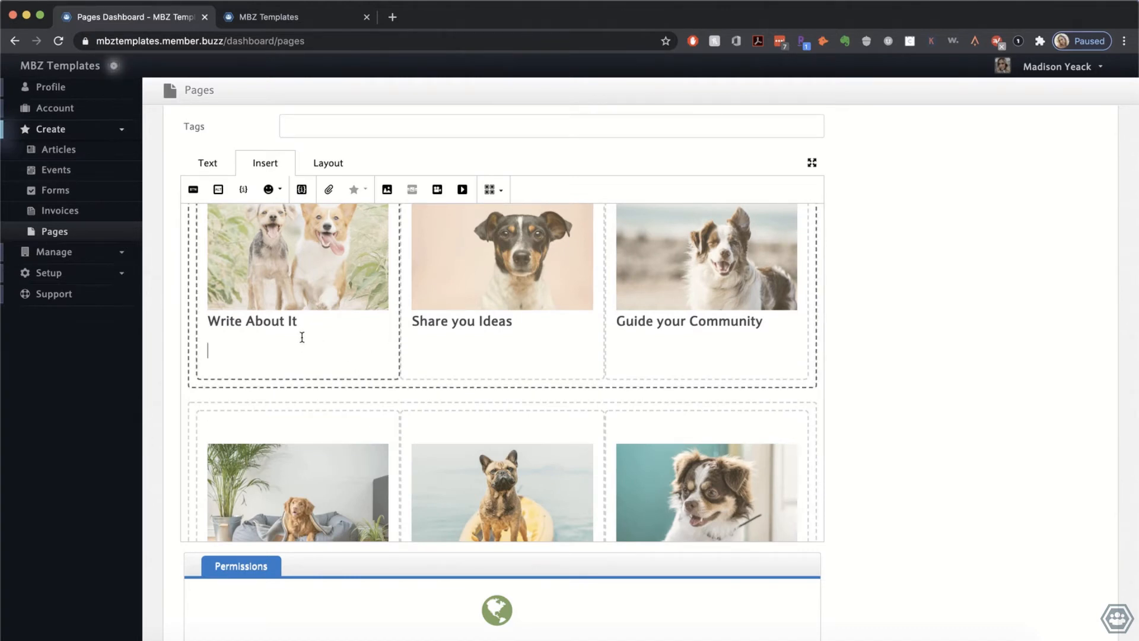
click(206, 163)
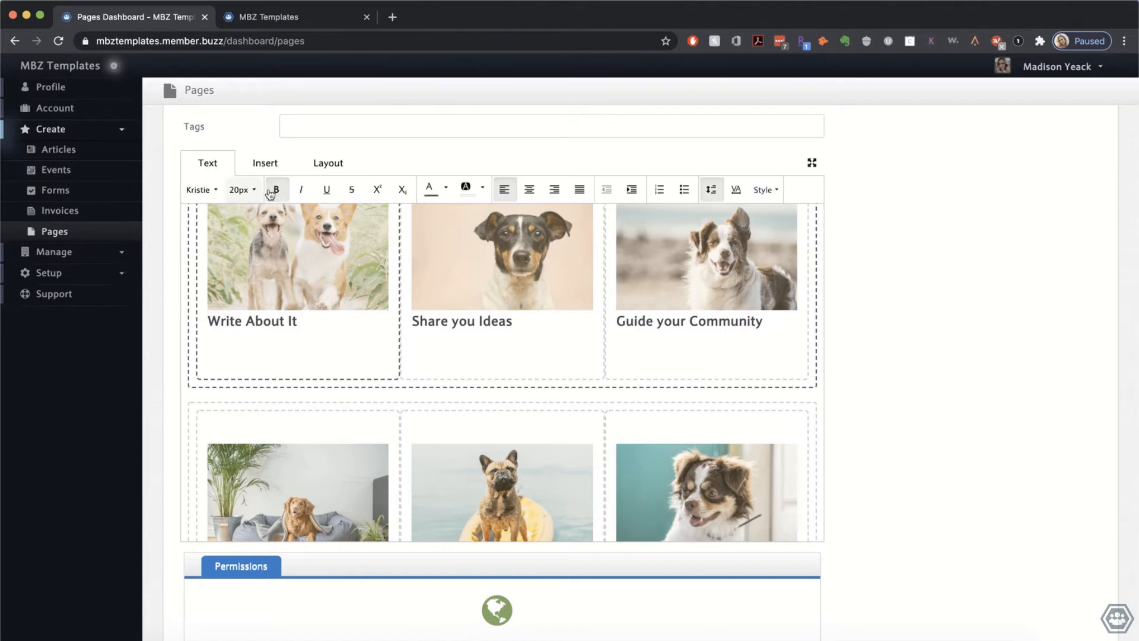
click(242, 189)
click(254, 231)
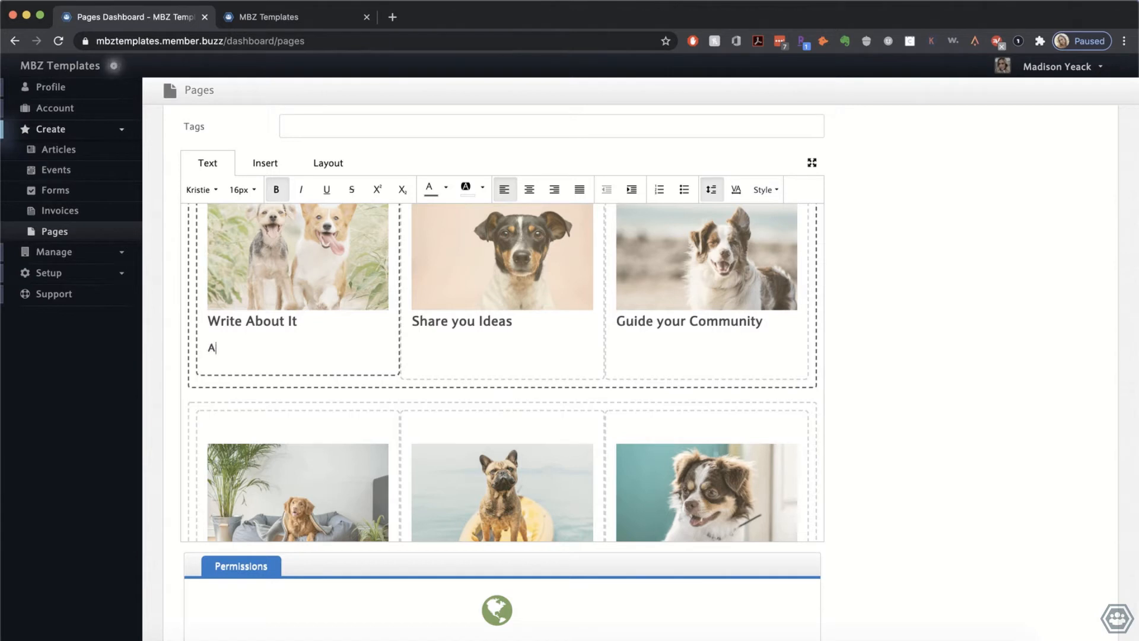
triple_click(234, 344)
click(276, 190)
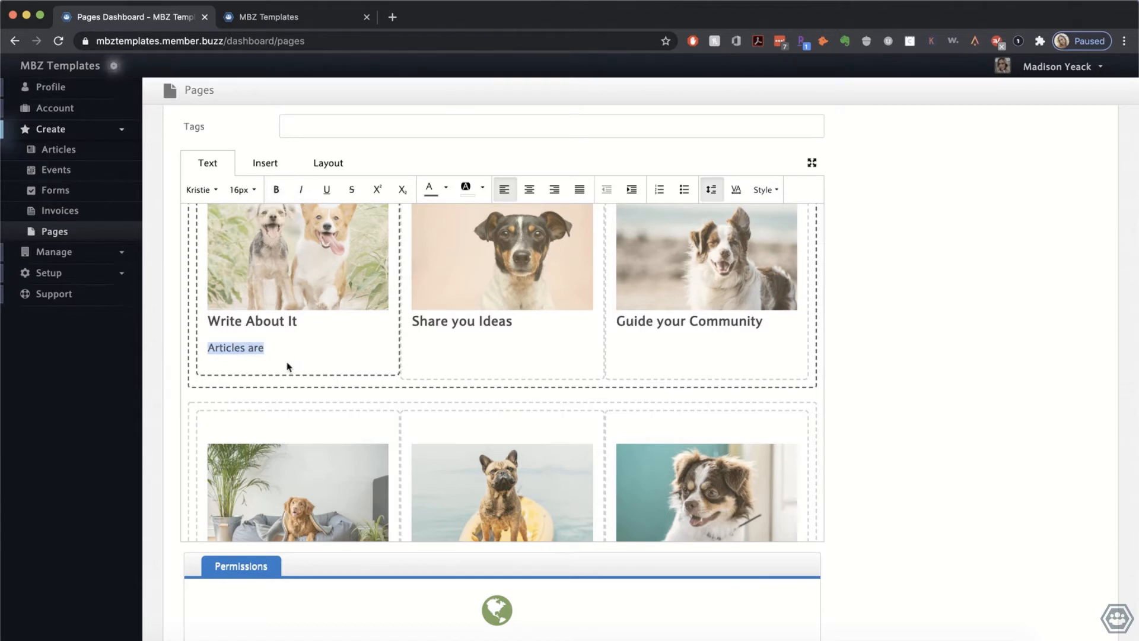
Step: Complete the description as "Articles are the perfect place to write about your experiences." and add "Read More" on a new line below it
click(277, 351)
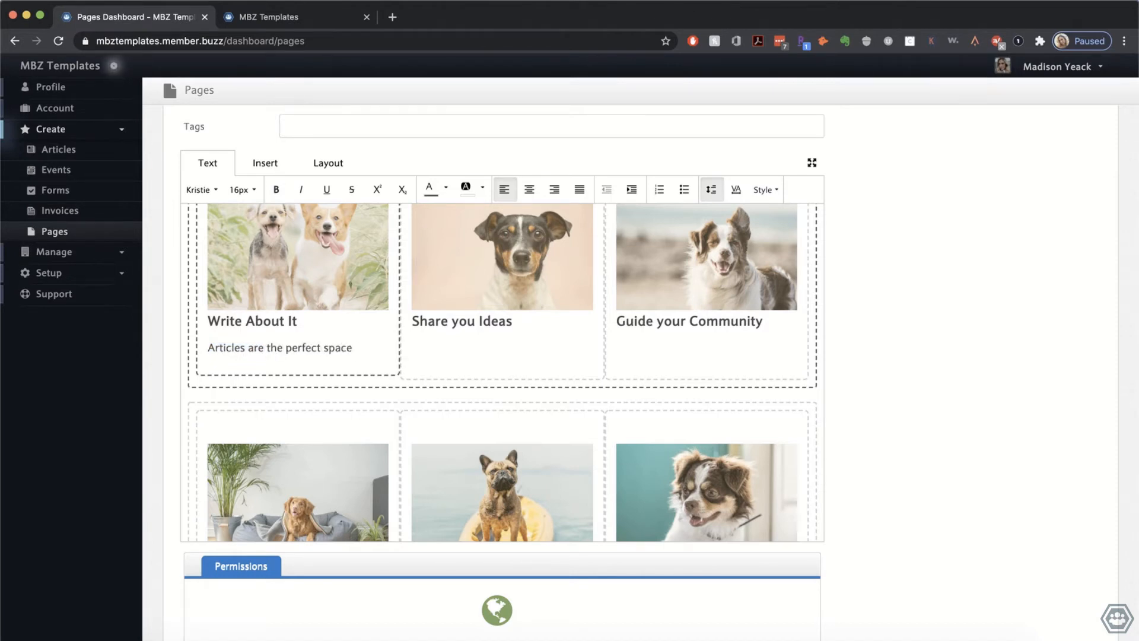
text(the perfect place to write about)
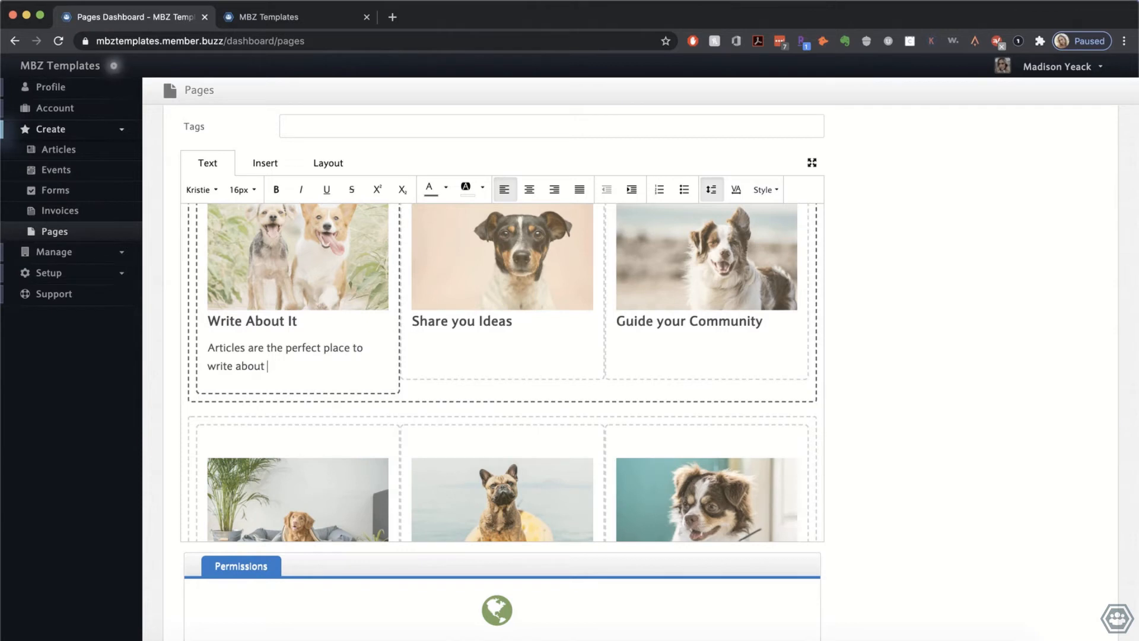
key(super+BackSpace)
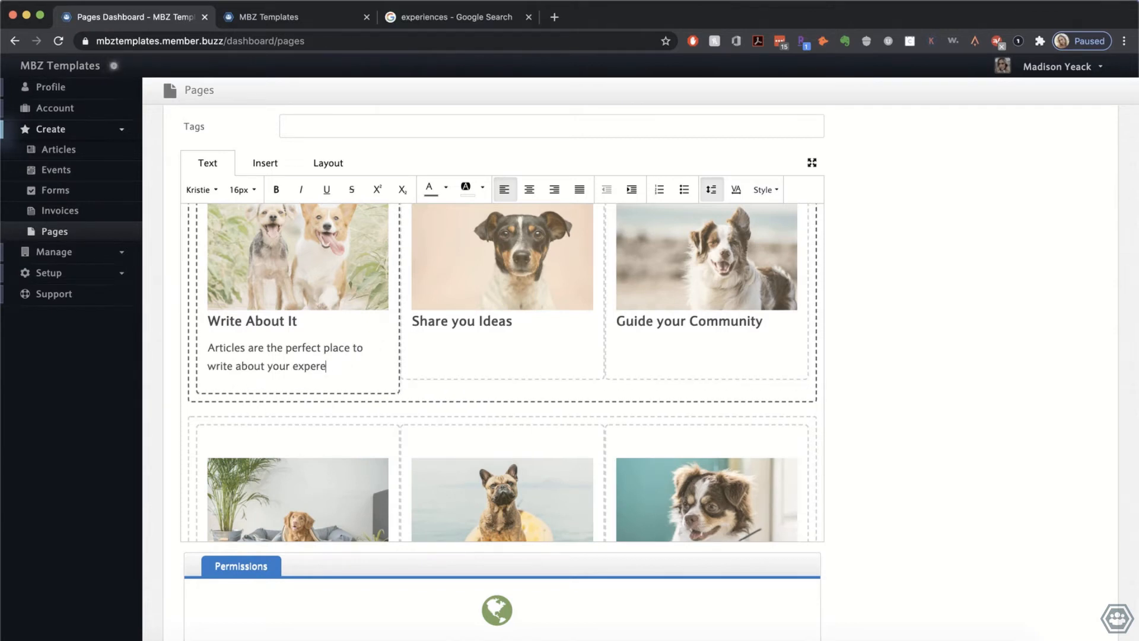
text(s.)
key(Return)
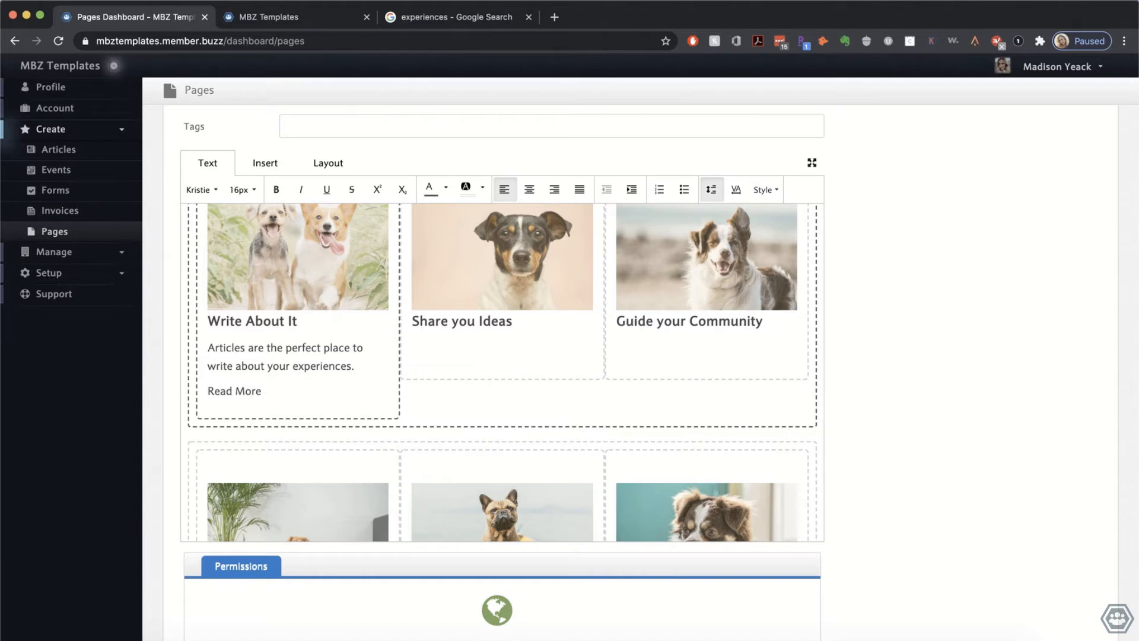
Step: Format the "Read More >" line under "Write About It" as 14px italic text
drag(286, 393, 212, 393)
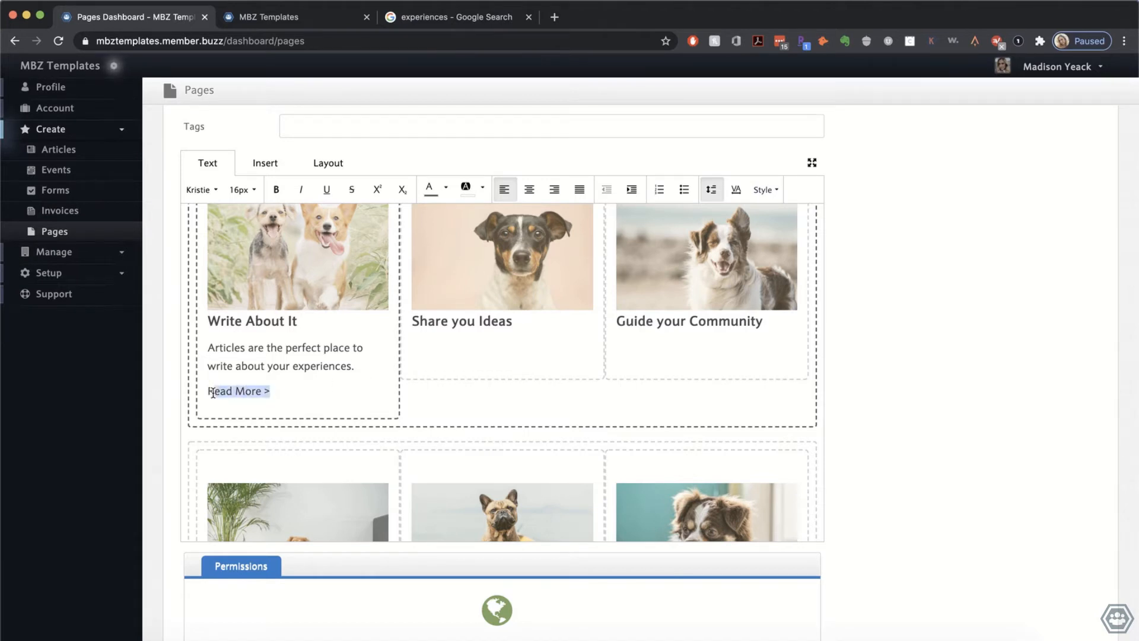
click(242, 190)
click(248, 215)
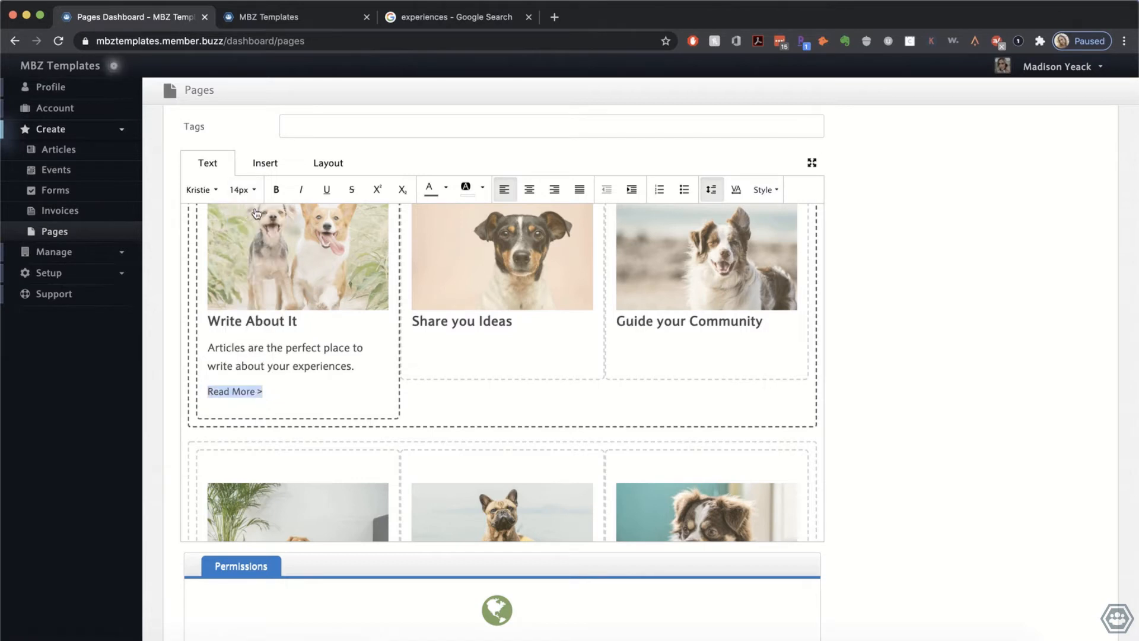
click(300, 191)
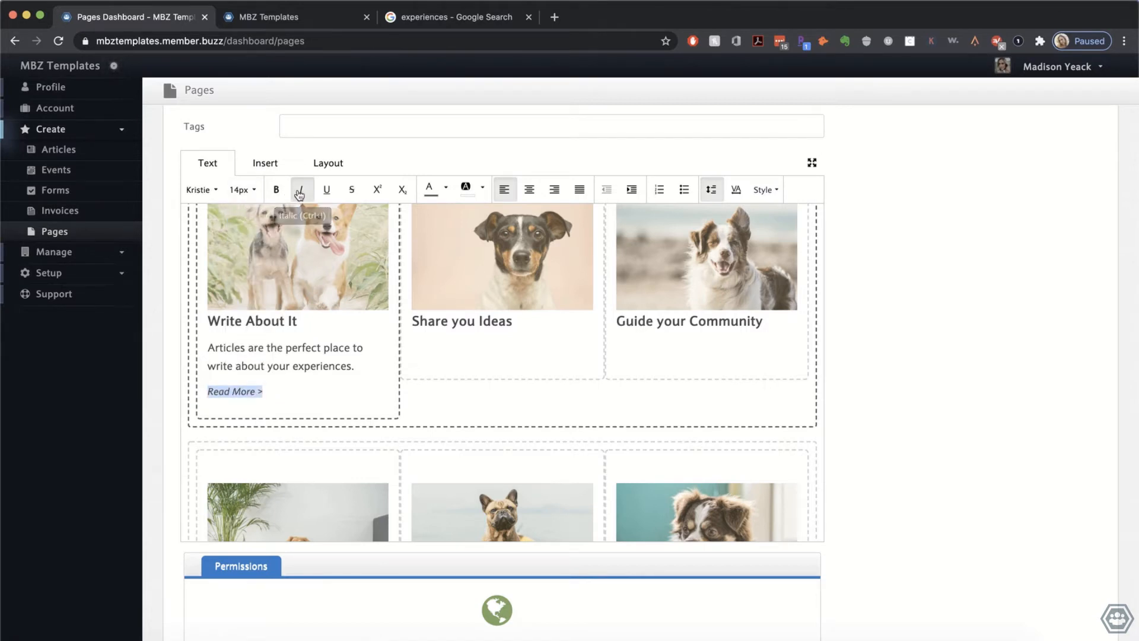
click(297, 393)
Step: Underline the entire "Read More >" line under "Write About It", including the arrow
drag(288, 391, 217, 390)
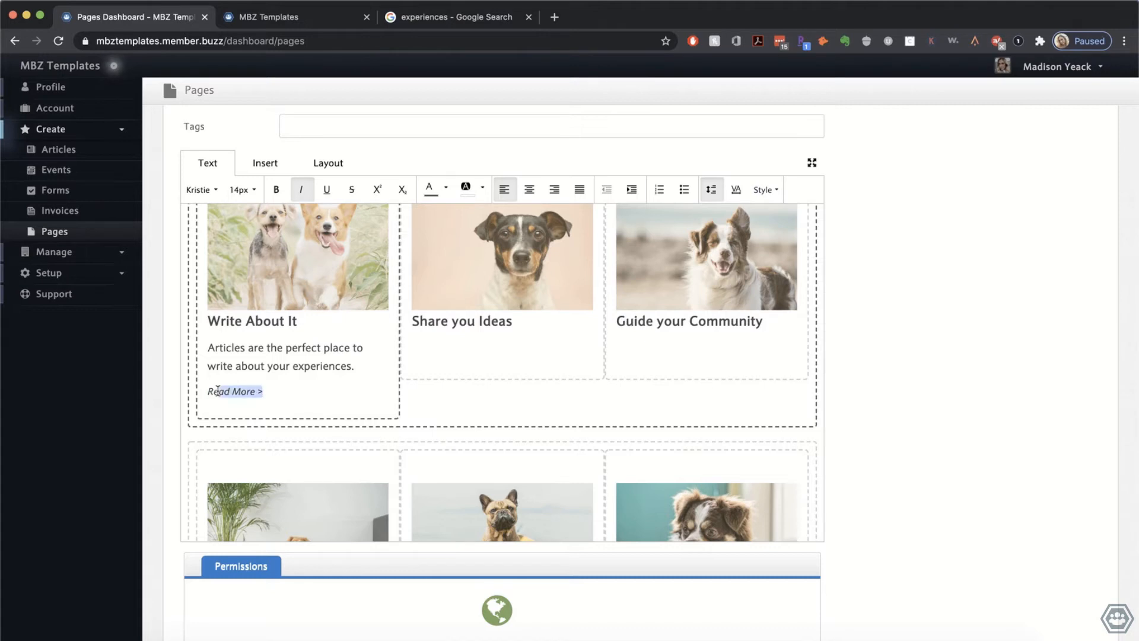
click(326, 189)
click(306, 380)
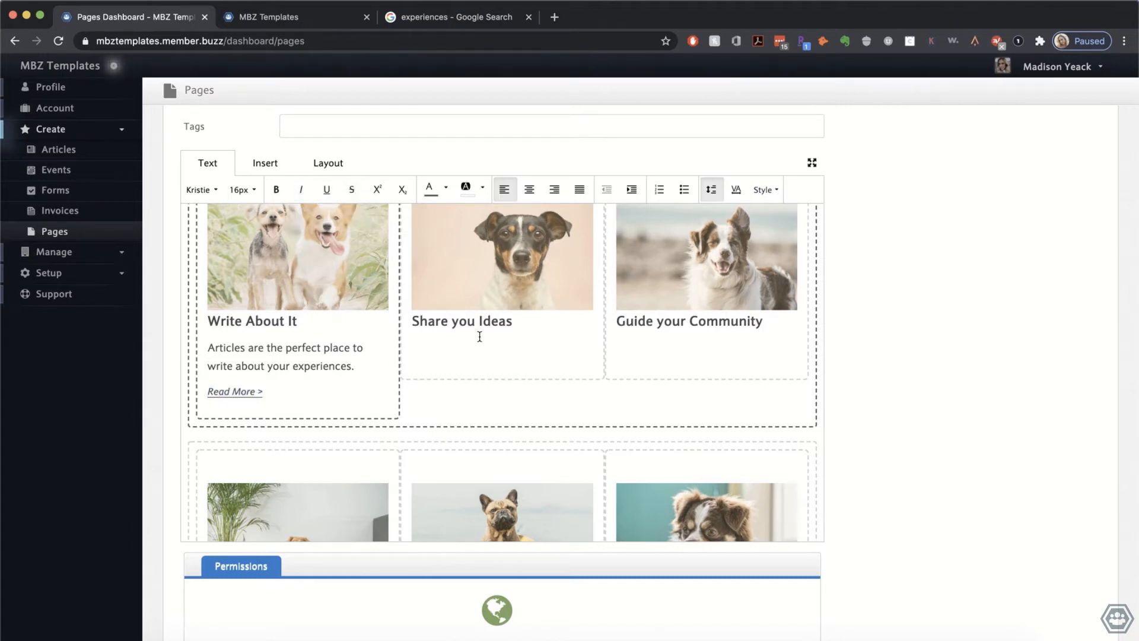
click(479, 337)
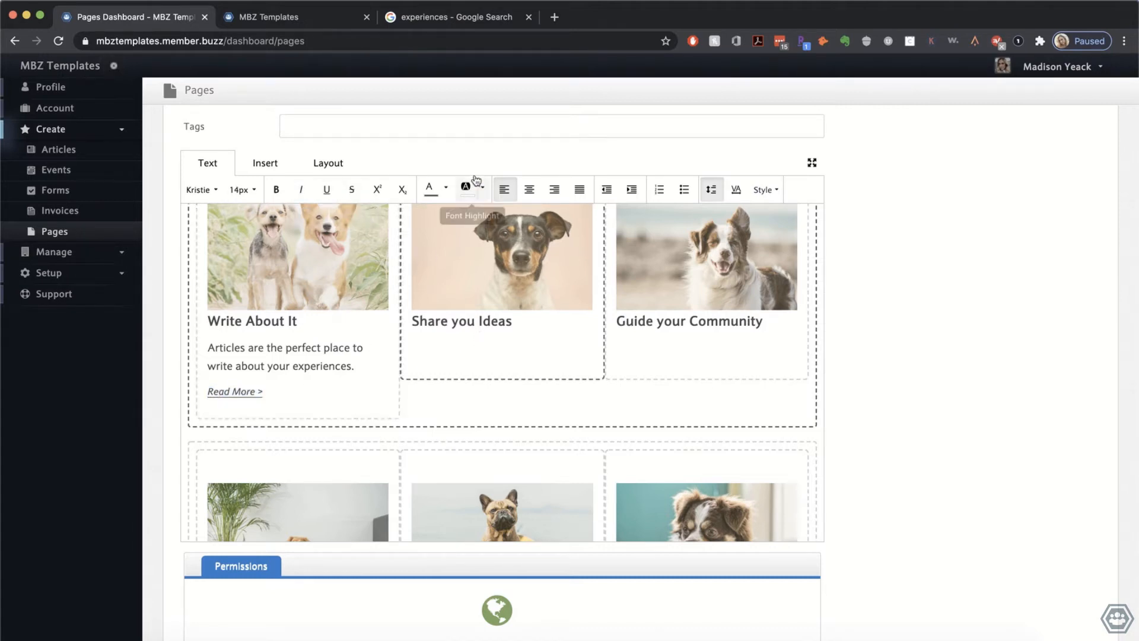
click(280, 393)
drag(263, 396, 255, 388)
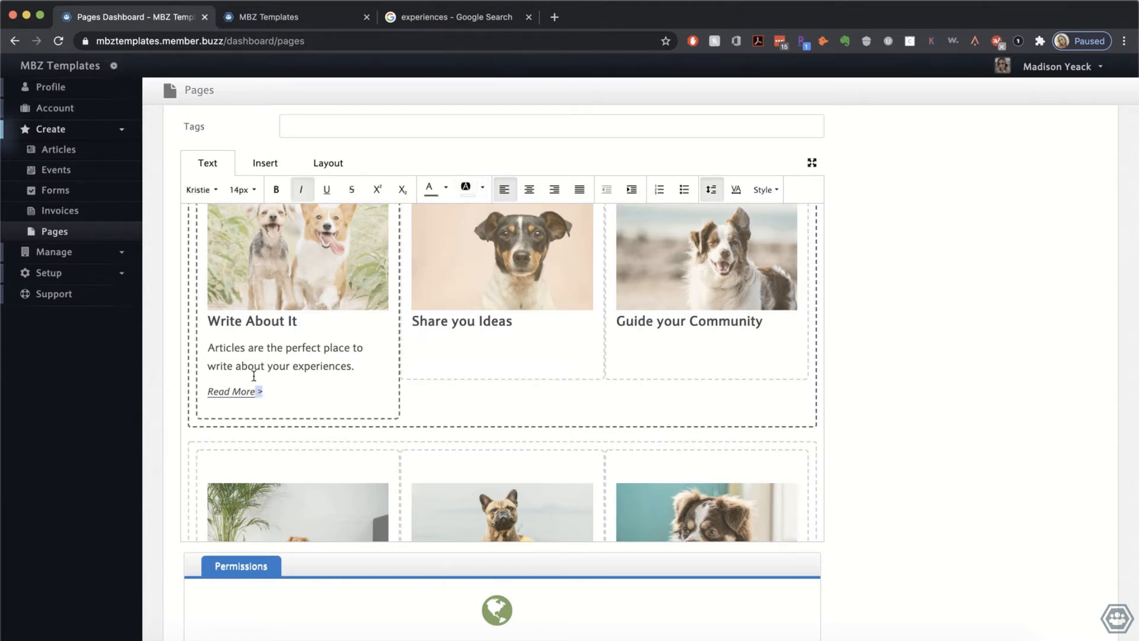
click(327, 190)
click(326, 346)
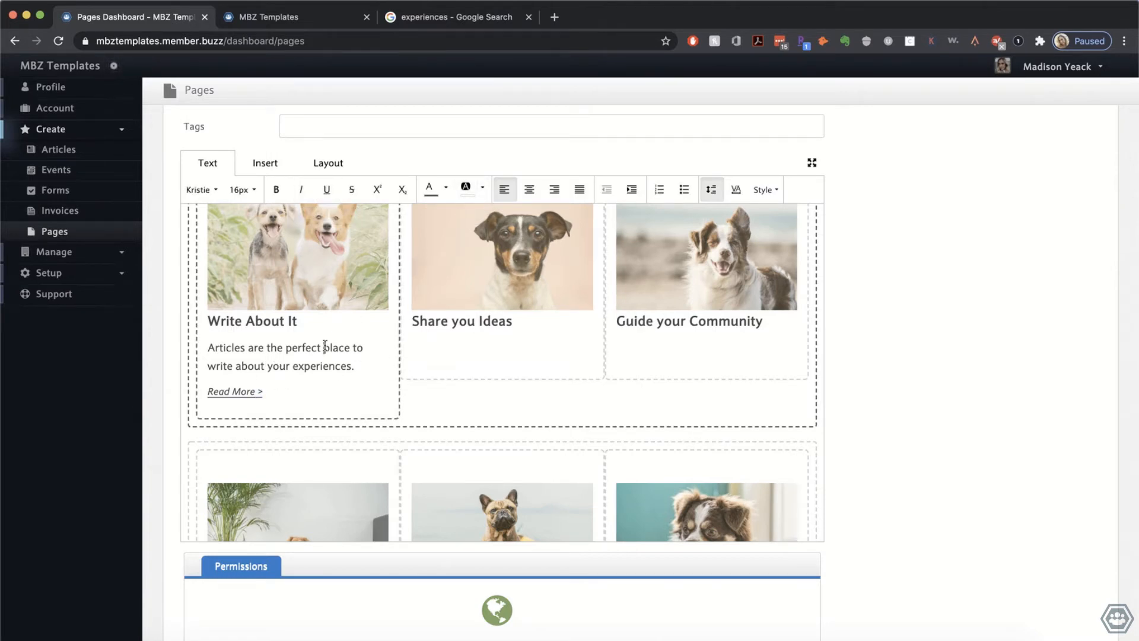
Step: Add the 16px description "Give a breif description of each article below to generate interest." under "Share you Ideas"
click(474, 337)
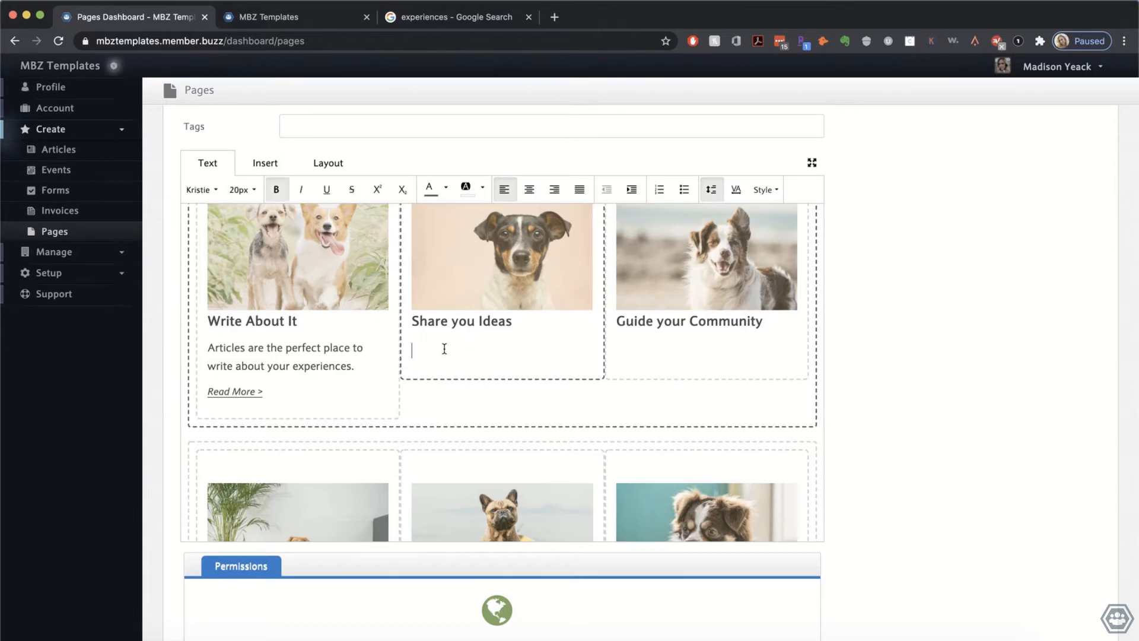
click(243, 190)
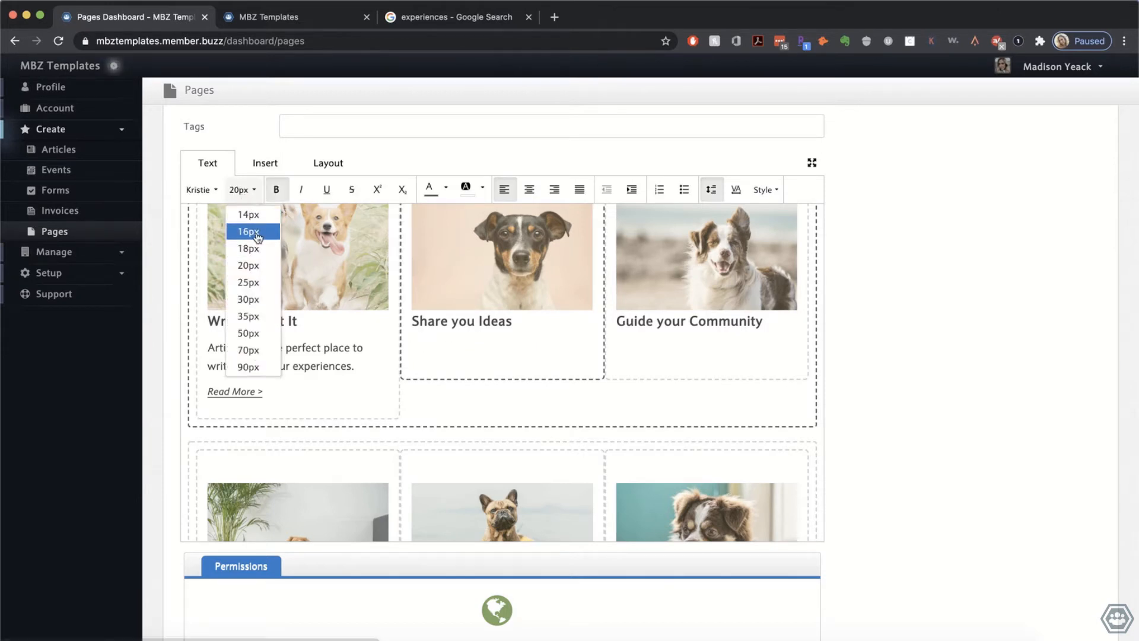
click(257, 230)
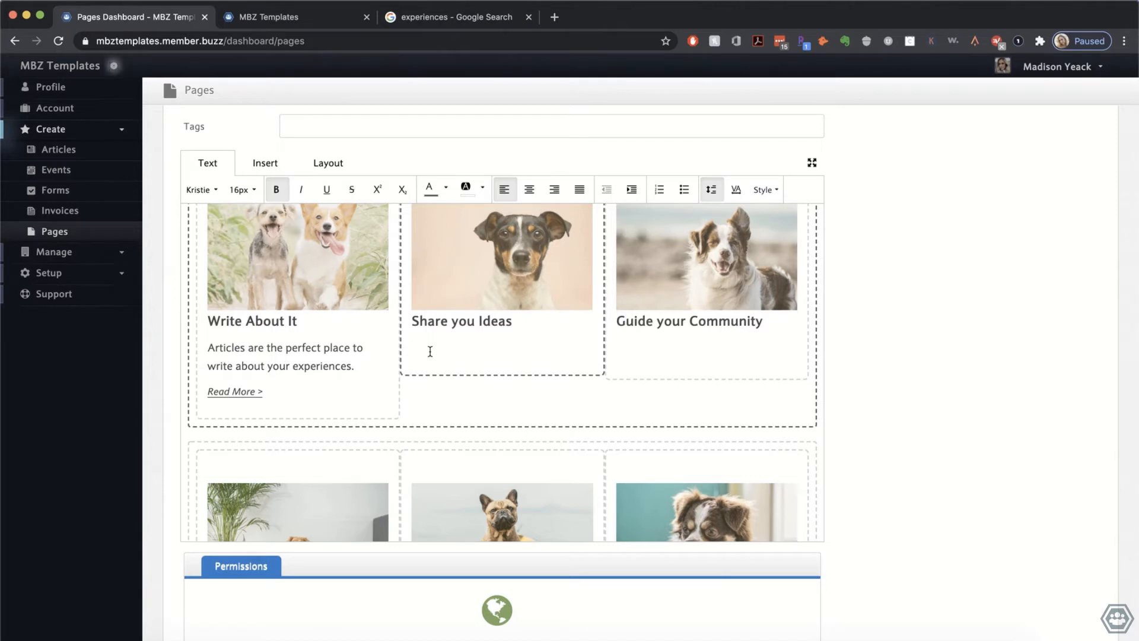
text(Give a breif description of each article below to generate interest.)
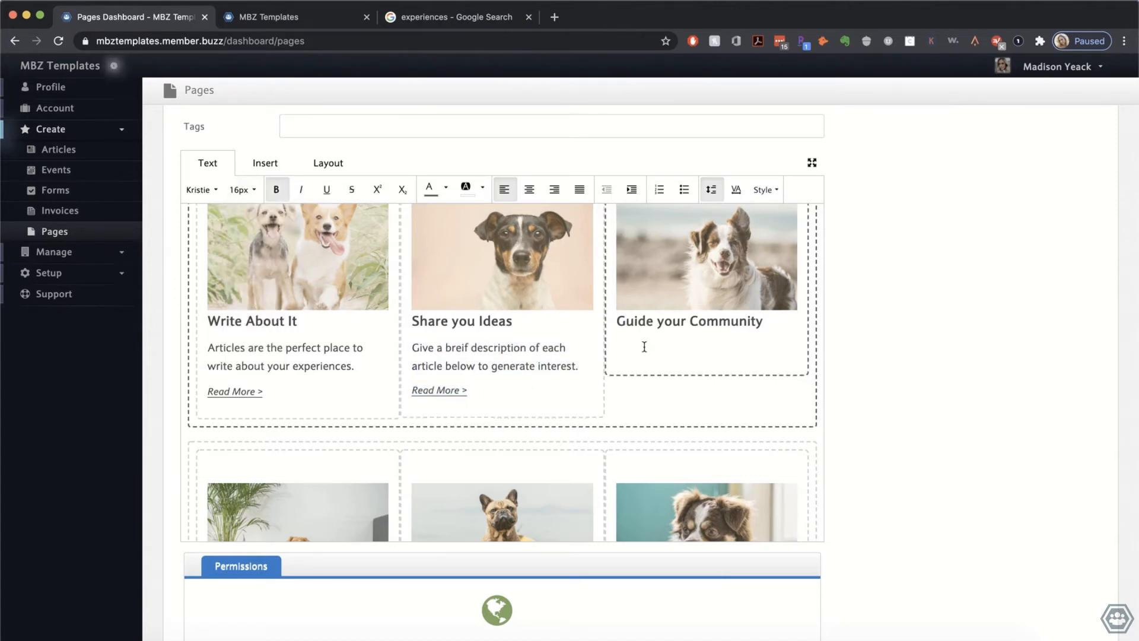
Step: Add "Read More >" under "Share you Ideas", and "Articles are a great place to communicate with your audience." plus "Read More >" under "Guide your Community"
text( Read More > Guide your Community Articles are a great place to communicate with your audience.)
key(Return)
text(Read More >)
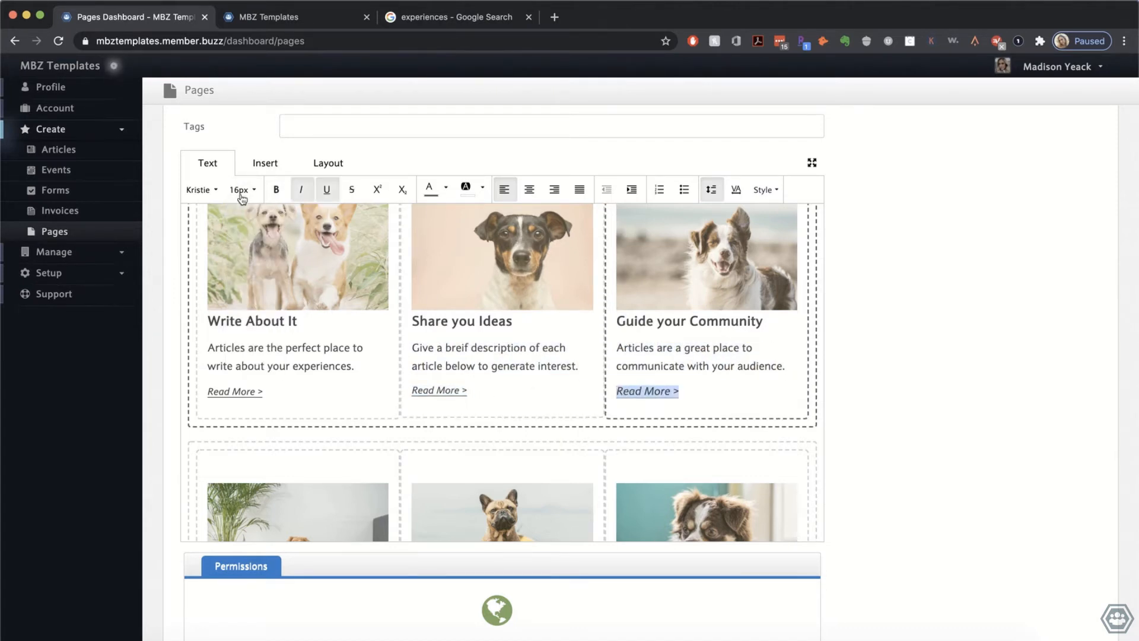
Step: Write the description "You can use Articles for other Content too, like awards!" under "Highlight Acomplishments"
scroll(503, 360, up, 3)
scroll(503, 360, down, 6)
click(208, 411)
text(You can use Articles for other piec)
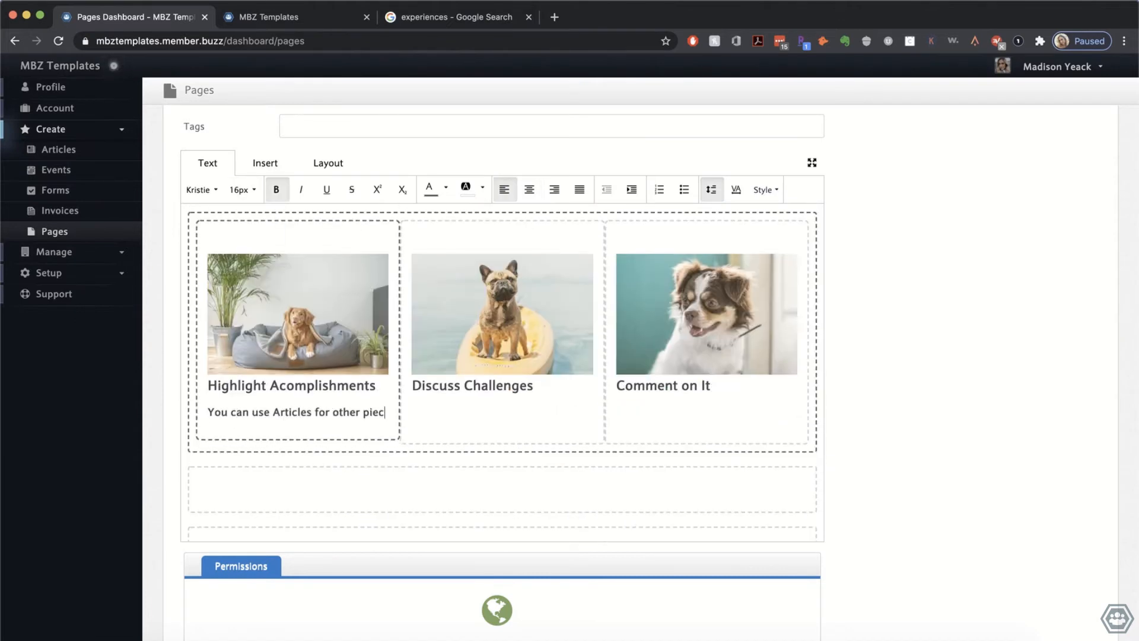
key(BackSpace)
key(BackSpace)
key(BackSpace)
key(BackSpace)
text(Content too, like awards!)
Step: Add a 14px italic underlined "Read More >" line below the "Highlight Acomplishments" description
key(Return)
text(Read More >)
click(243, 189)
click(244, 229)
Step: Add "Whatever you choose to write about, do it with pride." under "Discuss Challenges", followed by a "Read More >" line
click(475, 396)
text(Whatever you choose to write about, do it with)
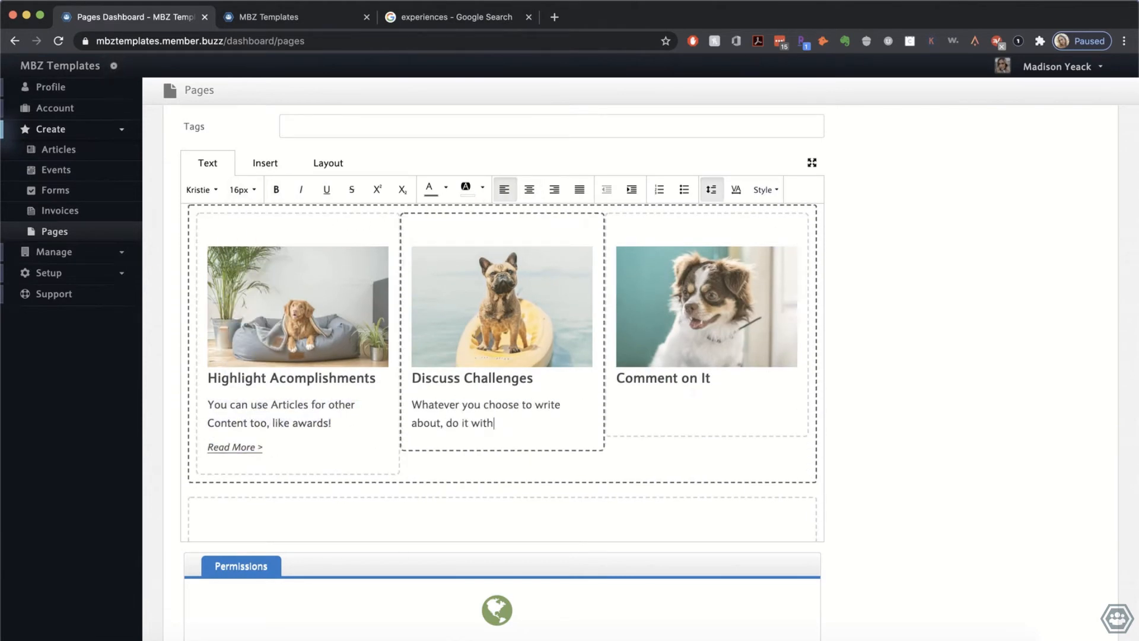
text( pride.)
key(Return)
text(Read More >)
Step: Add "Or just share your thoughts, it's your space you decide!" under "Comment on It", followed by a "Read More >" line
click(620, 406)
text(Or just share your thoughts, it's your space you decide)
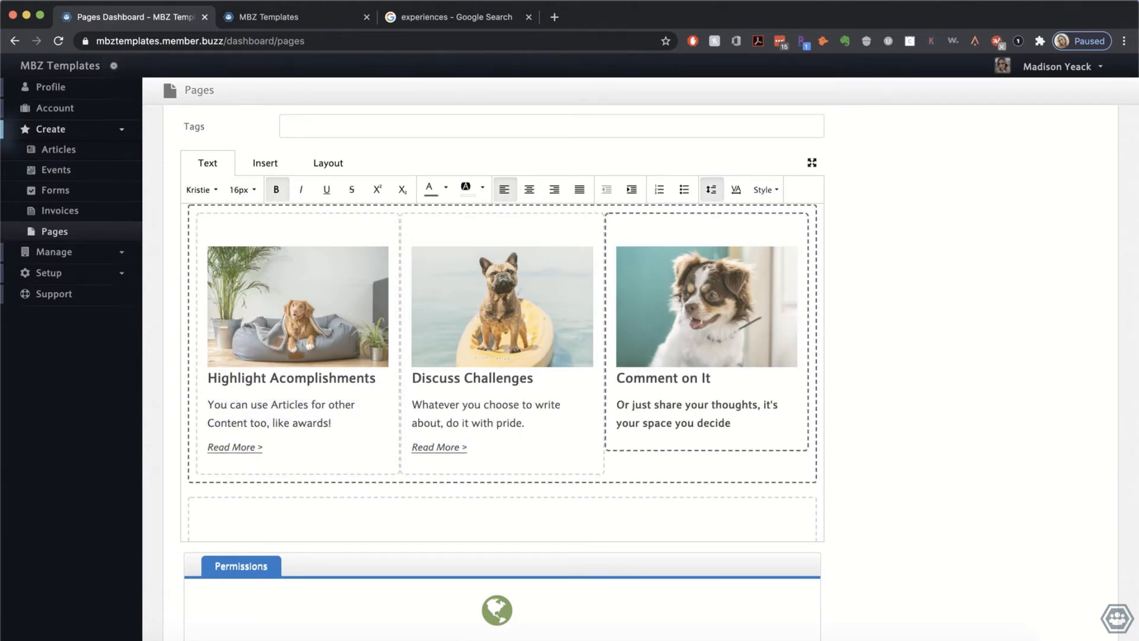
text(!)
key(Return)
text(Read More >)
Step: Format the "Read More >" line under "Comment on It" as 14px, italic and underlined, without bold
drag(681, 447, 616, 448)
click(243, 190)
click(244, 229)
click(302, 191)
click(328, 195)
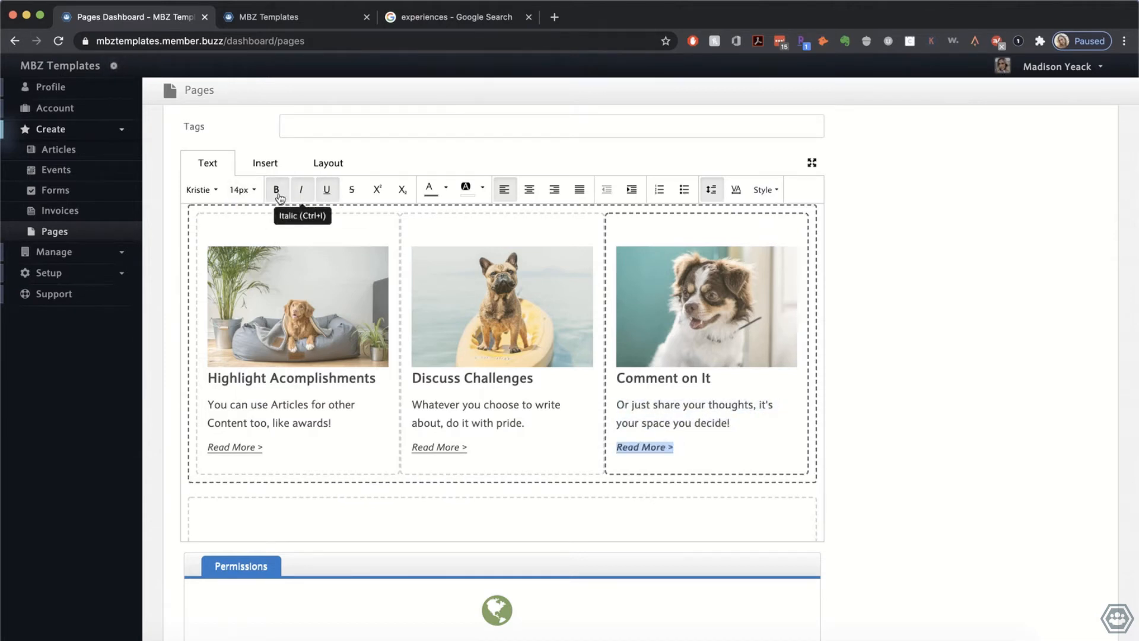
click(678, 422)
scroll(699, 428, down, 1)
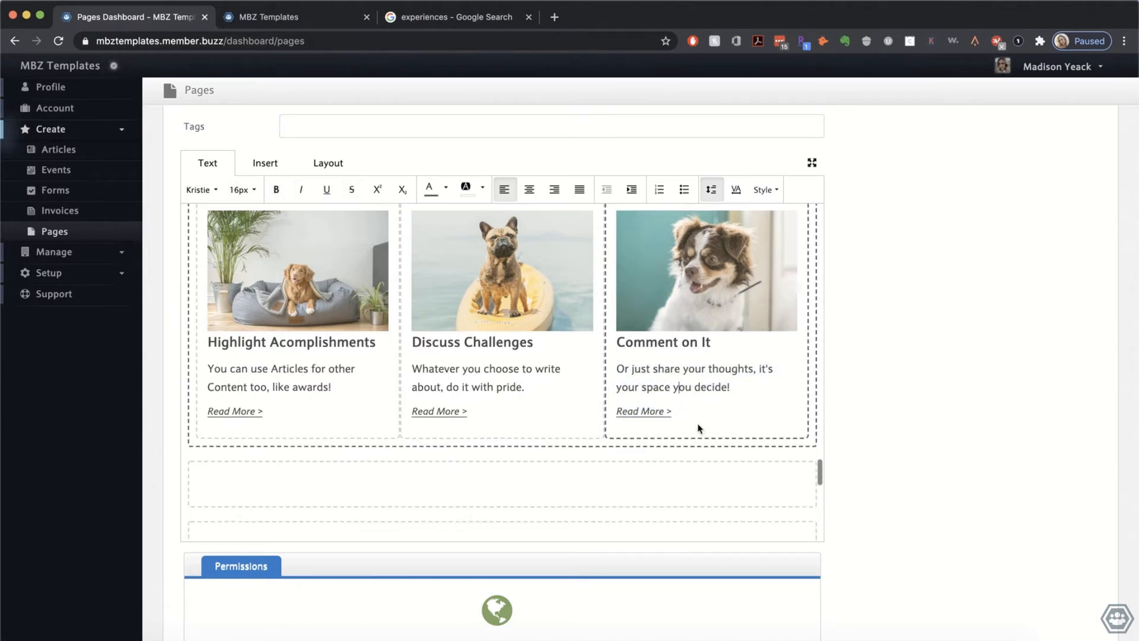
Step: Review the article cards and the Call to Action section in the page editor, and save the page
scroll(698, 429, up, 8)
scroll(692, 426, down, 3)
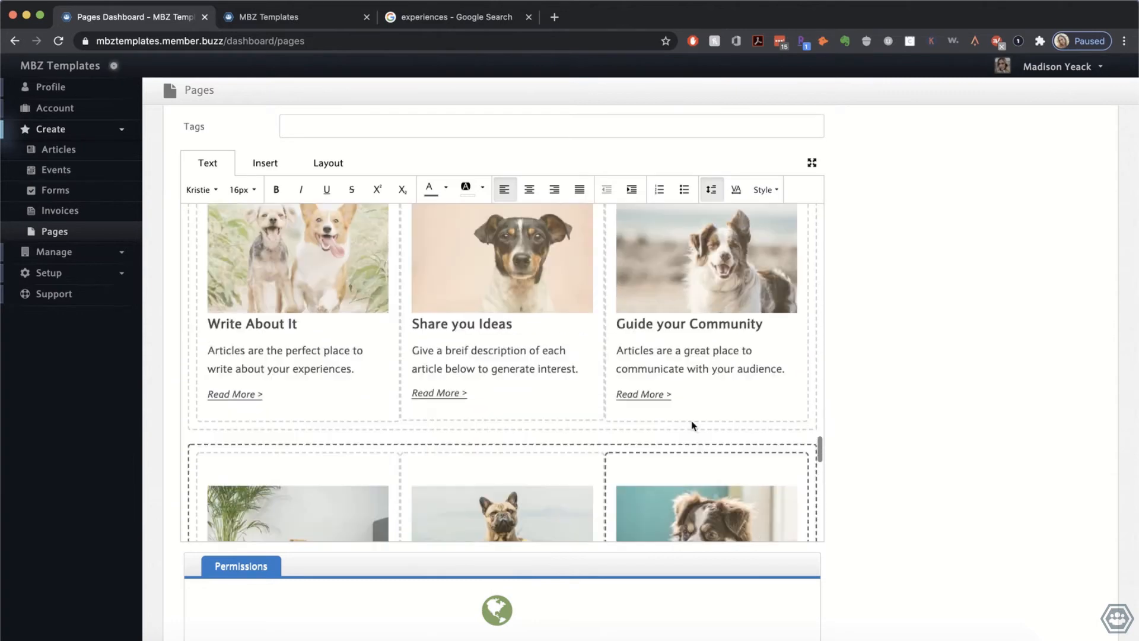
scroll(695, 423, down, 10)
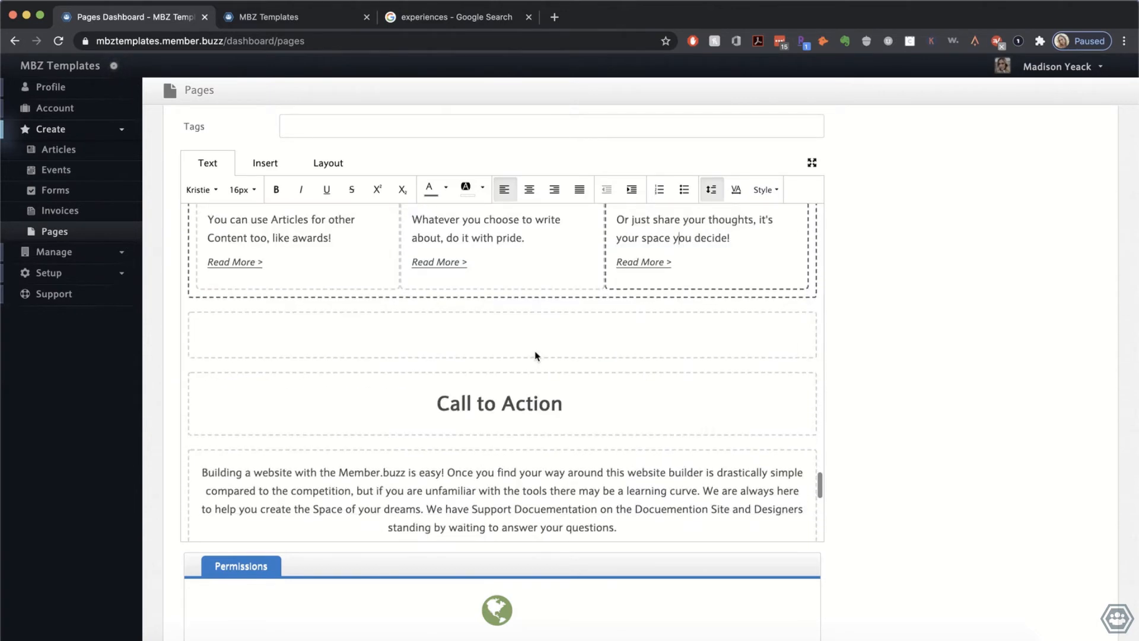
scroll(535, 356, down, 3)
scroll(535, 356, up, 10)
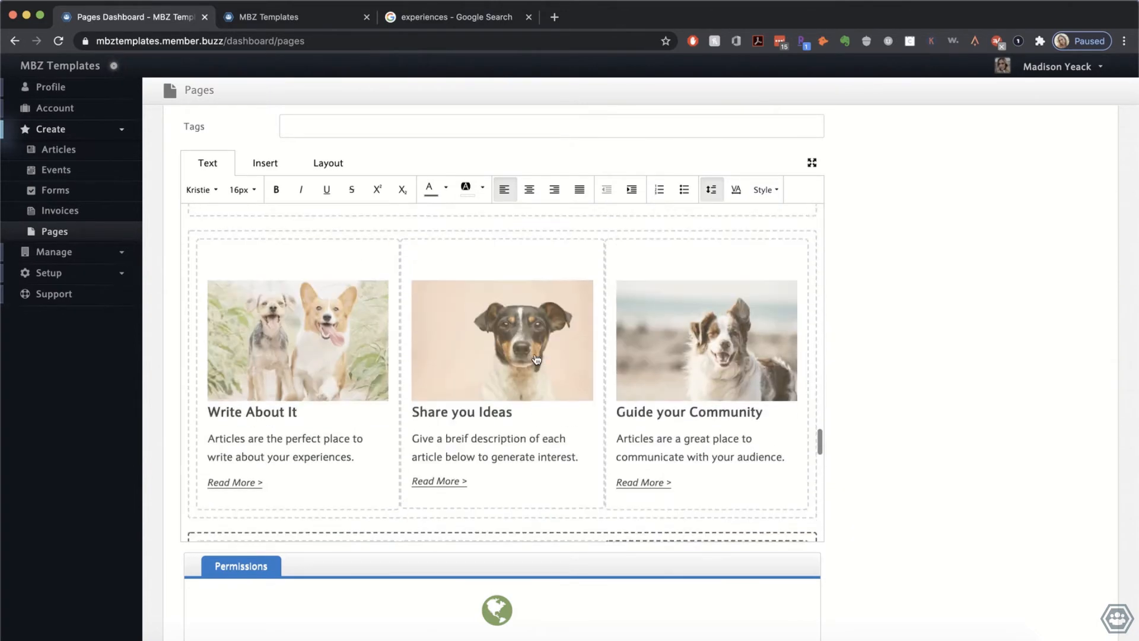
scroll(535, 356, up, 3)
scroll(160, 541, down, 4)
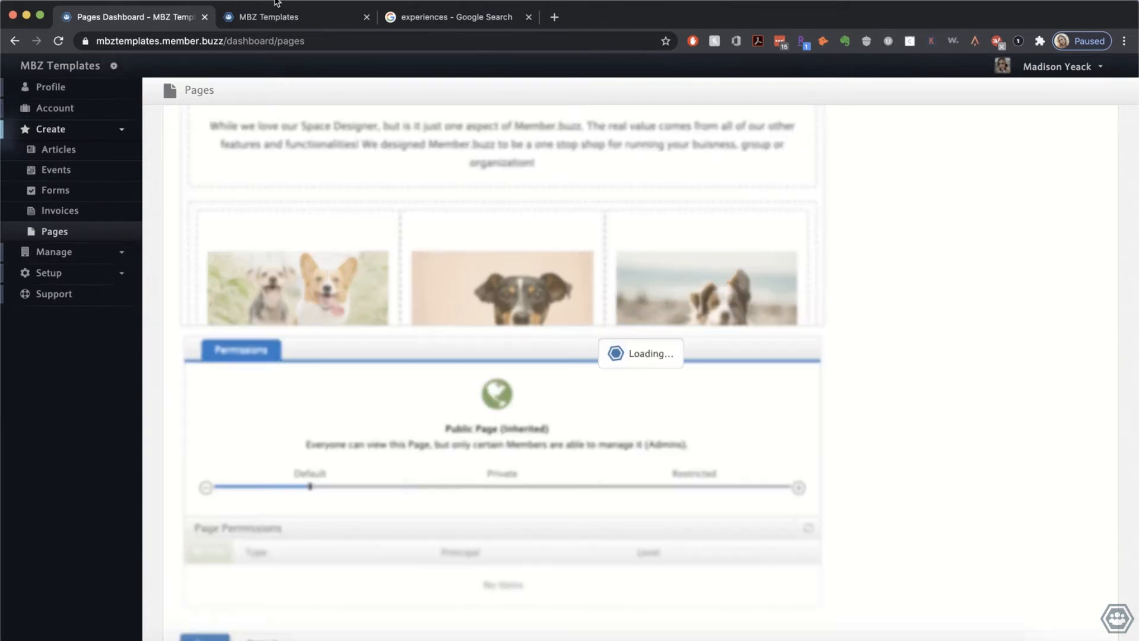
Step: Switch to the live MBZ Templates home page, close the Google search tab and reload the site
click(279, 20)
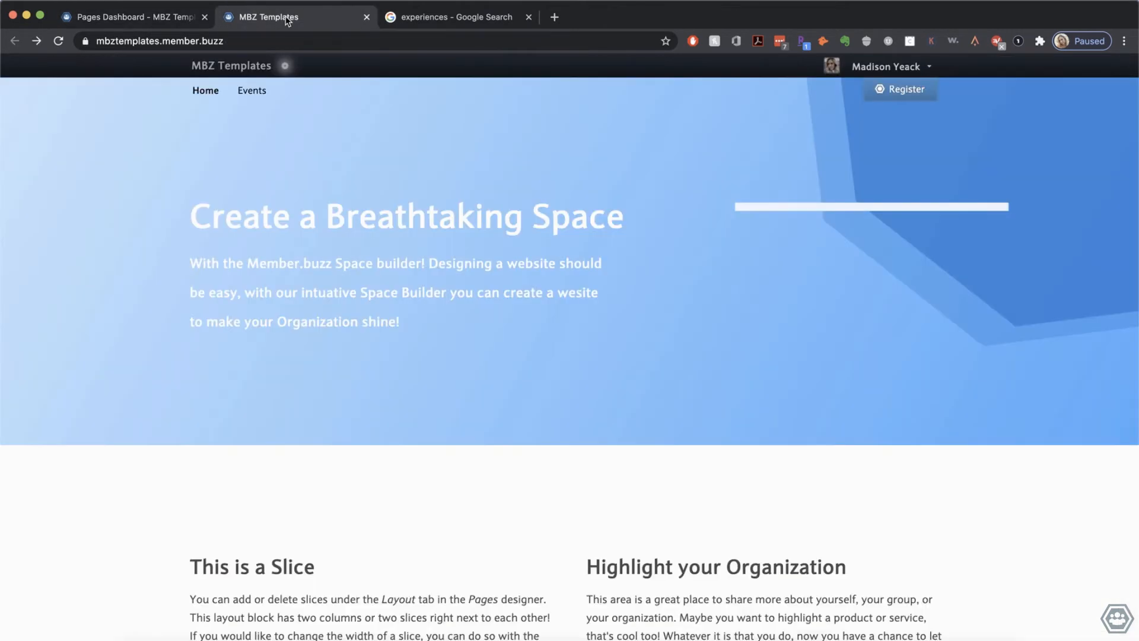
click(529, 18)
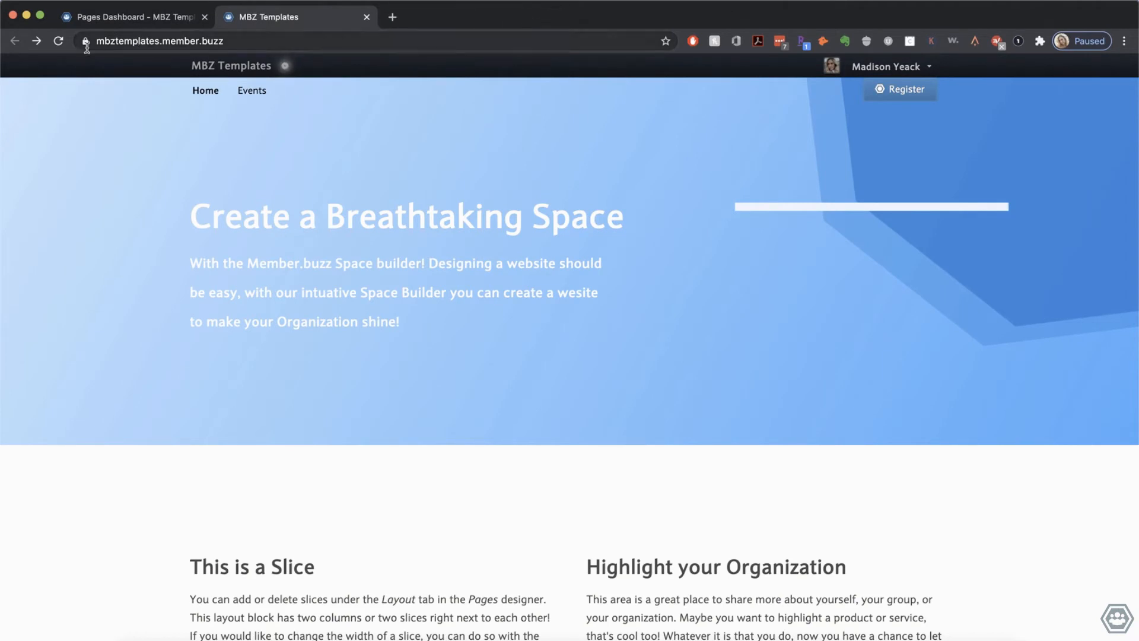
click(58, 40)
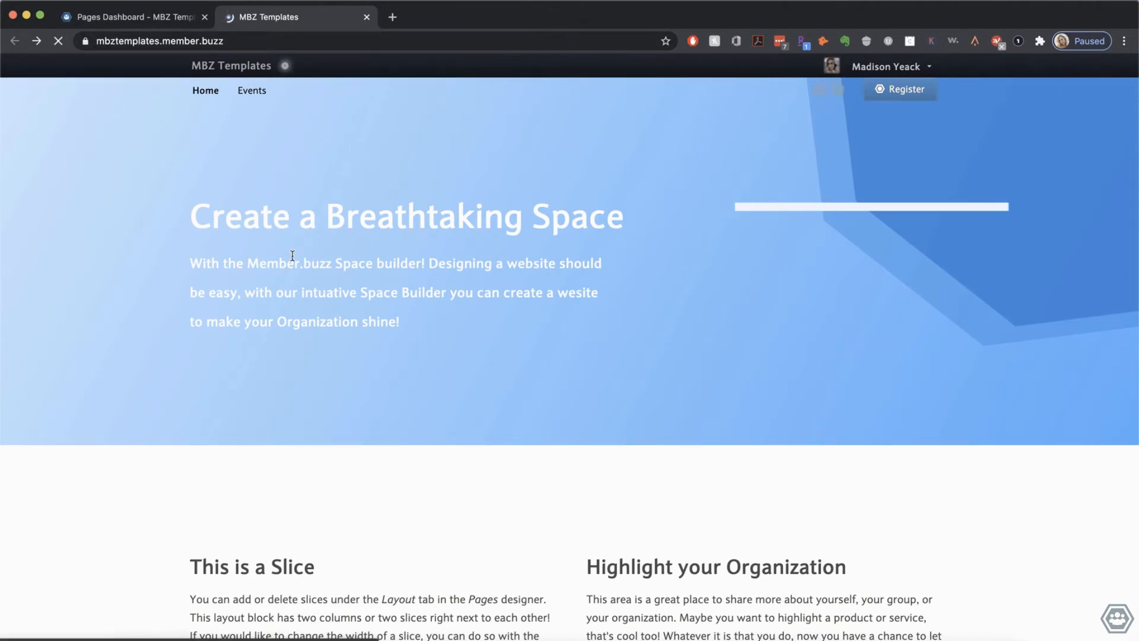
Step: Examine the reloaded home page from the banner down to the six article cards and return to its start
scroll(292, 259, down, 9)
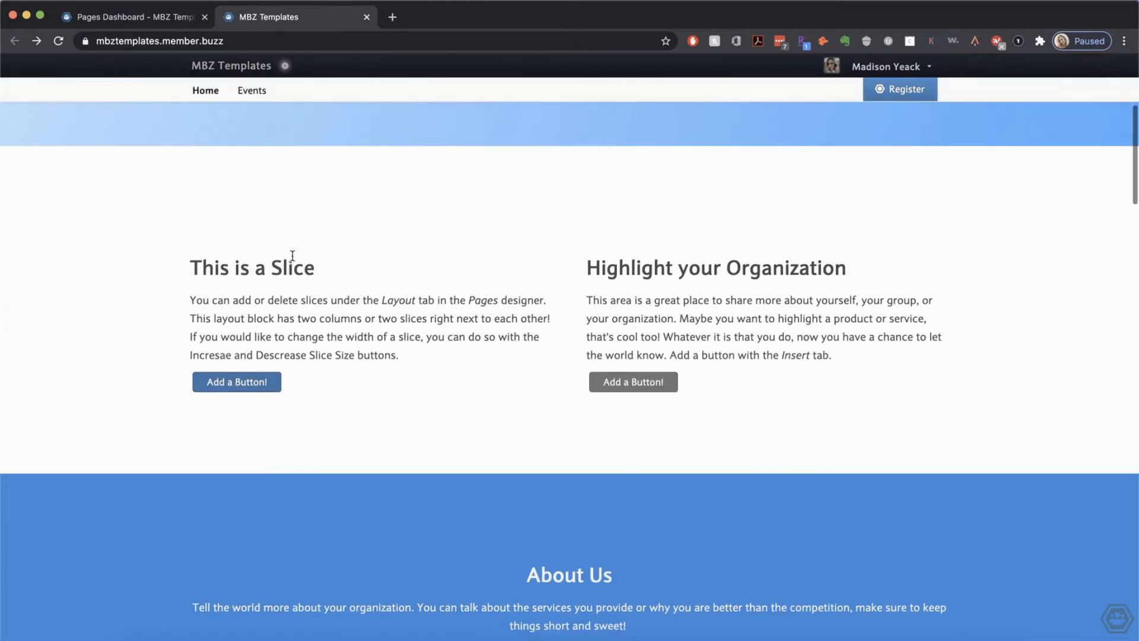
scroll(292, 260, down, 9)
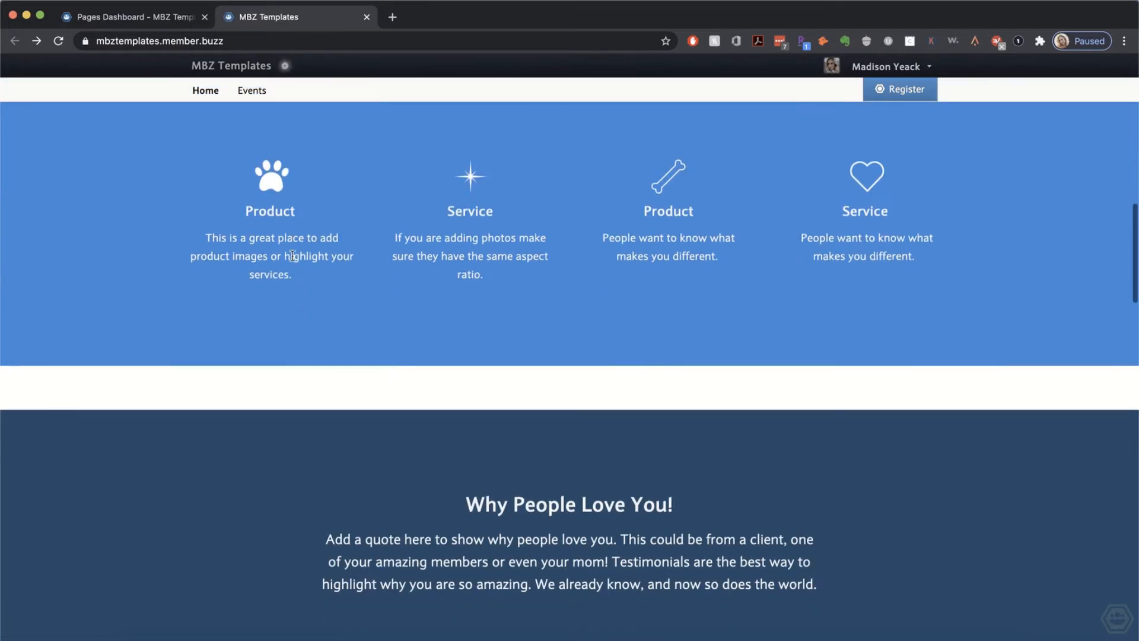
scroll(631, 273, down, 6)
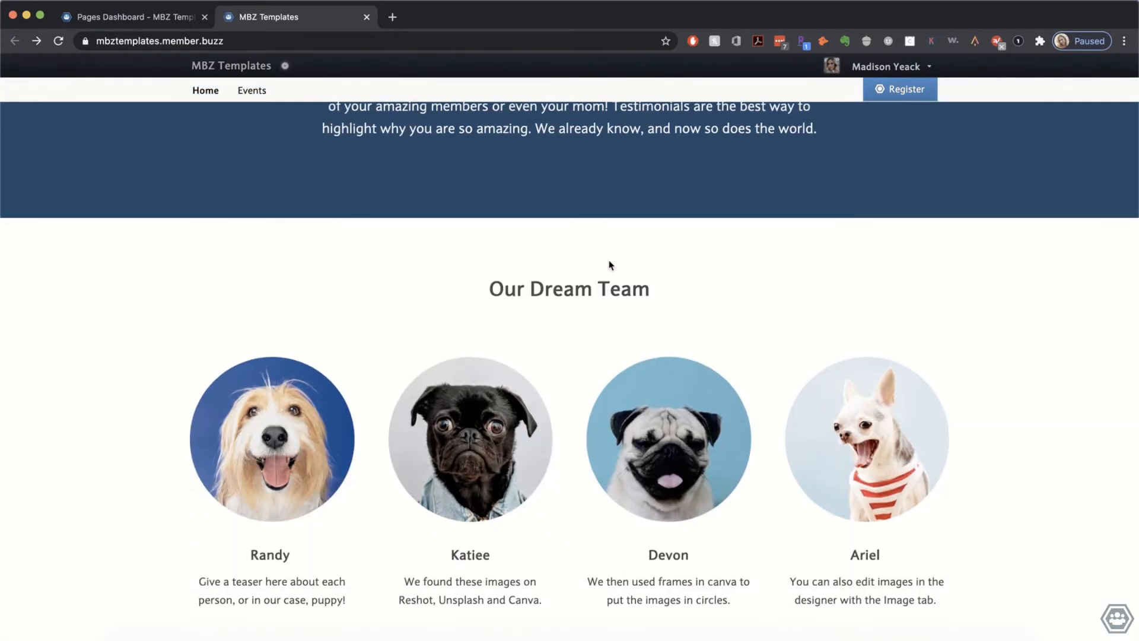
scroll(611, 265, down, 3)
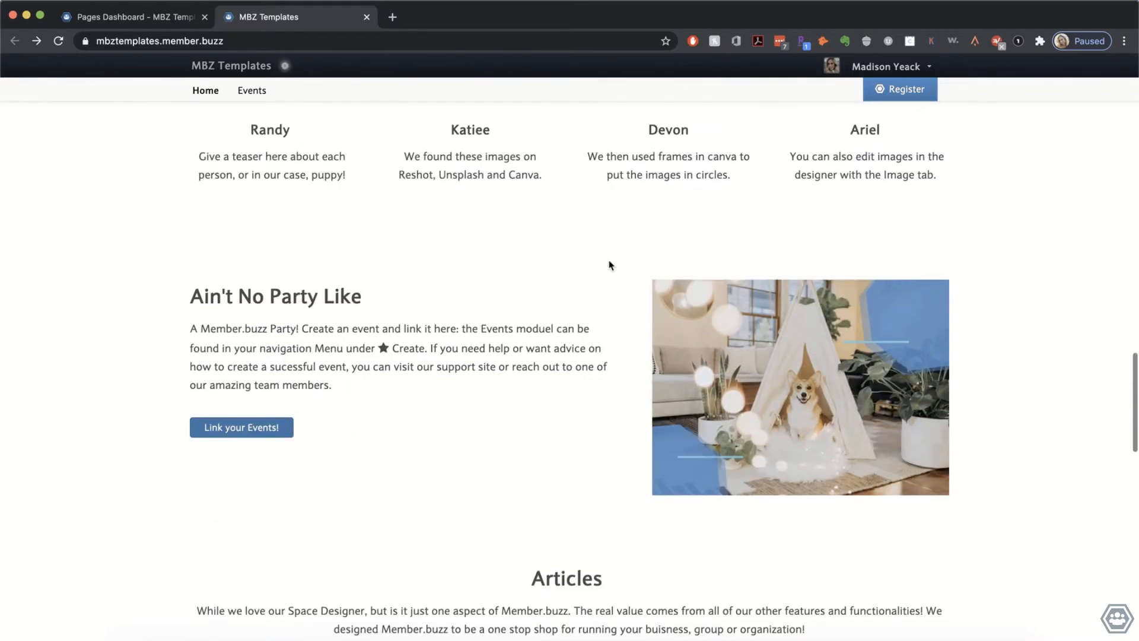
scroll(610, 265, down, 3)
scroll(611, 265, up, 9)
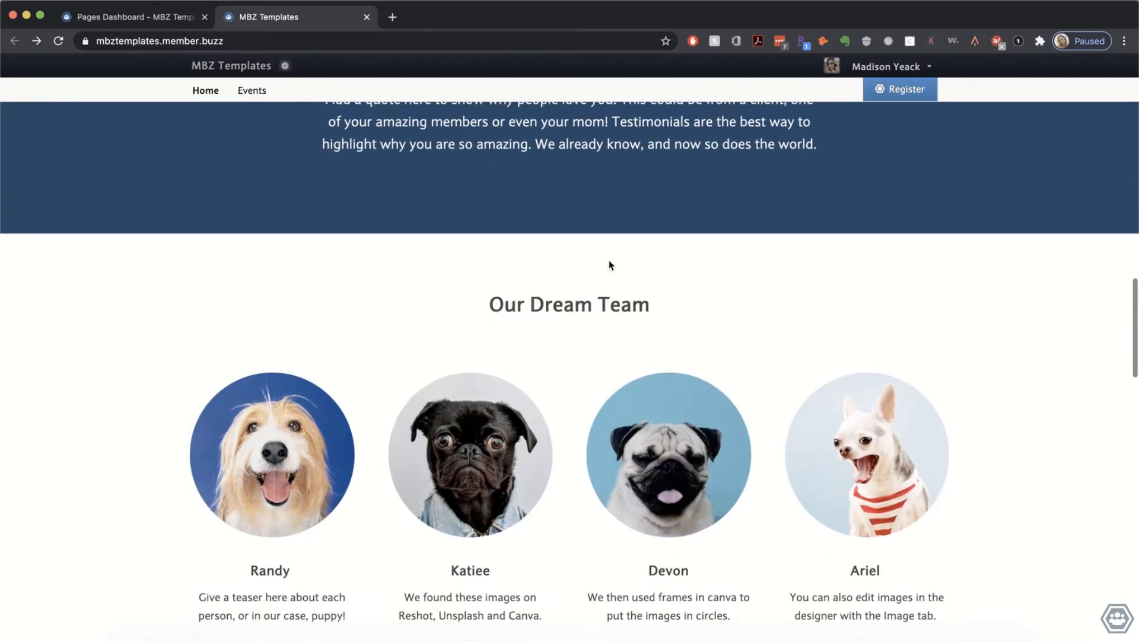
scroll(611, 265, down, 4)
scroll(611, 265, down, 3)
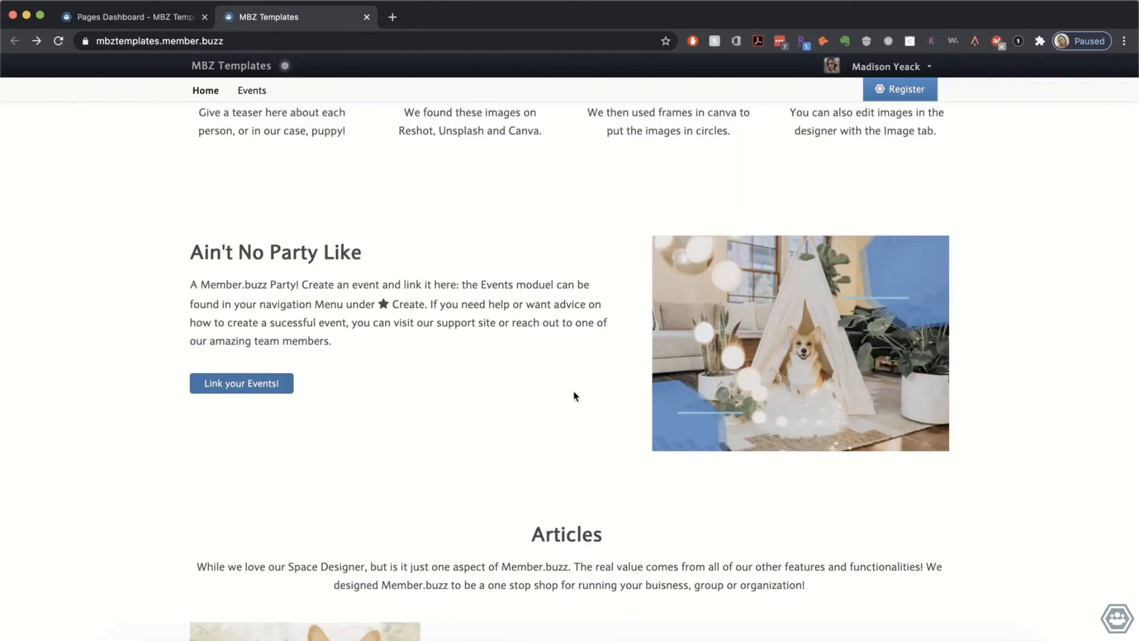
scroll(1103, 294, down, 9)
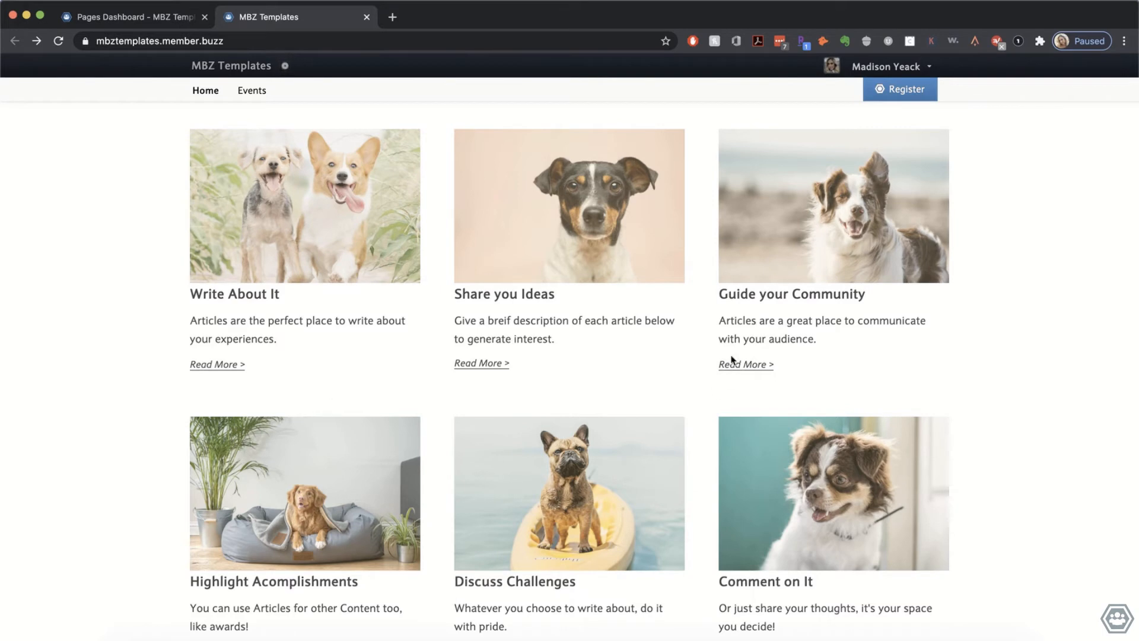
scroll(832, 512, up, 10)
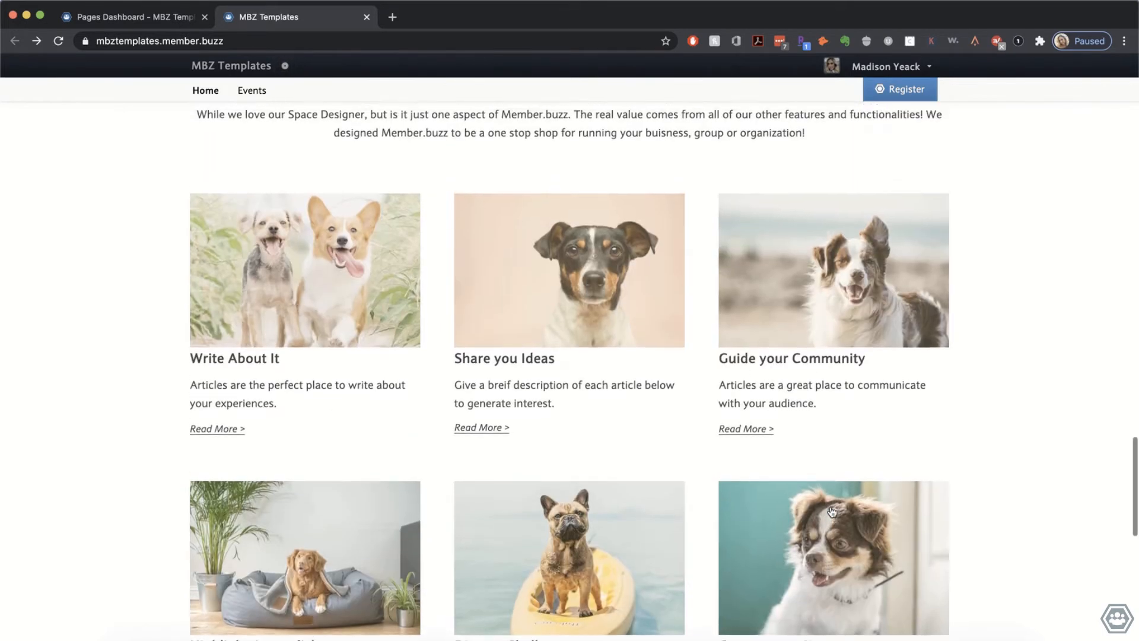
scroll(831, 511, up, 20)
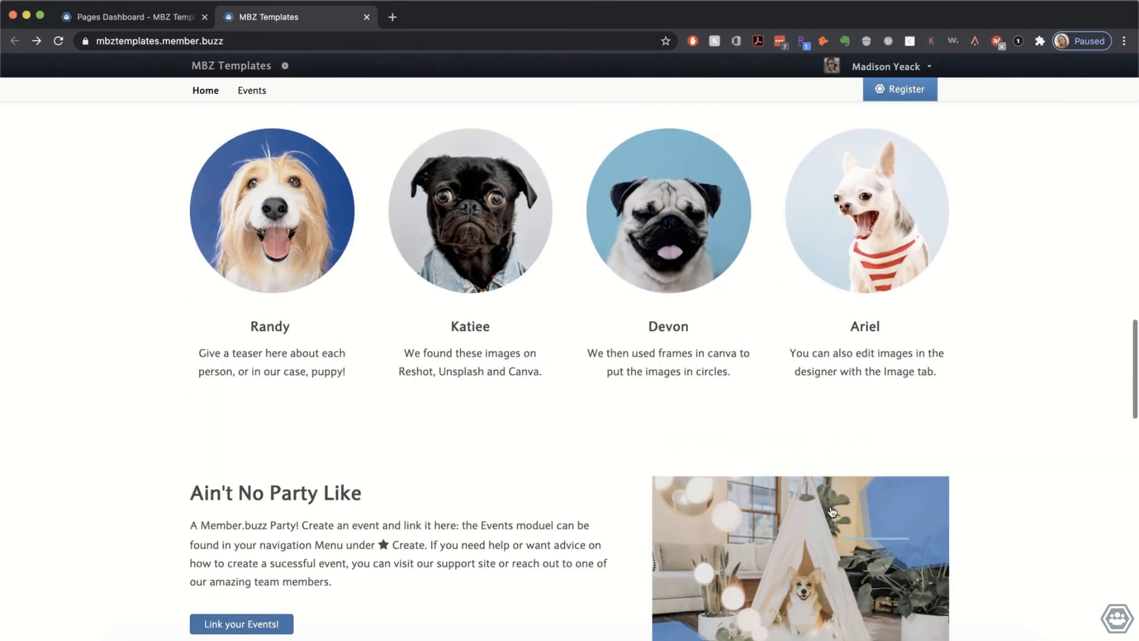
scroll(831, 511, down, 10)
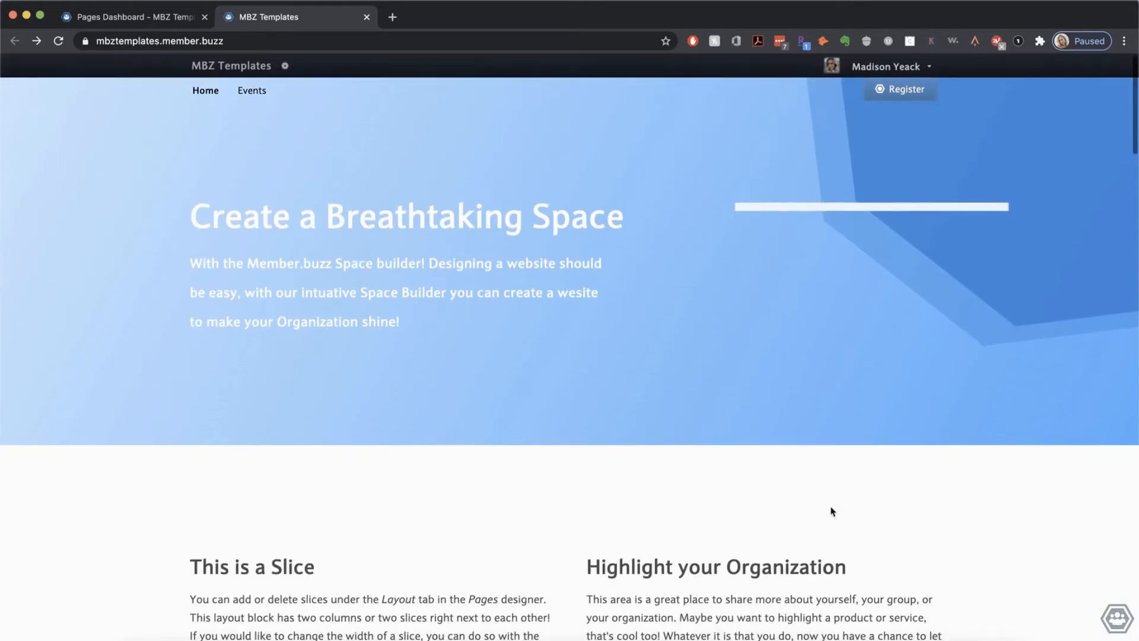
Step: Examine the live page from the About Us section through the team, event and article sections to the footer
scroll(832, 511, down, 4)
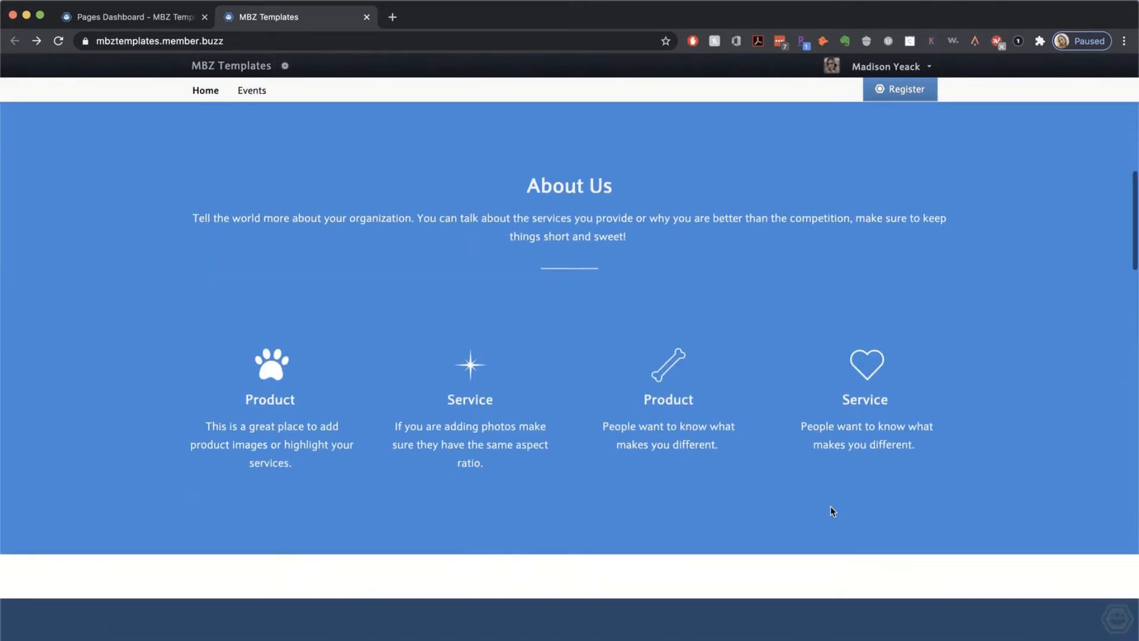
scroll(832, 512, up, 3)
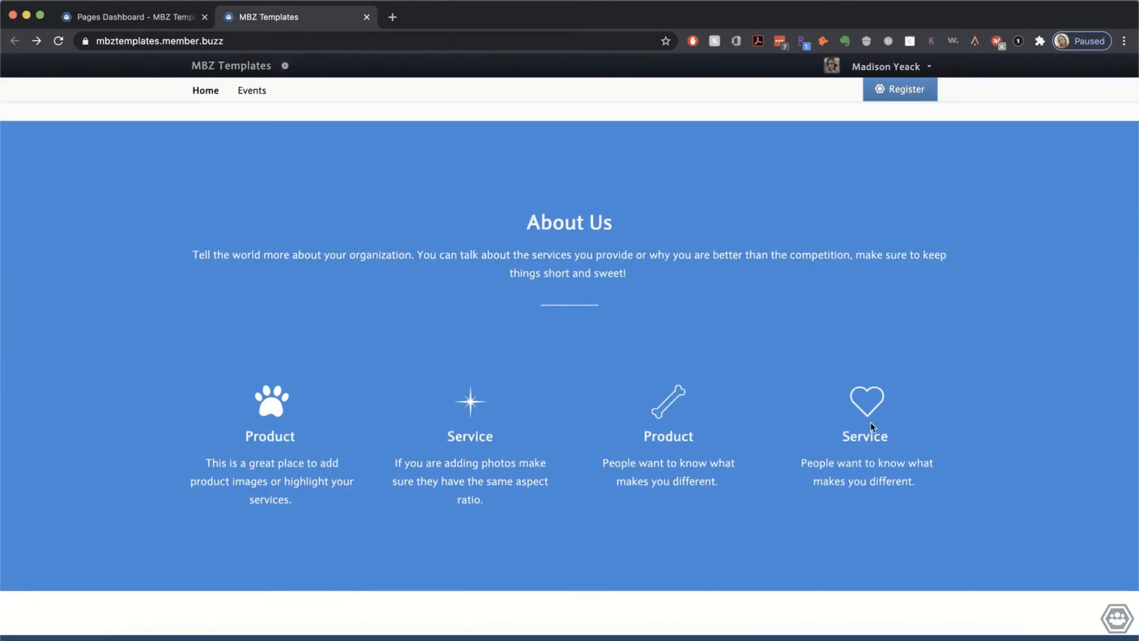
scroll(871, 422, down, 8)
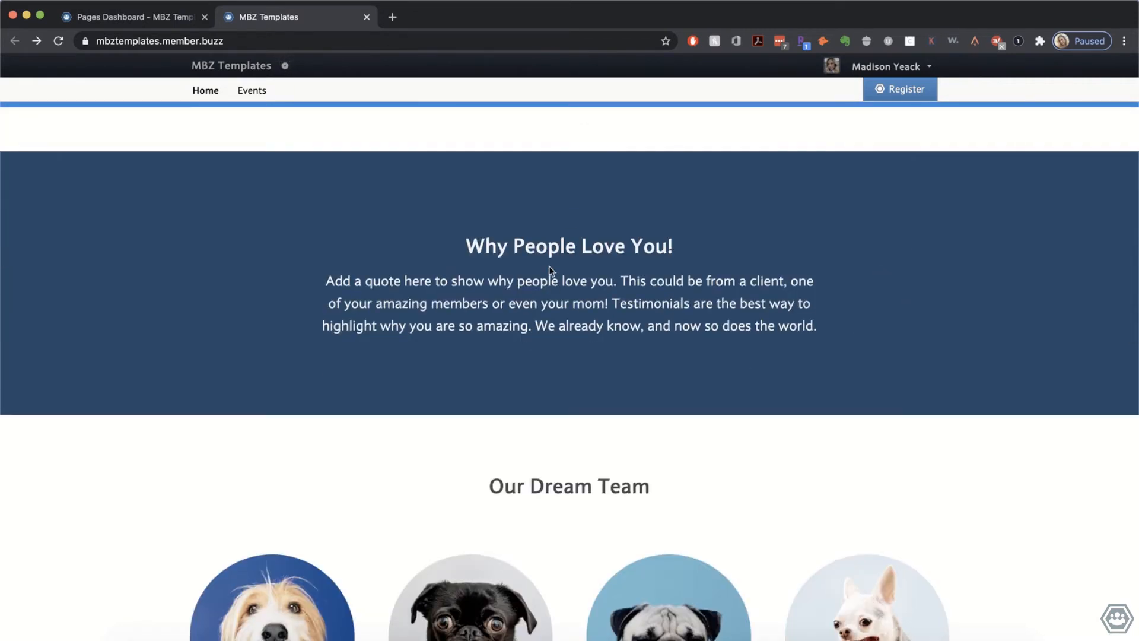
scroll(549, 270, down, 5)
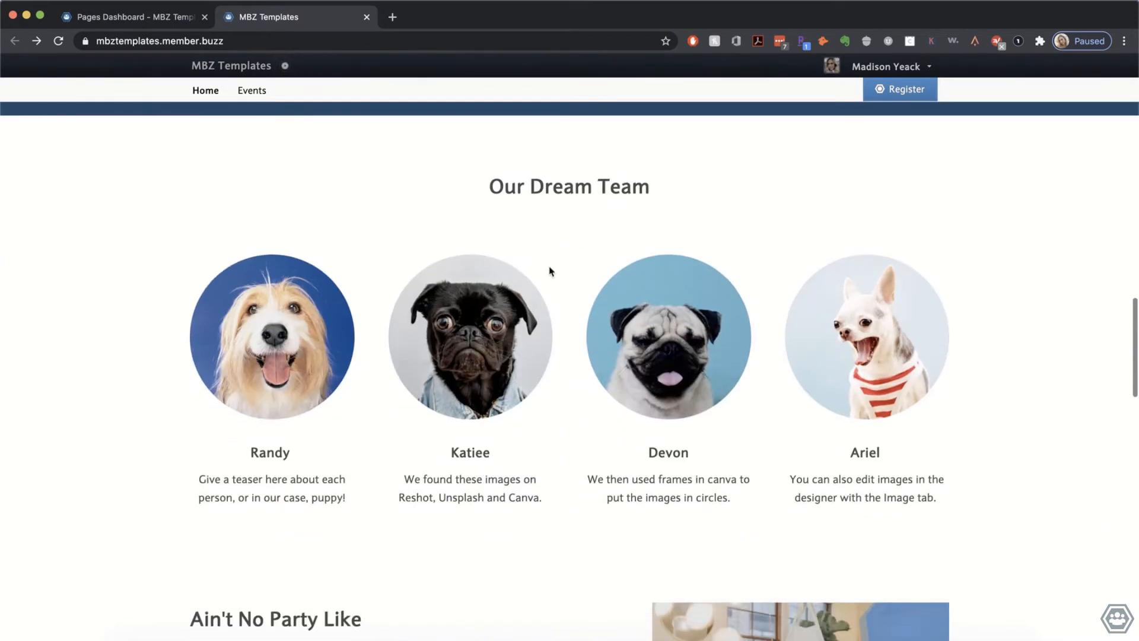
scroll(551, 272, down, 5)
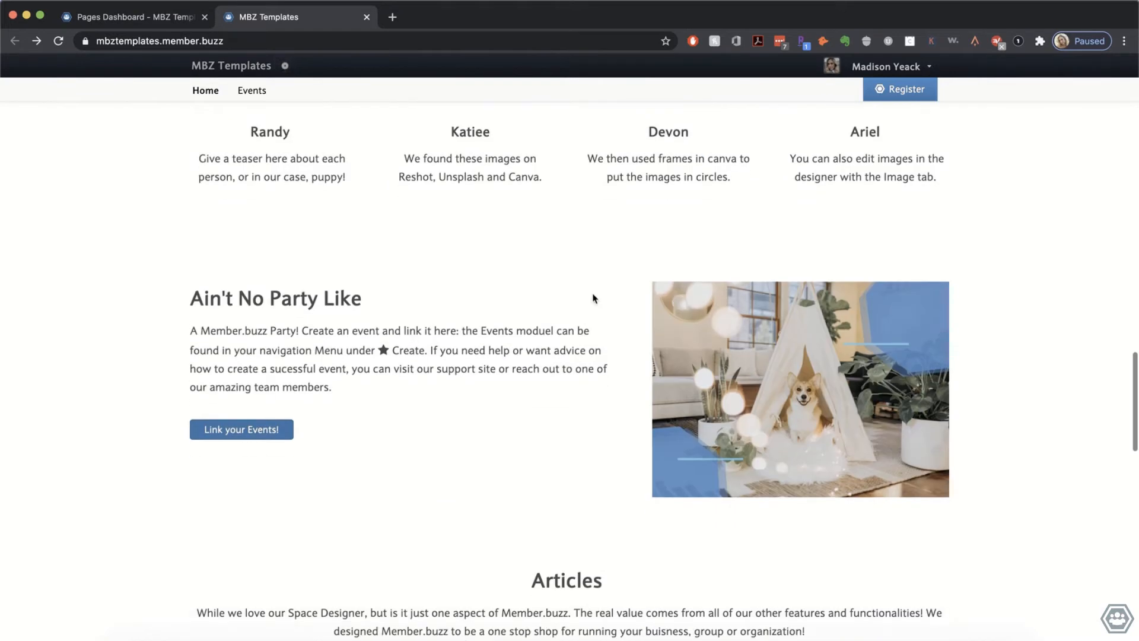
scroll(620, 297, down, 4)
scroll(618, 296, down, 7)
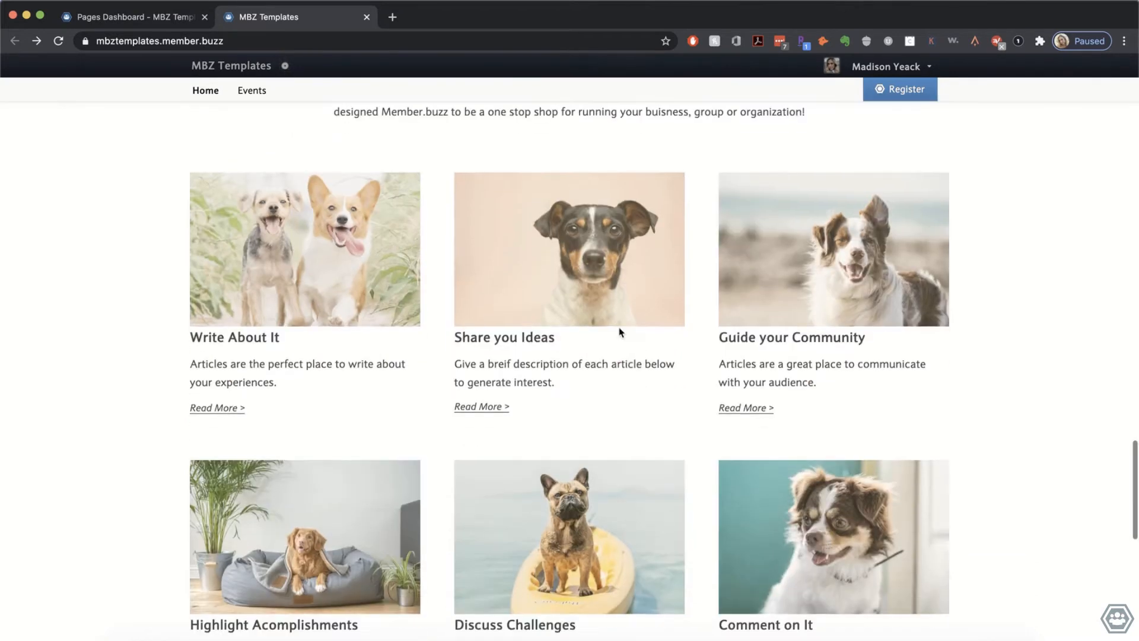
scroll(620, 332, down, 6)
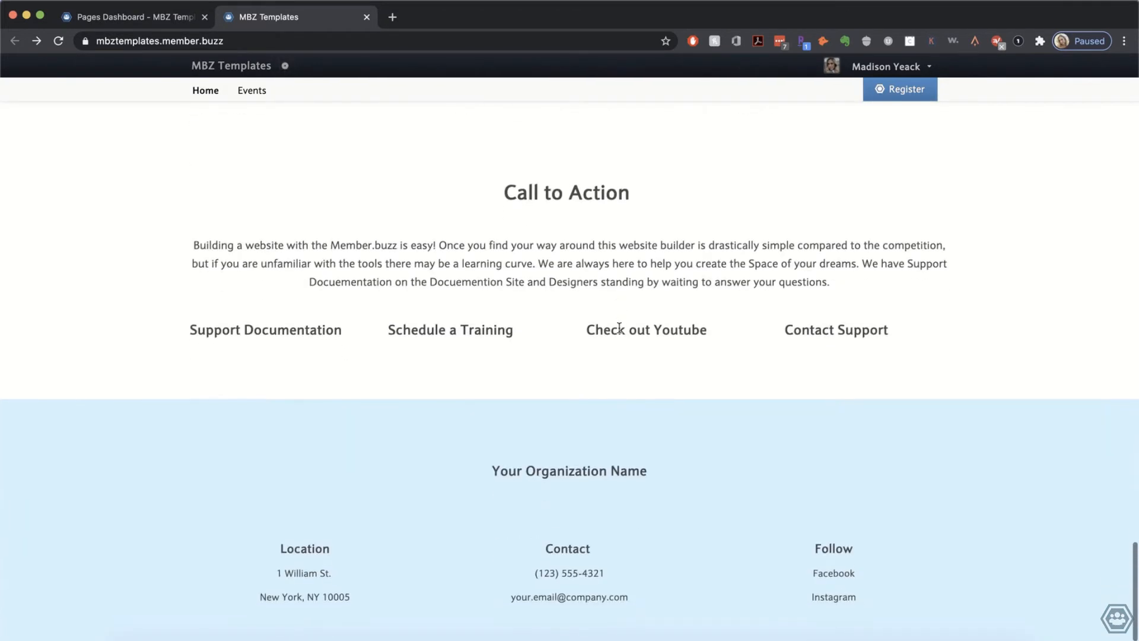
scroll(617, 329, down, 2)
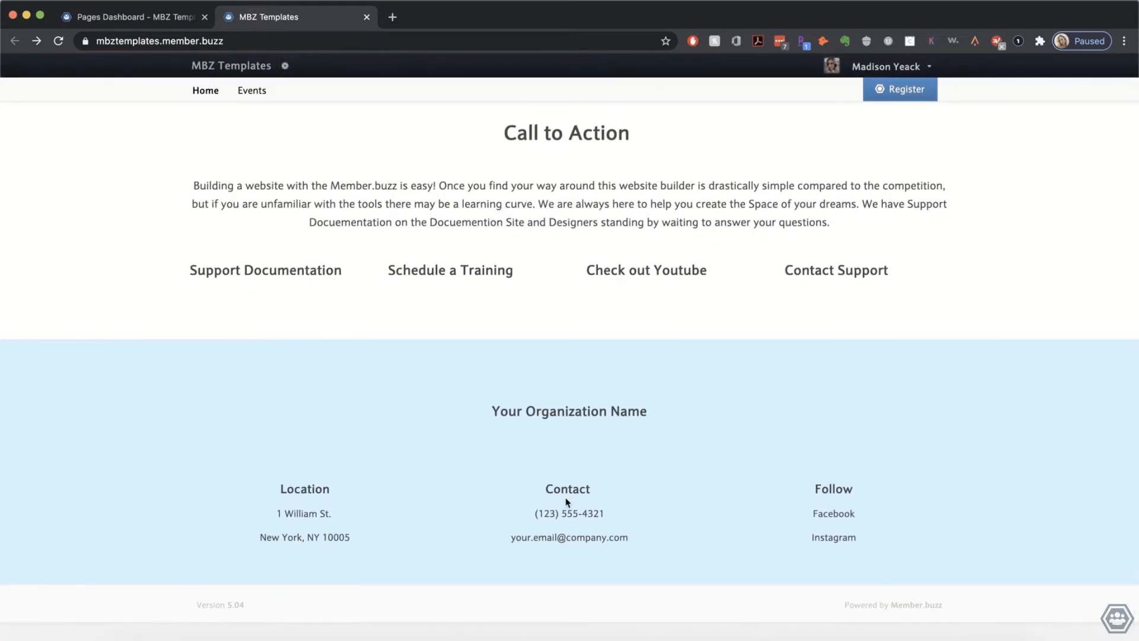
Step: Recheck the layout of the slice columns, About Us, testimonial, Our Dream Team and event sections on the live page
scroll(566, 502, up, 15)
scroll(566, 502, down, 1)
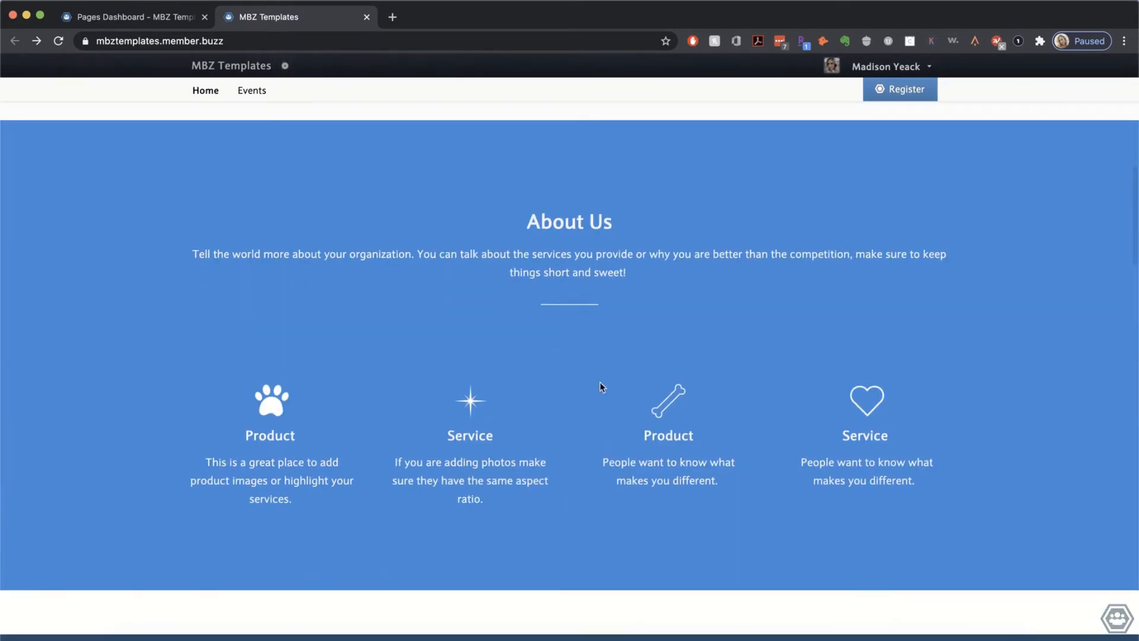
scroll(358, 143, up, 8)
scroll(407, 221, down, 15)
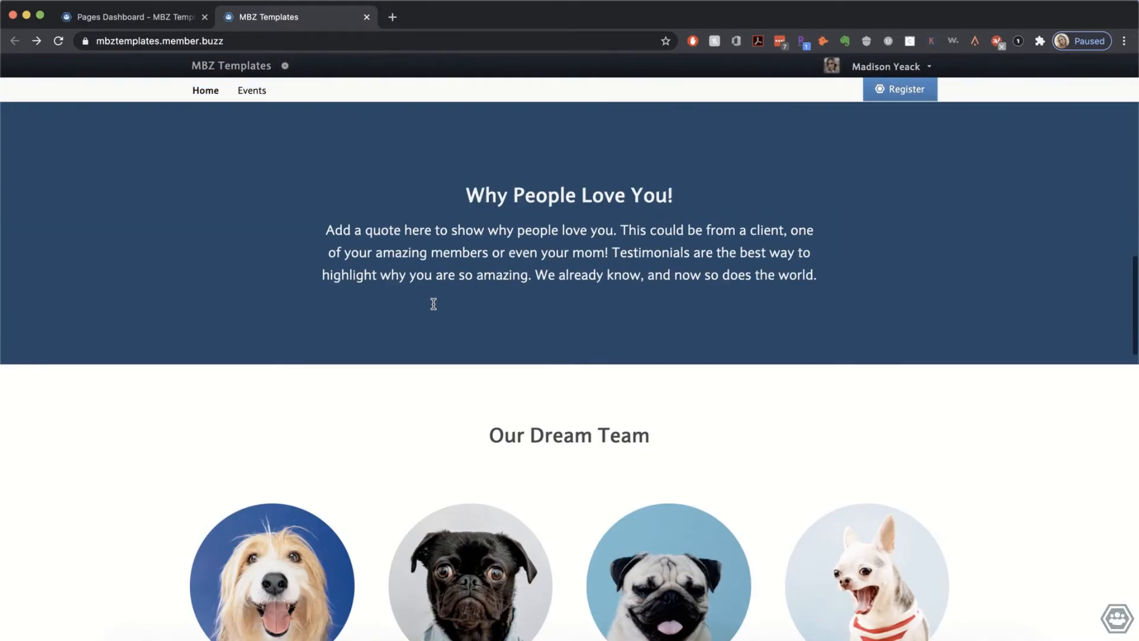
scroll(433, 304, up, 3)
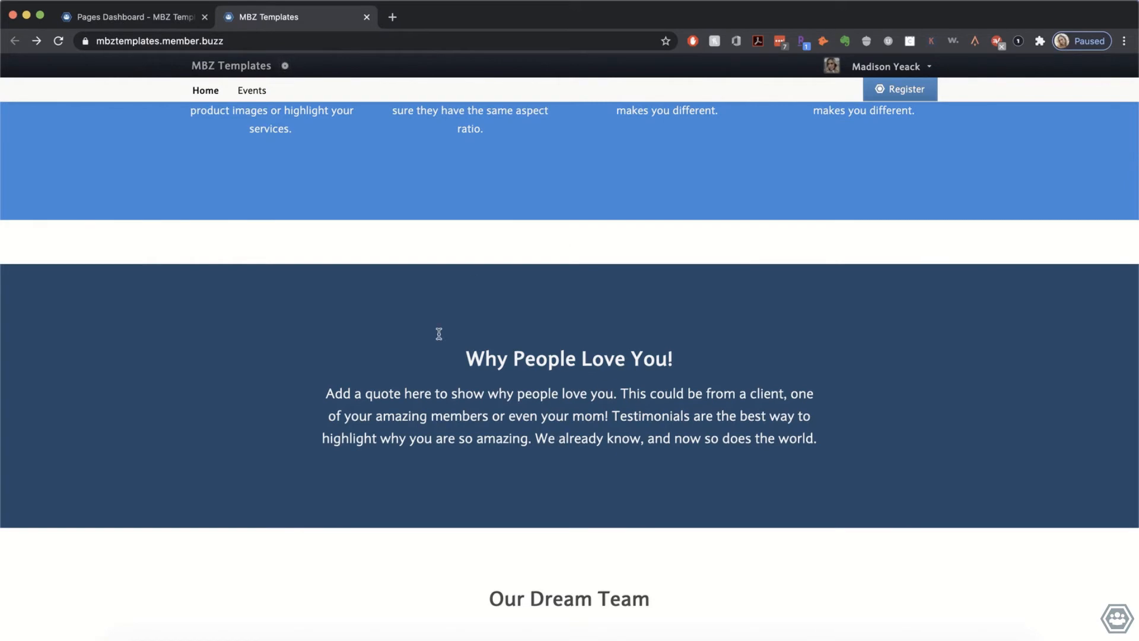
scroll(596, 403, up, 10)
scroll(596, 406, down, 12)
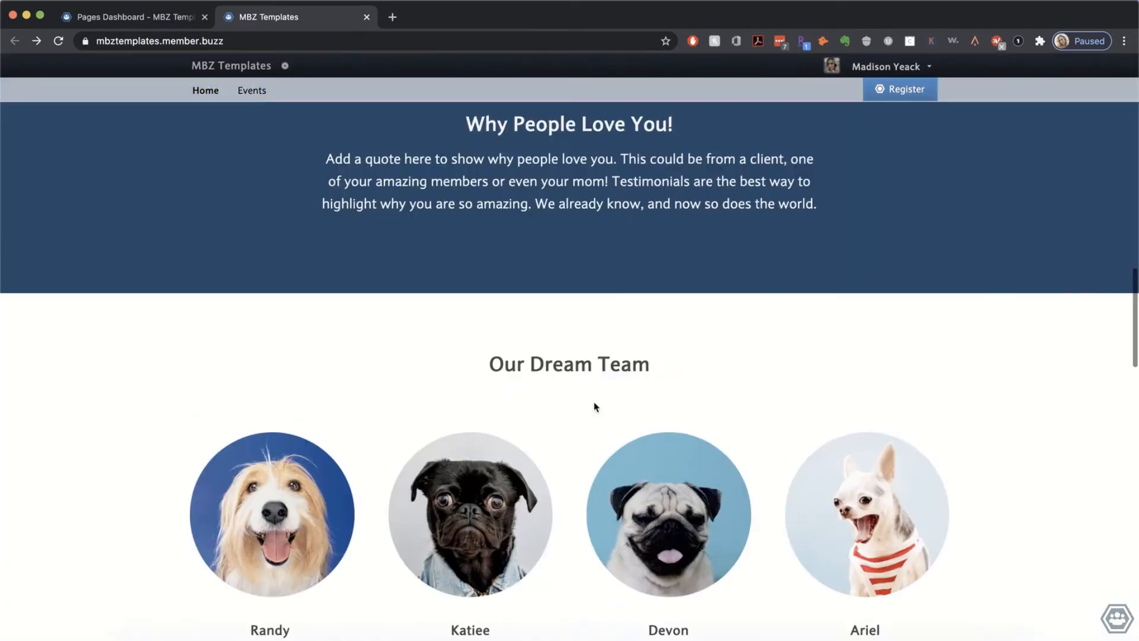
scroll(595, 407, up, 12)
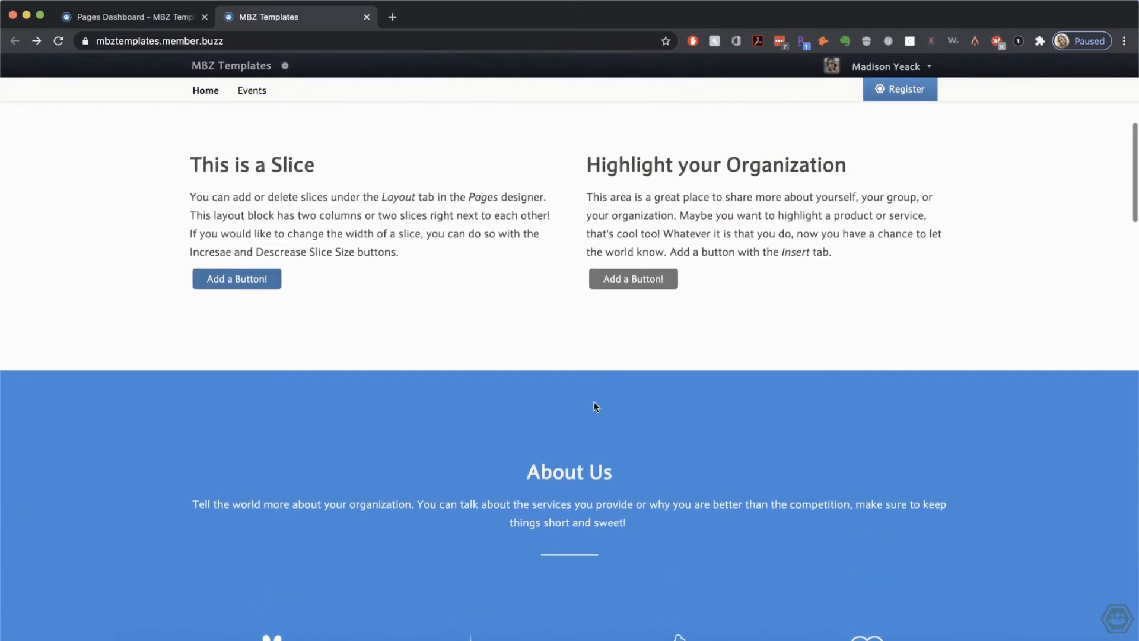
scroll(595, 407, up, 3)
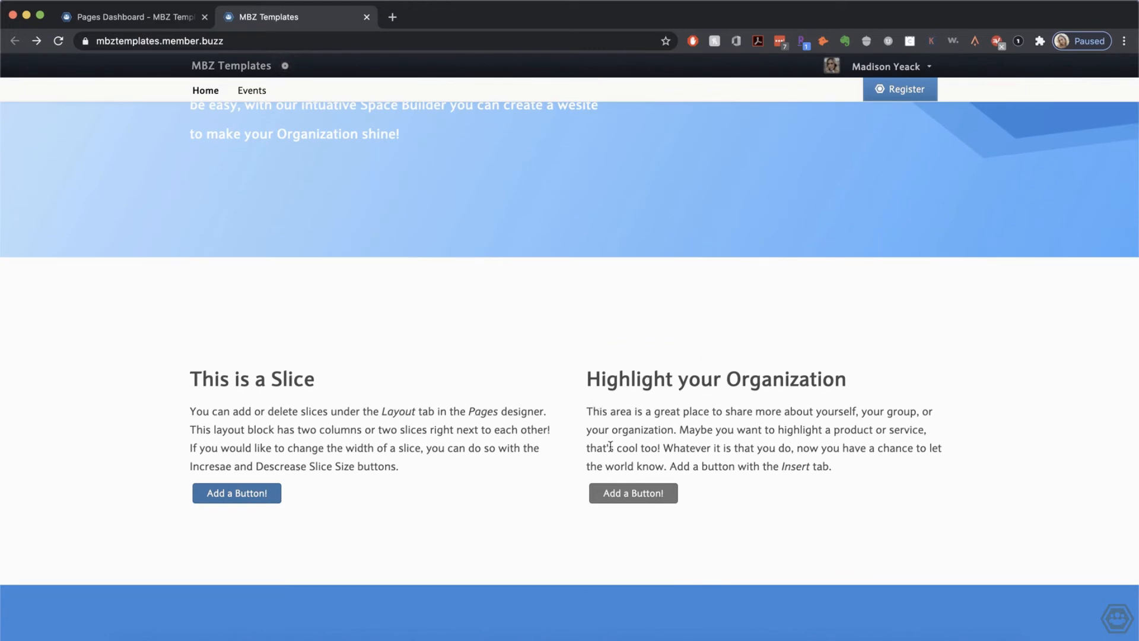
scroll(610, 446, down, 3)
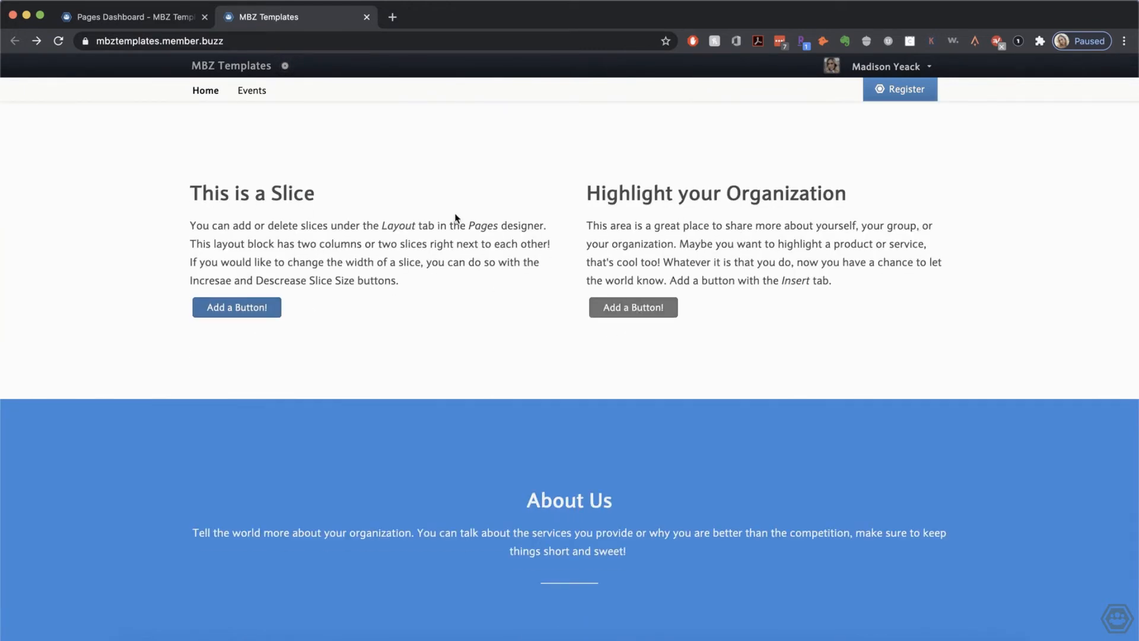
scroll(619, 283, down, 13)
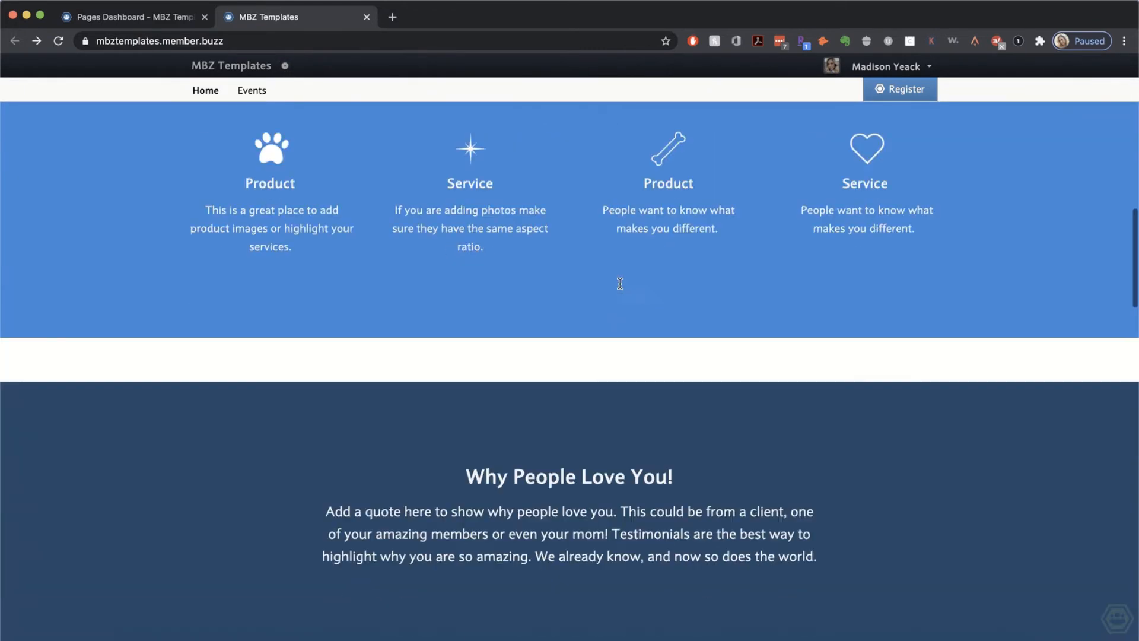
scroll(635, 292, down, 6)
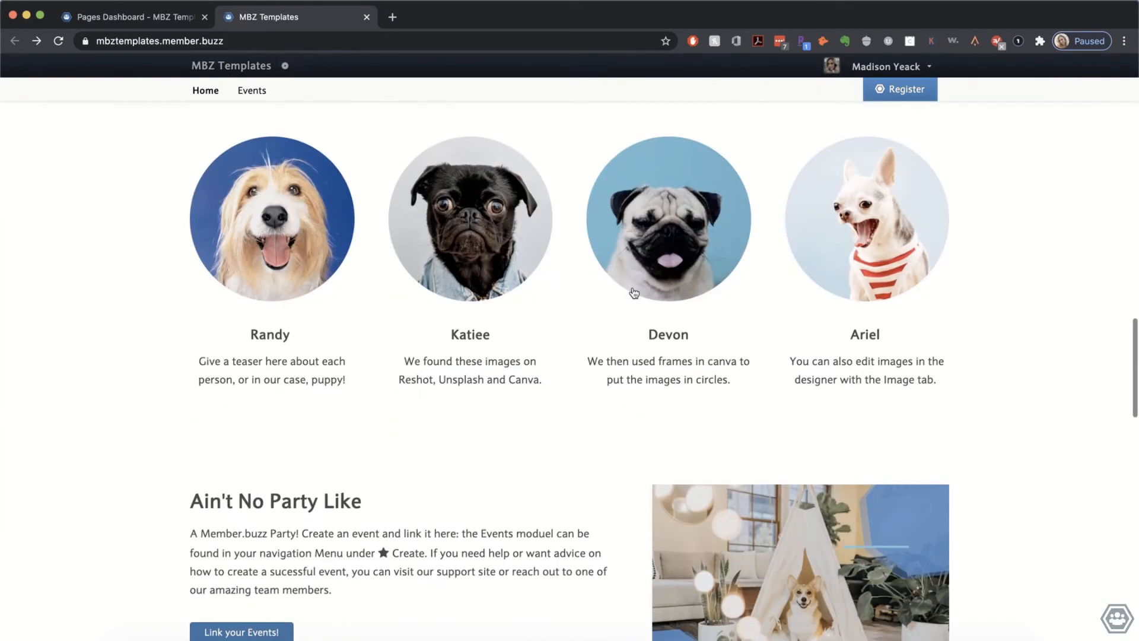
scroll(635, 292, up, 2)
scroll(666, 343, down, 14)
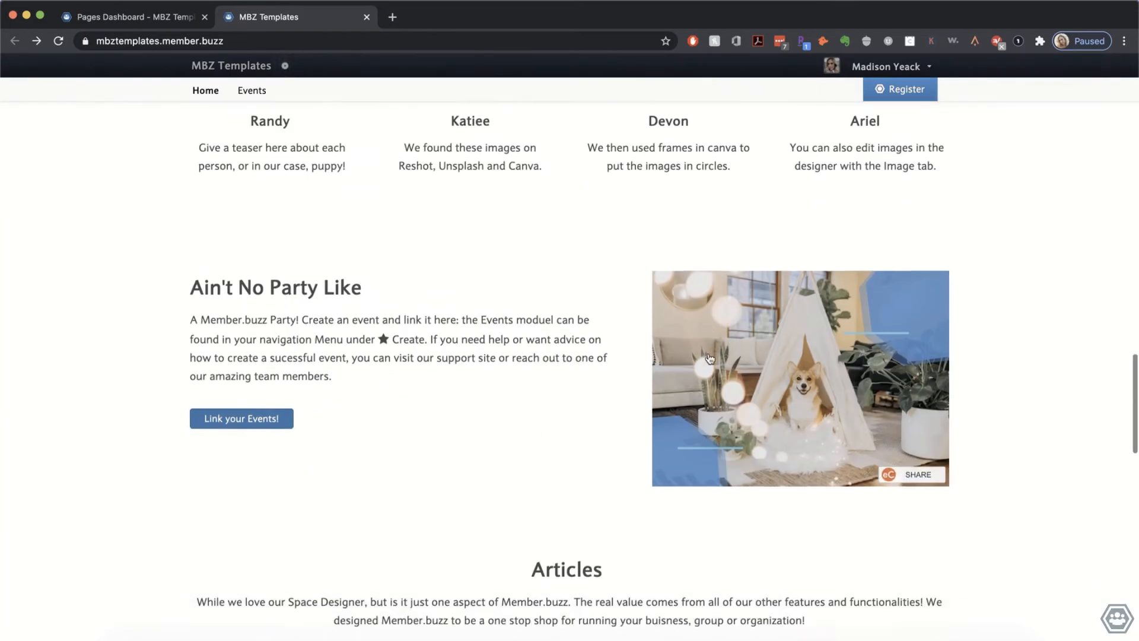
Step: Examine the live page's Call to Action and footer sections, and return to the About Us section
scroll(710, 358, down, 10)
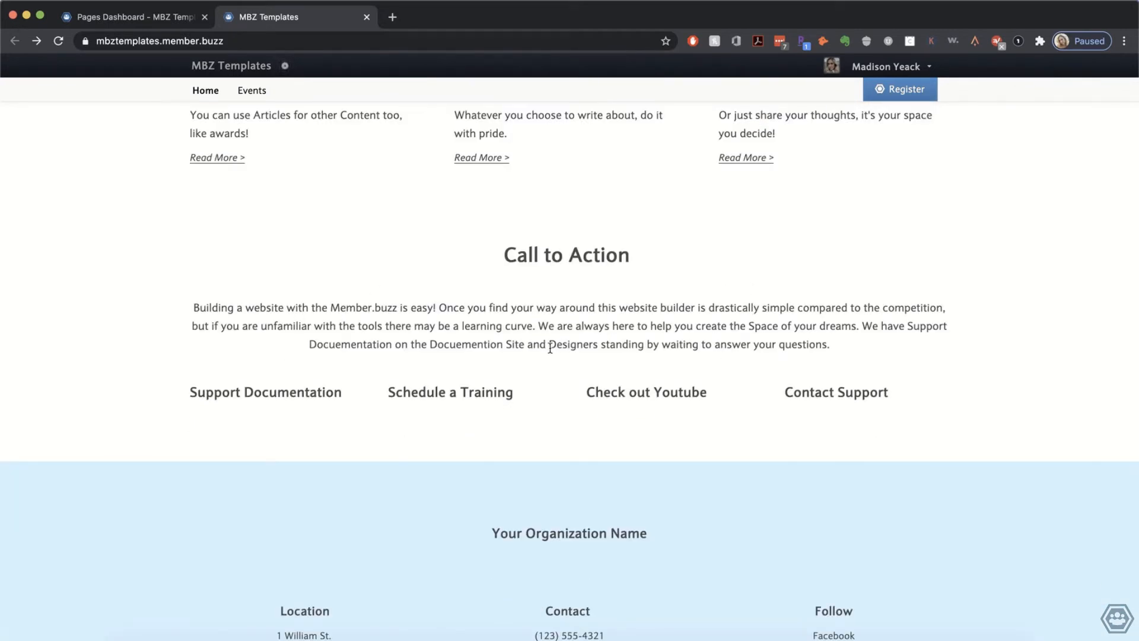
scroll(550, 350, down, 2)
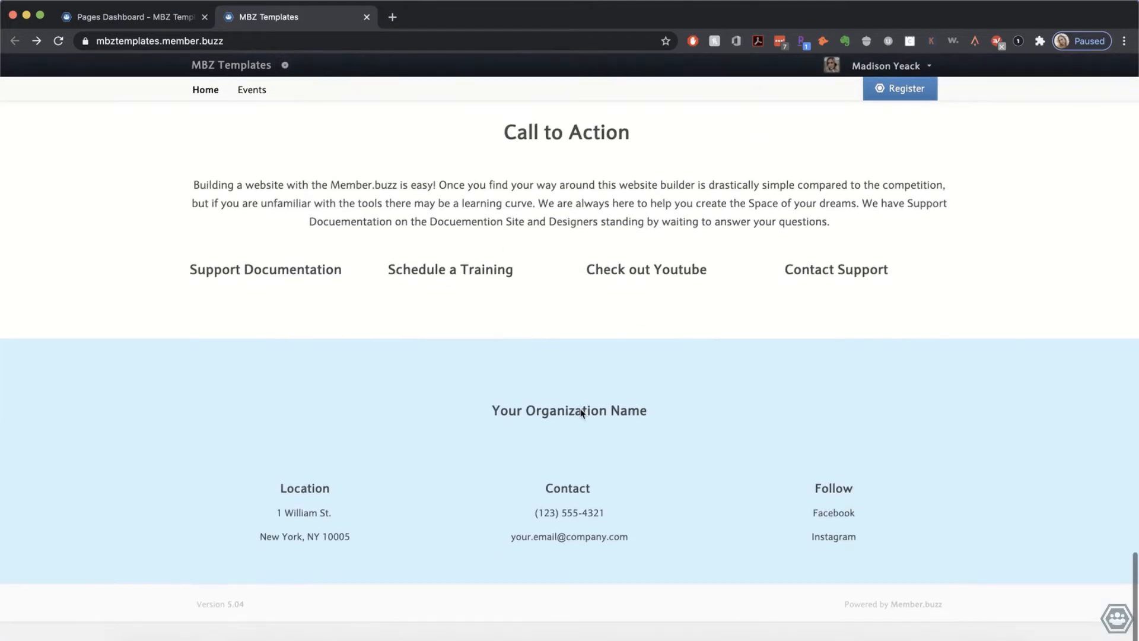
scroll(552, 354, up, 20)
scroll(581, 414, down, 15)
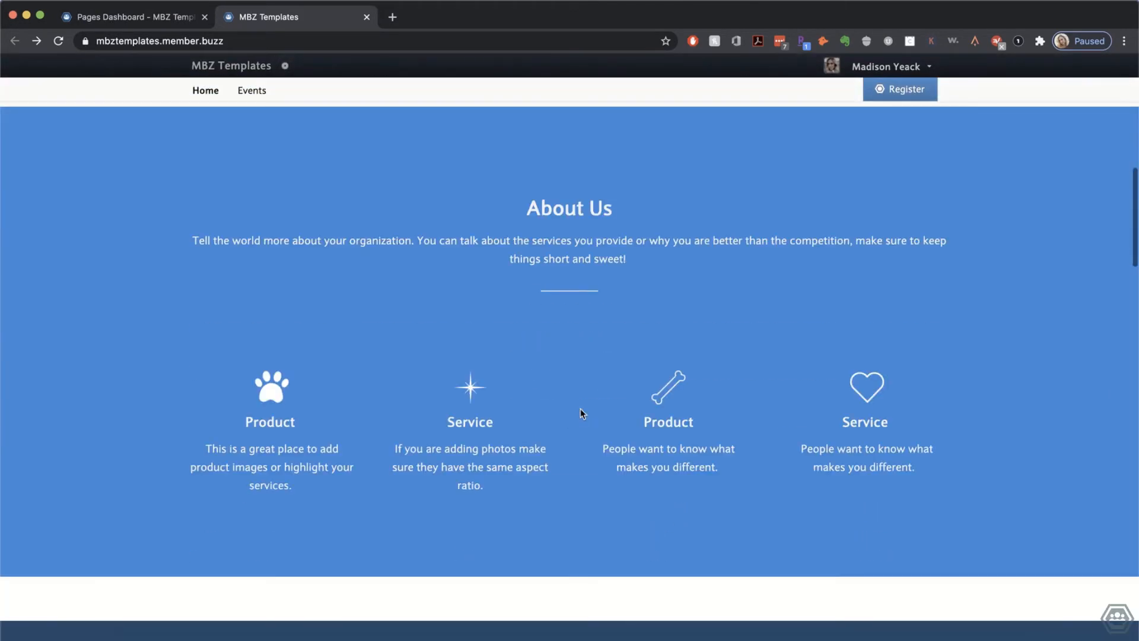
scroll(581, 414, up, 5)
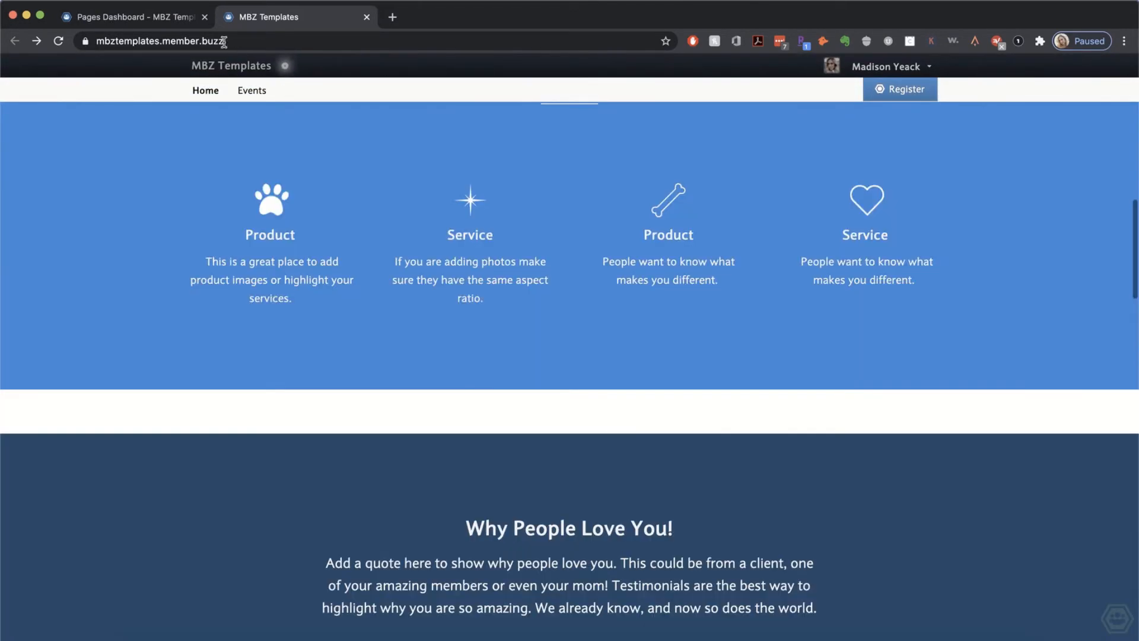
Step: Open the Homepage for editing in the Pages dashboard and check the live page's testimonial and team sections against it
click(170, 24)
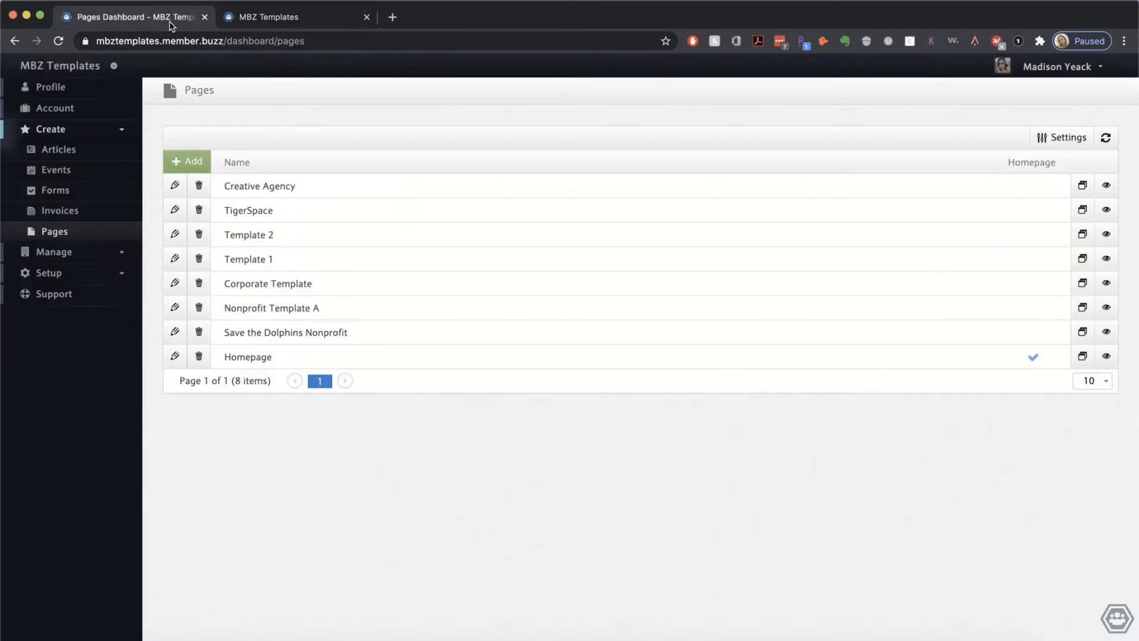
click(175, 357)
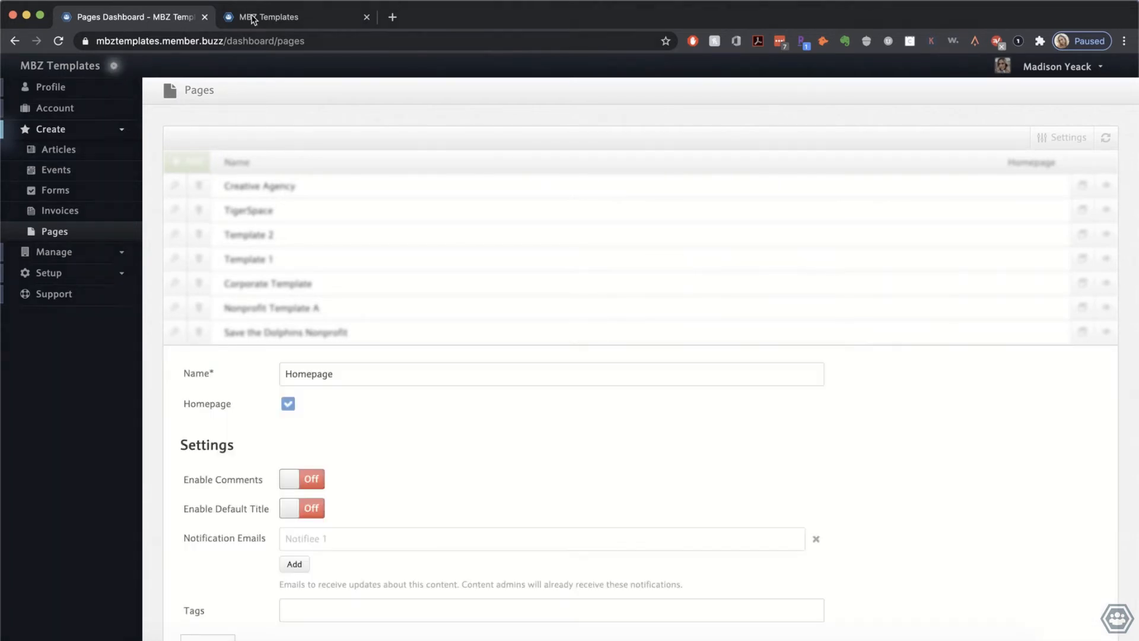
click(267, 18)
scroll(461, 360, up, 2)
scroll(463, 365, down, 12)
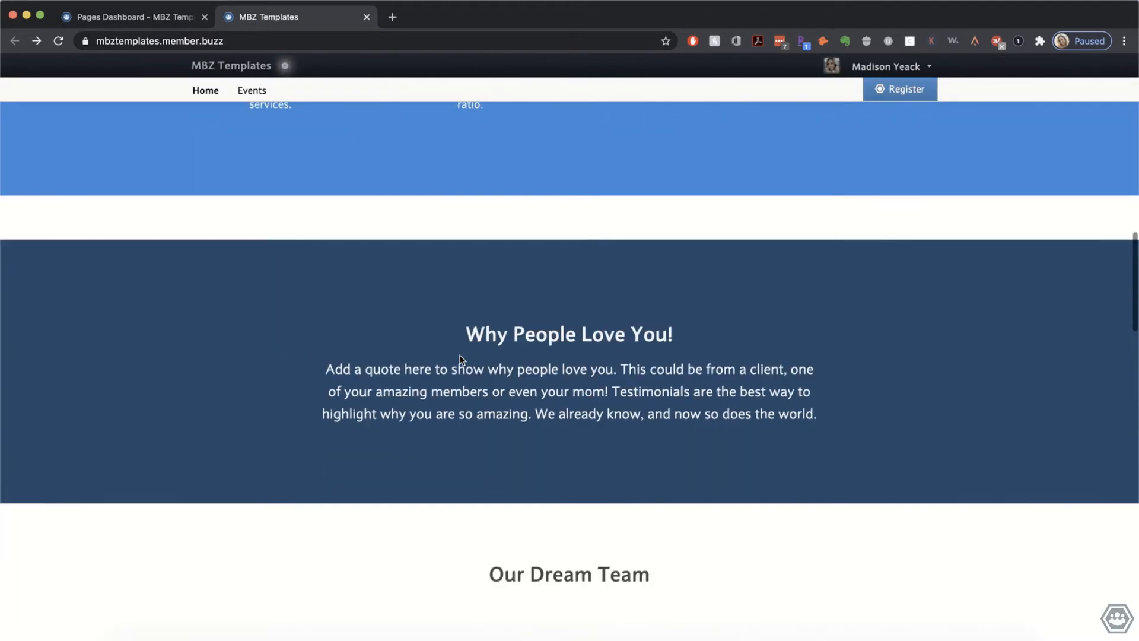
scroll(464, 372, up, 6)
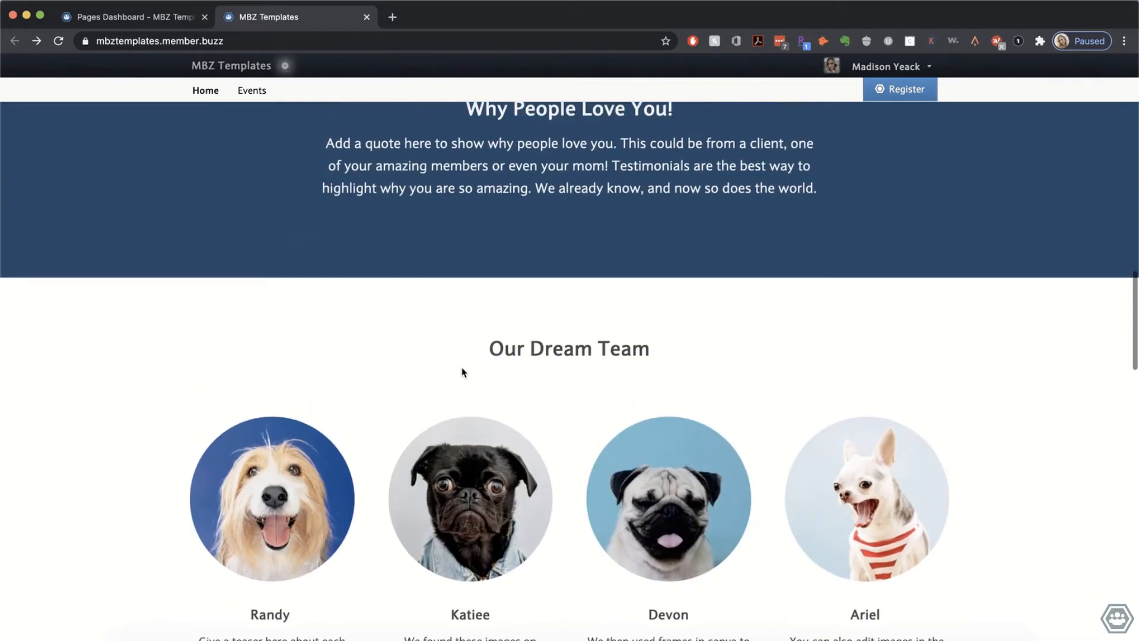
Step: In the Homepage editor, move the "Why People Love You!" slice down below the Our Dream Team photo row
click(137, 17)
scroll(327, 462, down, 10)
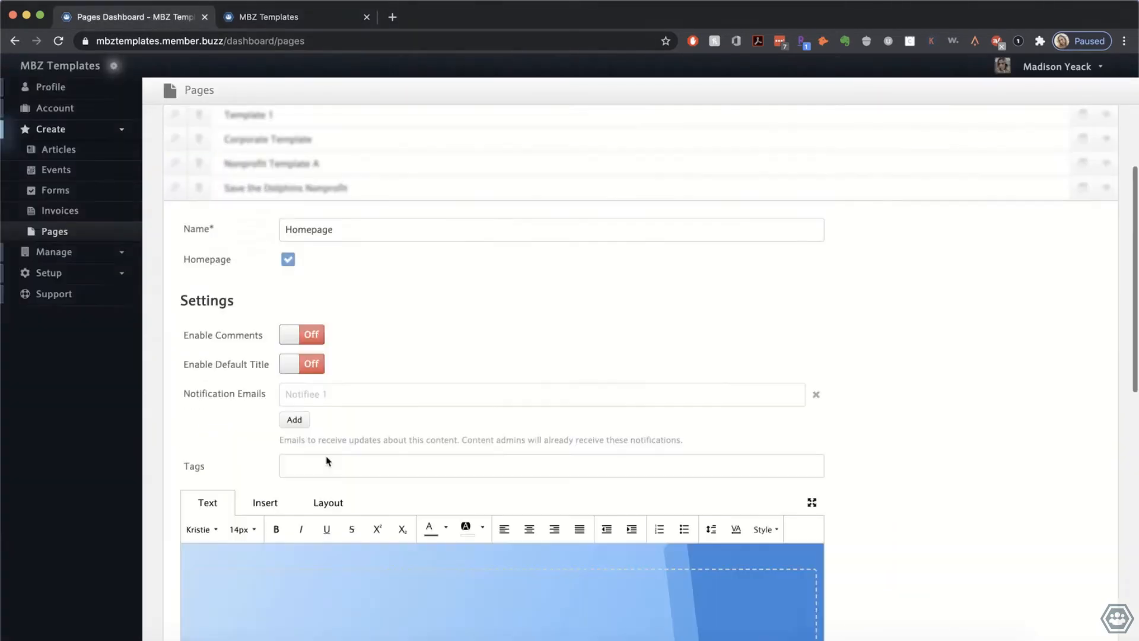
scroll(327, 460, up, 4)
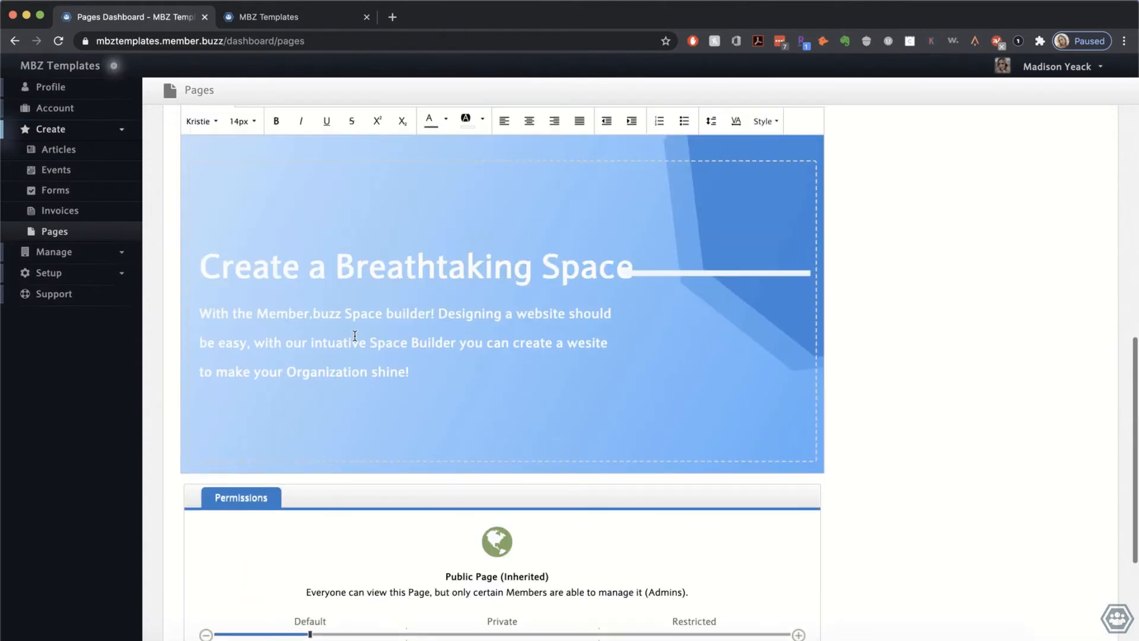
scroll(354, 334, down, 10)
scroll(355, 337, down, 2)
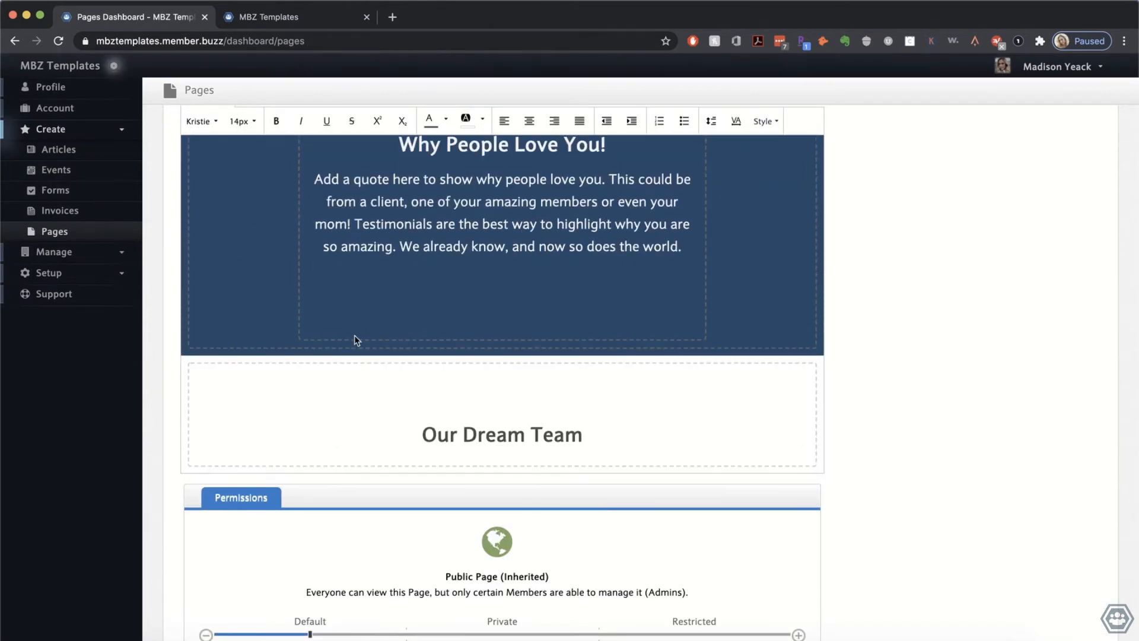
scroll(355, 338, up, 3)
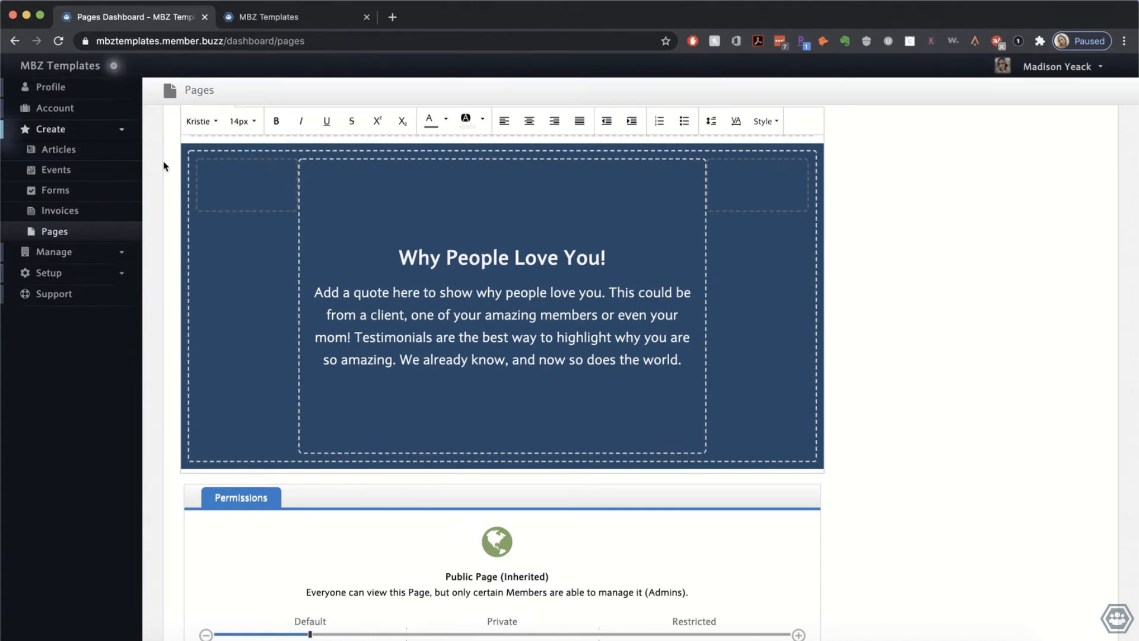
scroll(166, 167, up, 2)
click(335, 153)
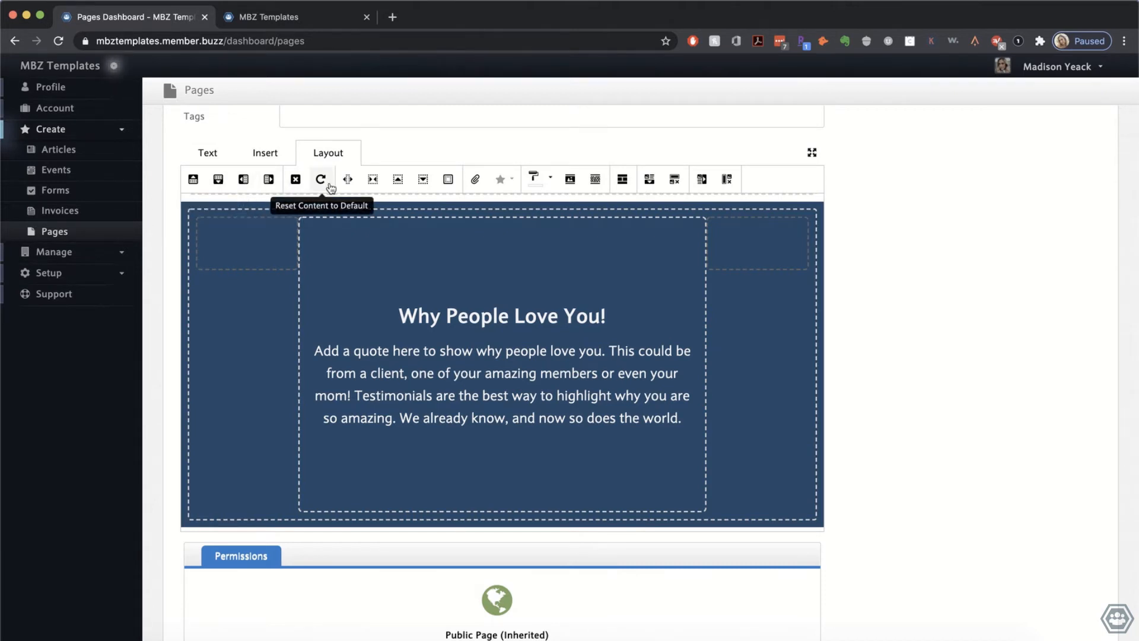
click(422, 180)
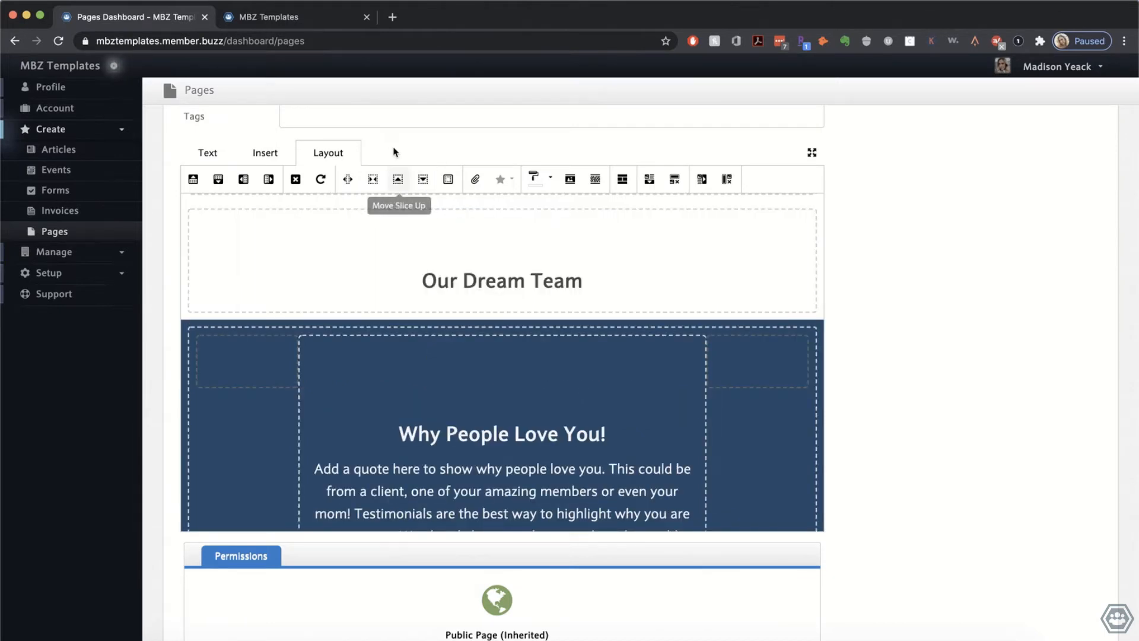
click(419, 182)
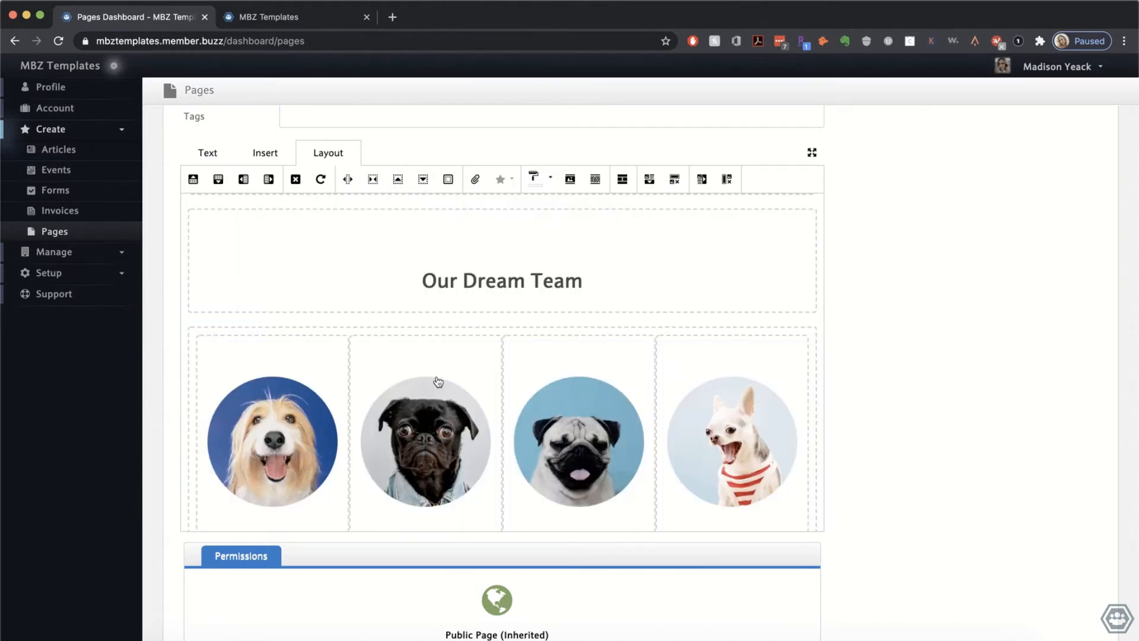
Step: Delete the empty slice between the blue About Us section and the Our Dream Team heading
scroll(438, 381, down, 10)
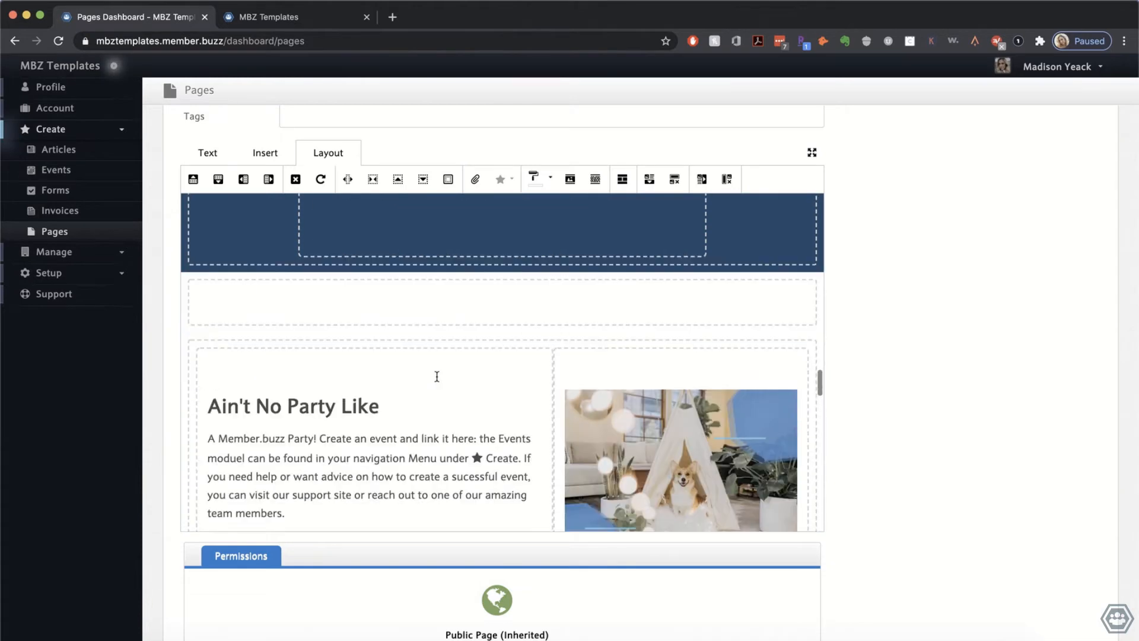
scroll(436, 376, up, 5)
scroll(437, 376, up, 10)
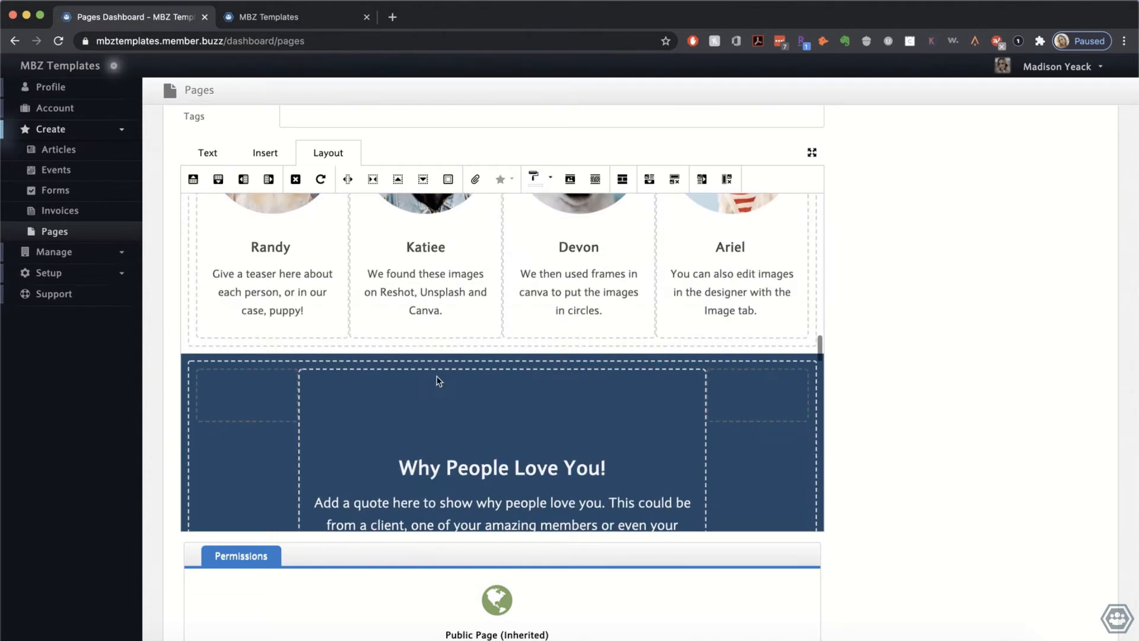
scroll(437, 377, up, 4)
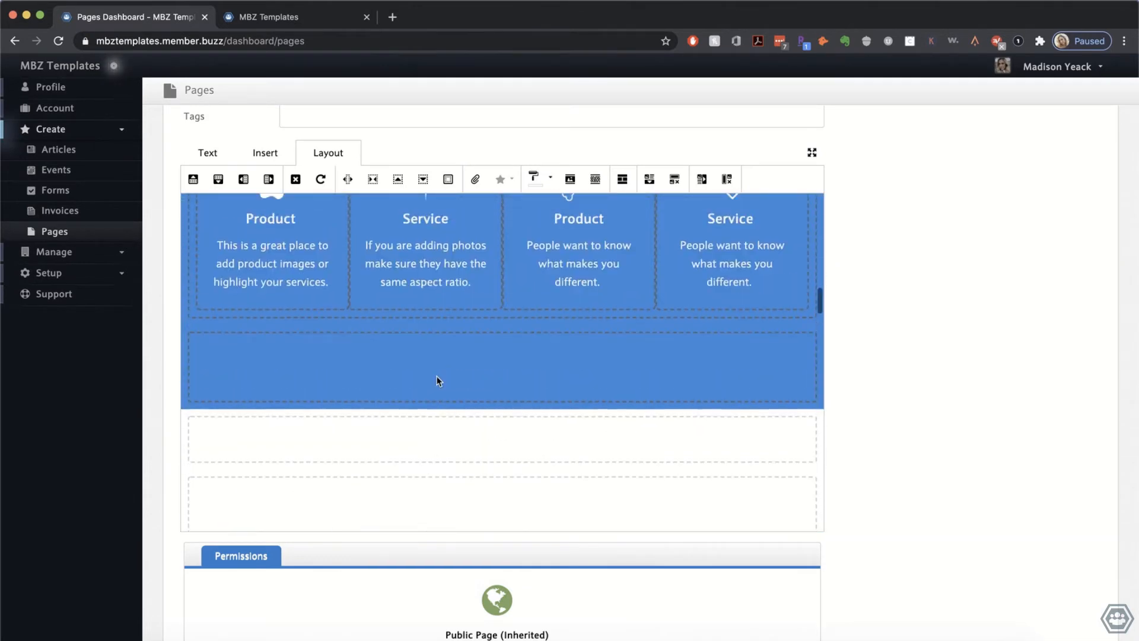
scroll(442, 407, down, 5)
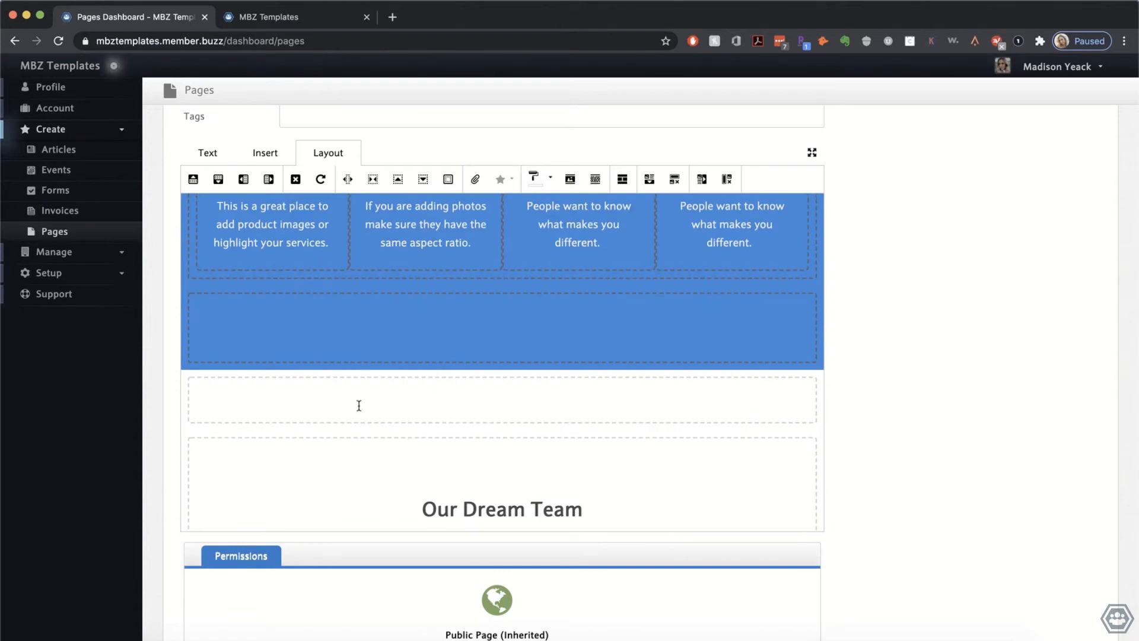
click(305, 400)
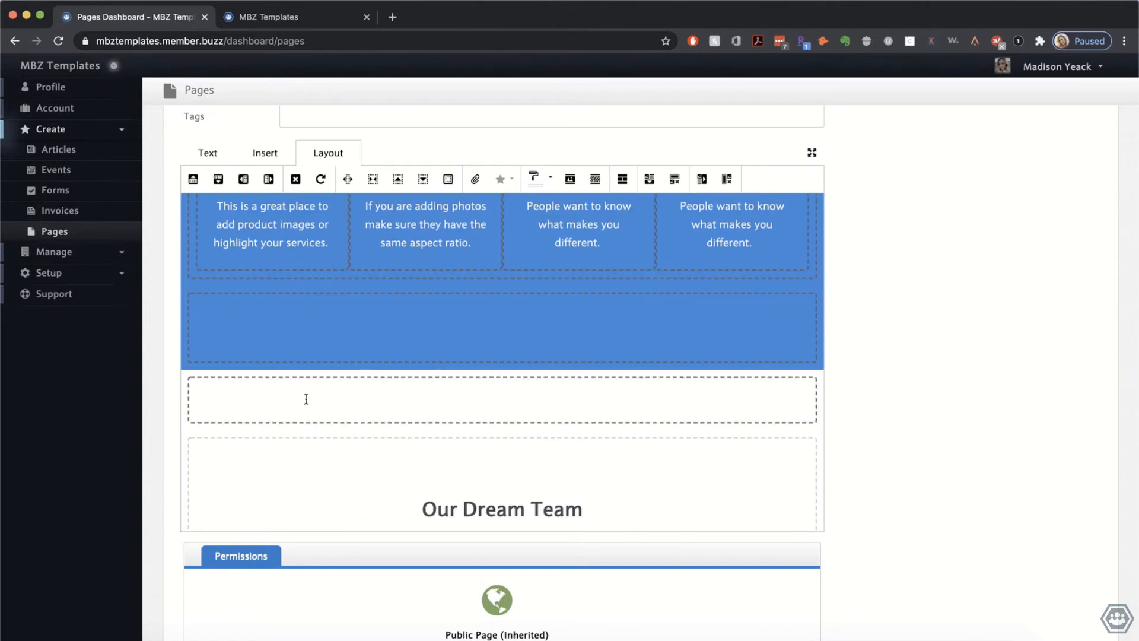
click(295, 179)
Step: Add a blank line in the empty left column of the "Why People Love You!" slice
scroll(409, 365, up, 5)
scroll(410, 365, up, 3)
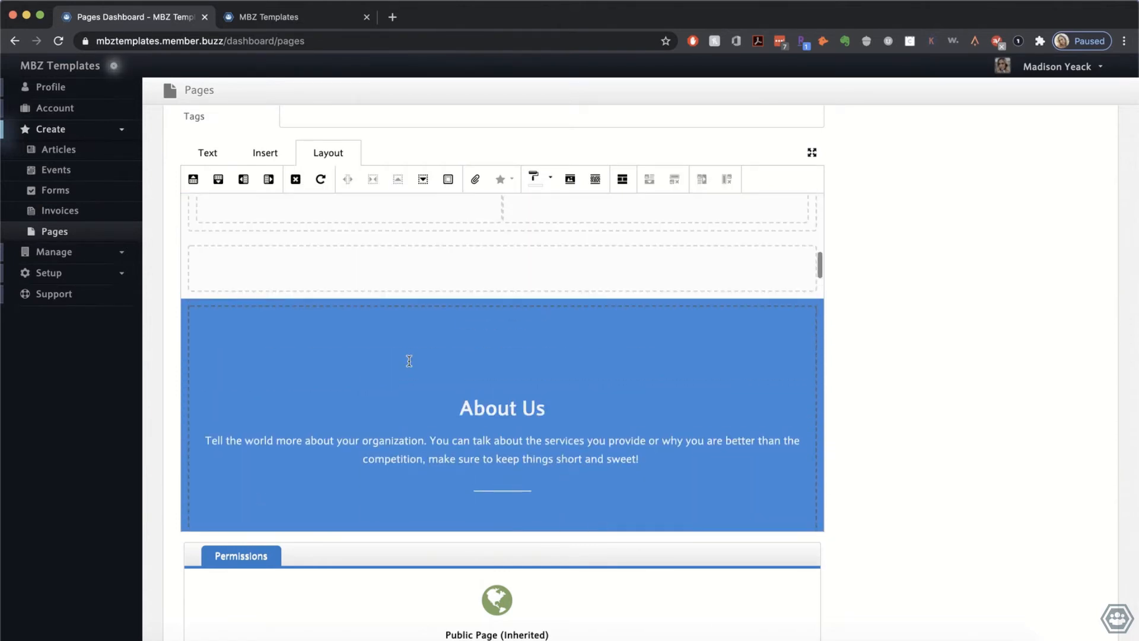
scroll(410, 366, down, 6)
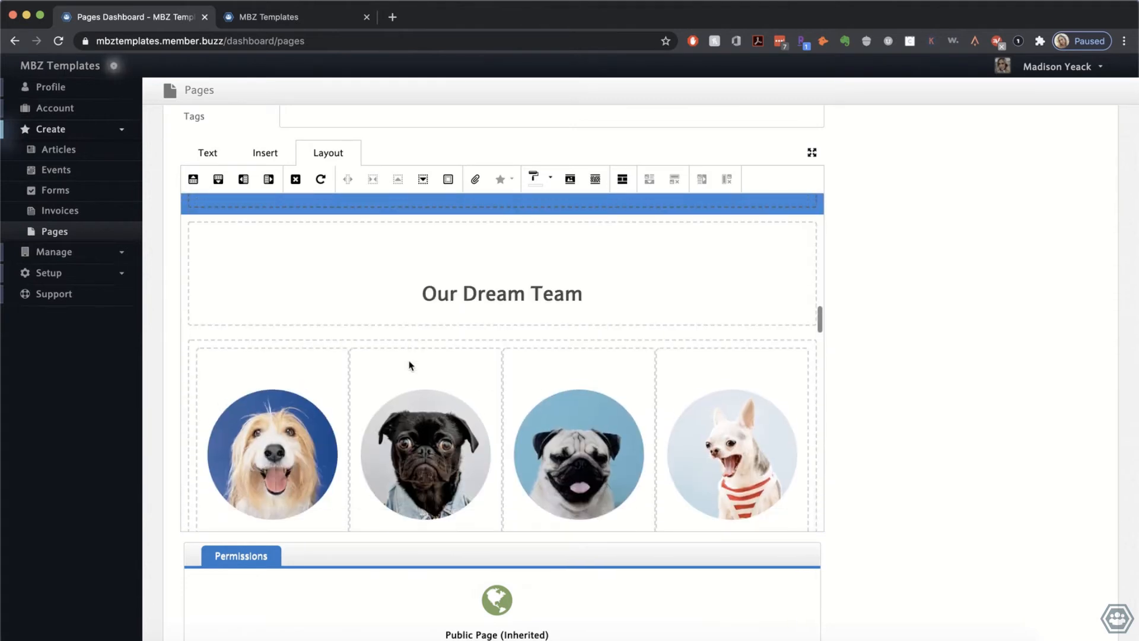
scroll(409, 365, up, 4)
scroll(687, 306, down, 10)
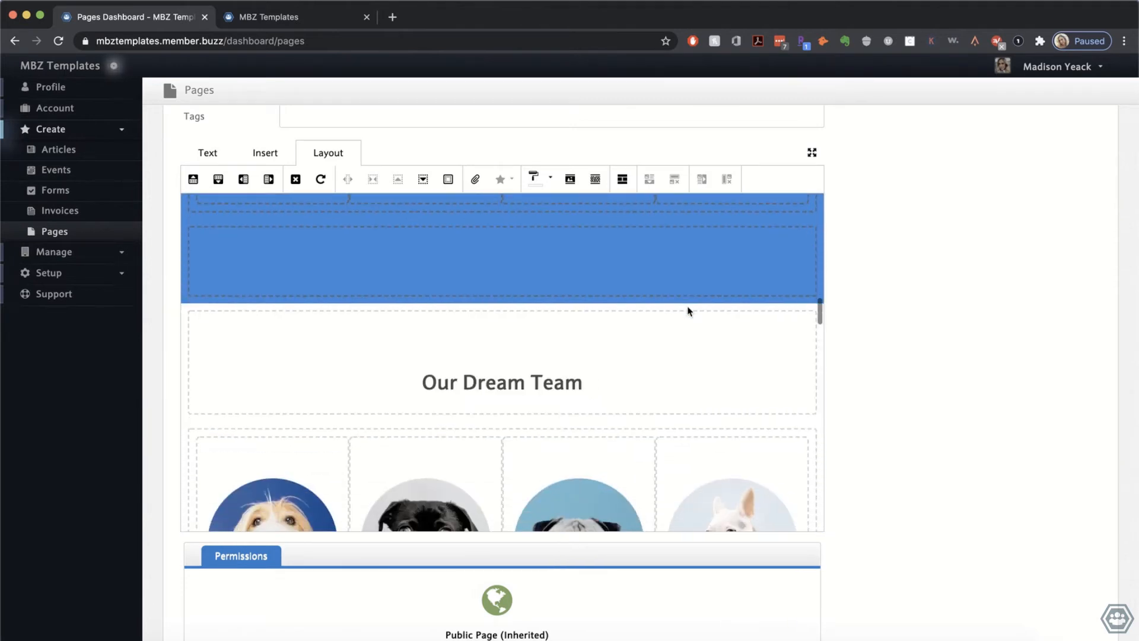
scroll(688, 307, down, 1)
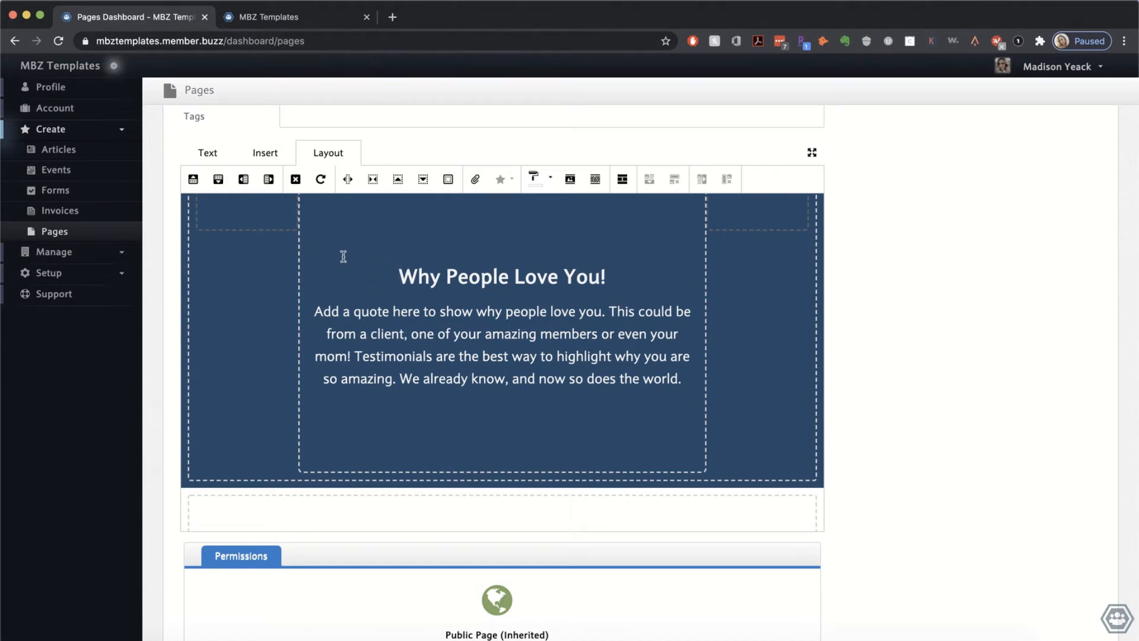
scroll(343, 257, up, 1)
click(272, 279)
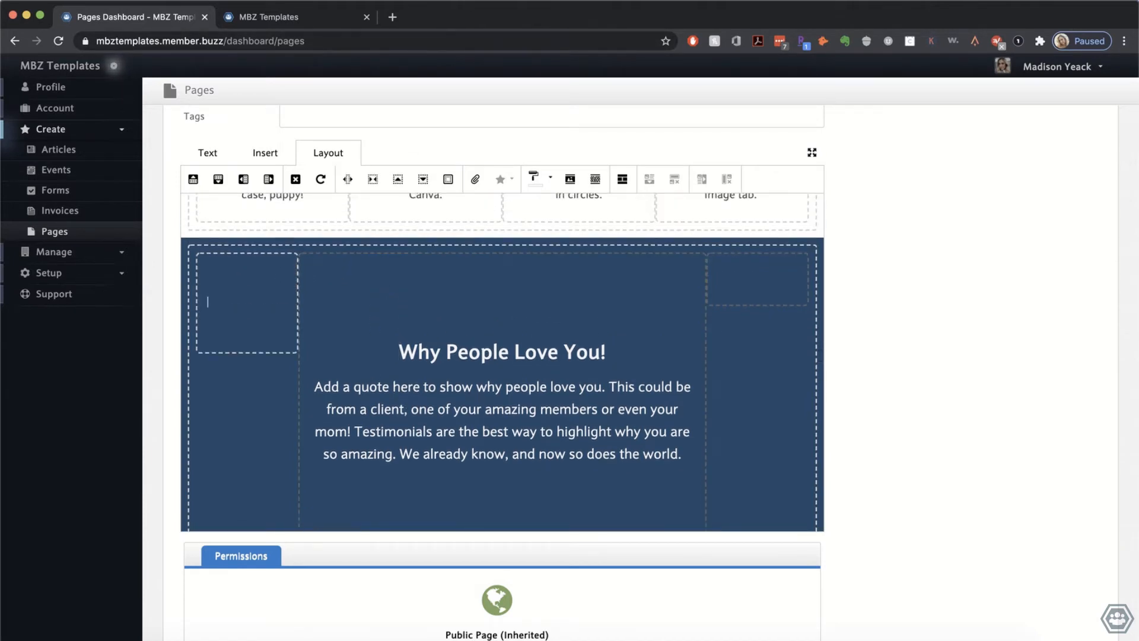
key(Return)
Step: Switch to Canva at canva.com in a new browser tab and open the Member.buzz Homepage Design from all designs
click(406, 20)
text(canva.com)
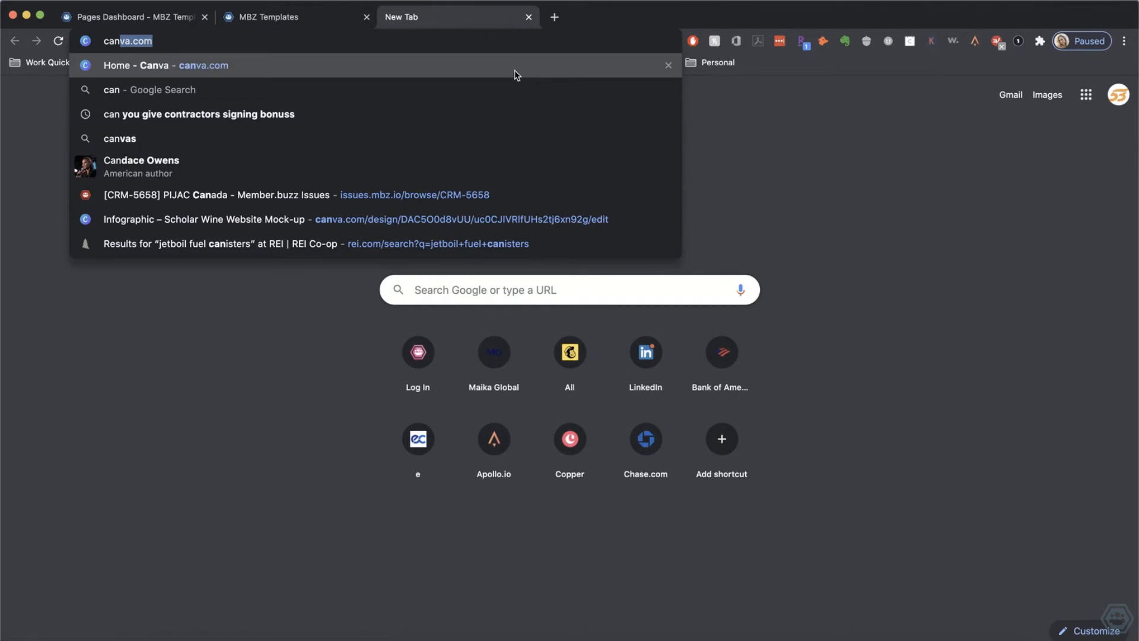
key(Return)
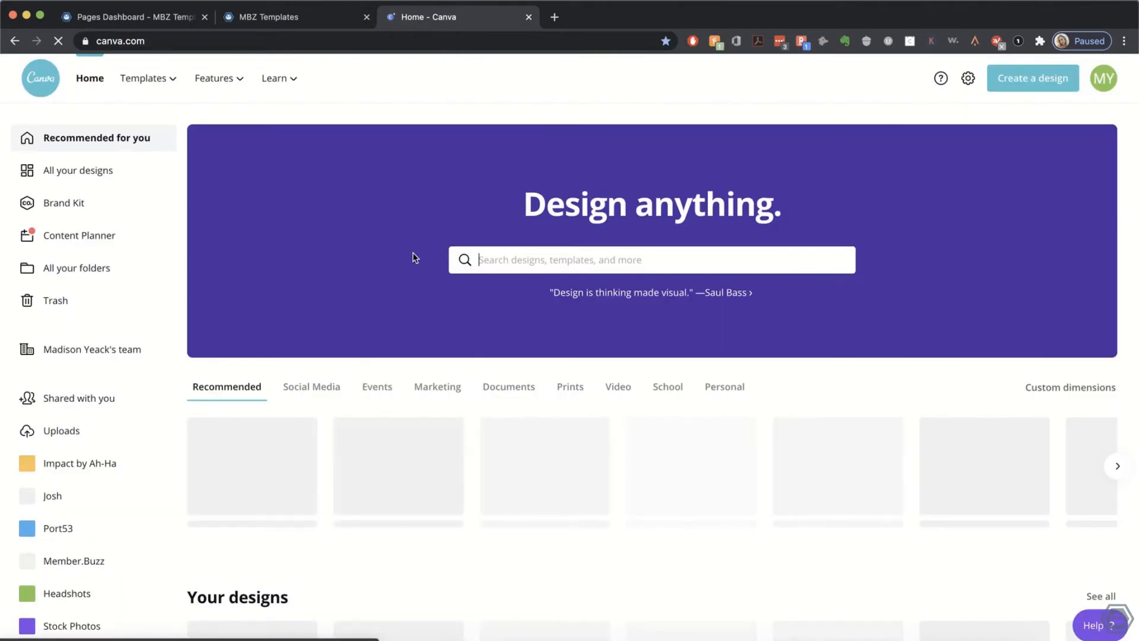
click(100, 172)
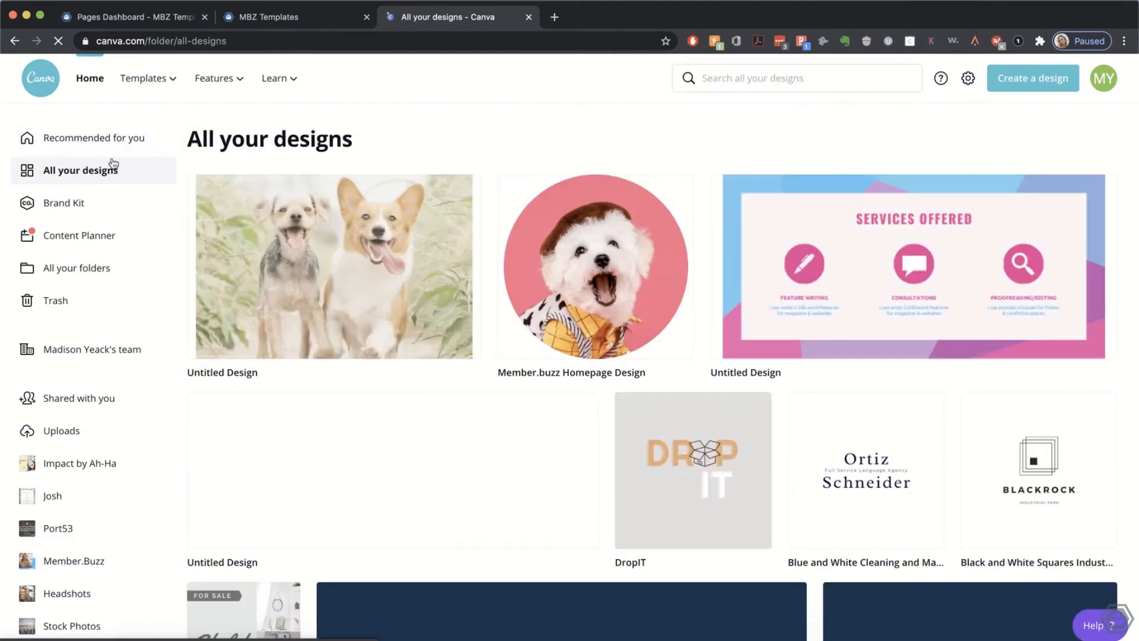
click(634, 332)
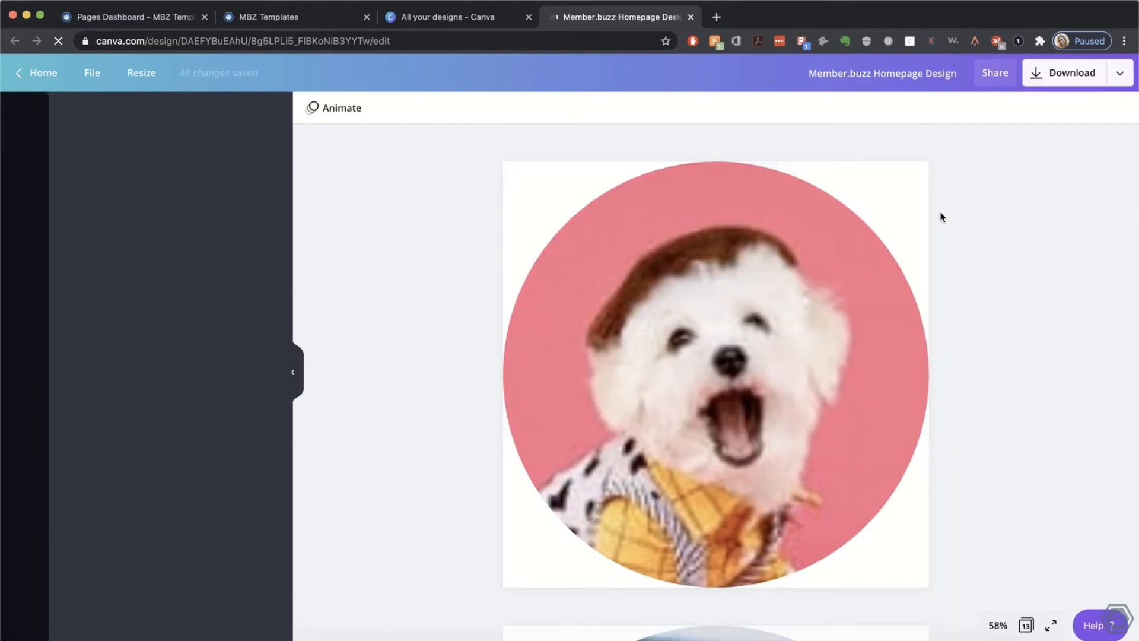
Step: Add a new blank page at the end of the Member.buzz Homepage Design
scroll(941, 216, down, 15)
scroll(907, 315, down, 5)
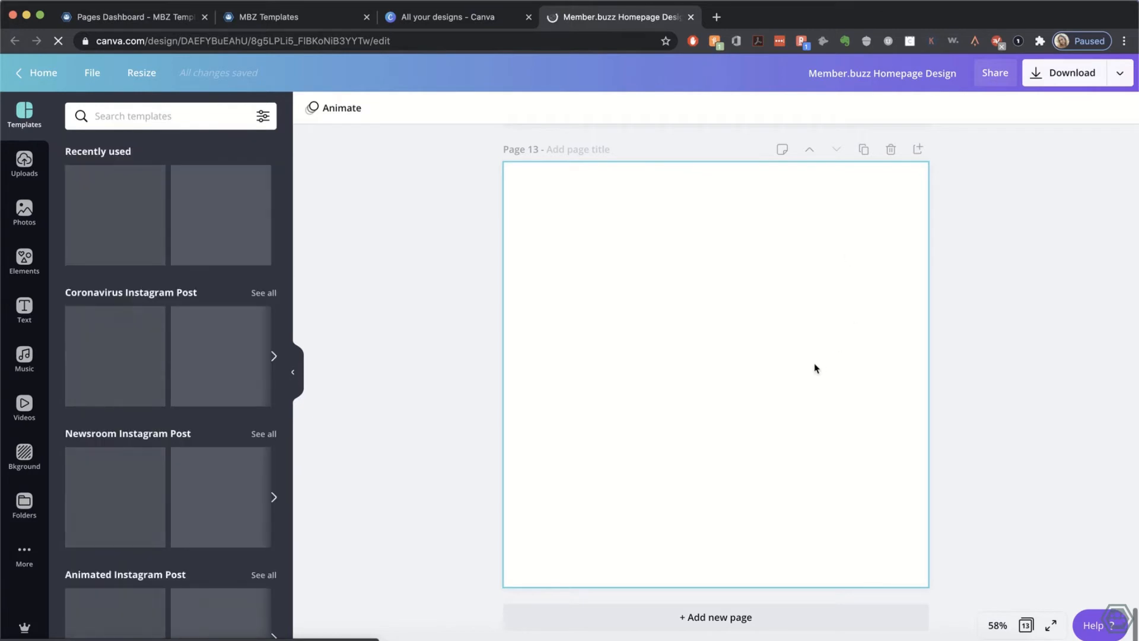
click(732, 619)
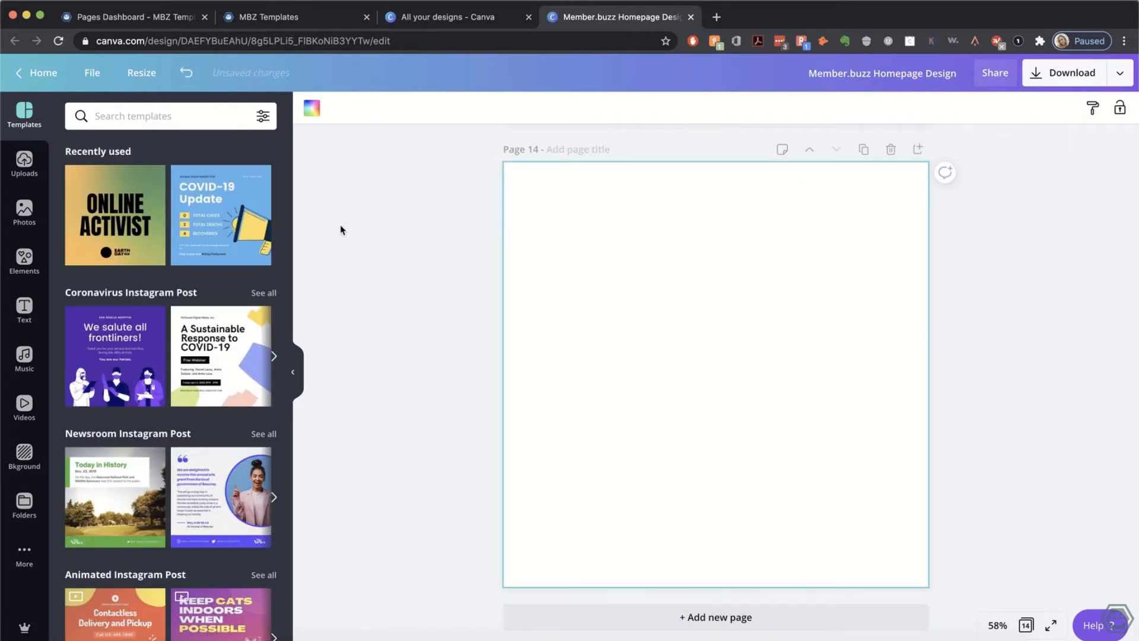
Step: Search the Canva elements for "quote" and add the blue opening quotation mark graphic to the new page
click(25, 209)
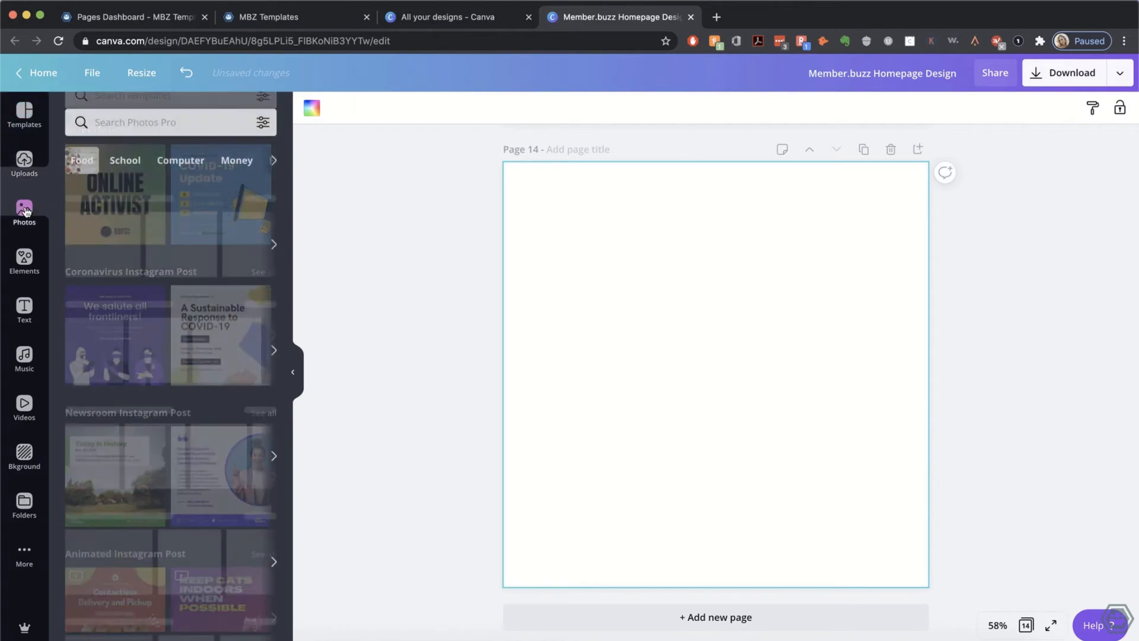
click(24, 258)
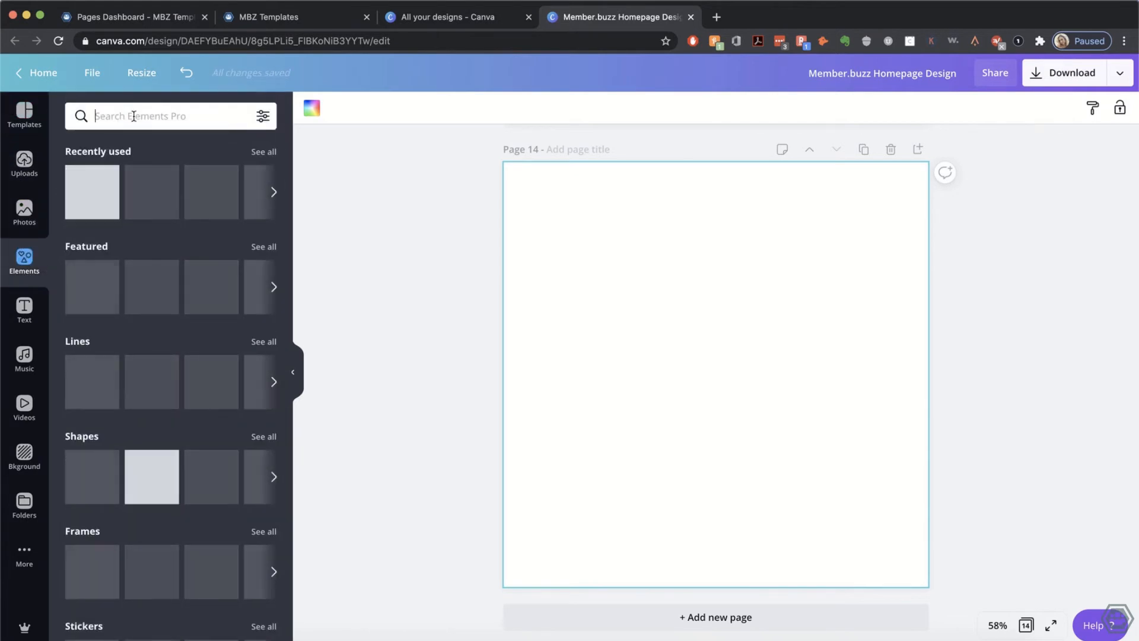
text(quote)
key(Return)
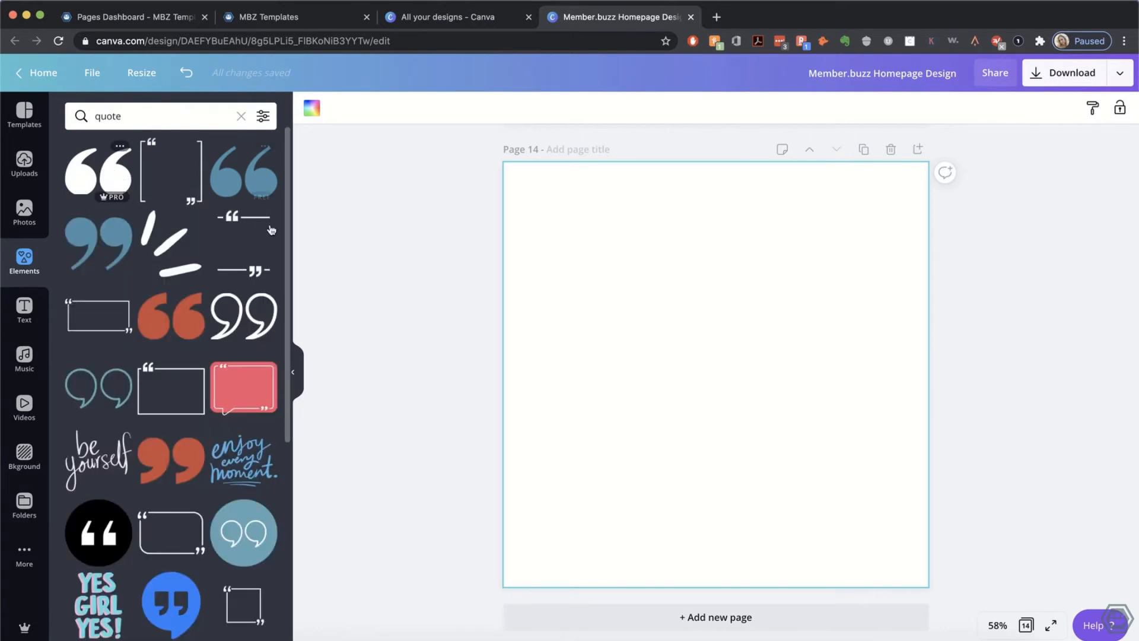
click(267, 190)
Step: Recolor the quotation mark graphic white and enlarge it to span the full width of page 14
click(311, 109)
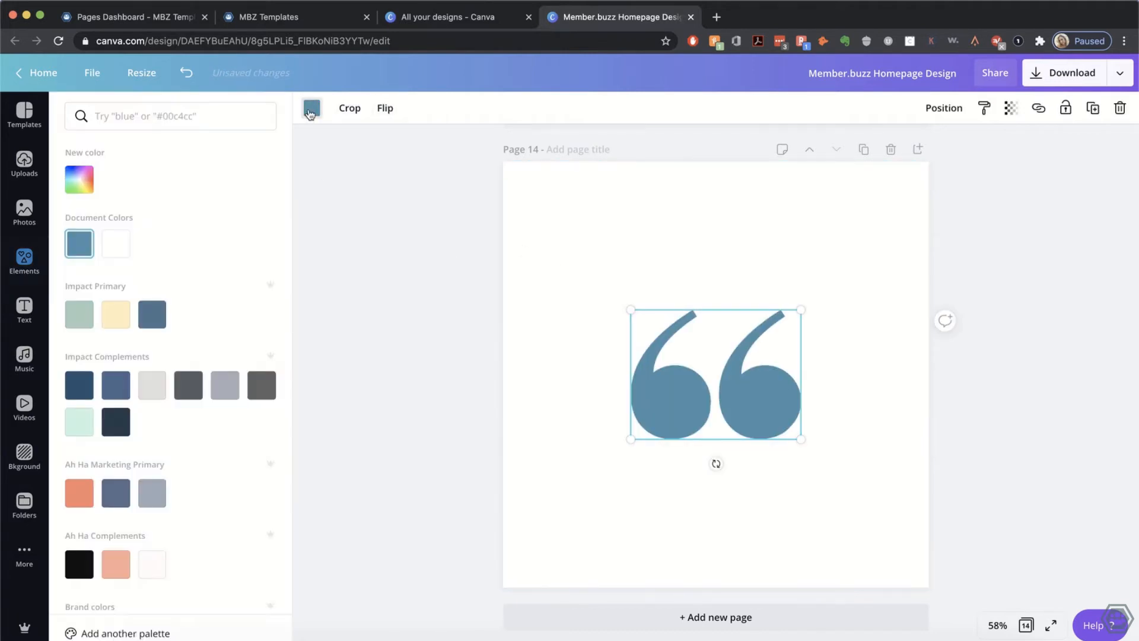
scroll(156, 230, down, 1)
click(112, 236)
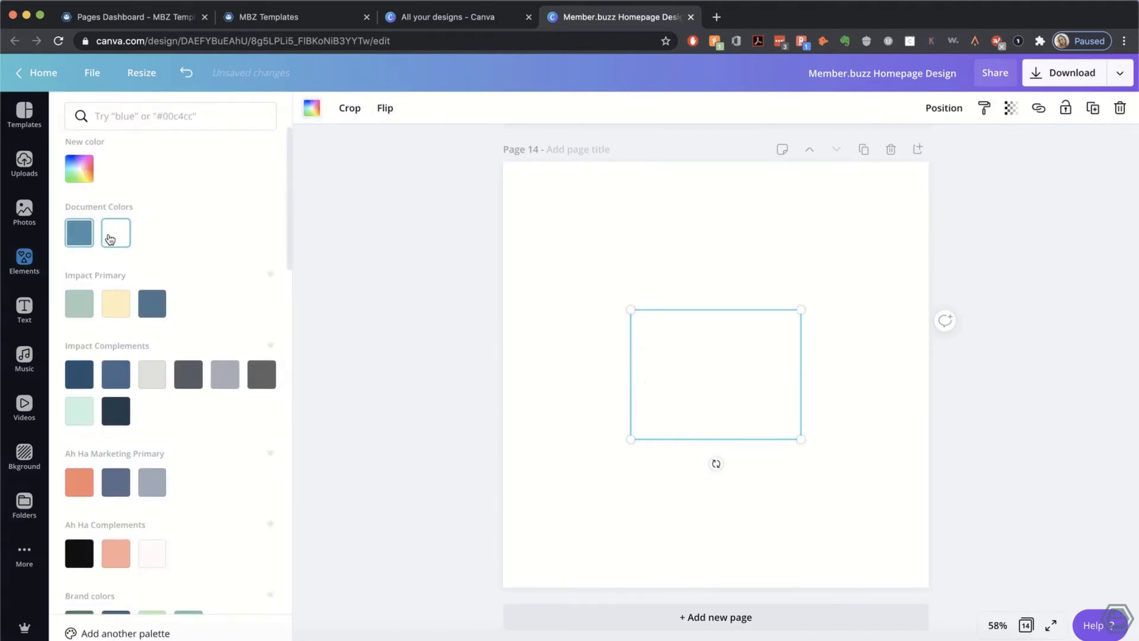
drag(800, 310, 920, 194)
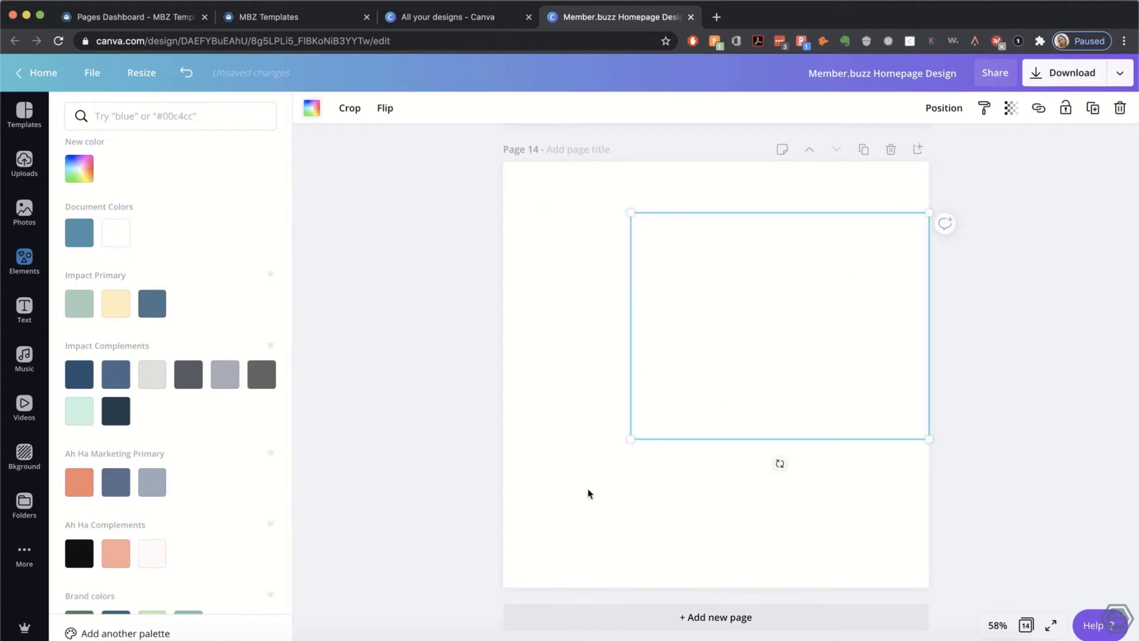
drag(630, 439, 514, 552)
drag(692, 351, 691, 359)
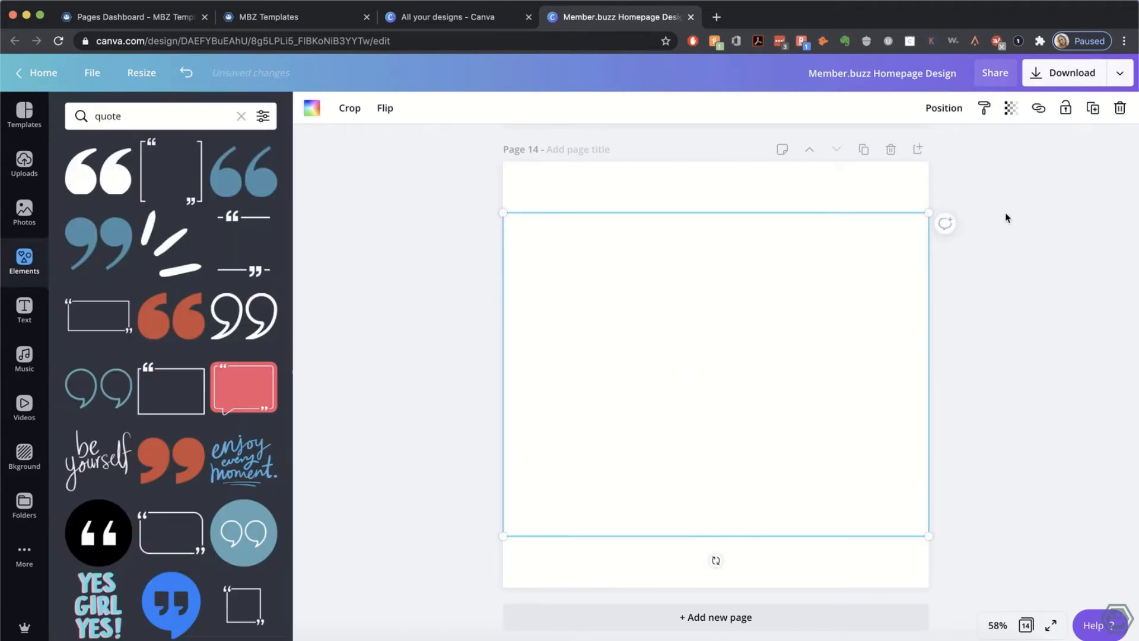
Step: Title page 14 "Quote" and download only that page as a PNG at 2x size with a transparent background
click(567, 150)
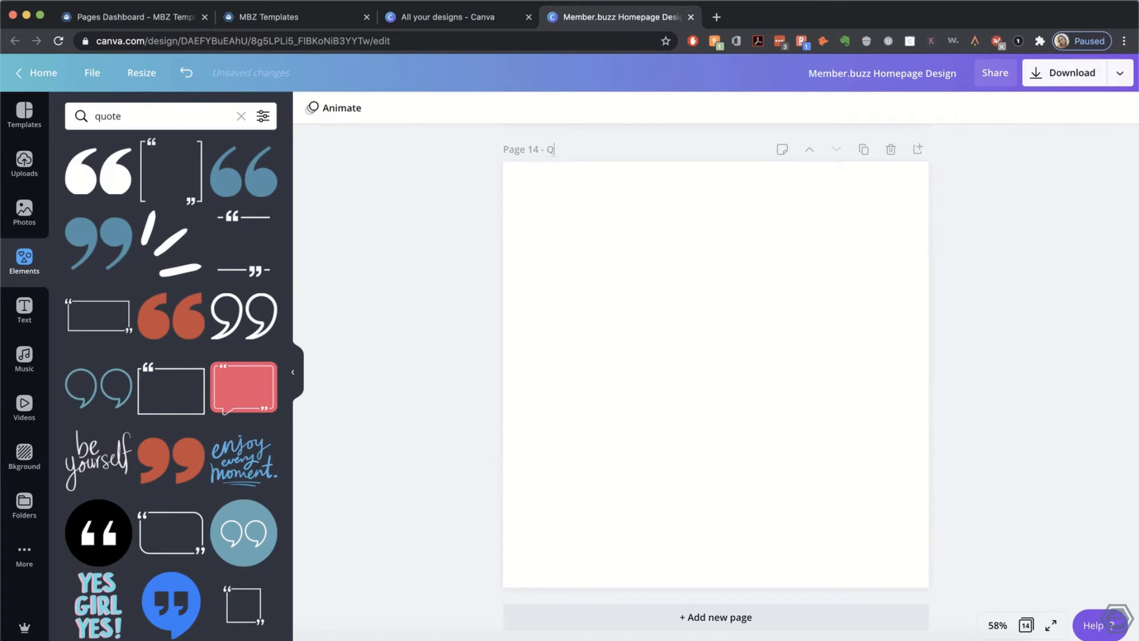
click(1039, 85)
click(983, 332)
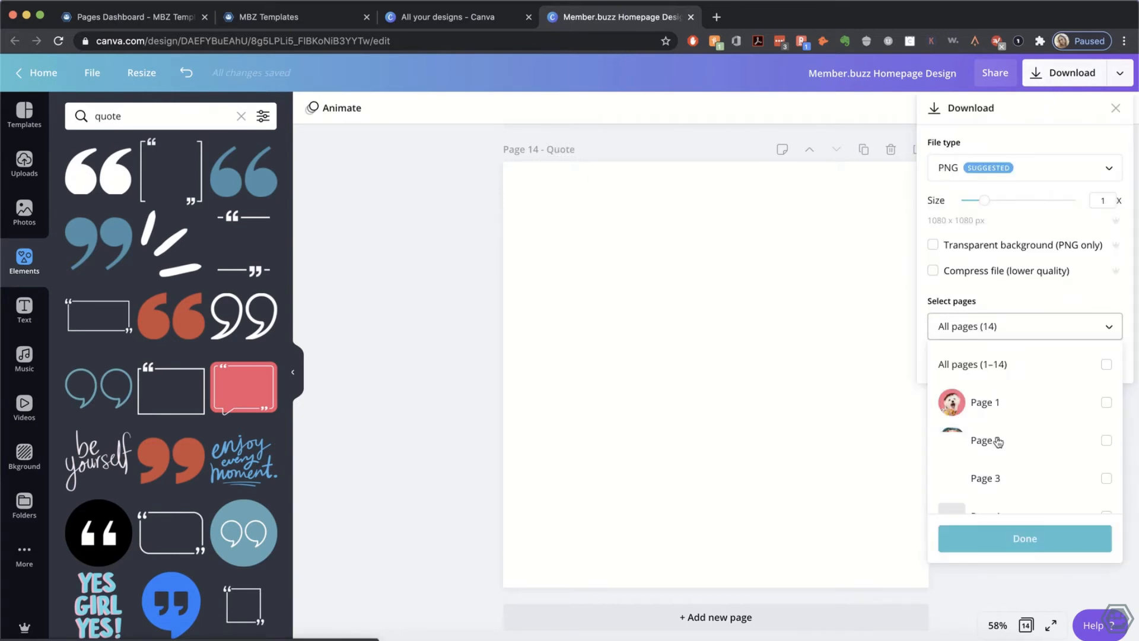
scroll(999, 444, down, 5)
click(1105, 490)
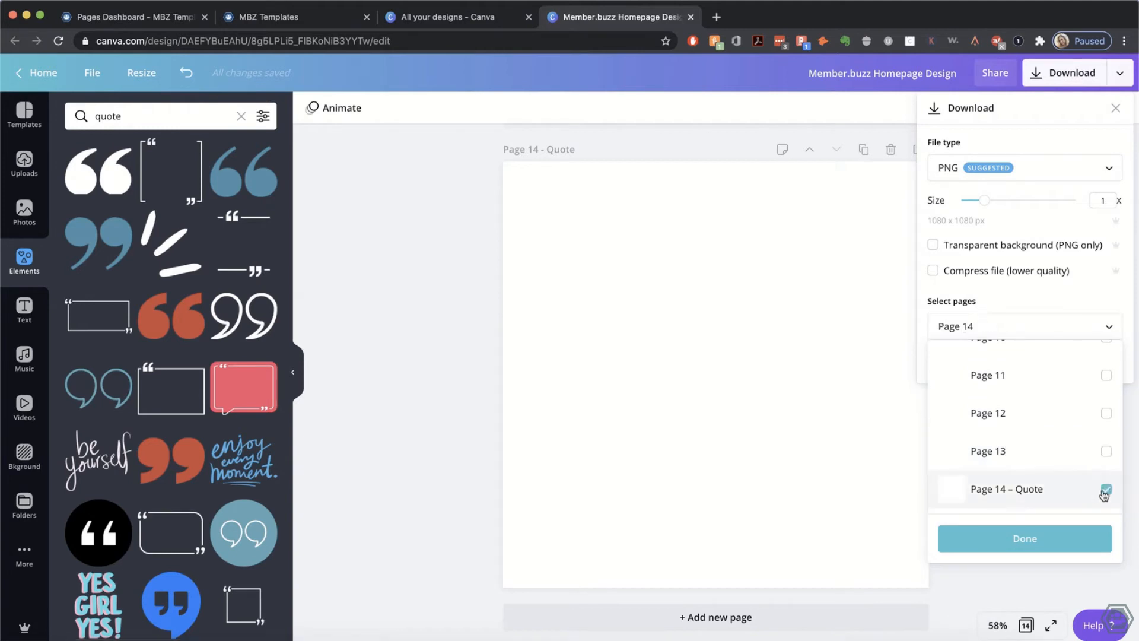
click(1024, 201)
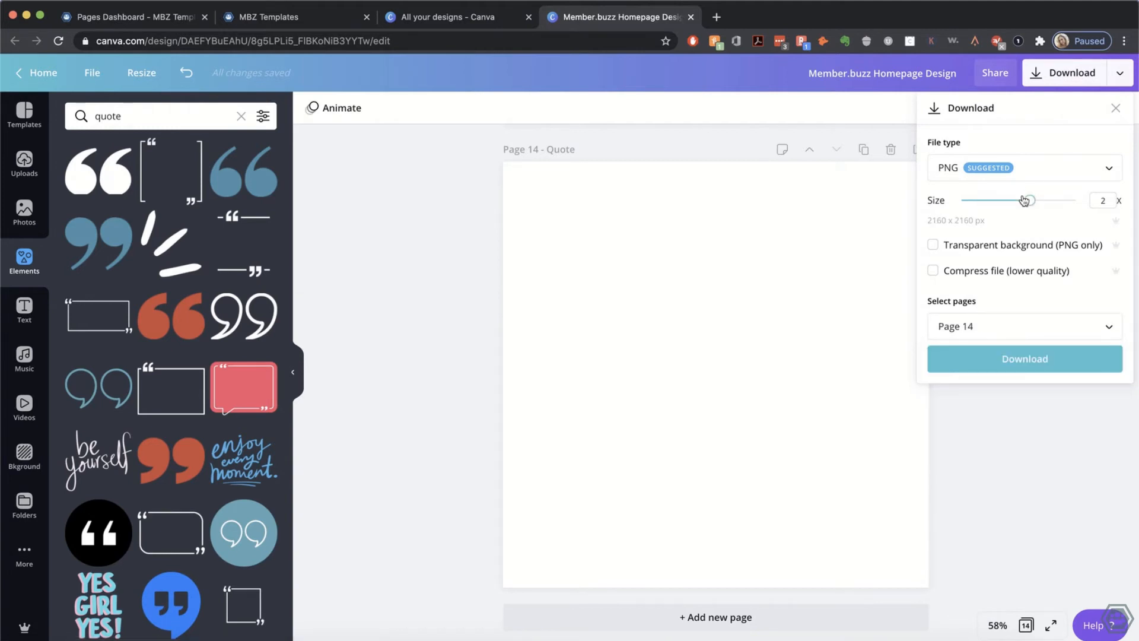
click(958, 247)
click(1013, 435)
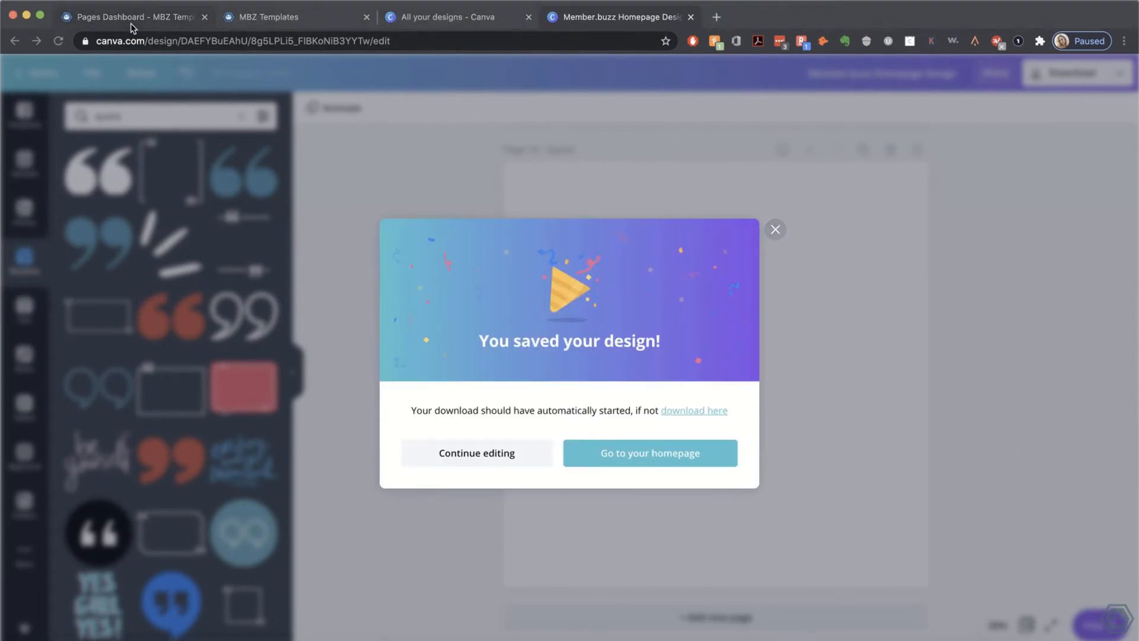
Step: Switch to the Member.buzz page editor and upload the Member.buzz Homepage Design PNG from Downloads to the image library for insertion
click(133, 17)
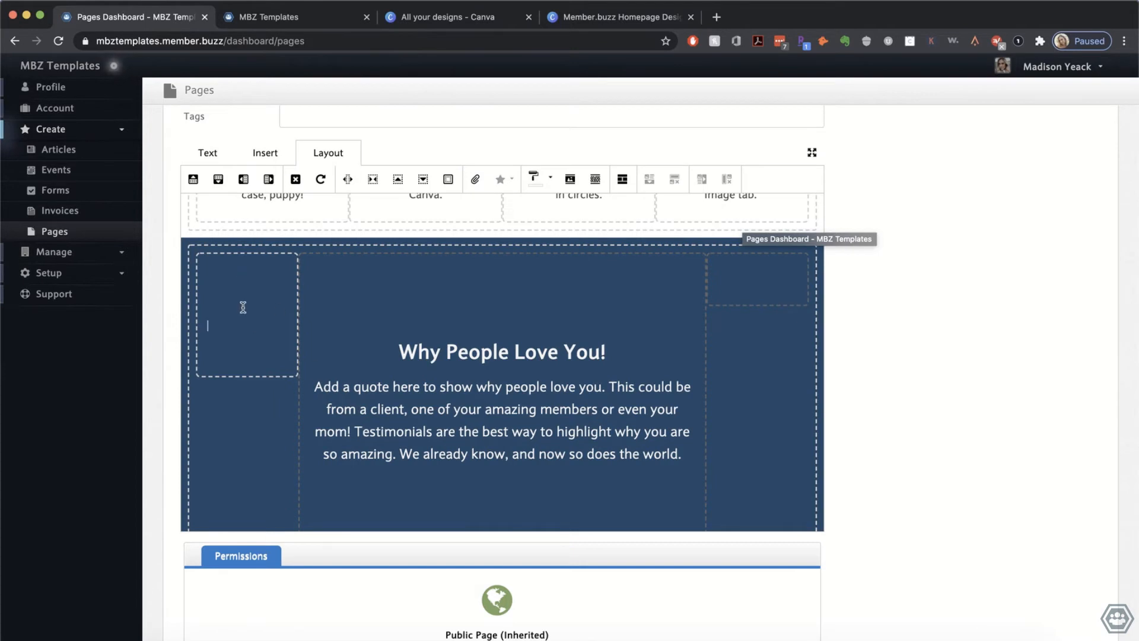
click(265, 153)
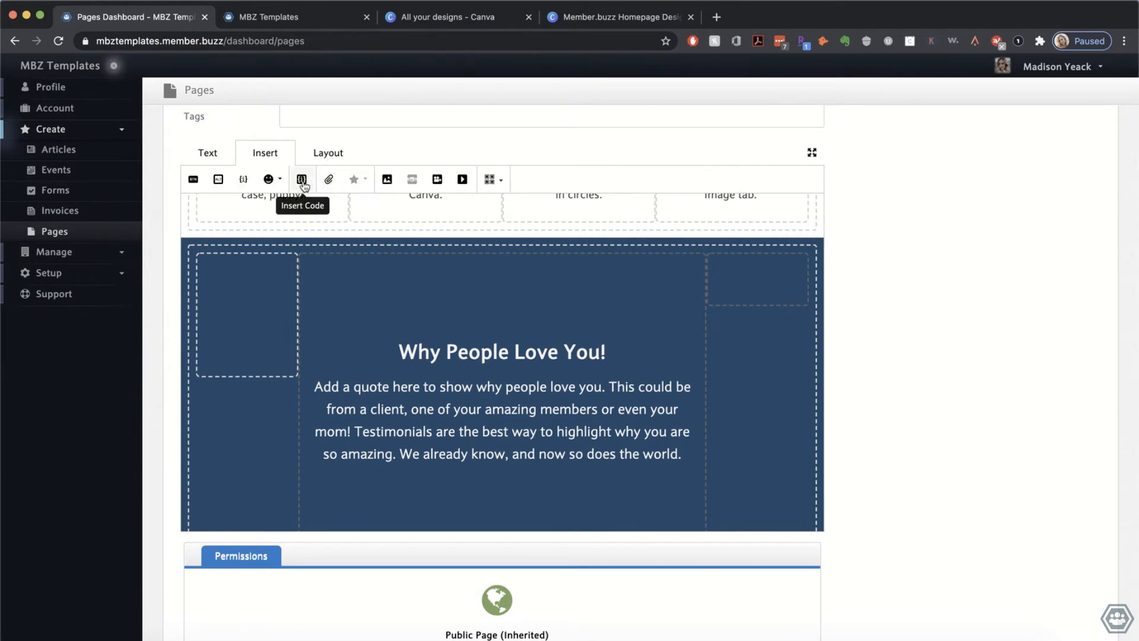
click(386, 179)
click(799, 635)
click(121, 637)
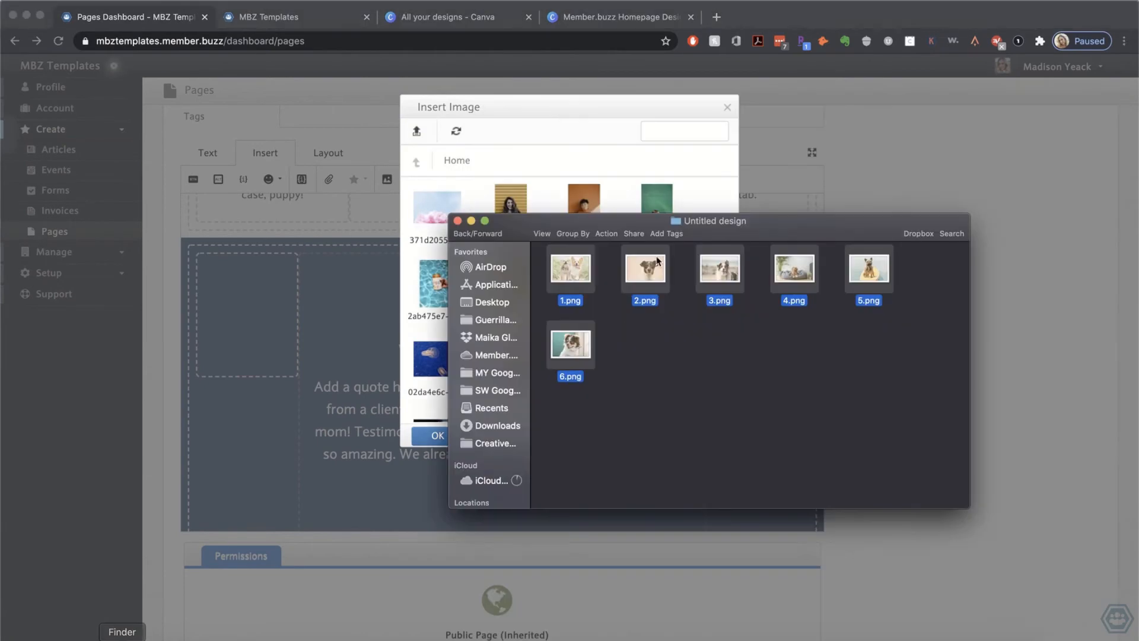
drag(741, 220, 852, 274)
click(851, 360)
click(606, 479)
scroll(744, 393, down, 10)
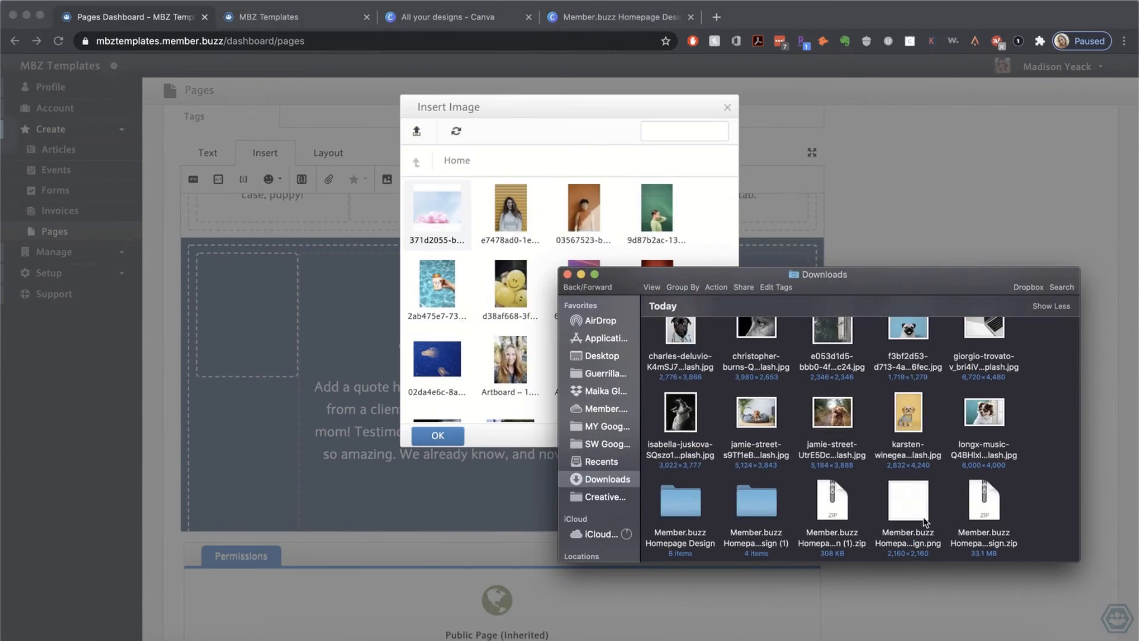
drag(908, 512, 522, 297)
Step: Insert the uploaded quotation mark image into the left column of the "Why People Love You!" slice
scroll(648, 342, down, 20)
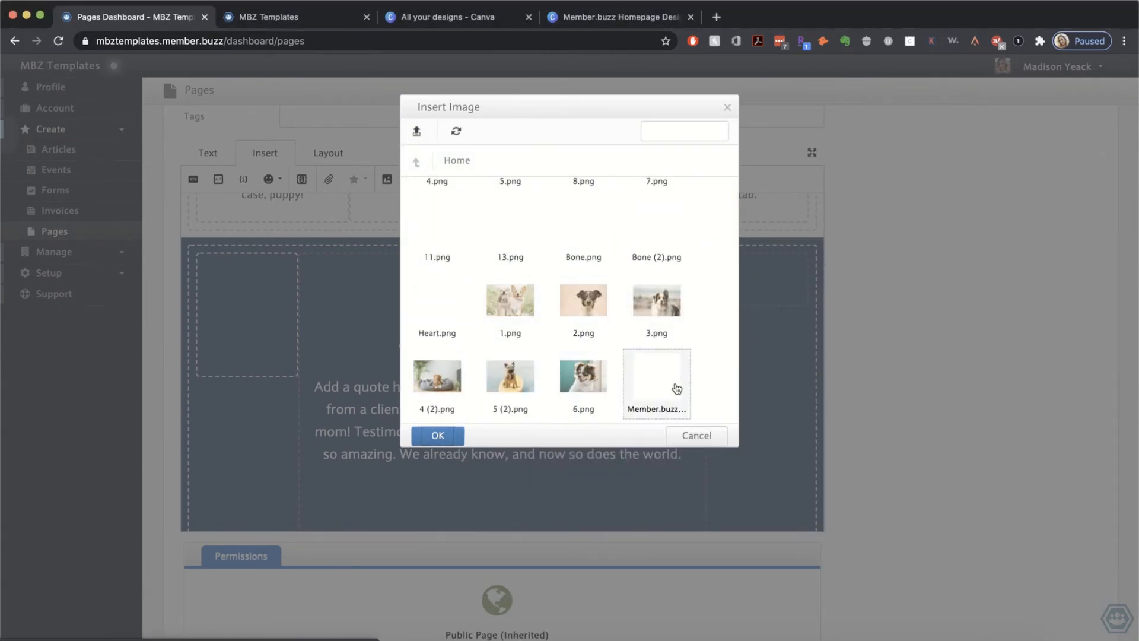
click(674, 386)
click(437, 438)
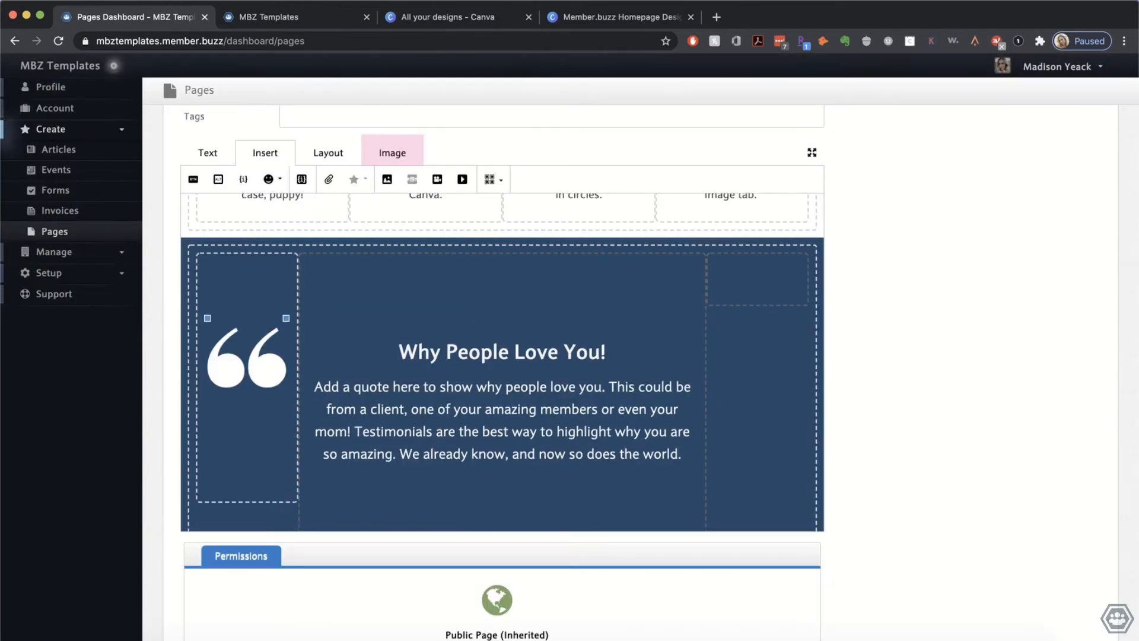
key(BackSpace)
Step: Review the "Why People Love You!" slice against the product, Our Dream Team and Articles sections around it
scroll(527, 358, down, 5)
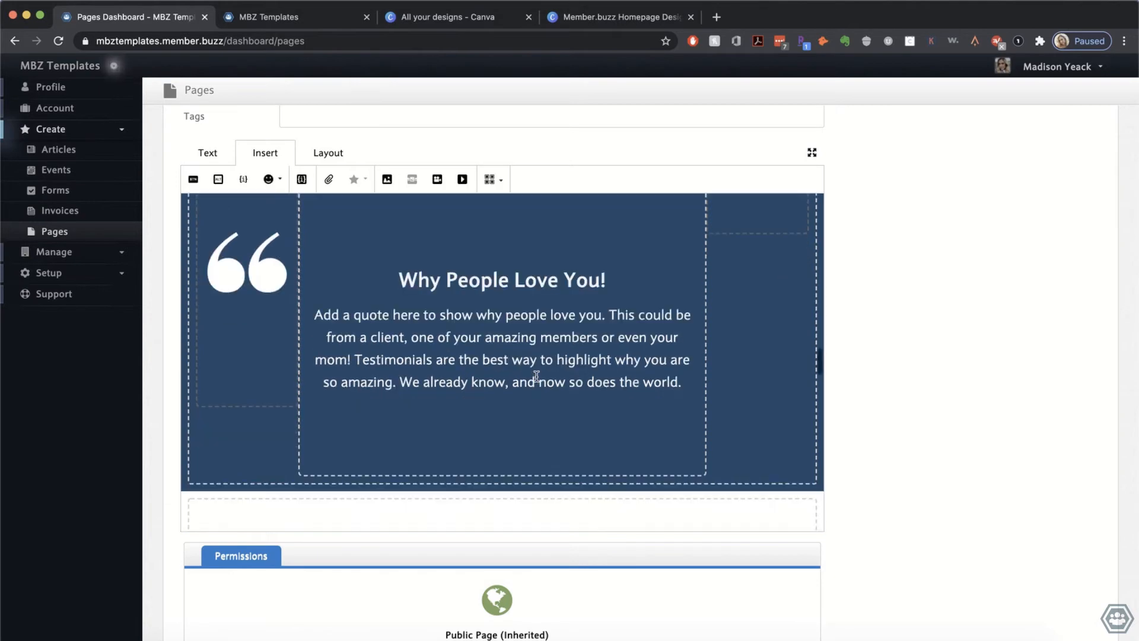
scroll(534, 374, up, 3)
scroll(558, 380, up, 1)
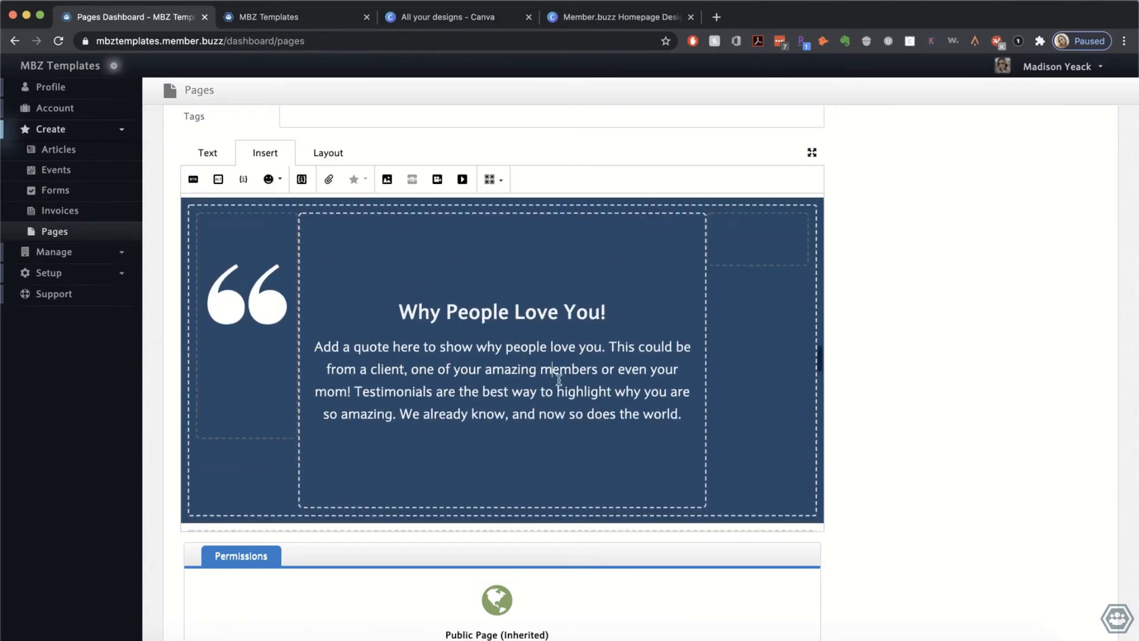
scroll(351, 264, down, 10)
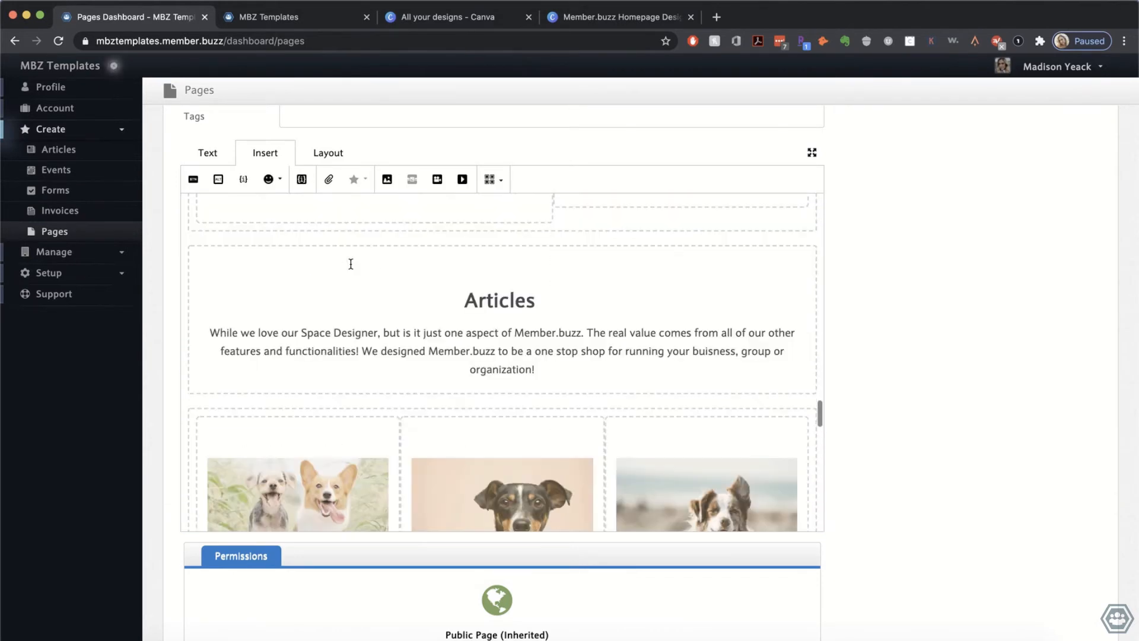
scroll(350, 264, up, 3)
scroll(350, 264, up, 10)
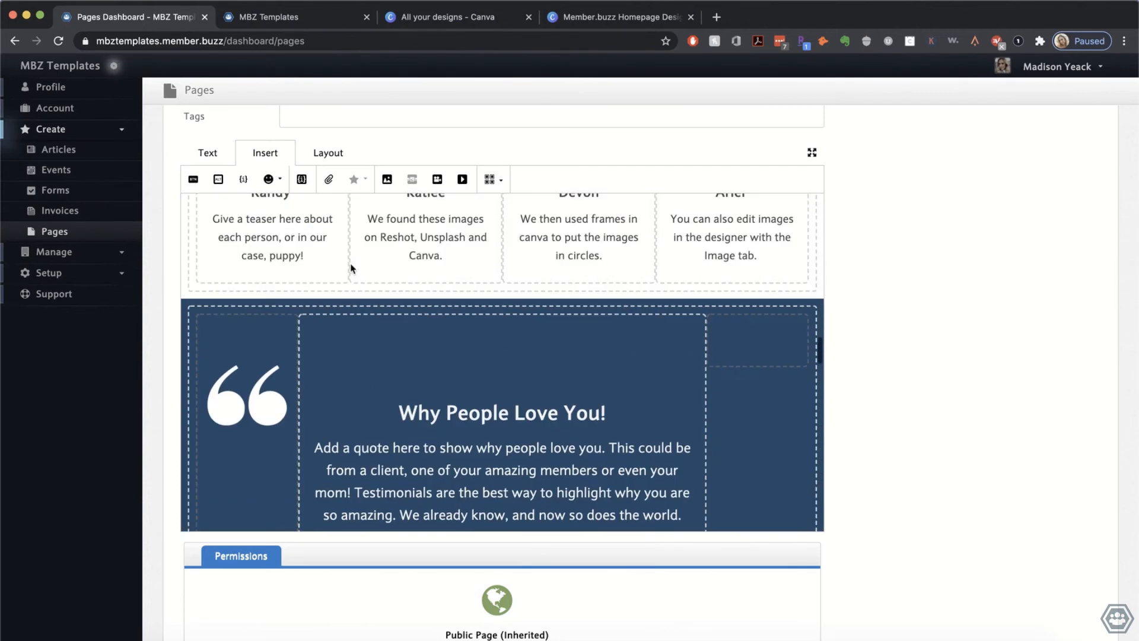
scroll(351, 268, up, 6)
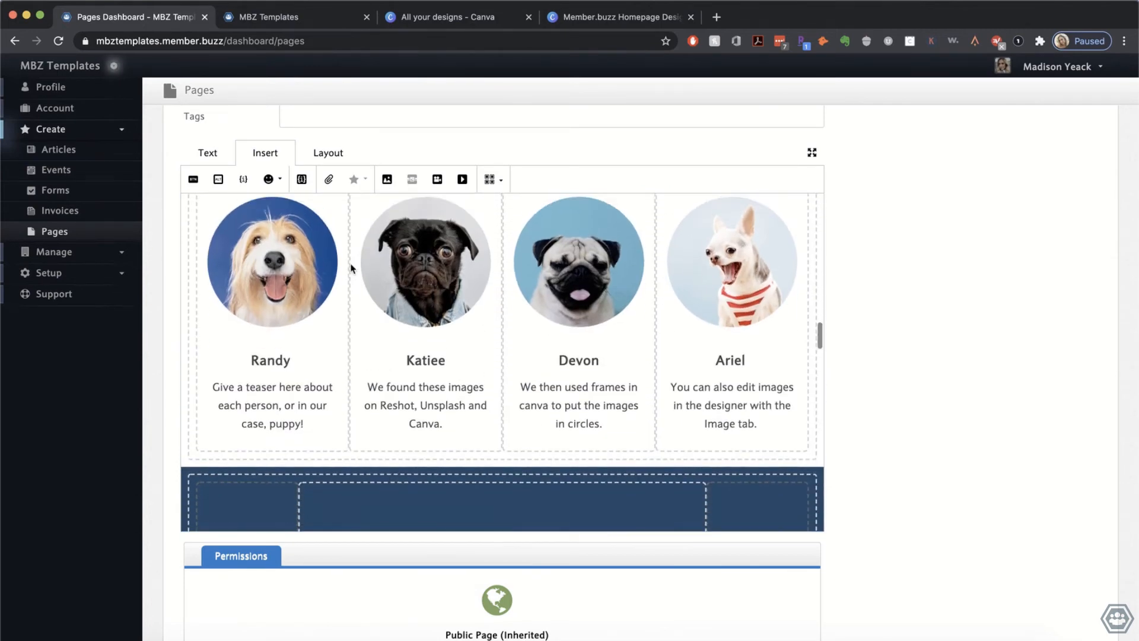
scroll(350, 268, up, 2)
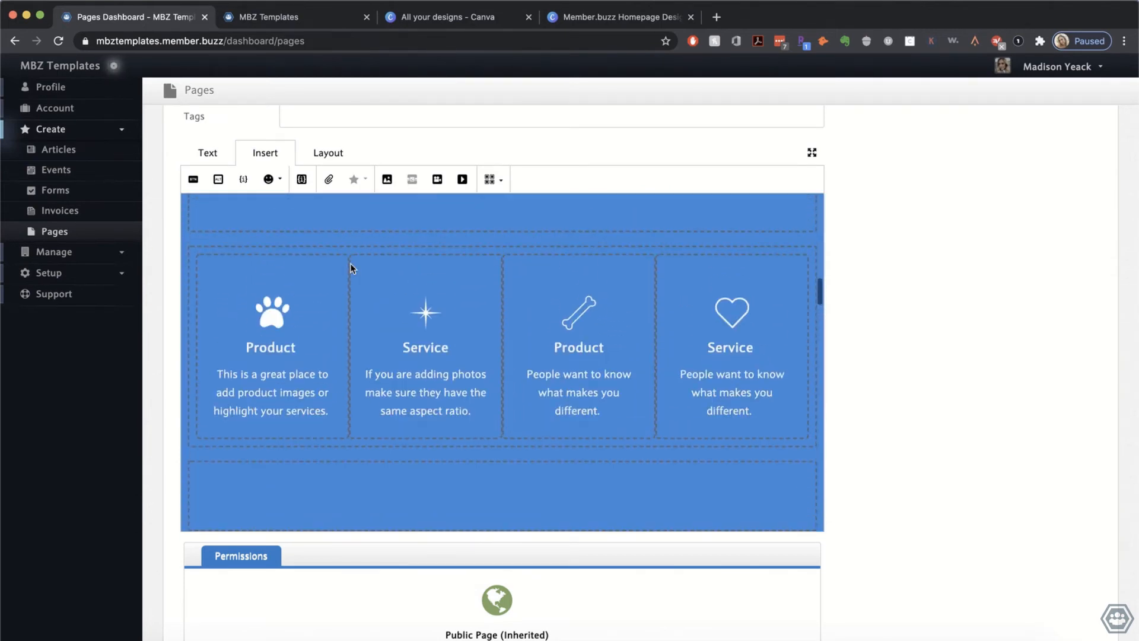
scroll(350, 268, down, 15)
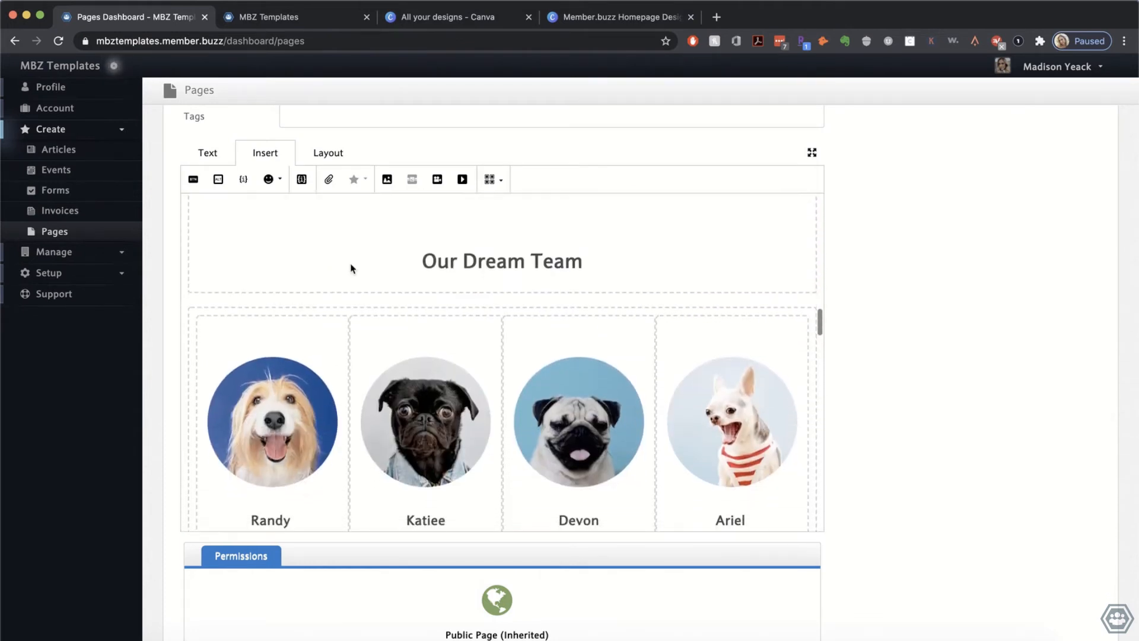
scroll(350, 268, down, 1)
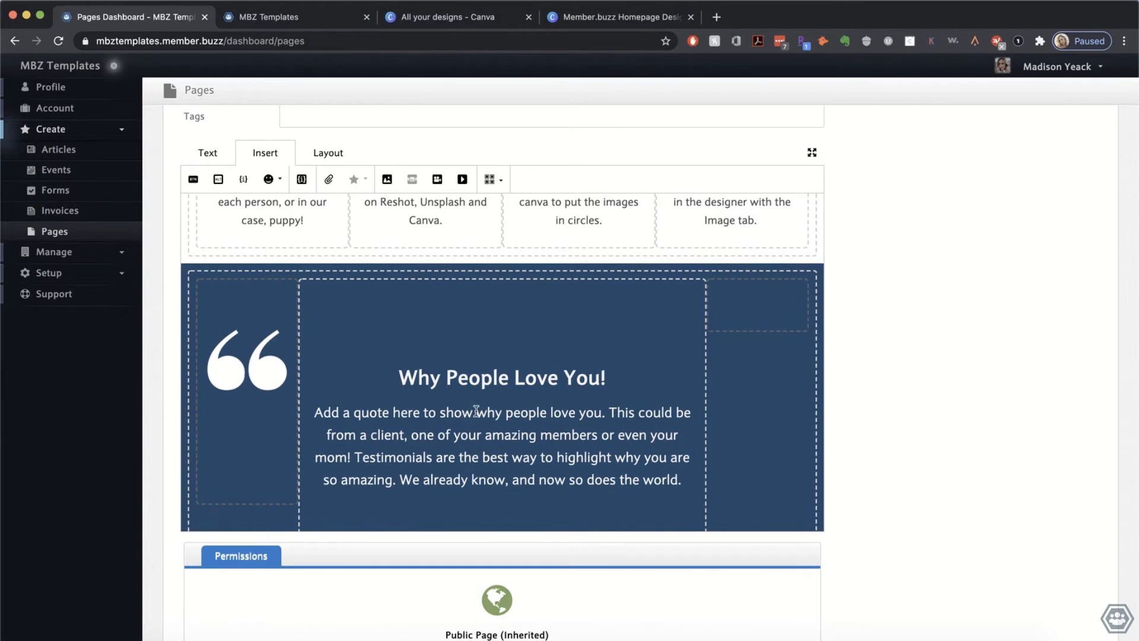
scroll(476, 411, down, 1)
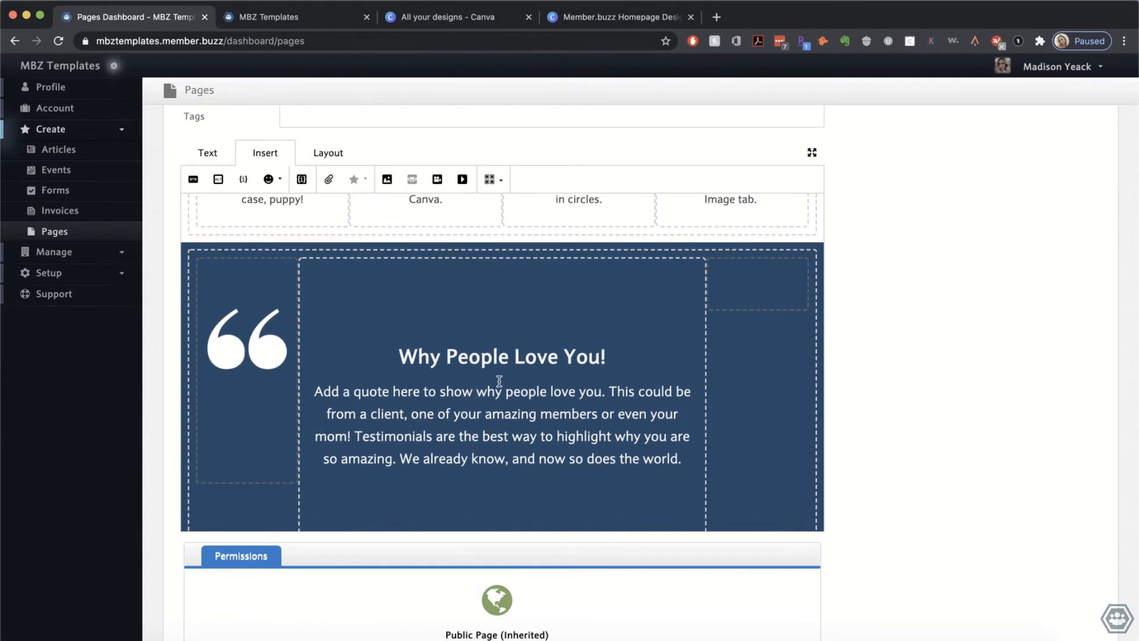
scroll(527, 384, down, 2)
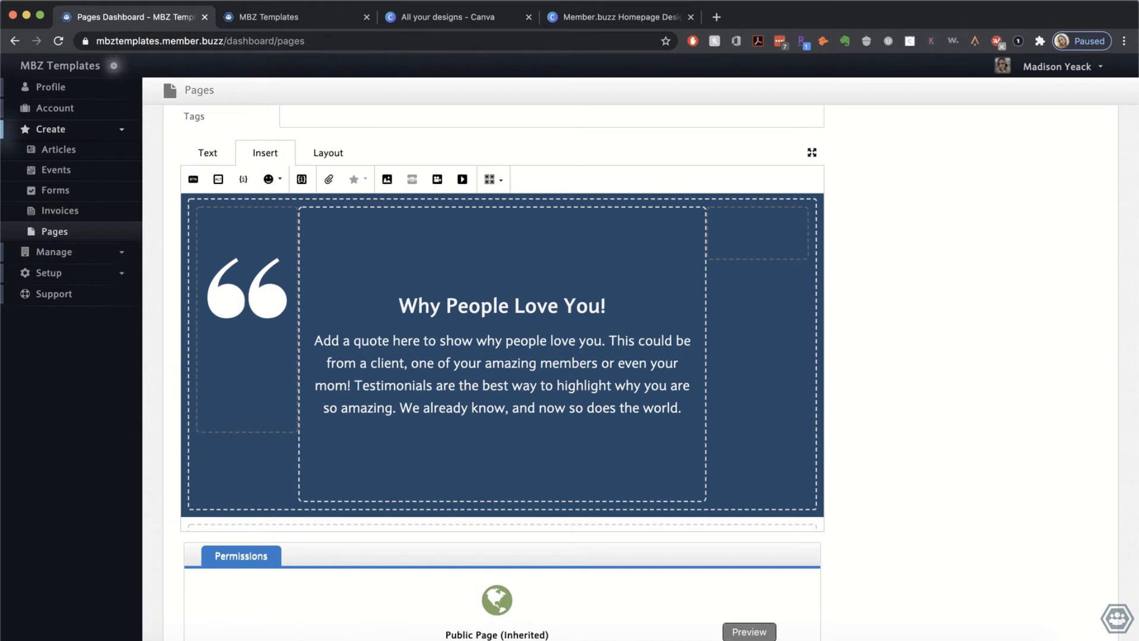
Step: Switch to the Member.buzz Homepage Design Guide in Adobe XD and copy the fill hex code #FFFAF0 of the lower cream swatch
click(616, 639)
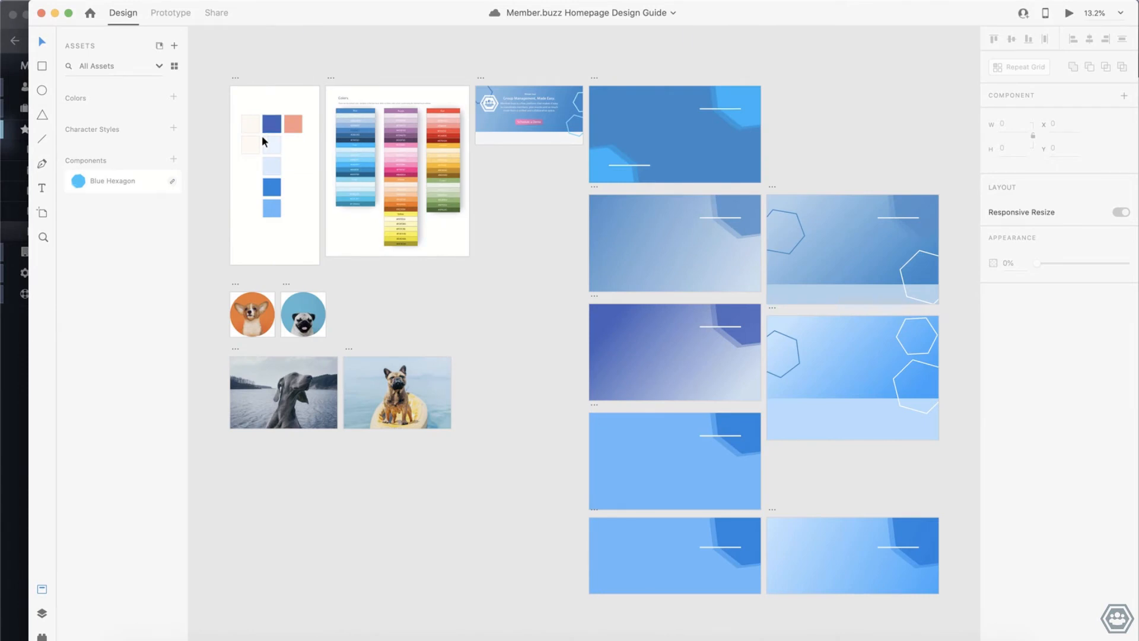
scroll(258, 140, up, 5)
scroll(258, 140, left, 2)
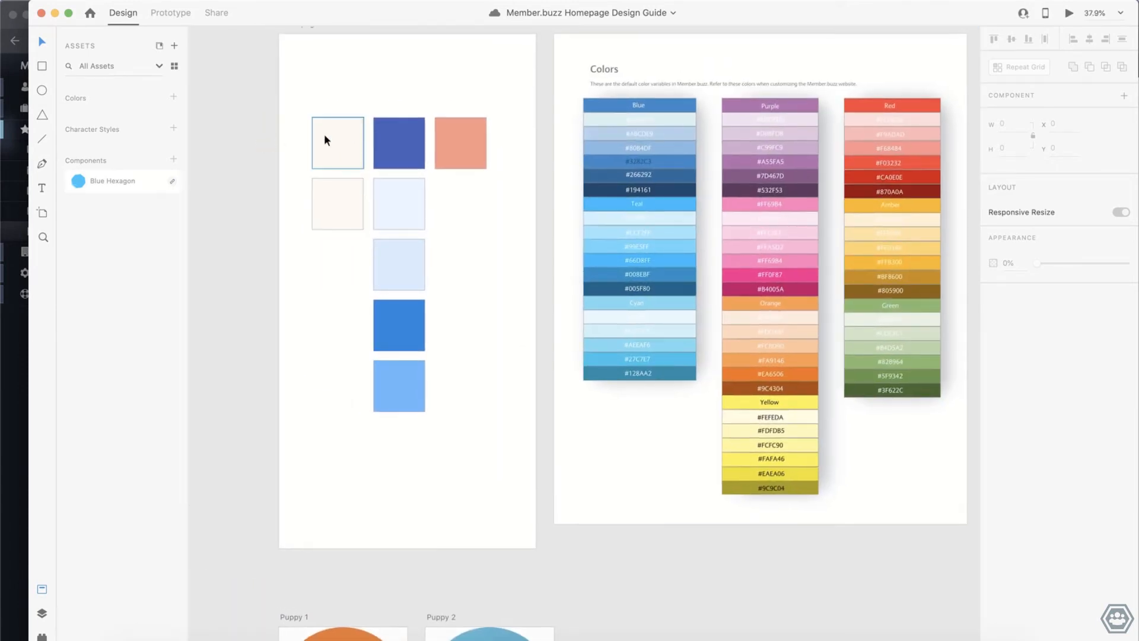
click(330, 144)
click(334, 211)
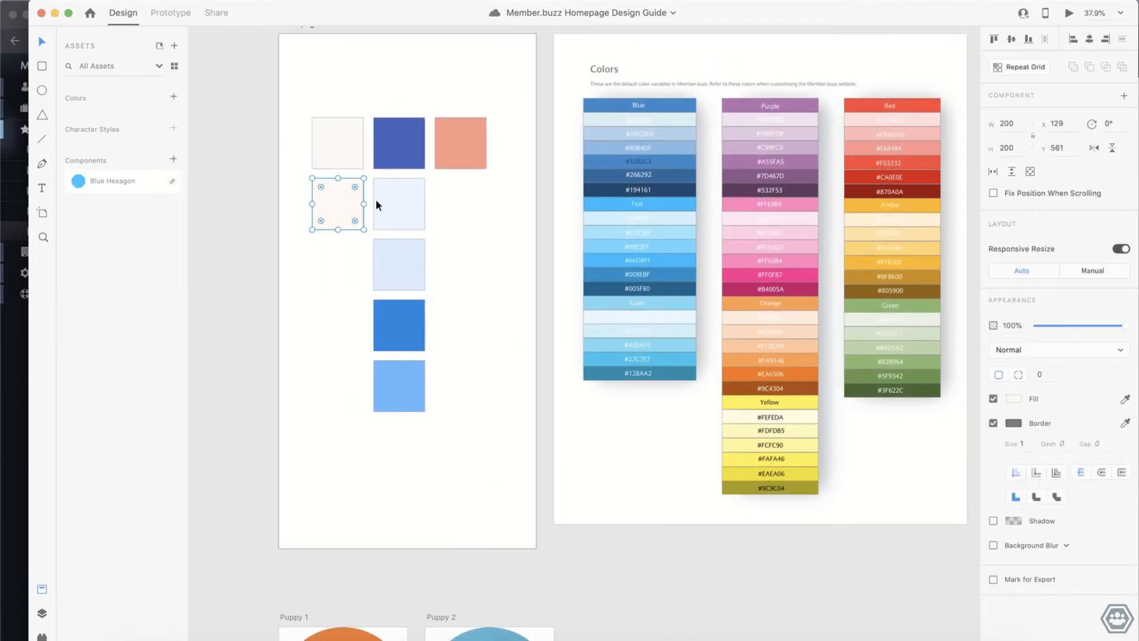
click(1015, 401)
key(super+c)
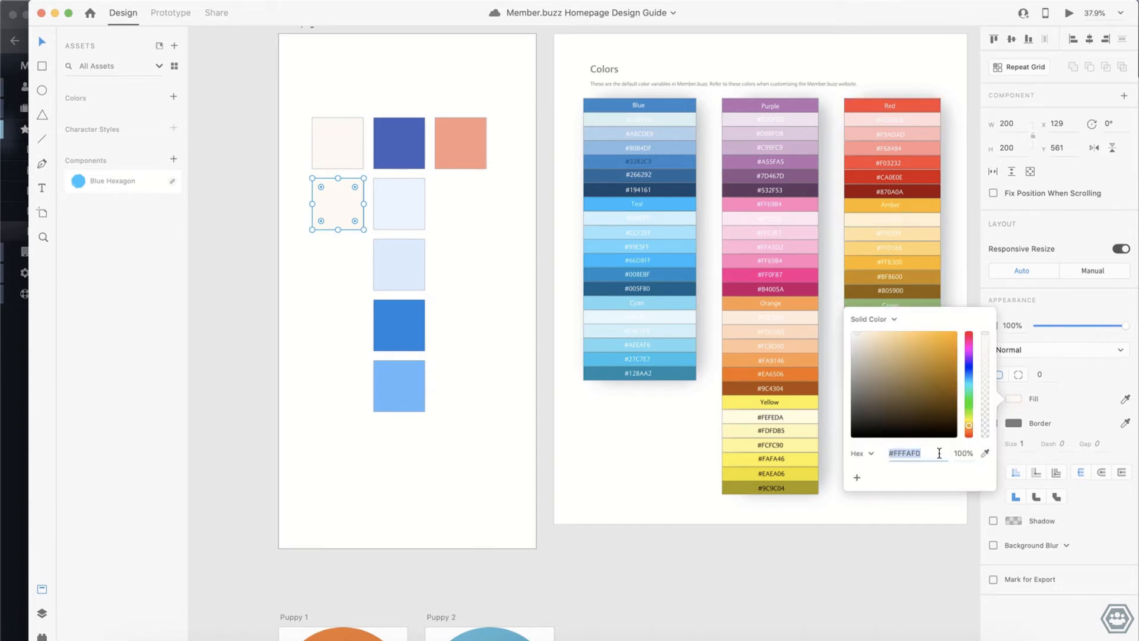
Step: Return to the Member.buzz editor and set the "Why People Love You!" slice's background to the custom color #FFFAF0
drag(776, 10, 1138, 63)
click(437, 244)
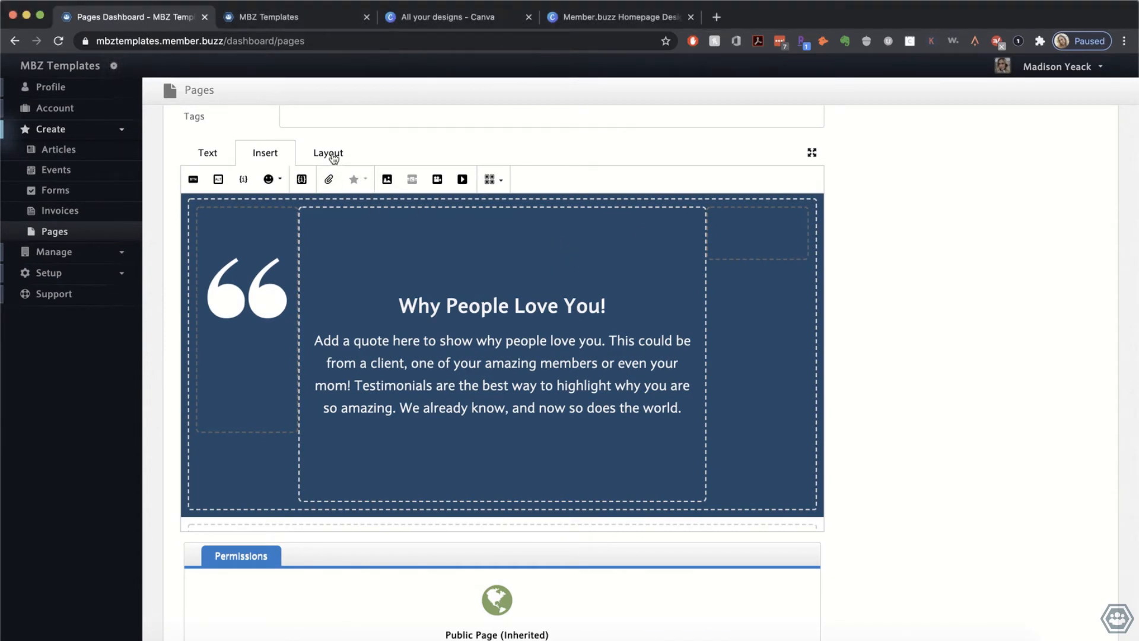
click(330, 153)
click(549, 178)
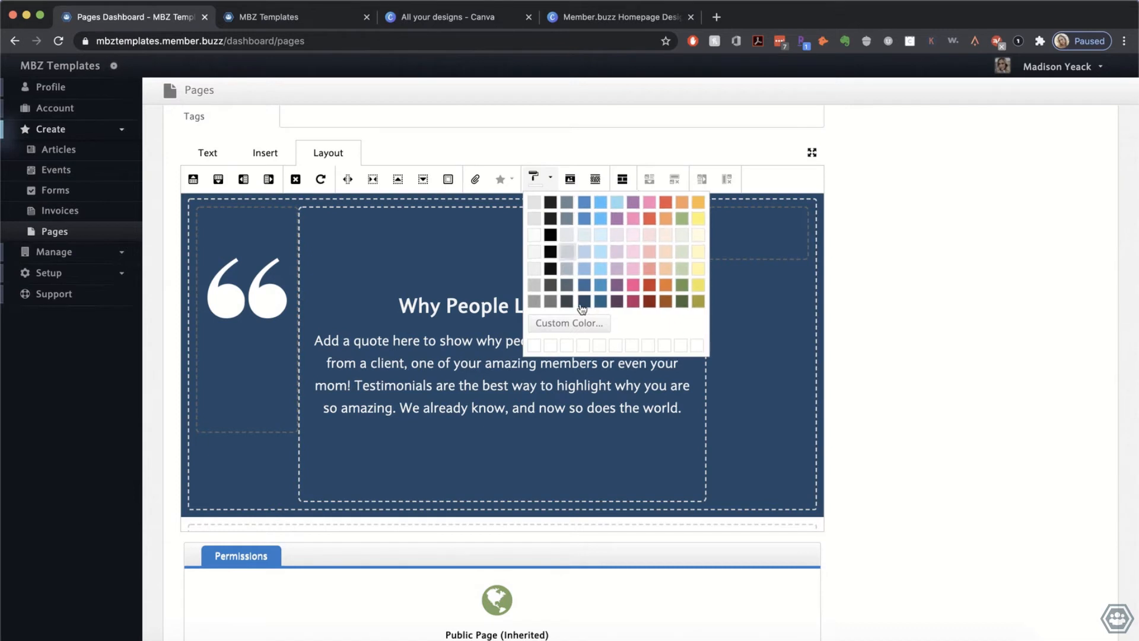
click(569, 324)
triple_click(808, 348)
key(super+v)
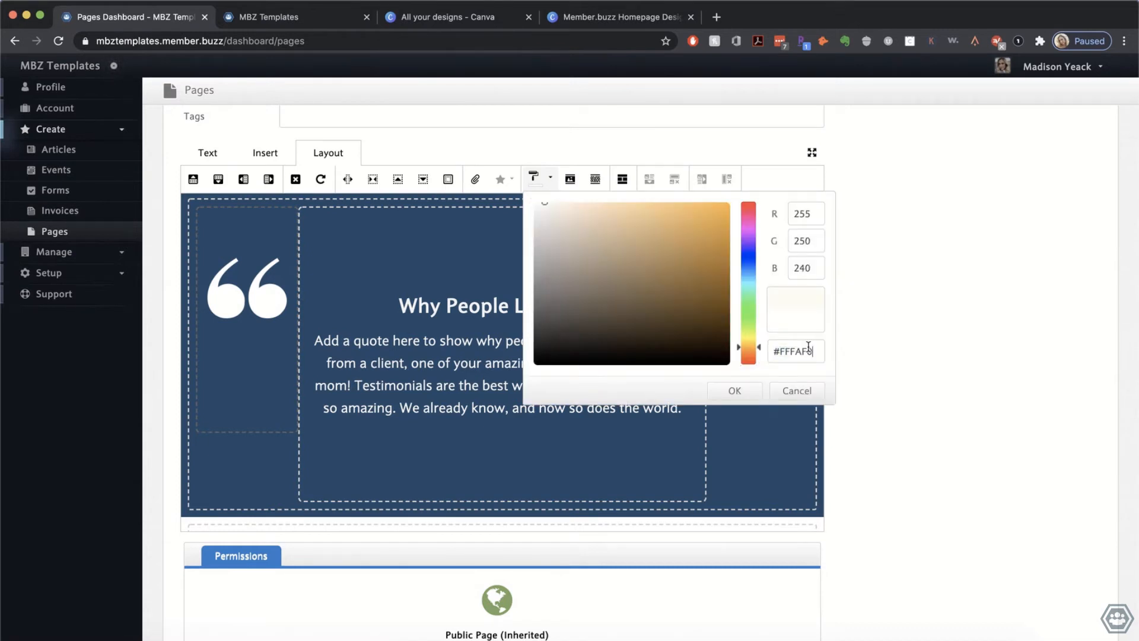
click(735, 391)
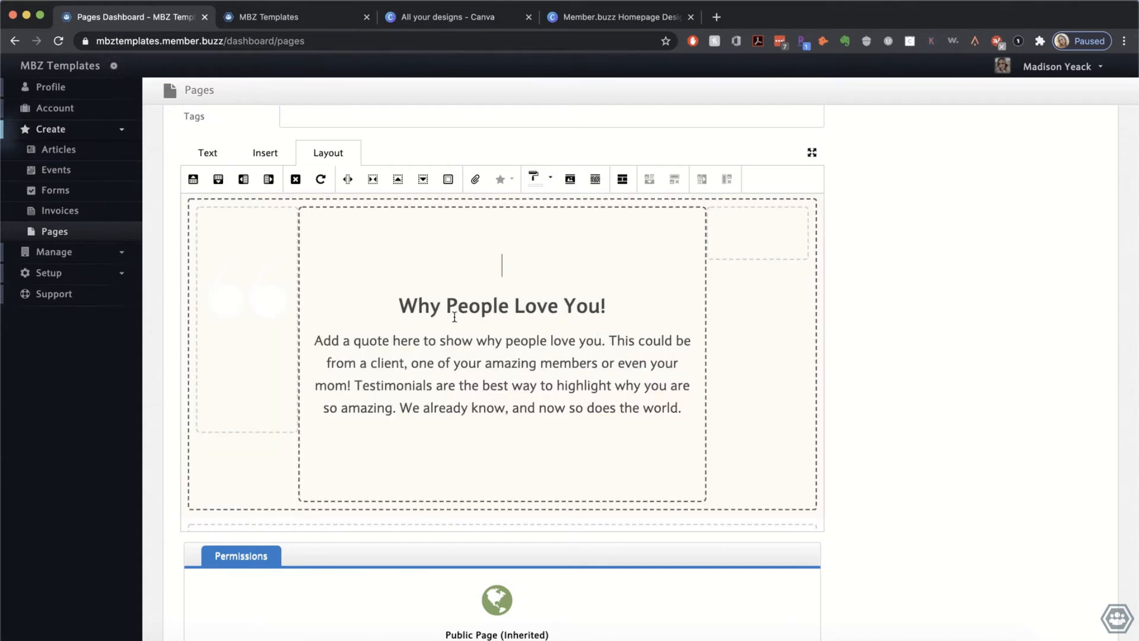
Step: Set the text color of the "Why People Love You!" heading and quote paragraph to the custom color #1B7DD8
triple_click(475, 321)
click(475, 321)
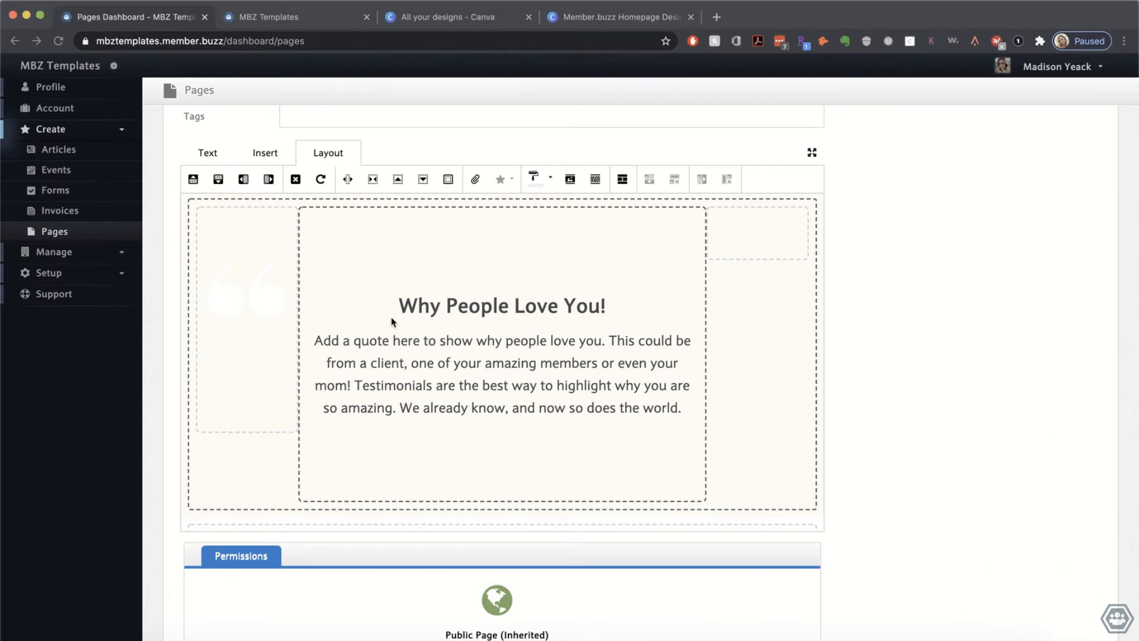
drag(398, 306, 677, 421)
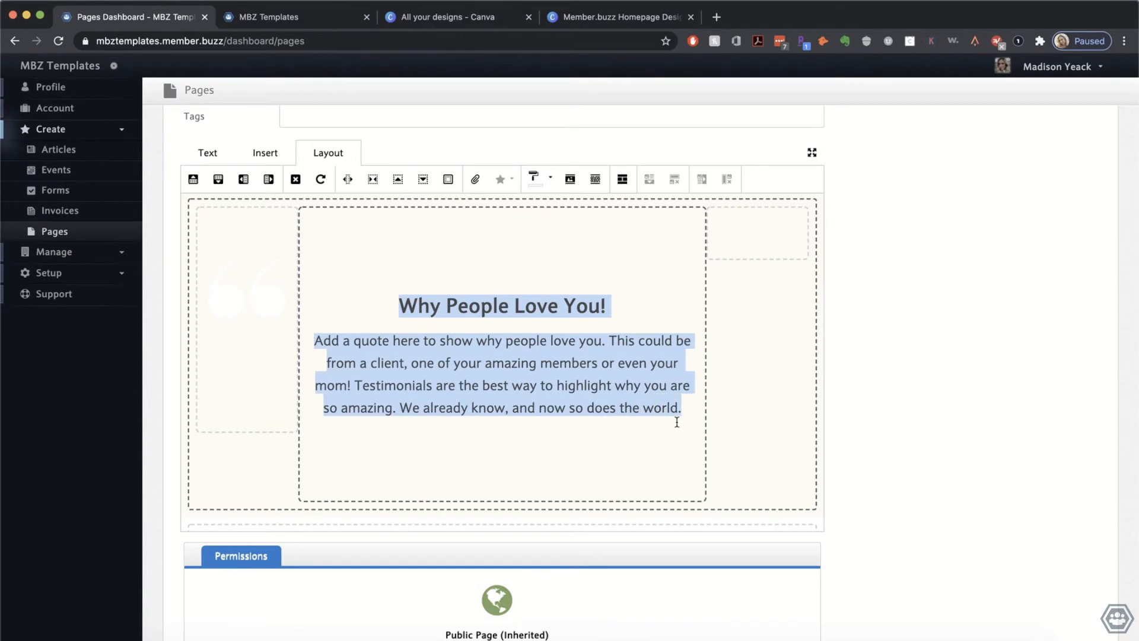
click(222, 158)
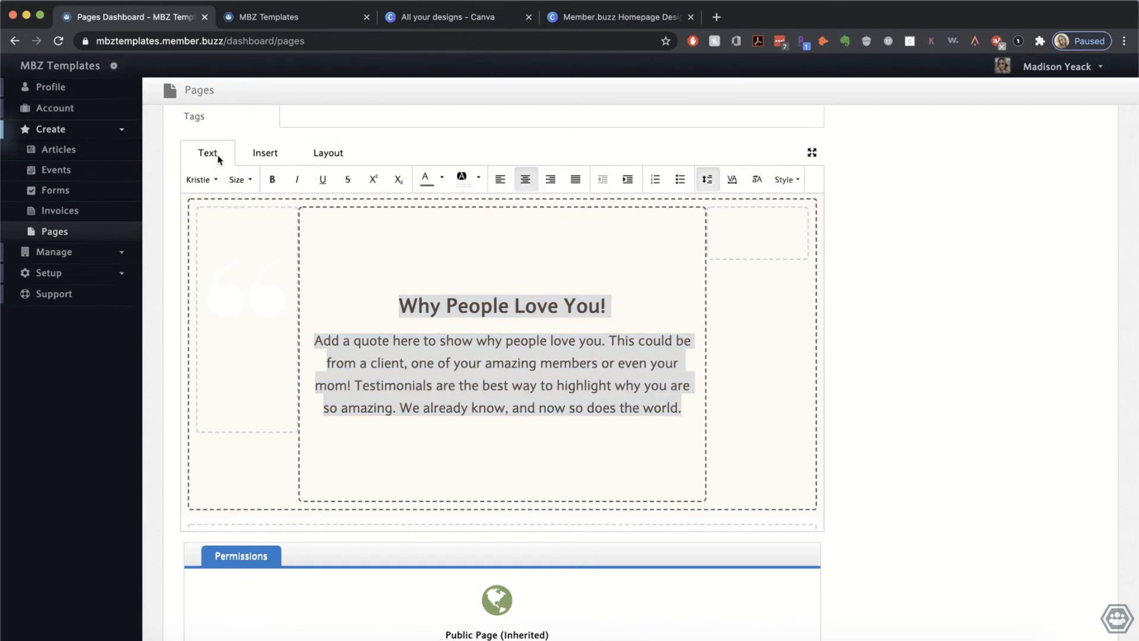
click(442, 185)
click(458, 319)
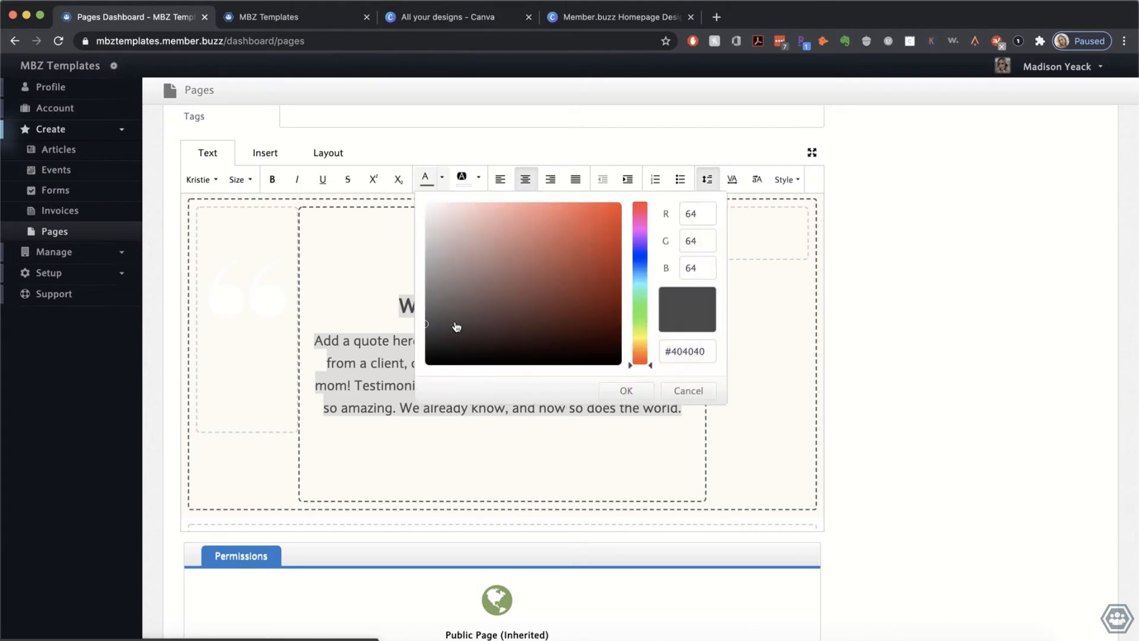
click(677, 351)
text(#1B7DD8)
click(639, 392)
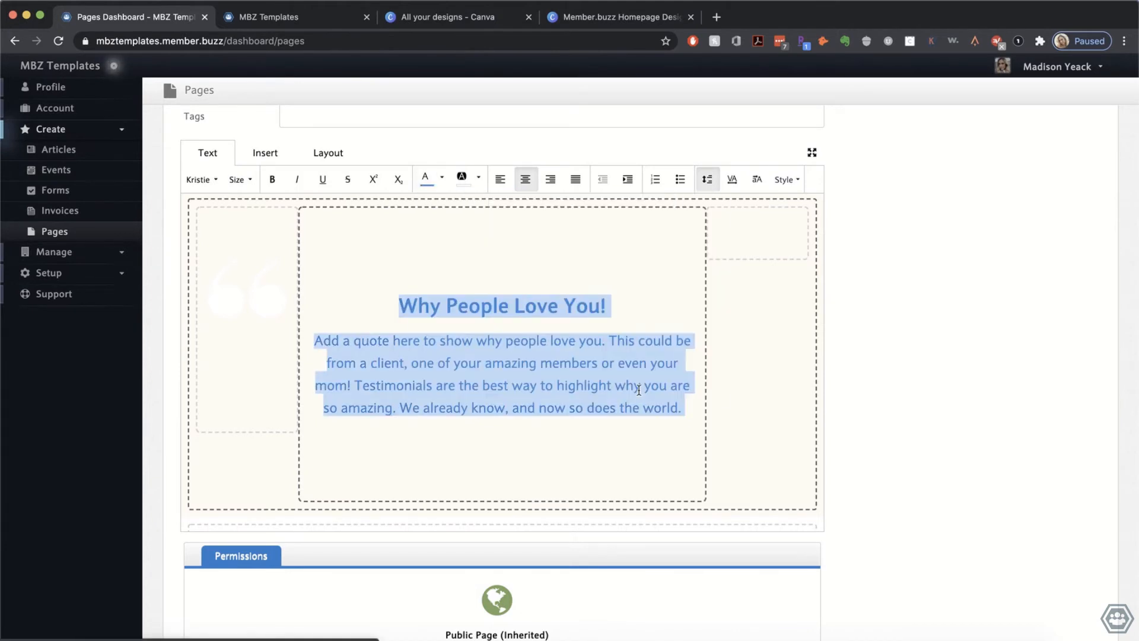
click(445, 283)
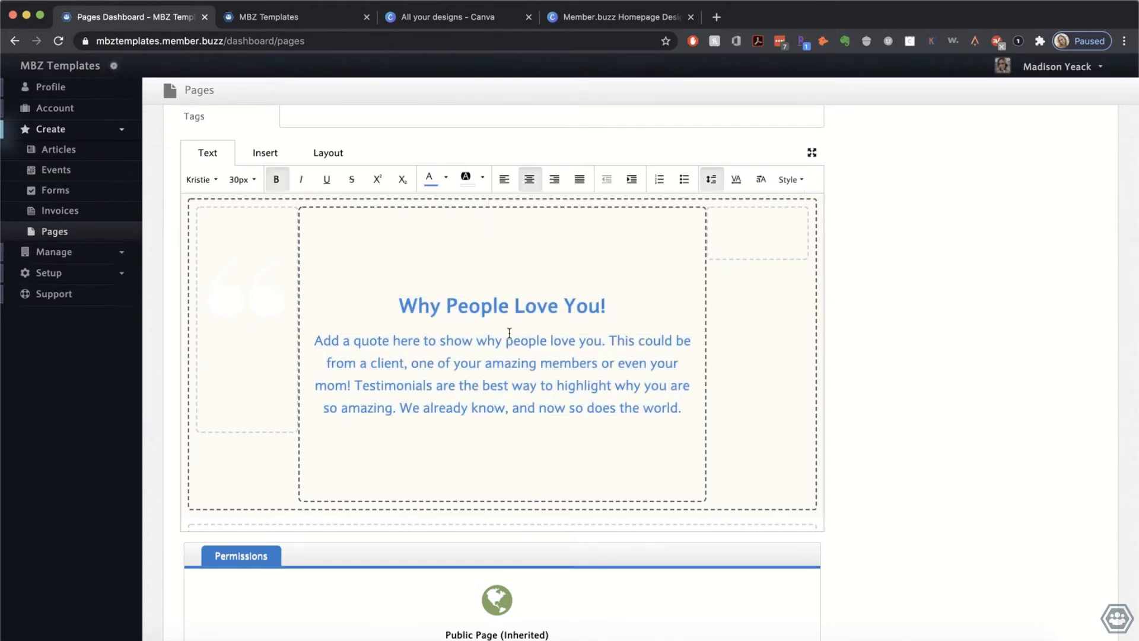
Step: Recolor the "Why People Love You!" heading and its quote paragraph with the custom text color #3D55AE
scroll(510, 333, up, 10)
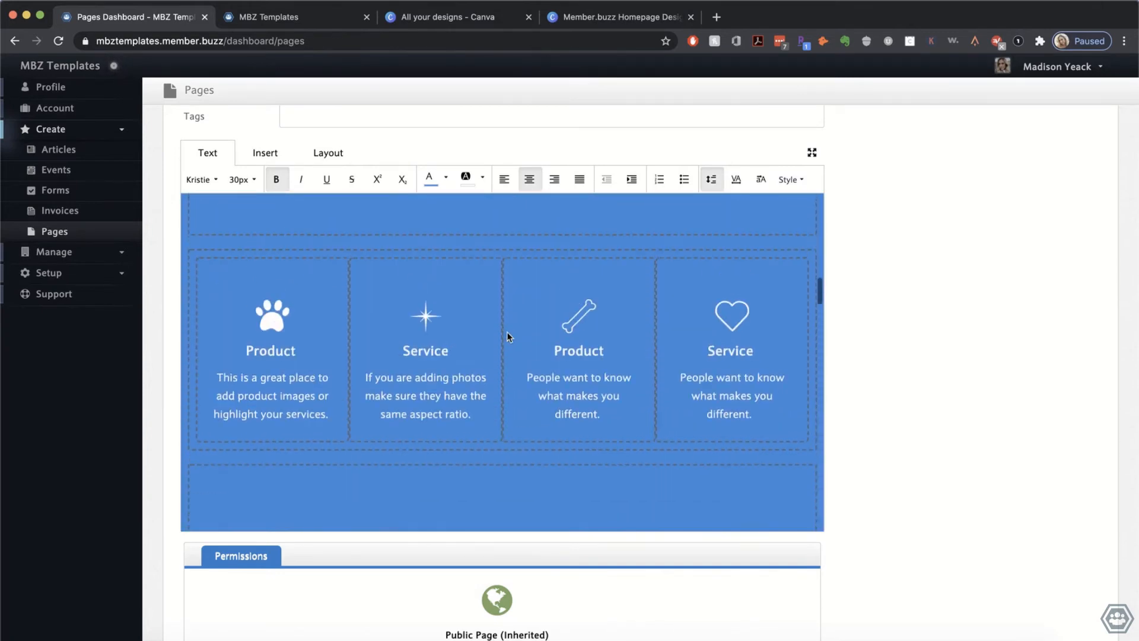
scroll(507, 336, down, 10)
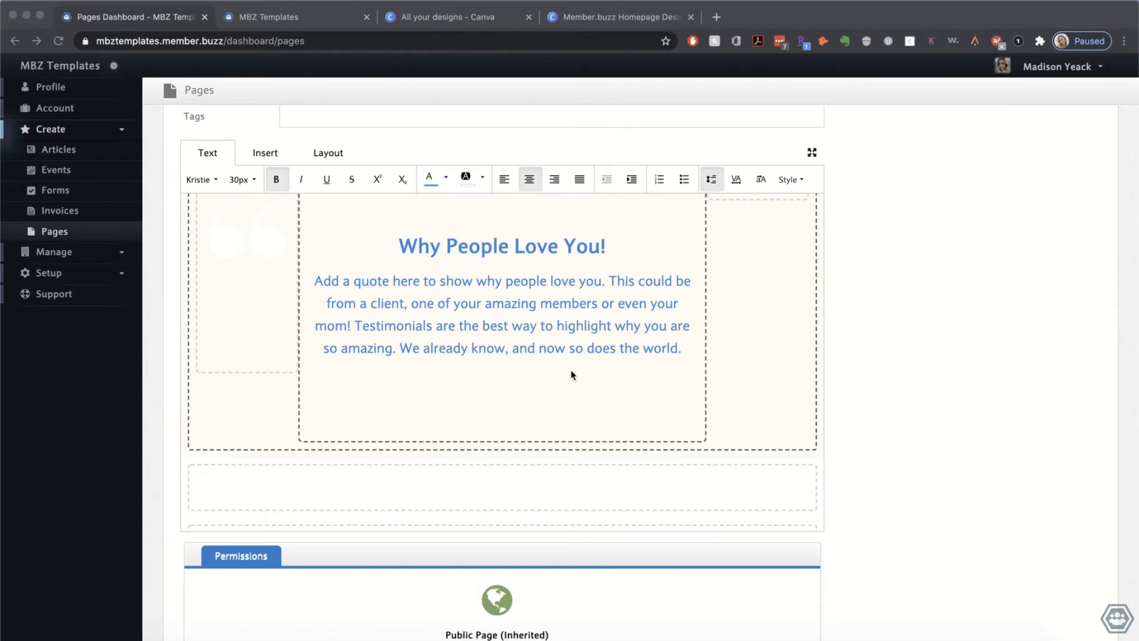
triple_click(499, 315)
drag(388, 231, 699, 367)
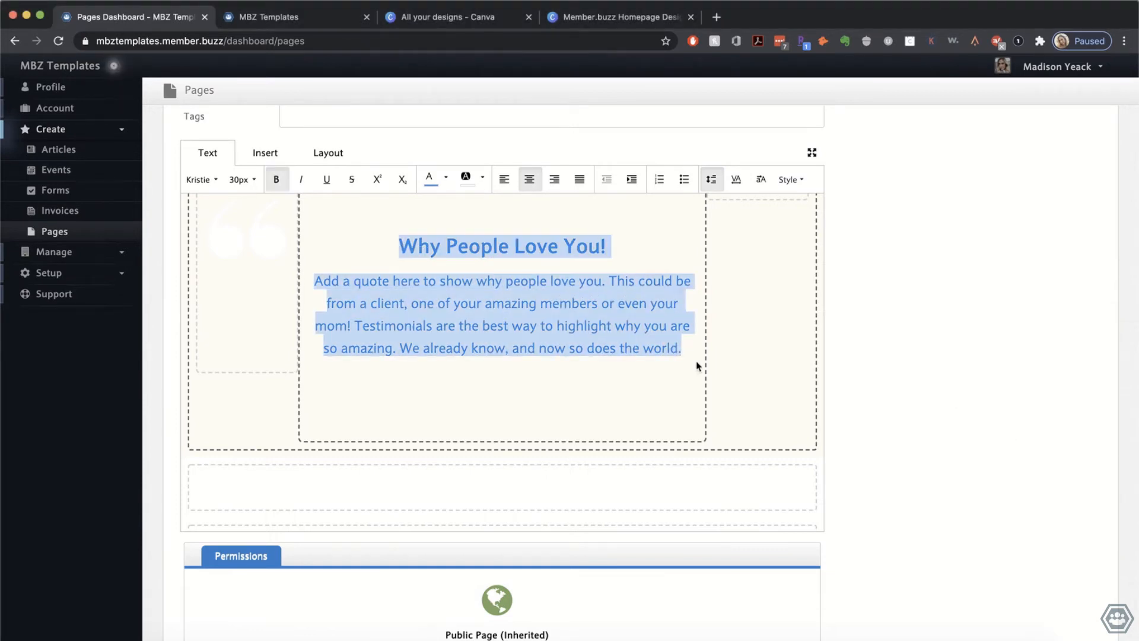
click(441, 178)
click(451, 323)
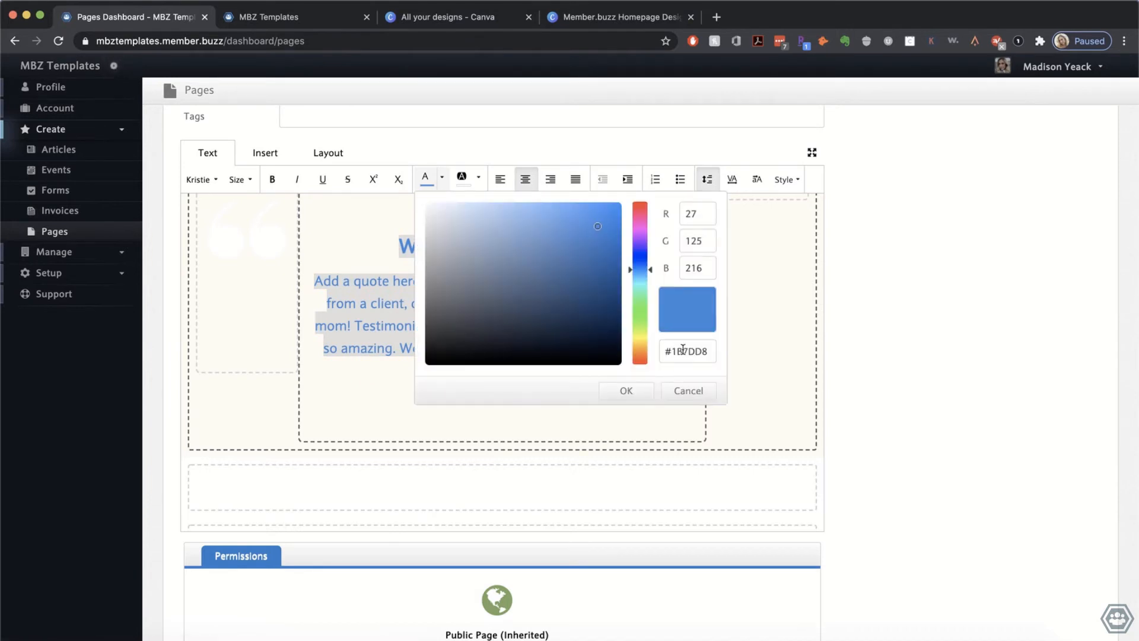
drag(707, 351, 655, 363)
text(#3D55AE)
click(619, 391)
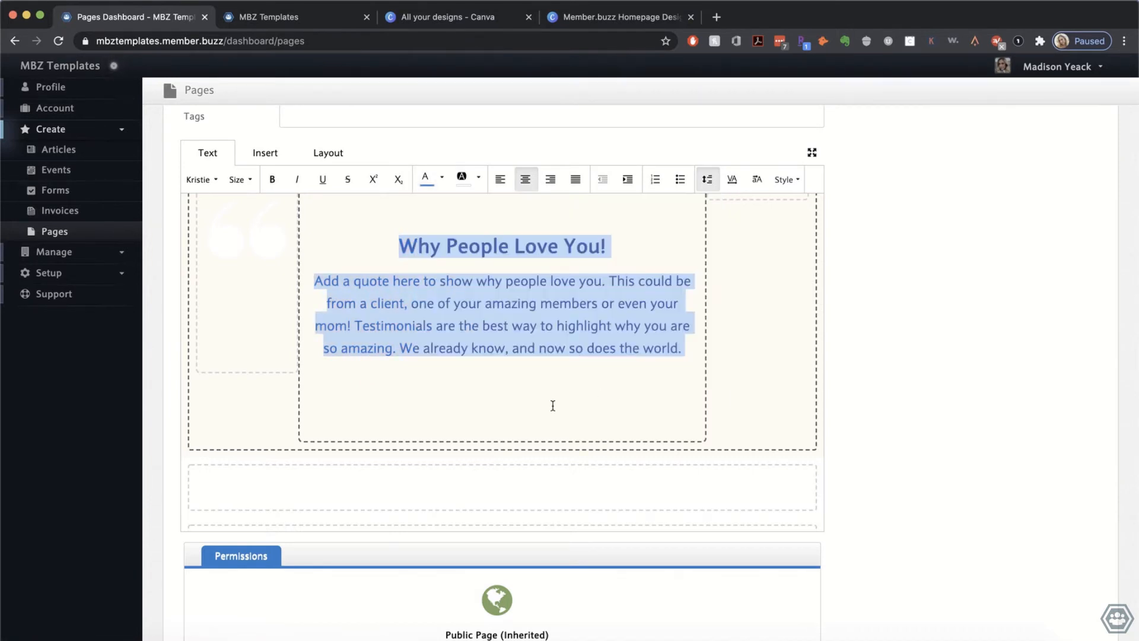
click(550, 405)
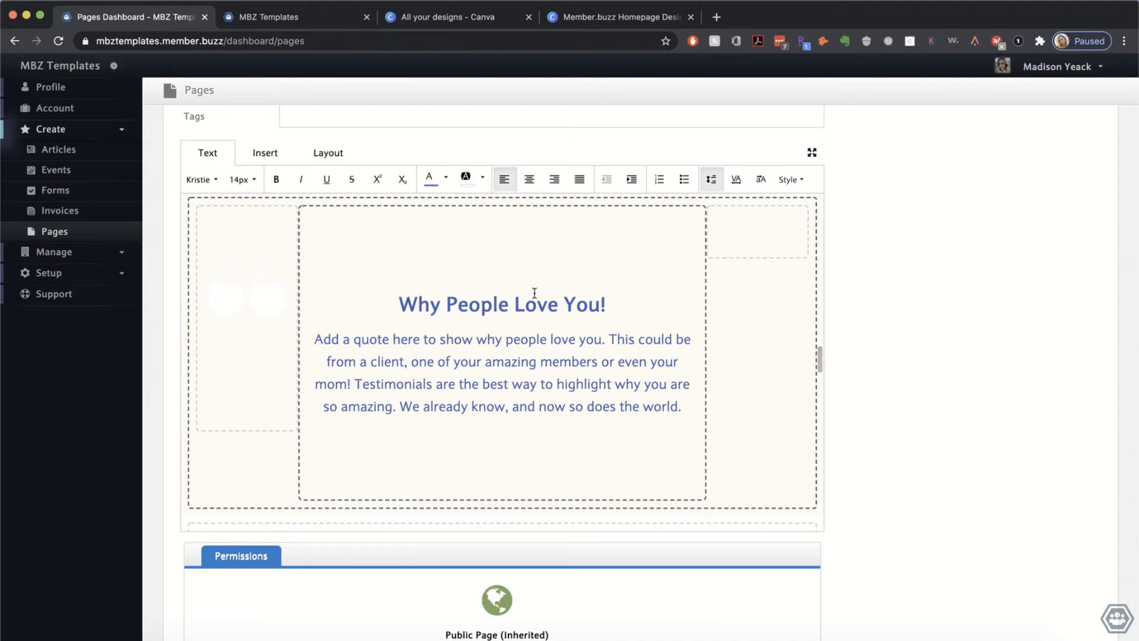
triple_click(532, 297)
click(493, 263)
Step: Set the background of the "Your Organization" slice above the Location, Contact and Follow columns to the pasted custom hex color
scroll(492, 263, down, 2)
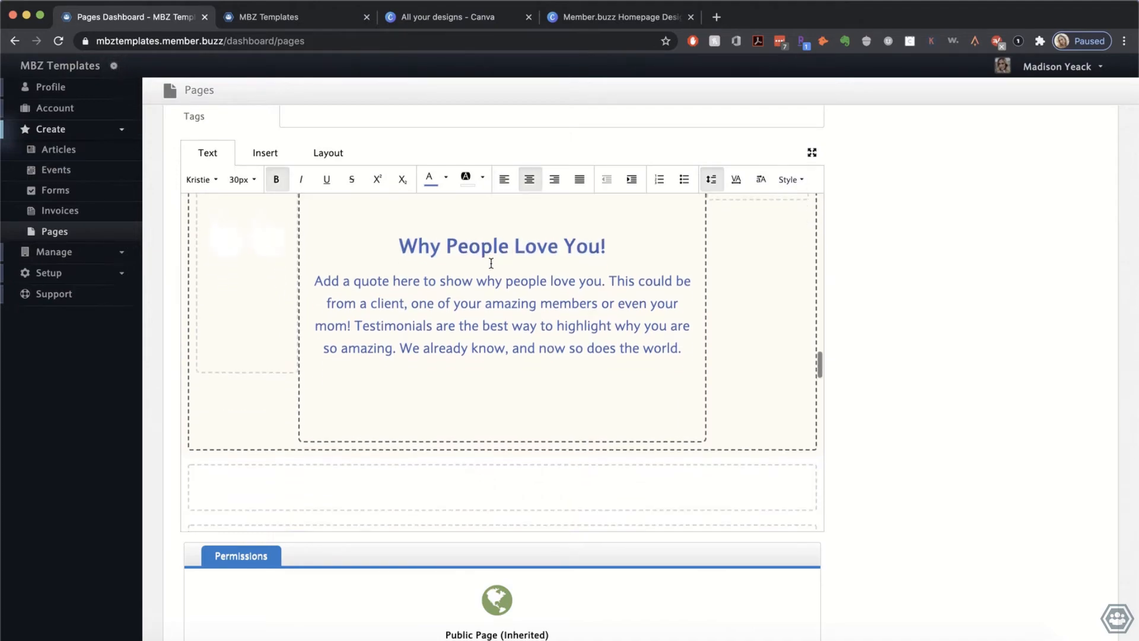
scroll(491, 263, down, 20)
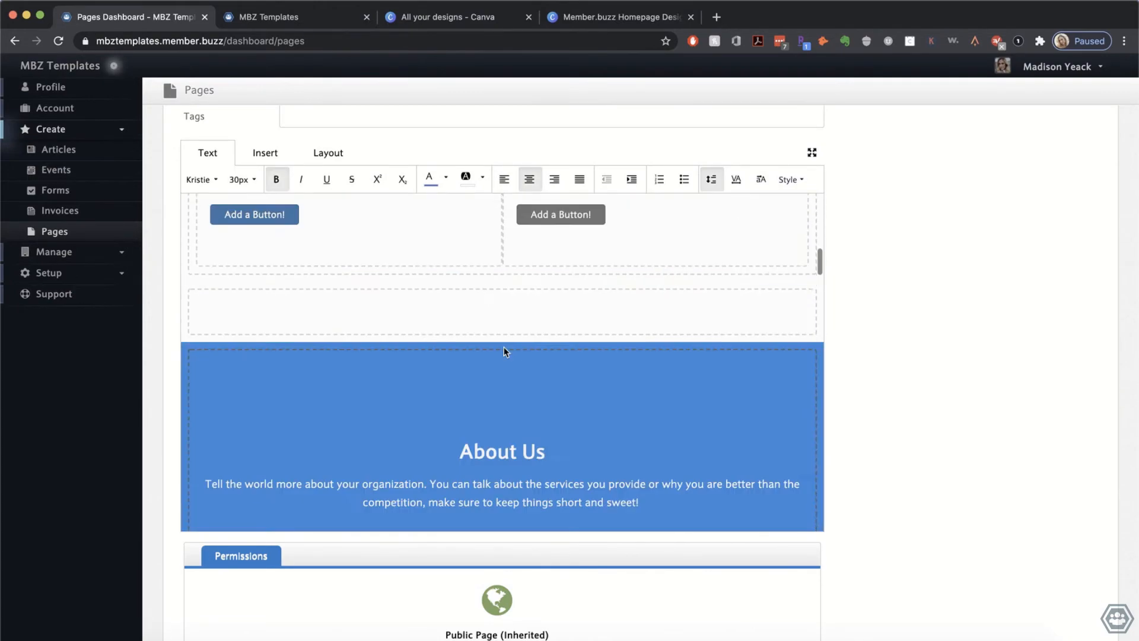
scroll(504, 351, up, 10)
scroll(504, 346, down, 20)
triple_click(501, 310)
click(328, 153)
click(533, 177)
click(784, 345)
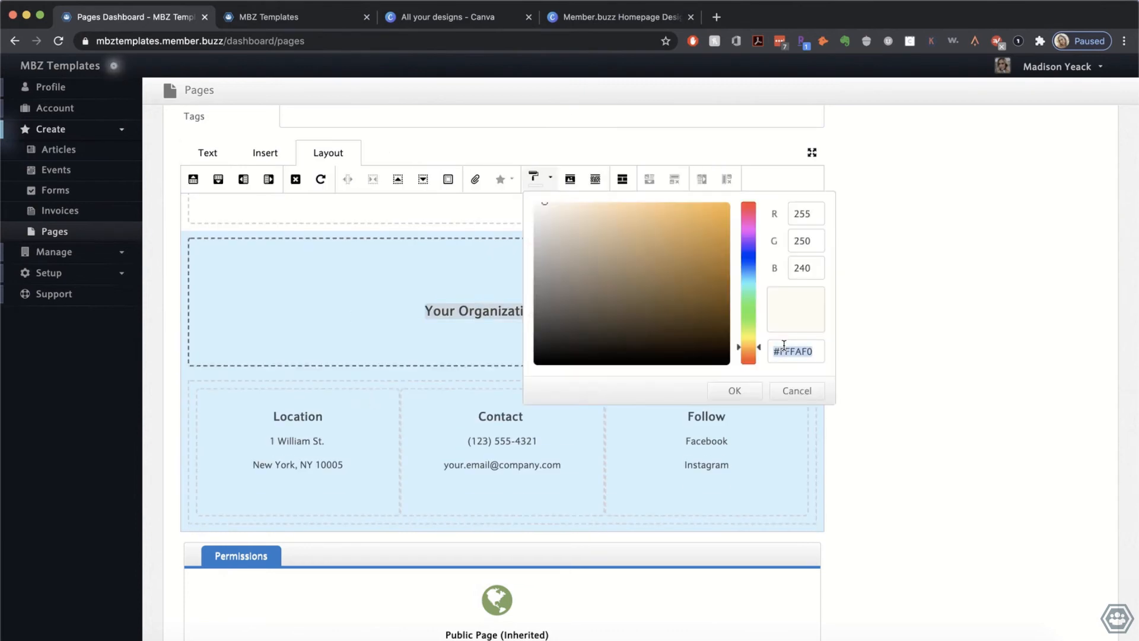
key(ctrl+v)
key(Return)
Step: Save the Homepage and reload the published MBZ Templates site to check the changes
scroll(617, 332, up, 6)
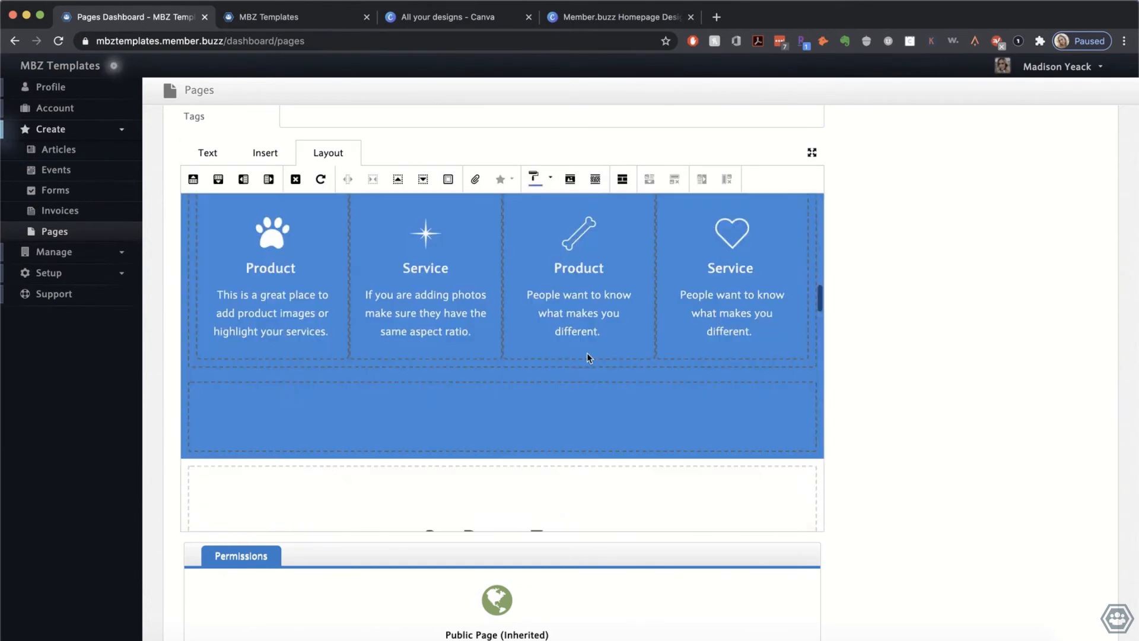
scroll(587, 356, down, 5)
scroll(165, 545, down, 5)
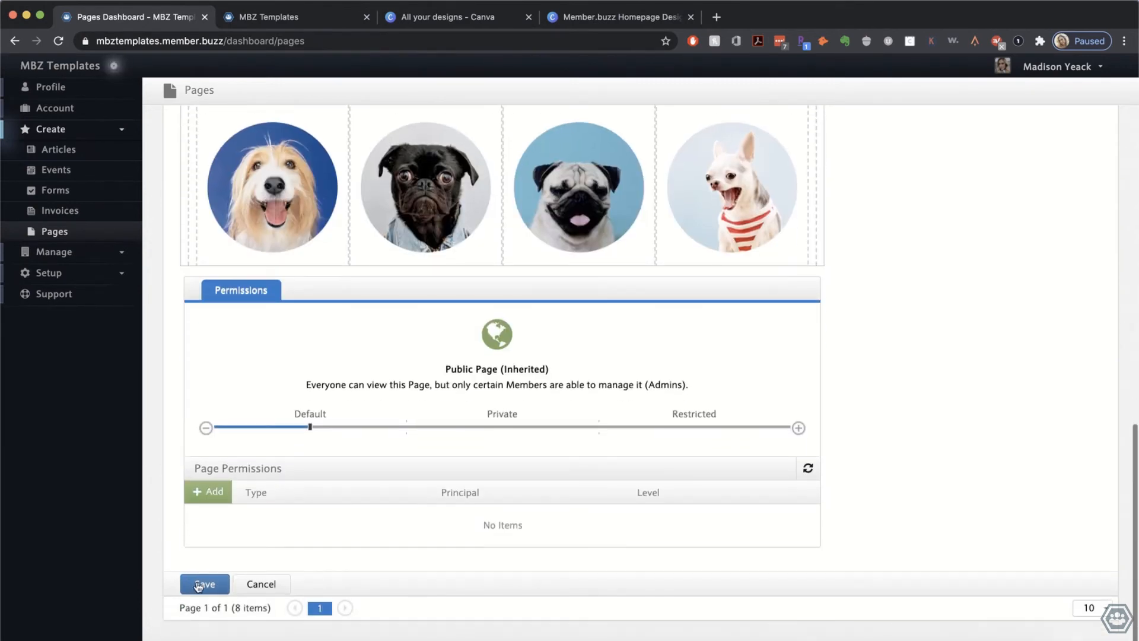
click(201, 585)
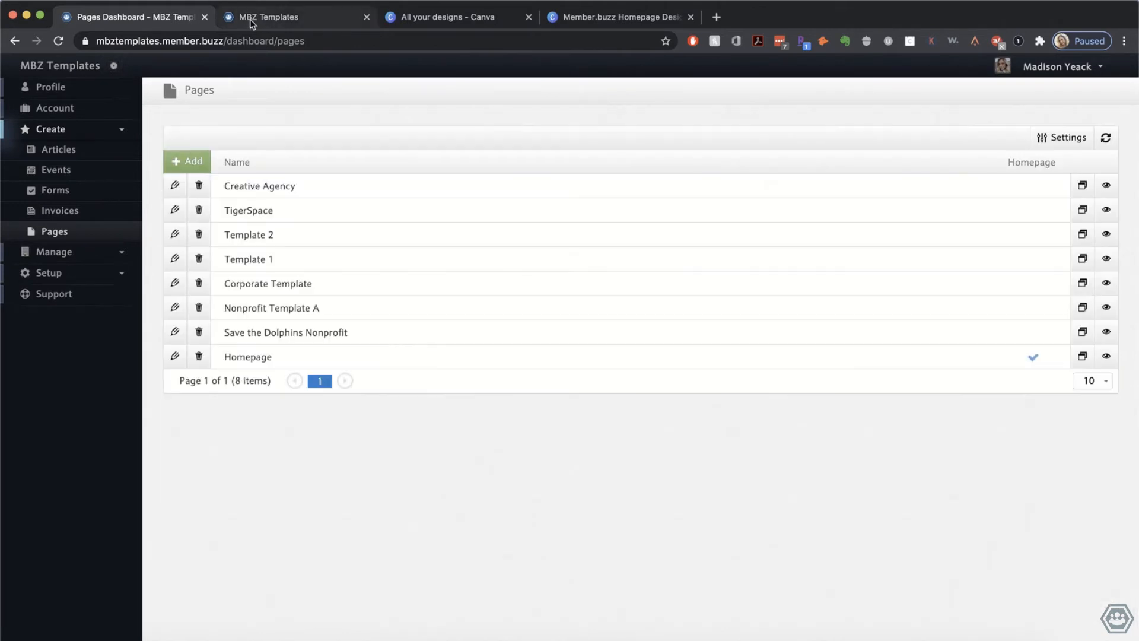
click(249, 18)
click(58, 41)
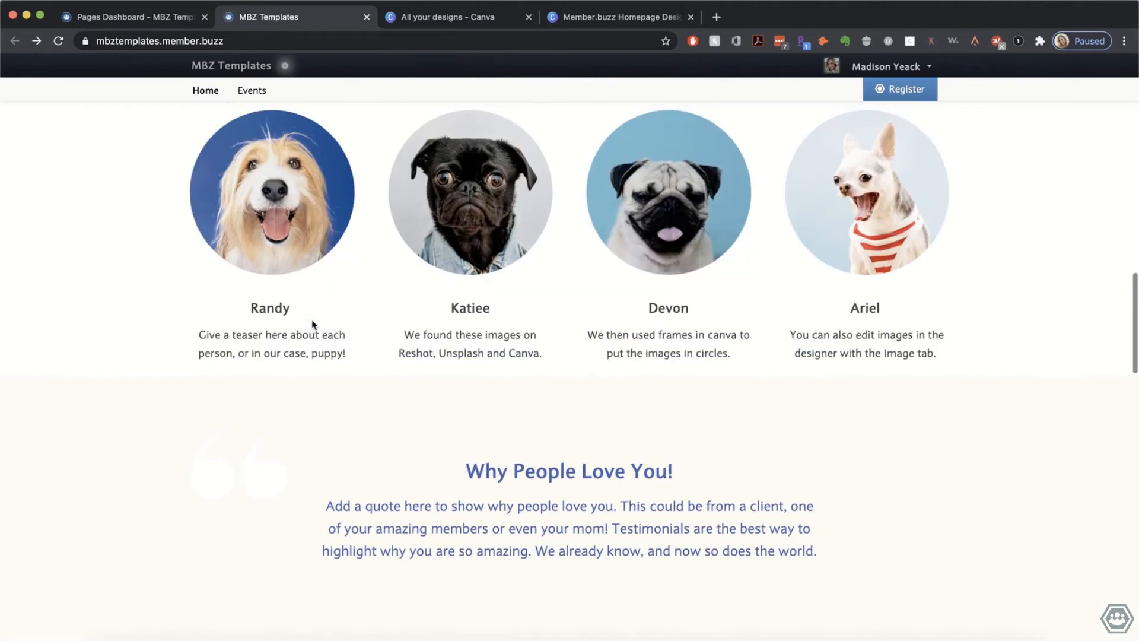
Step: Return to the Pages dashboard and reopen the Homepage for editing at the Our Dream Team and testimonial sections
click(156, 27)
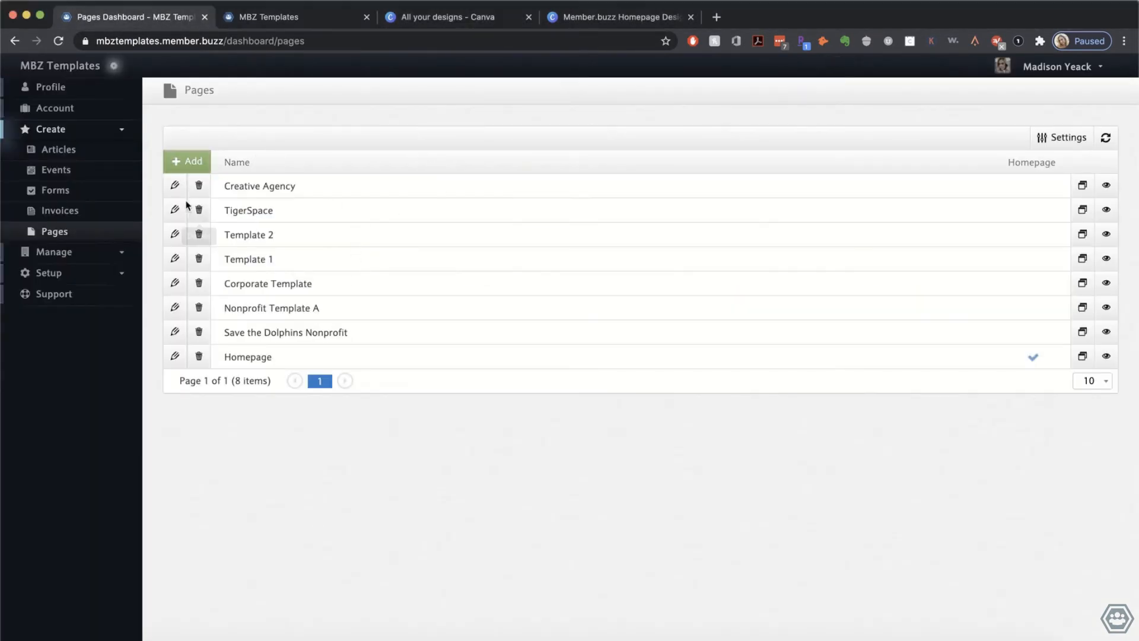
click(175, 358)
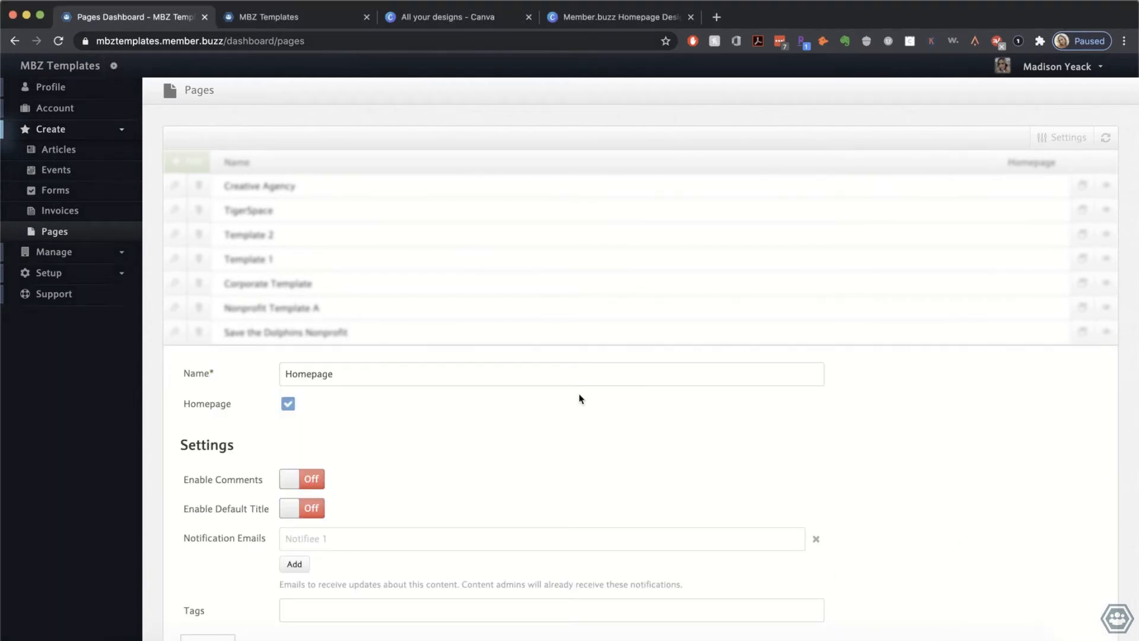
scroll(581, 398, down, 15)
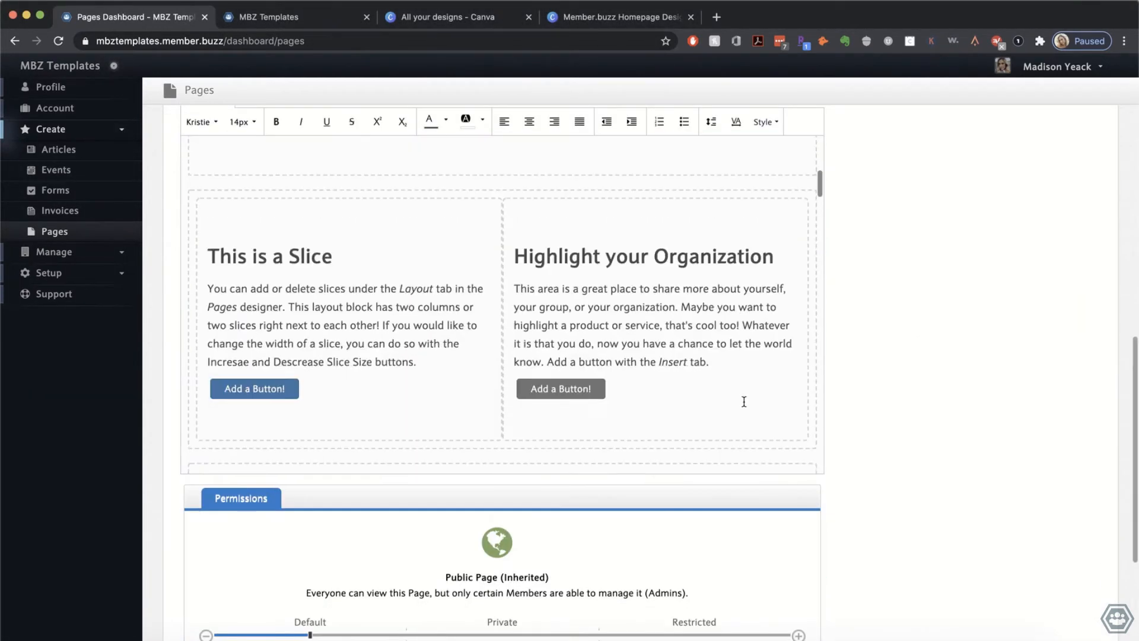
scroll(744, 402, down, 10)
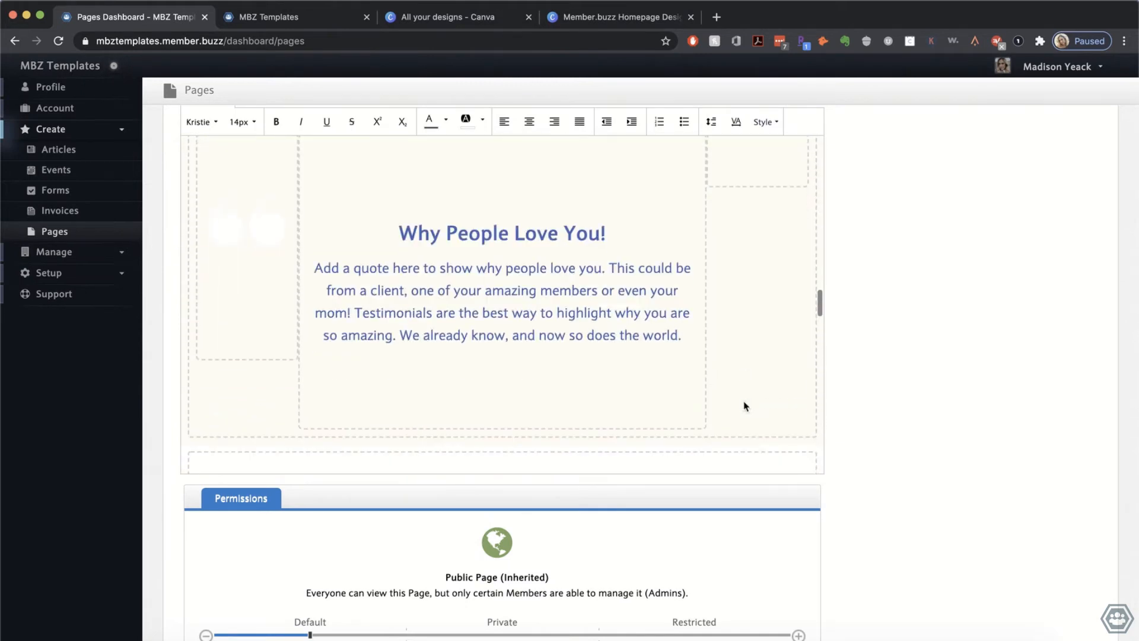
scroll(746, 406, up, 3)
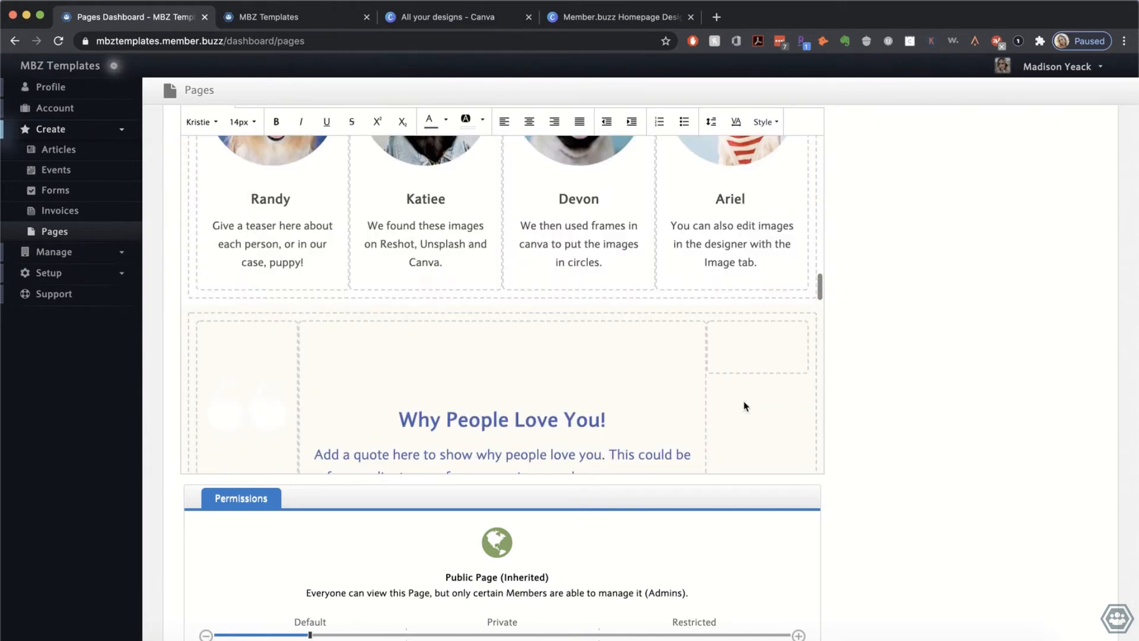
Step: Insert a slice below the Our Dream Team member row, clear its placeholder text and add two blank lines
click(529, 269)
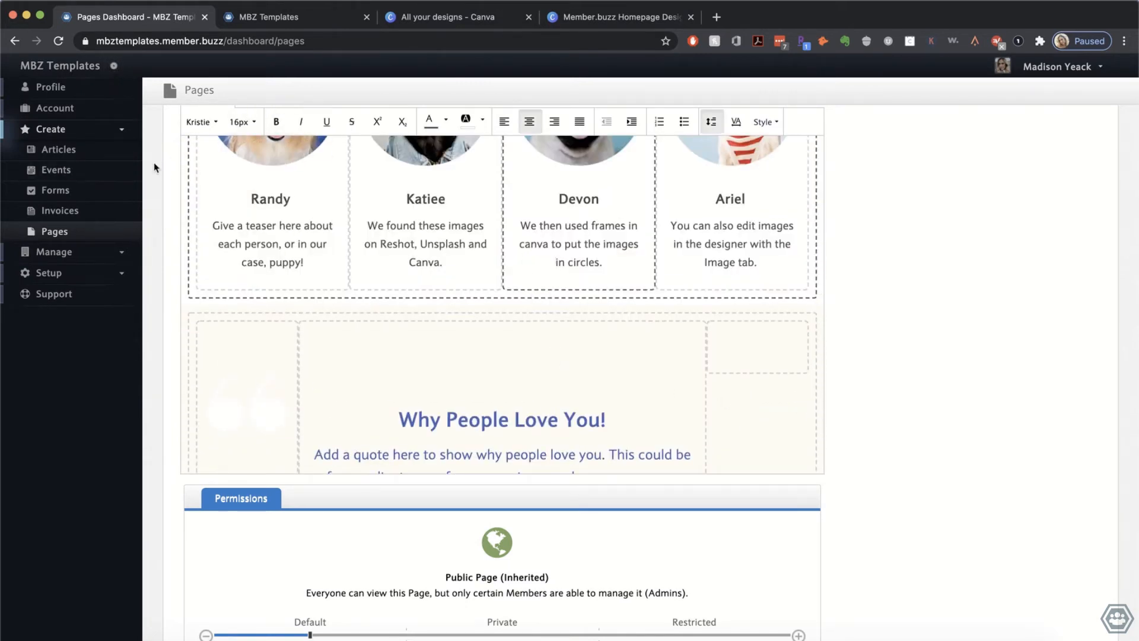
scroll(154, 168, up, 2)
click(337, 198)
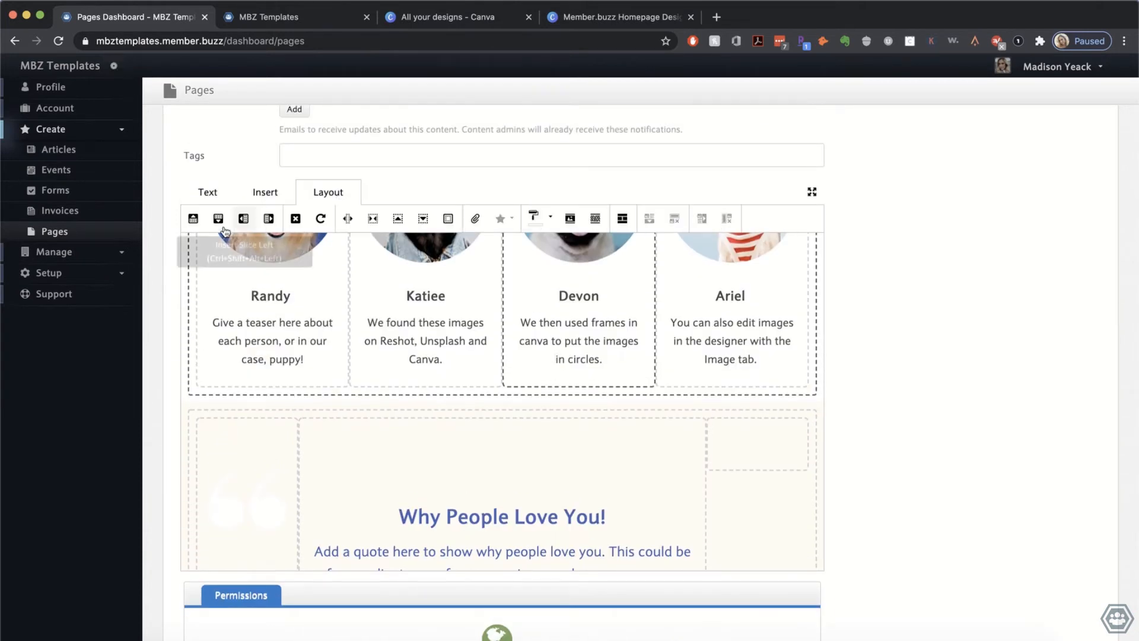
click(223, 220)
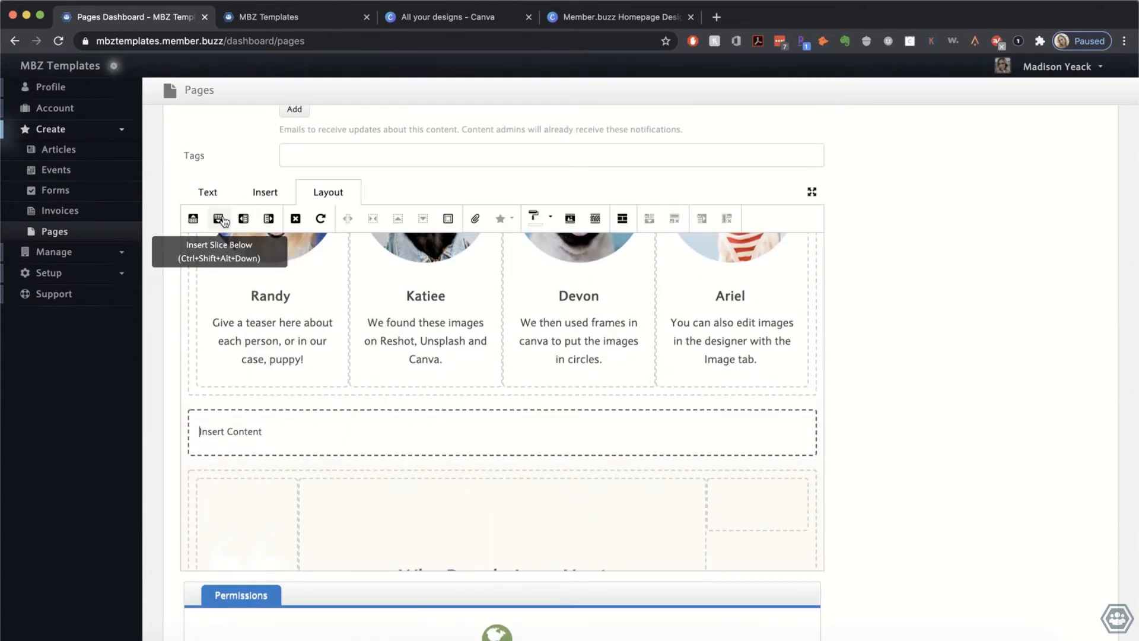
double_click(252, 431)
key(BackSpace)
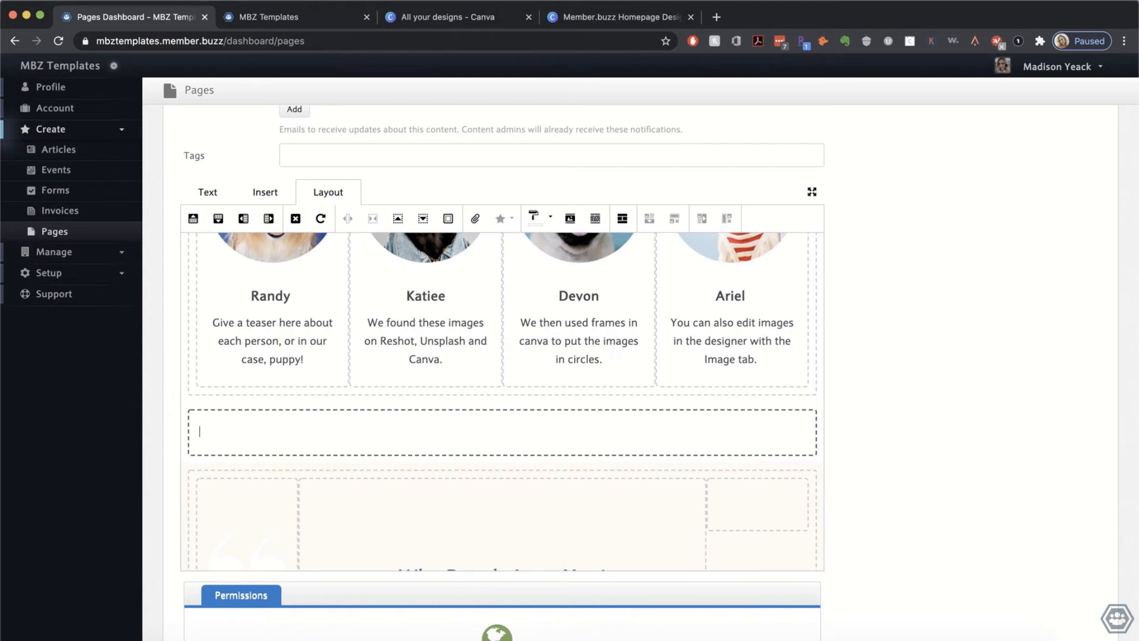
key(Return)
key(Return)
Step: Add a blank line above the "Our Dream Team" heading
scroll(501, 401, up, 6)
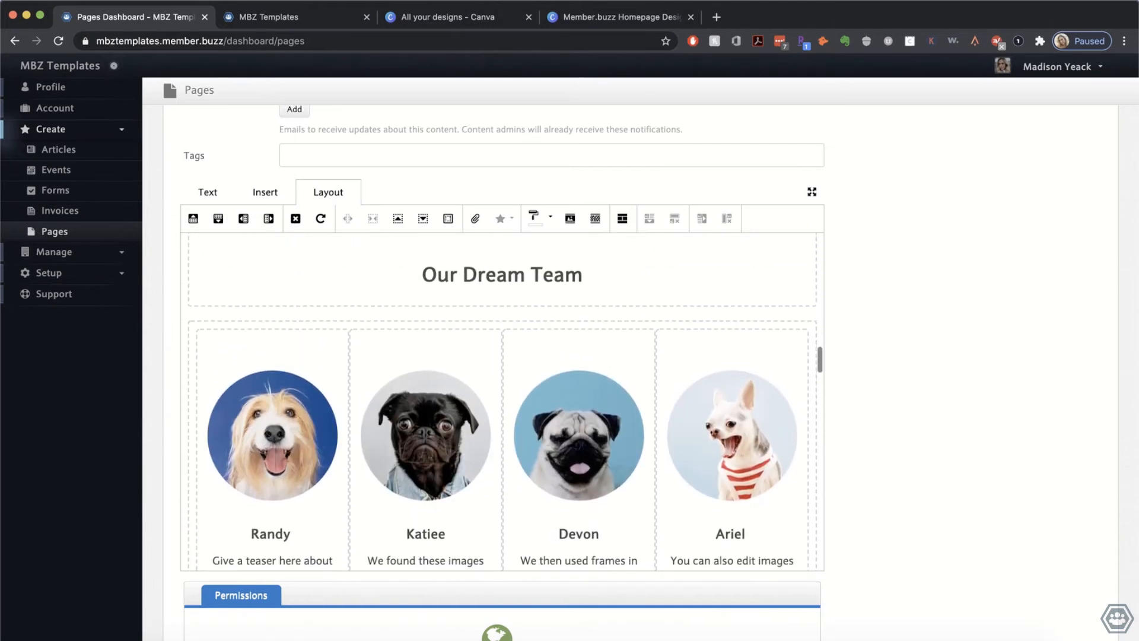
click(503, 350)
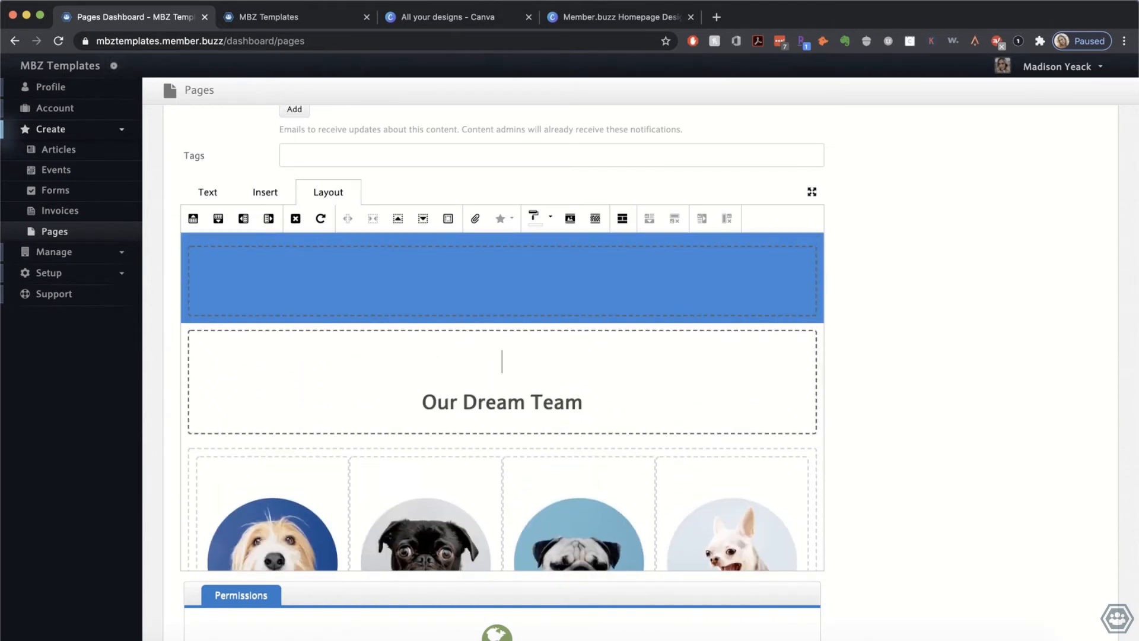
key(Return)
Step: Set the background color of the "Why People Love You!" testimonial slice to the custom color #1B7DD8
scroll(580, 388, down, 6)
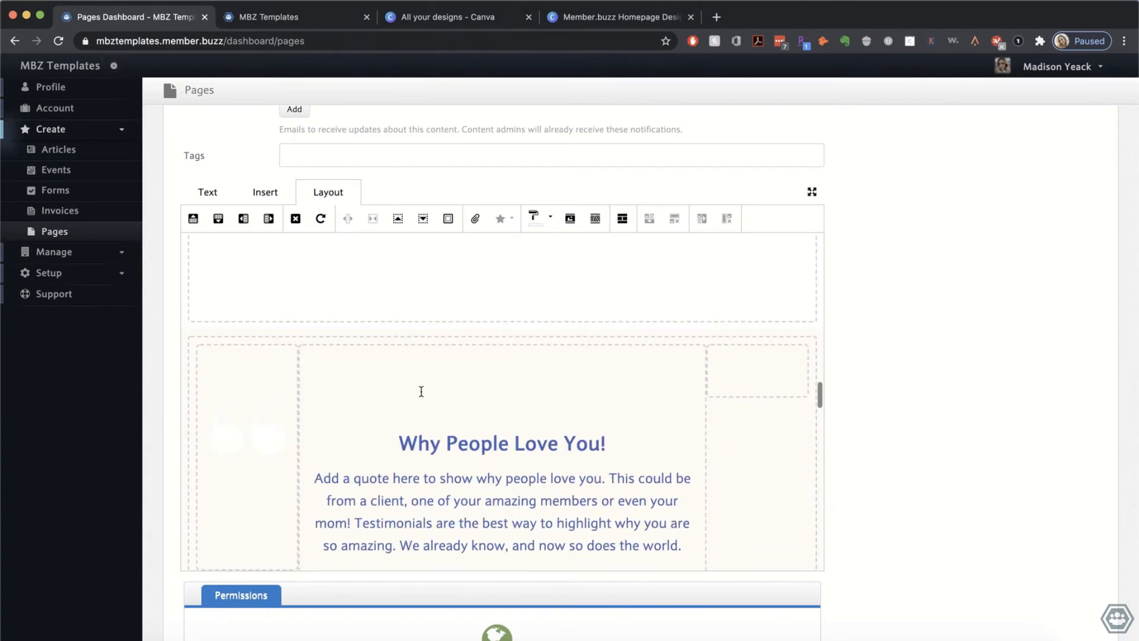
click(458, 392)
scroll(468, 402, down, 2)
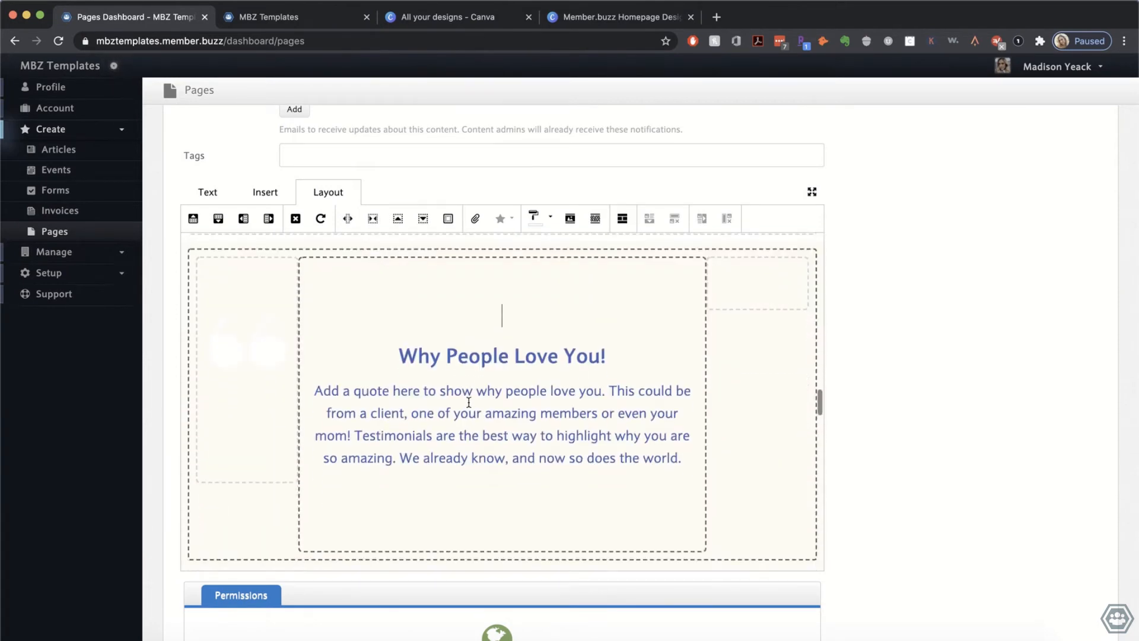
triple_click(473, 377)
click(387, 333)
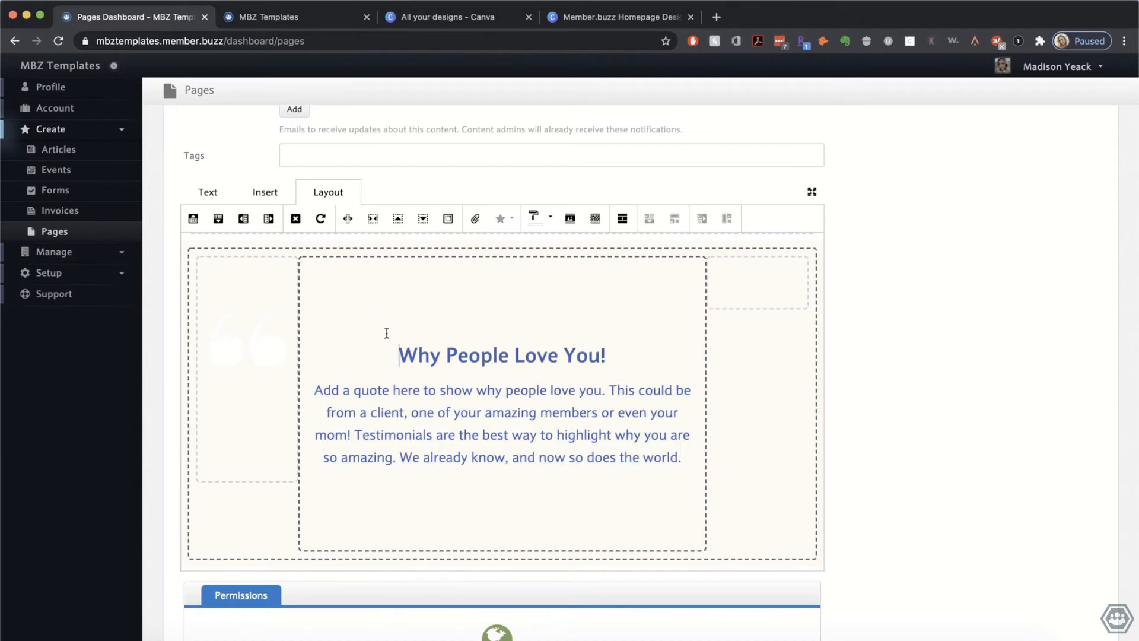
click(551, 217)
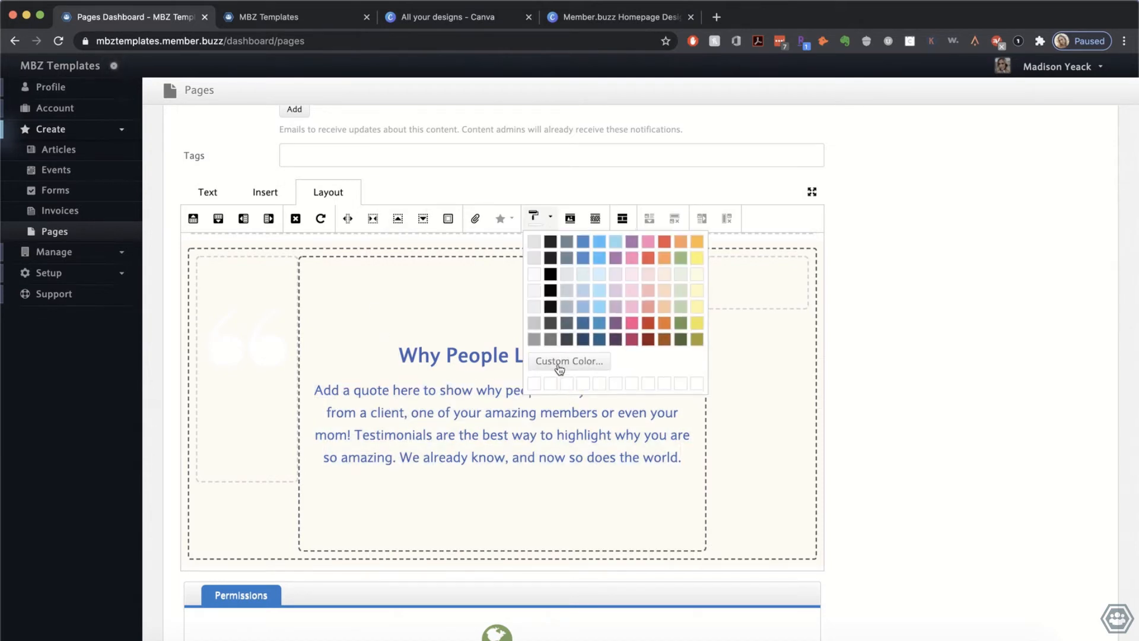
click(561, 363)
triple_click(792, 392)
text(#1B7DD8)
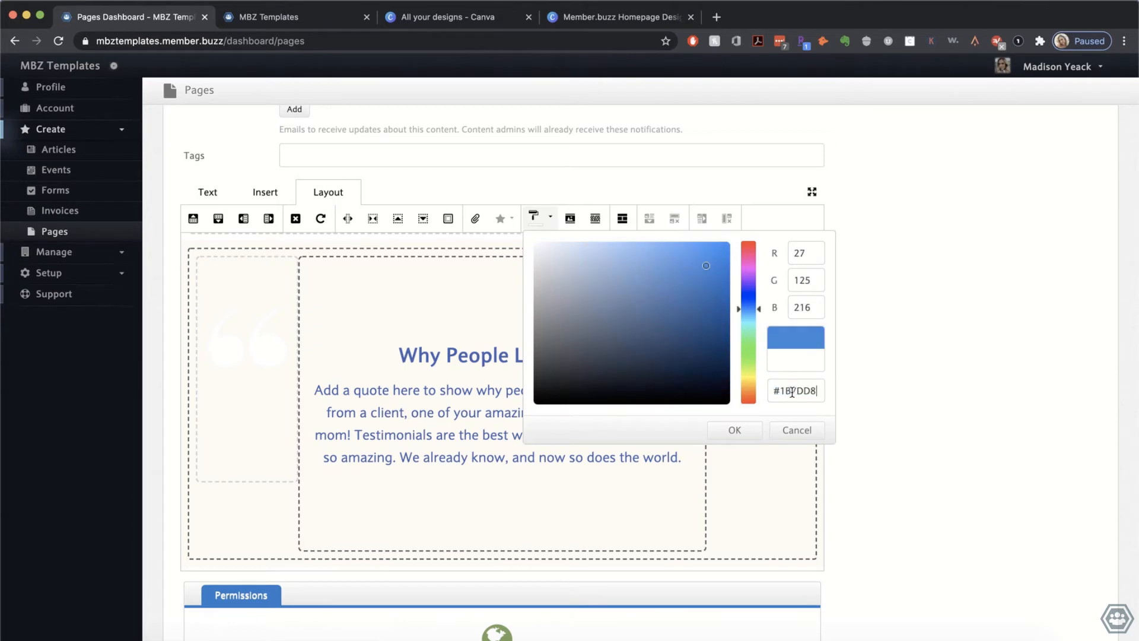
click(734, 429)
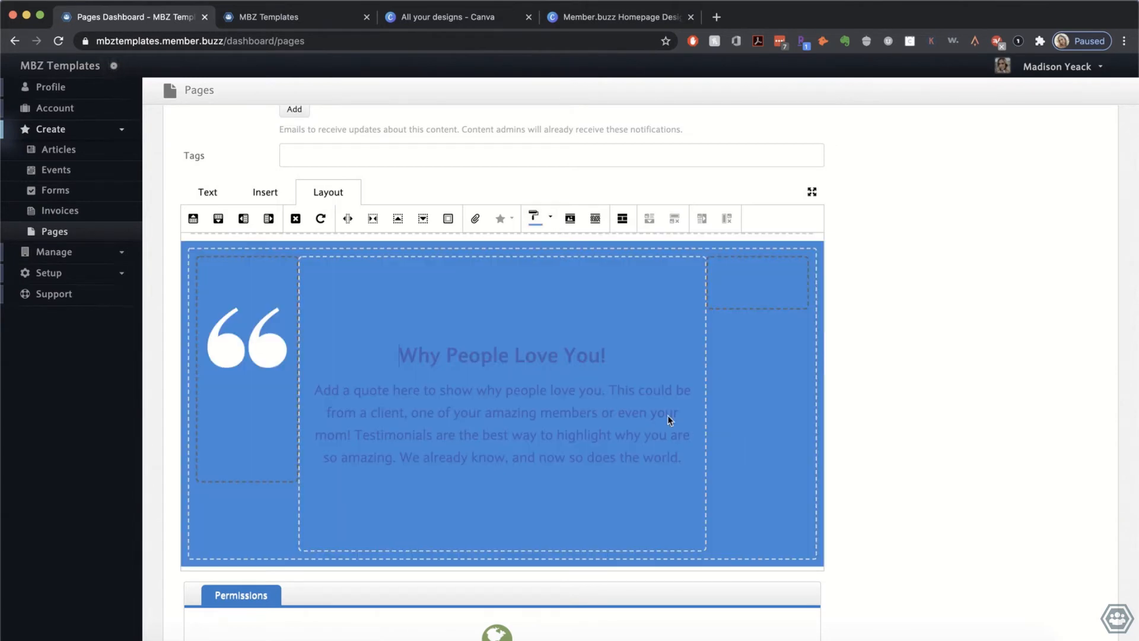
Step: Change the "Why People Love You!" heading and the quote paragraph below it to white text
triple_click(499, 396)
drag(398, 355, 706, 480)
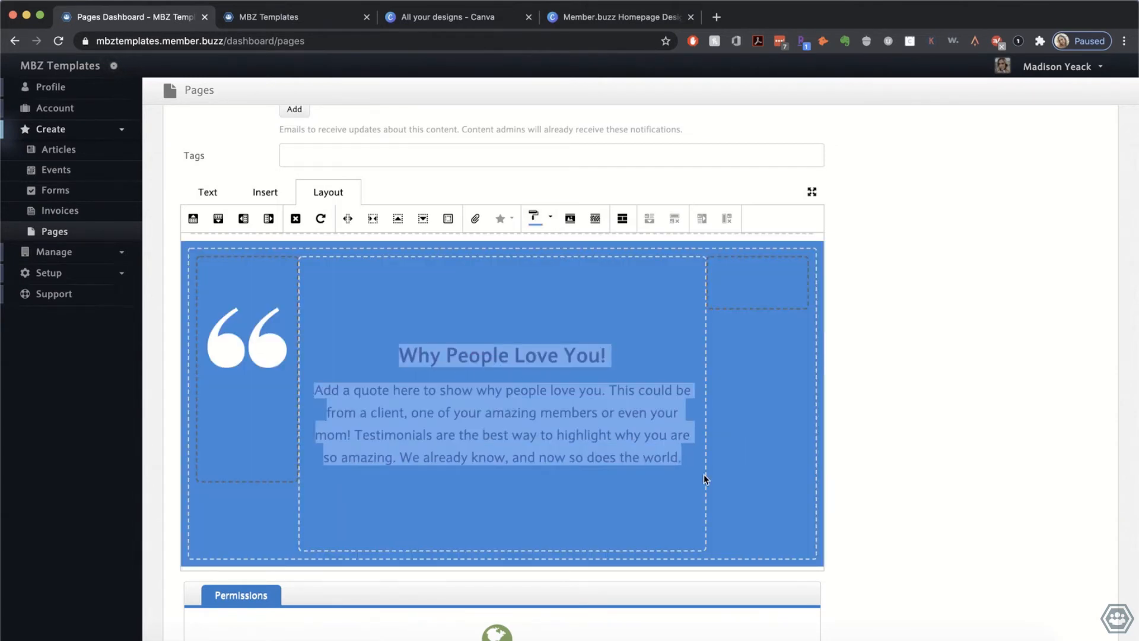
click(205, 193)
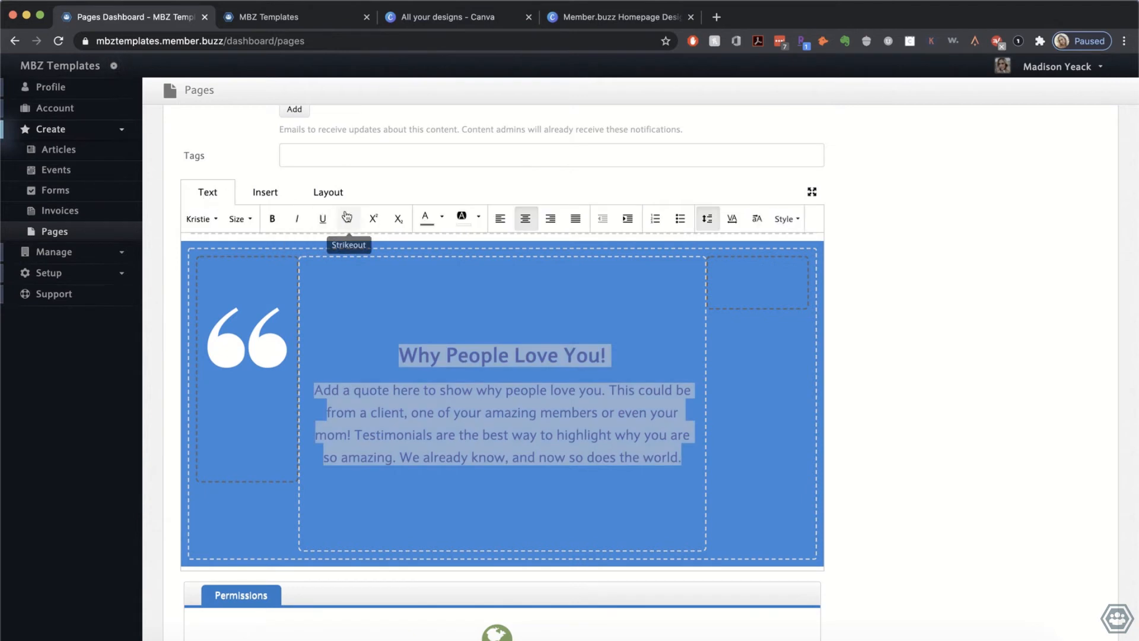
click(441, 219)
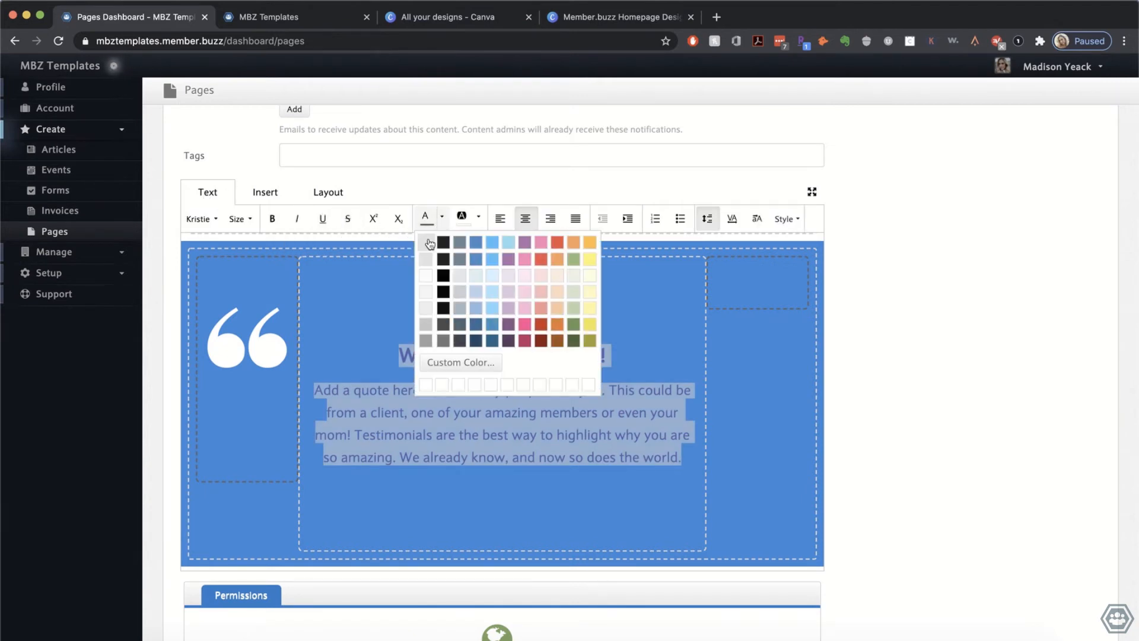
click(425, 285)
click(507, 501)
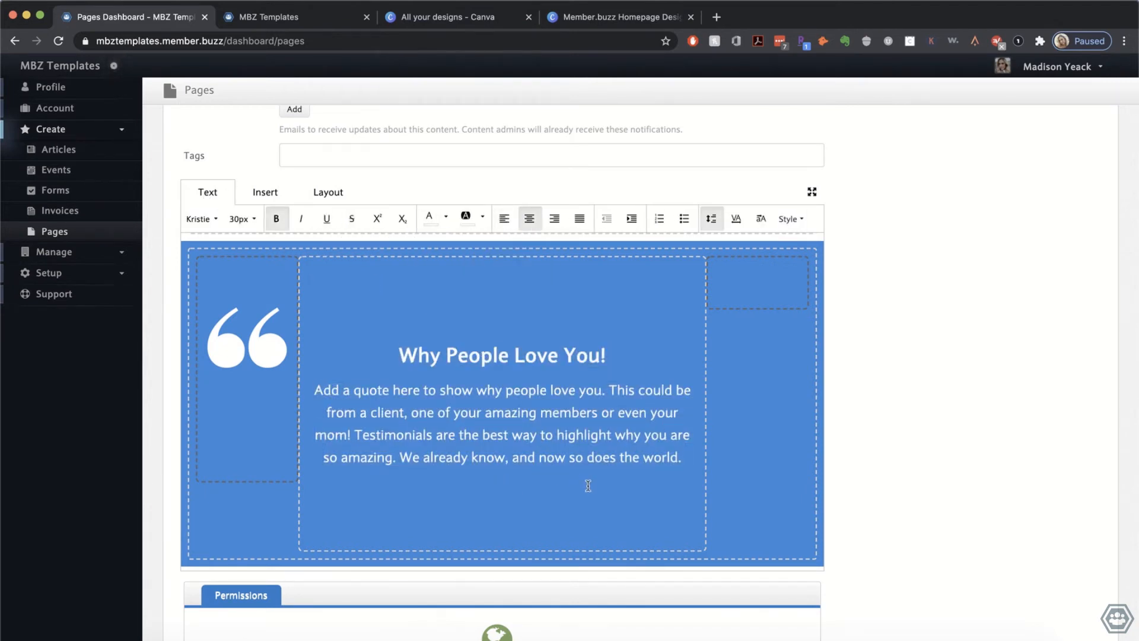
Step: Save the Homepage and reload the published MBZ Templates site
scroll(161, 508, down, 5)
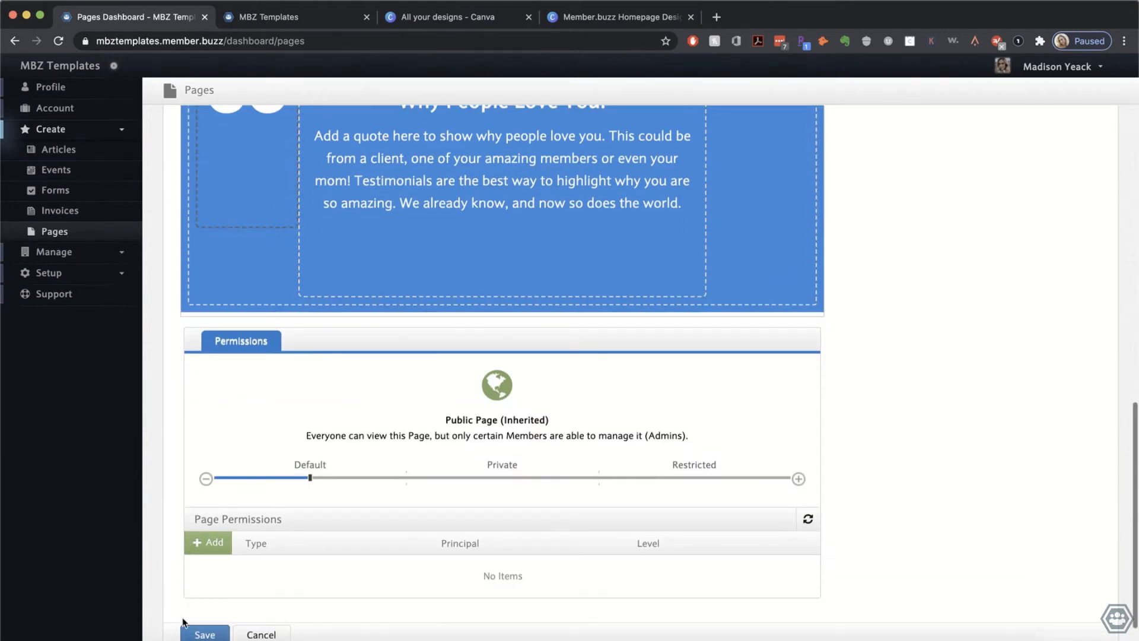
click(194, 631)
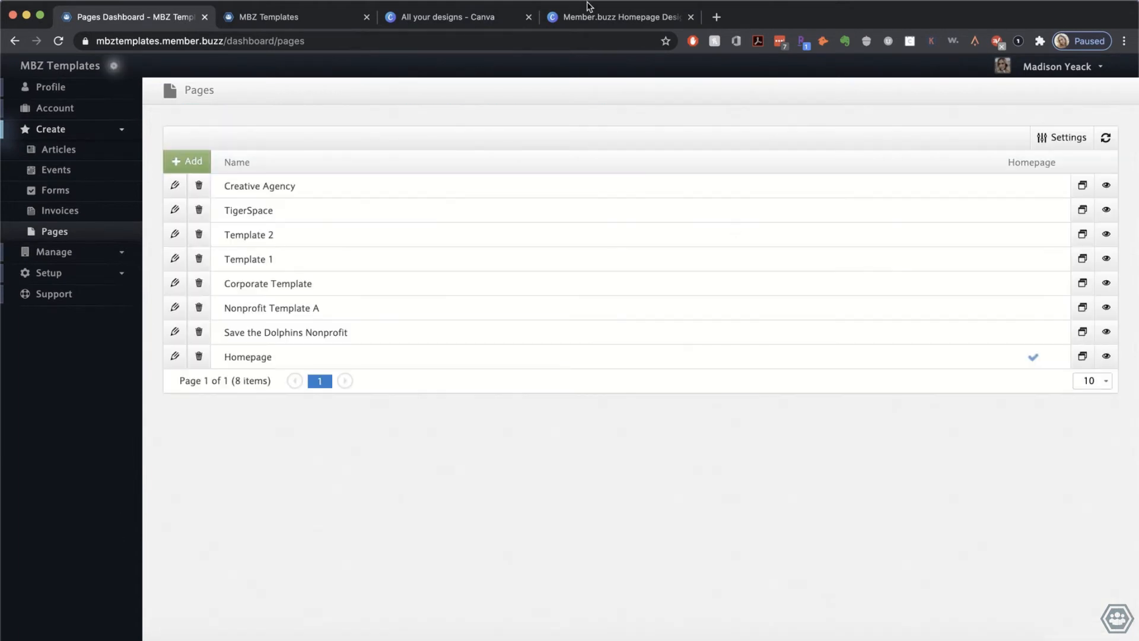
key(ctrl+Tab)
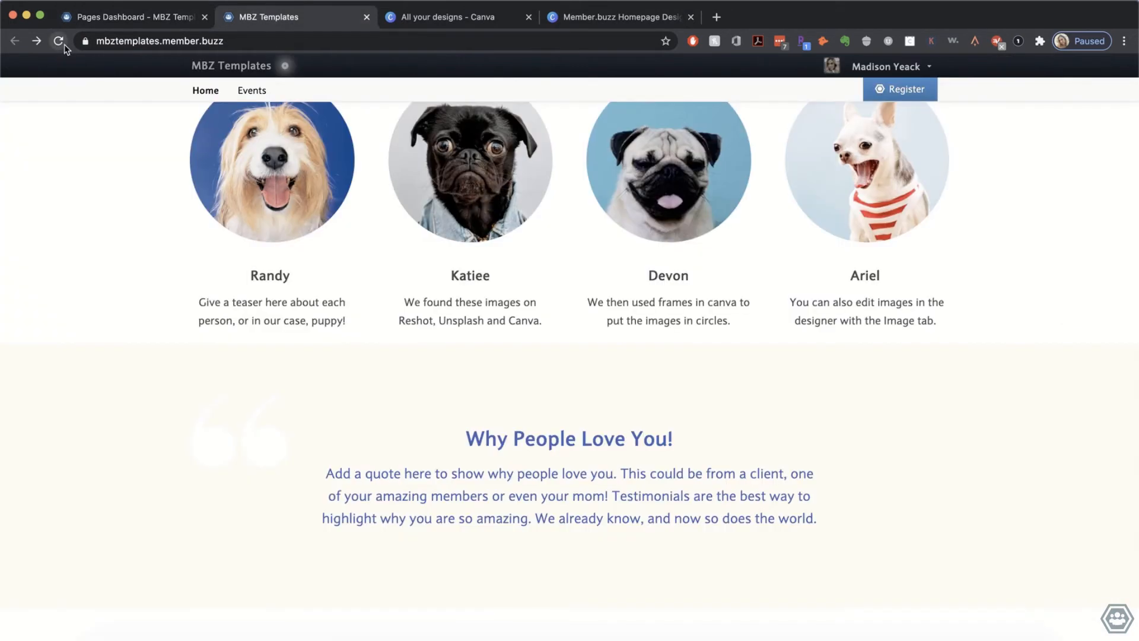
click(58, 41)
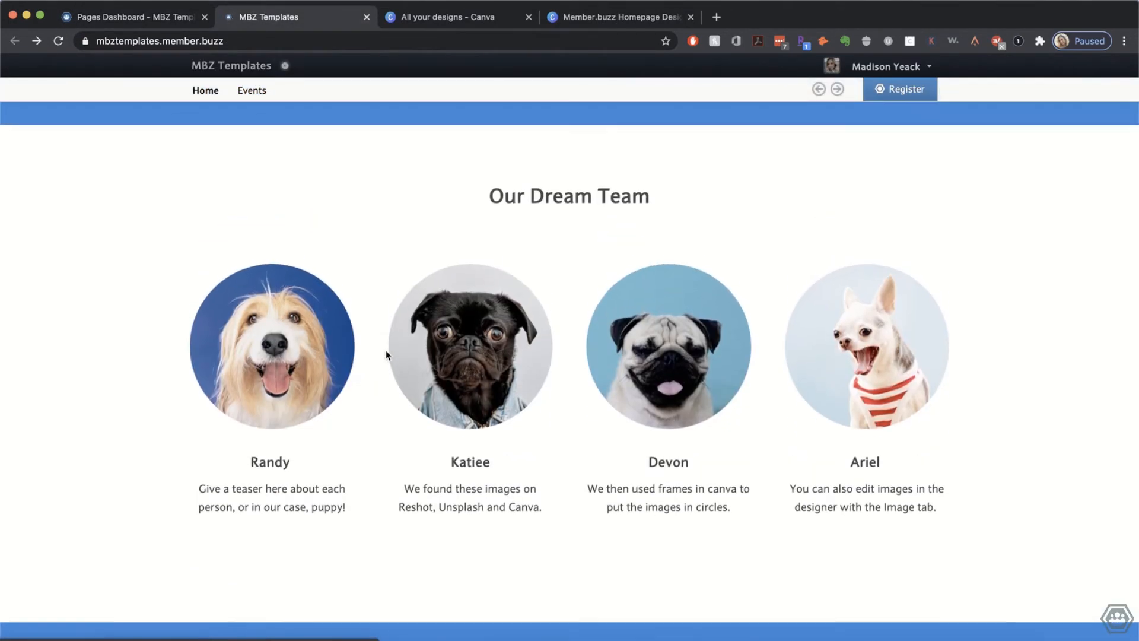
Step: Review the spacing and colors of the team, testimonial, event and article sections on the published page
scroll(724, 282, down, 1)
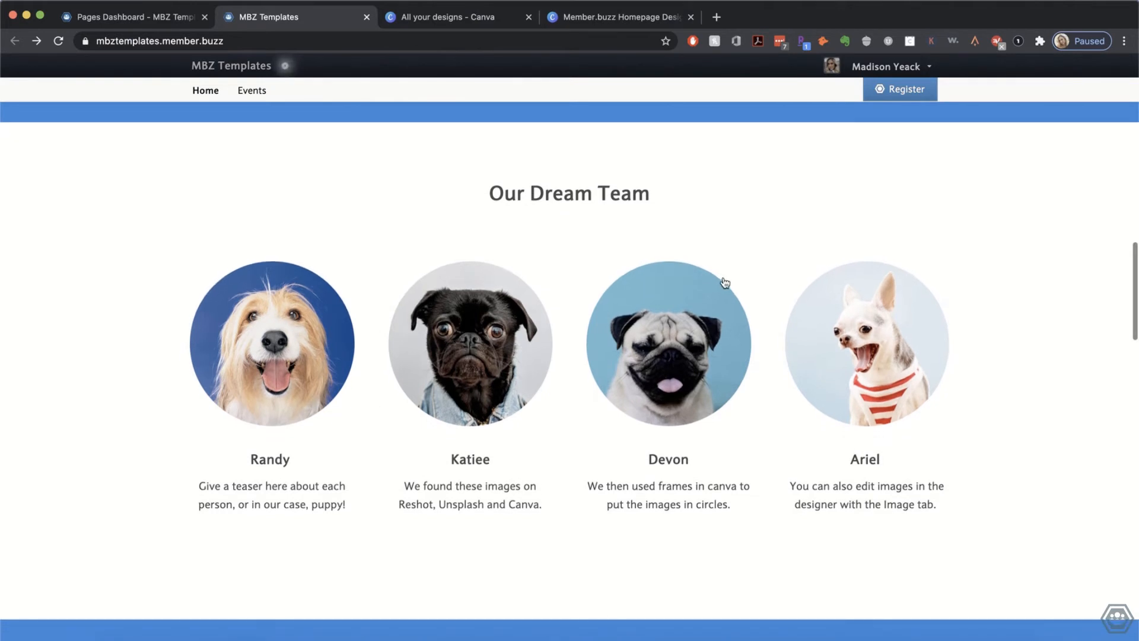
scroll(522, 416, up, 1)
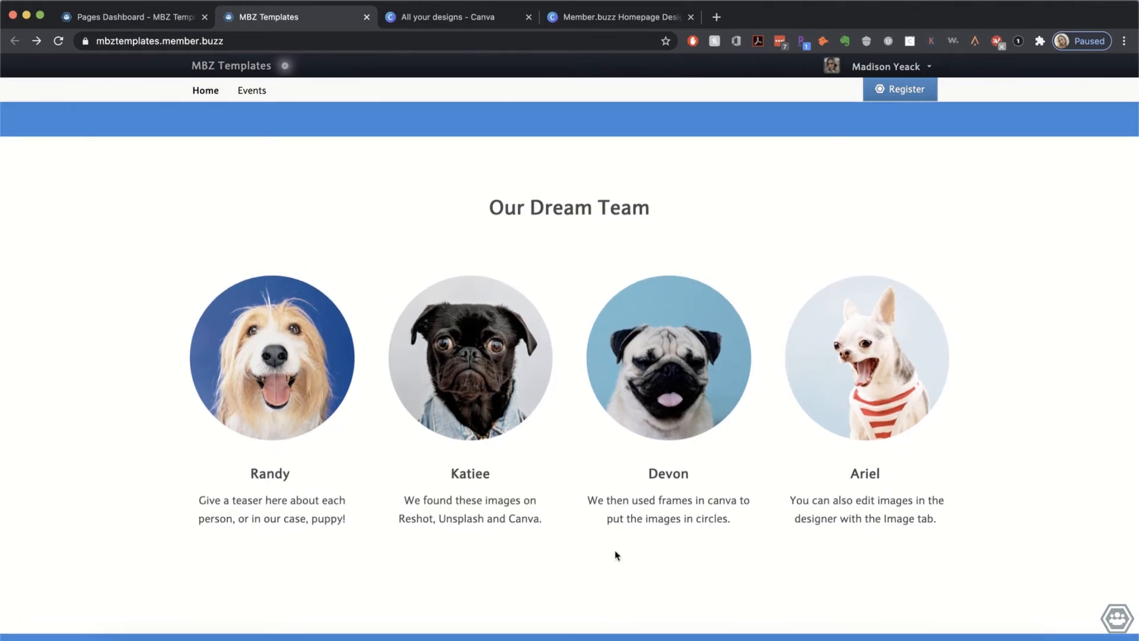
scroll(616, 555, down, 5)
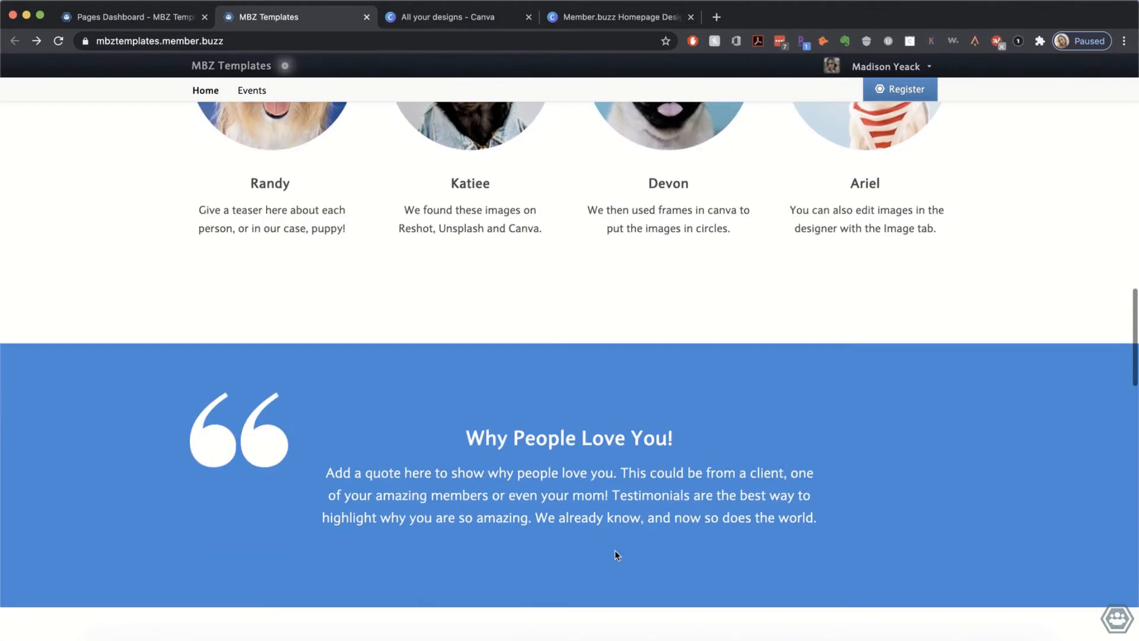
scroll(603, 410, down, 2)
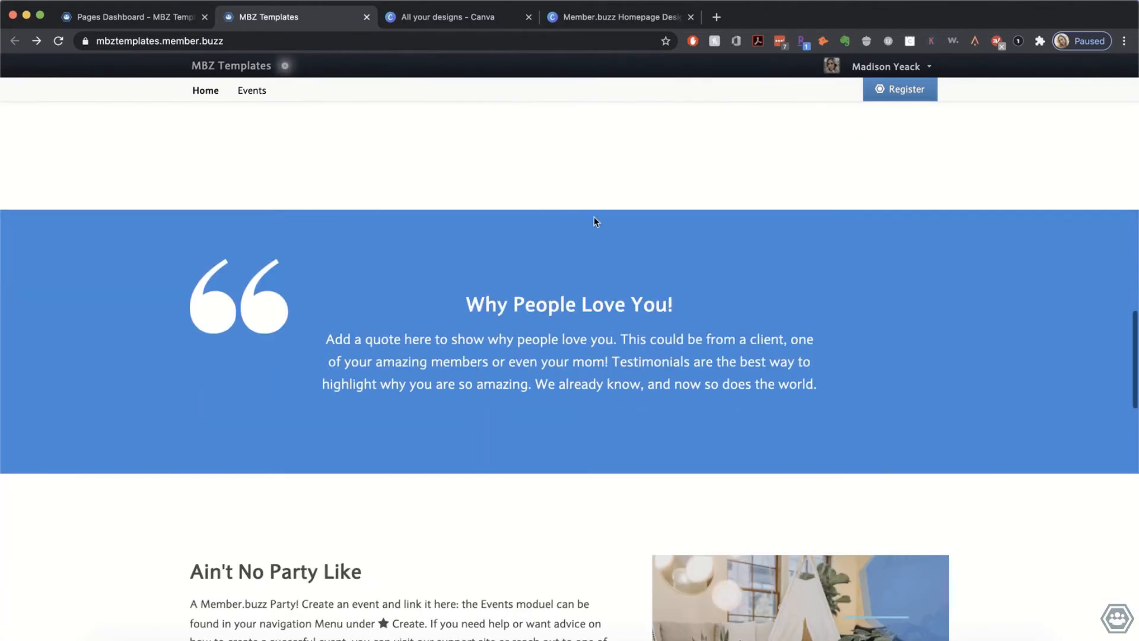
scroll(655, 491, down, 2)
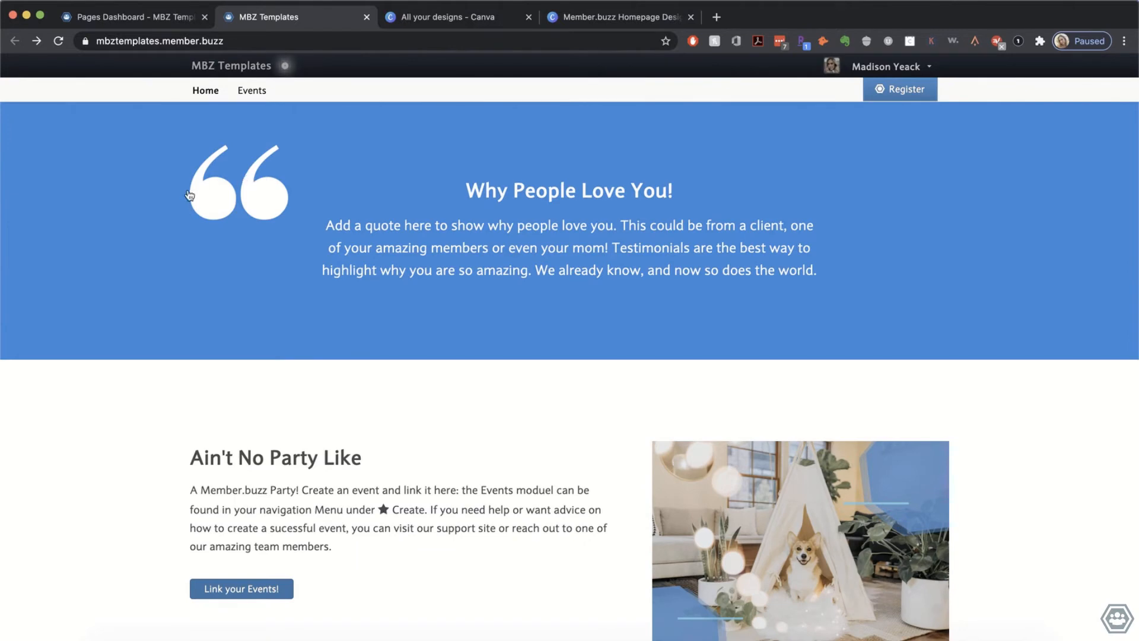
scroll(419, 320, down, 10)
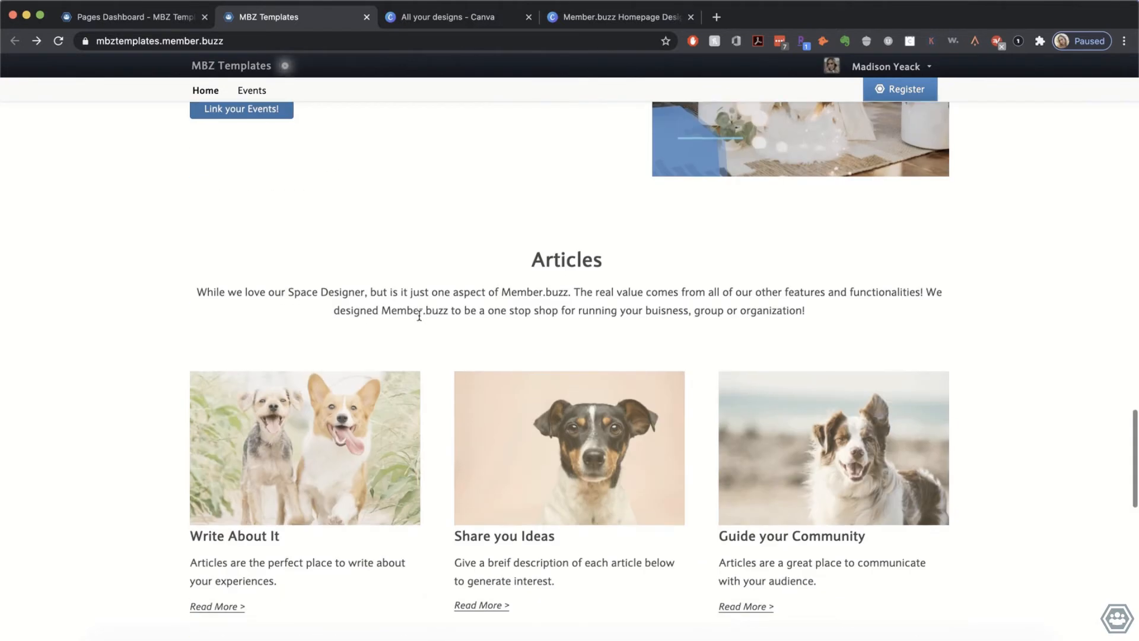
scroll(421, 321, down, 4)
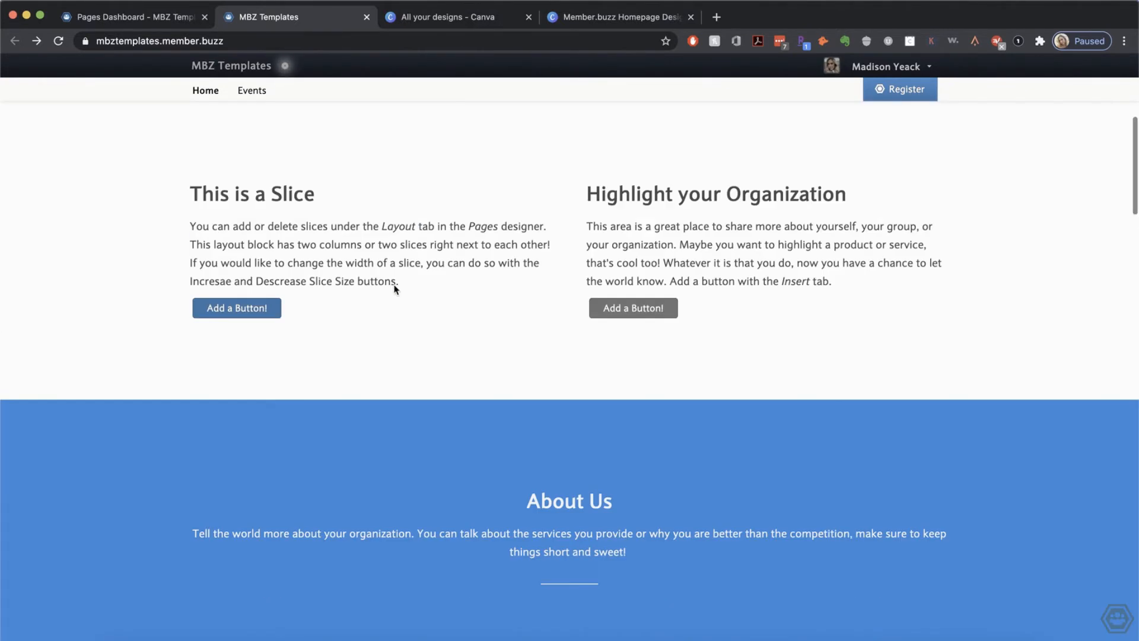
Step: Return to the Pages dashboard and open the Homepage for editing at its hero banner
click(131, 17)
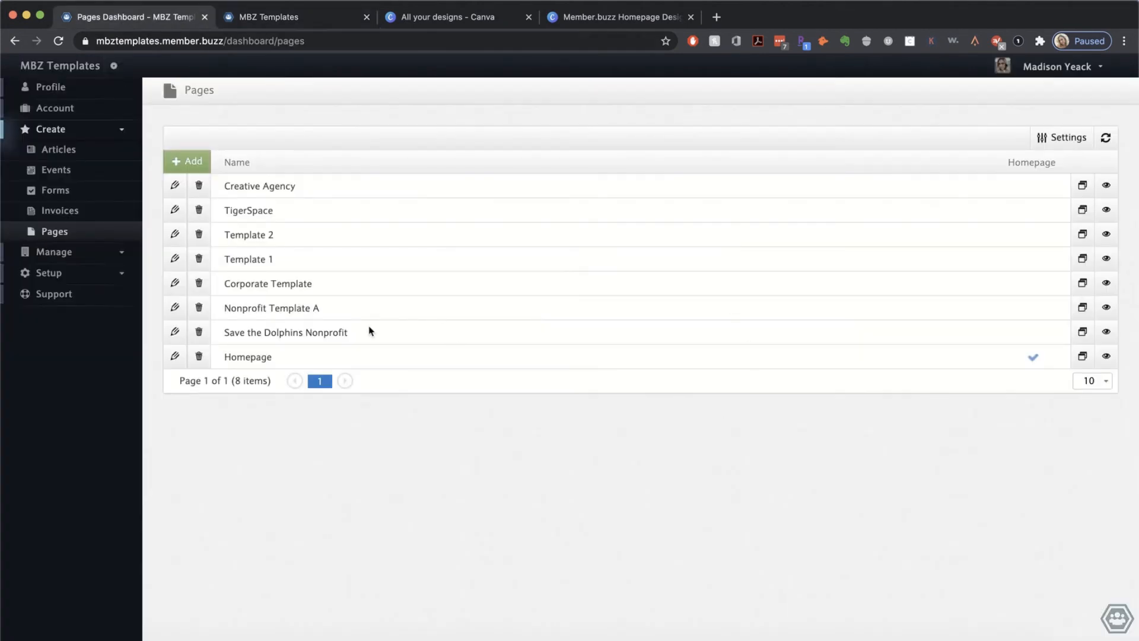
click(175, 356)
scroll(558, 491, down, 10)
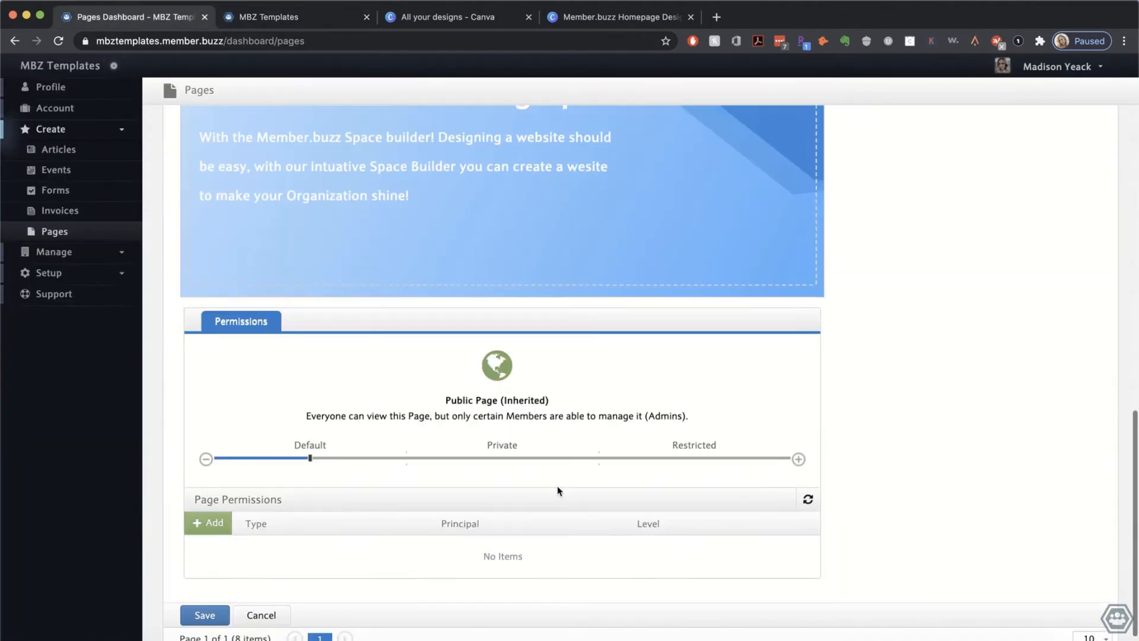
scroll(558, 491, up, 1)
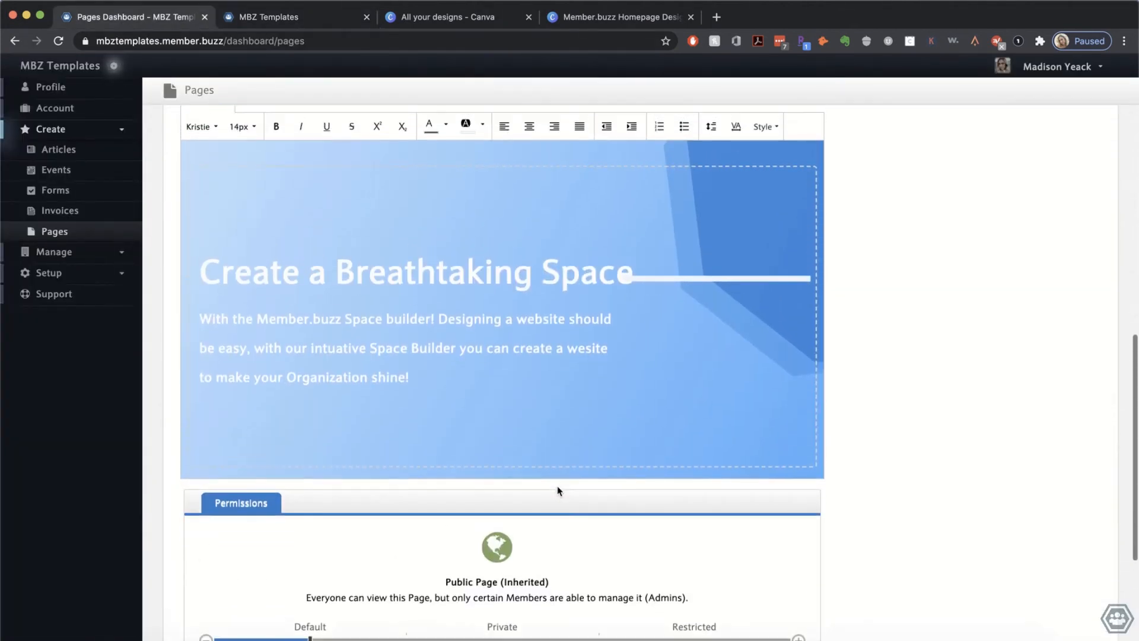
Step: Check the font size of the "Create a Breathtaking Space" heading in the hero banner
triple_click(498, 283)
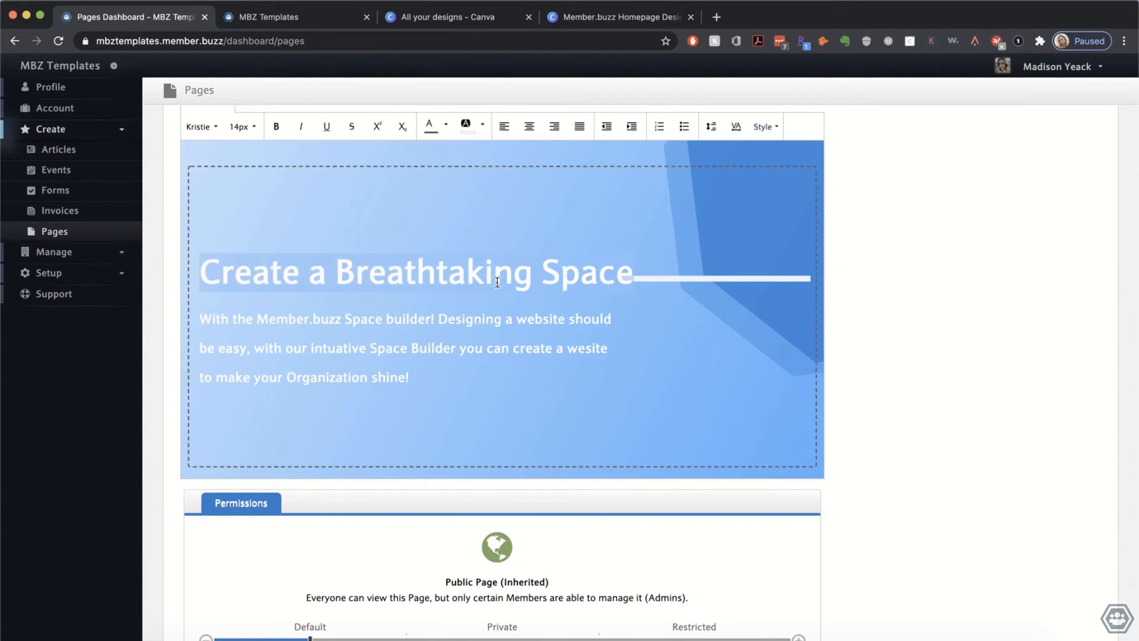
click(243, 127)
click(243, 128)
click(243, 128)
click(435, 266)
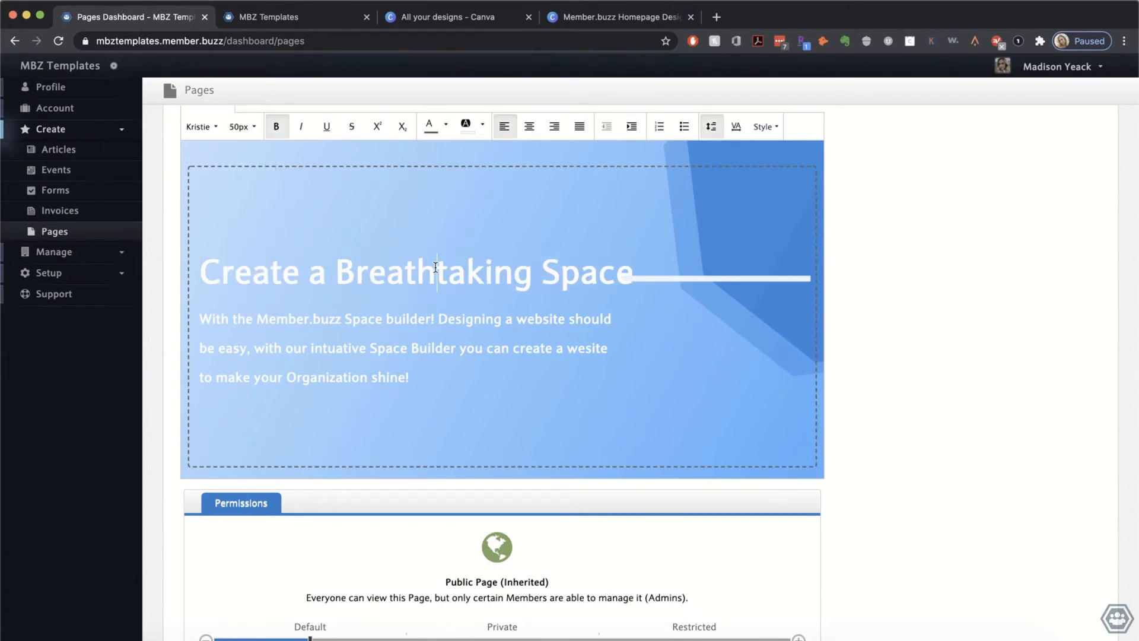
Step: Set the font size of the "About Us" heading in the blue section to 35px
scroll(470, 386, down, 15)
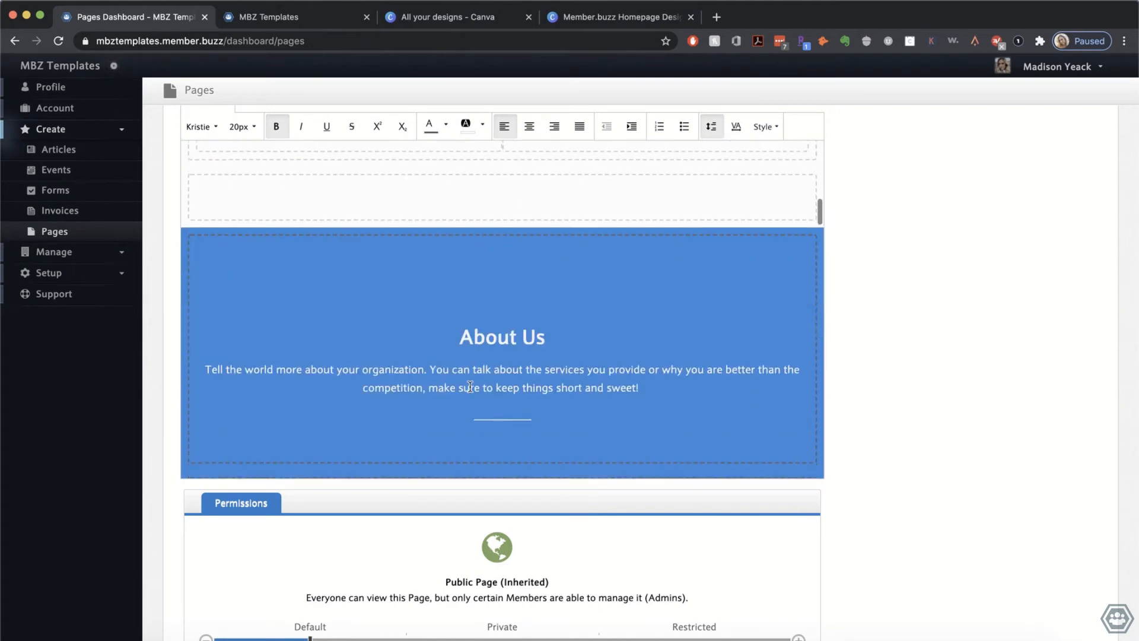
scroll(470, 387, down, 3)
scroll(468, 386, up, 5)
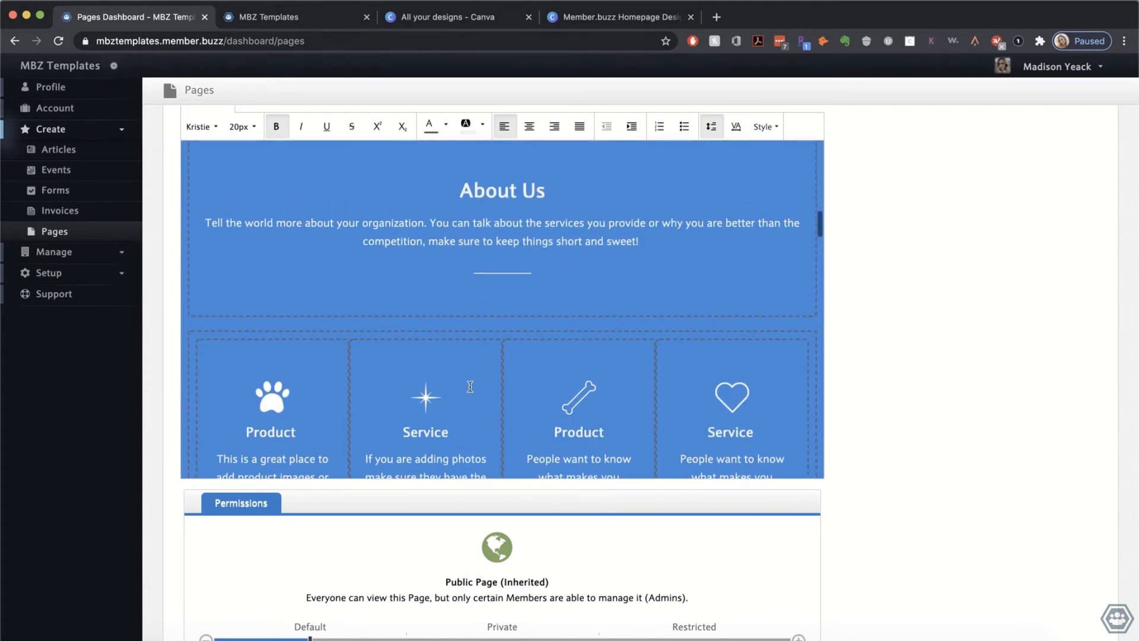
triple_click(483, 240)
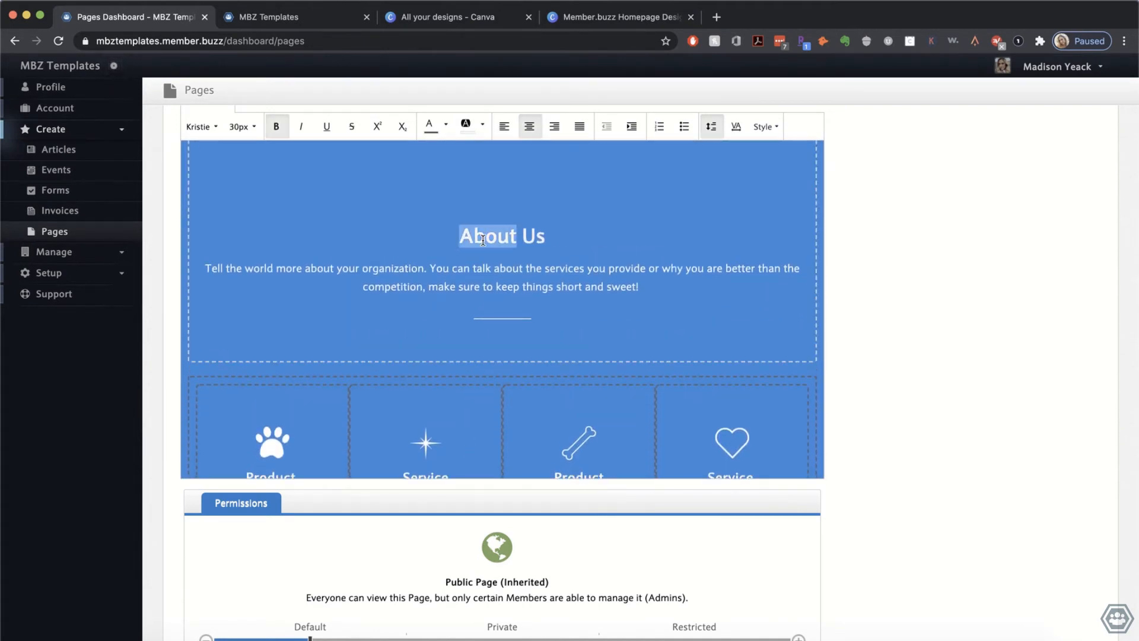
click(235, 127)
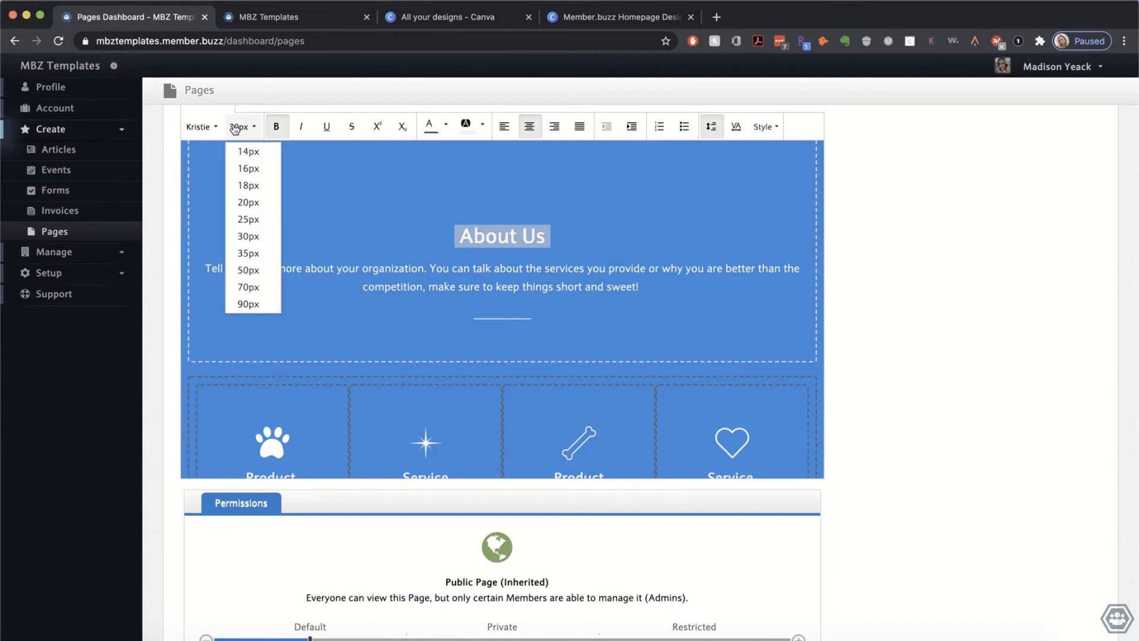
click(496, 216)
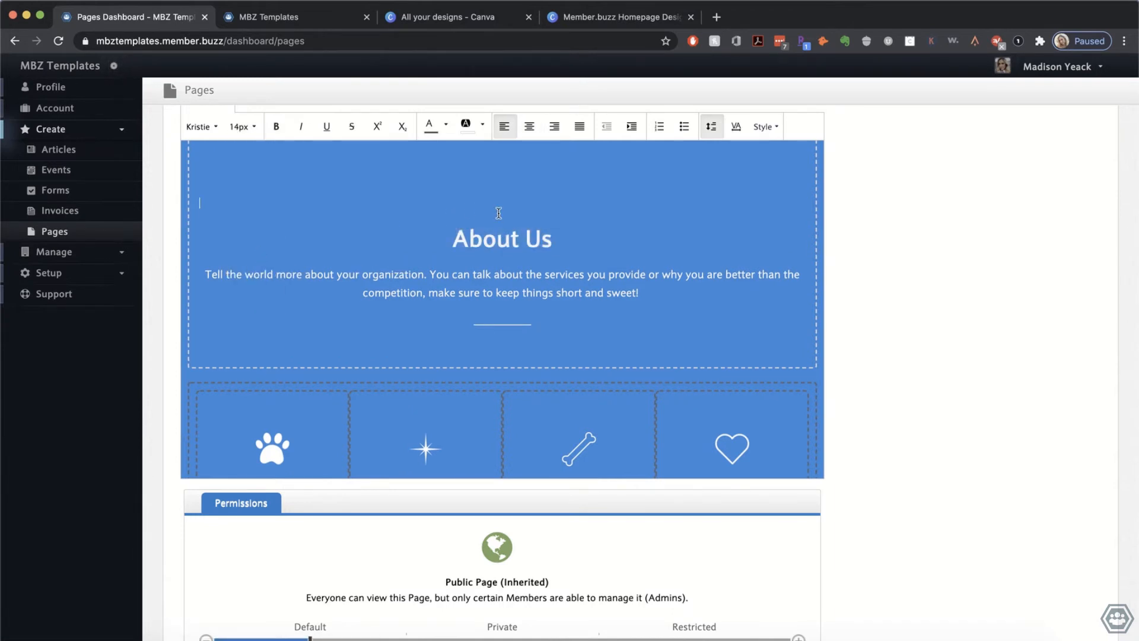
Step: Set the font size of the "Our Dream Team" heading to 35px
scroll(497, 214, down, 6)
scroll(533, 342, down, 3)
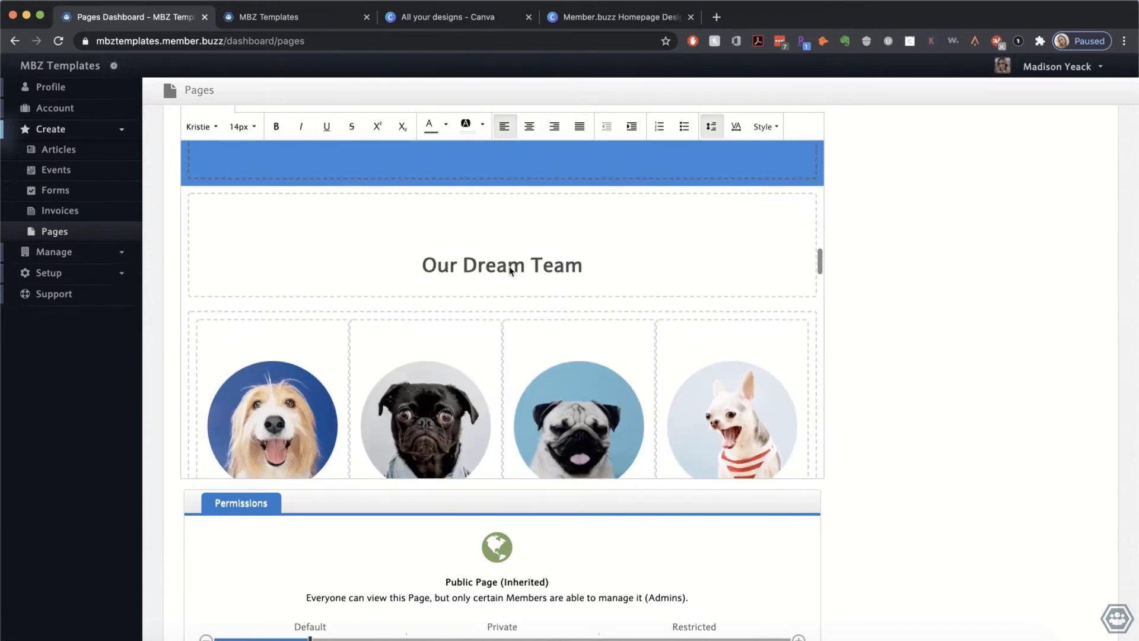
triple_click(510, 267)
click(240, 127)
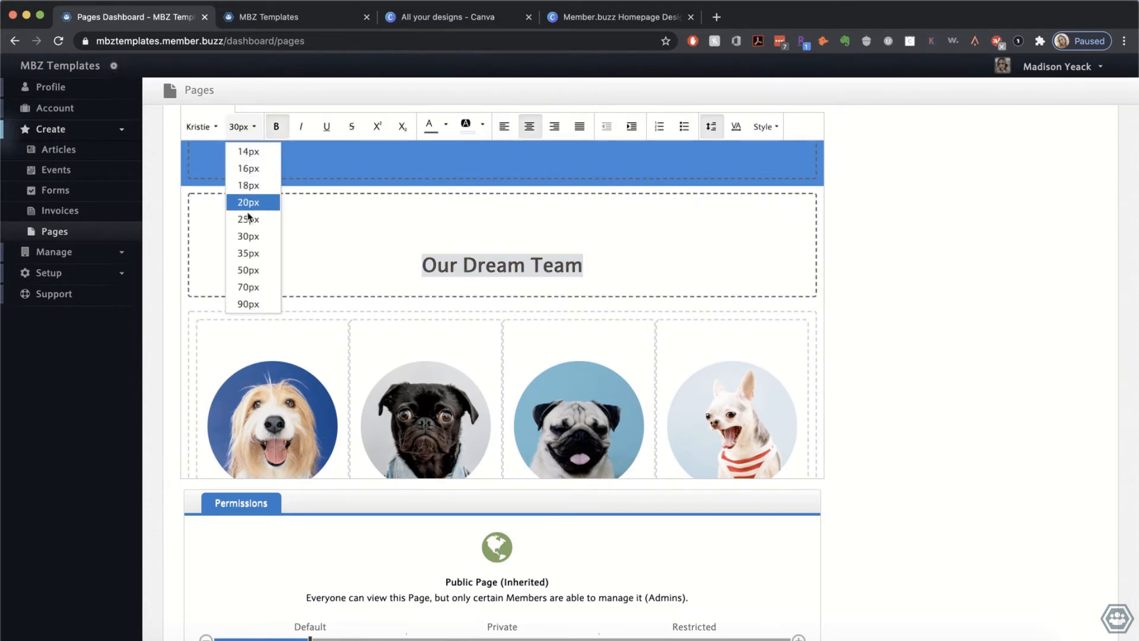
click(248, 250)
click(773, 231)
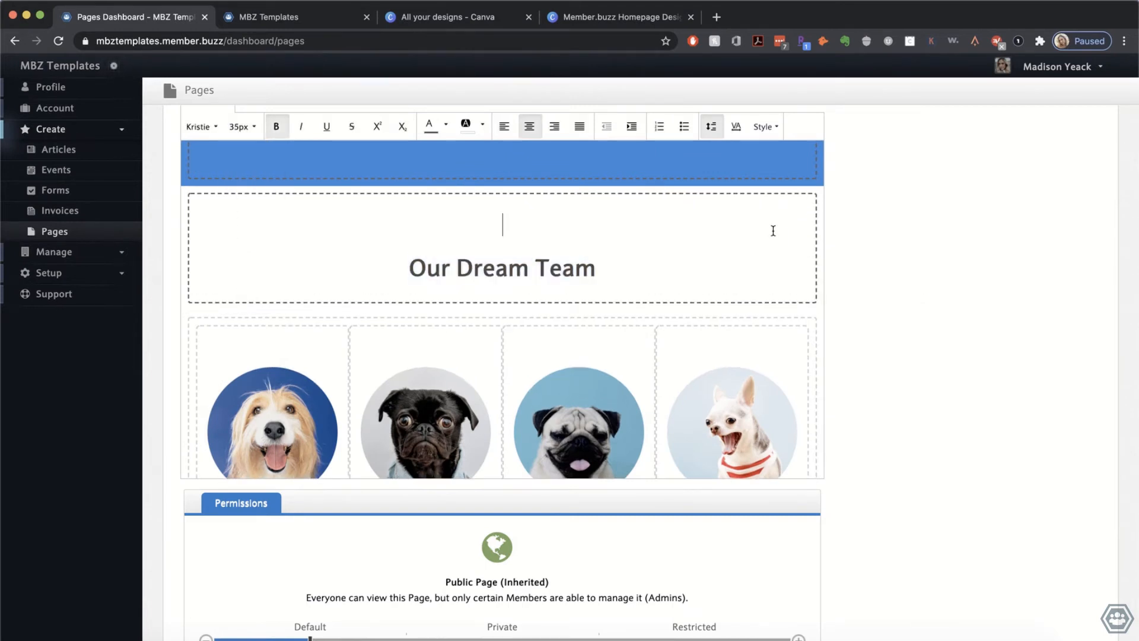
scroll(613, 336, down, 8)
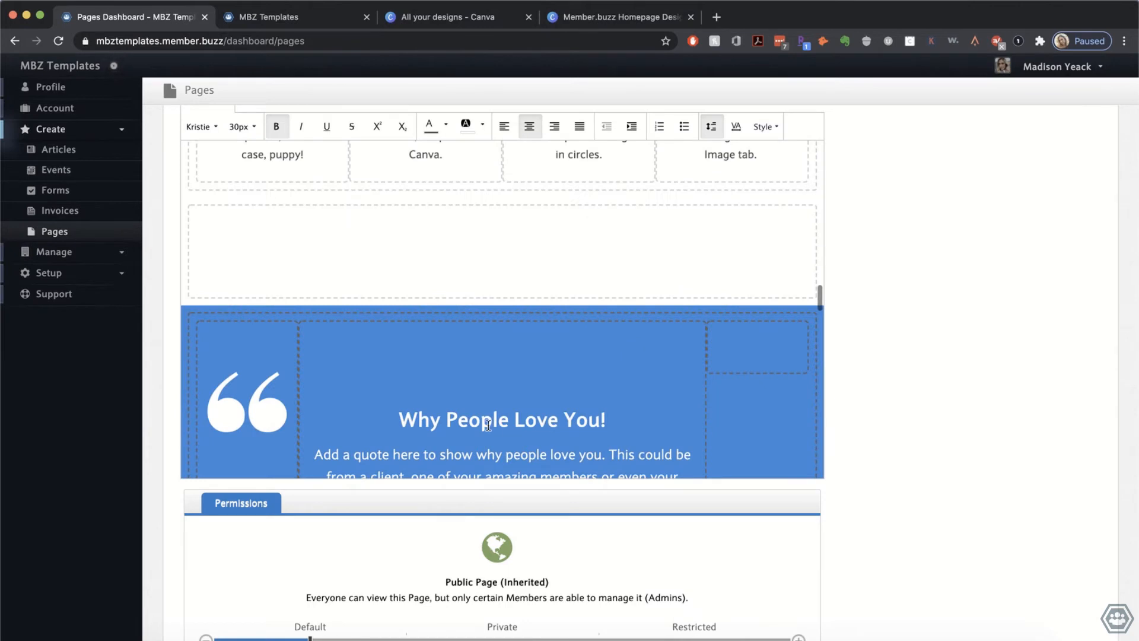
Step: Set the font size of the "Why People Love You!" heading to 35px
triple_click(487, 425)
click(241, 127)
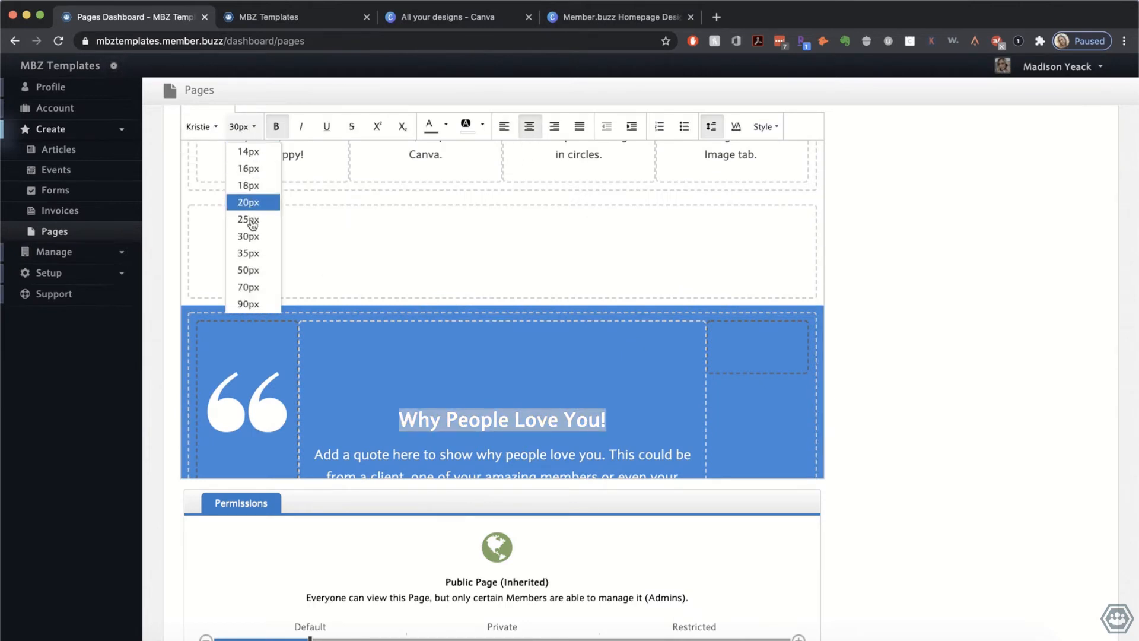
click(248, 252)
Step: Add two blank lines above the "Why People Love You!" heading and one above the quotation mark
click(537, 373)
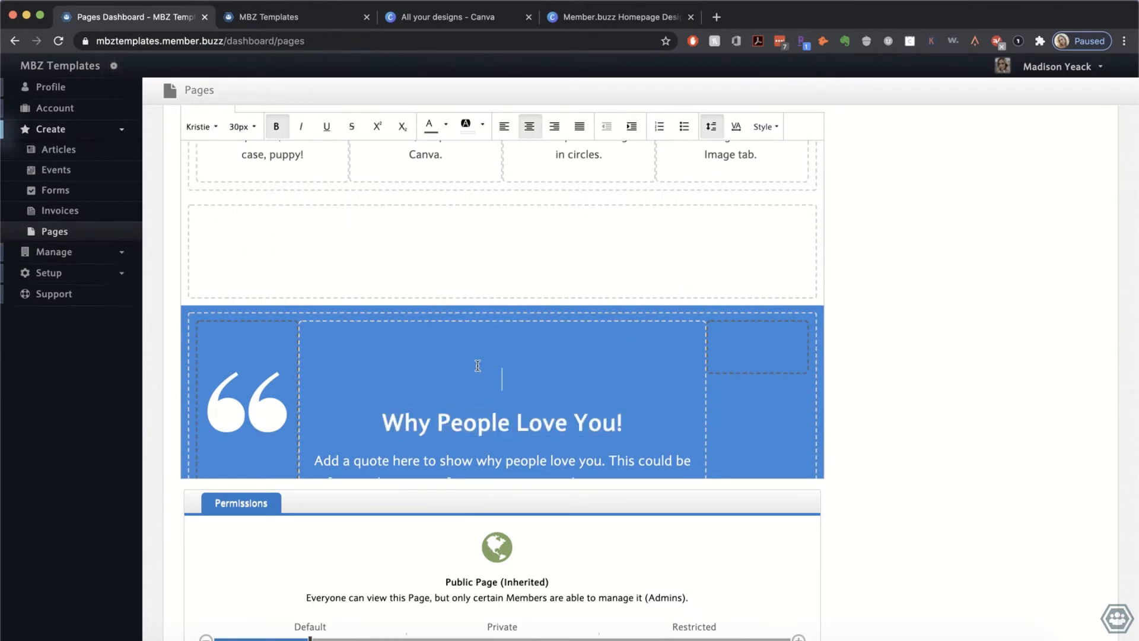
key(Return)
click(249, 343)
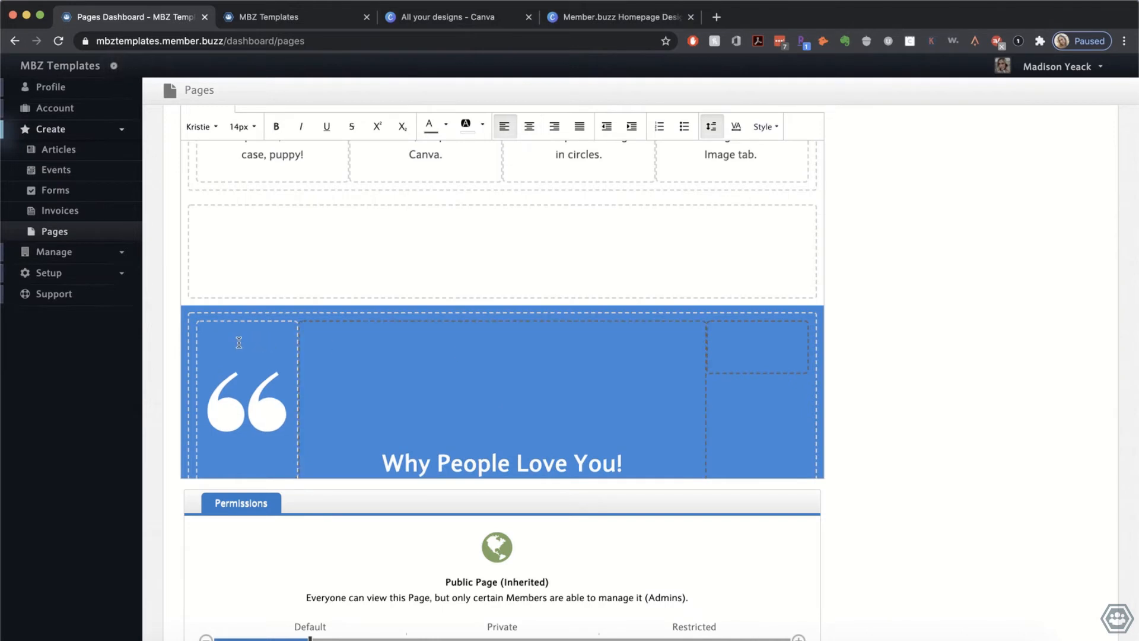
key(Return)
scroll(398, 391, down, 3)
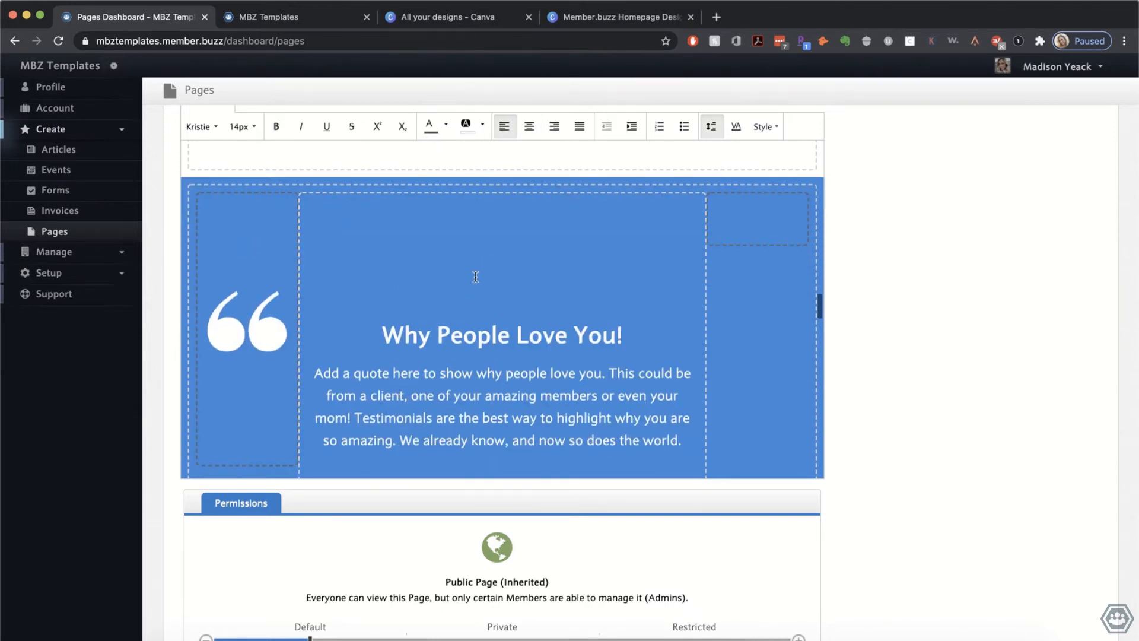
click(464, 282)
key(Return)
scroll(502, 332, down, 4)
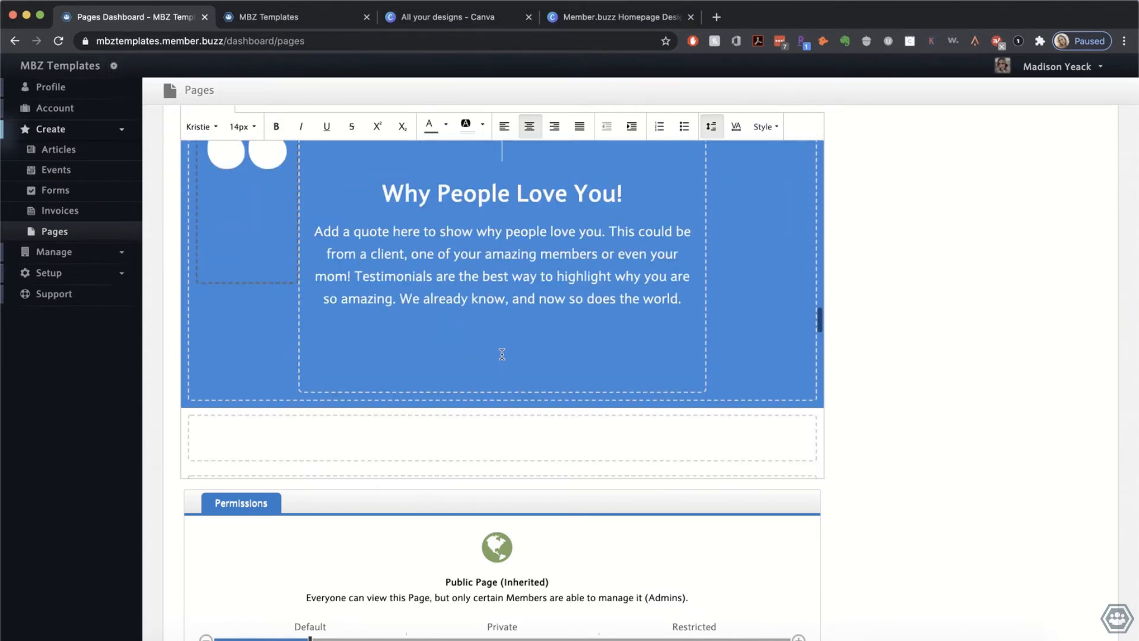
Step: Add blank lines below the testimonial text to extend the blue slice, and save the page
click(504, 362)
key(Return)
key(Return)
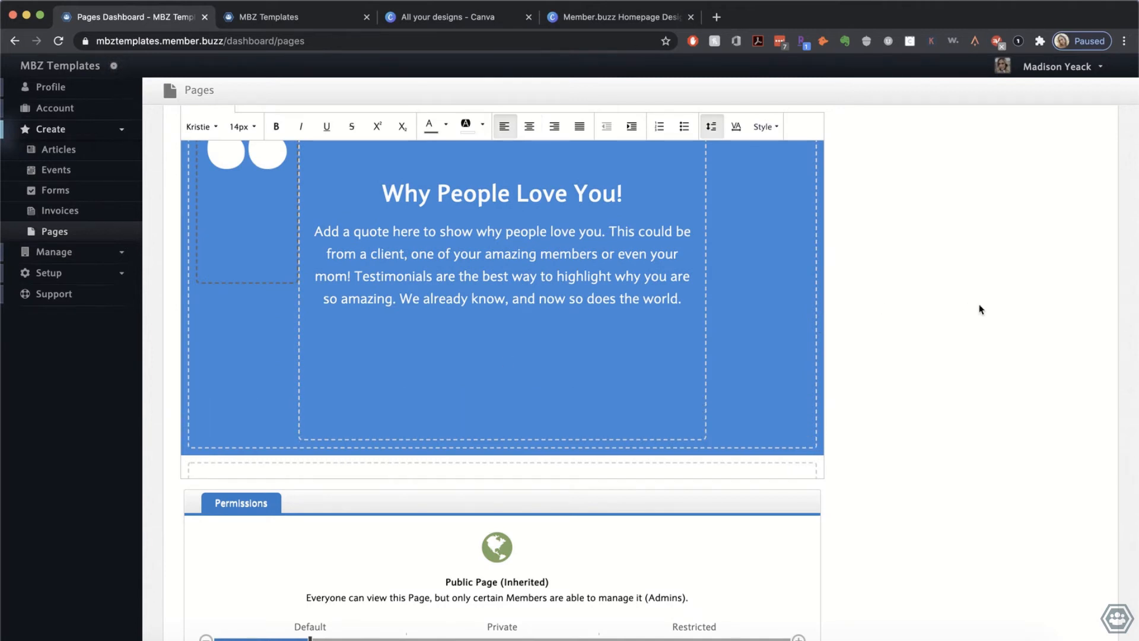
scroll(738, 352, up, 3)
scroll(738, 358, down, 3)
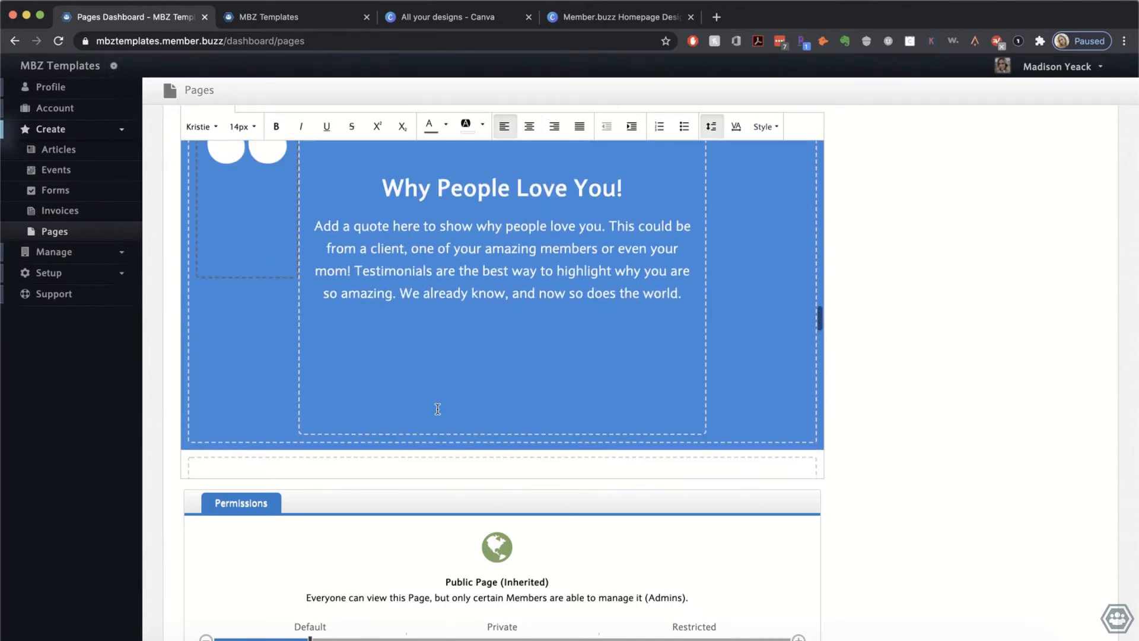
scroll(165, 435, down, 4)
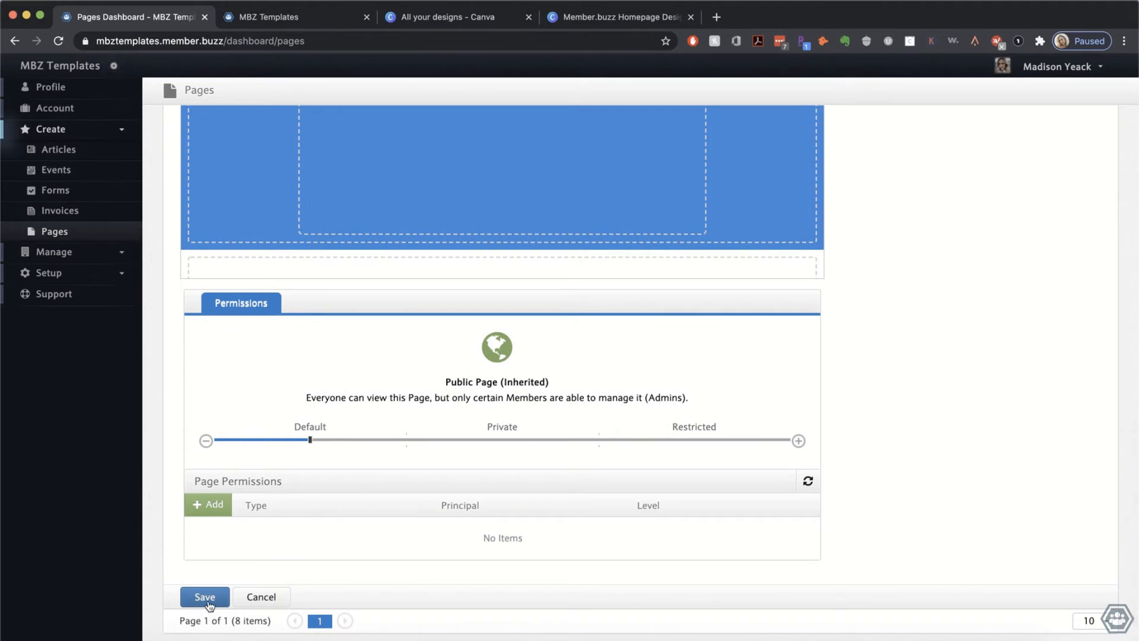
click(207, 598)
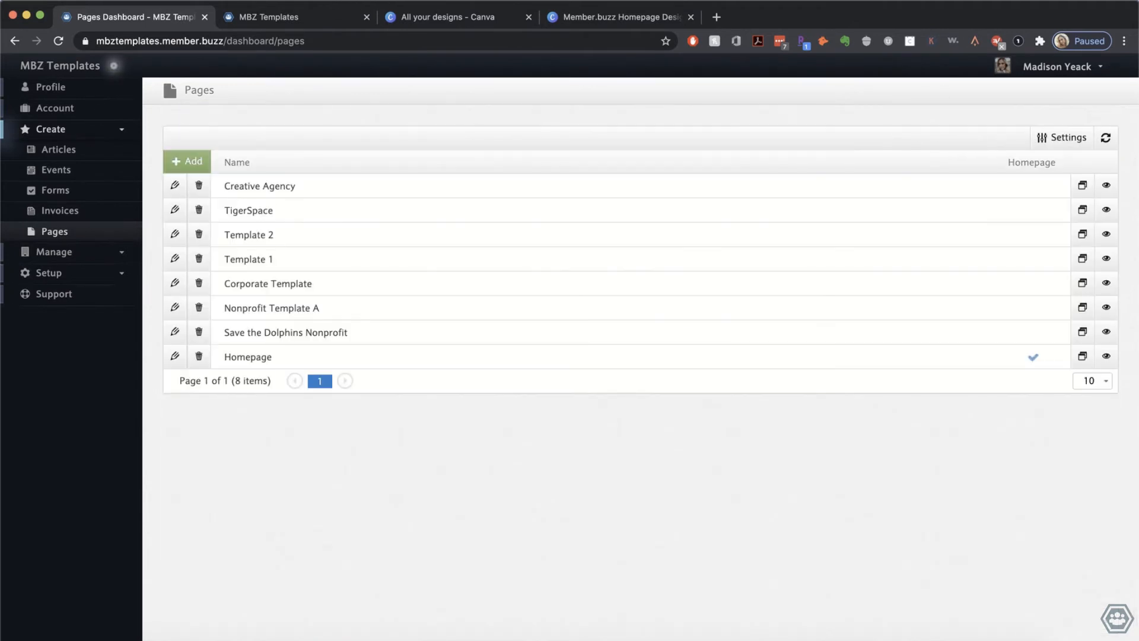
Step: Reload the live MBZ Templates site and examine the section headings and the spacing of the testimonial slice
click(286, 24)
click(58, 43)
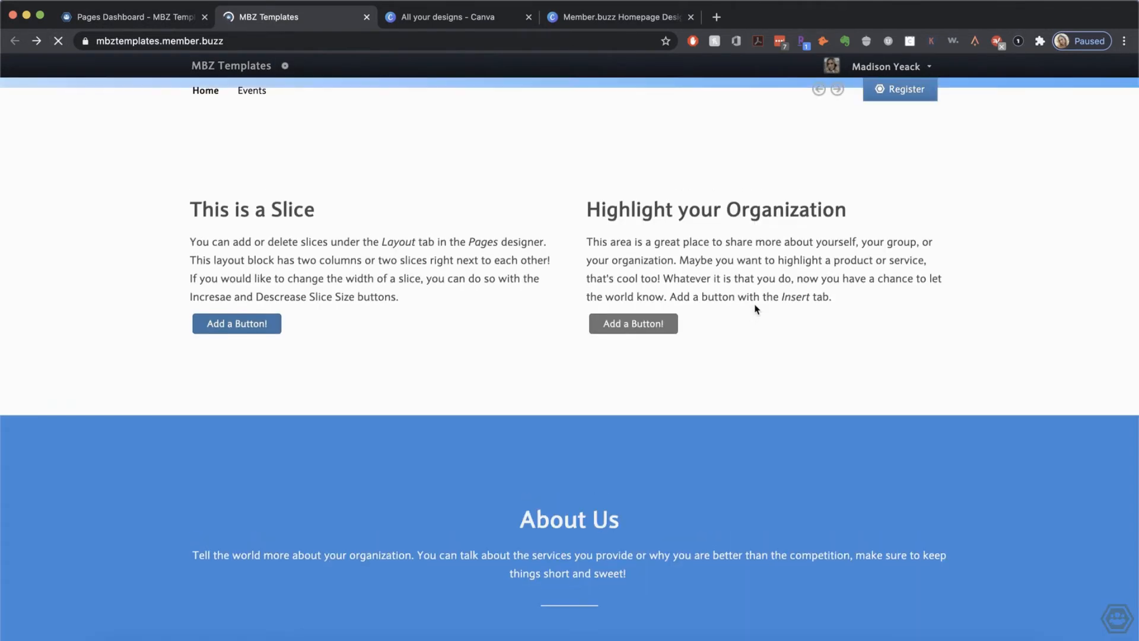
scroll(752, 383, down, 5)
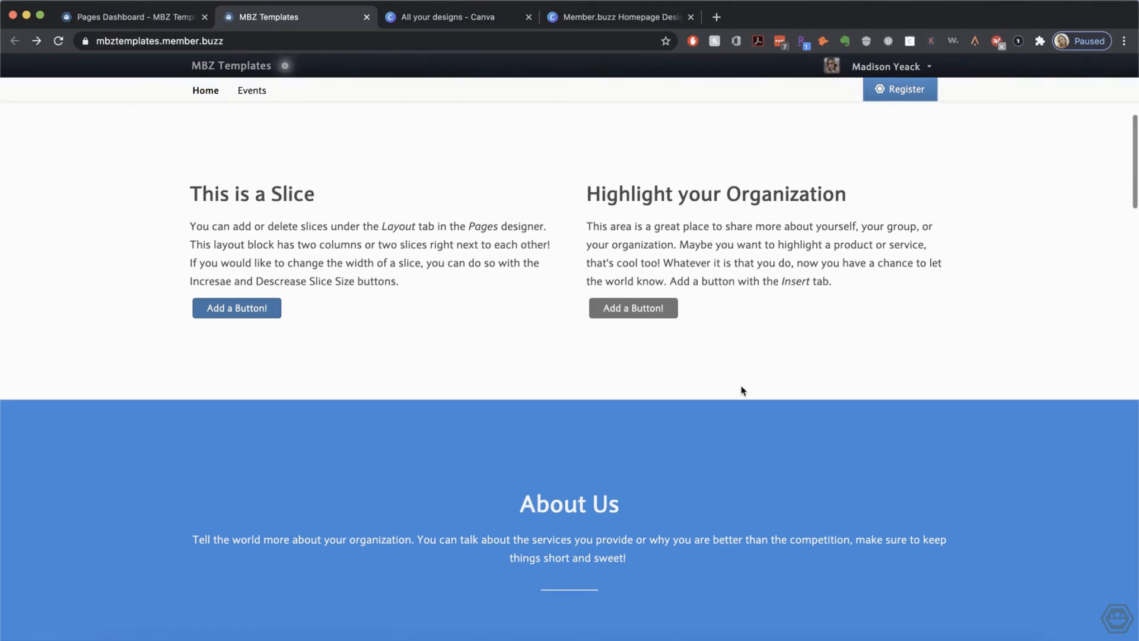
scroll(745, 389, down, 5)
scroll(743, 390, down, 10)
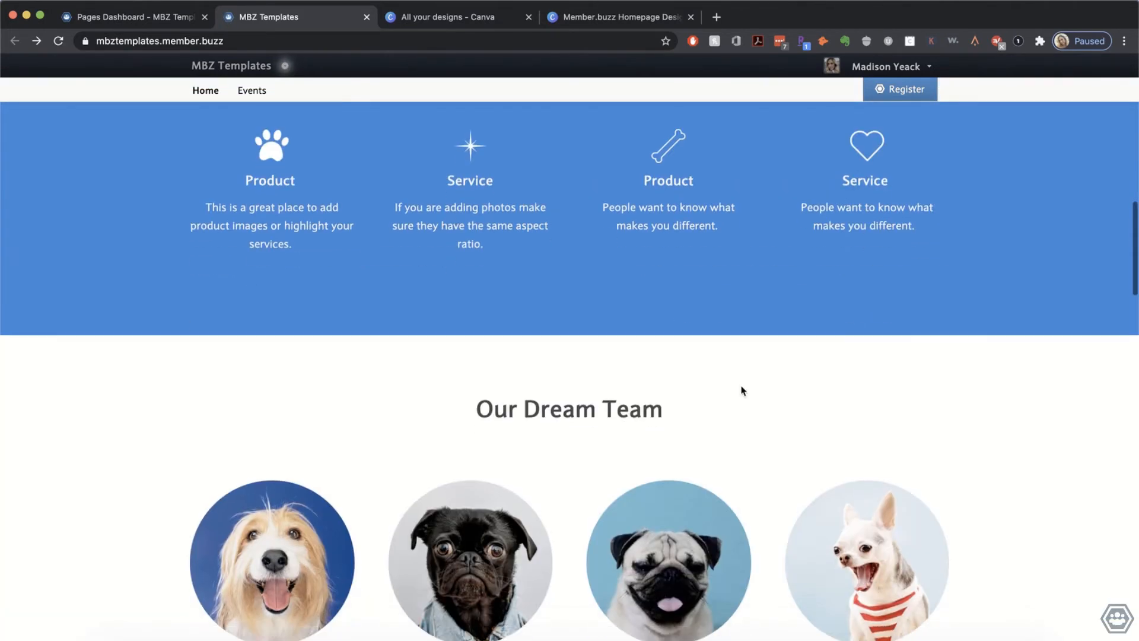
scroll(742, 390, down, 2)
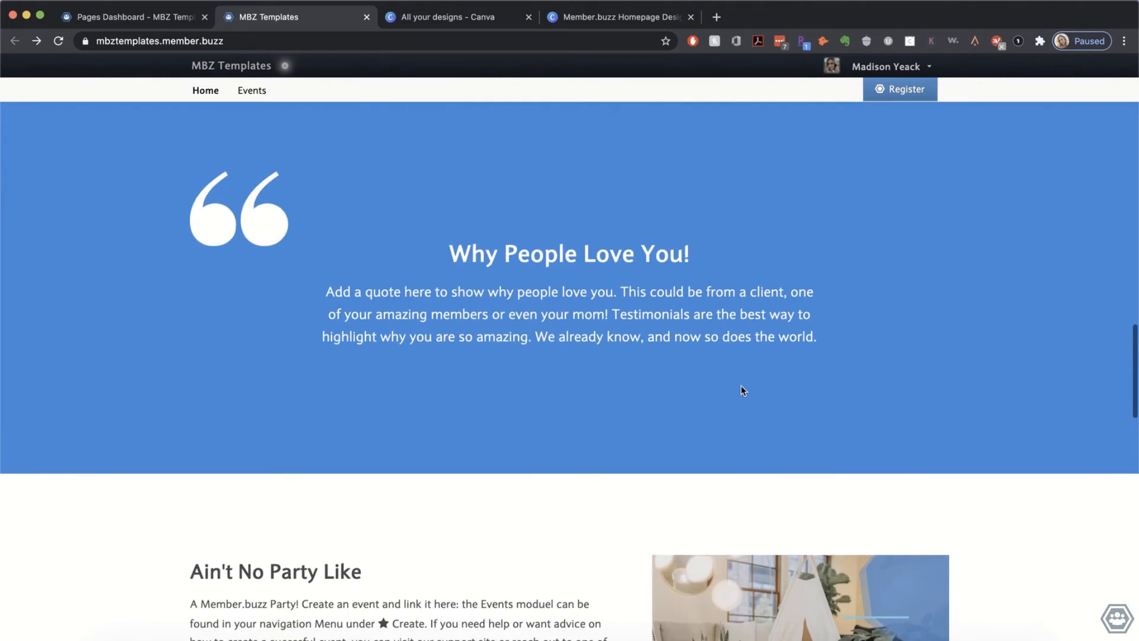
scroll(742, 390, up, 3)
scroll(743, 390, down, 2)
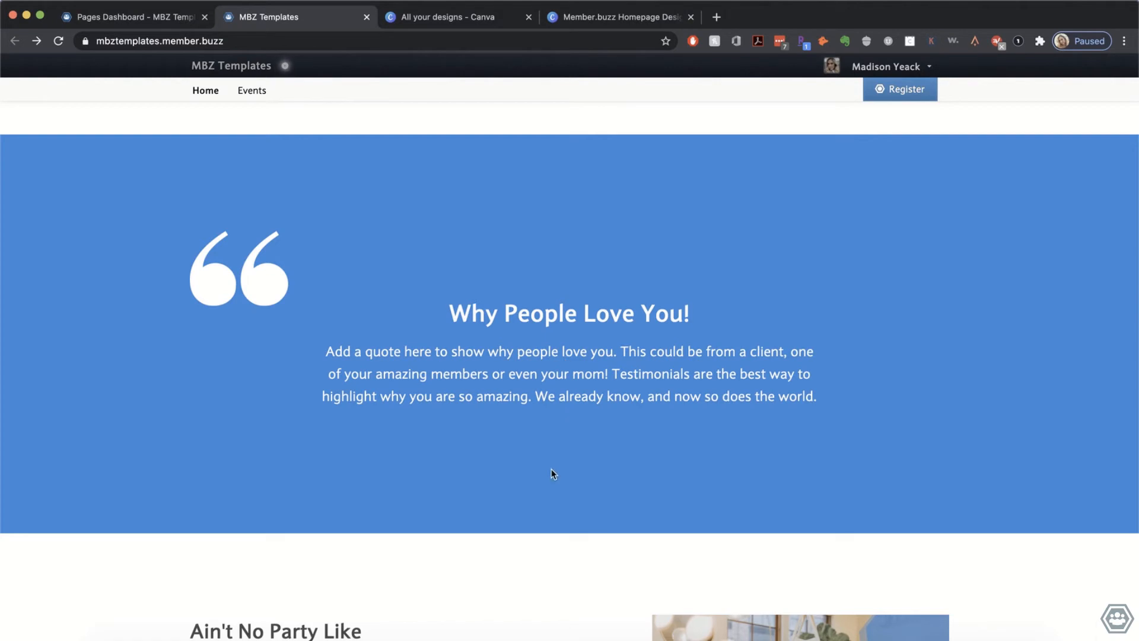
Step: Return to the Pages dashboard and open the Homepage for editing at the testimonial slice
click(119, 24)
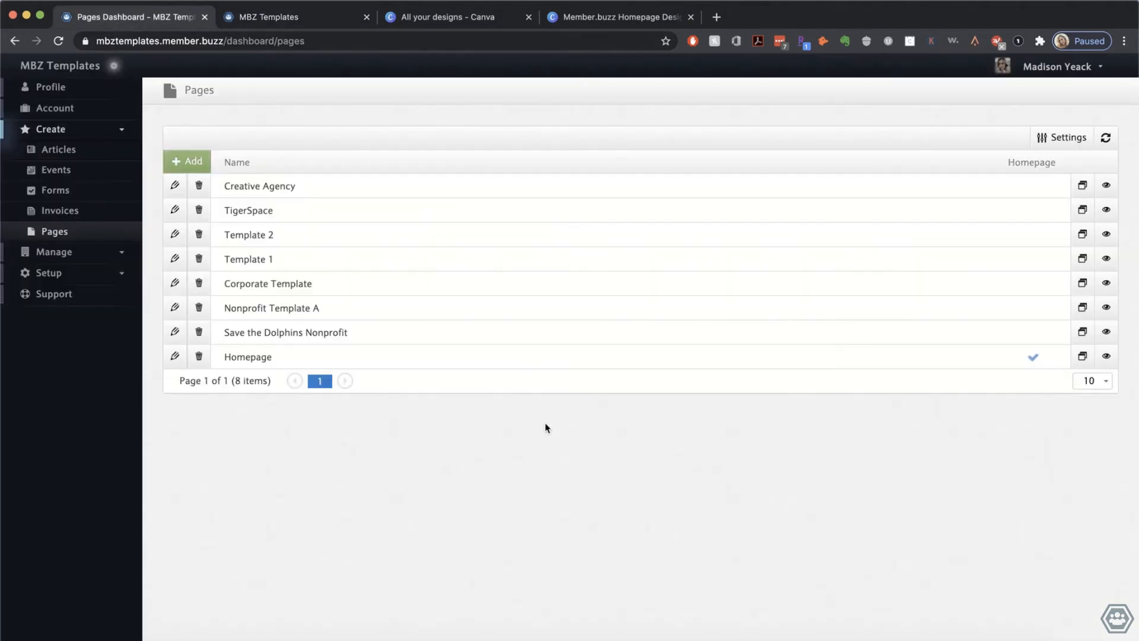
click(174, 356)
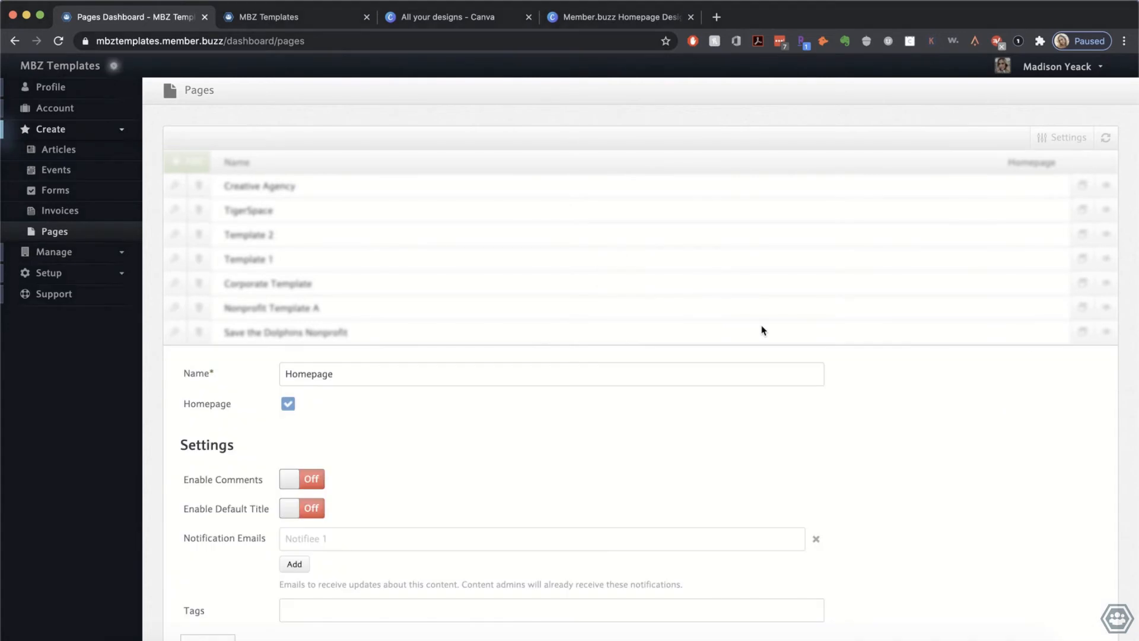
scroll(668, 452, down, 15)
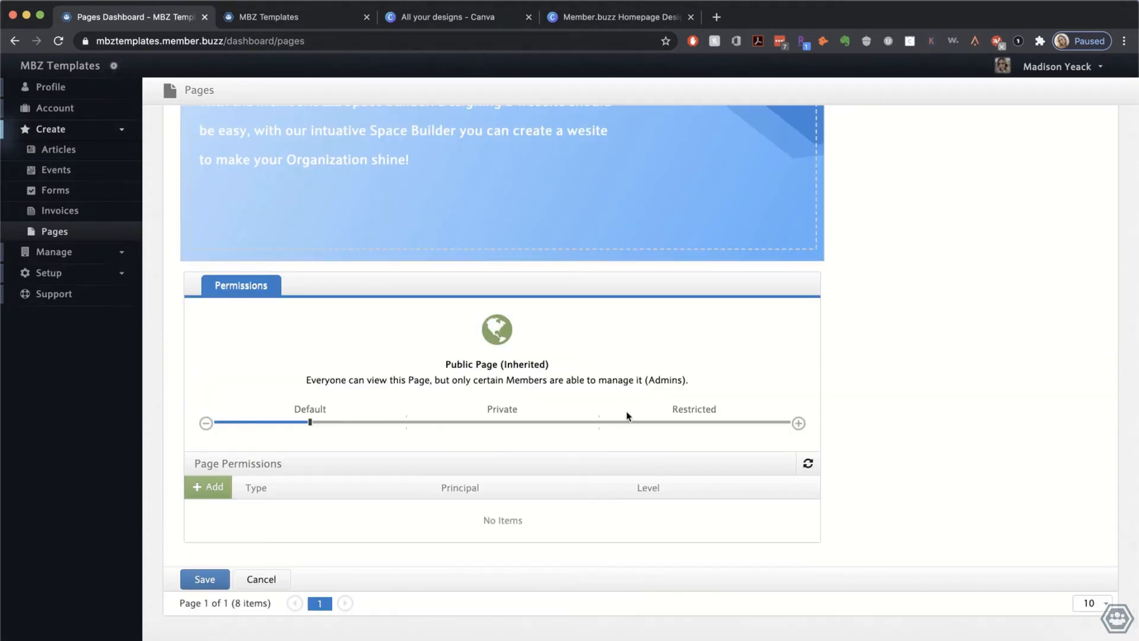
scroll(628, 416, up, 4)
scroll(598, 339, down, 8)
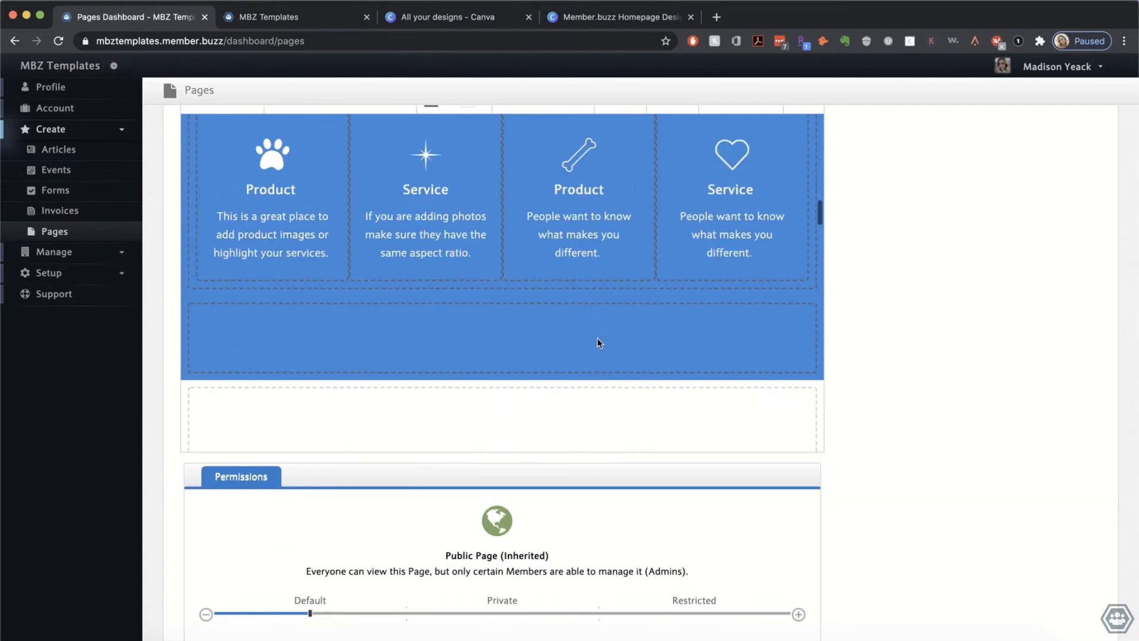
scroll(597, 338, down, 10)
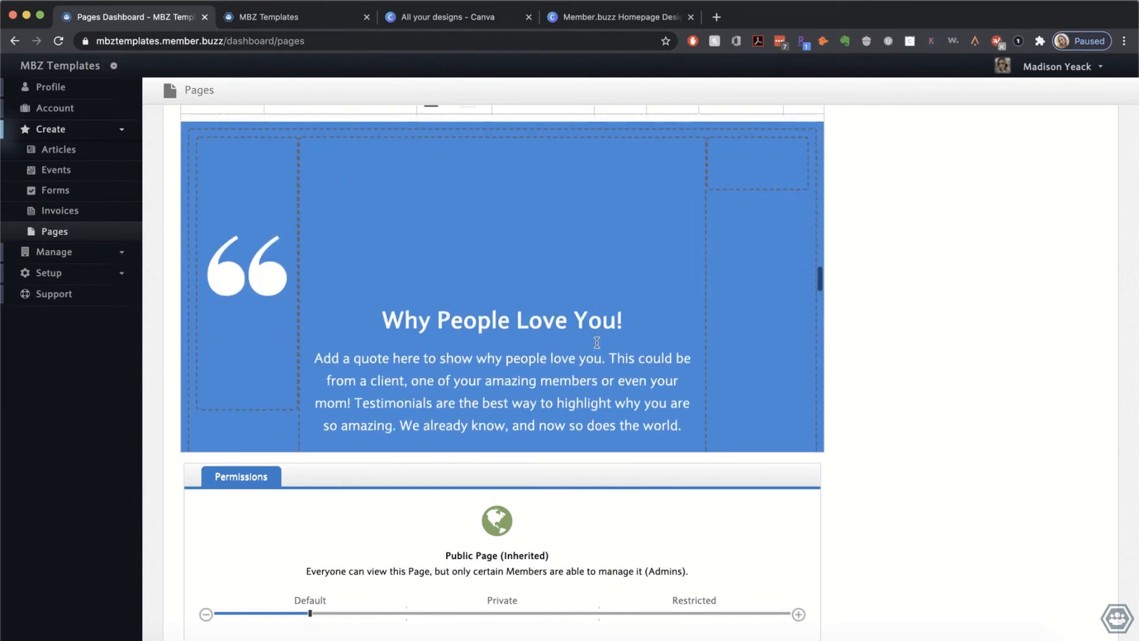
scroll(576, 341, down, 3)
Step: Add a short centered divider line below the testimonial text, followed by a person's full name and ", CEO Best Company Ever"
click(486, 294)
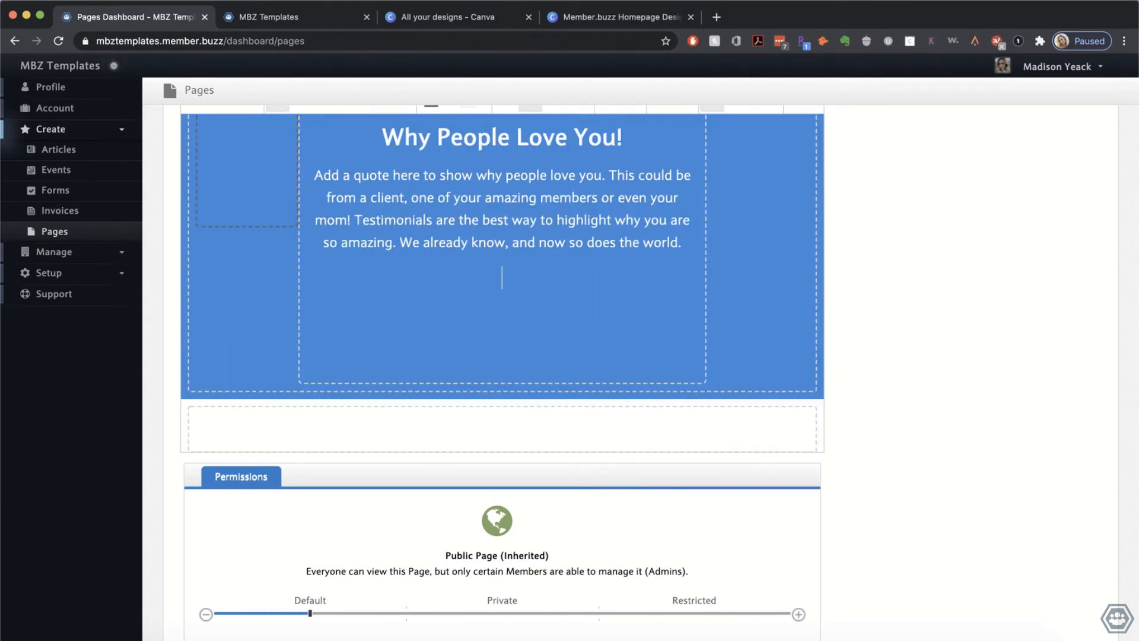
key(Return)
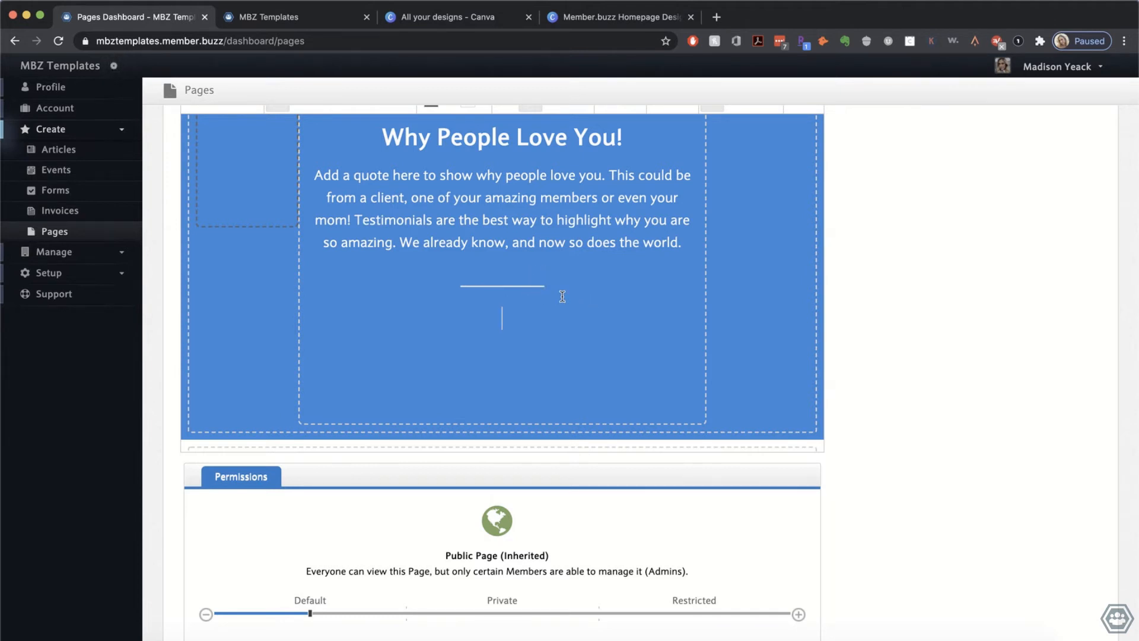
text(Chad Hardy)
key(BackSpace)
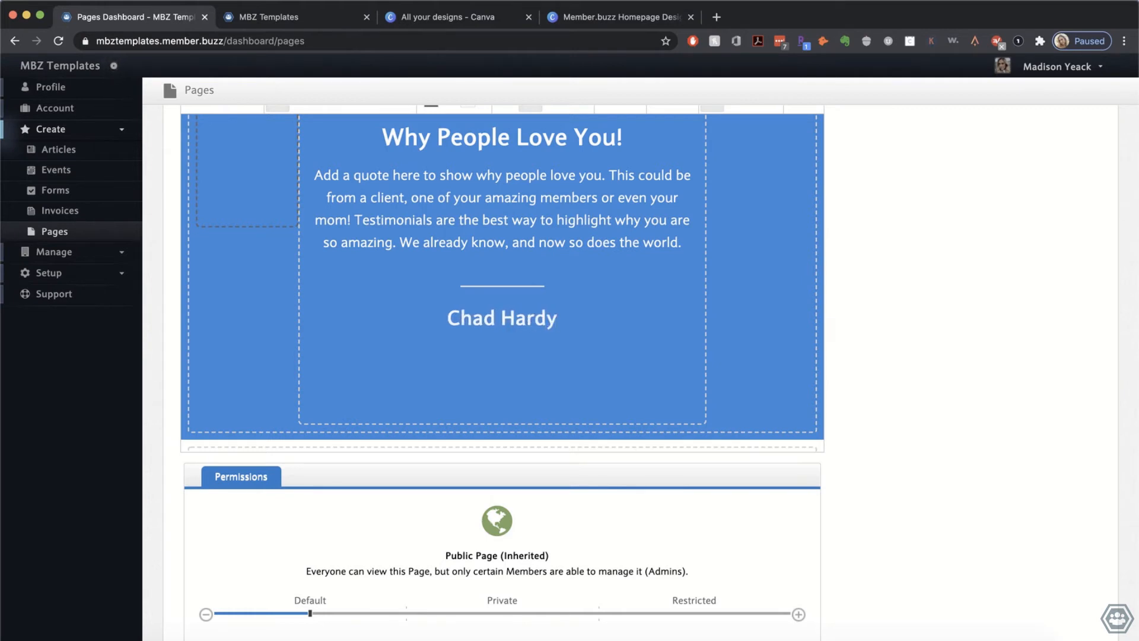
text(, )
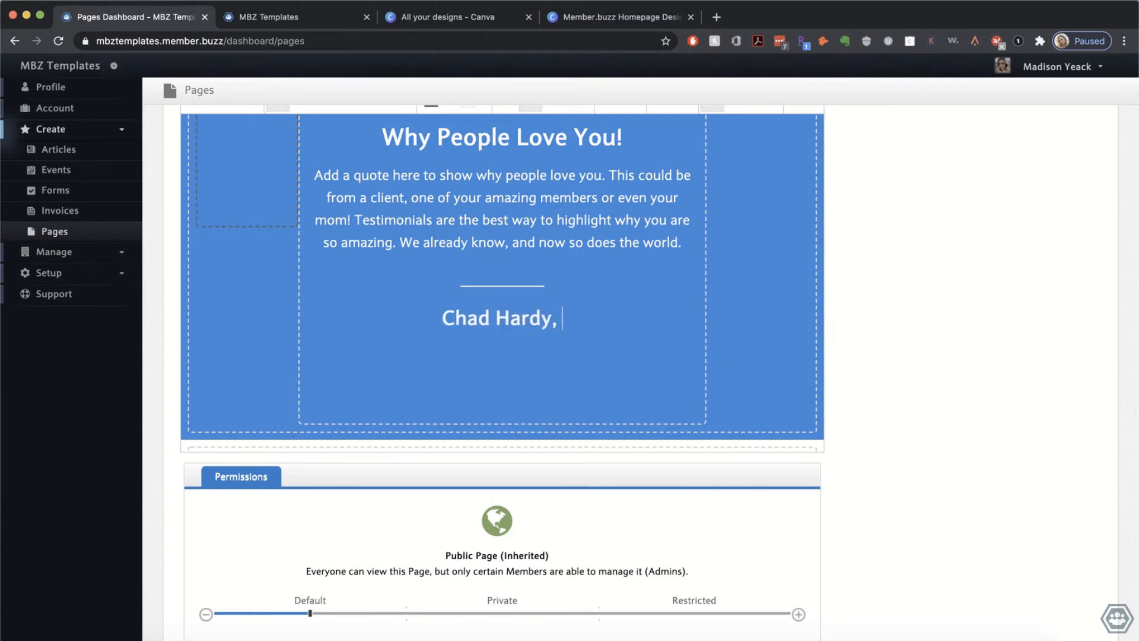
text(CEO B)
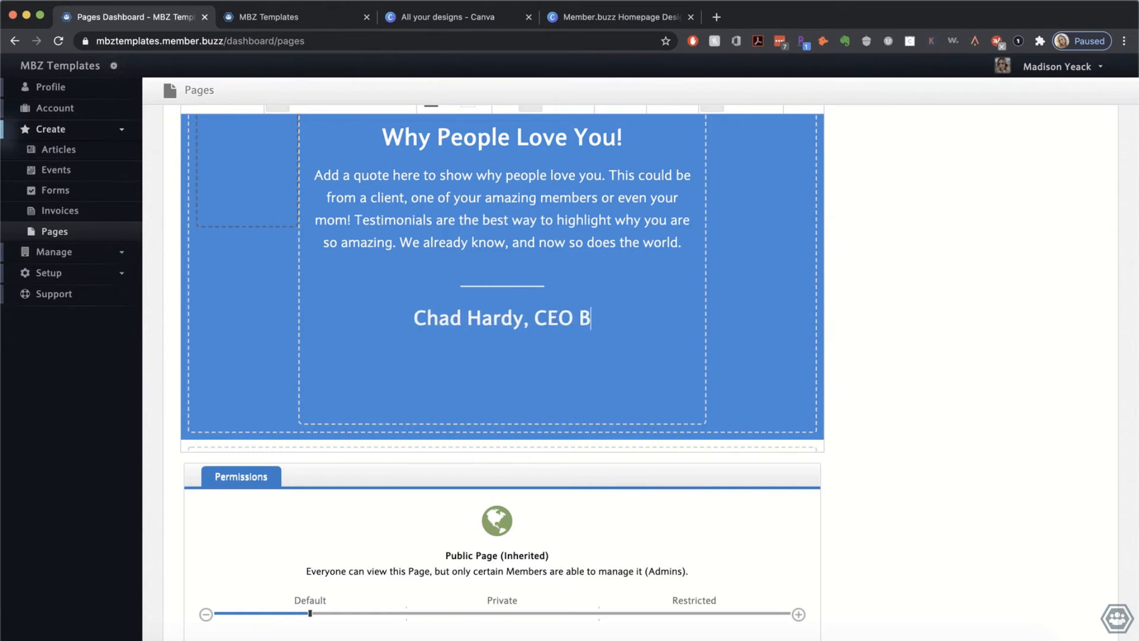
text(est Company )
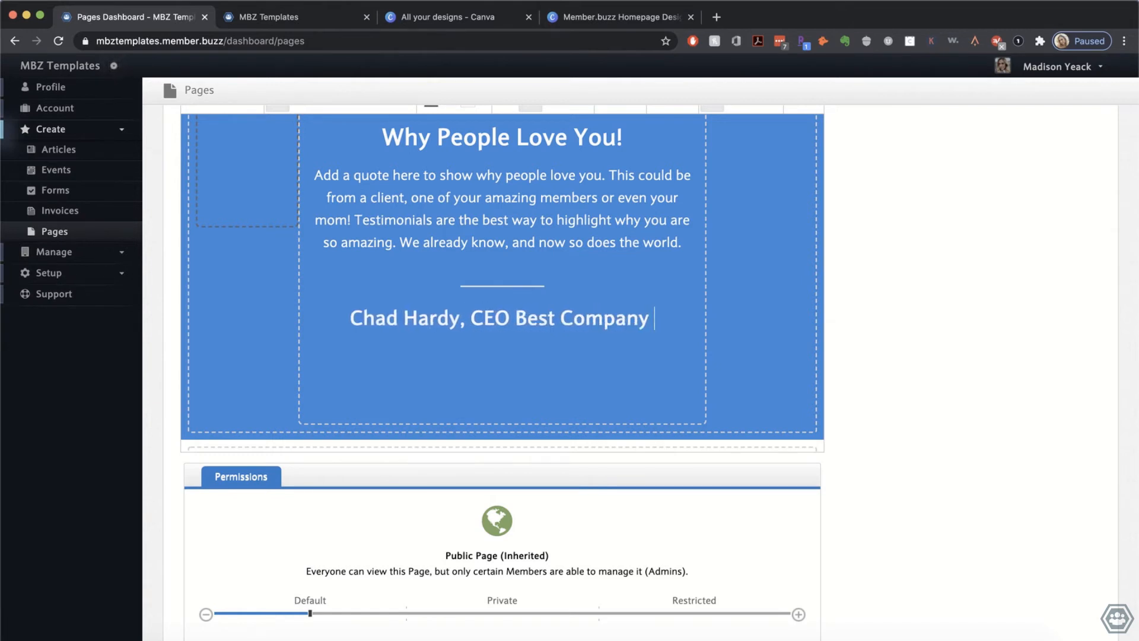
text(Ever)
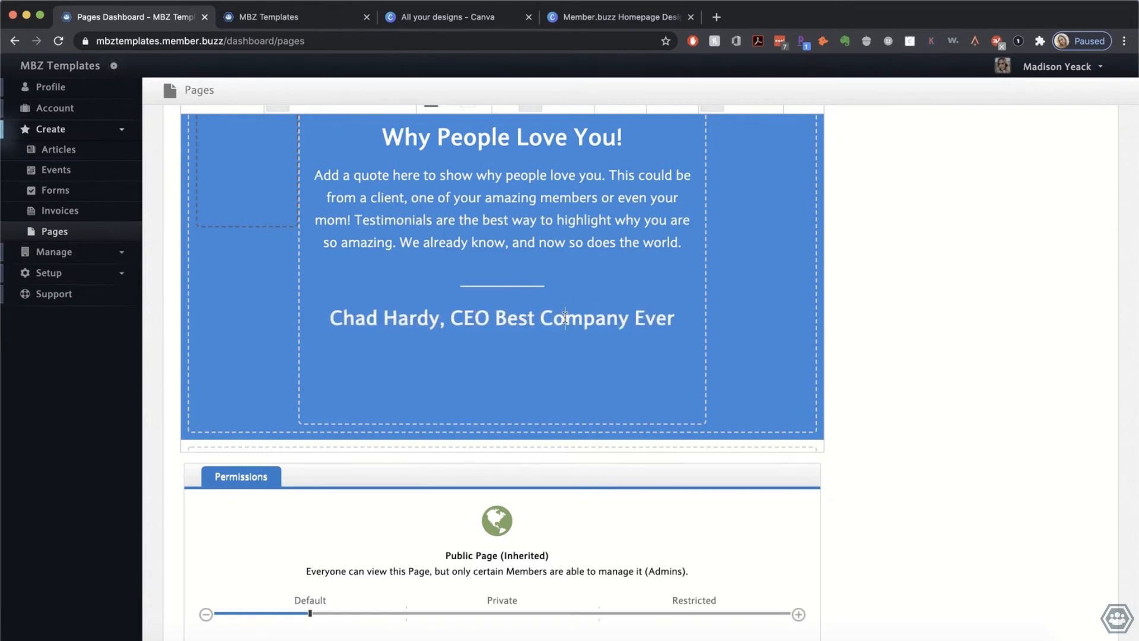
Step: Format the attribution line under the testimonial as 16px italic without bold
triple_click(564, 317)
scroll(960, 283, up, 2)
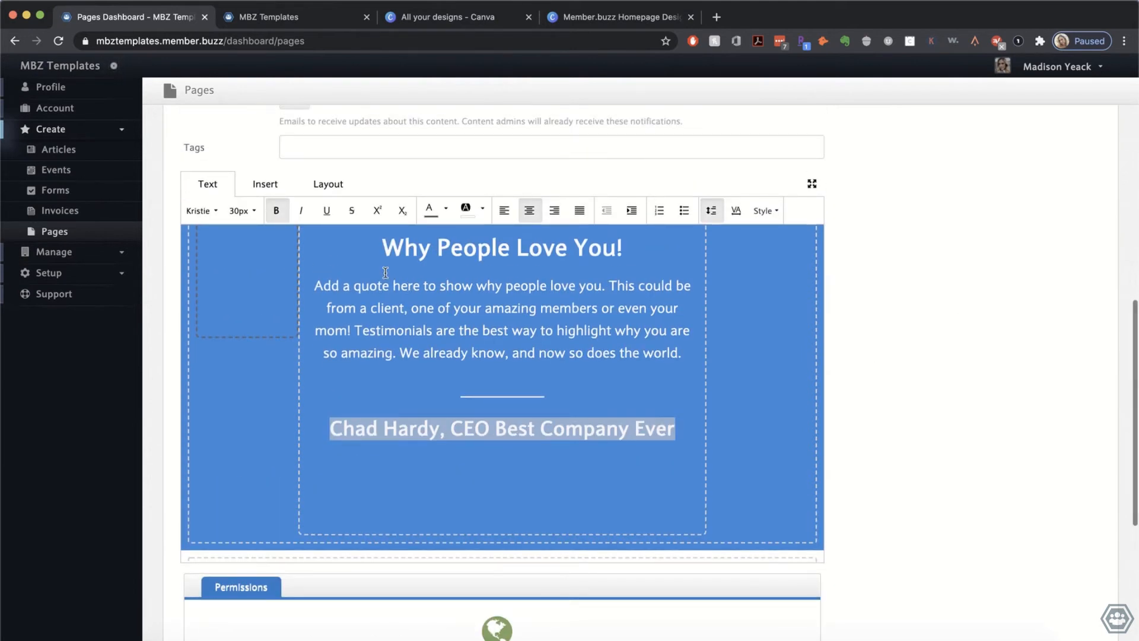
click(243, 211)
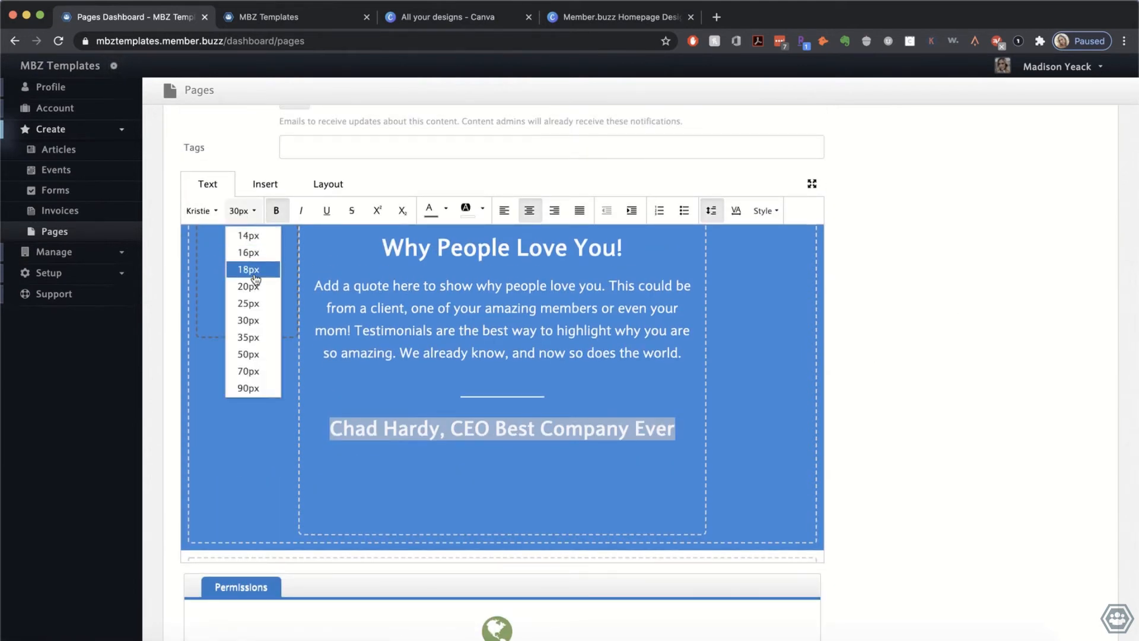
click(253, 252)
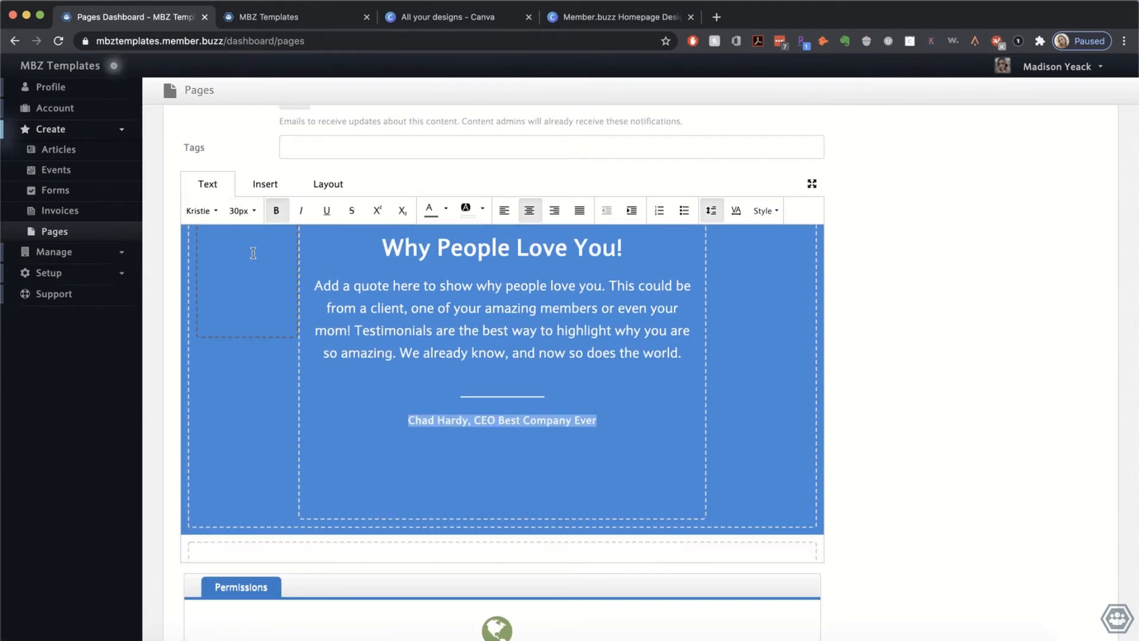
click(282, 220)
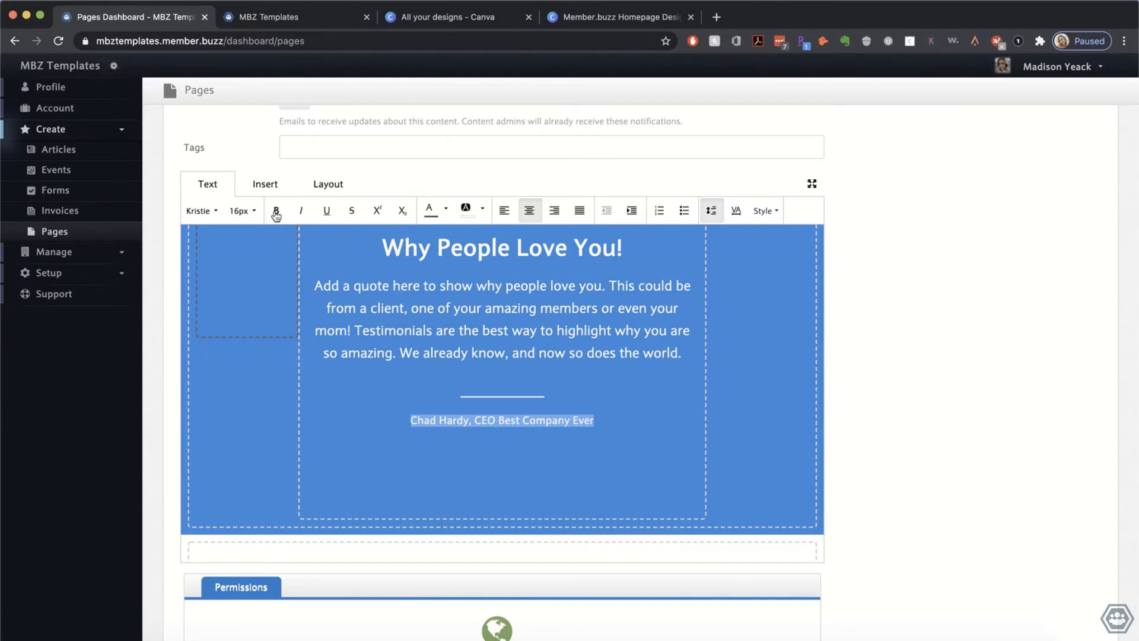
click(301, 211)
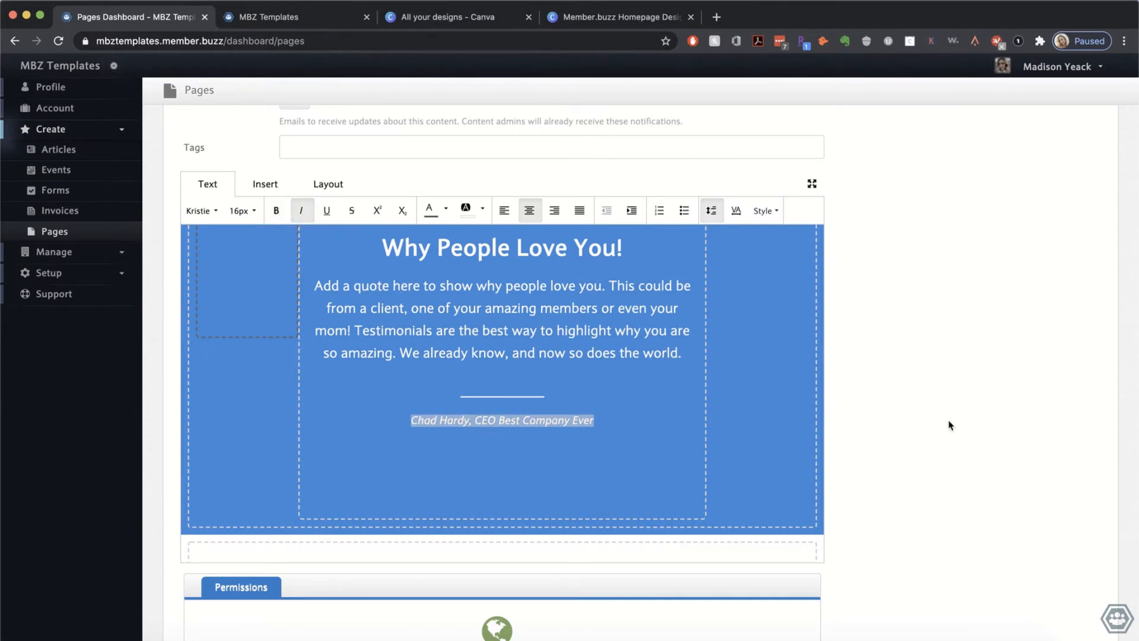
click(560, 470)
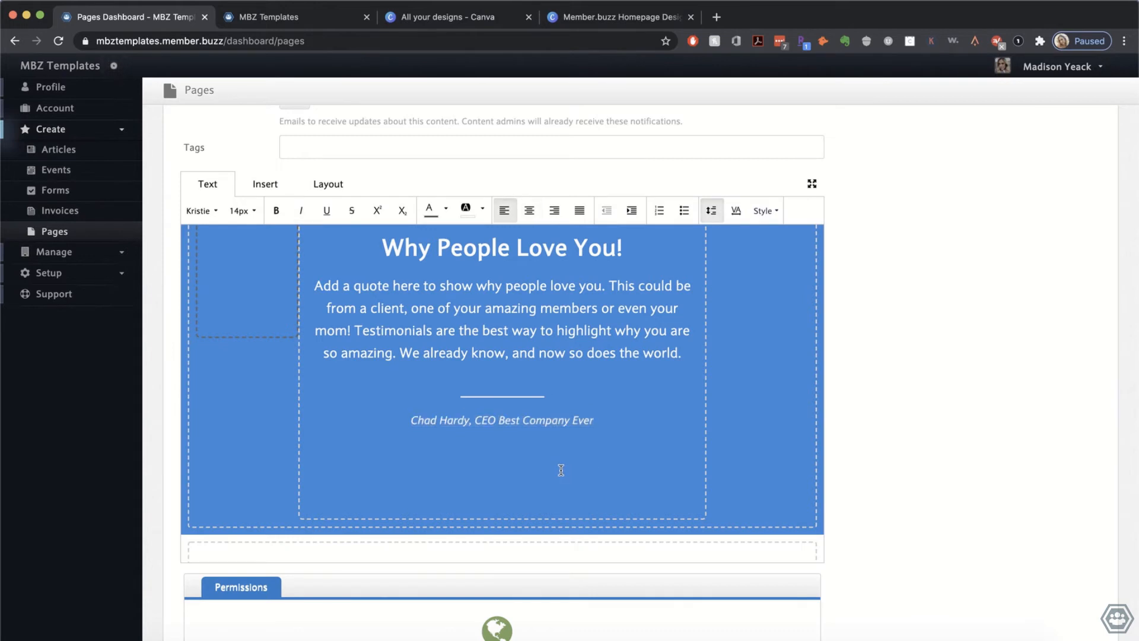
scroll(561, 471, up, 2)
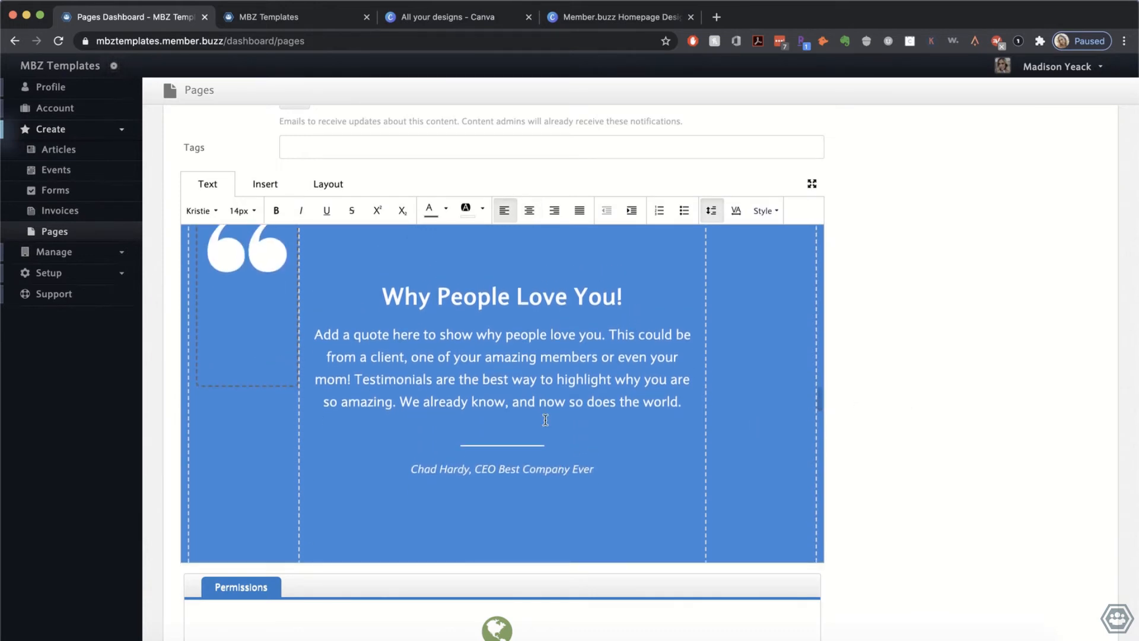
key(Up)
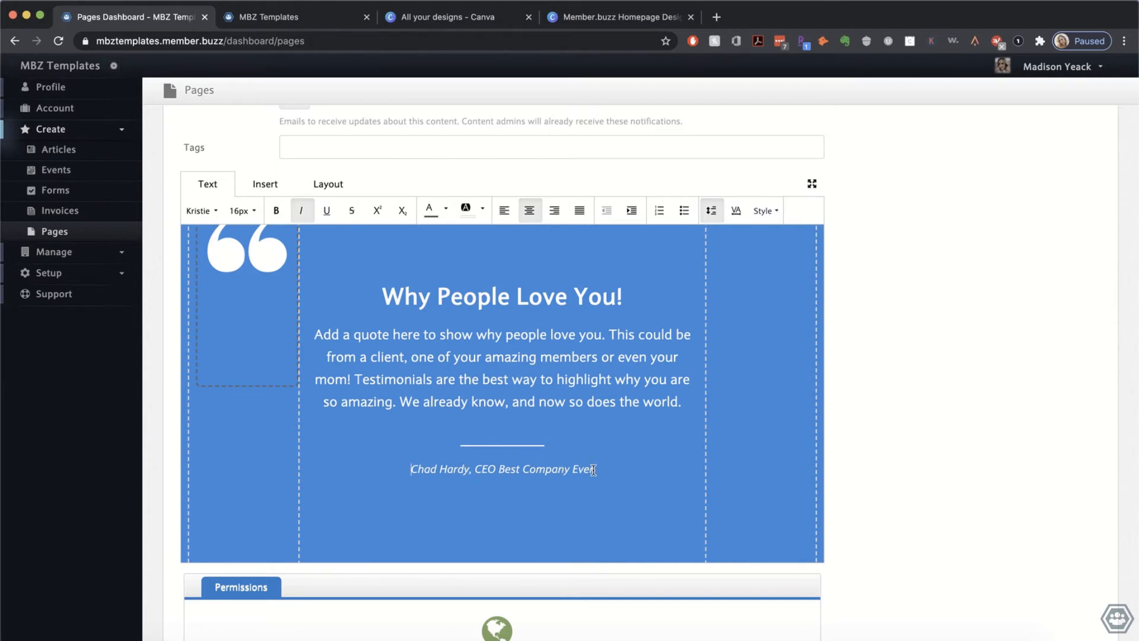
key(Return)
key(BackSpace)
click(612, 476)
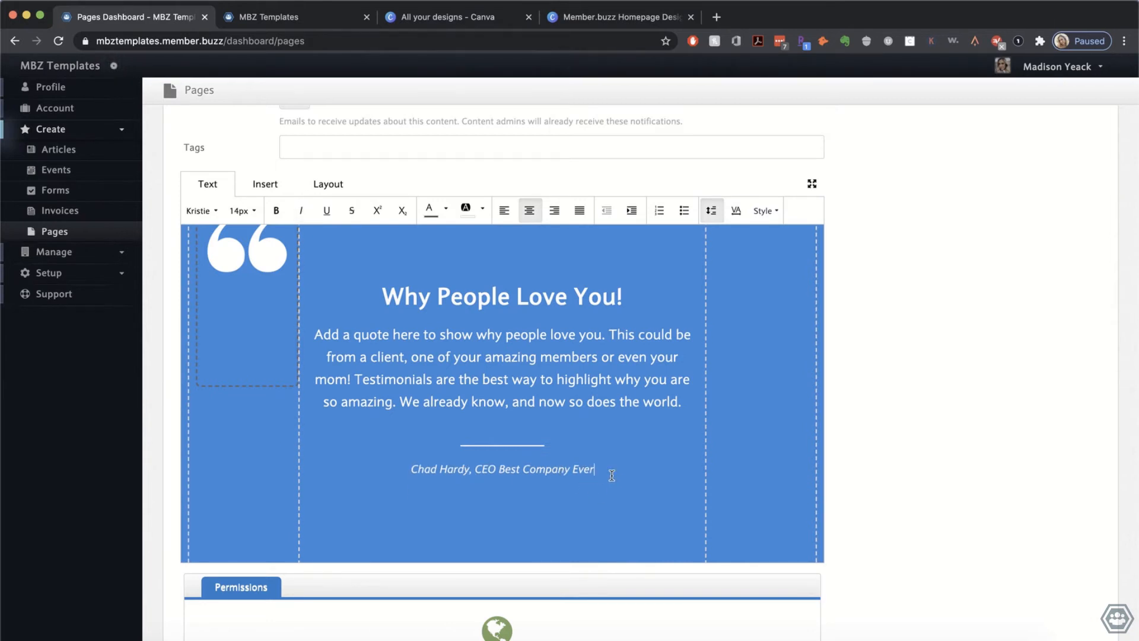
Step: Insert the image 1 (2).png on a new line below the testimonial attribution
key(Return)
click(264, 188)
click(387, 212)
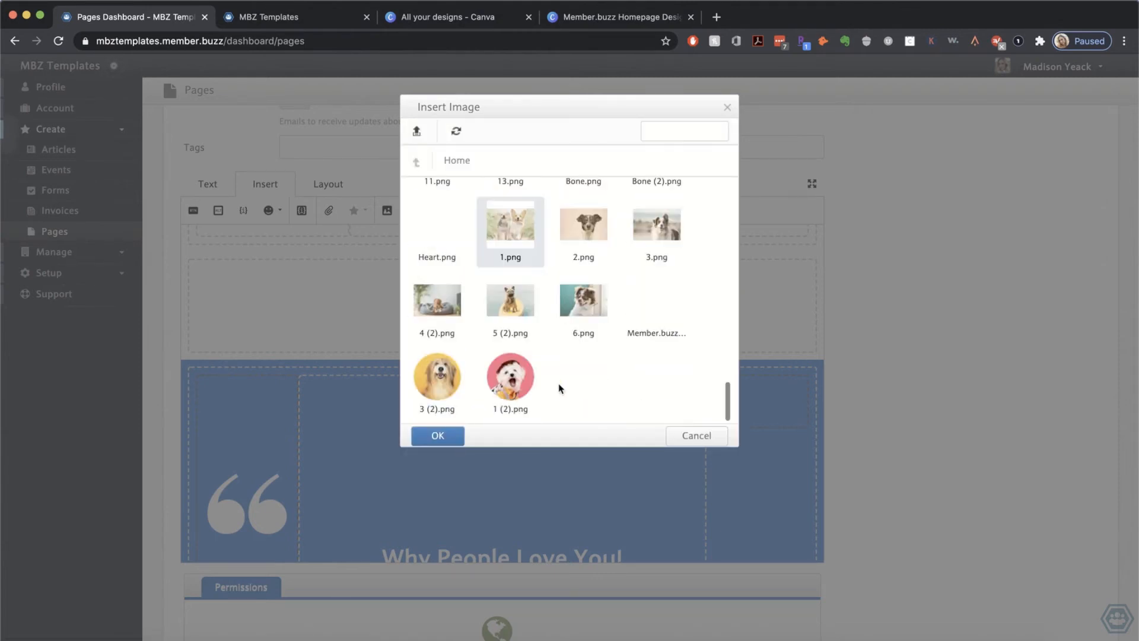
click(512, 384)
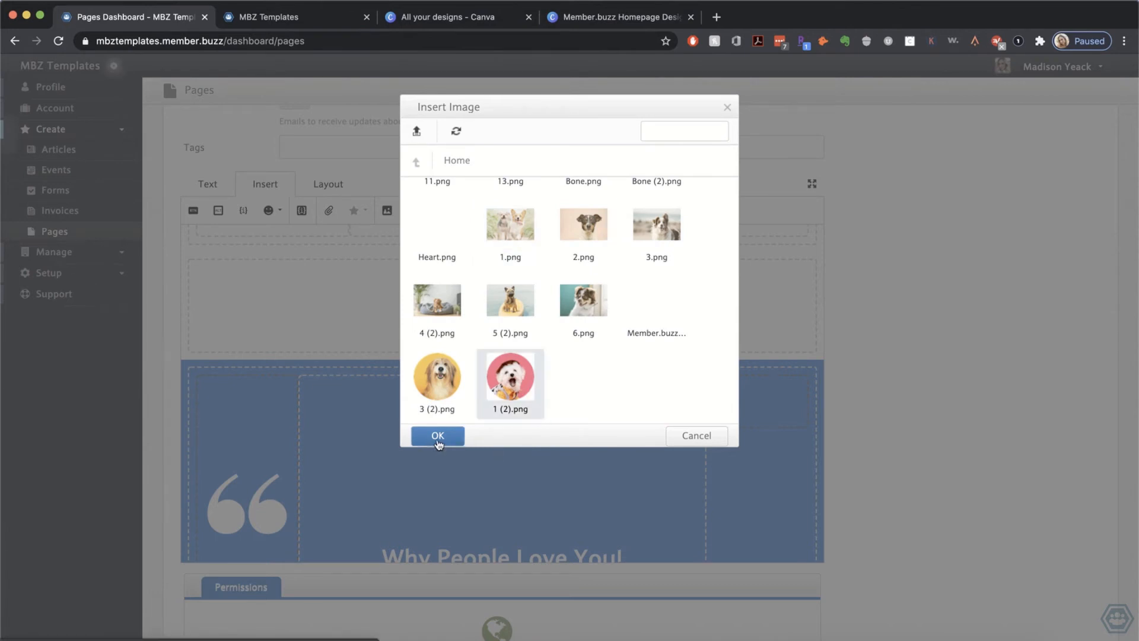
double_click(514, 387)
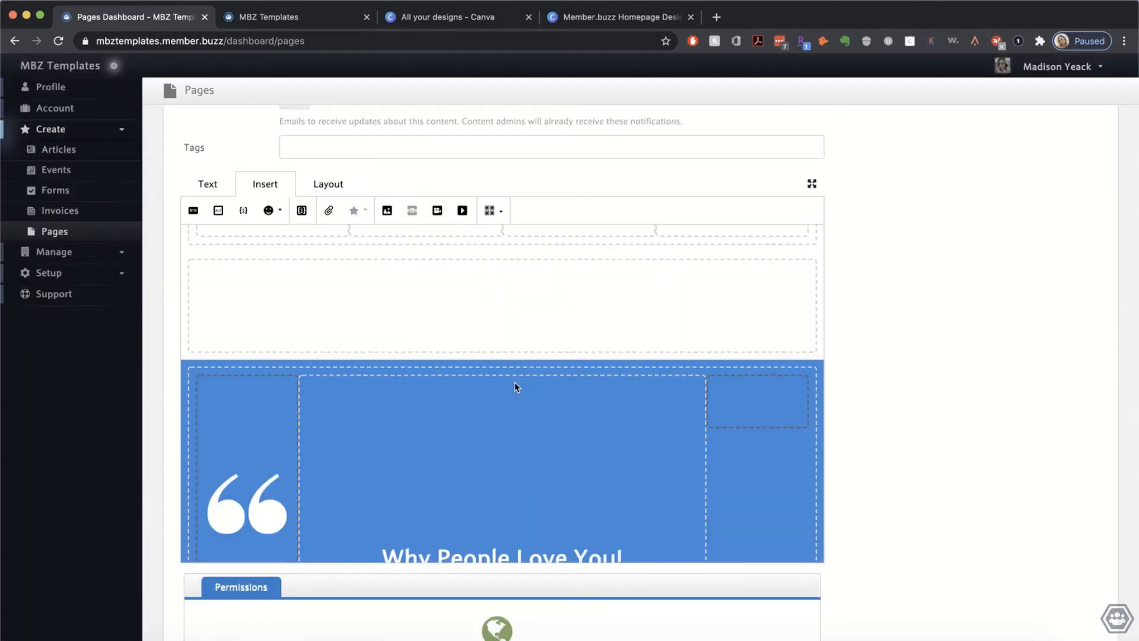
Step: Set the width of the inserted dog image to 80px
scroll(499, 403, down, 3)
scroll(480, 427, down, 3)
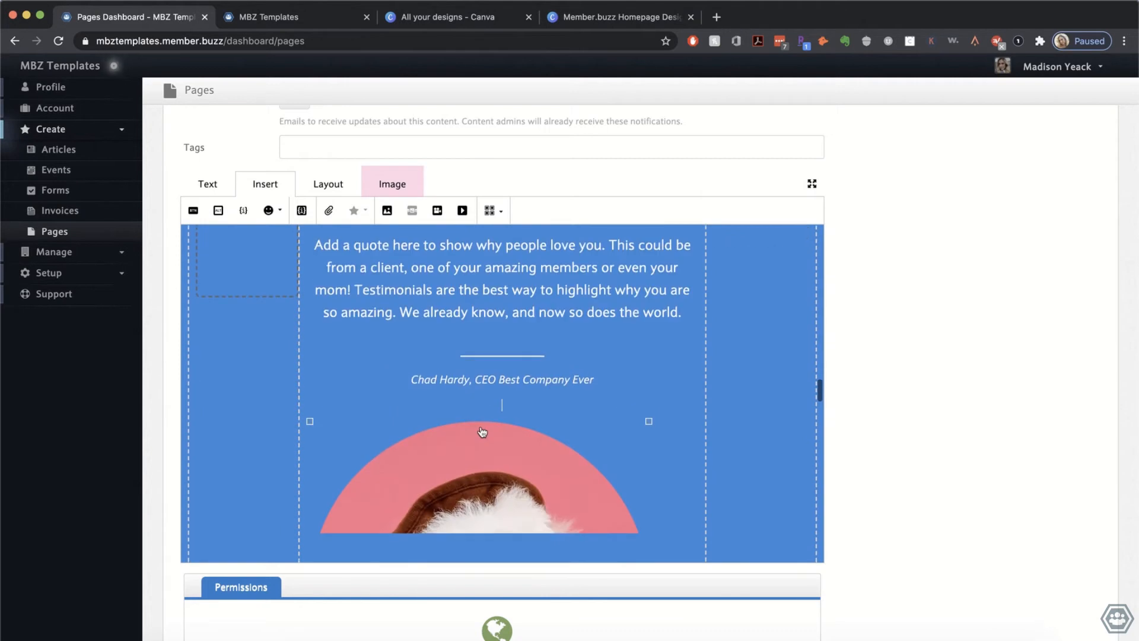
click(499, 463)
click(401, 179)
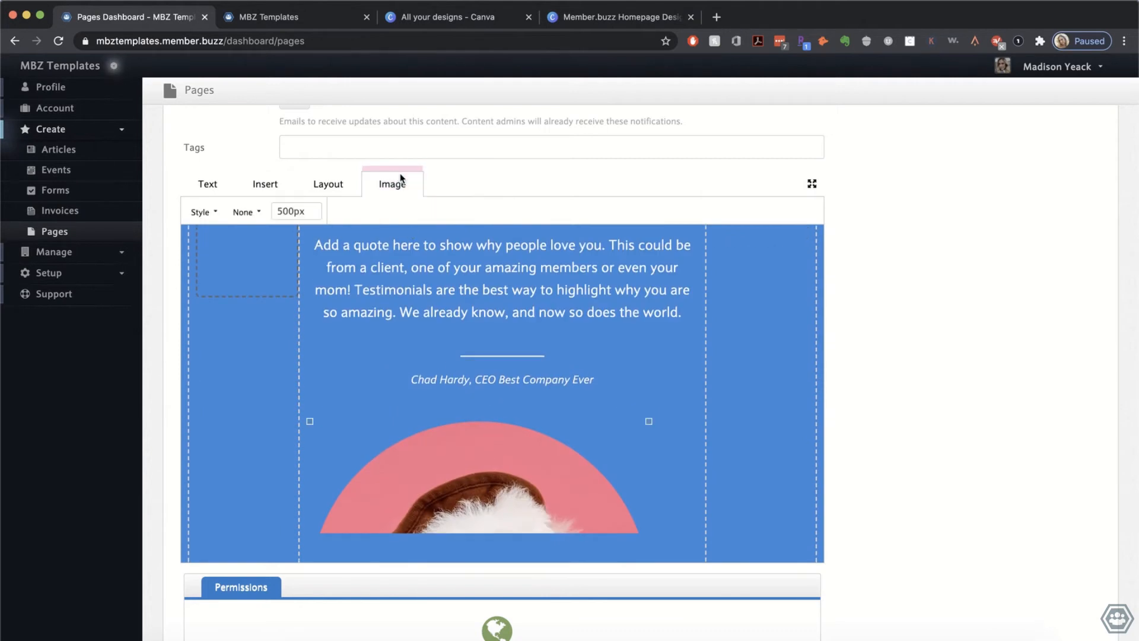
click(289, 212)
key(BackSpace)
key(Return)
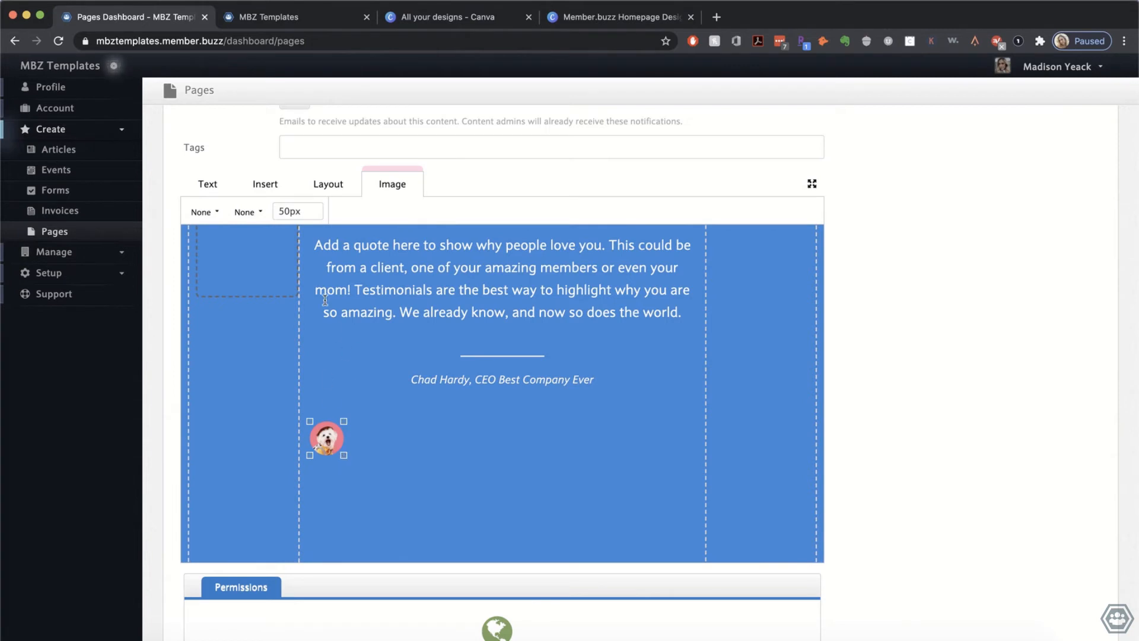
click(288, 211)
key(BackSpace)
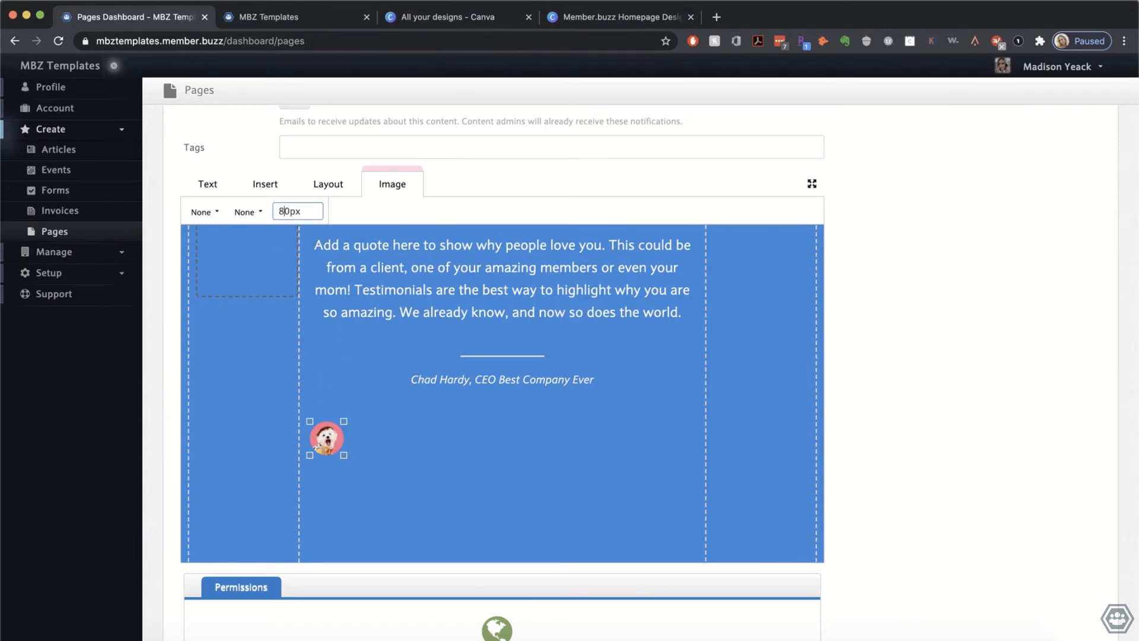
text(8)
key(Return)
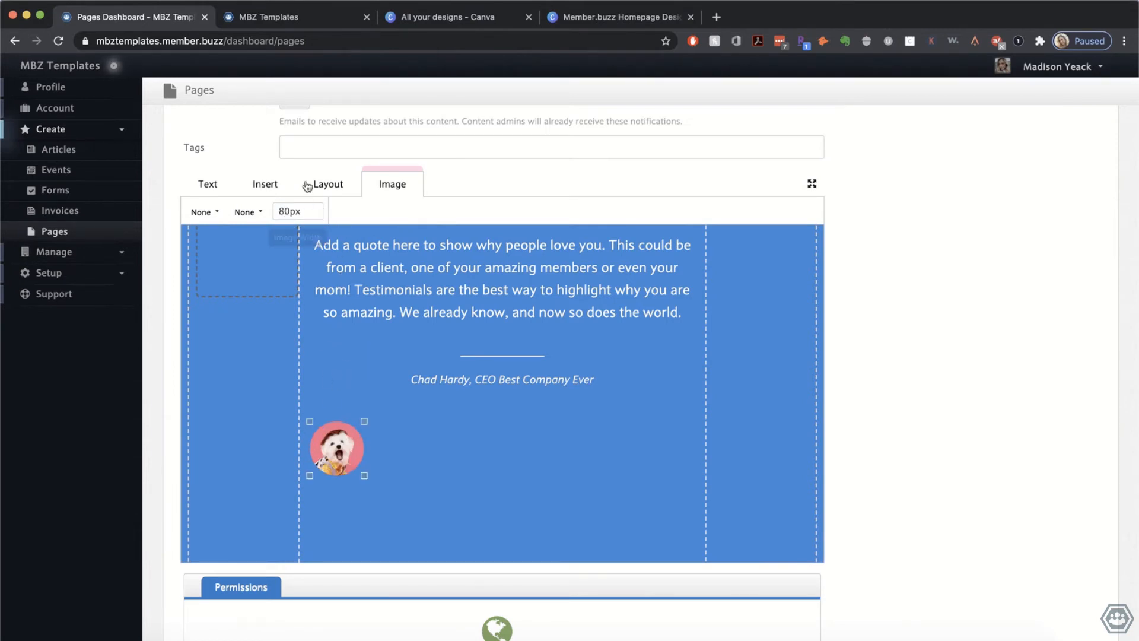
Step: Center the dog image and remove the blank line between it and the attribution
click(326, 183)
click(214, 185)
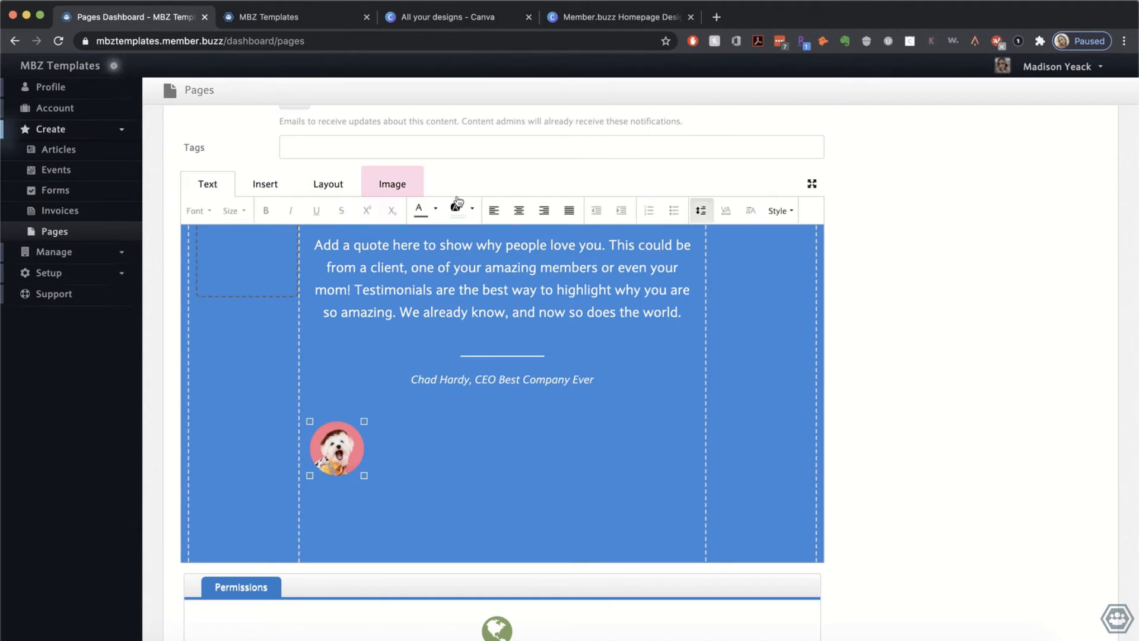
click(519, 210)
click(507, 405)
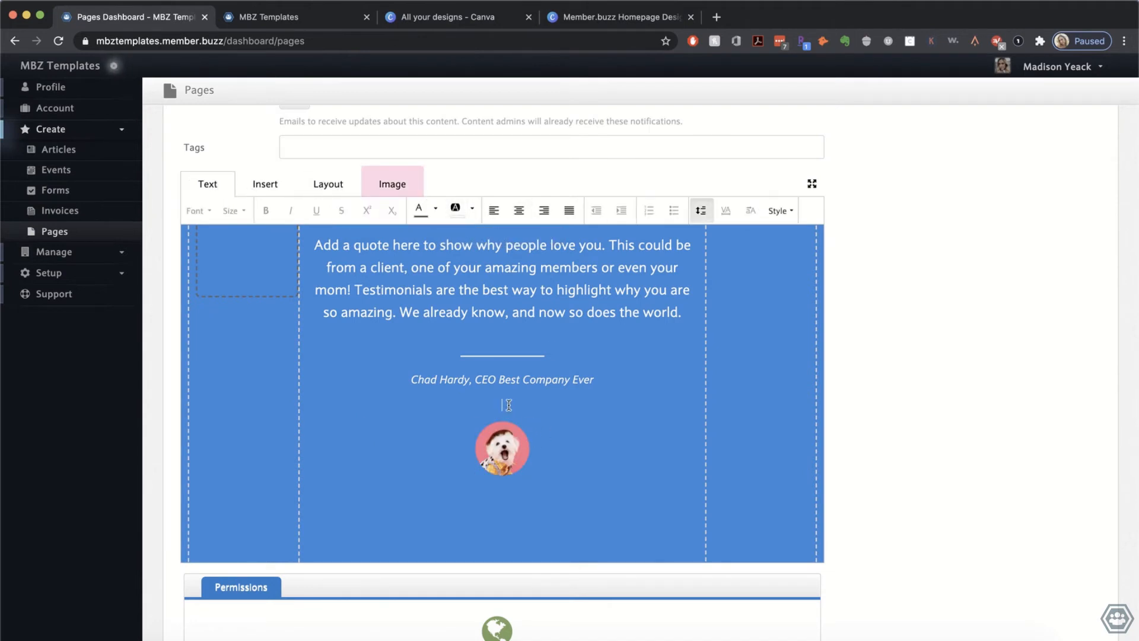
key(BackSpace)
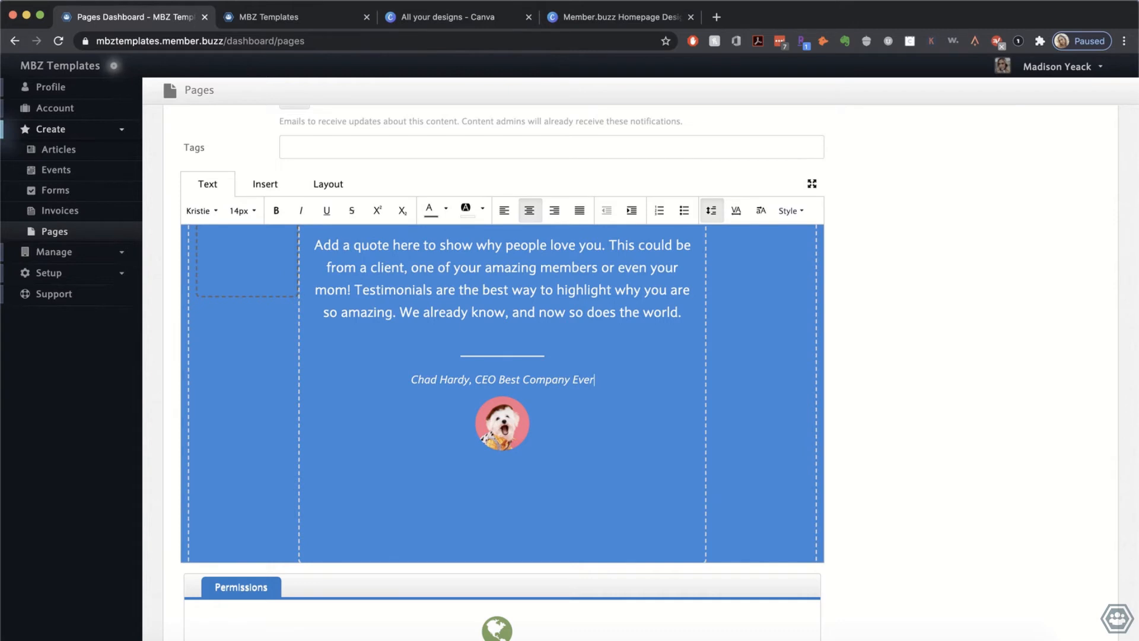
Step: Move "CEO Best Company Ever" onto its own line below the name and save the Homepage
click(475, 379)
key(Return)
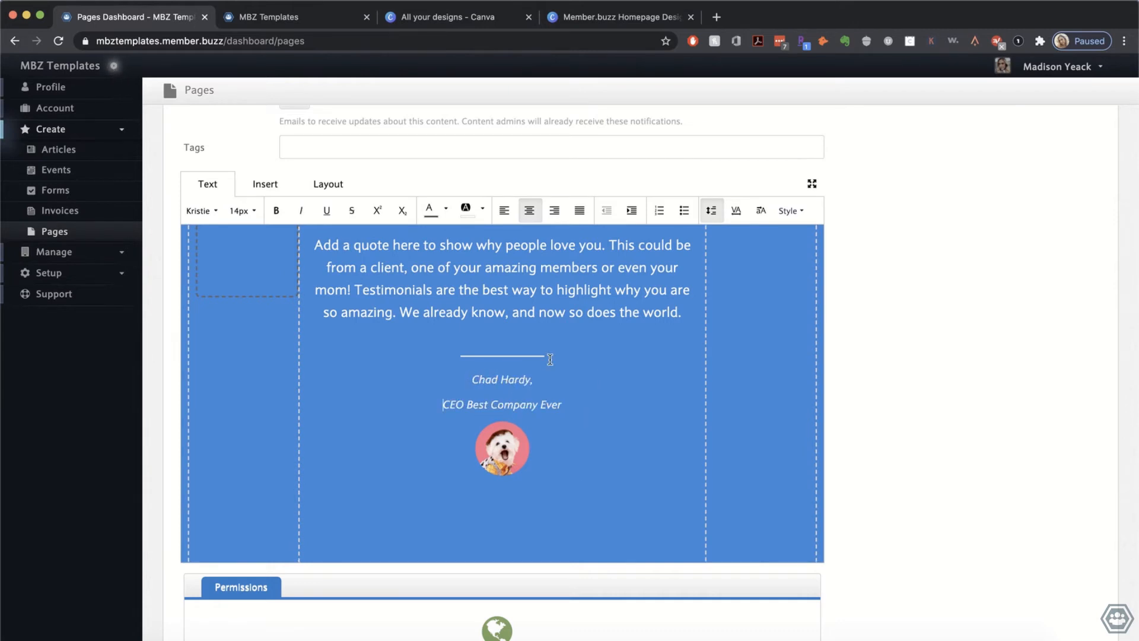
click(490, 345)
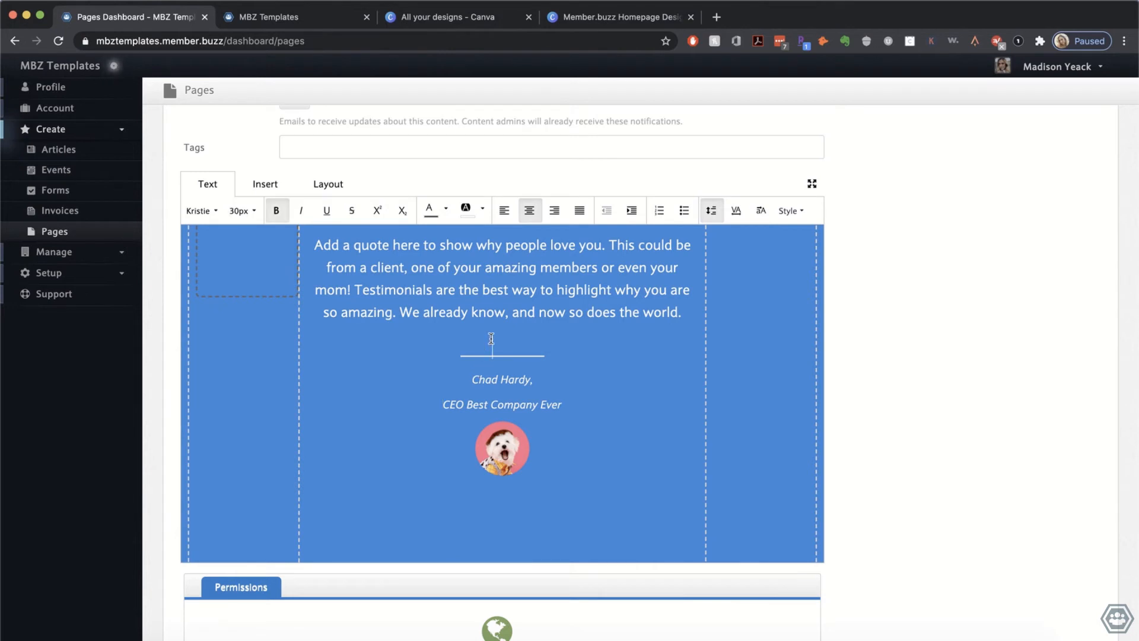
scroll(558, 445, down, 4)
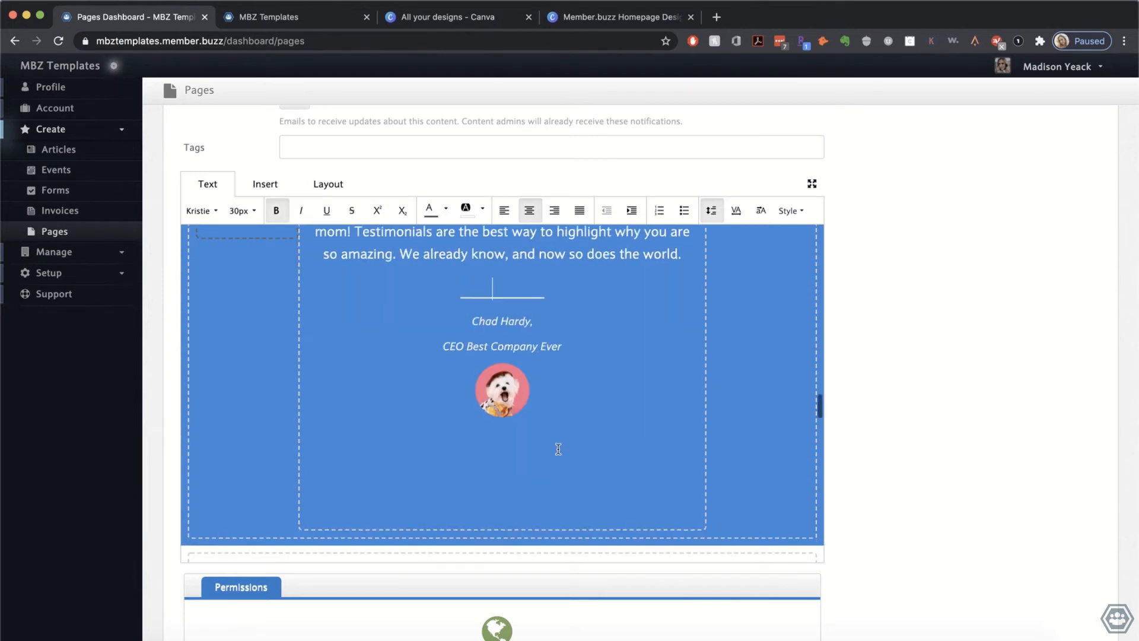
click(532, 430)
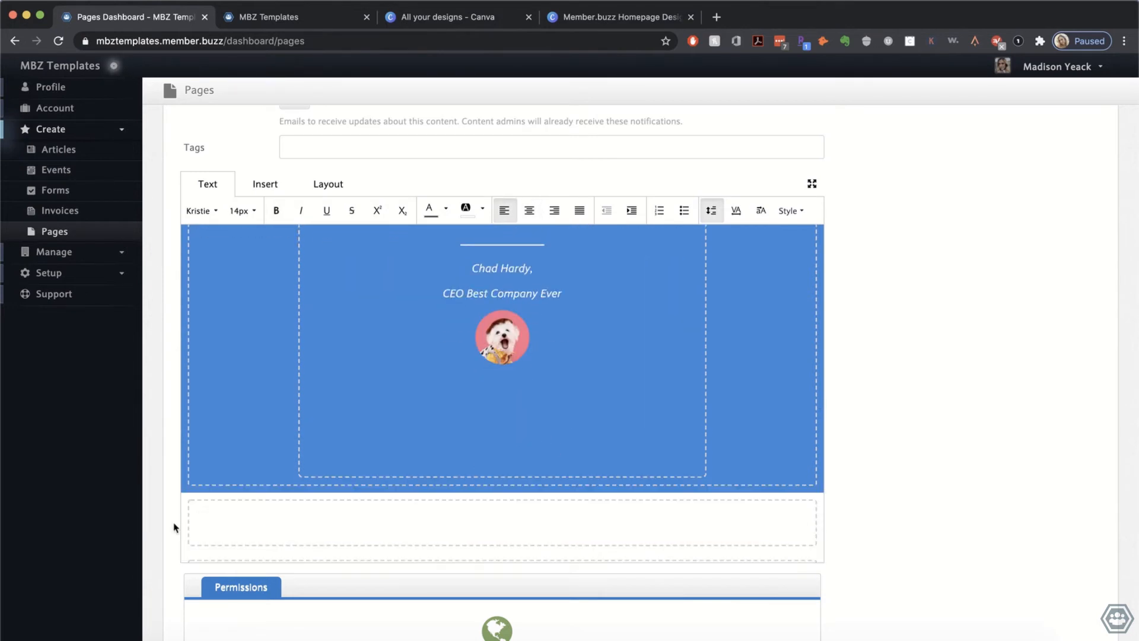
scroll(169, 570, down, 5)
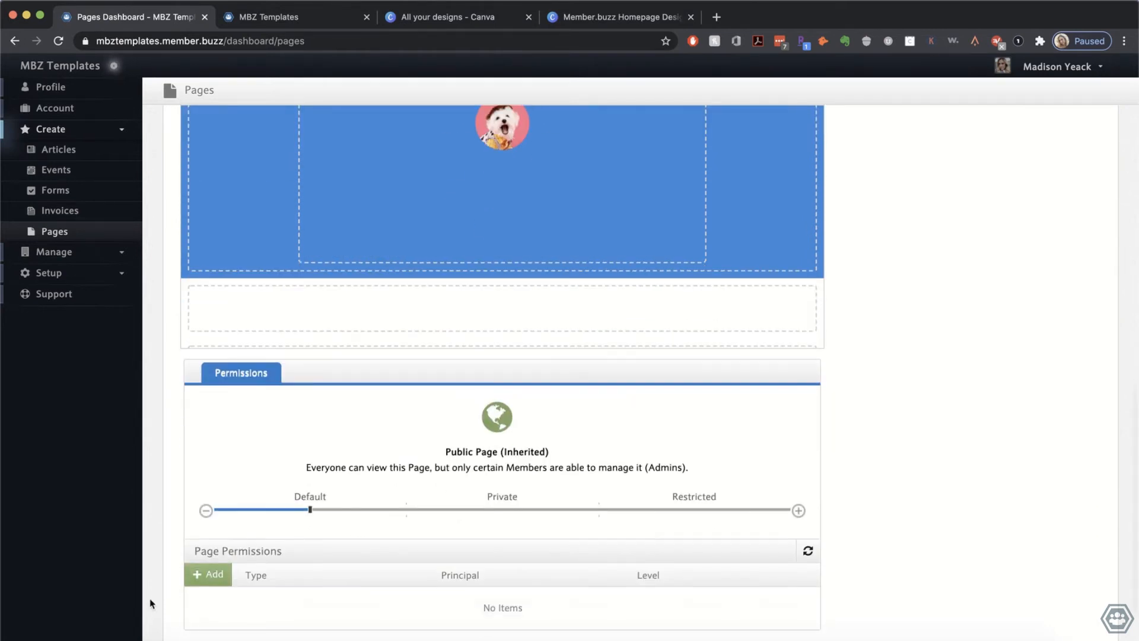
click(199, 581)
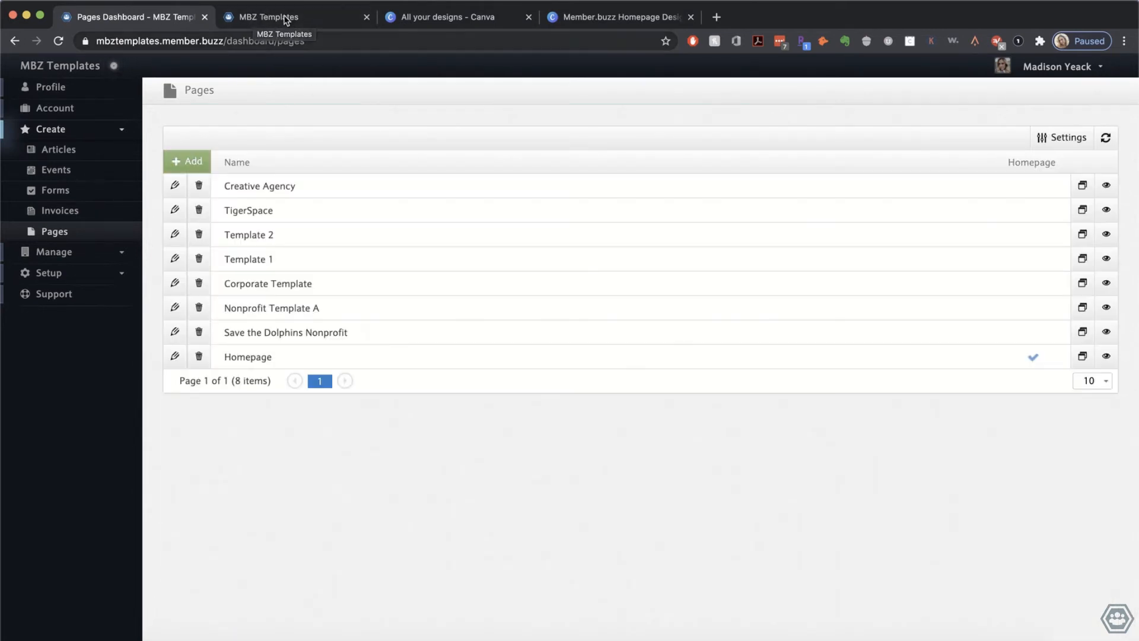
Step: Reload the live MBZ Templates site and examine the testimonial slice, the sections around it and the hero banner
click(284, 18)
click(58, 41)
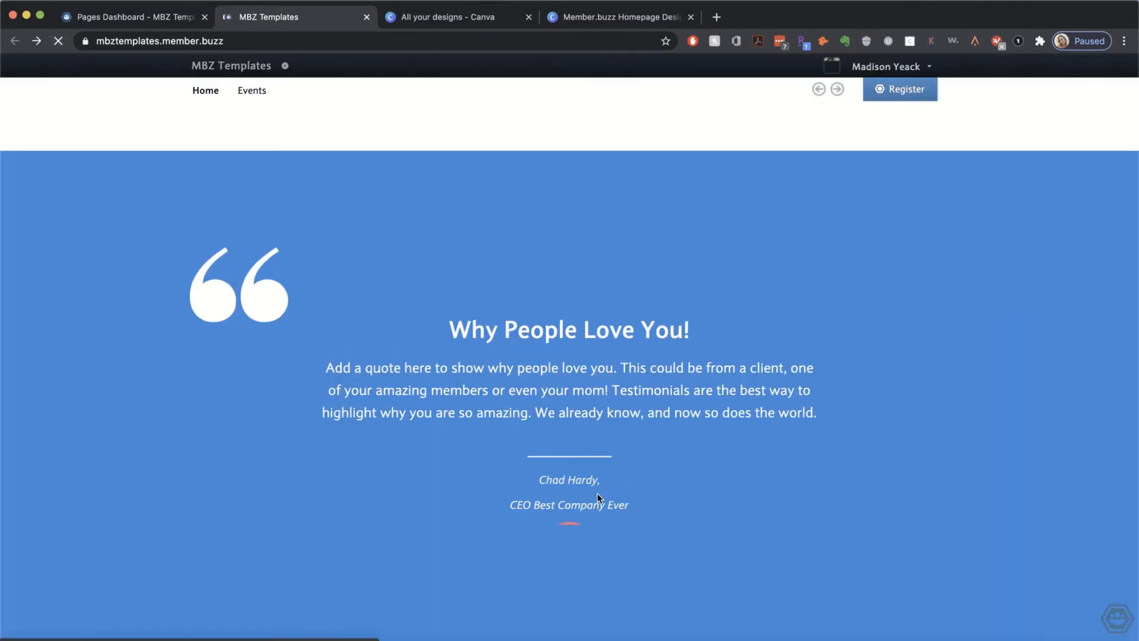
scroll(744, 504, down, 1)
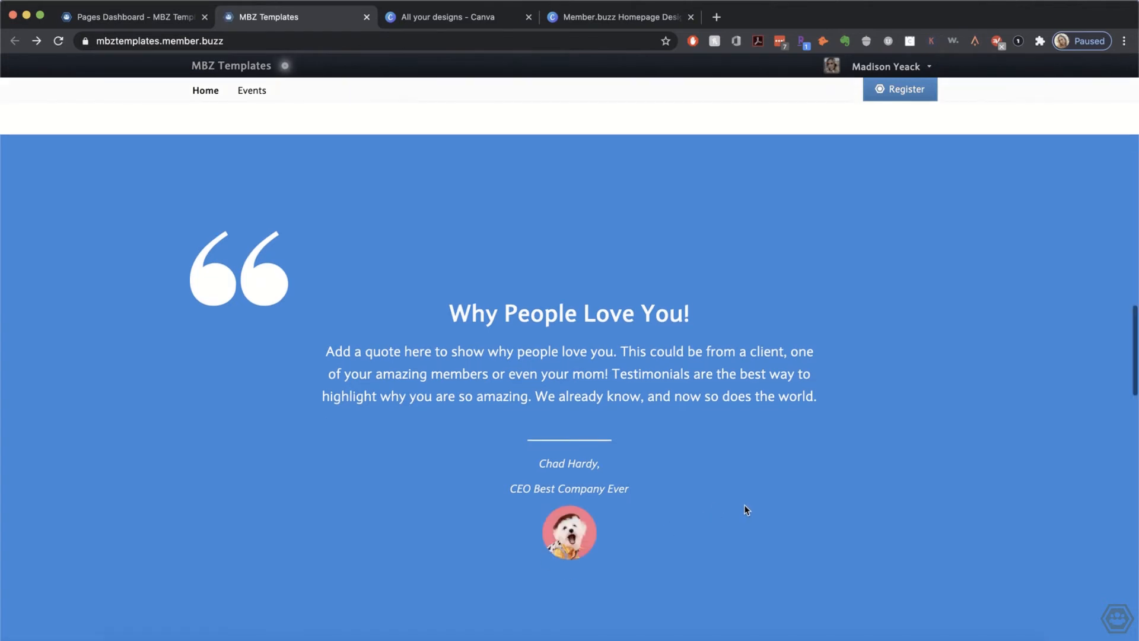
scroll(743, 509, down, 2)
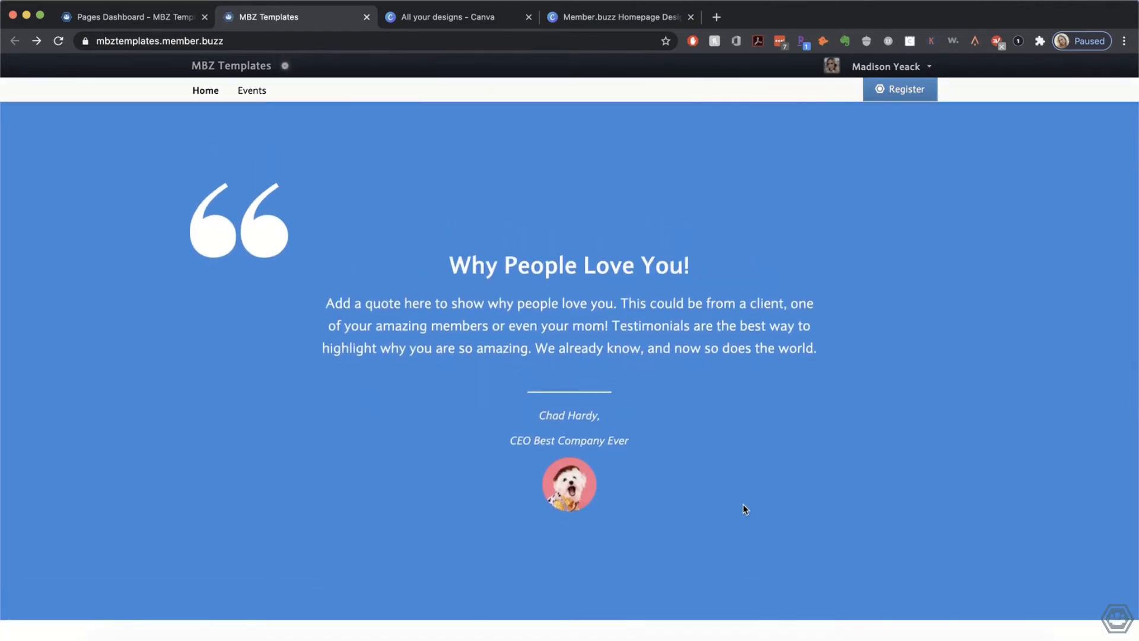
scroll(745, 509, down, 7)
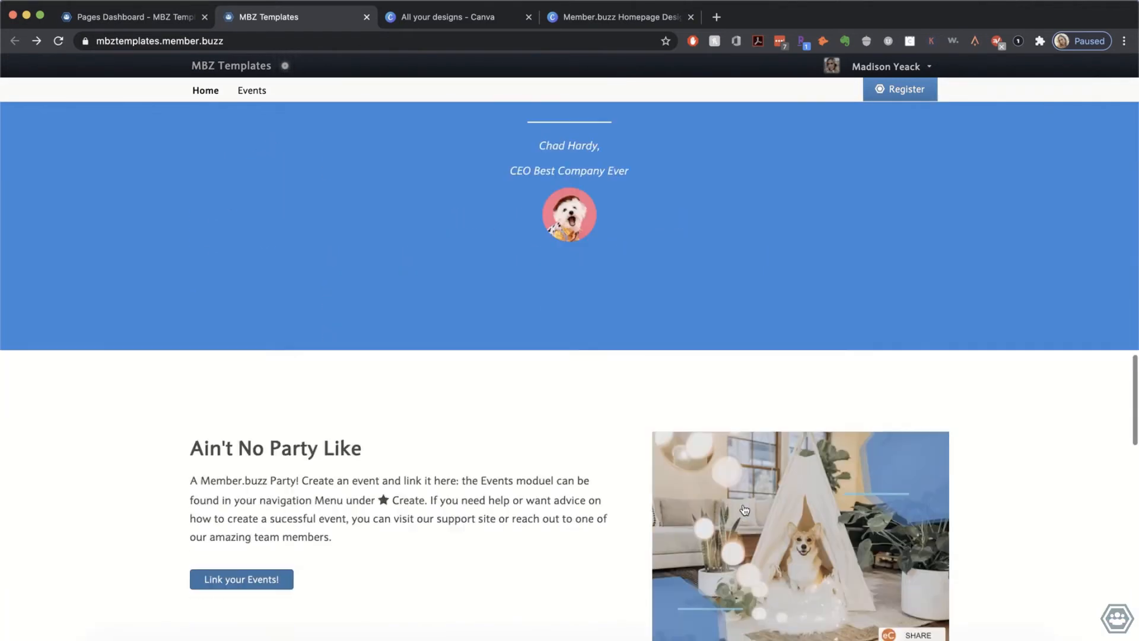
scroll(743, 508, down, 1)
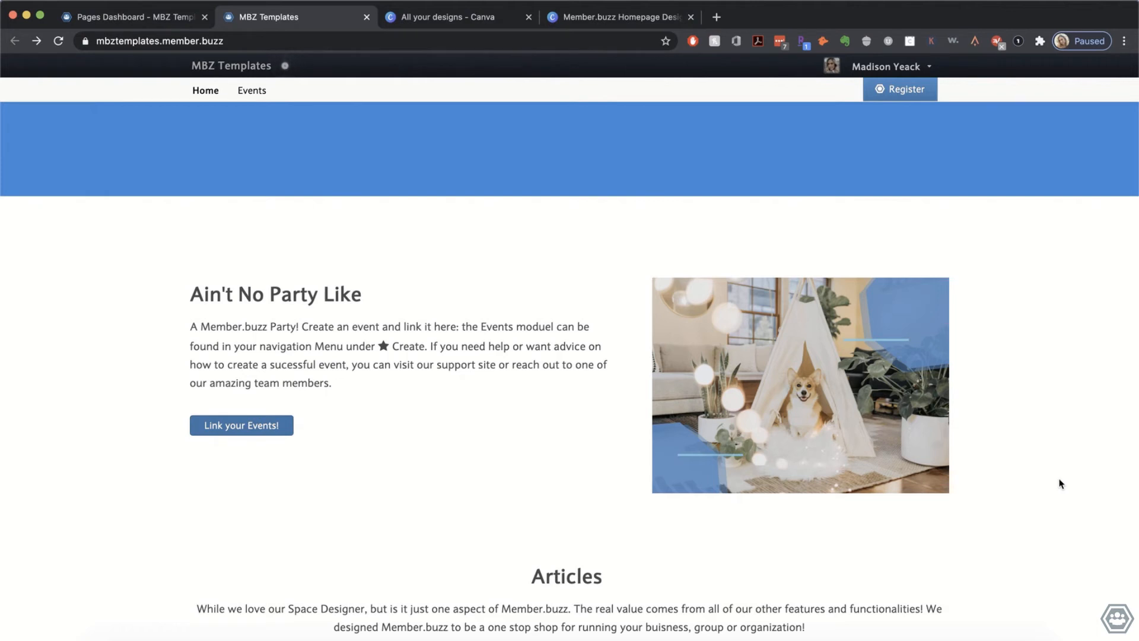
scroll(1060, 483, down, 1)
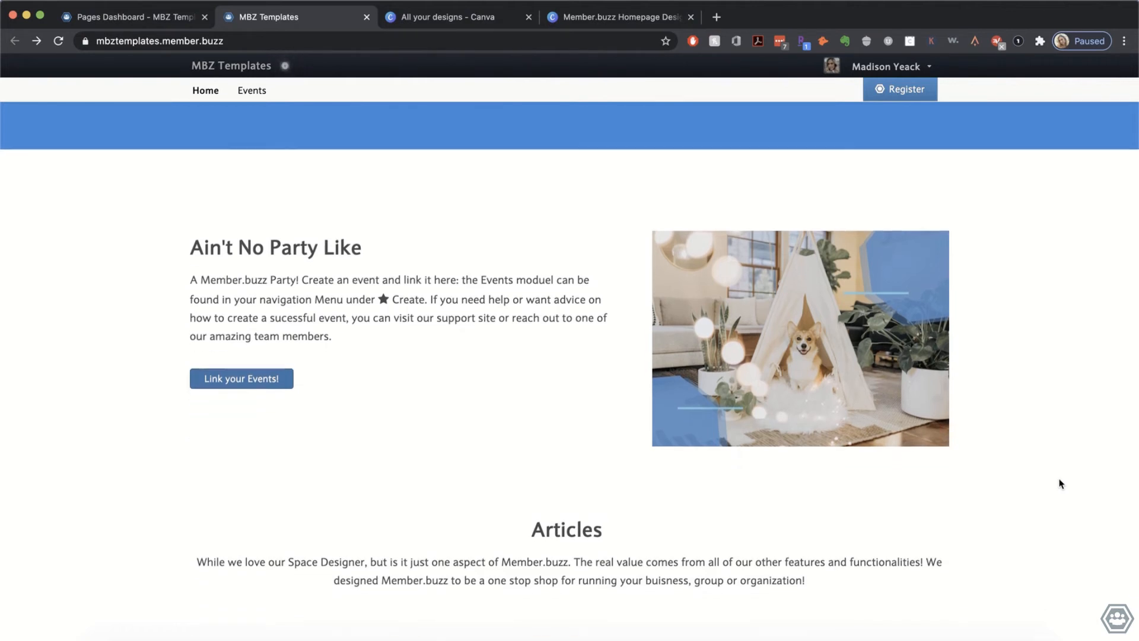
scroll(1061, 484, up, 8)
scroll(1062, 484, up, 4)
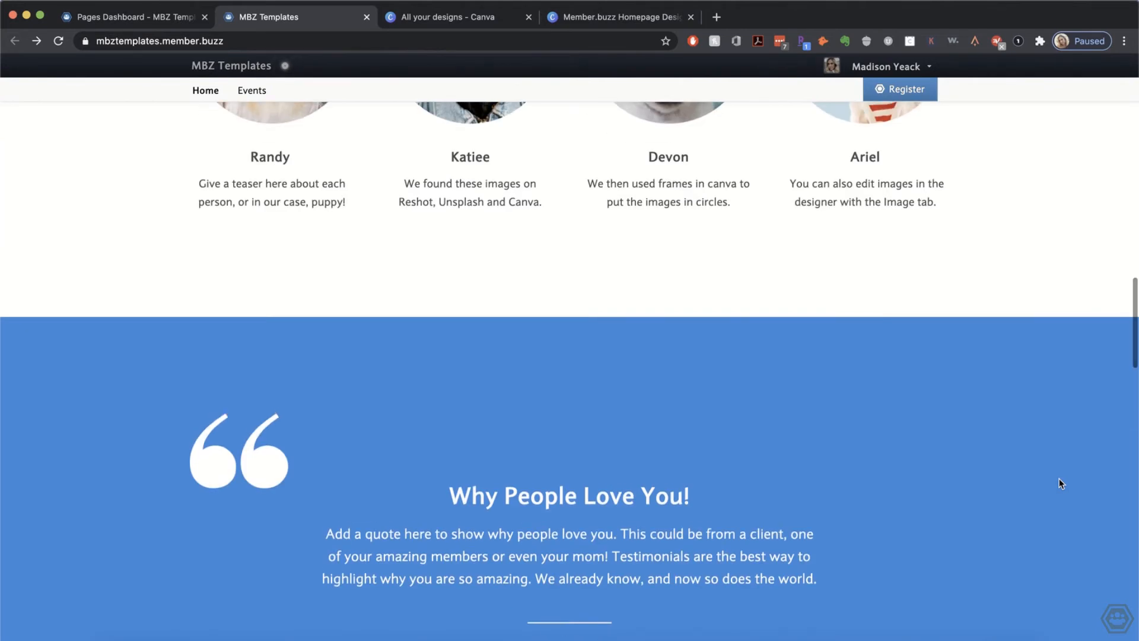
scroll(909, 487, up, 3)
scroll(910, 492, up, 10)
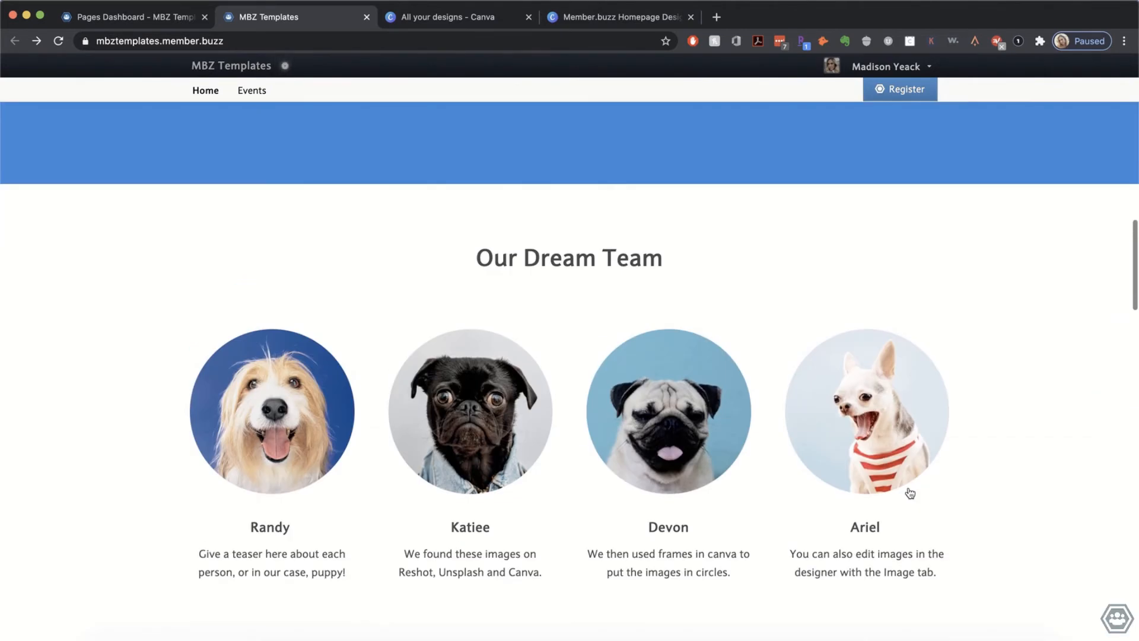
scroll(909, 492, up, 1)
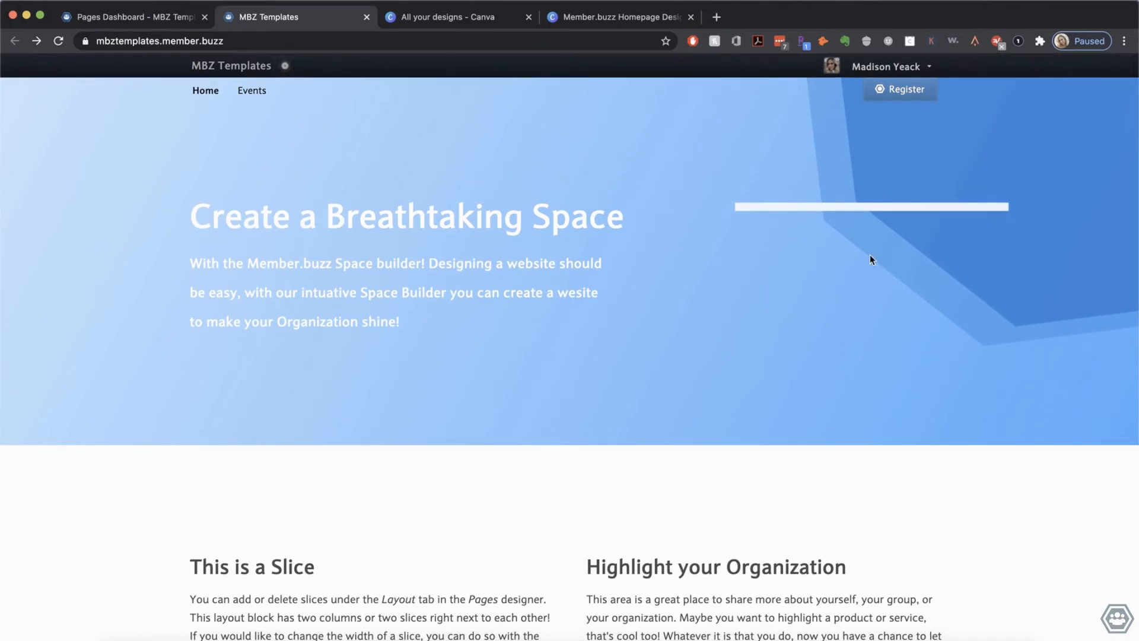
scroll(596, 464, down, 3)
scroll(597, 464, up, 3)
Step: Return to the Pages dashboard and open the Homepage for editing at the hero banner
click(178, 20)
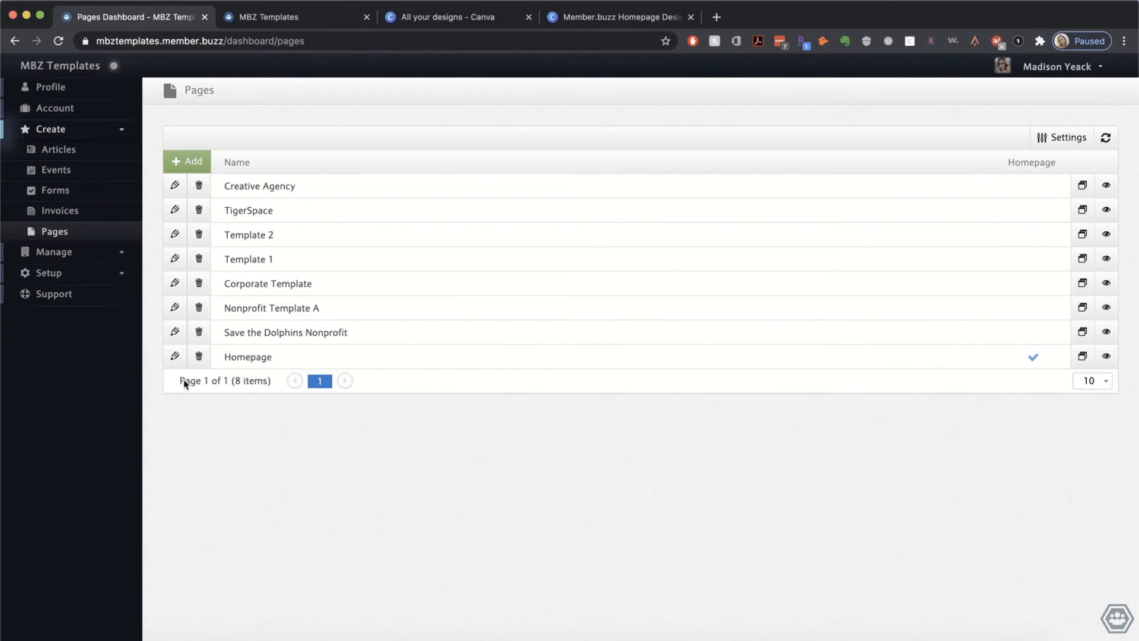
click(175, 356)
scroll(510, 525, down, 10)
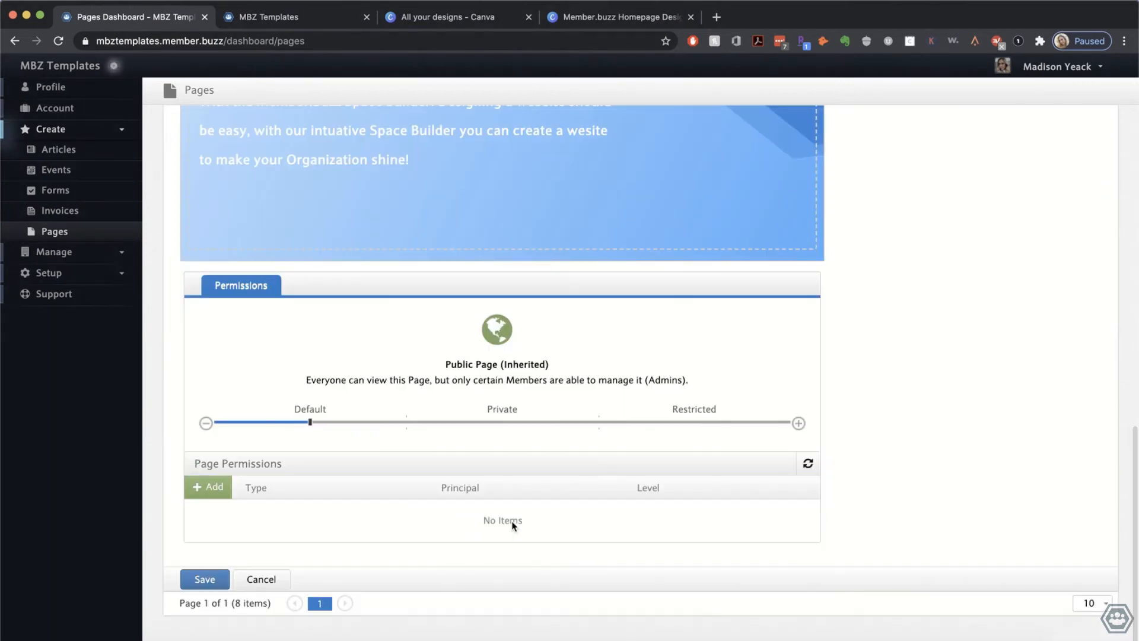
scroll(475, 196, up, 5)
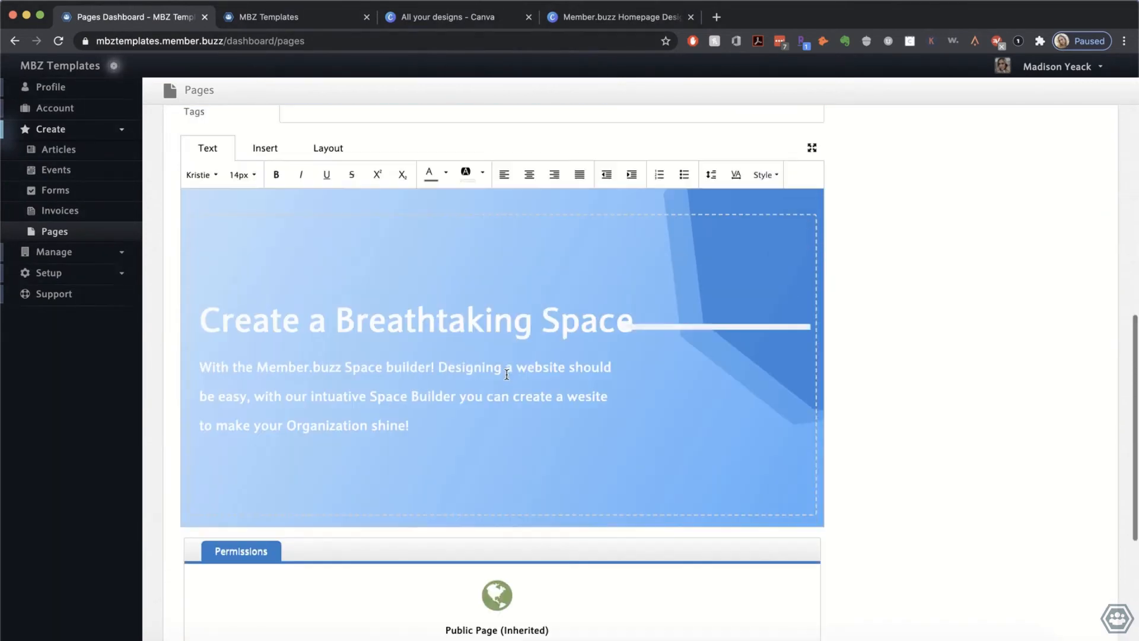
Step: Set the font size of the hero heading "Create a Breathtaking Space" to 70px
triple_click(433, 332)
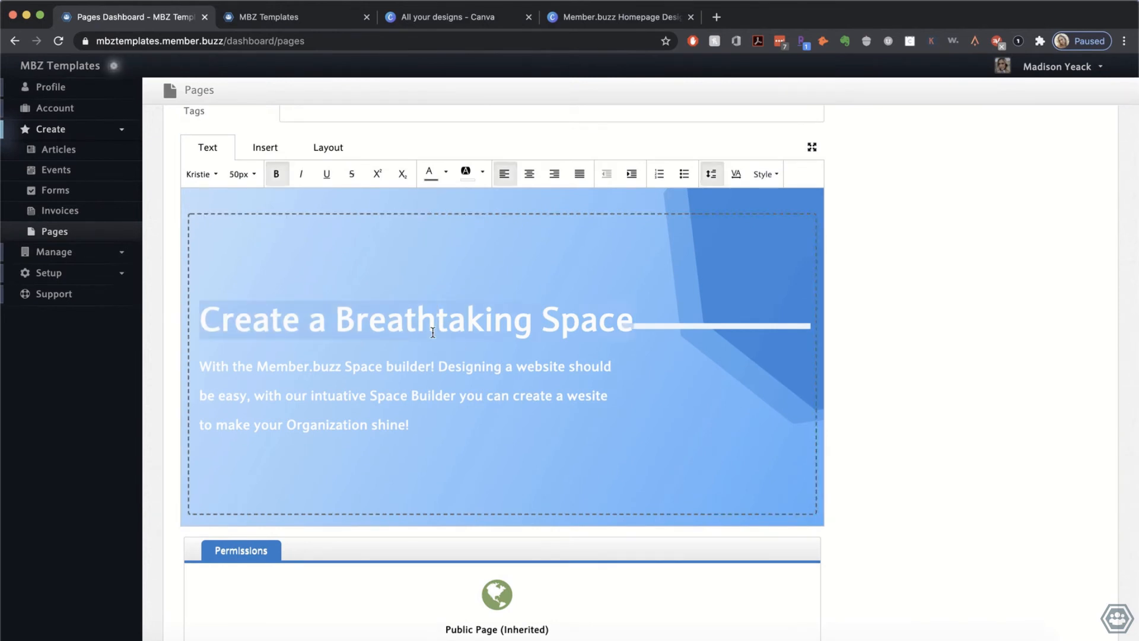
click(250, 179)
click(251, 285)
Step: Format the paragraph under the hero heading as 20px text without bold
triple_click(277, 402)
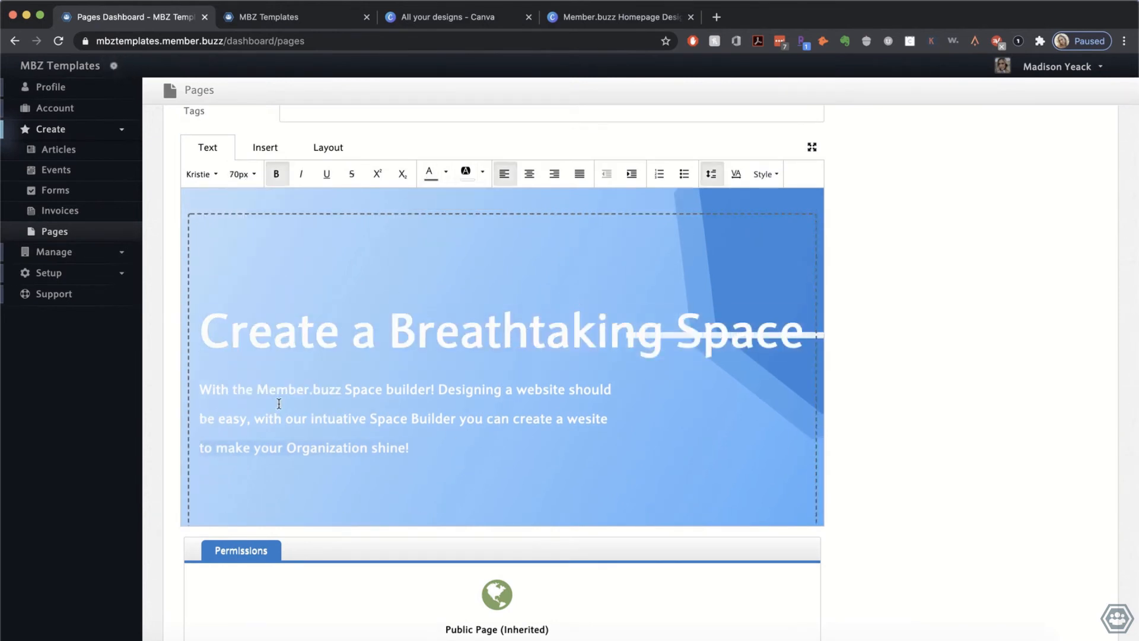
click(279, 178)
click(243, 174)
click(249, 261)
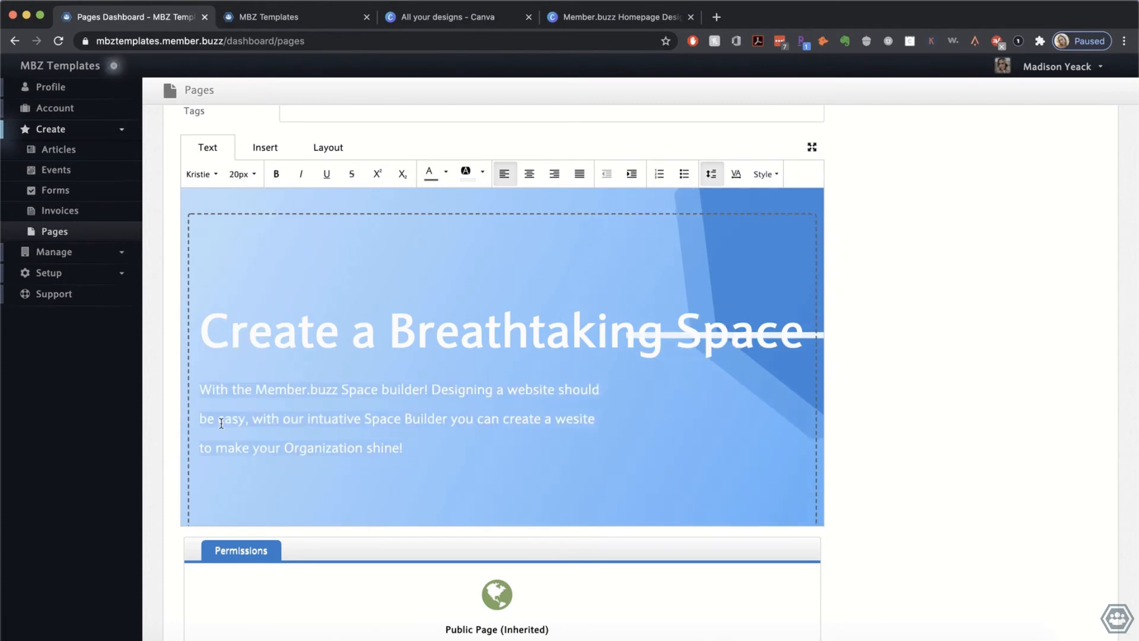
Step: Remove the line breaks inside the hero paragraph so that its three lines form one continuous paragraph
click(200, 419)
key(BackSpace)
click(200, 440)
key(BackSpace)
Step: Add a blank line below the hero paragraph and another above the "Create a Breathtaking Space" heading
scroll(518, 411, down, 1)
click(505, 401)
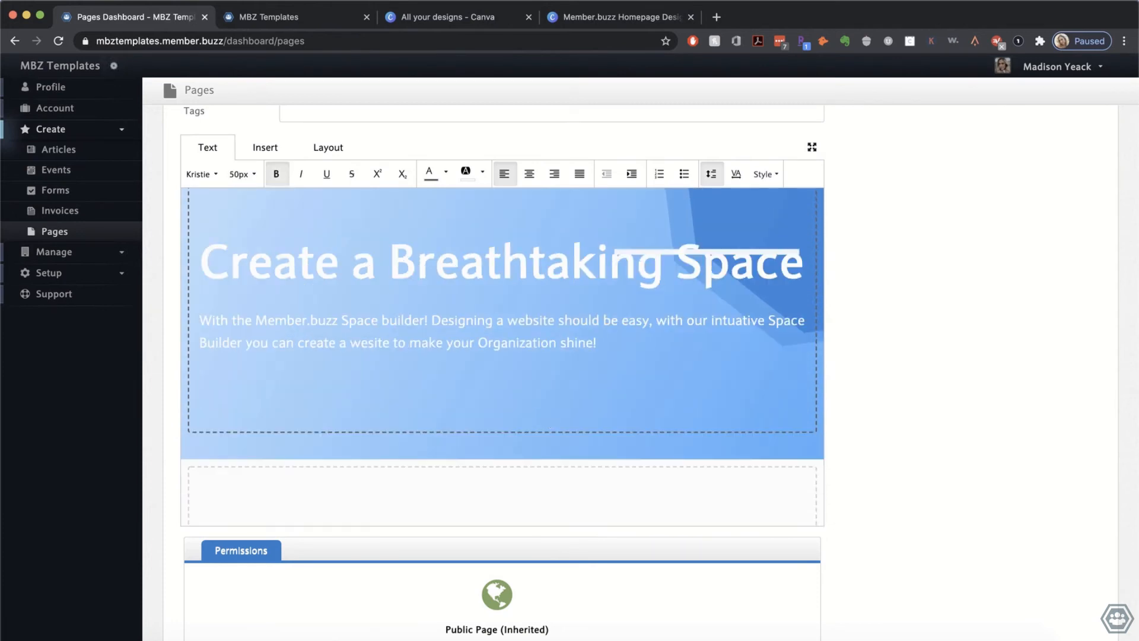
key(Return)
scroll(417, 355, up, 1)
click(410, 261)
key(Return)
scroll(409, 356, down, 1)
scroll(148, 578, down, 4)
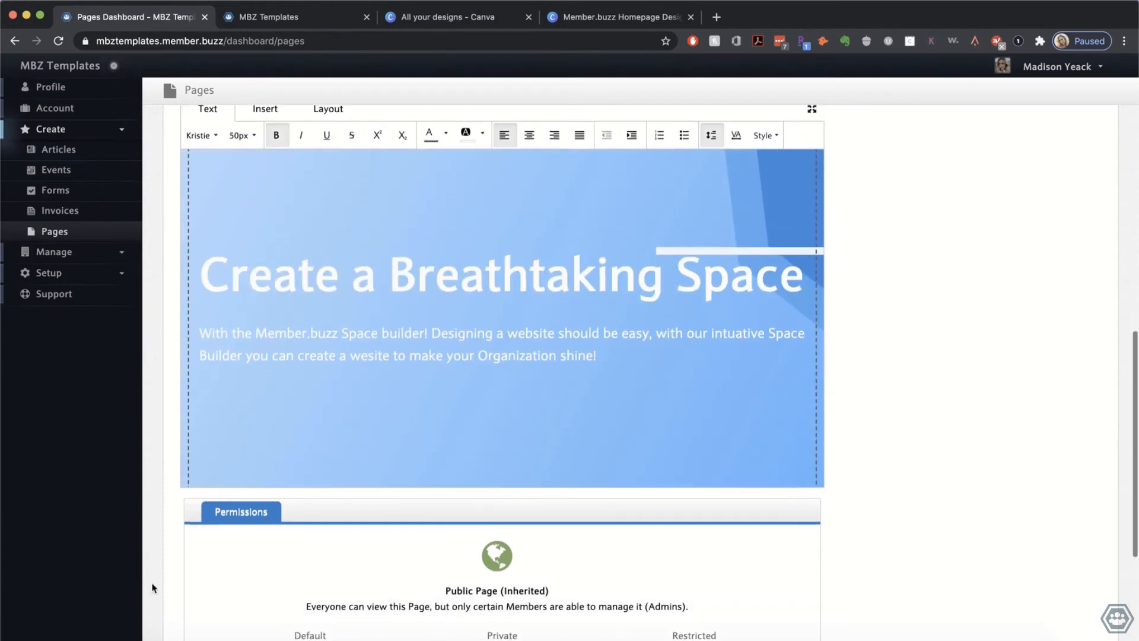
Step: Save the Homepage and refresh the live MBZ Templates site
scroll(203, 579, down, 4)
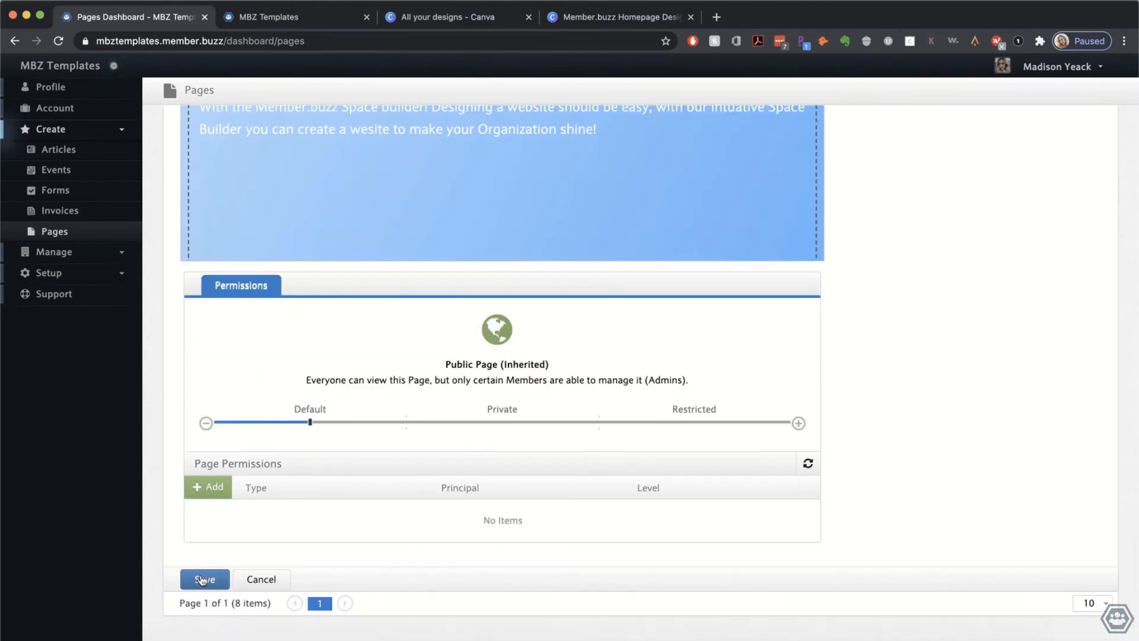
click(205, 579)
click(264, 16)
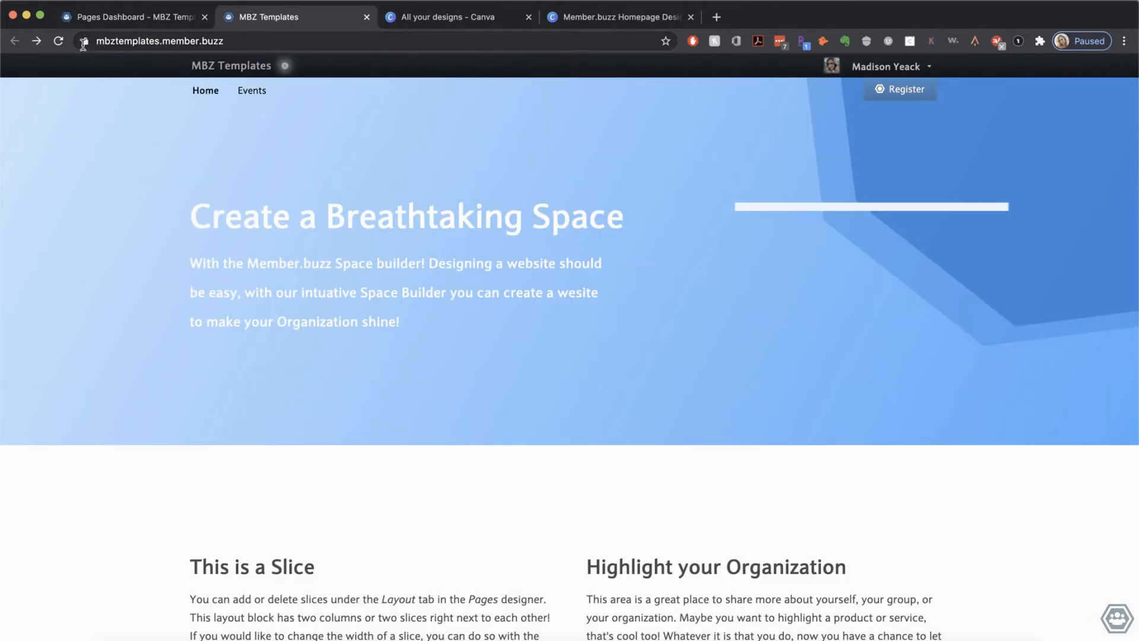
click(59, 41)
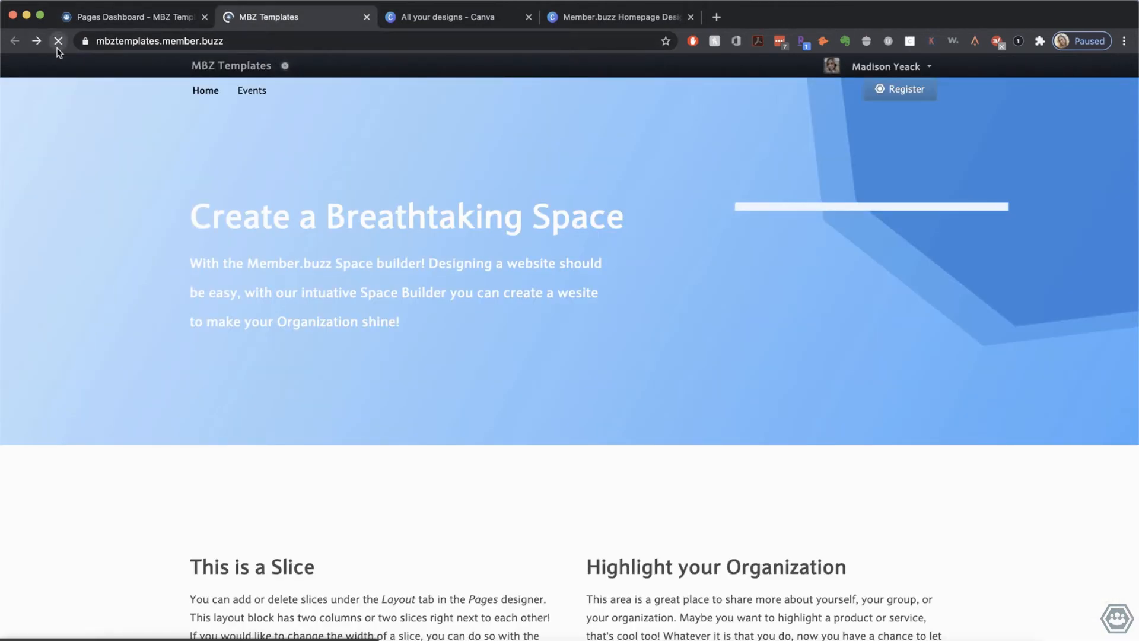
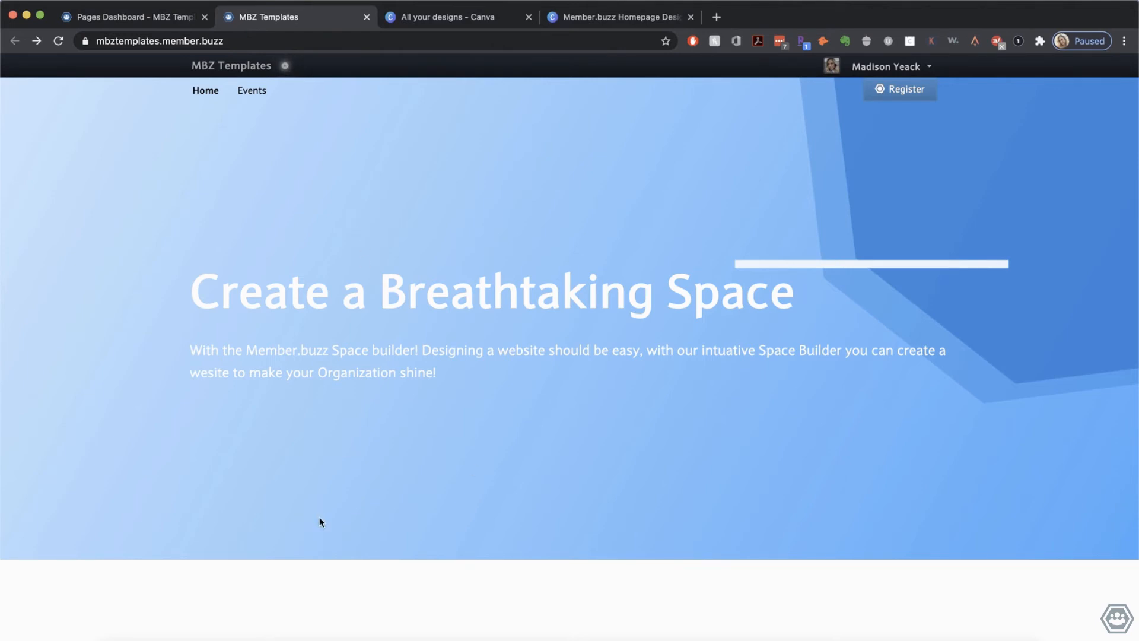
Step: Review the live home page from the hero banner down to the footer and return to the banner
scroll(318, 521, down, 5)
scroll(531, 229, up, 5)
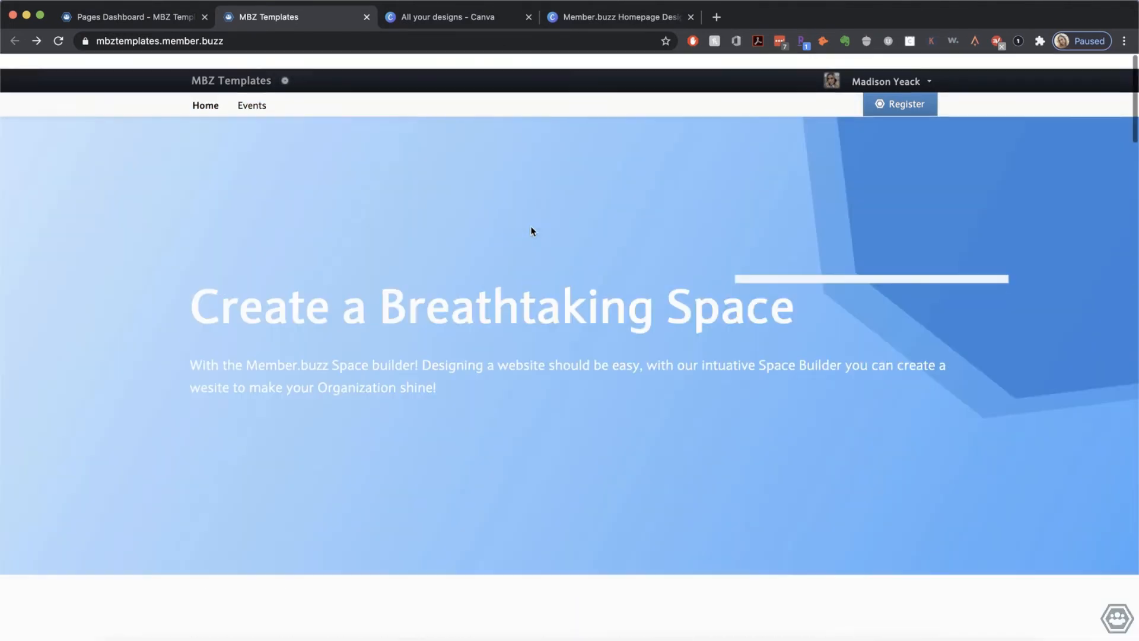
scroll(695, 460, down, 4)
scroll(473, 528, down, 5)
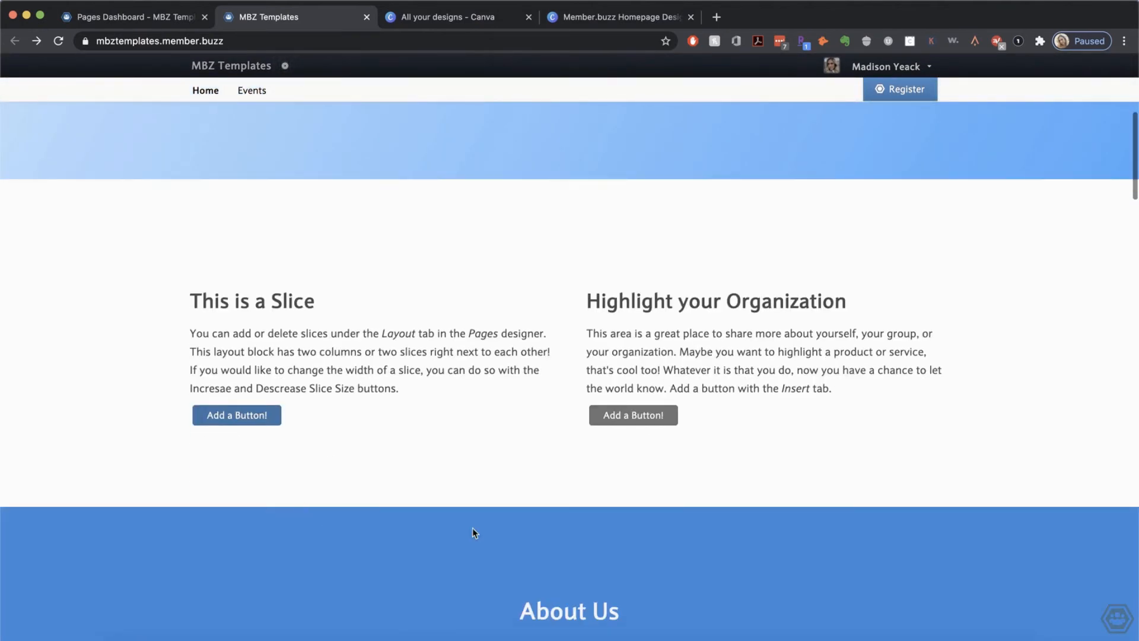
scroll(533, 488, up, 2)
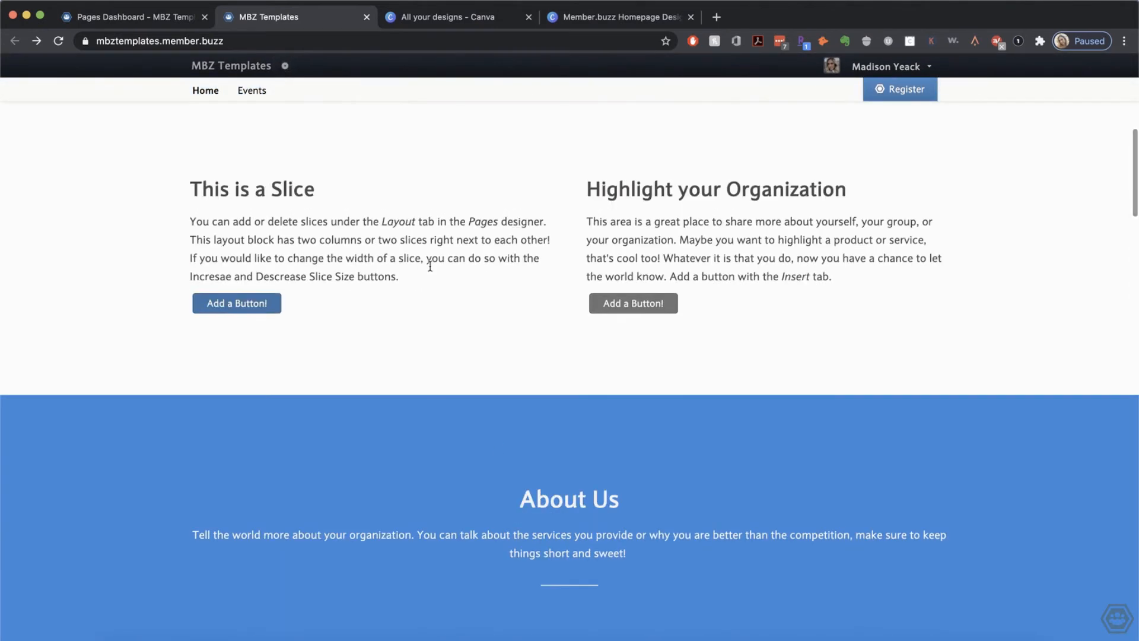
scroll(479, 297, down, 10)
scroll(479, 295, down, 15)
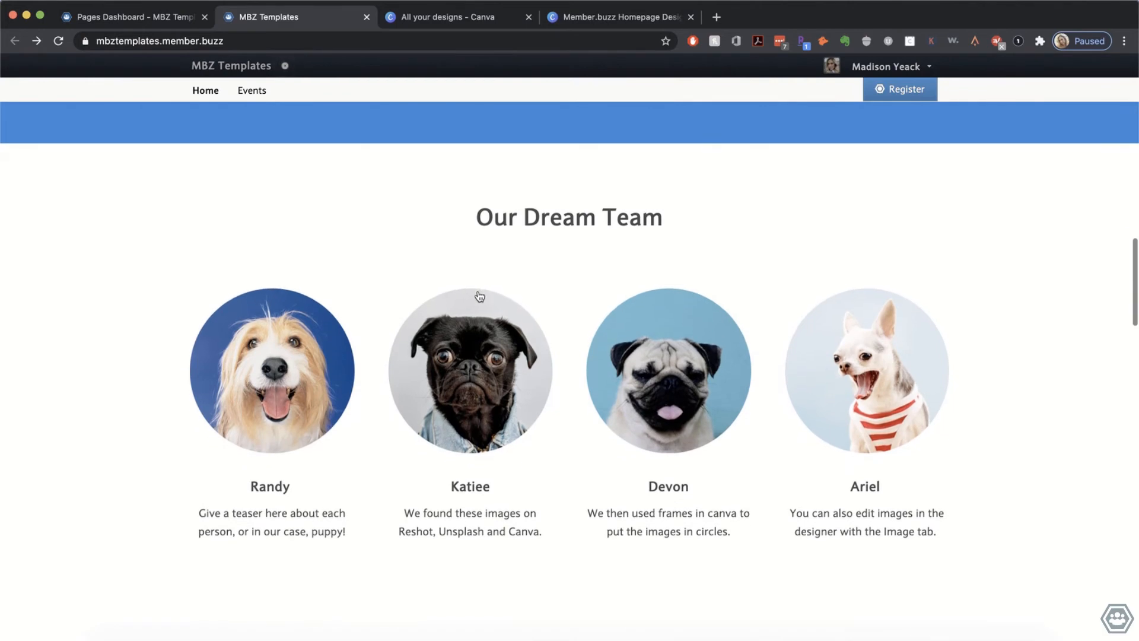
scroll(480, 295, down, 8)
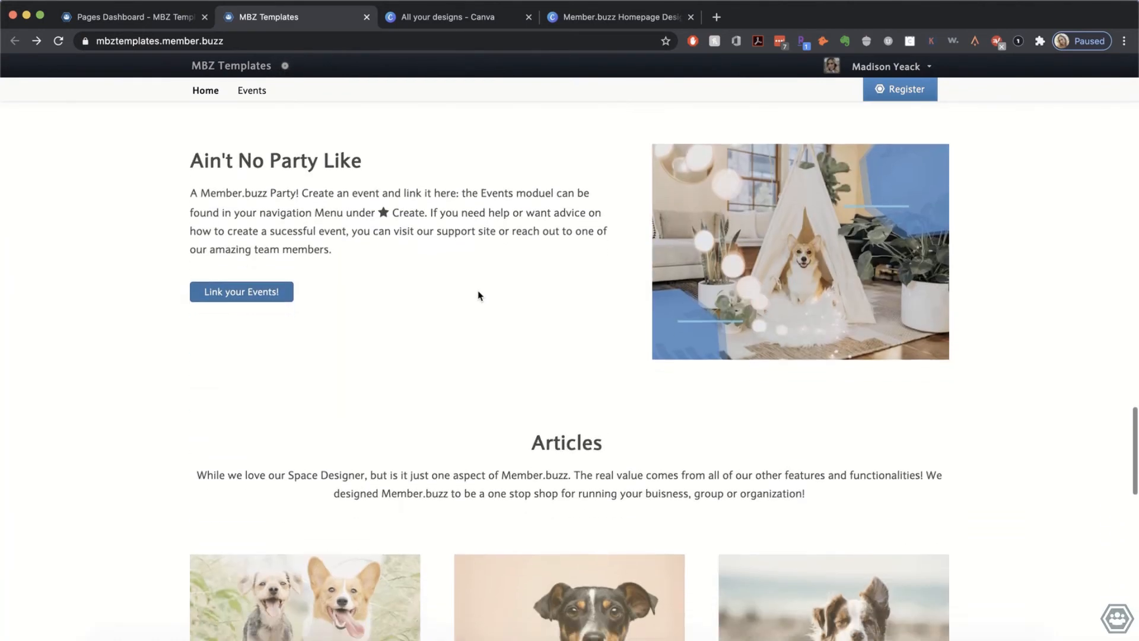
scroll(480, 296, down, 10)
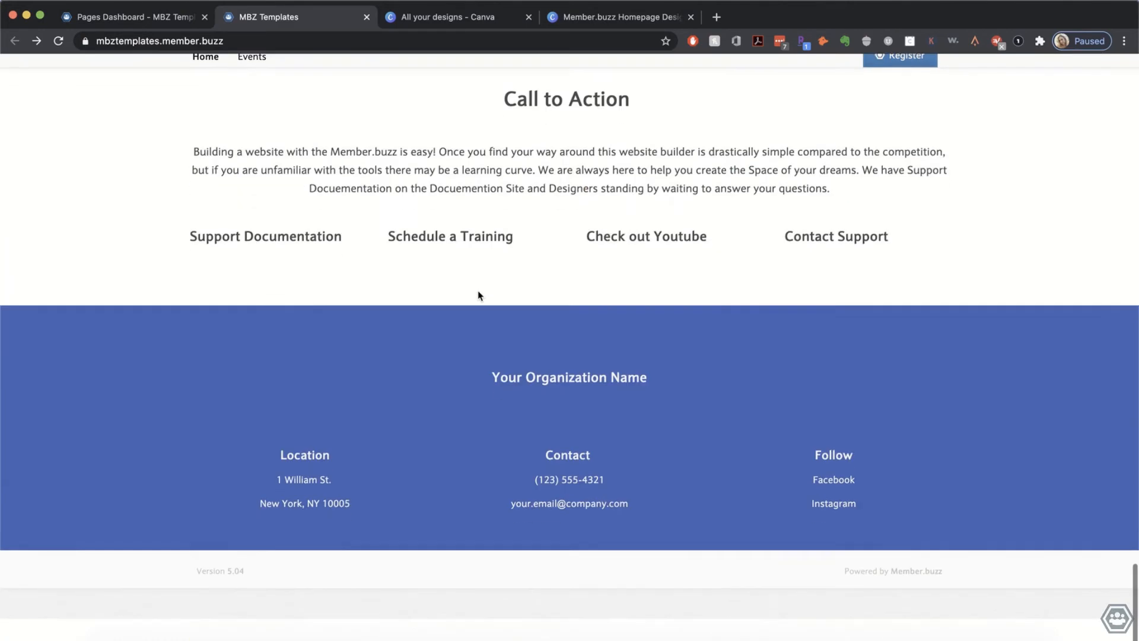
scroll(478, 295, up, 20)
scroll(478, 295, up, 10)
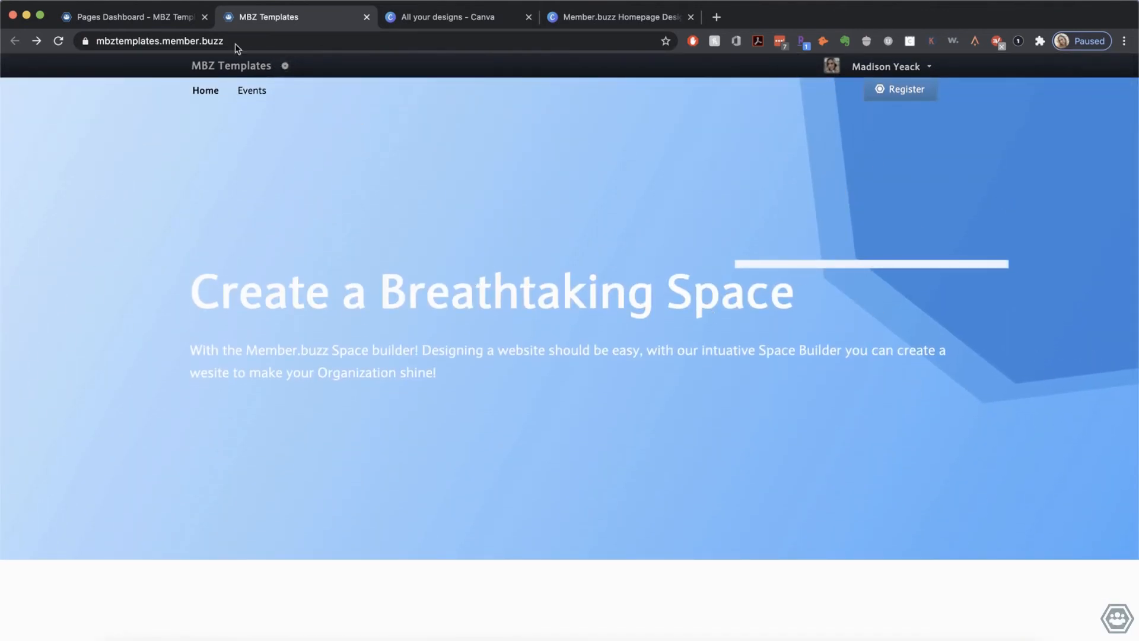
Step: Reopen the Homepage for editing and change the hero banner's background to a solid light blue
click(145, 21)
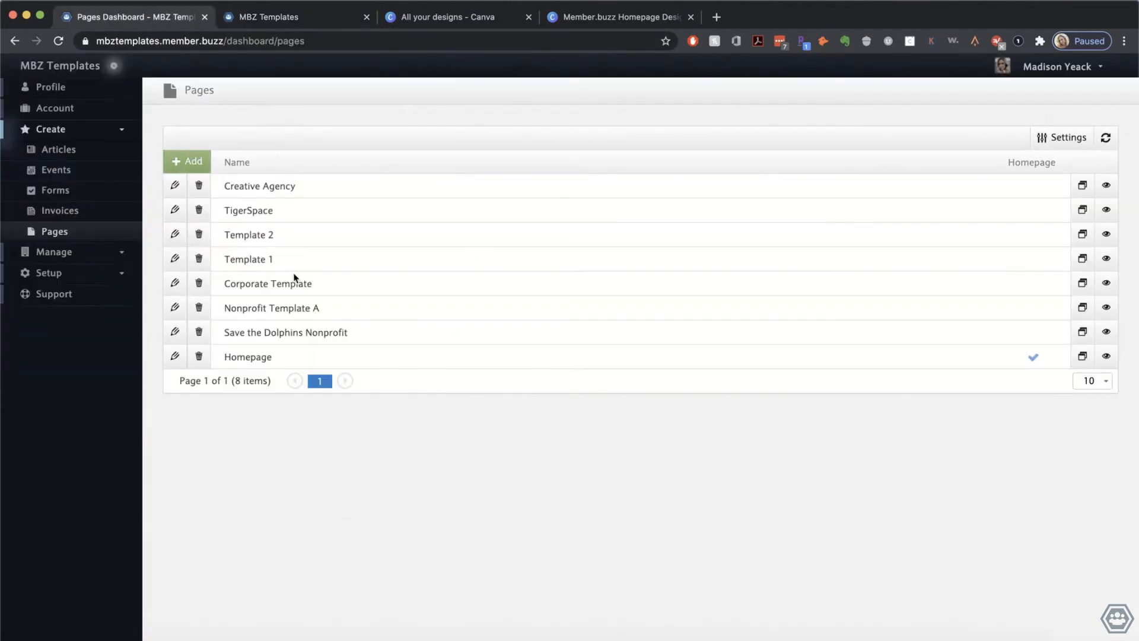
click(175, 357)
click(533, 319)
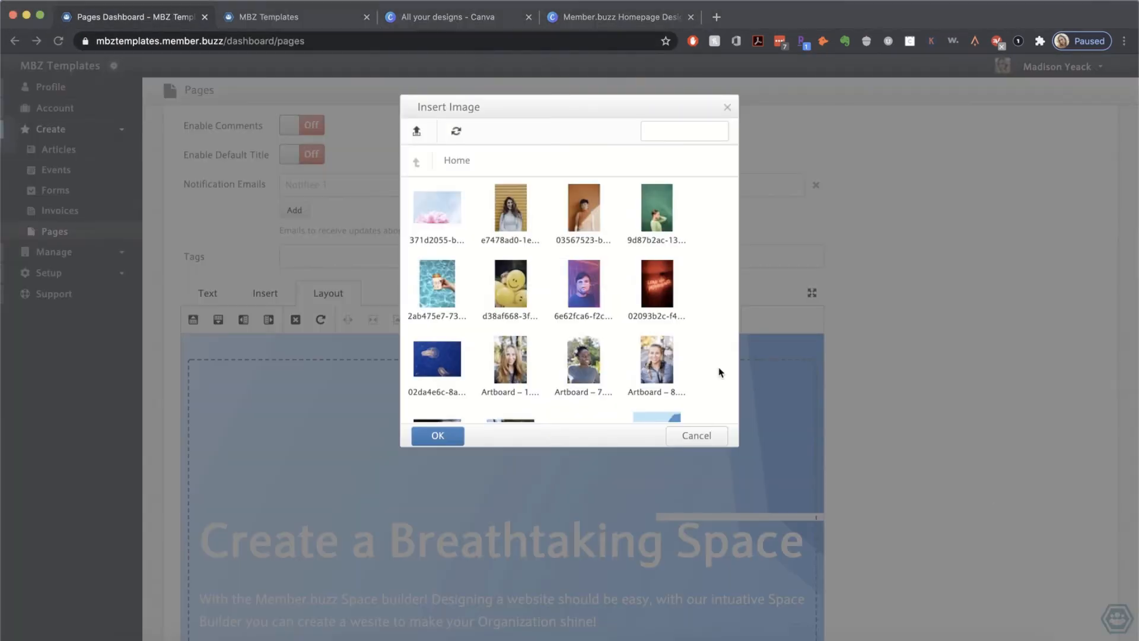
scroll(653, 356, down, 5)
click(696, 435)
scroll(450, 416, down, 5)
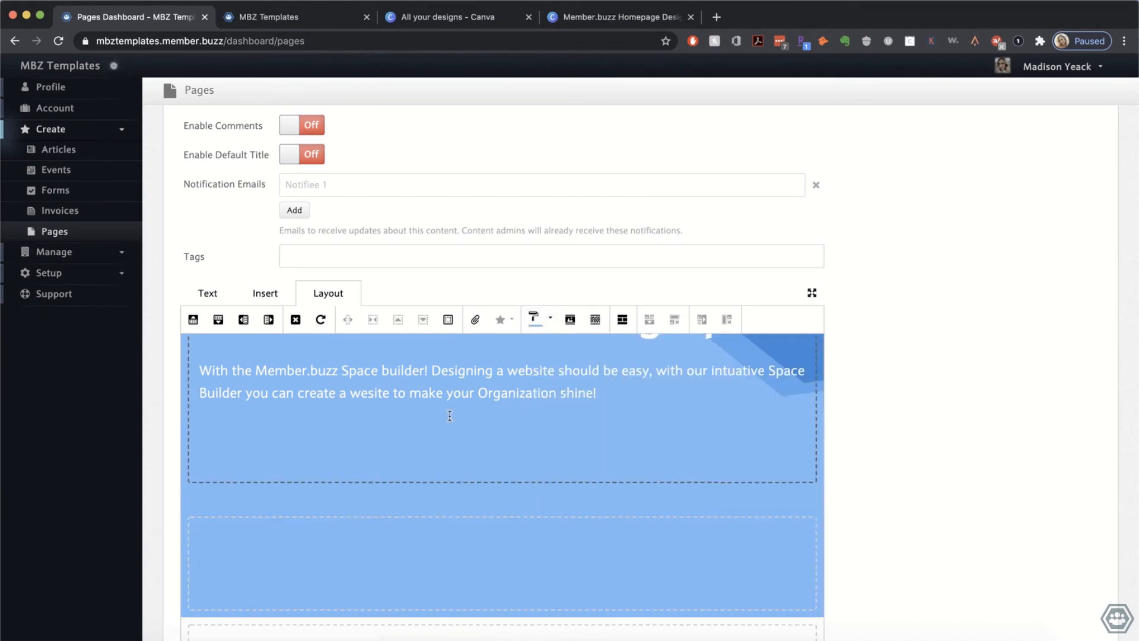
Step: Center the hero heading and the paragraph beneath it
scroll(450, 416, up, 2)
click(208, 293)
drag(597, 469, 200, 385)
click(526, 319)
Step: Save the Homepage and reload the live site to show the centered hero banner
scroll(416, 475, down, 2)
scroll(153, 523, down, 10)
click(269, 18)
click(58, 41)
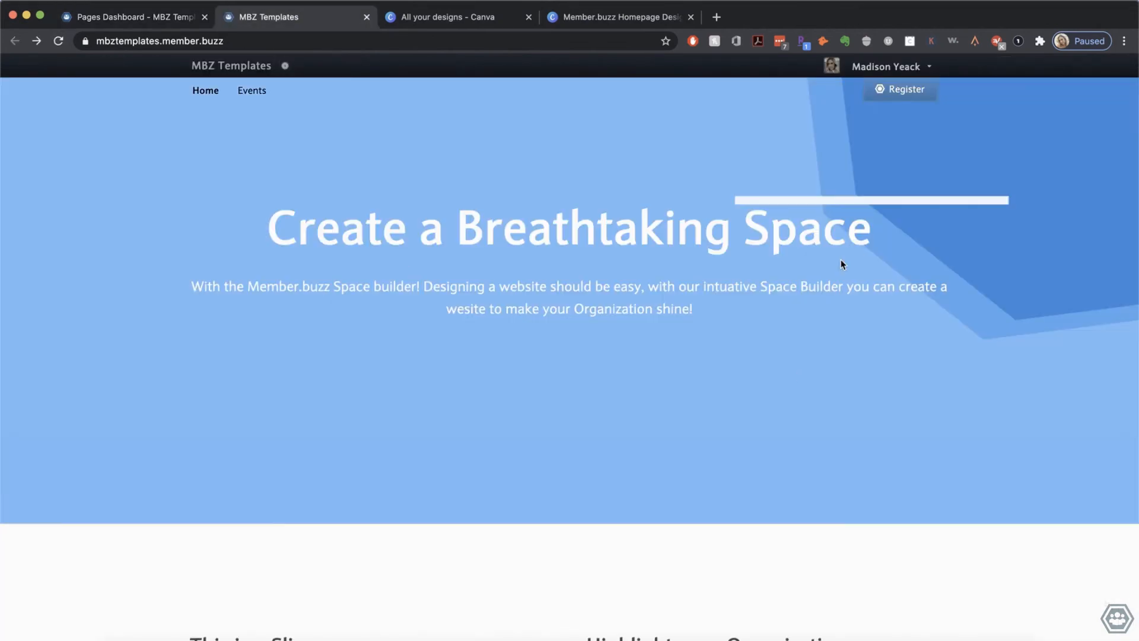
Step: Return to the Pages dashboard and open the Homepage for editing again
click(135, 17)
click(175, 357)
click(269, 18)
click(135, 17)
Step: Add an empty slice on each side of the hero text and size both down to narrow side margins
click(528, 549)
click(328, 412)
click(268, 439)
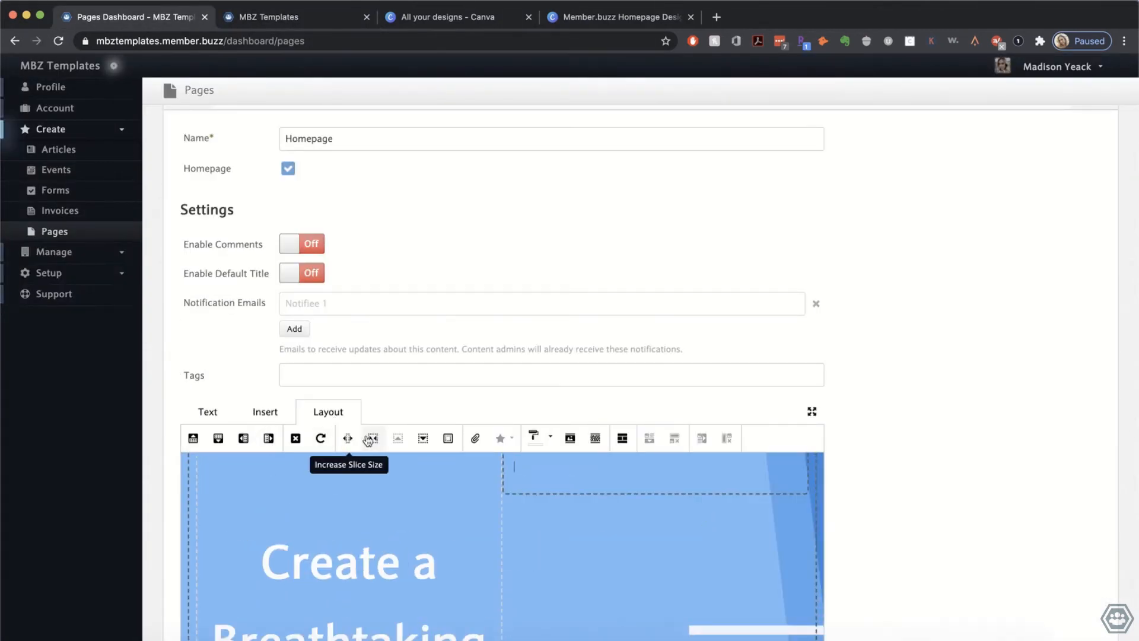
click(368, 439)
scroll(475, 534, down, 2)
click(244, 439)
click(371, 440)
Step: Set the font size of the hero paragraph to 30px
drag(523, 557, 261, 514)
click(208, 412)
click(242, 439)
click(241, 570)
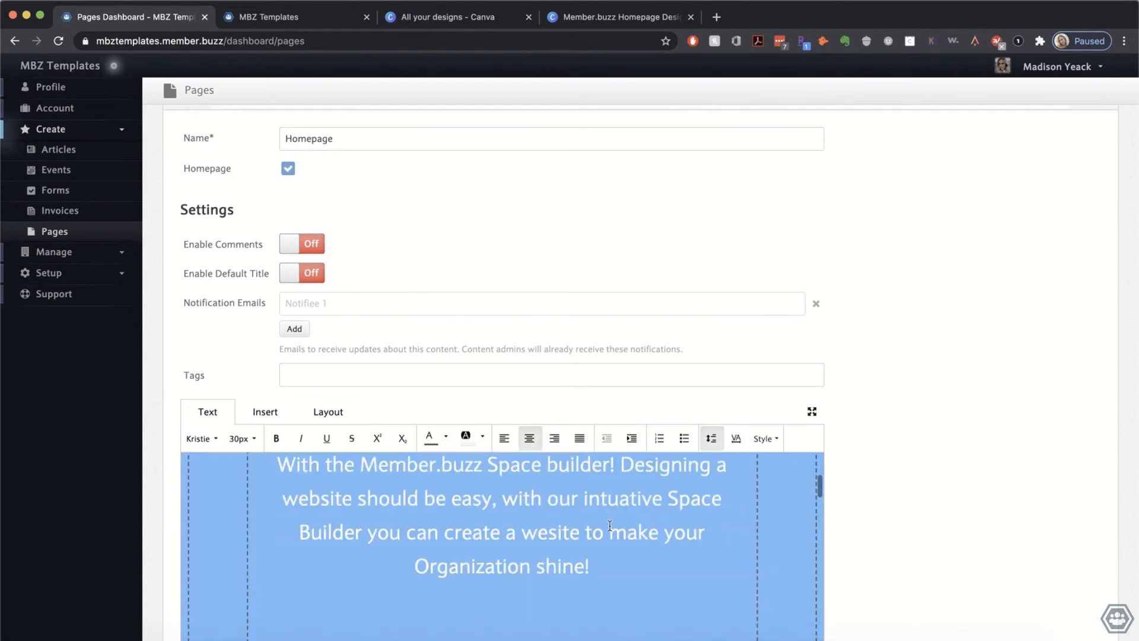
Step: Replace the exclamation mark after "Space builder" in the hero paragraph with a period, save the Homepage and refresh the live site
scroll(610, 526, down, 4)
click(610, 541)
scroll(152, 522, down, 8)
click(268, 17)
click(58, 41)
Step: Open the Homepage for editing once more and go to the hero banner
click(135, 17)
click(175, 357)
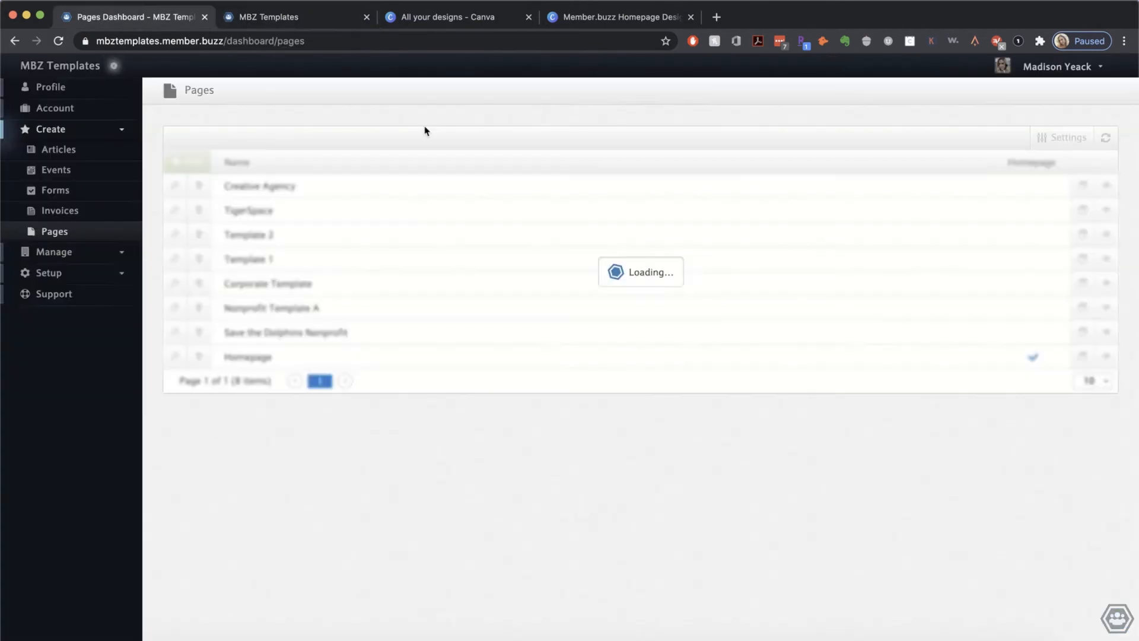
click(269, 17)
click(135, 17)
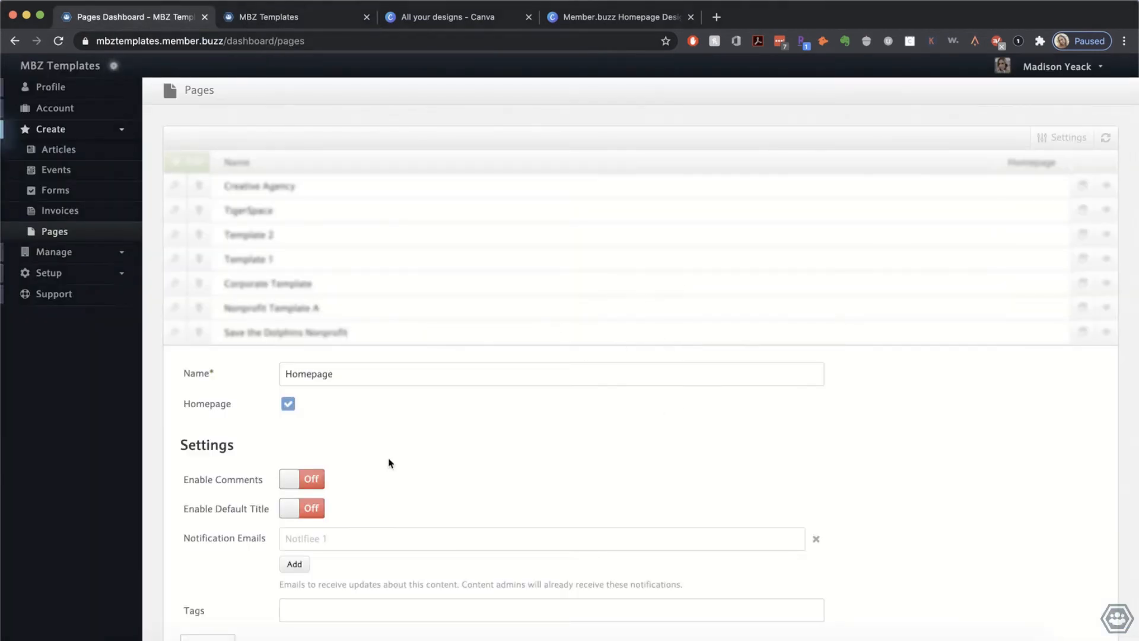
scroll(390, 462, down, 10)
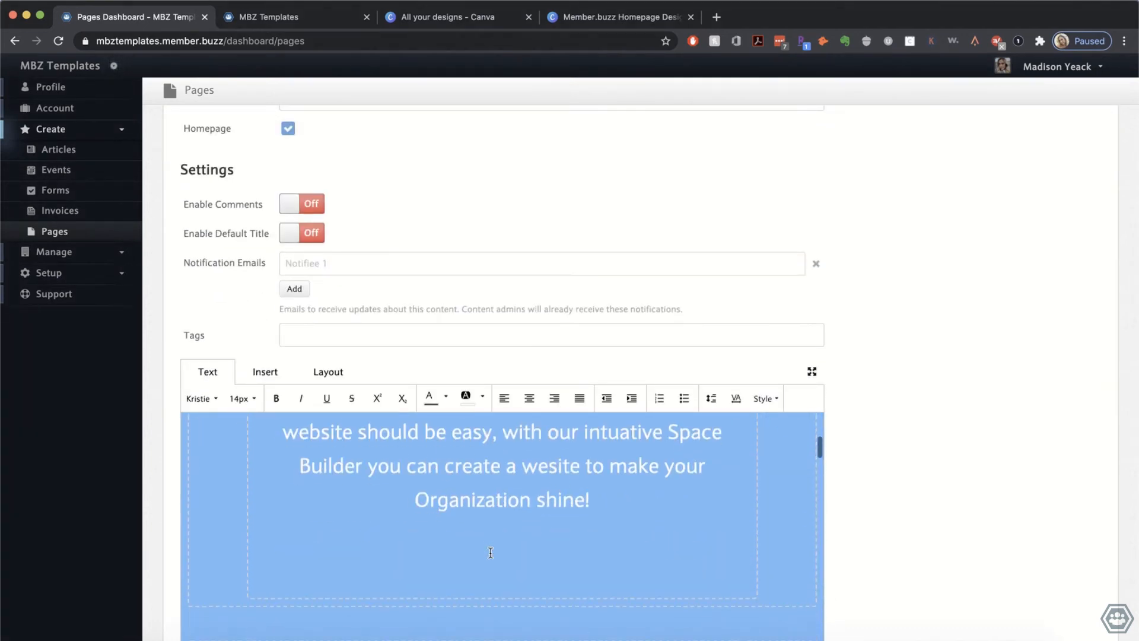
Step: Insert one more blank line above the hero heading and save the Homepage
click(448, 569)
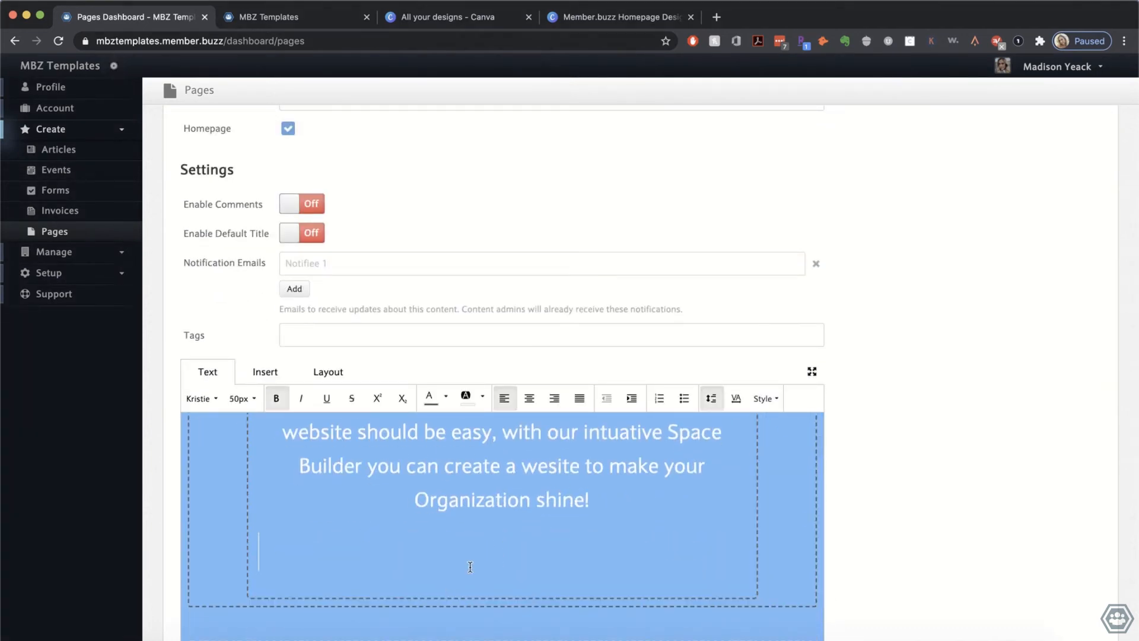
scroll(288, 477, up, 5)
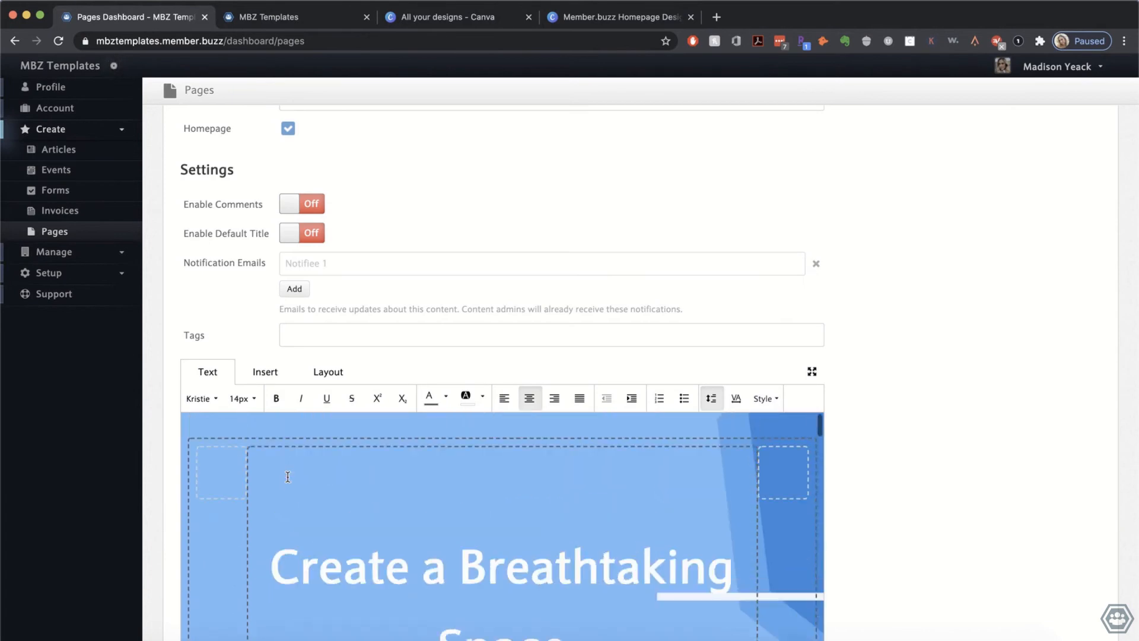
click(350, 483)
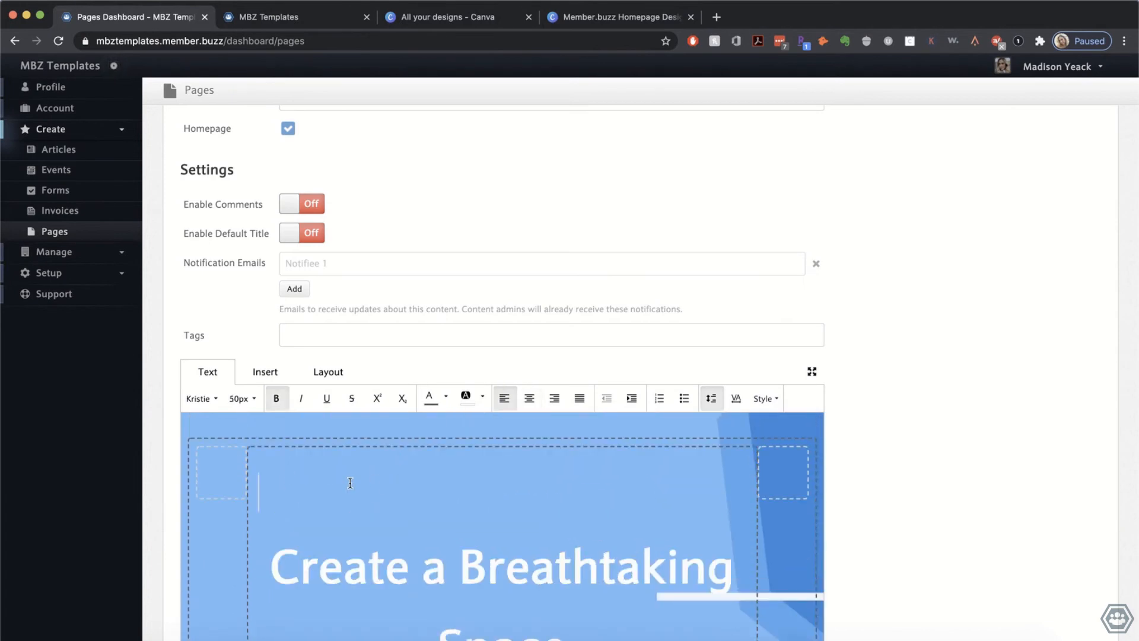
key(Return)
scroll(160, 510, down, 8)
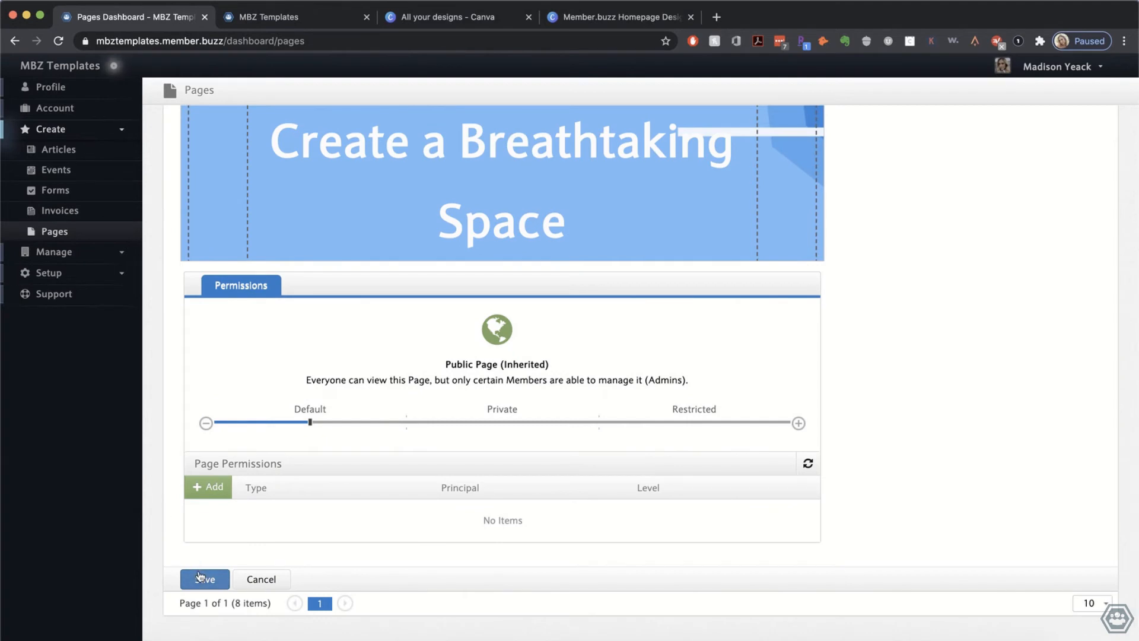
click(201, 576)
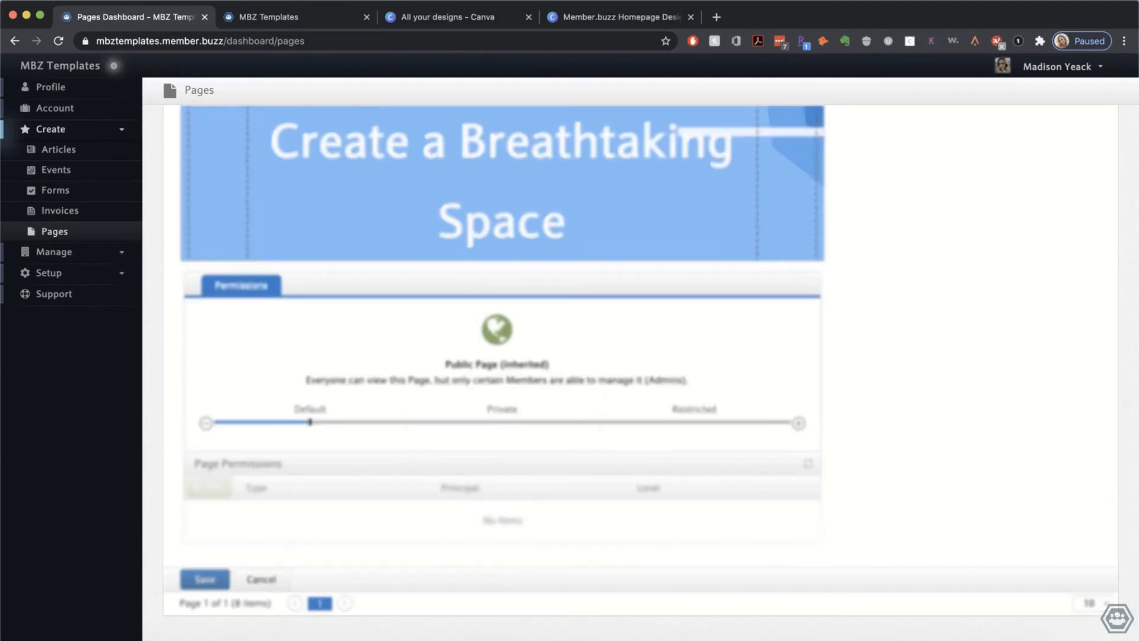
Step: Refresh the live site and check the vertical position of the hero text
click(276, 26)
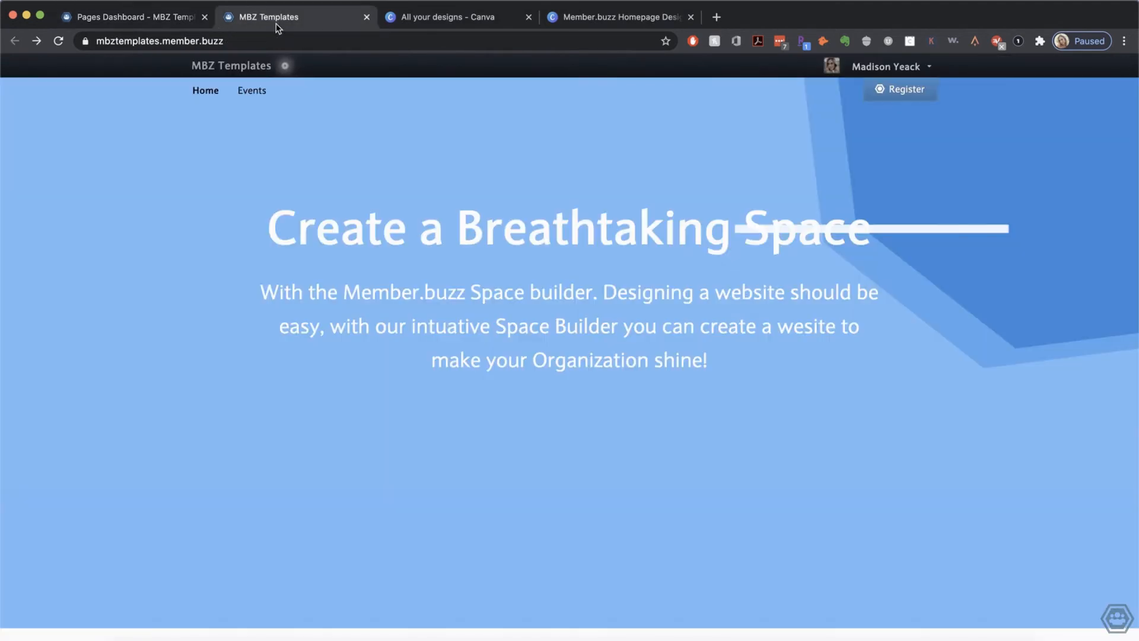
click(58, 42)
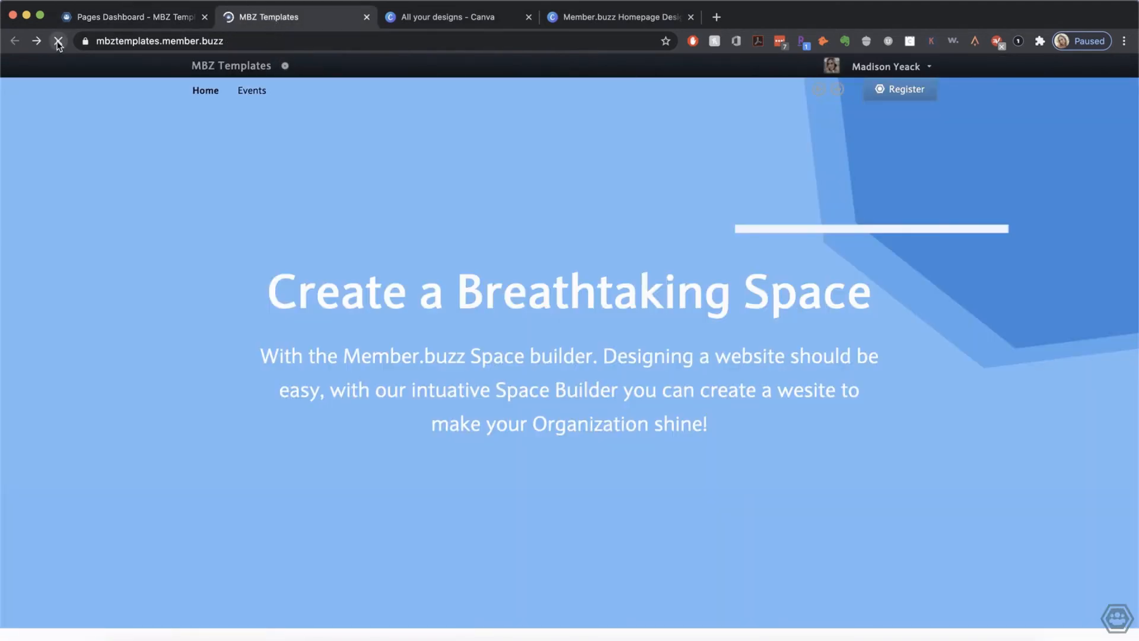
scroll(151, 265, down, 3)
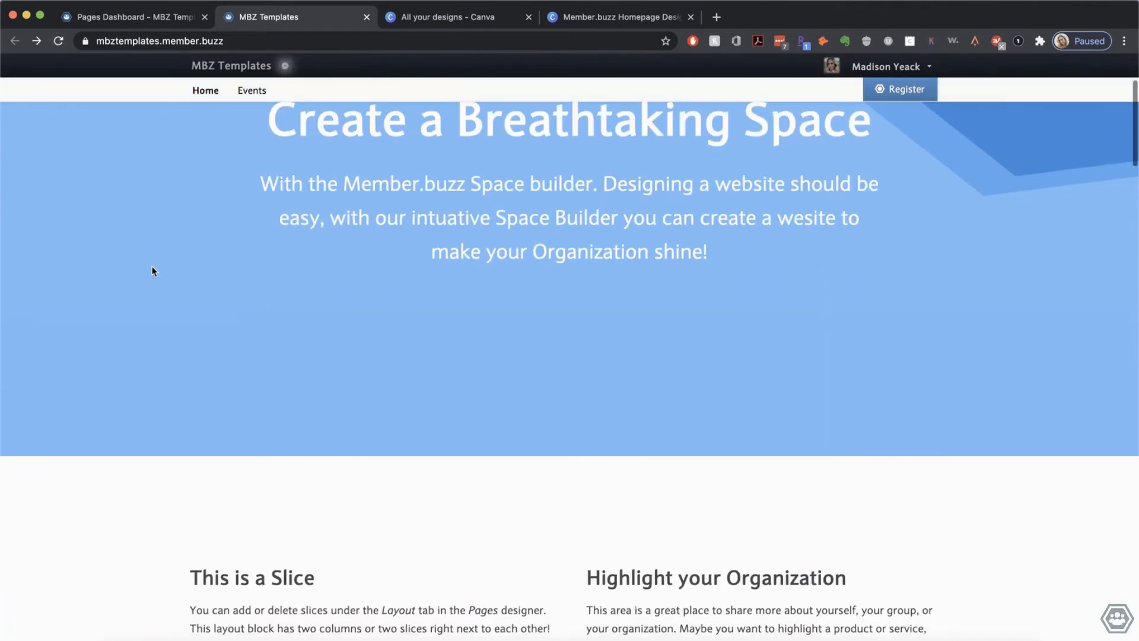
scroll(153, 268, up, 3)
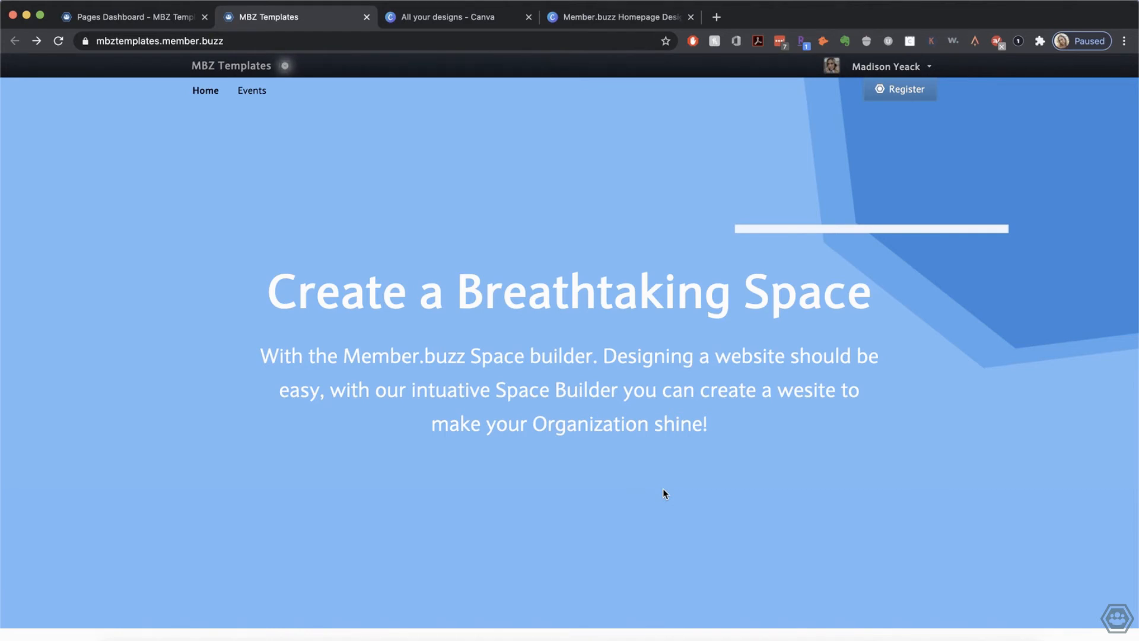
Step: Narrow the browser window to mobile width to check how the hero section reflows, and restore the full width
drag(2, 284, 269, 300)
click(11, 11)
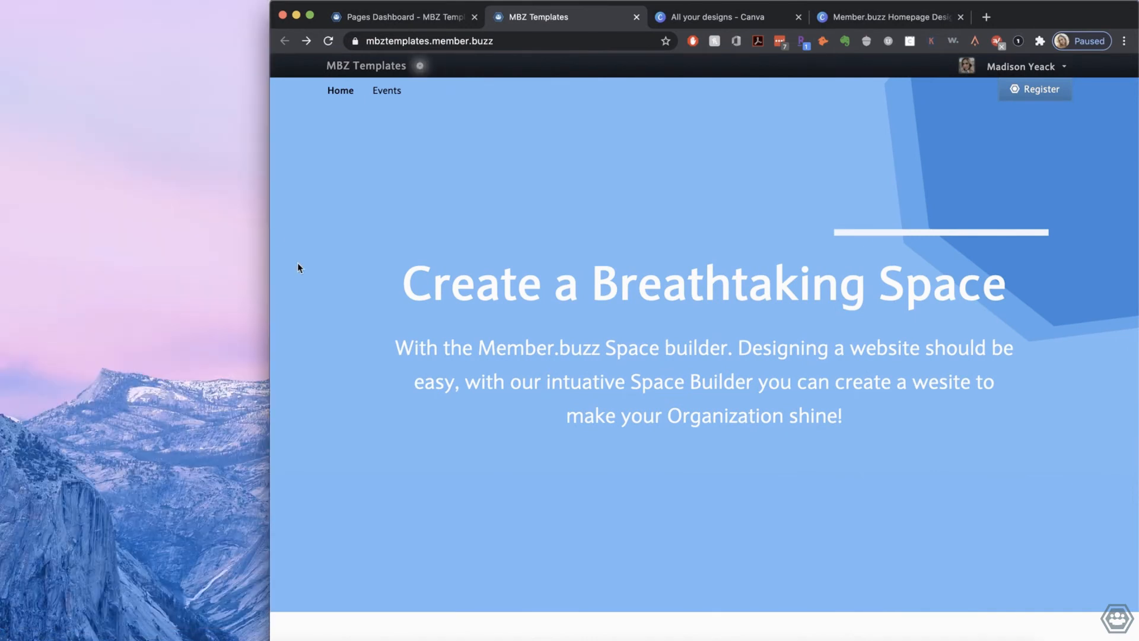
drag(273, 288, 848, 322)
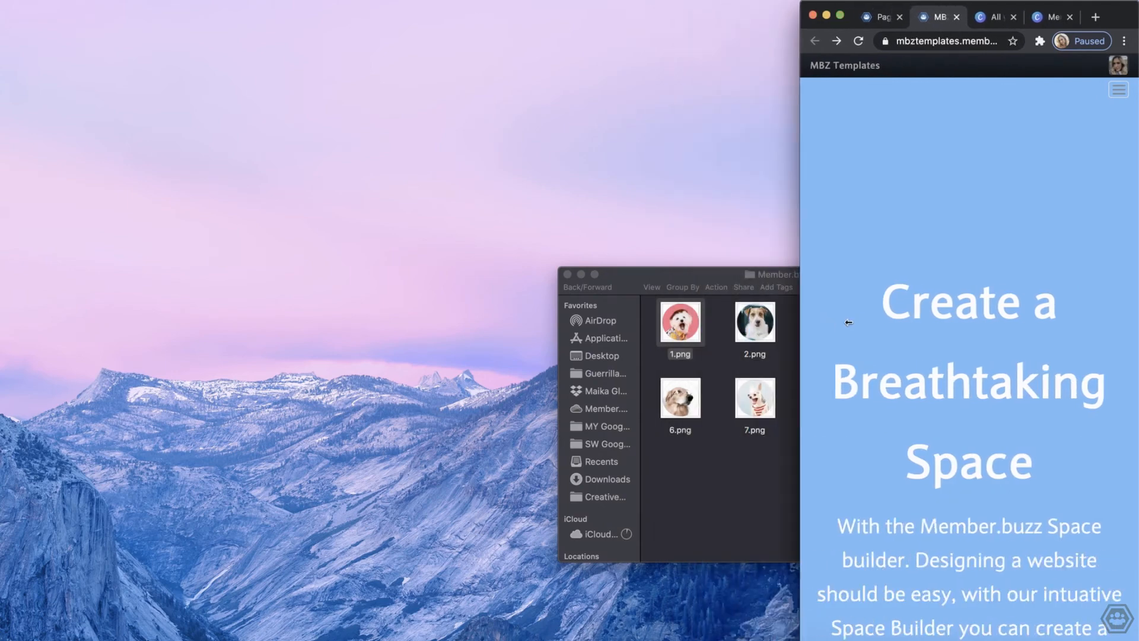
scroll(913, 328, down, 5)
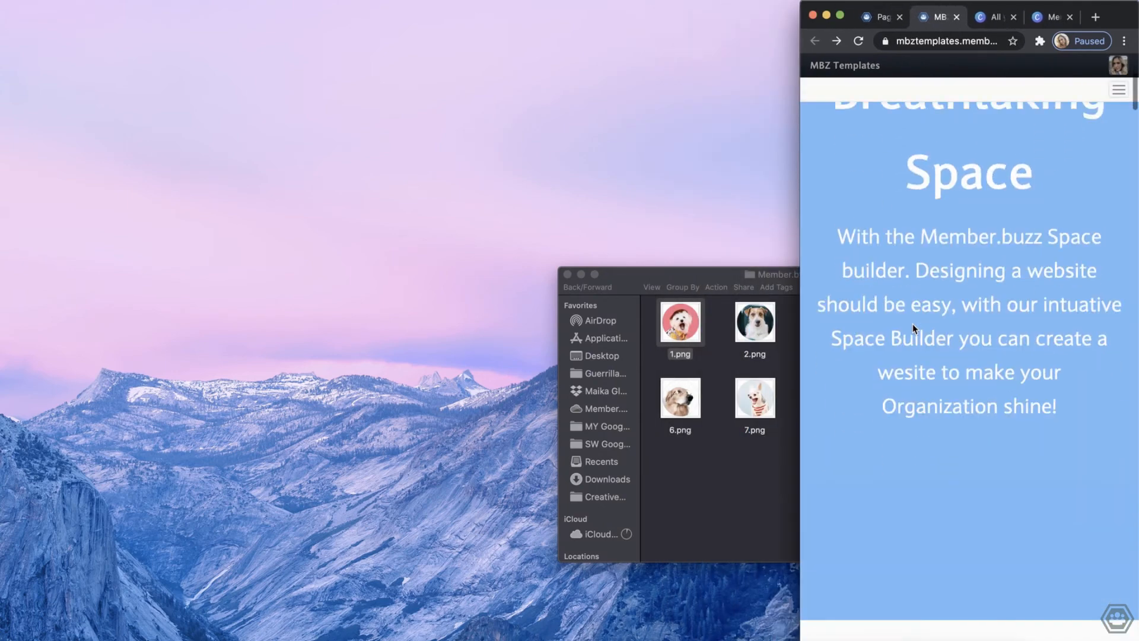
scroll(913, 328, down, 3)
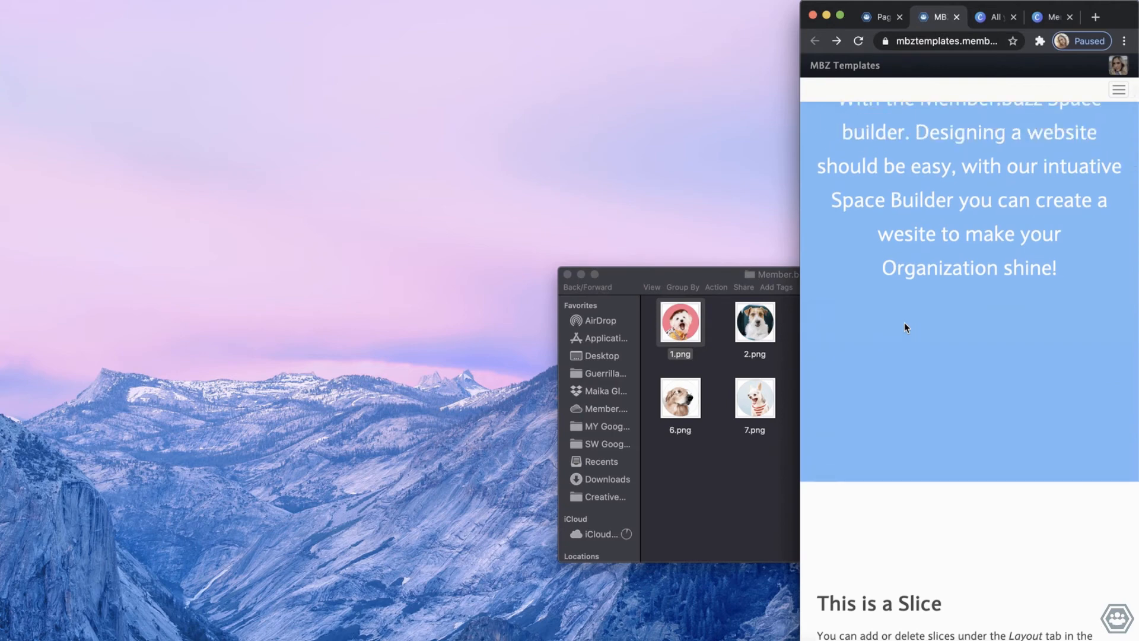
drag(624, 308, 3, 255)
scroll(446, 350, up, 6)
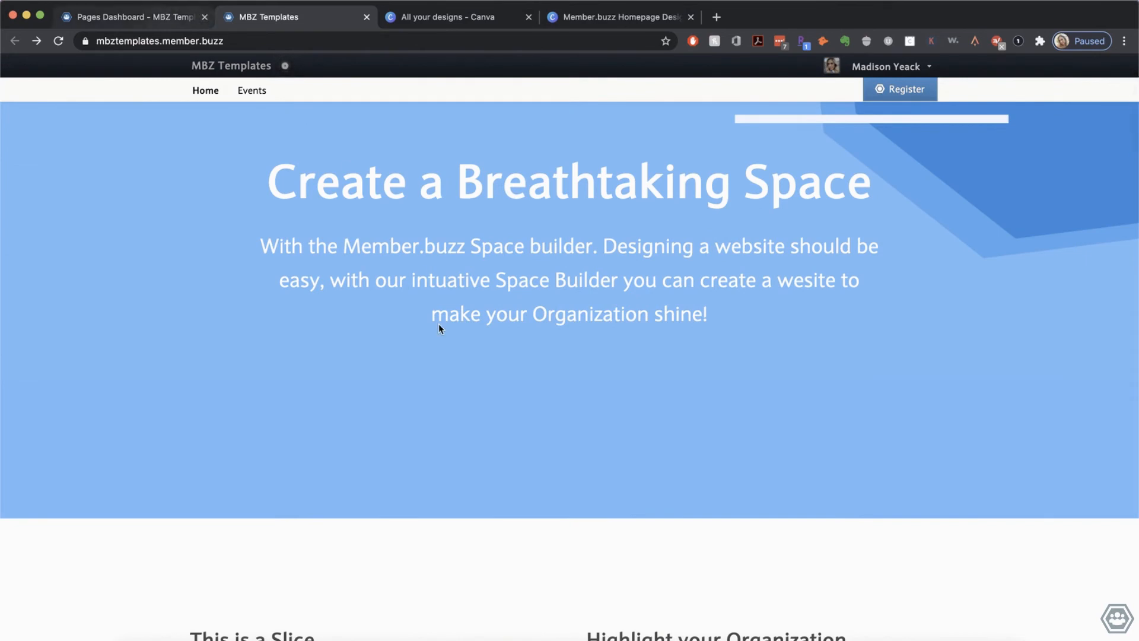
Step: Open the Homepage for editing again and go to the empty slice that ends the hero banner
key(ctrl+shift+Tab)
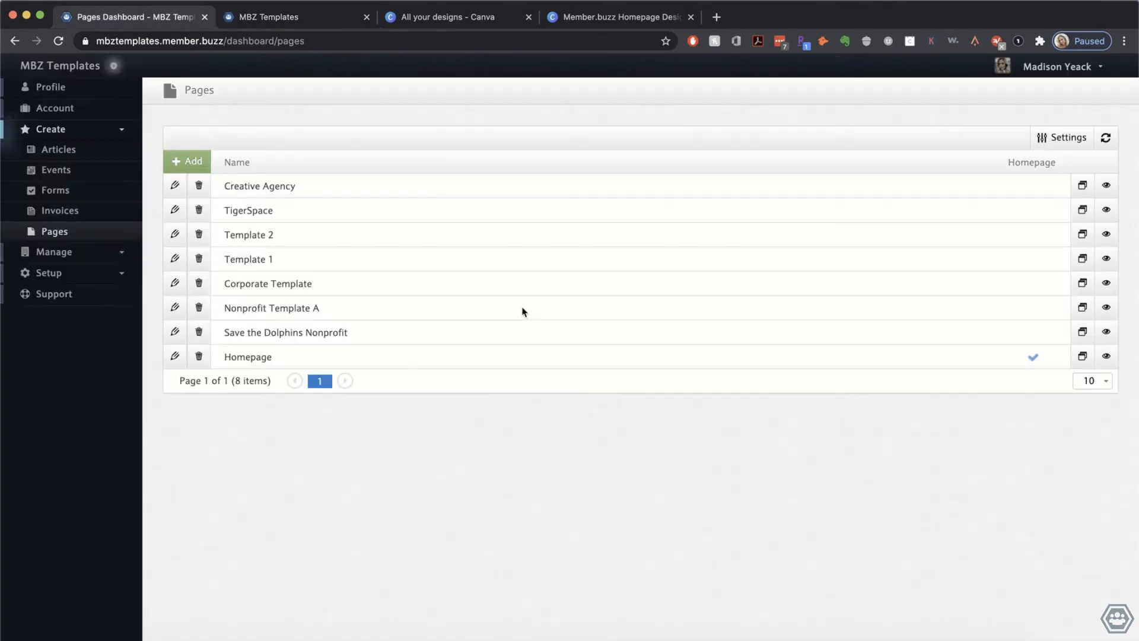
click(173, 354)
scroll(641, 503, down, 10)
scroll(640, 505, up, 3)
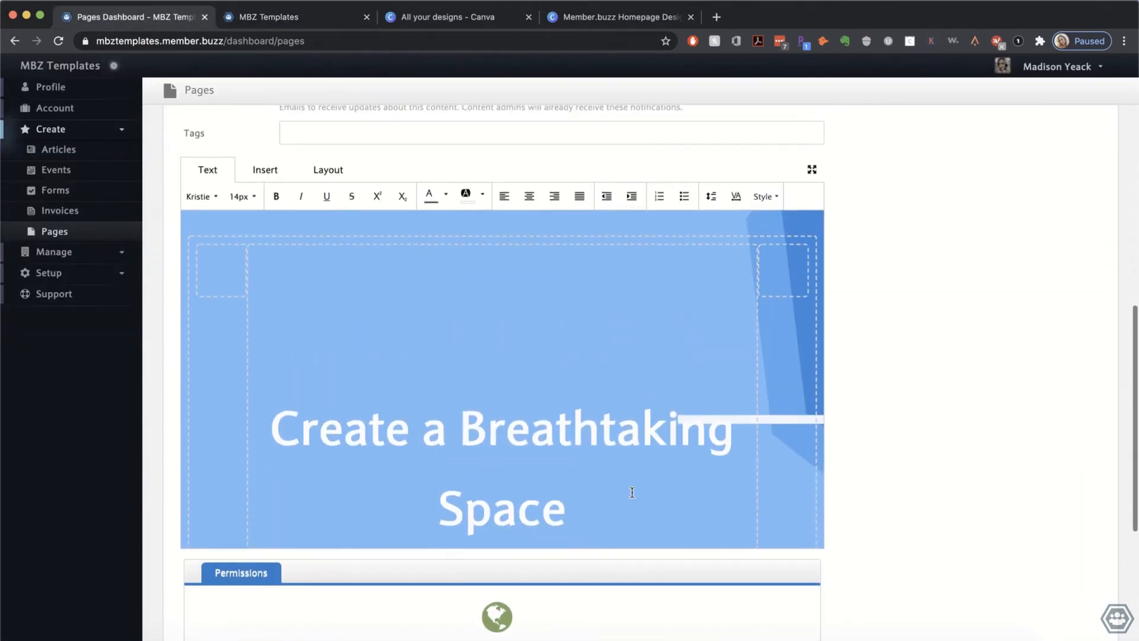
scroll(630, 491, down, 8)
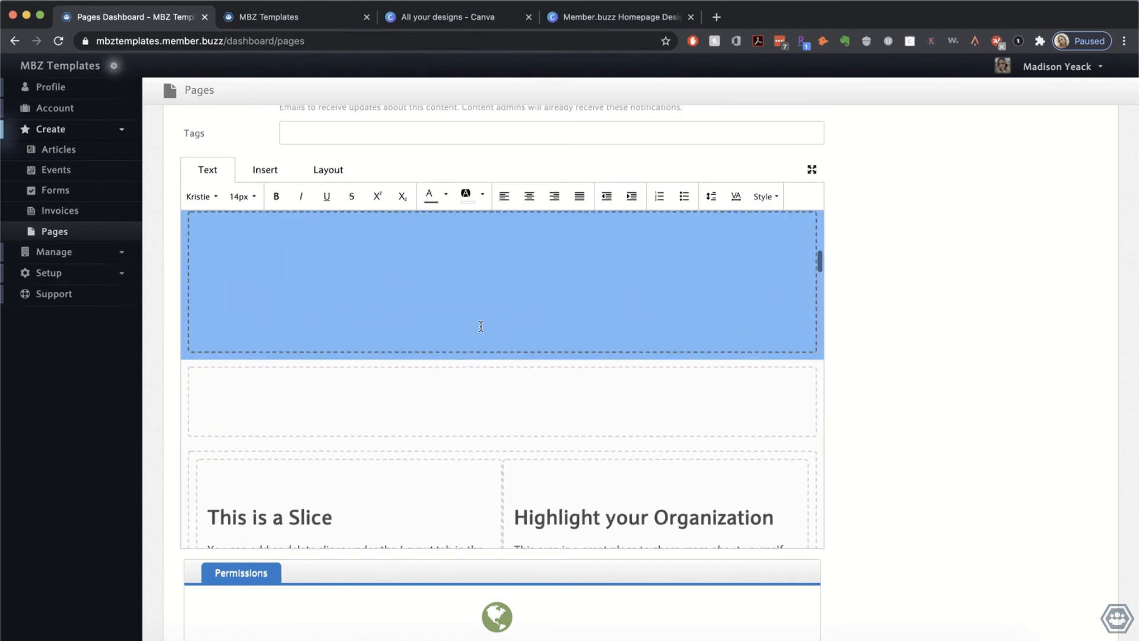
Step: Insert a new slice below the hero's last empty slice and remove its "Insert Content" placeholder text
click(380, 285)
click(328, 170)
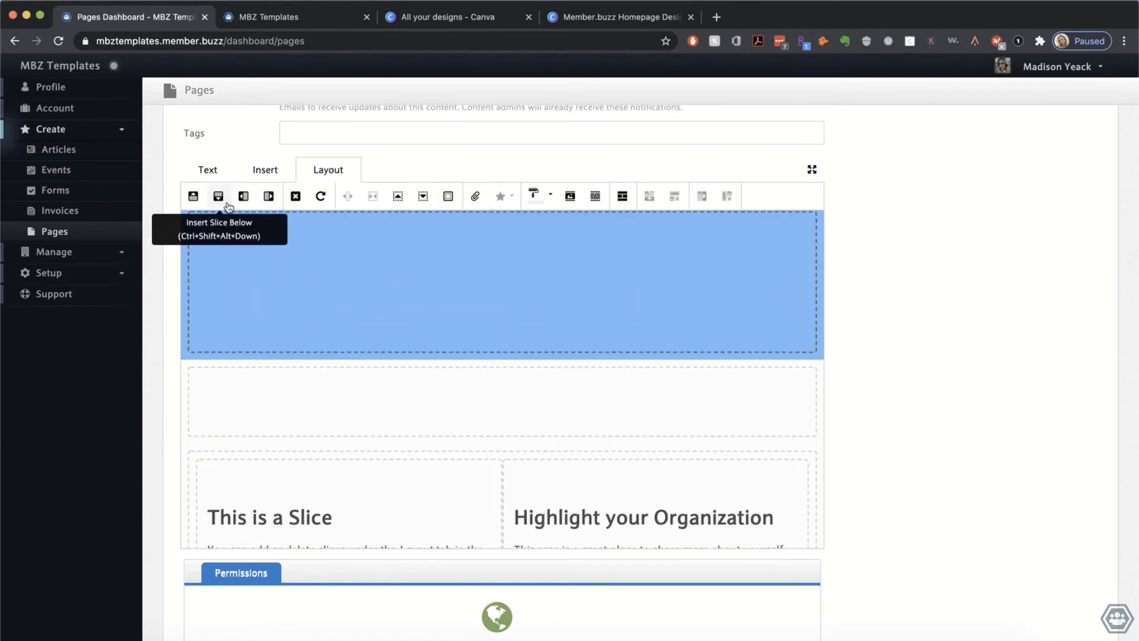
click(218, 196)
scroll(315, 410, down, 3)
scroll(313, 408, down, 5)
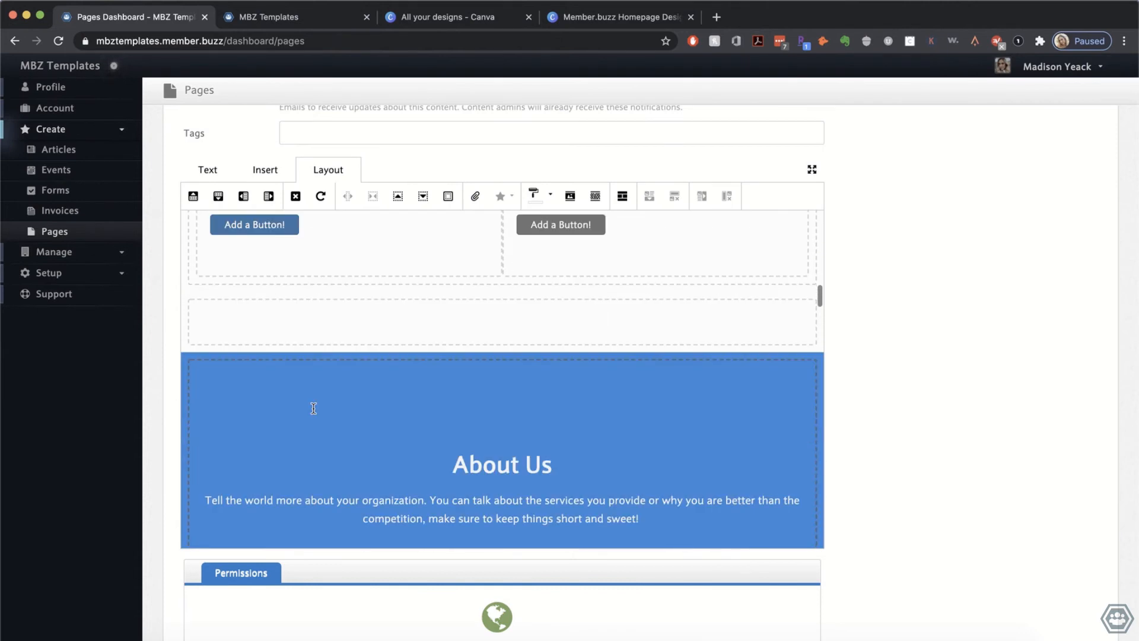
scroll(279, 344, up, 5)
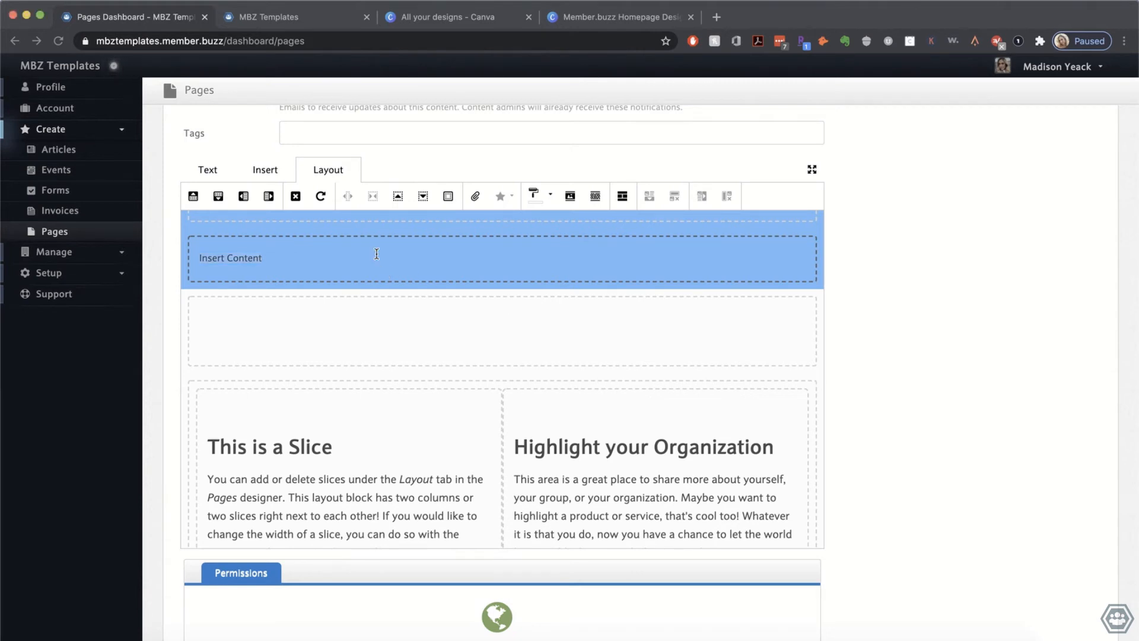
key(BackSpace)
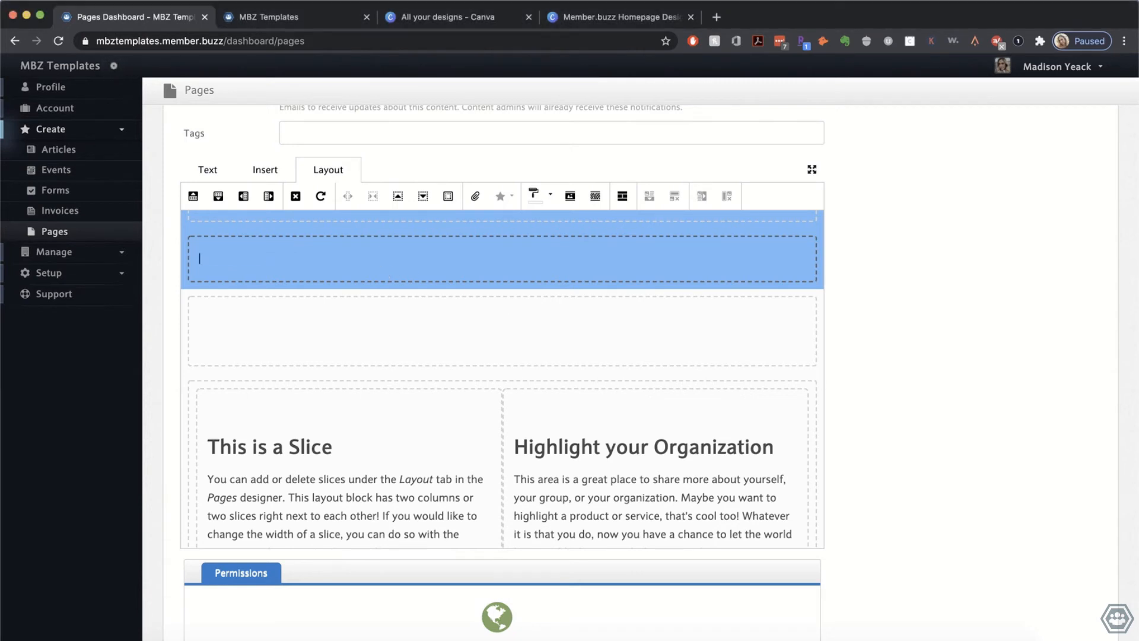
Step: Set the new slice's background color to #1B7DD8 and check it against the hero banner above
click(536, 195)
click(557, 340)
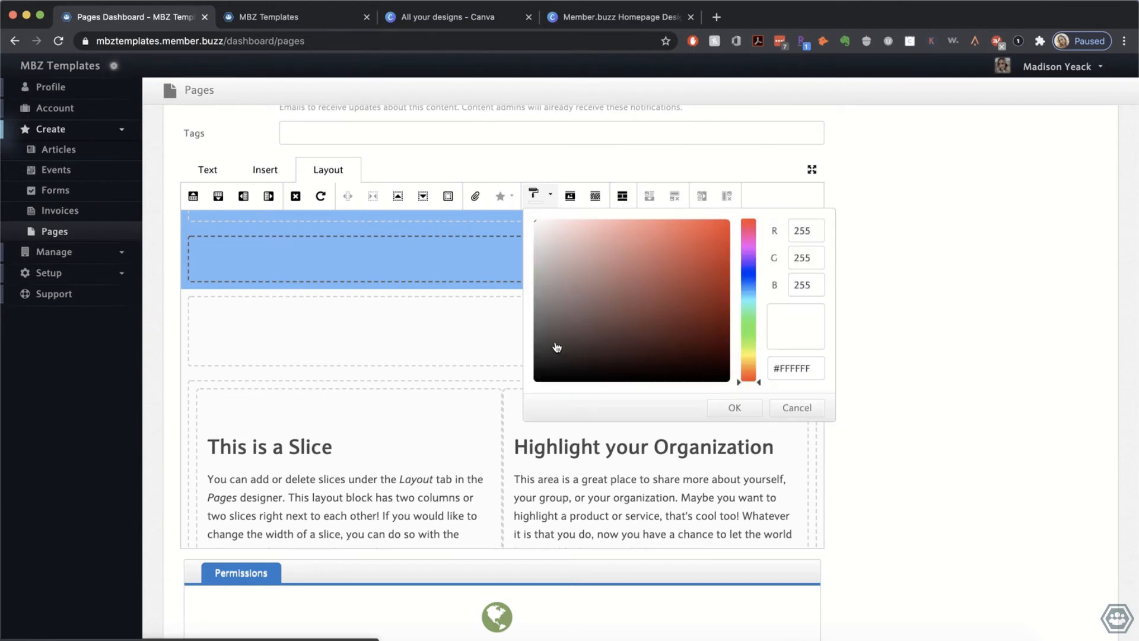
text(#1B7DD8)
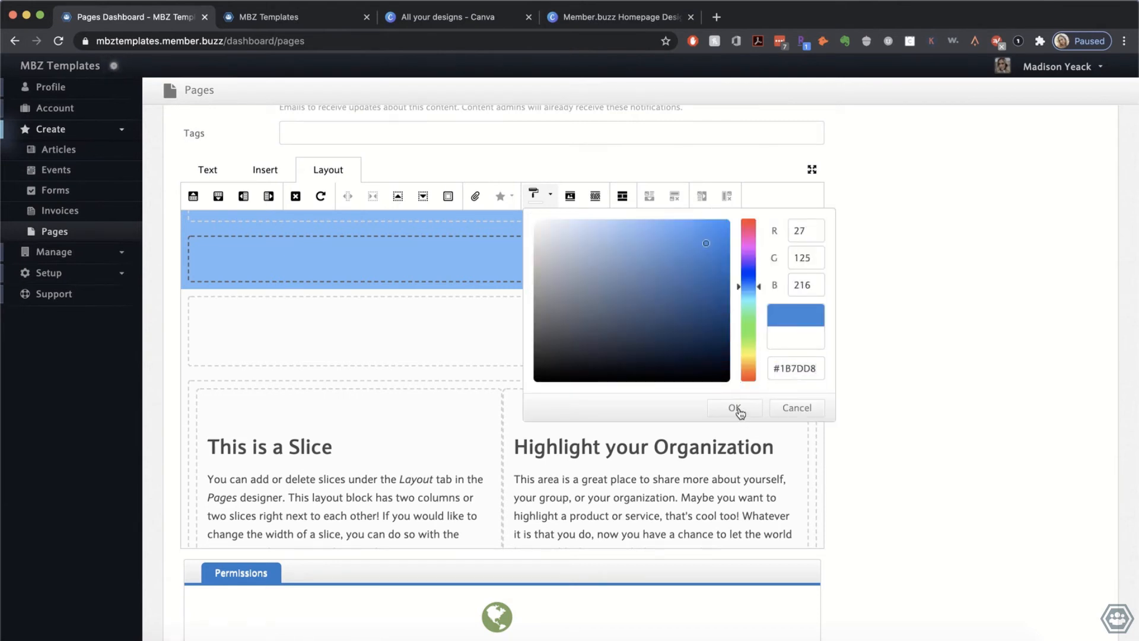
click(736, 409)
scroll(502, 314, up, 10)
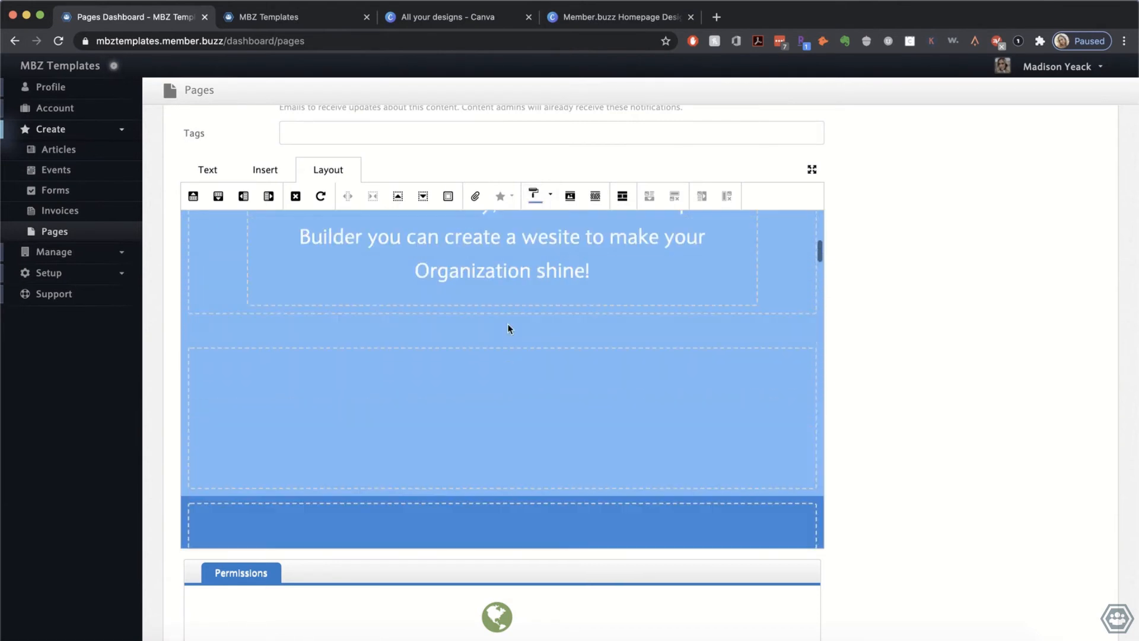
scroll(508, 324, down, 10)
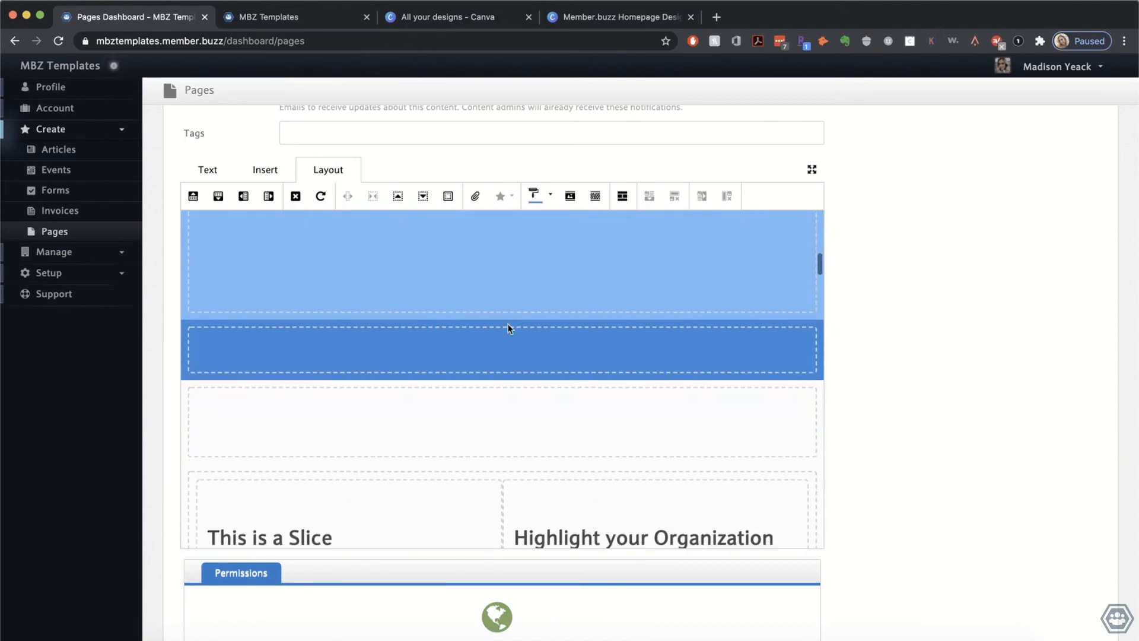
Step: Add blank lines to the empty slices above and below the two-column "This is a Slice" block to widen its spacing
click(389, 327)
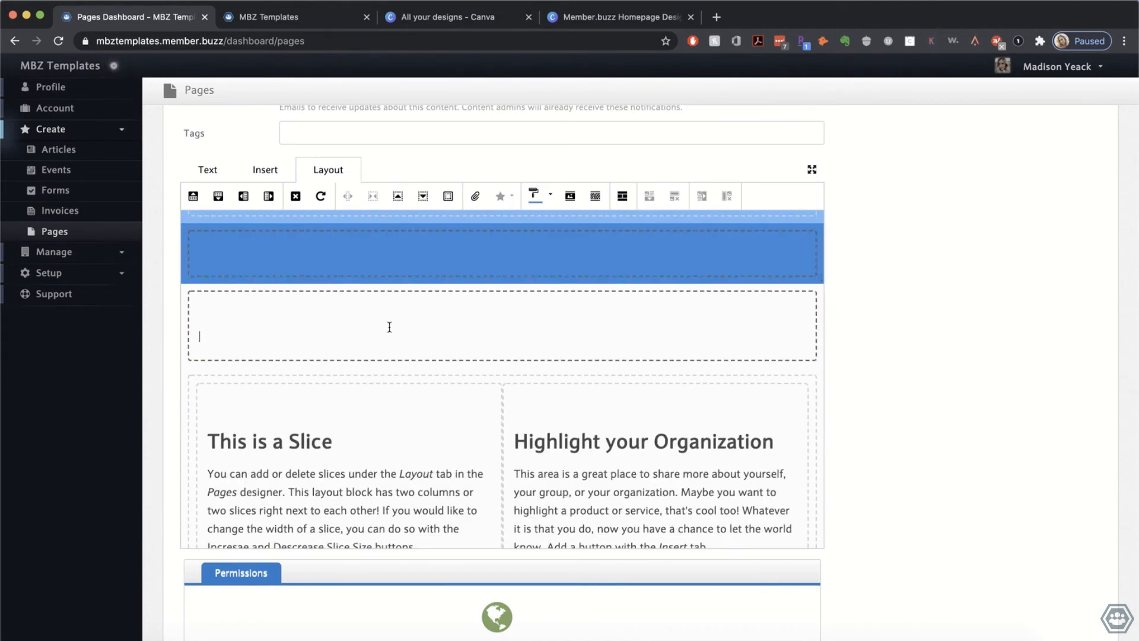
scroll(424, 350, down, 3)
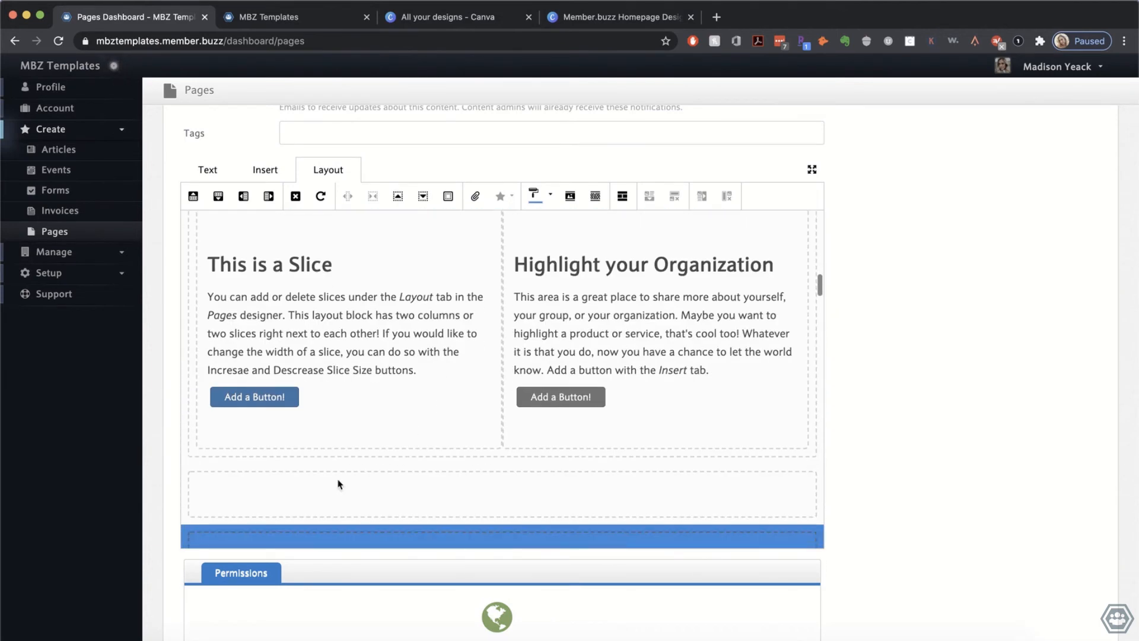
click(276, 490)
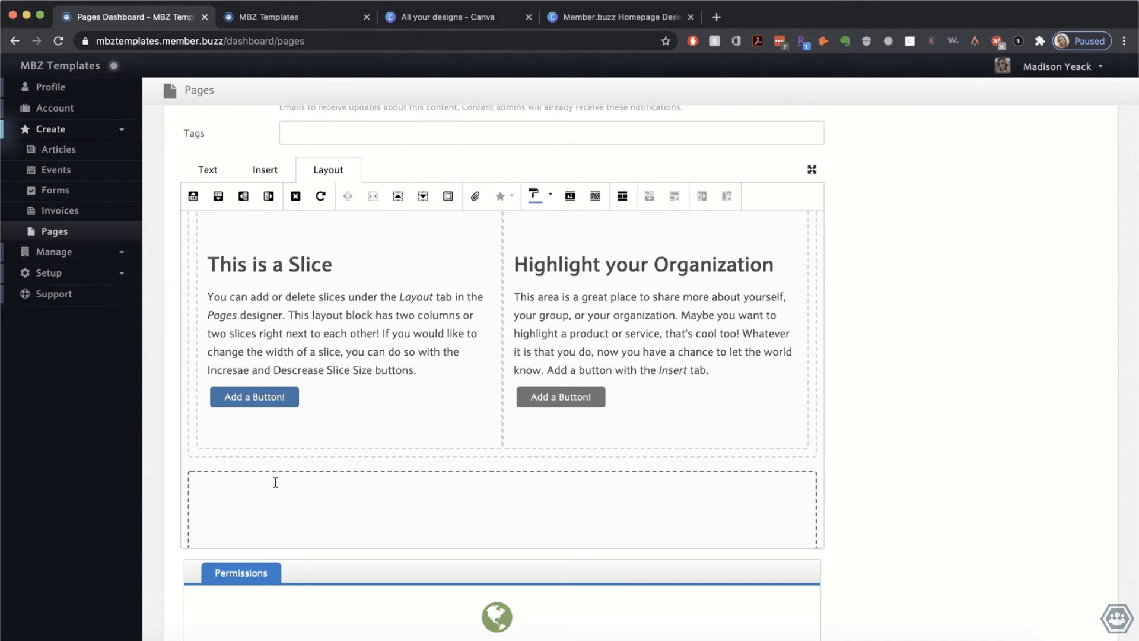
scroll(455, 331, up, 2)
click(229, 354)
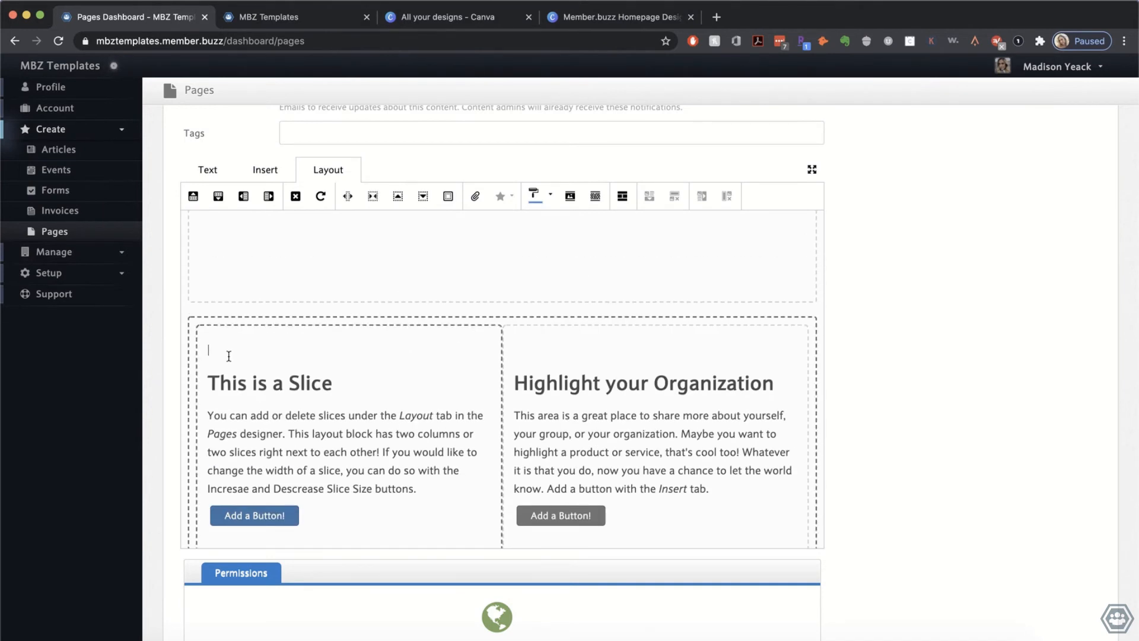
Step: Switch to the Member.buzz Homepage Design in Canva, dismiss the saved-design notice and duplicate the blank page 14
click(617, 17)
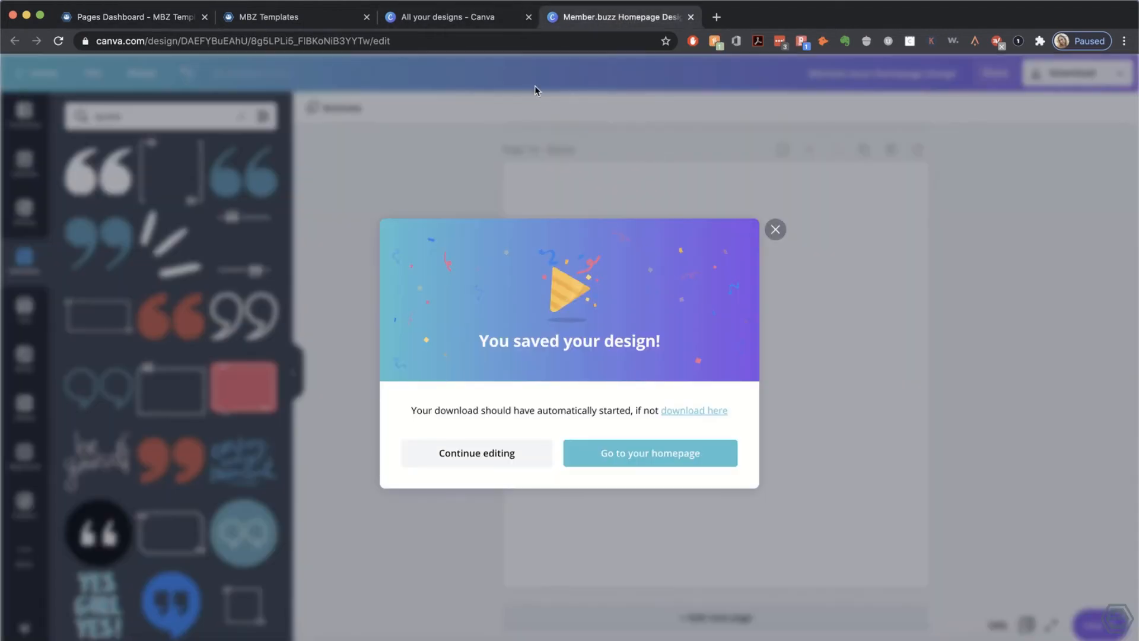
click(775, 229)
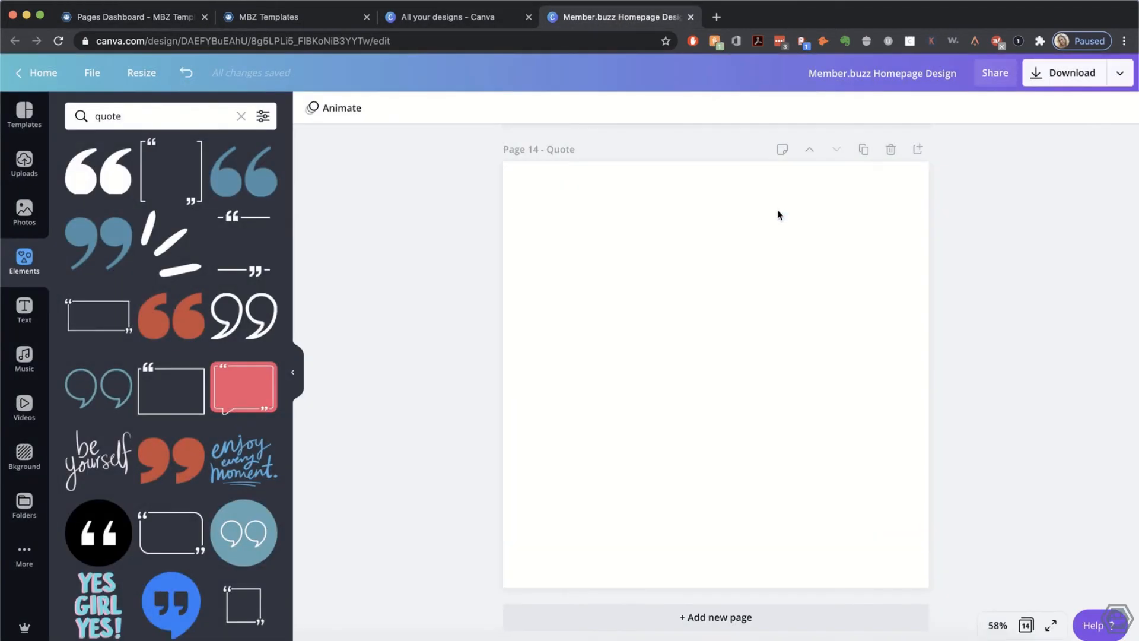
click(864, 149)
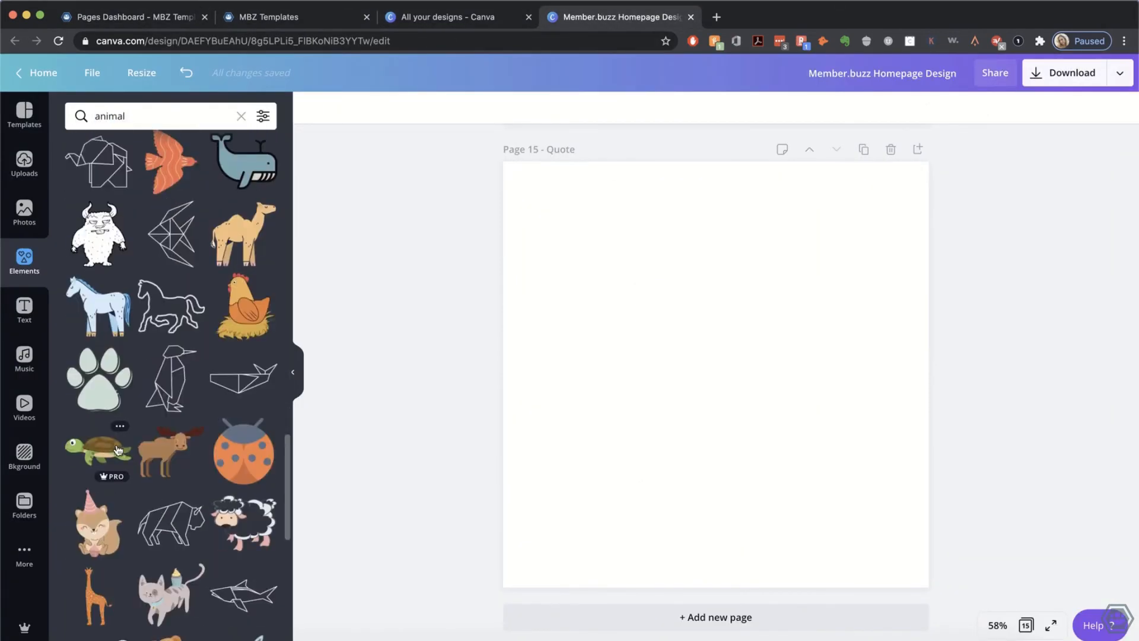
Step: Search the elements for "dog", place an outlined dog graphic at full height on page 15 and rename the page "Dog Line"
scroll(204, 482, down, 3)
scroll(204, 483, down, 3)
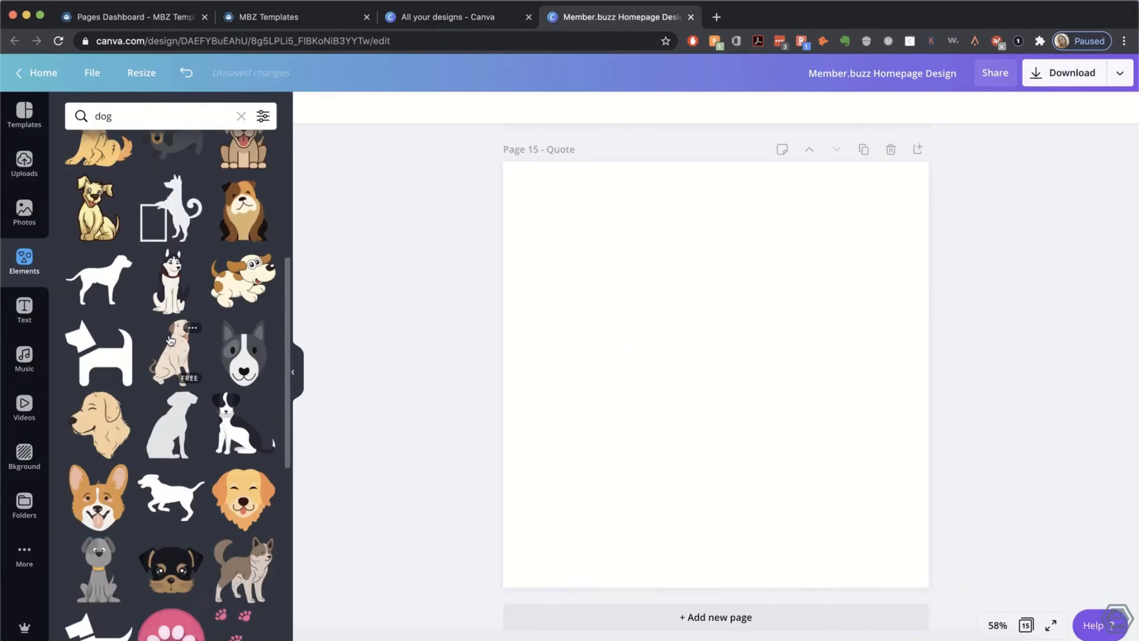
scroll(203, 483, down, 3)
drag(522, 180, 652, 166)
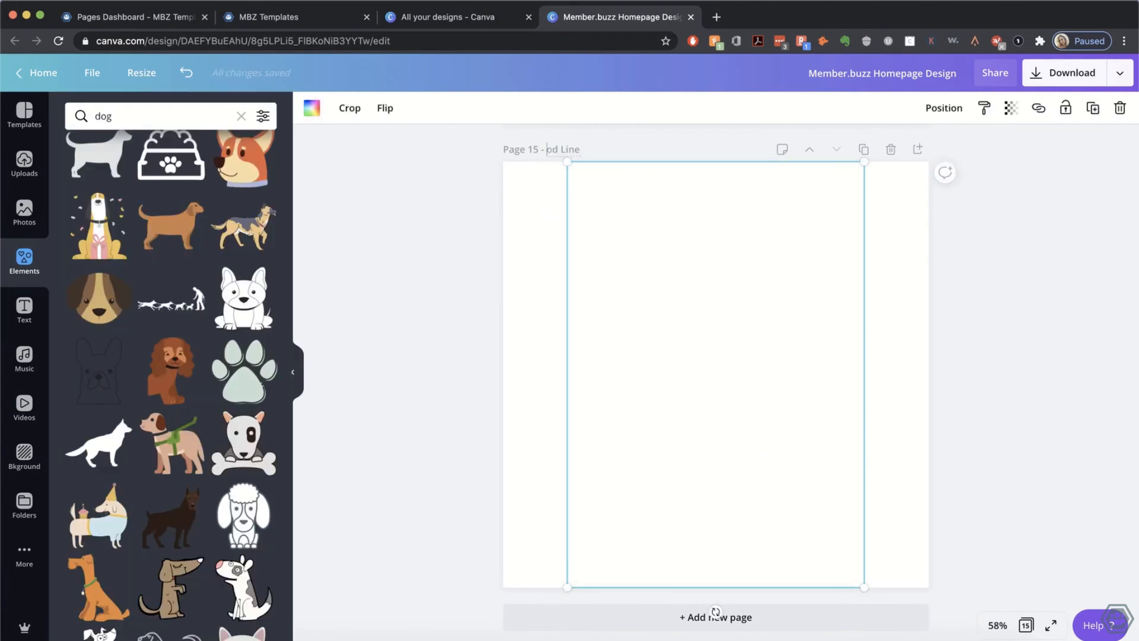
Step: Add two more Dog Line pages with outlined dog graphics, enlarging the pointed-ear dog on page 17 to the page's full height
scroll(170, 380, down, 5)
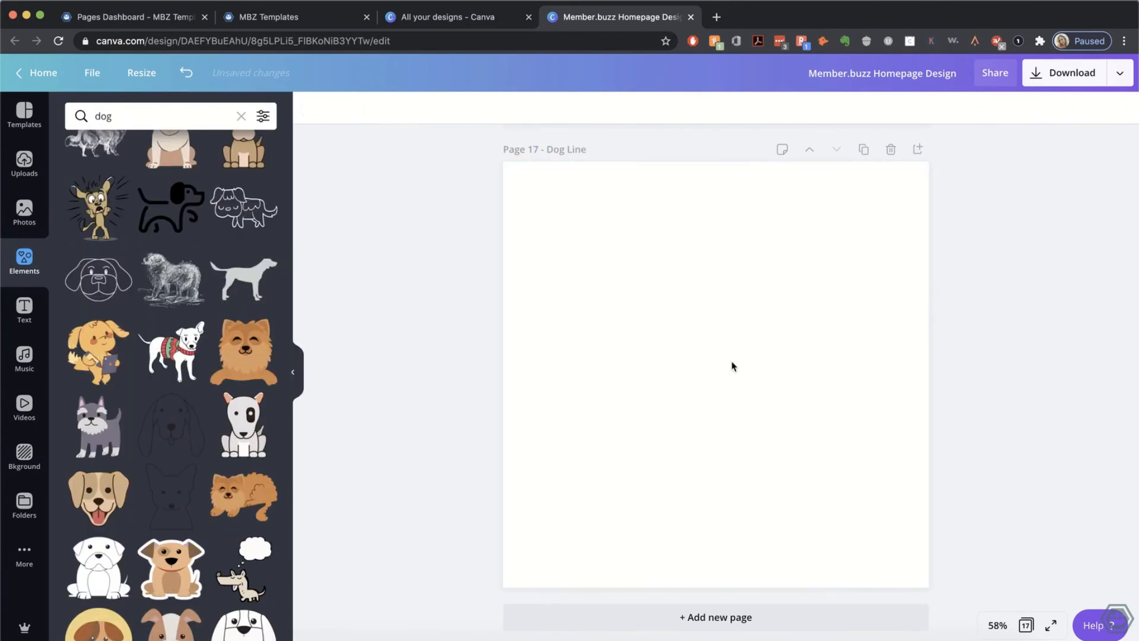
drag(646, 464, 555, 587)
drag(724, 441, 724, 441)
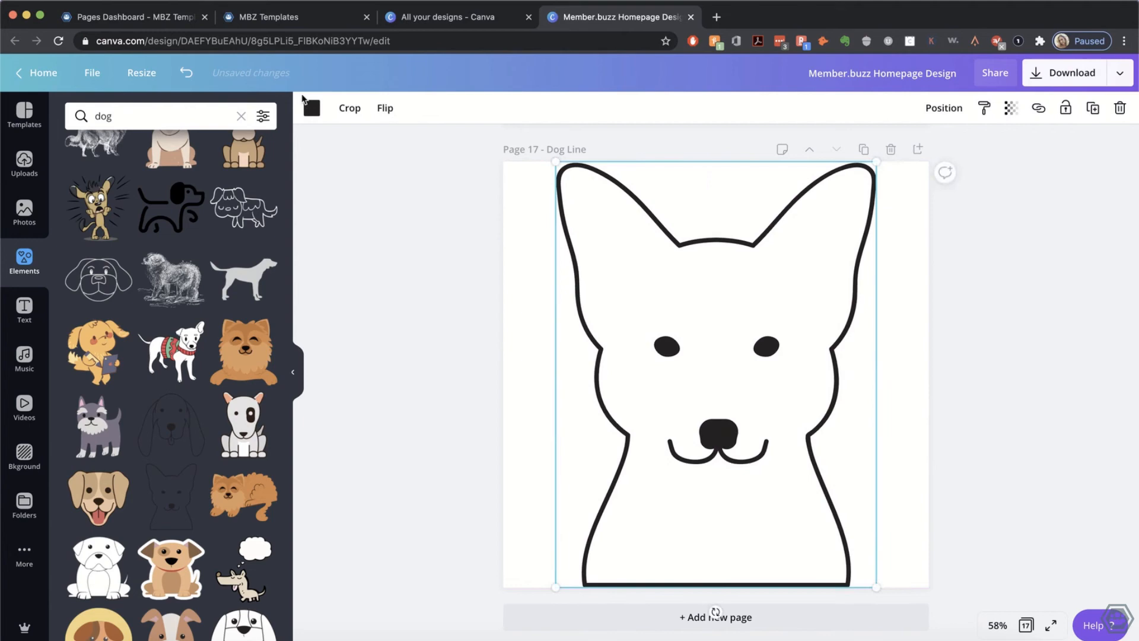
Step: Switch to the MBZ Templates page editor and add an underscore line at 20px beneath the "This is a Slice" heading
click(125, 18)
scroll(334, 419, up, 3)
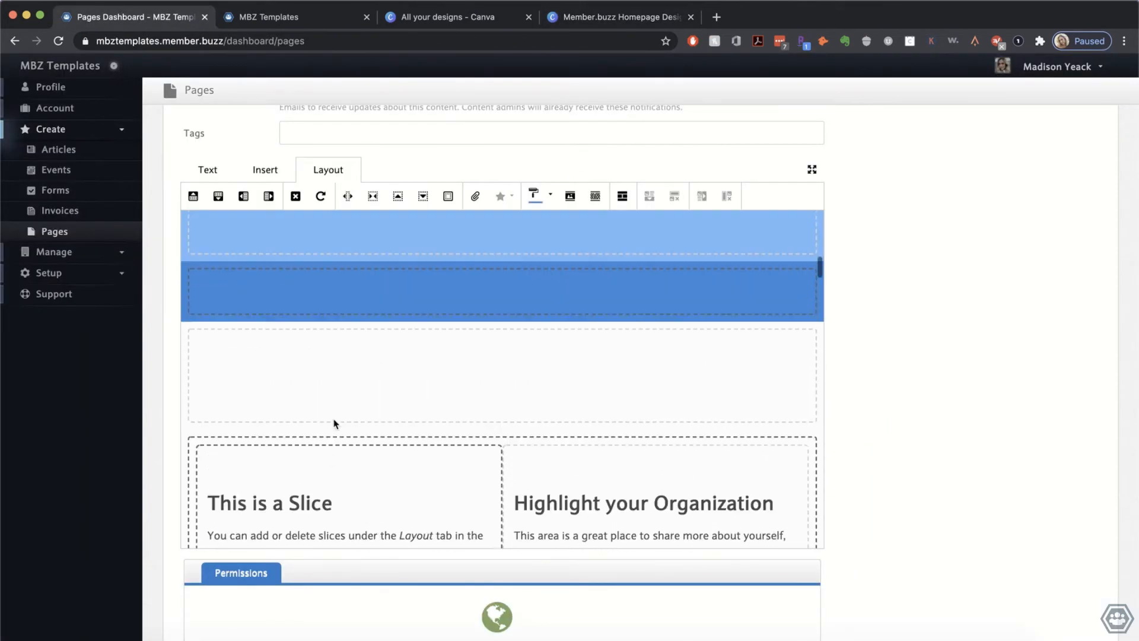
scroll(331, 413, down, 2)
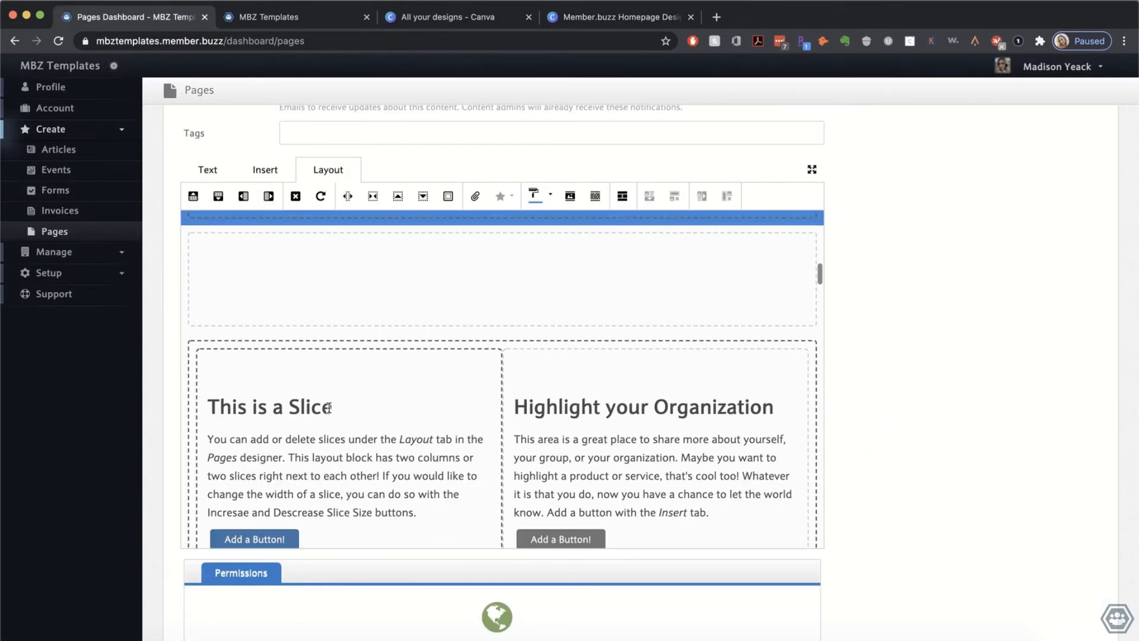
drag(269, 439, 200, 445)
key(super+c)
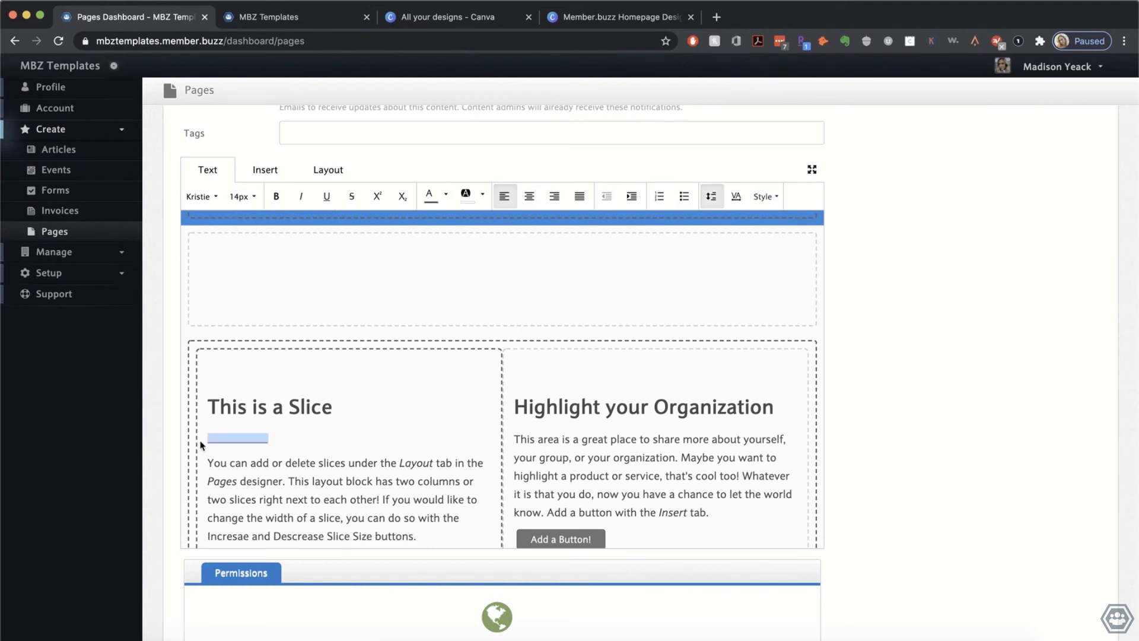
scroll(205, 442, down, 2)
click(243, 196)
click(243, 332)
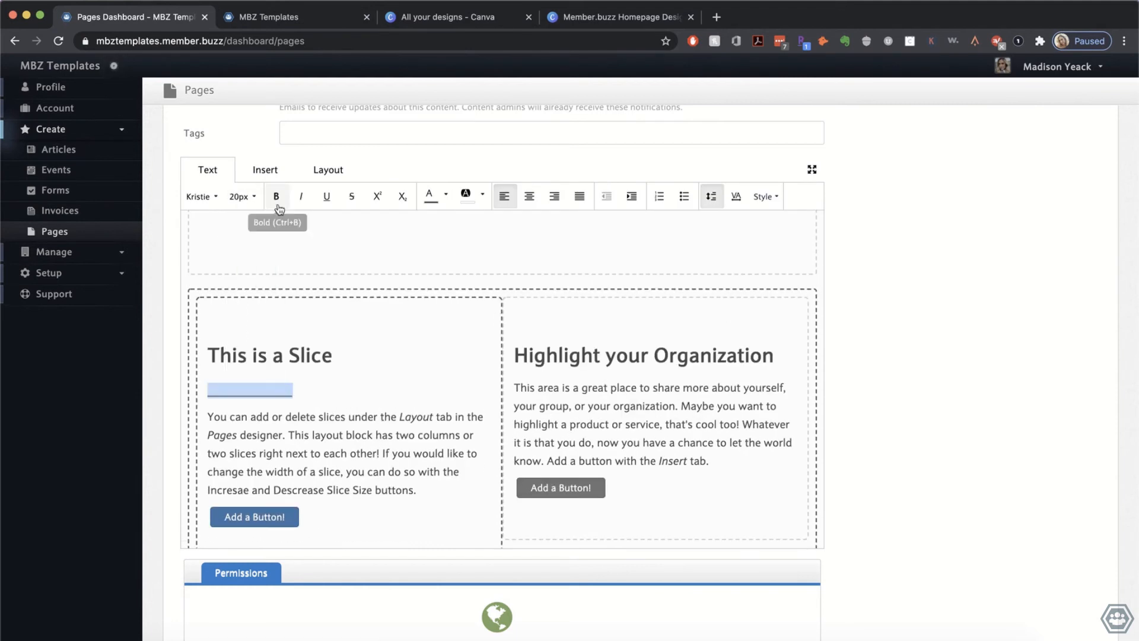
Step: Make the underscore line bold, copy it beneath the "Highlight your Organization" heading and color both lines blue
click(276, 197)
drag(207, 393, 322, 394)
click(515, 386)
key(super+v)
double_click(560, 390)
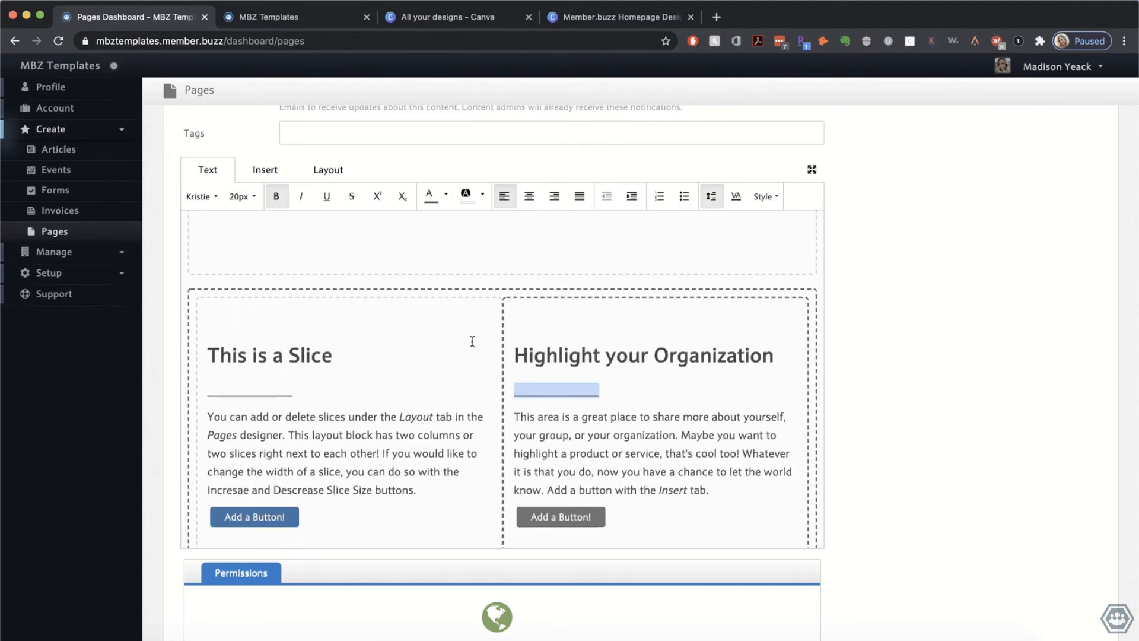
Step: Color the "This is a Slice" and "Highlight your Organization" headings the same blue as the lines
triple_click(270, 356)
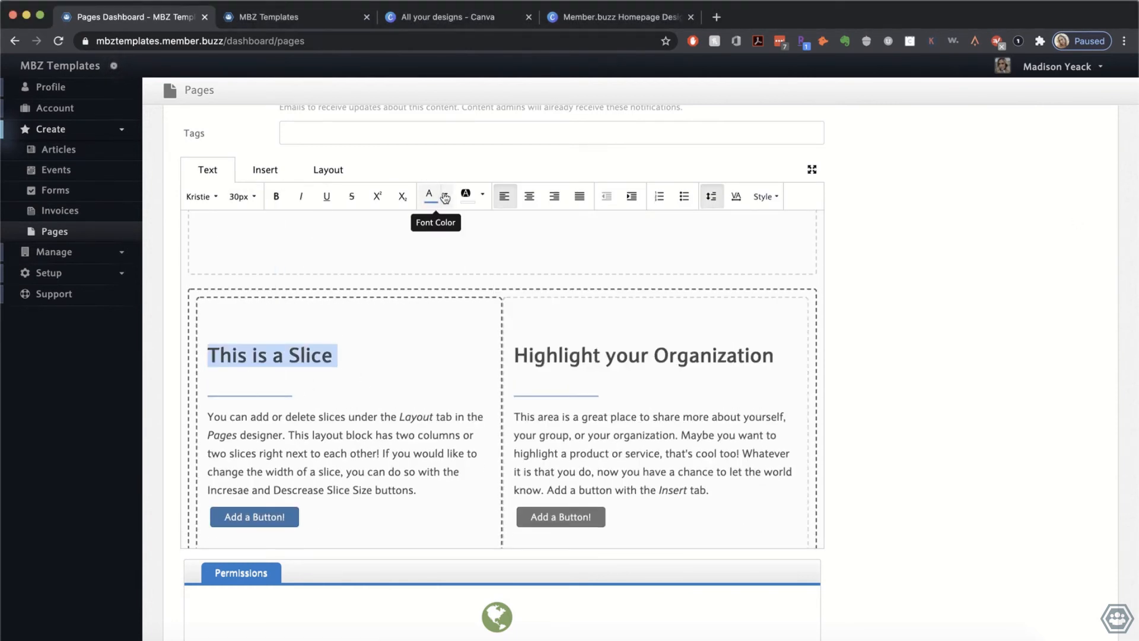
click(433, 200)
click(390, 322)
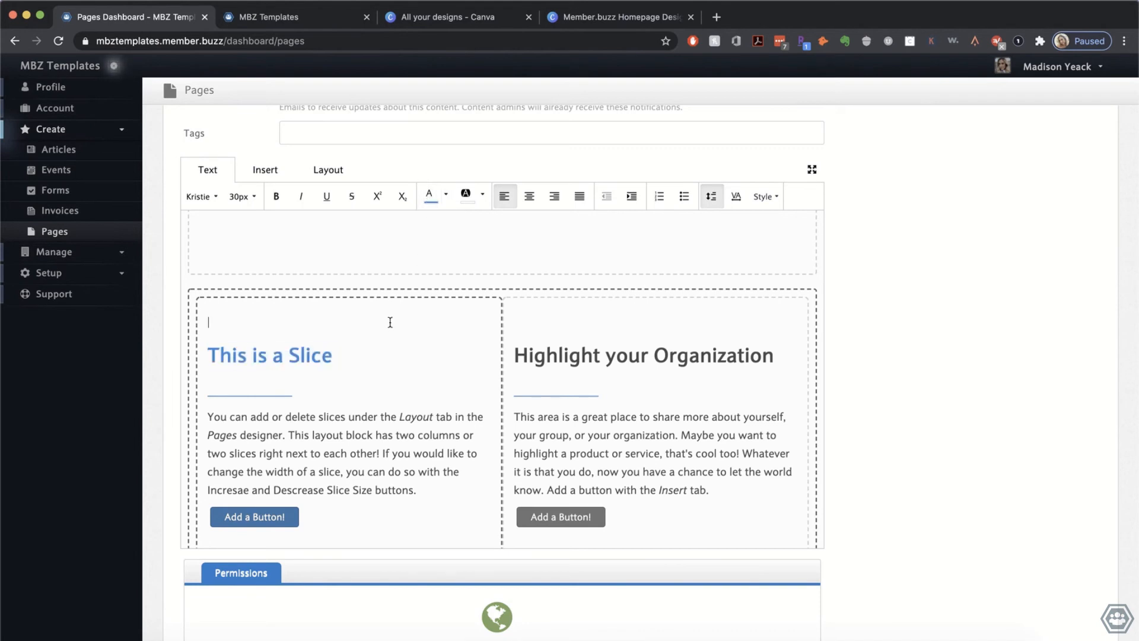
triple_click(567, 354)
click(431, 197)
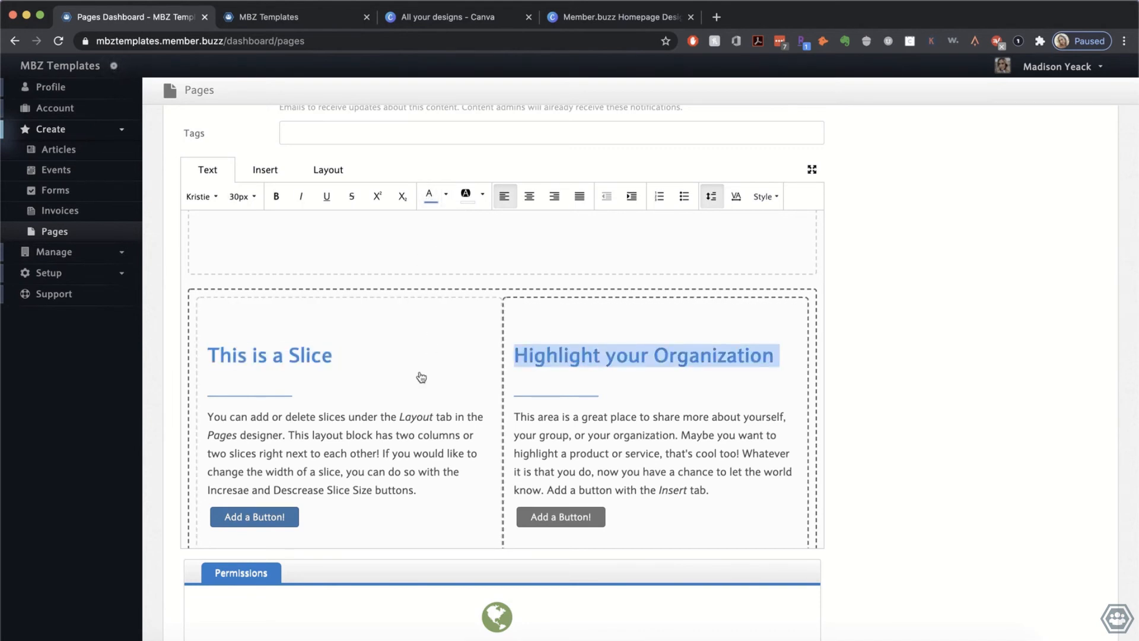
click(412, 389)
Step: Switch back to the Canva design and recolor the dog outline on page 17 to blue #1B7DD8
scroll(412, 389, up, 10)
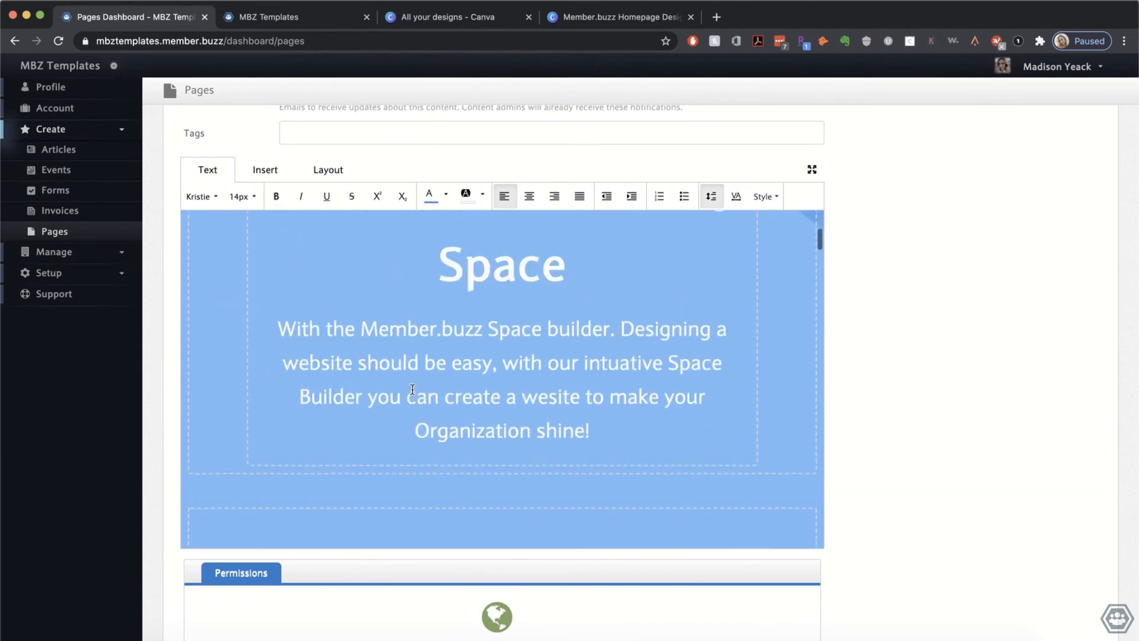
scroll(412, 389, down, 5)
scroll(413, 390, down, 5)
click(611, 18)
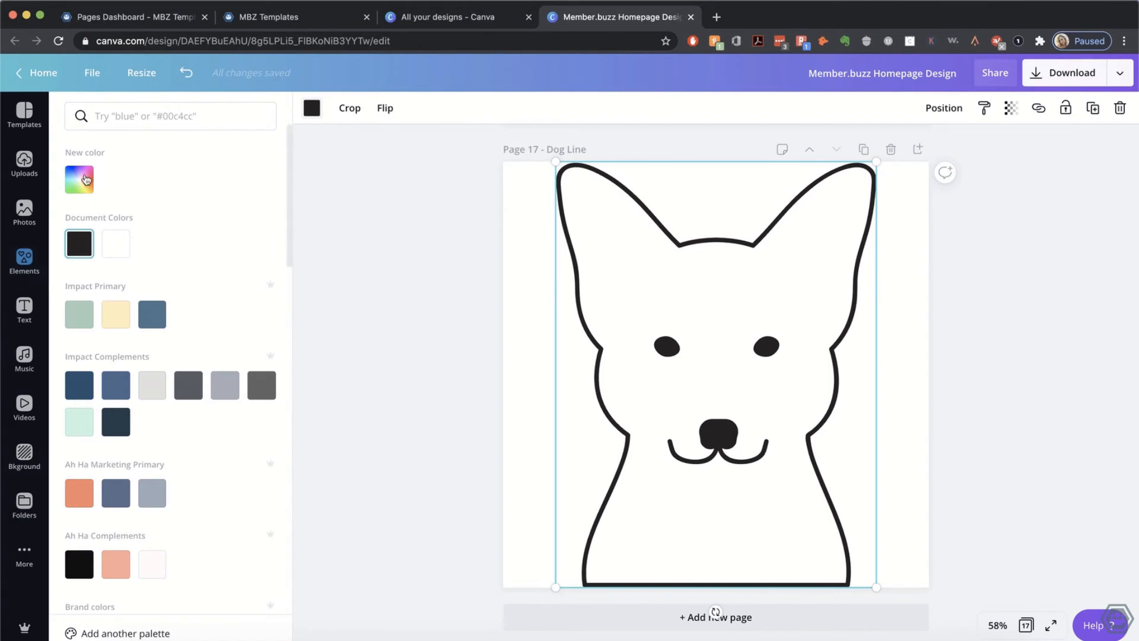
click(86, 179)
text(#1B7DD8)
key(Escape)
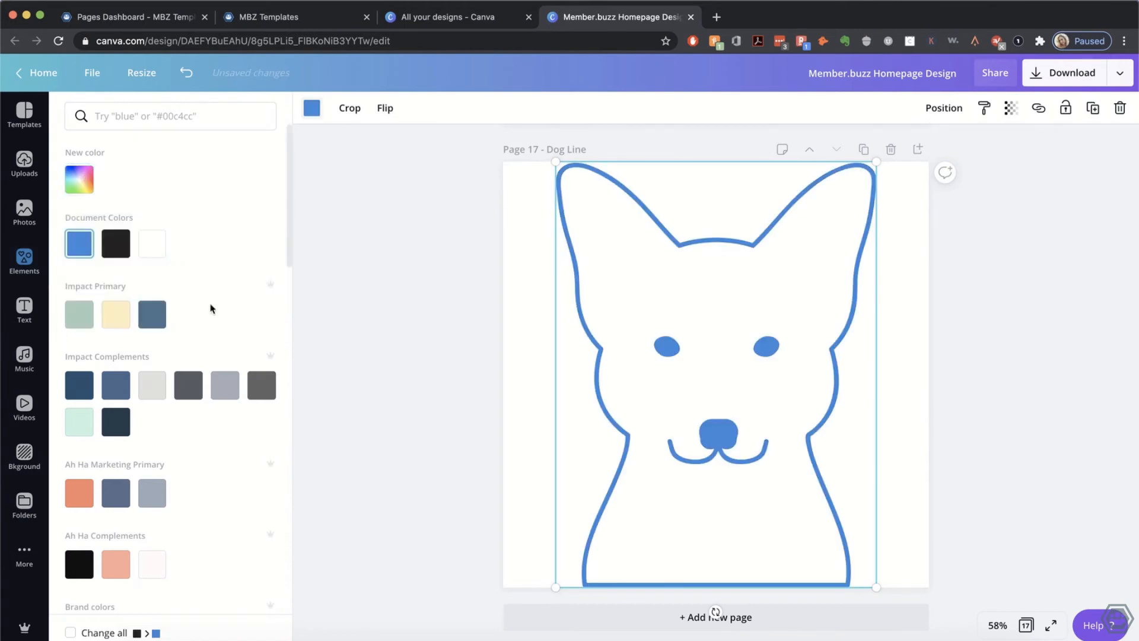
Step: Recolor the floppy-eared dog outline on page 16 to the blue already used in the document
scroll(846, 389, up, 6)
click(733, 267)
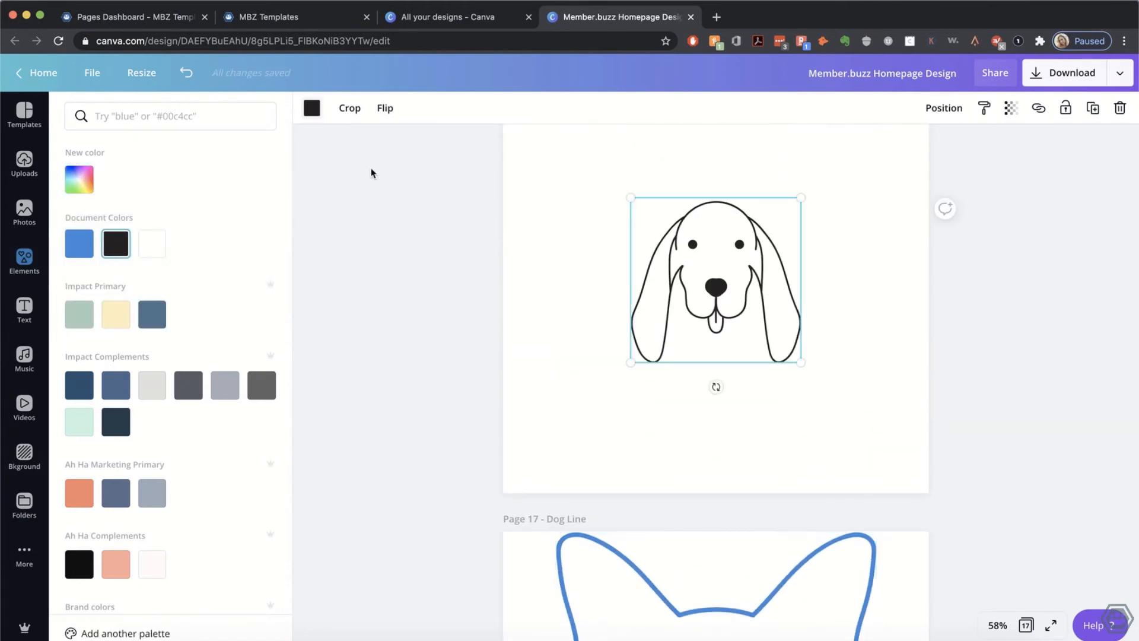
click(314, 106)
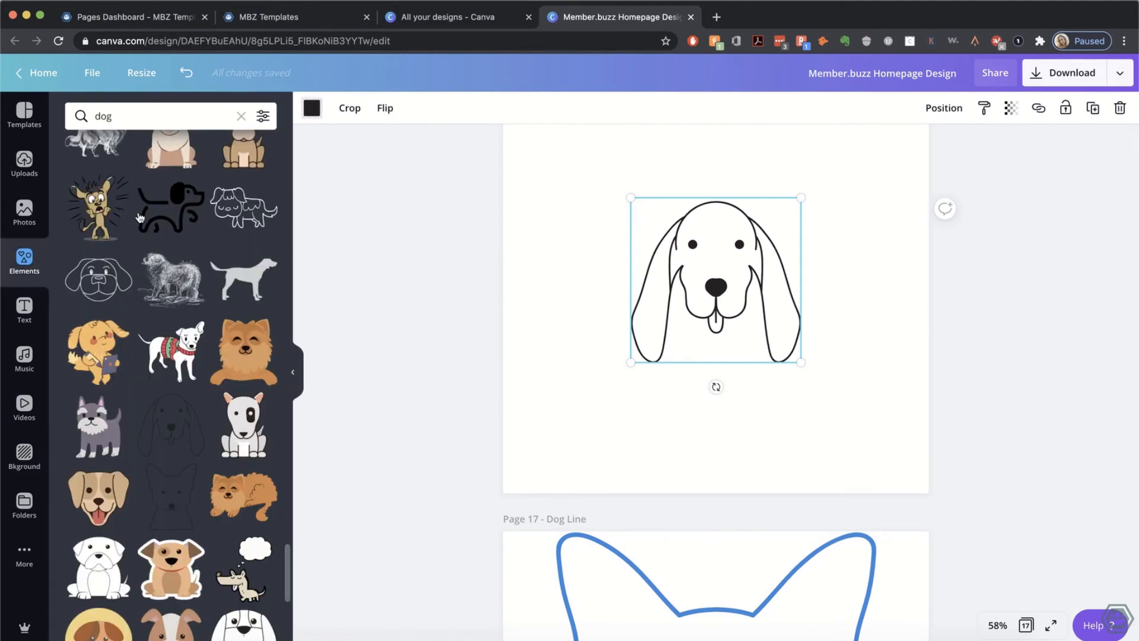
click(313, 110)
click(79, 243)
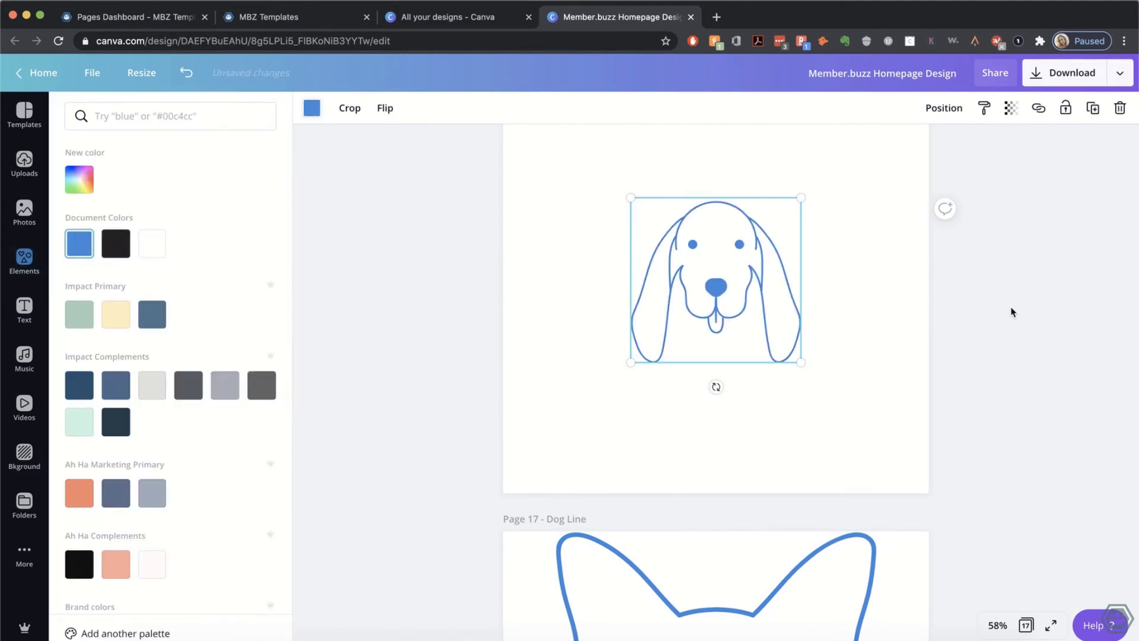
click(1012, 313)
Step: Enlarge the floppy-eared dog on page 16 to the full page width of 1080 and adjust its position on the page
scroll(1012, 311, up, 2)
drag(867, 239, 909, 185)
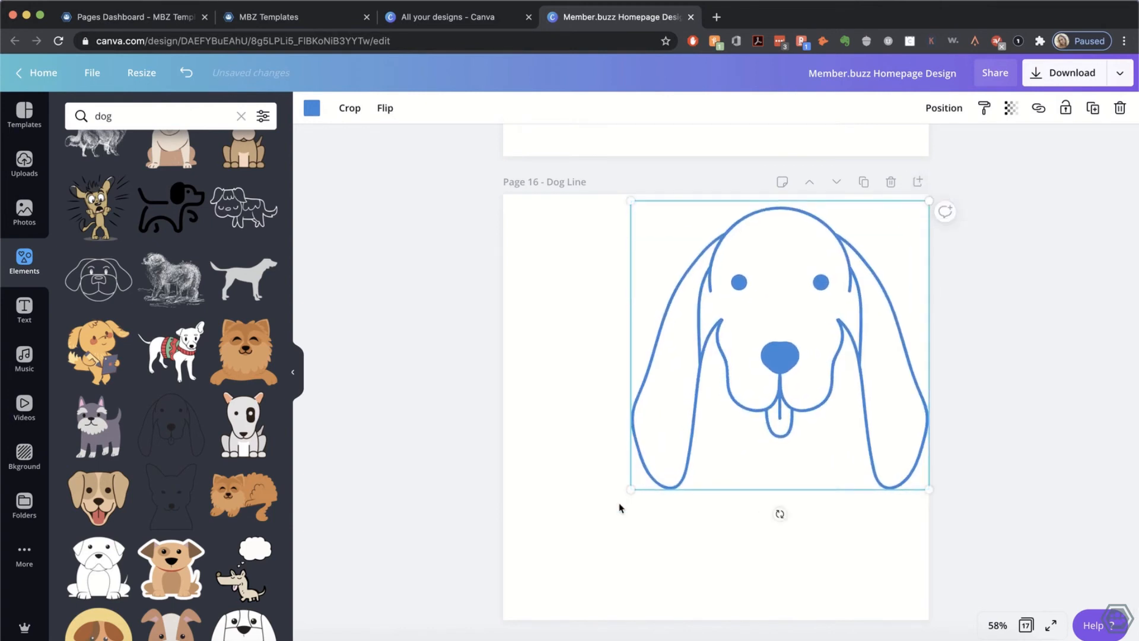
drag(631, 488, 479, 584)
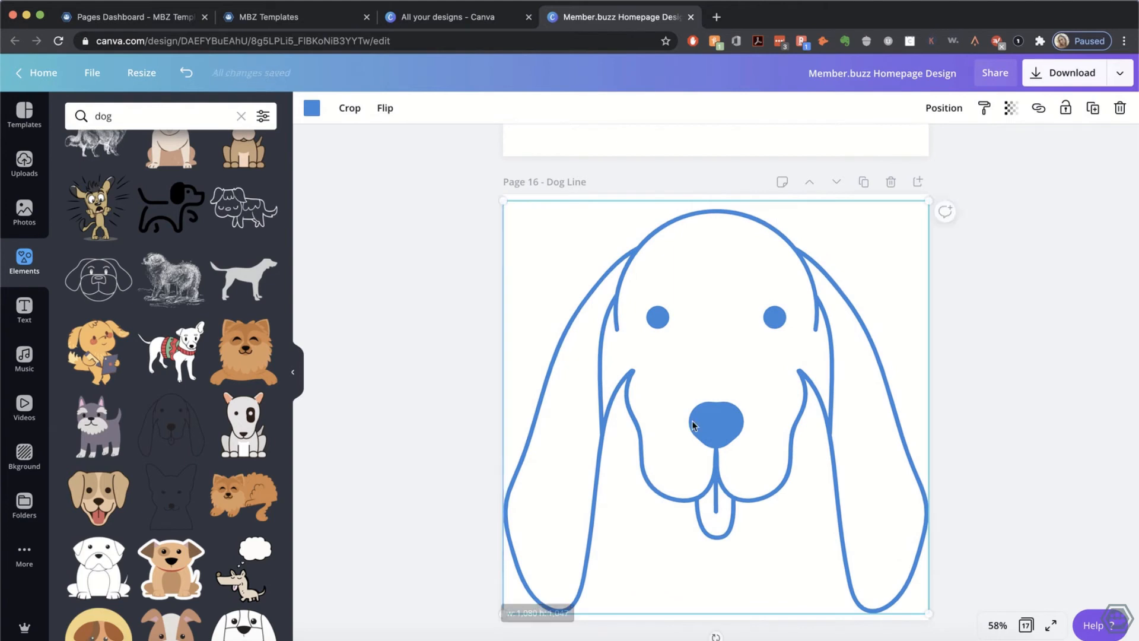
drag(702, 392, 703, 399)
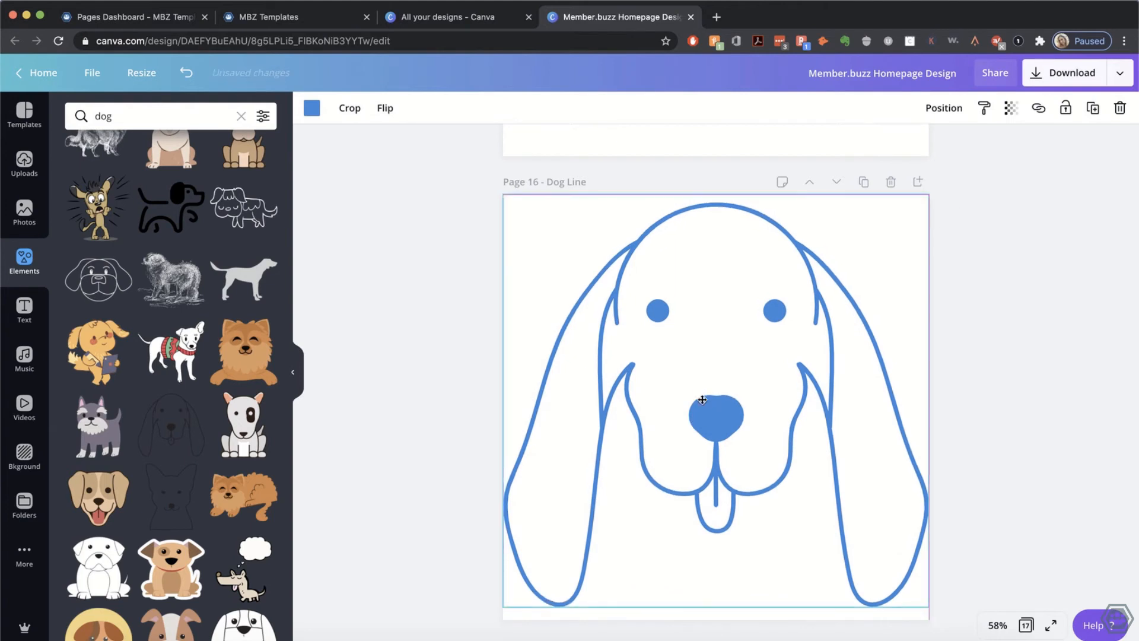
click(1039, 327)
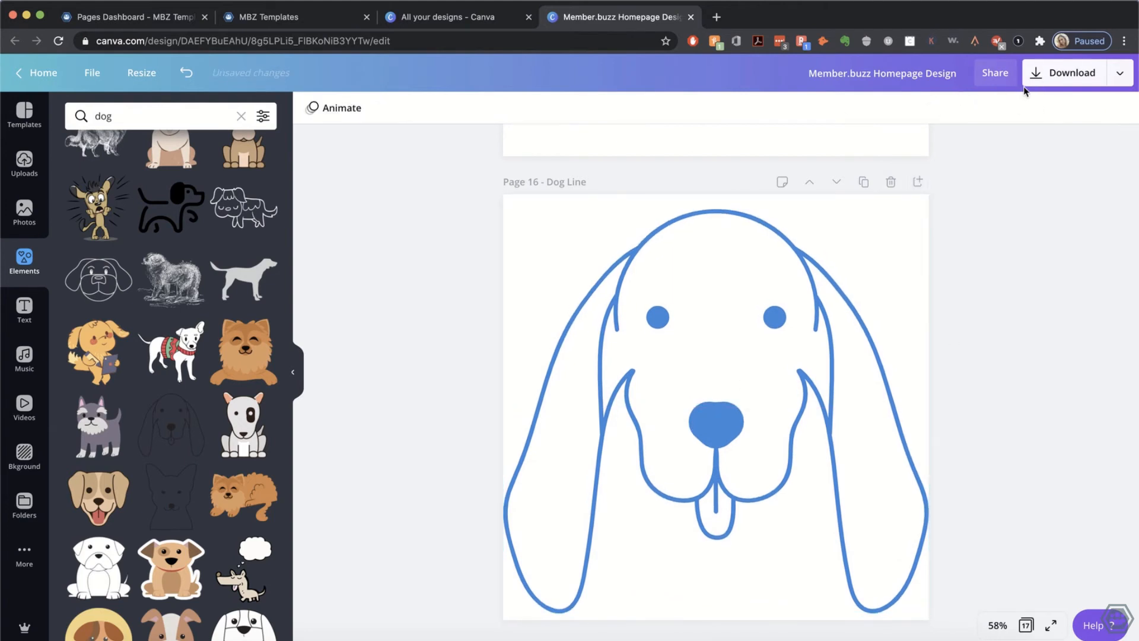
Step: Recolor the white dog outline on page 15 to the document's blue and check the three dog pages
scroll(888, 236, up, 5)
click(855, 252)
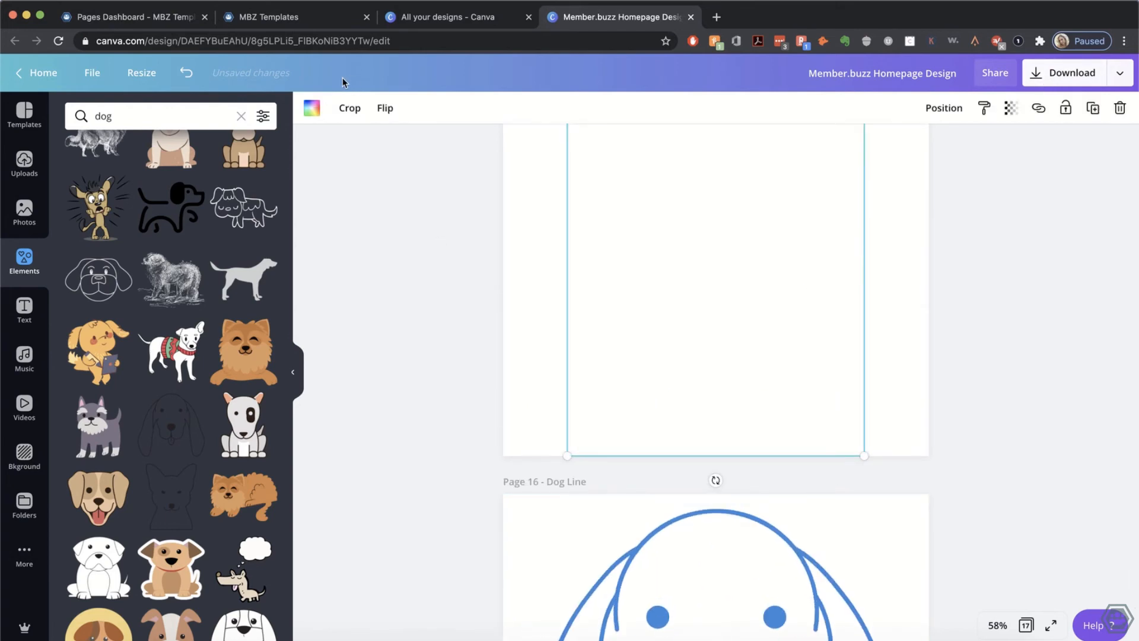
click(312, 112)
click(78, 242)
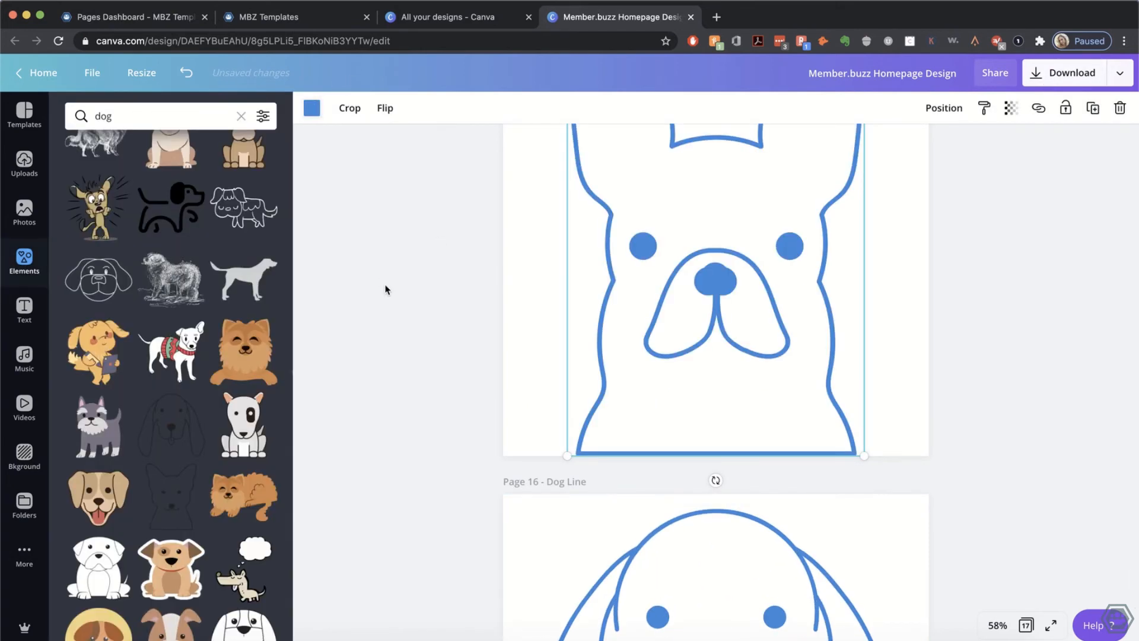
scroll(536, 396, down, 3)
scroll(536, 396, down, 10)
scroll(535, 396, up, 15)
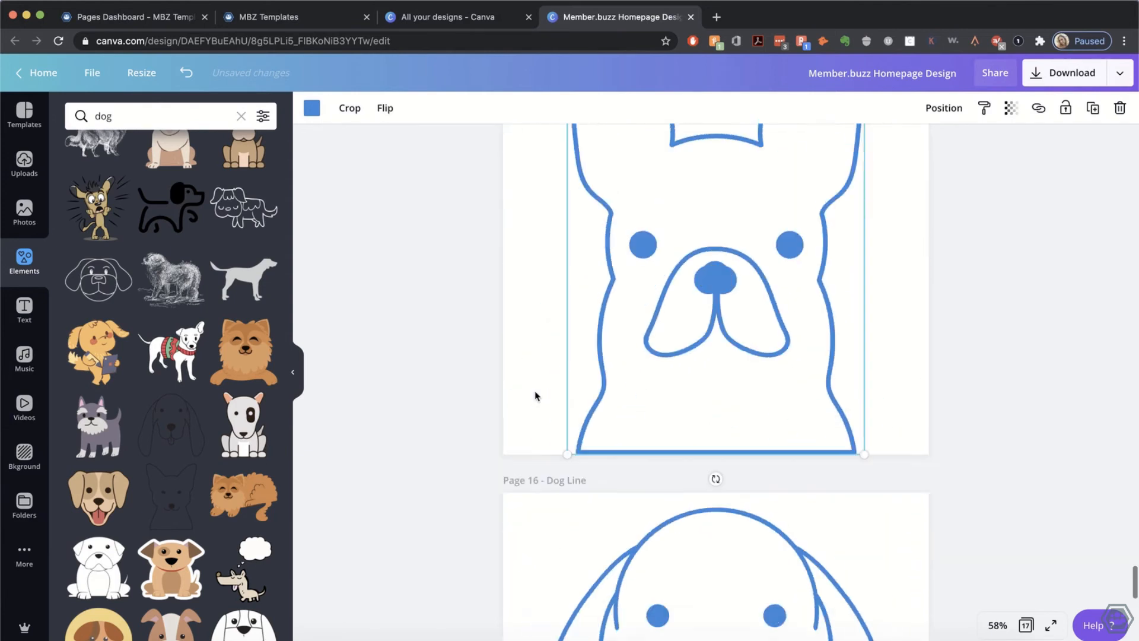
Step: Set up a PNG download at size 2x with a transparent background
click(1052, 292)
click(1041, 86)
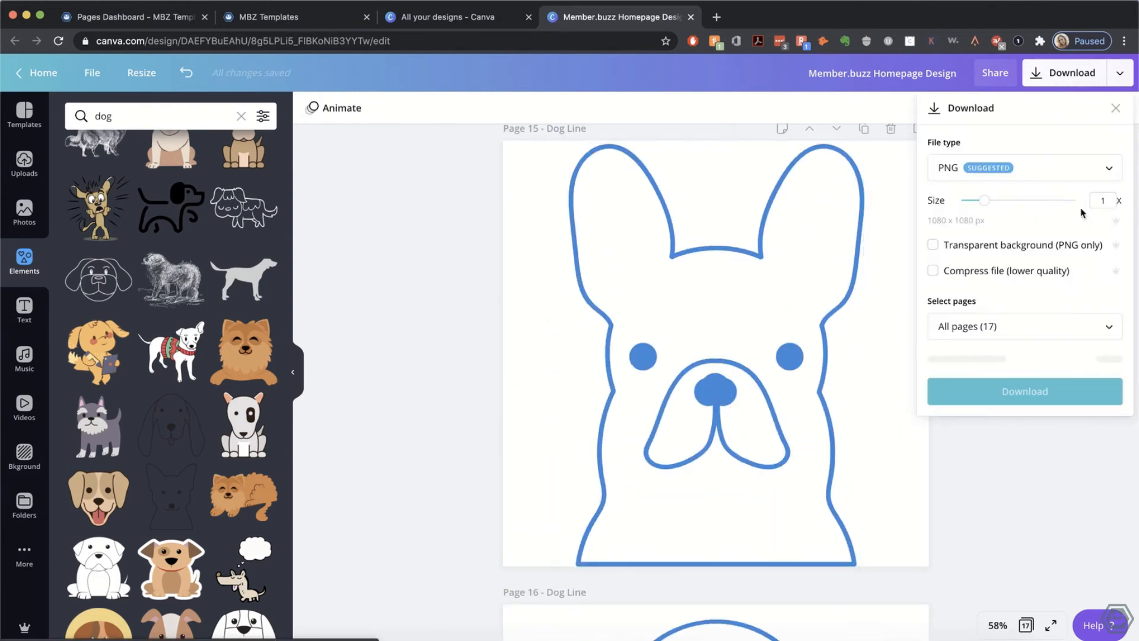
drag(1015, 207, 1031, 203)
Step: Choose only pages 15, 16 and 17 for the export and download them
click(1008, 333)
scroll(988, 502, down, 8)
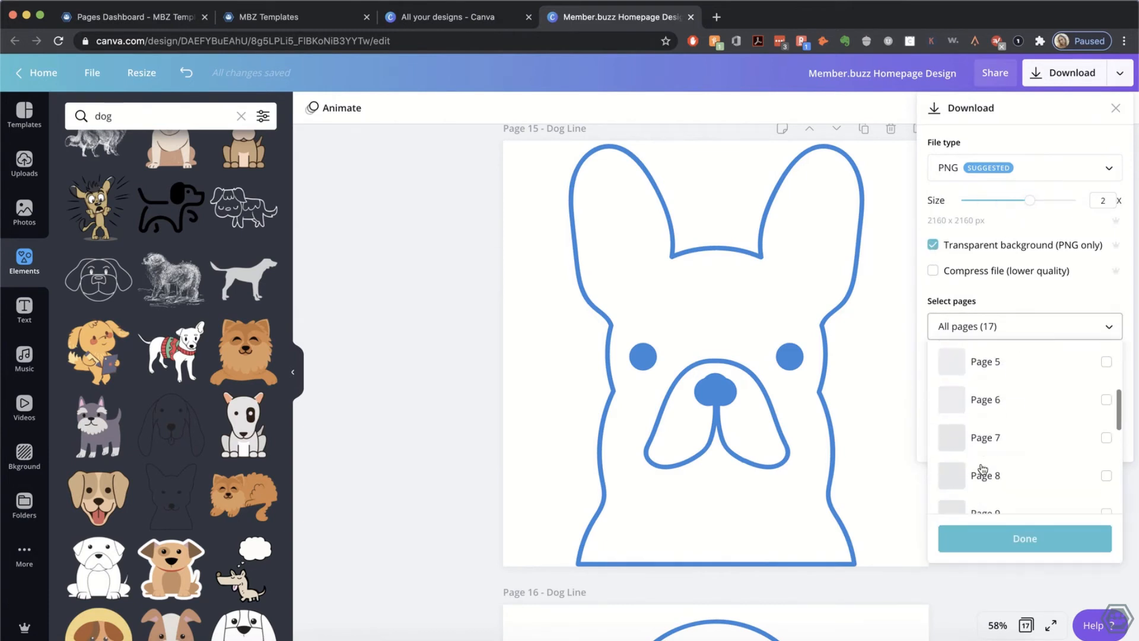
click(985, 419)
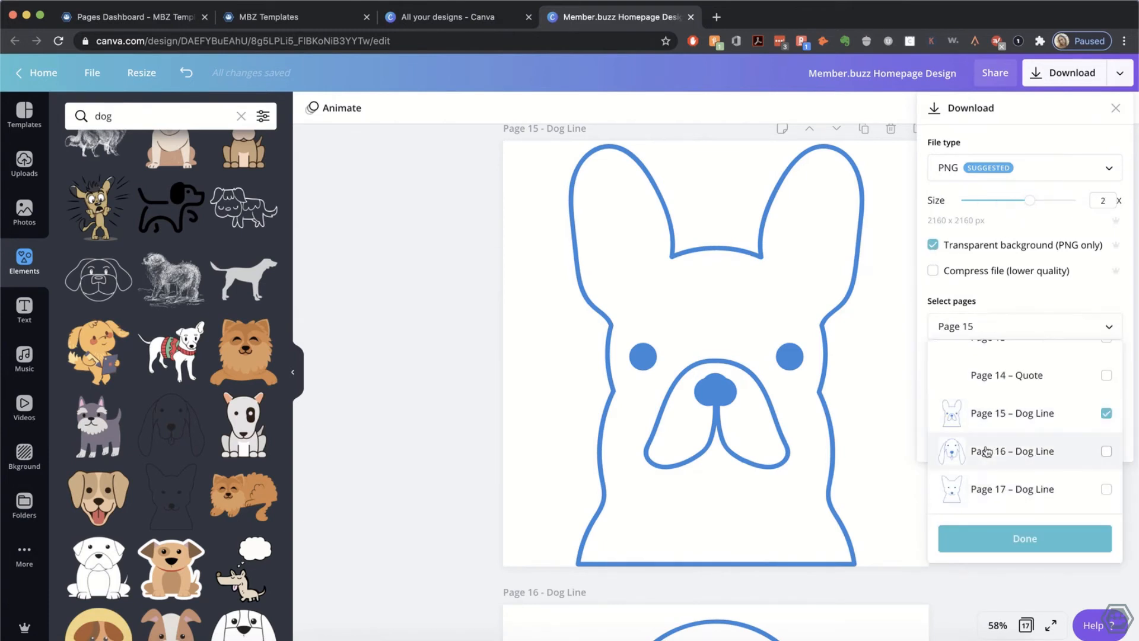
click(985, 453)
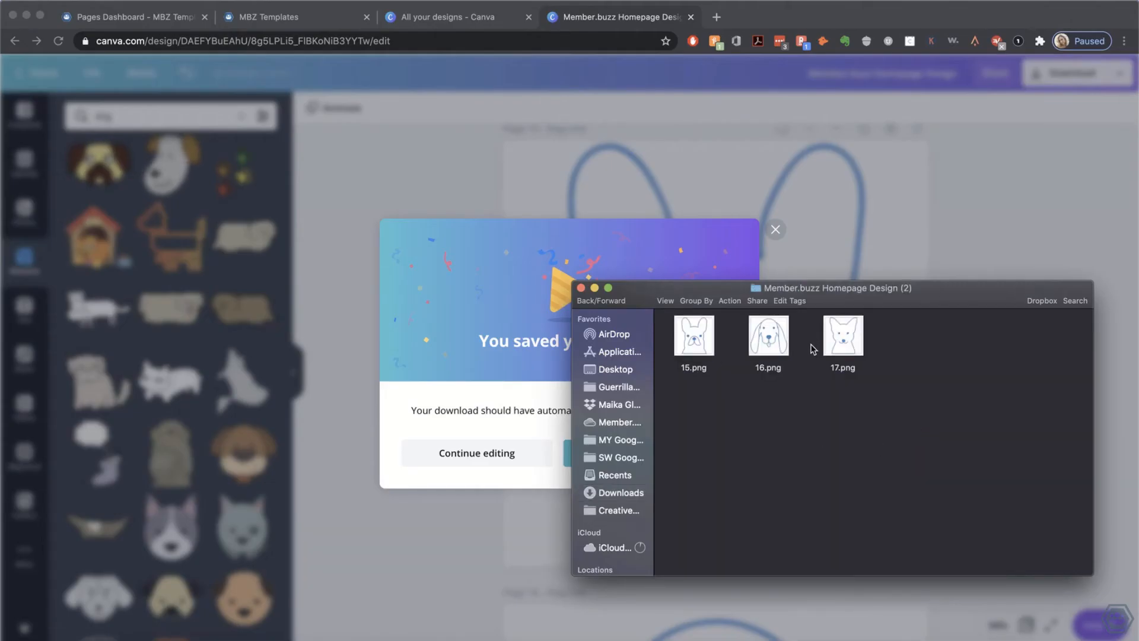
Step: Leave the downloaded files folder, dismiss the saved-design notice and return to the MBZ Templates page editor
click(564, 316)
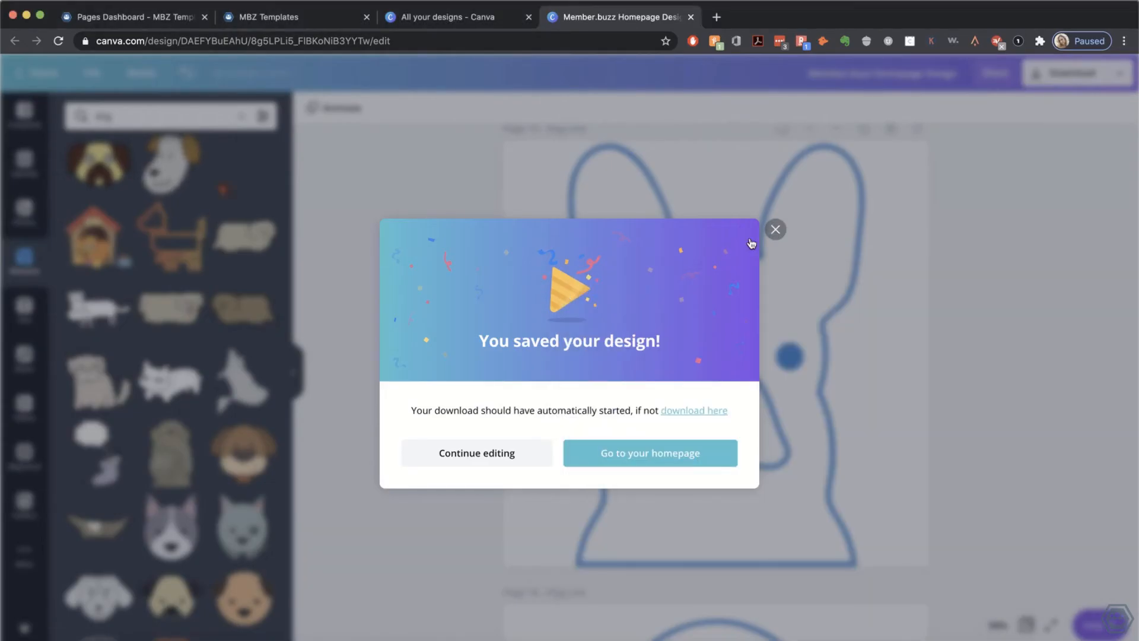
click(775, 230)
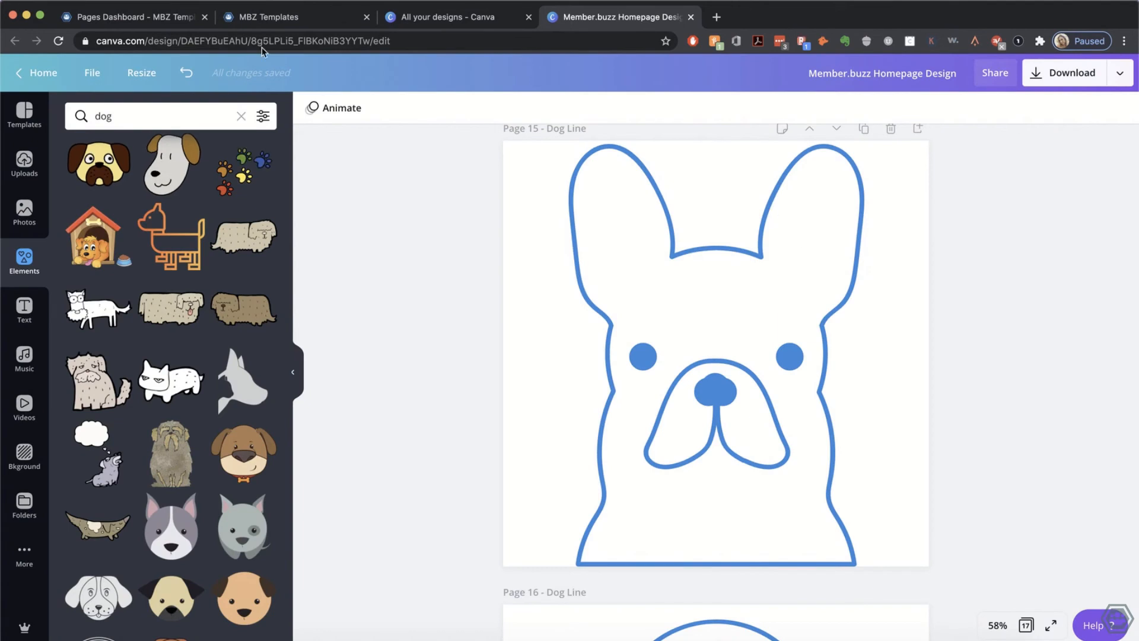
click(140, 13)
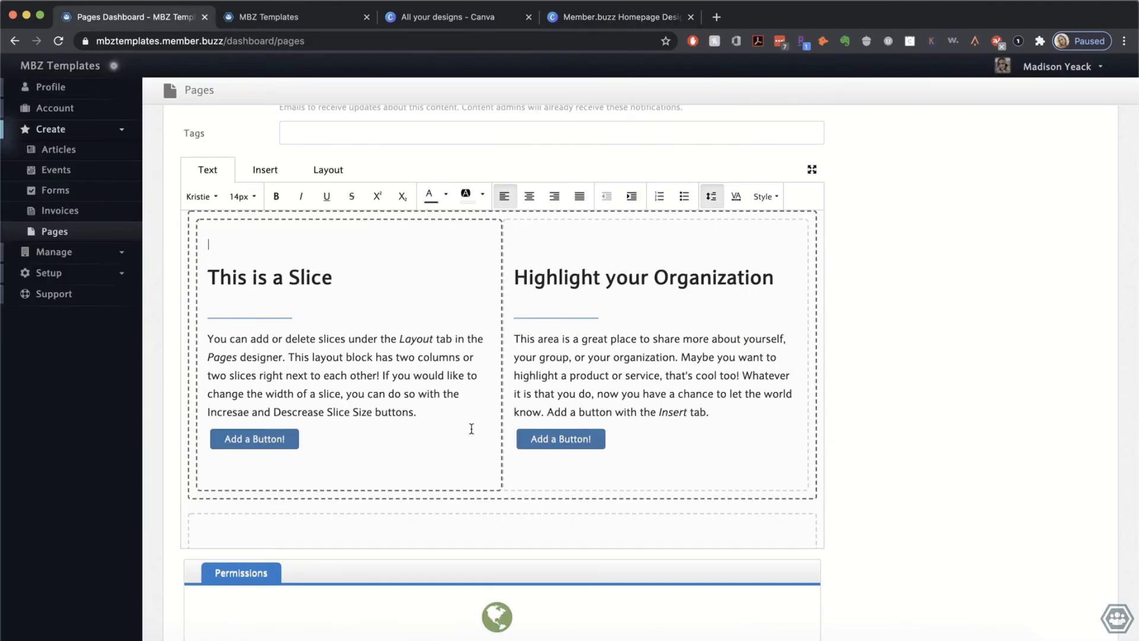
Step: Upload 15.png to the image library and insert it above the "This is a Slice" heading
scroll(378, 320, up, 1)
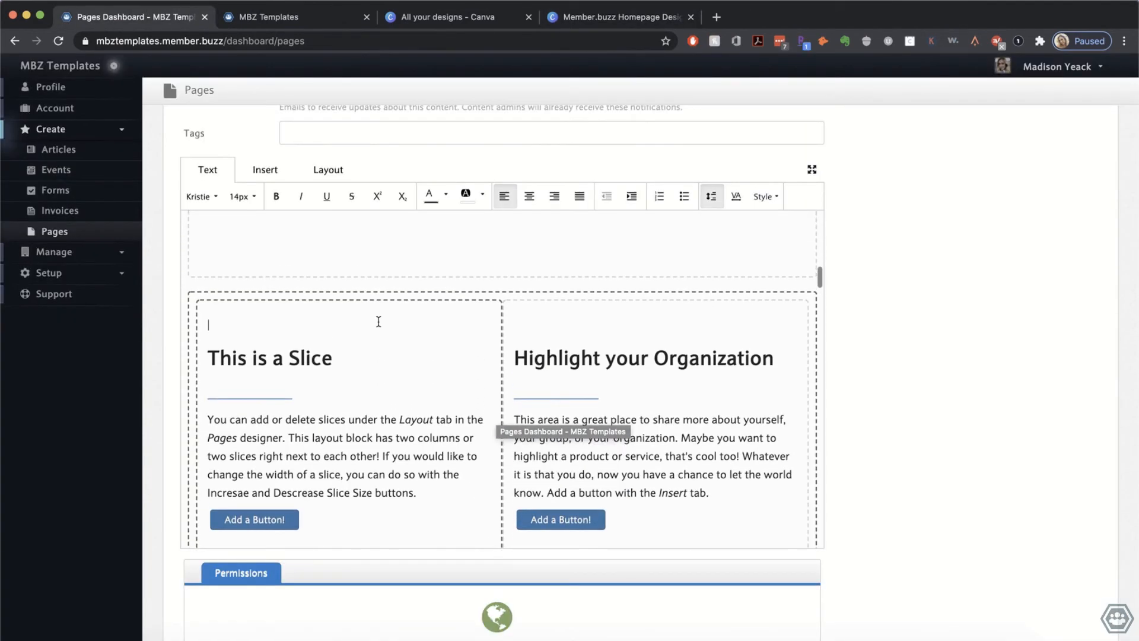
click(265, 170)
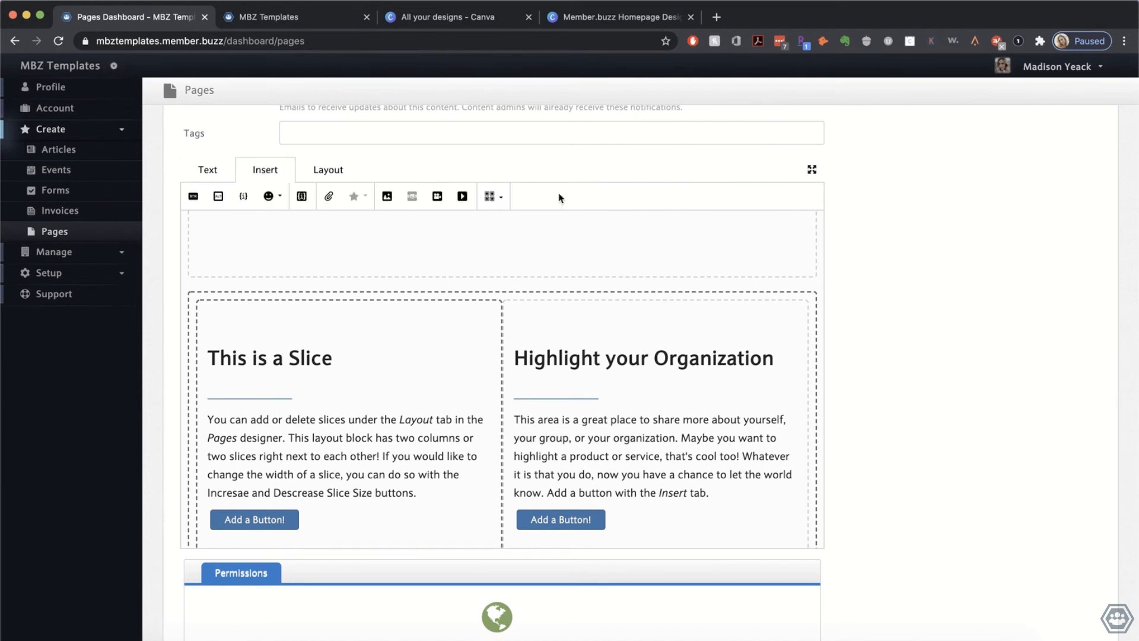
click(387, 197)
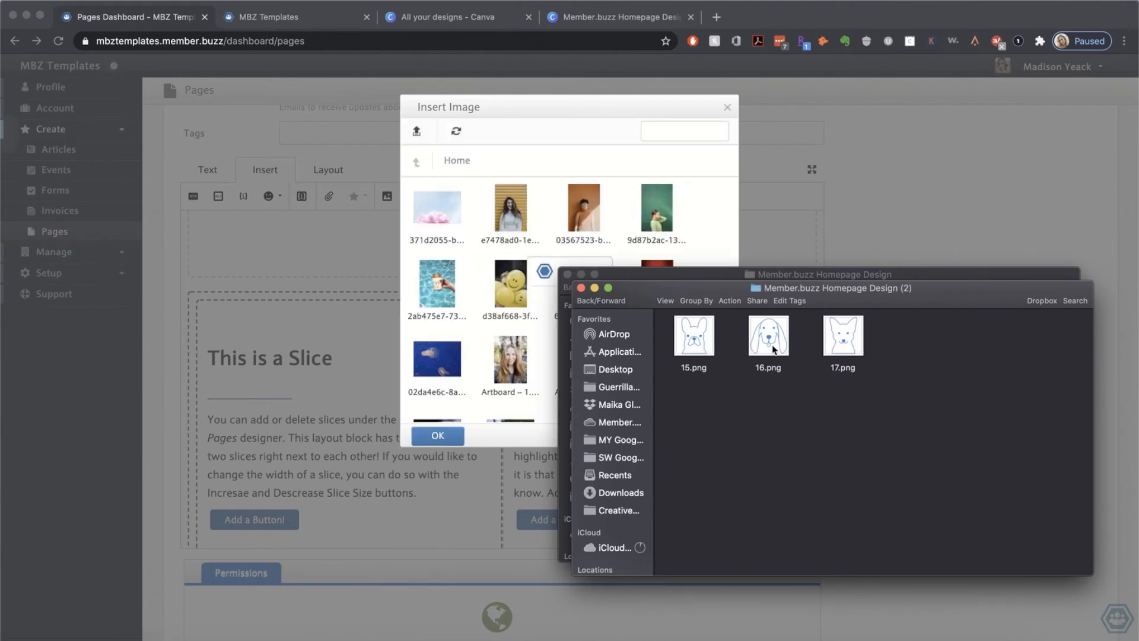
drag(694, 335, 568, 405)
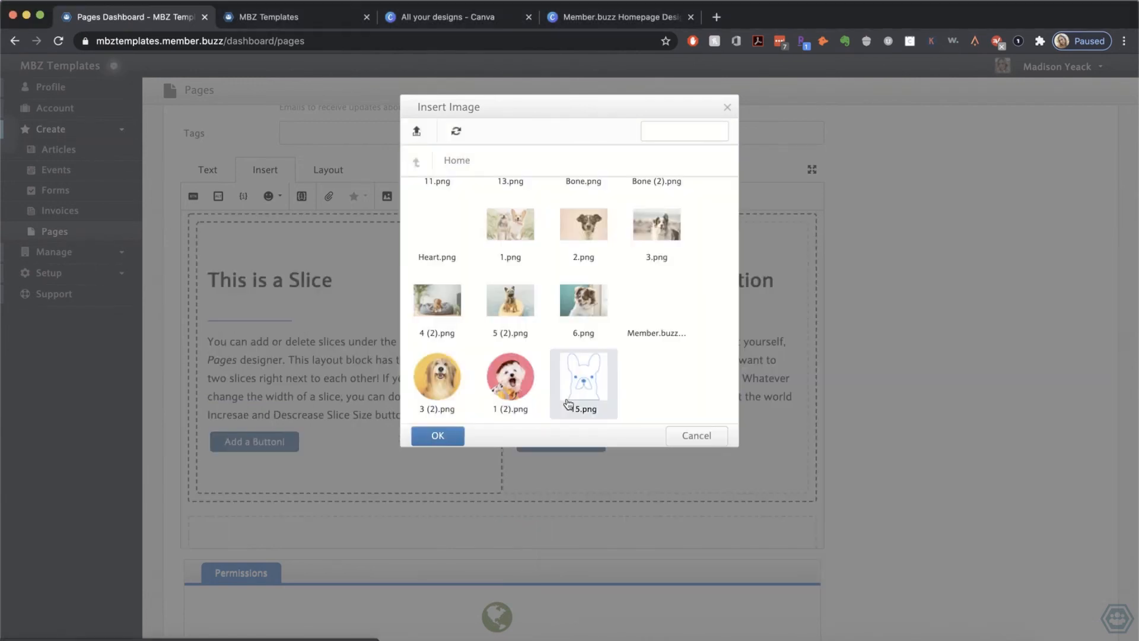
click(419, 439)
Step: Set the inserted dog image's size to 100px and remove the blank line between it and the "This is a Slice" heading
click(323, 302)
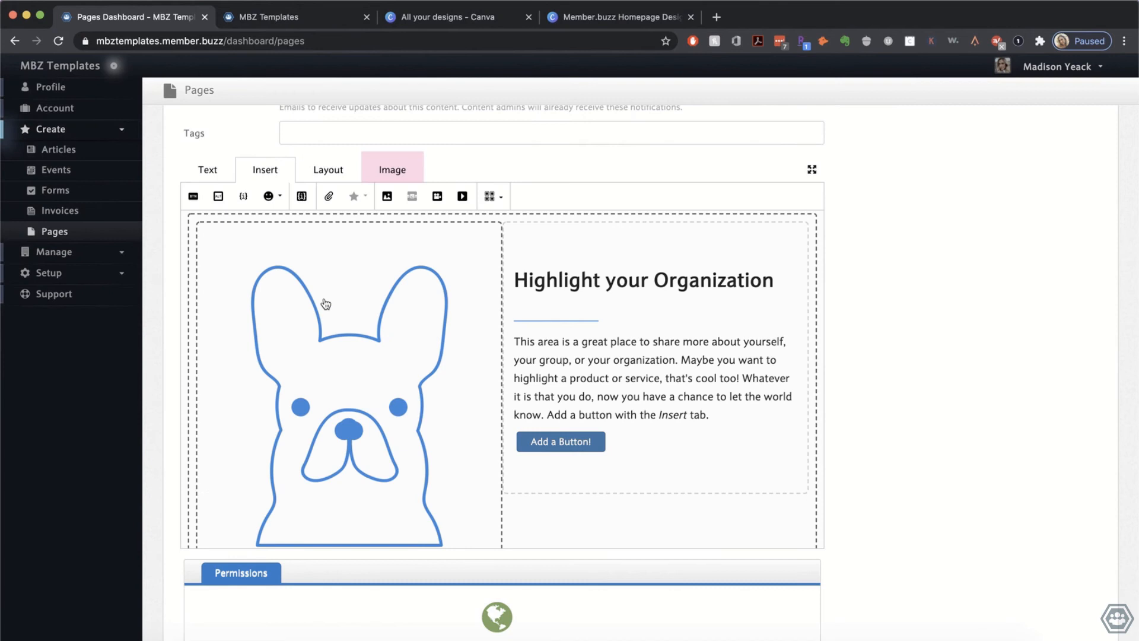
click(384, 176)
click(283, 197)
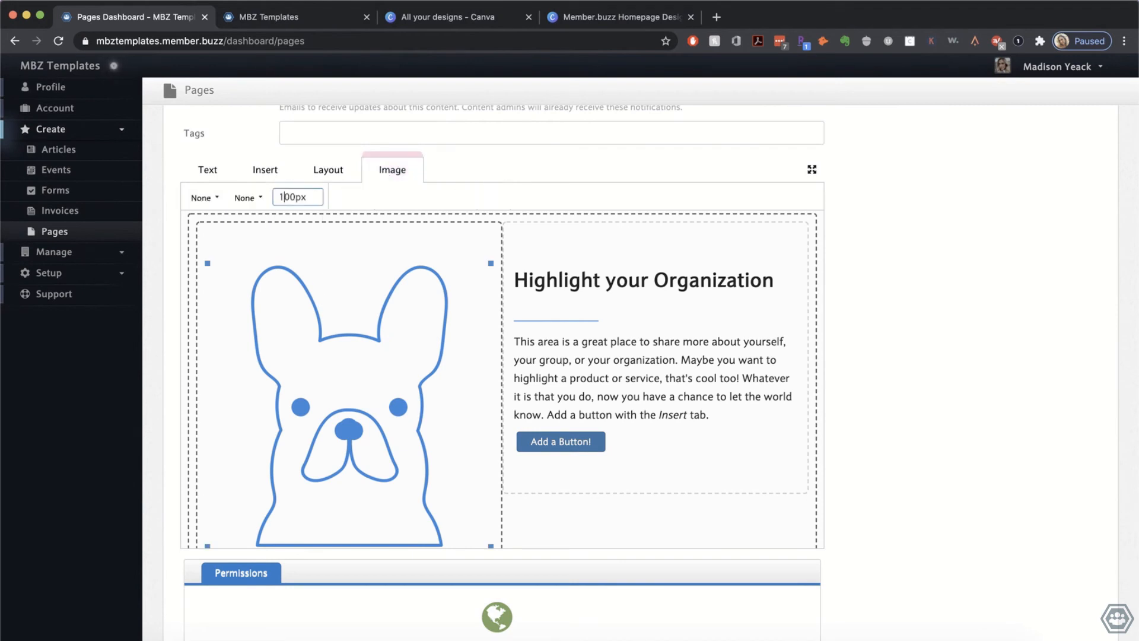
key(Return)
click(274, 352)
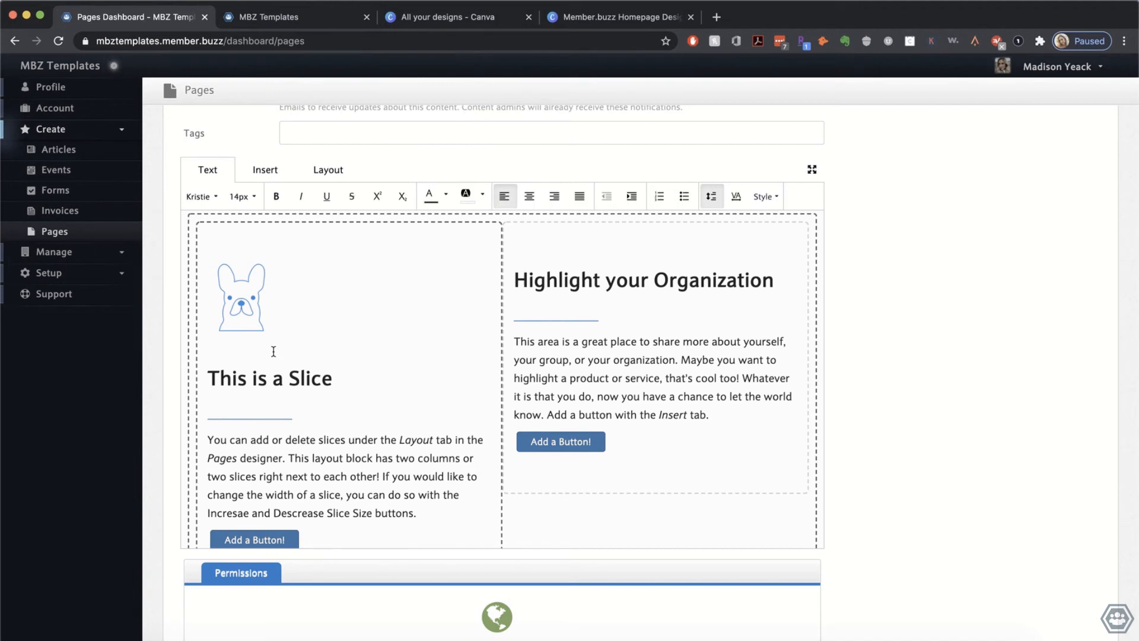
click(208, 343)
key(BackSpace)
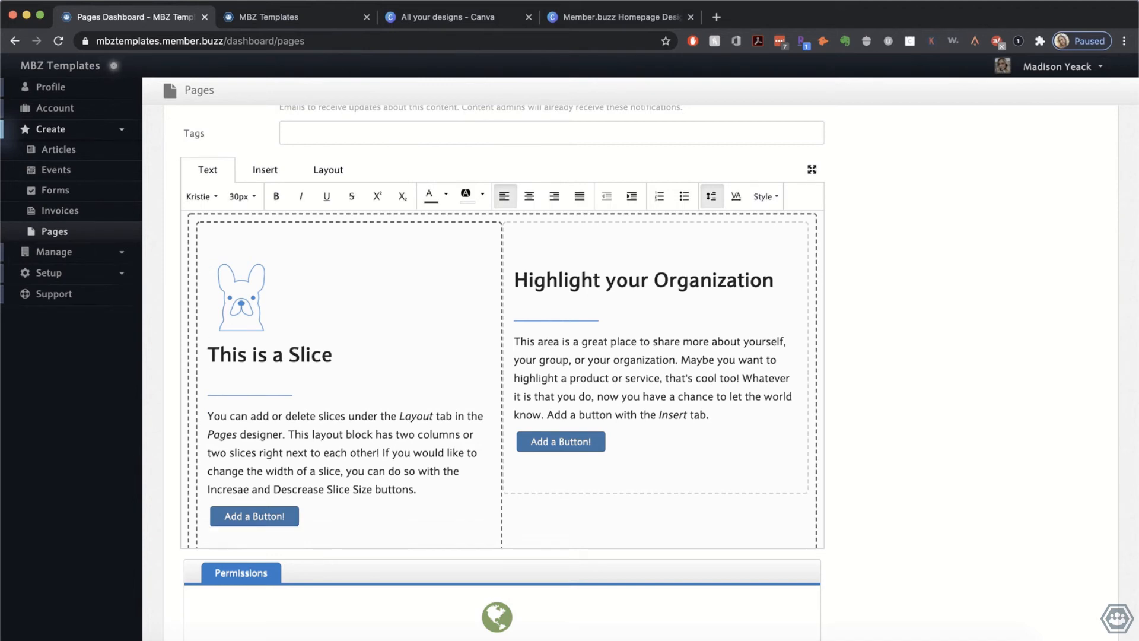
Step: Upload 17.png and insert it above the "Highlight your Organization" heading, sized to match the other dog icon
click(537, 255)
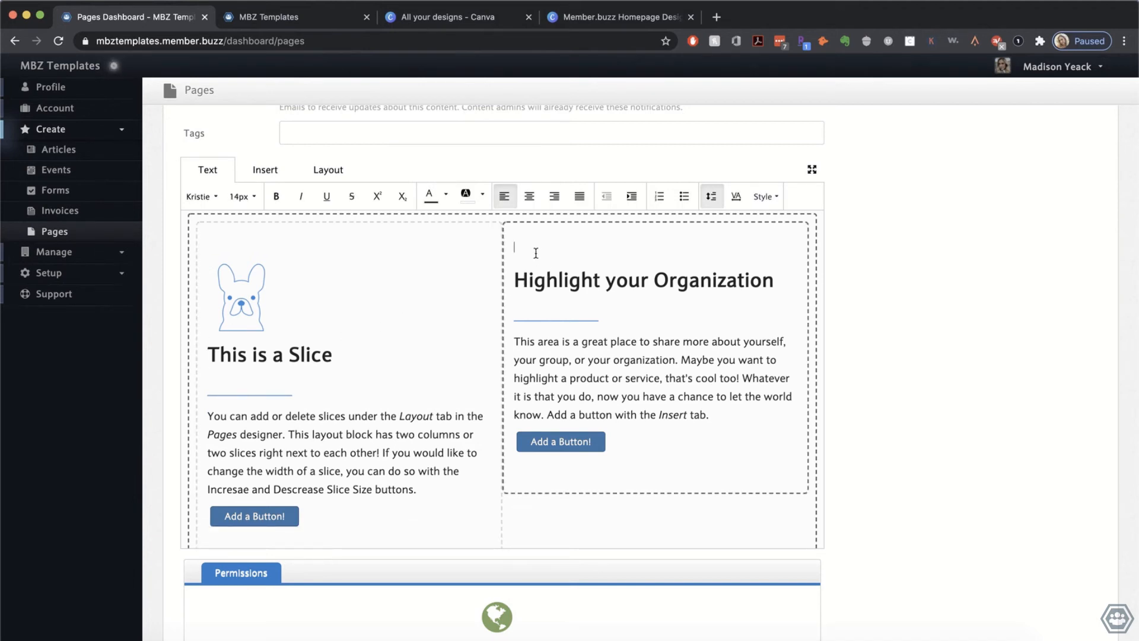
click(264, 172)
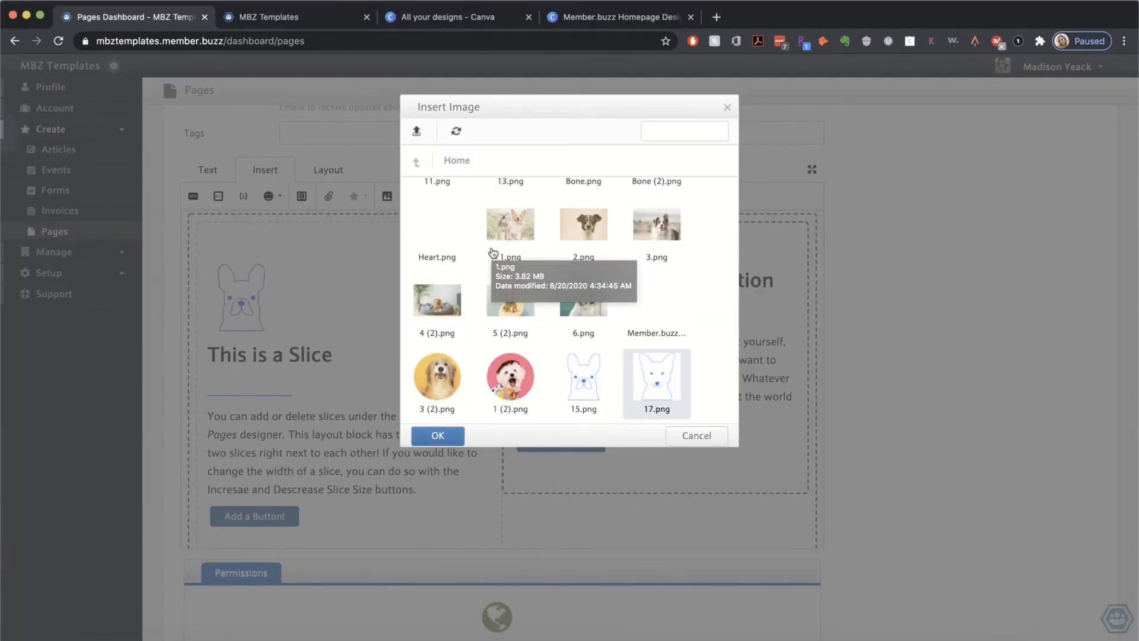
click(438, 435)
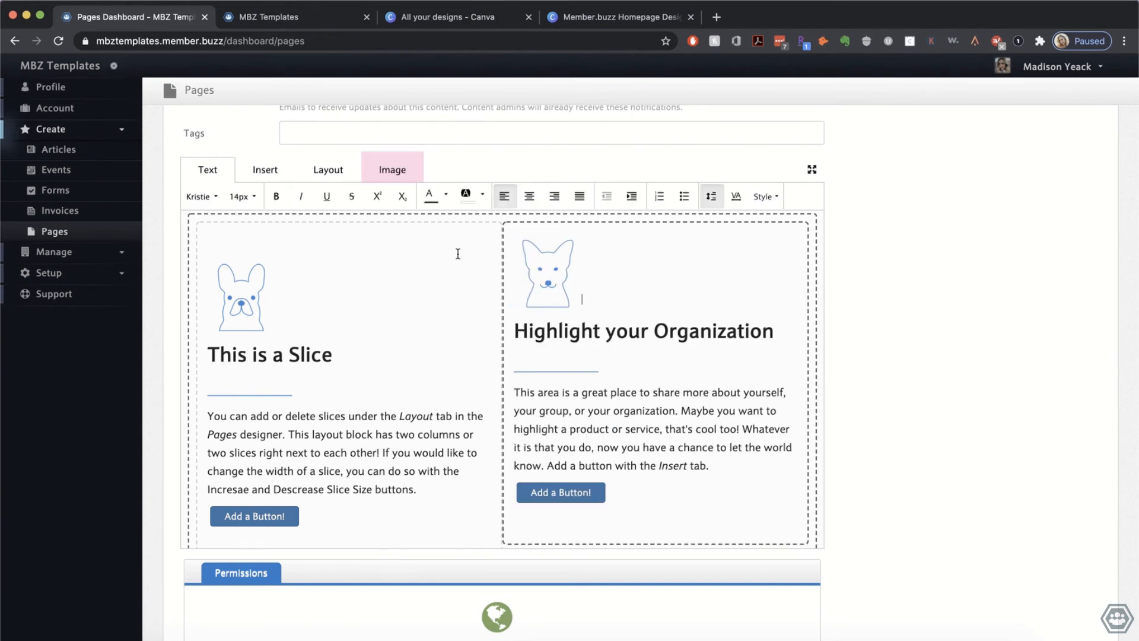
Step: Save the page and reload the live homepage to check the two dog icons in the two-column section
scroll(170, 412, down, 5)
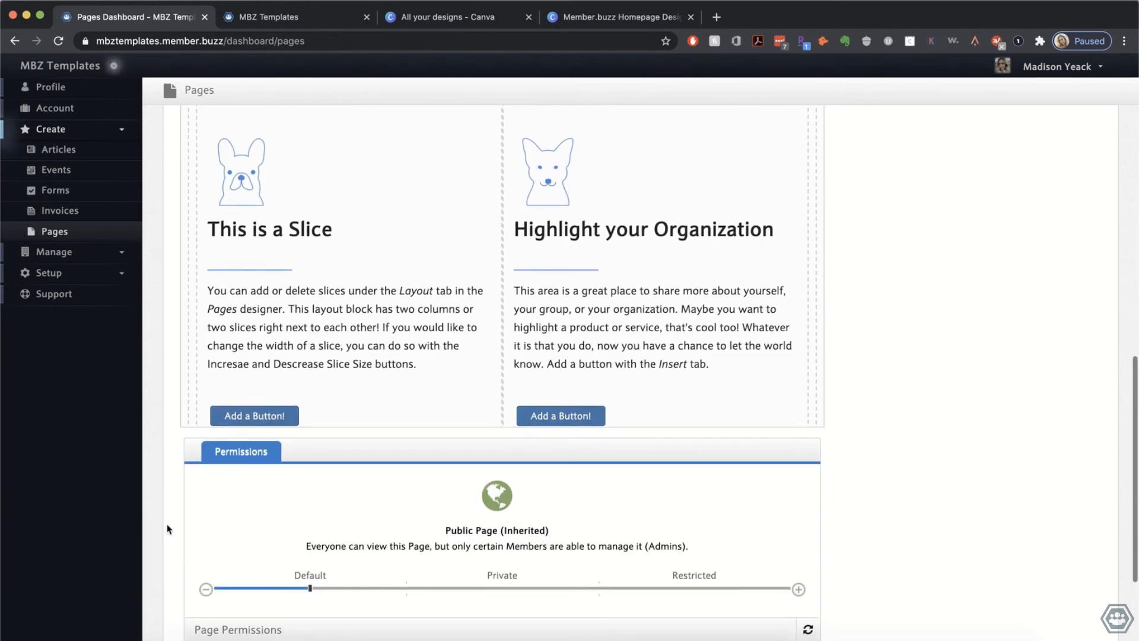
click(196, 579)
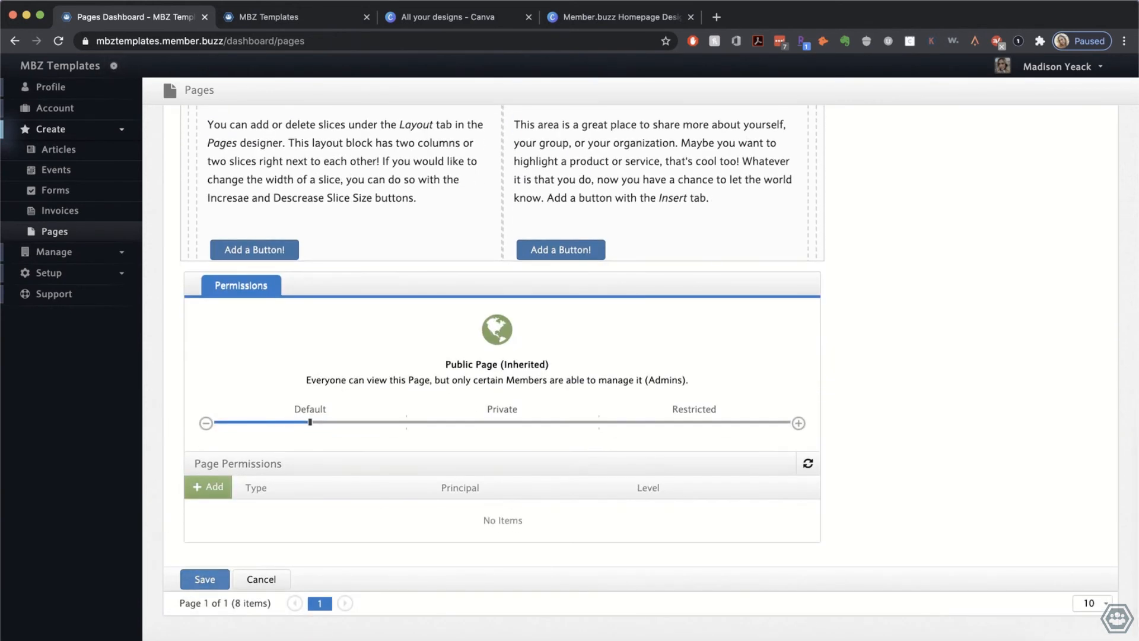
click(291, 25)
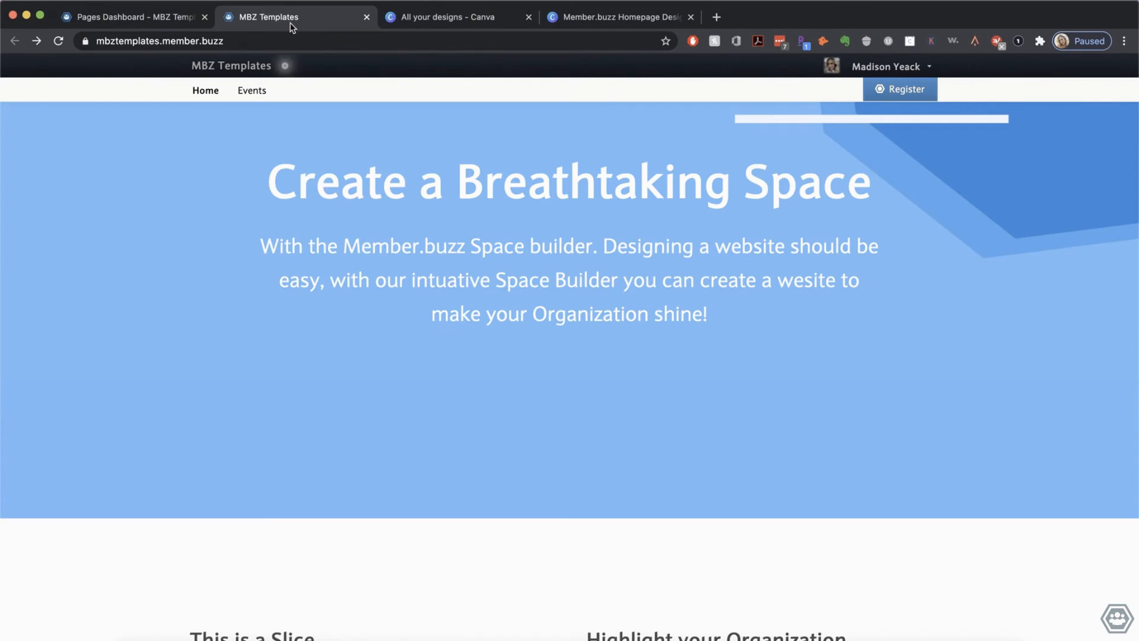
click(59, 40)
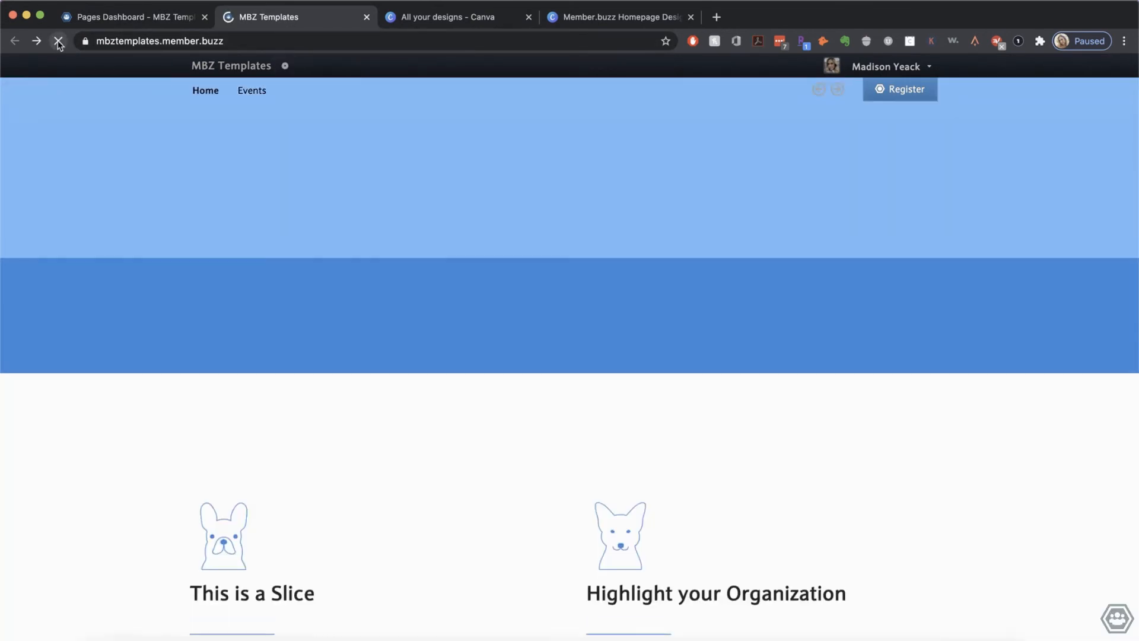
scroll(543, 424, down, 5)
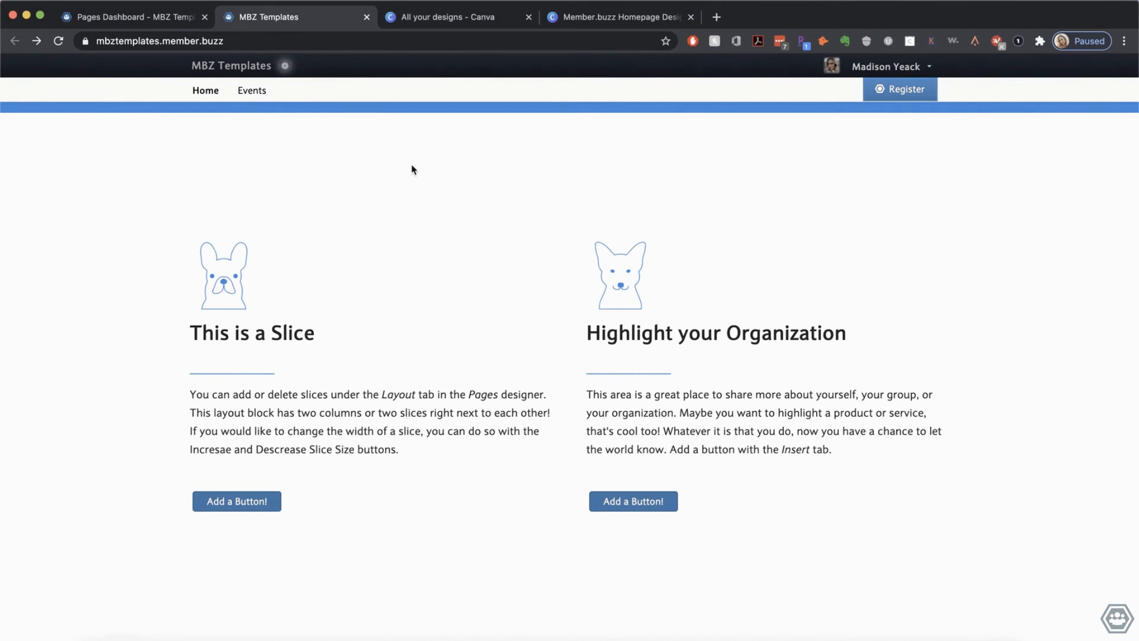
Step: Reopen the Homepage page for editing and review the live homepage from its banner down to the two-column section
click(127, 25)
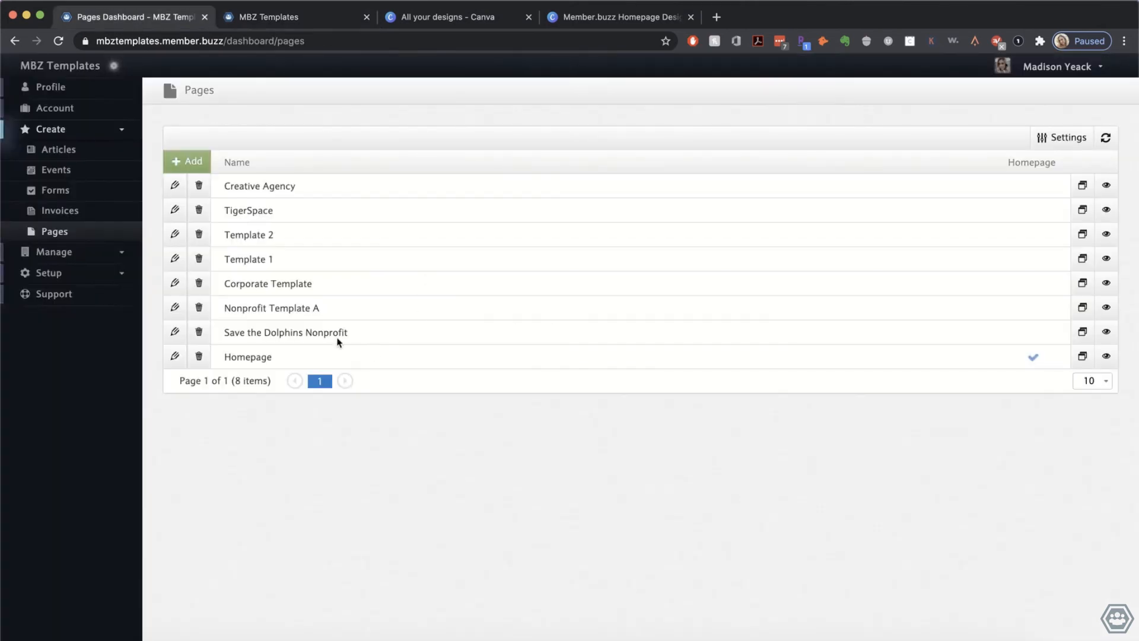
click(176, 357)
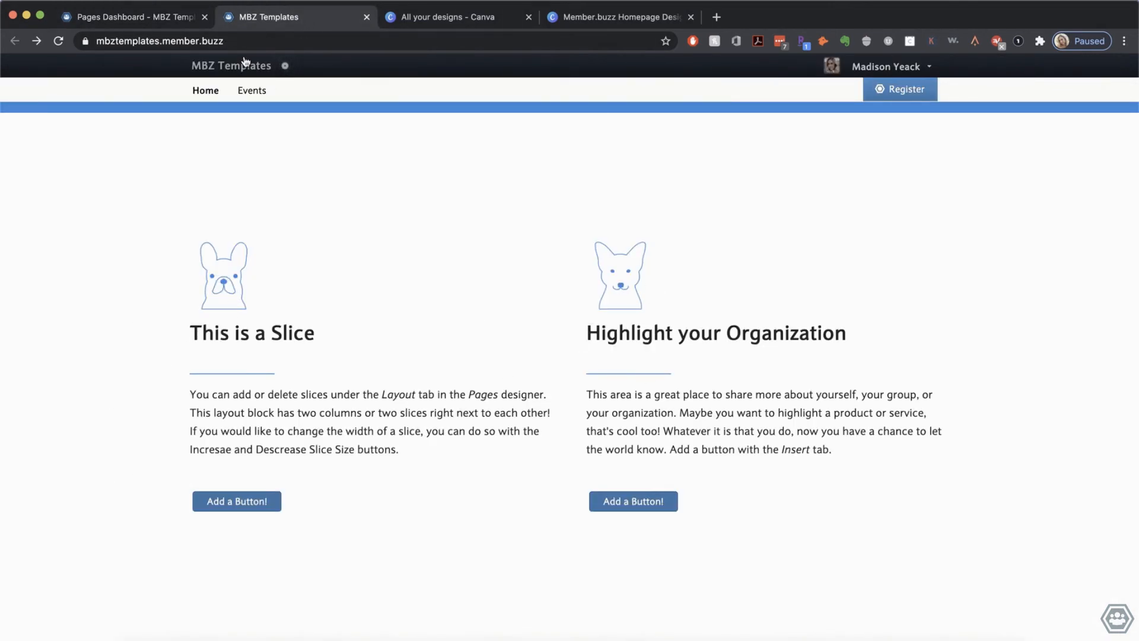
key(ctrl+shift+Tab)
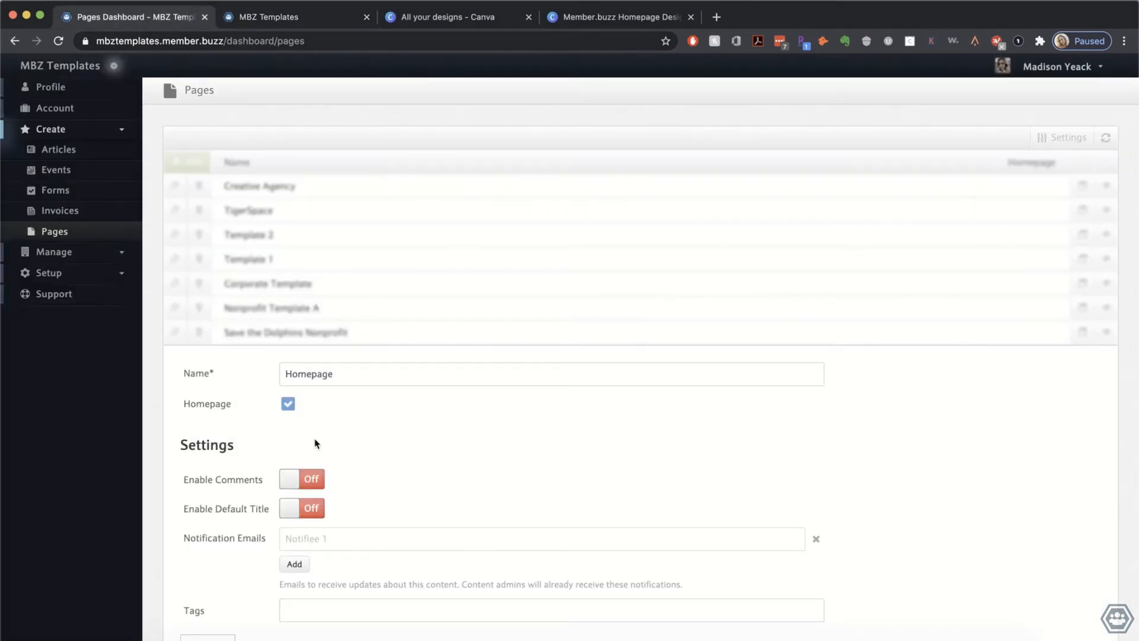
scroll(317, 444, down, 4)
scroll(331, 452, down, 10)
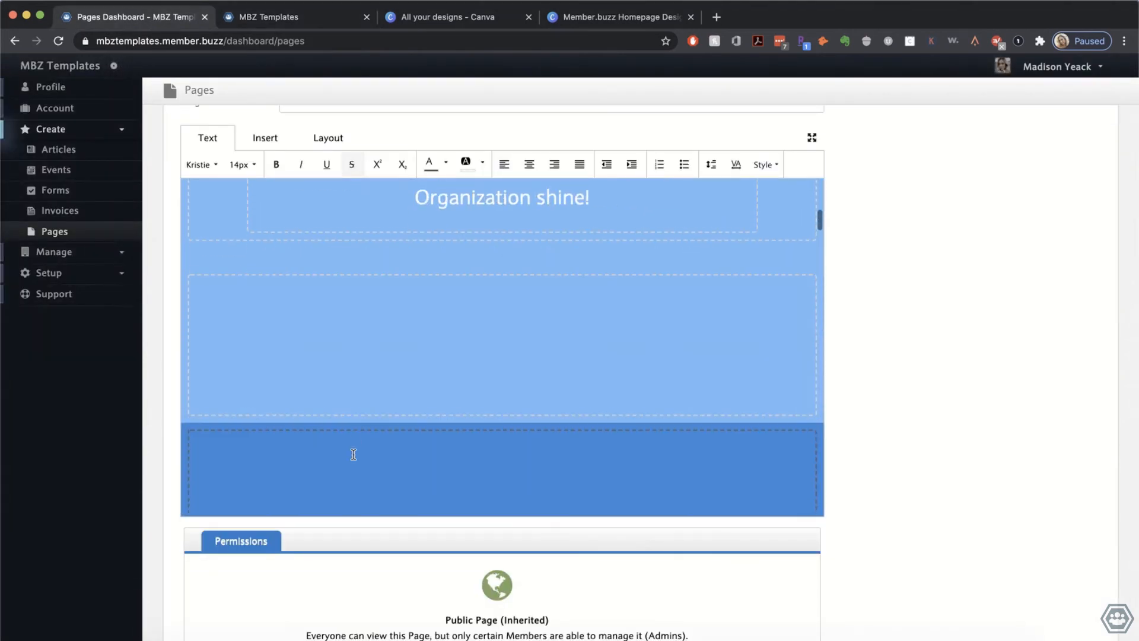
scroll(354, 454, down, 3)
click(297, 17)
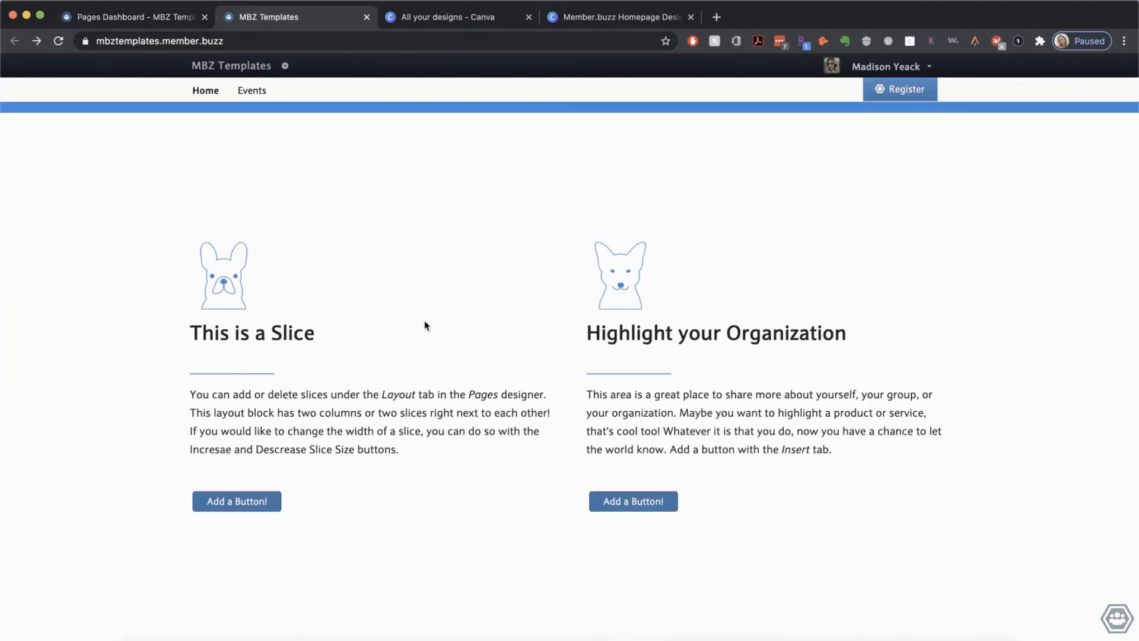
scroll(425, 325, up, 10)
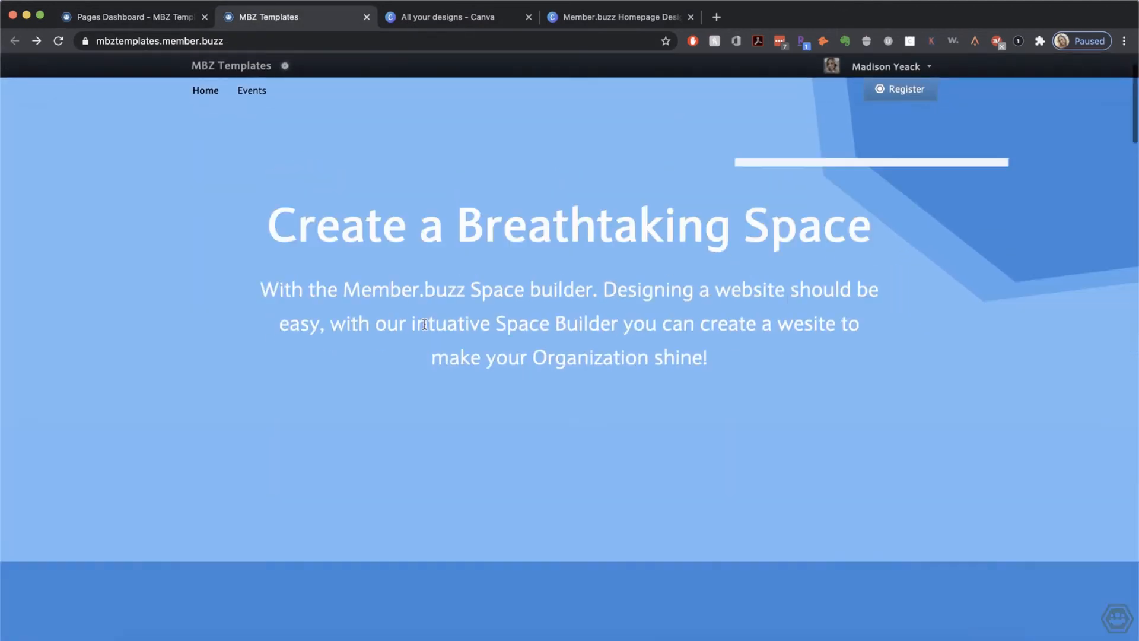
scroll(425, 325, down, 2)
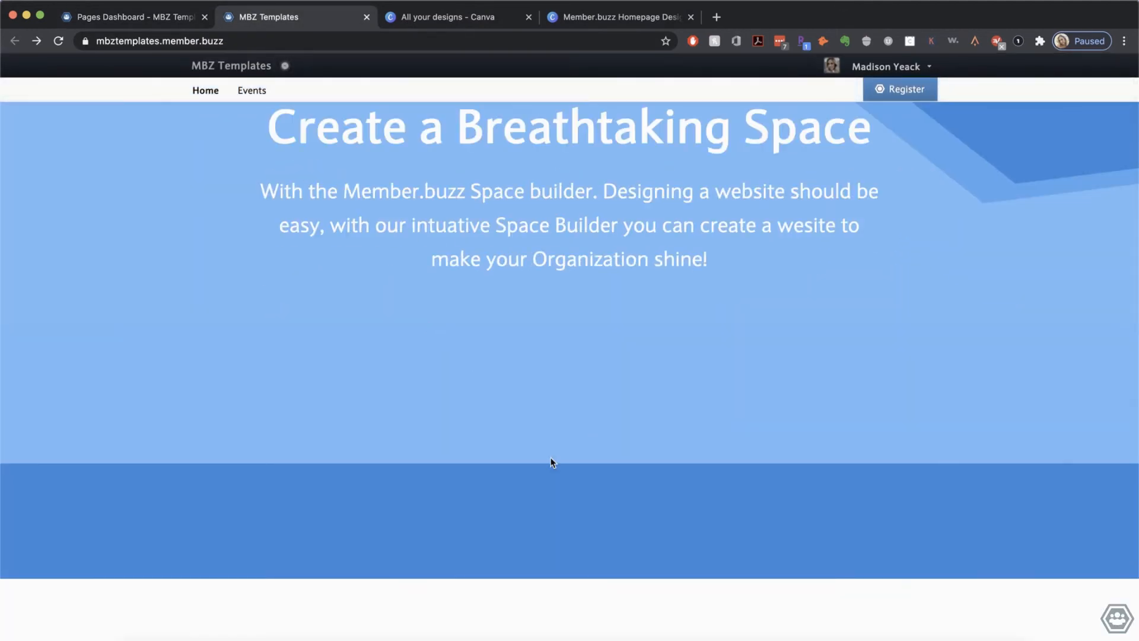
scroll(934, 496, down, 7)
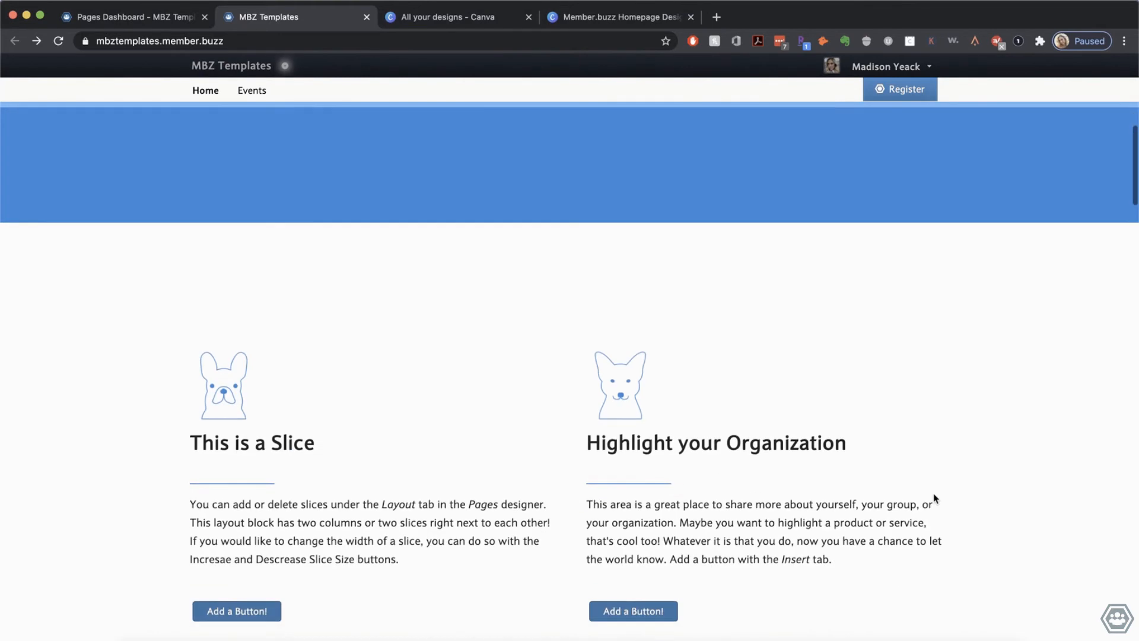
Step: Add an empty slice before the "This is a Slice" column and decrease its size by one step
click(147, 16)
scroll(338, 425, down, 3)
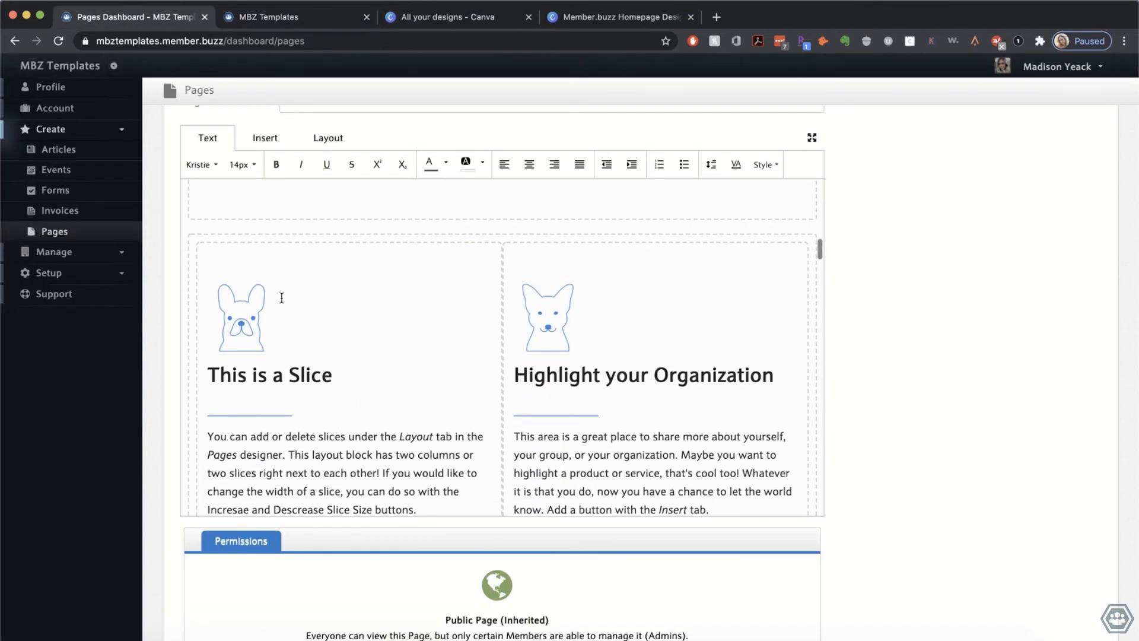
click(342, 136)
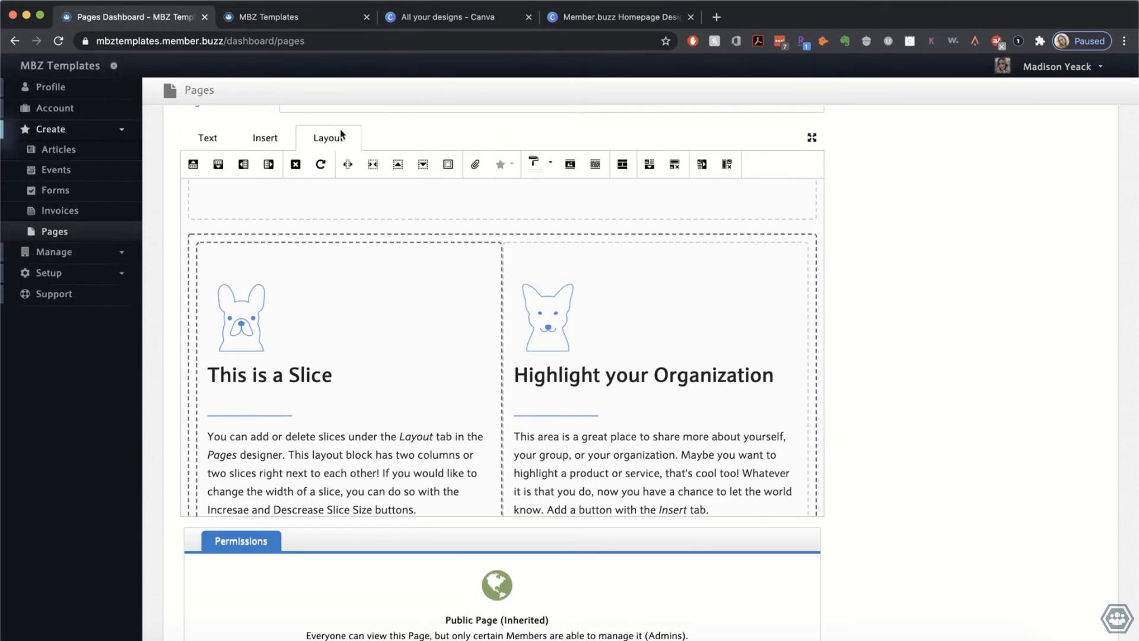
click(243, 166)
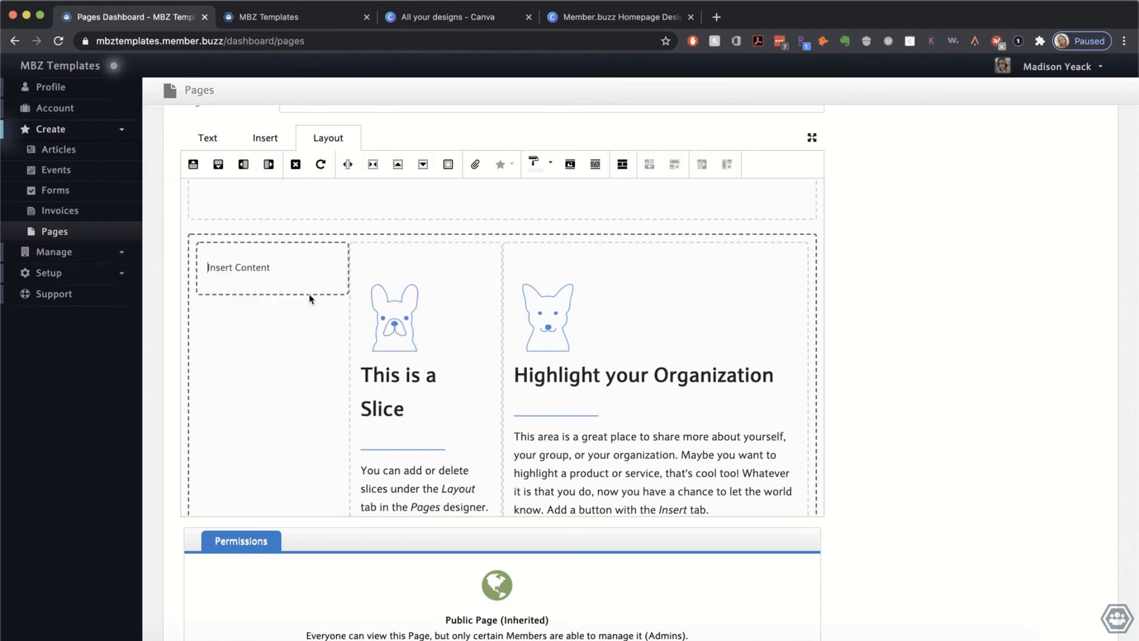
triple_click(232, 272)
key(BackSpace)
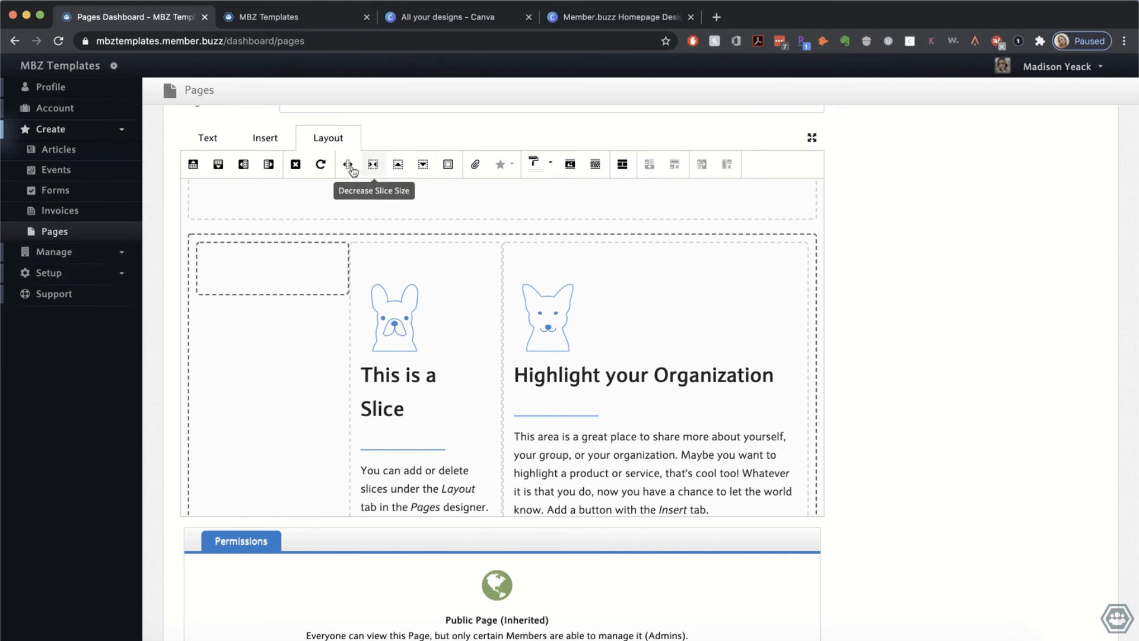
click(373, 166)
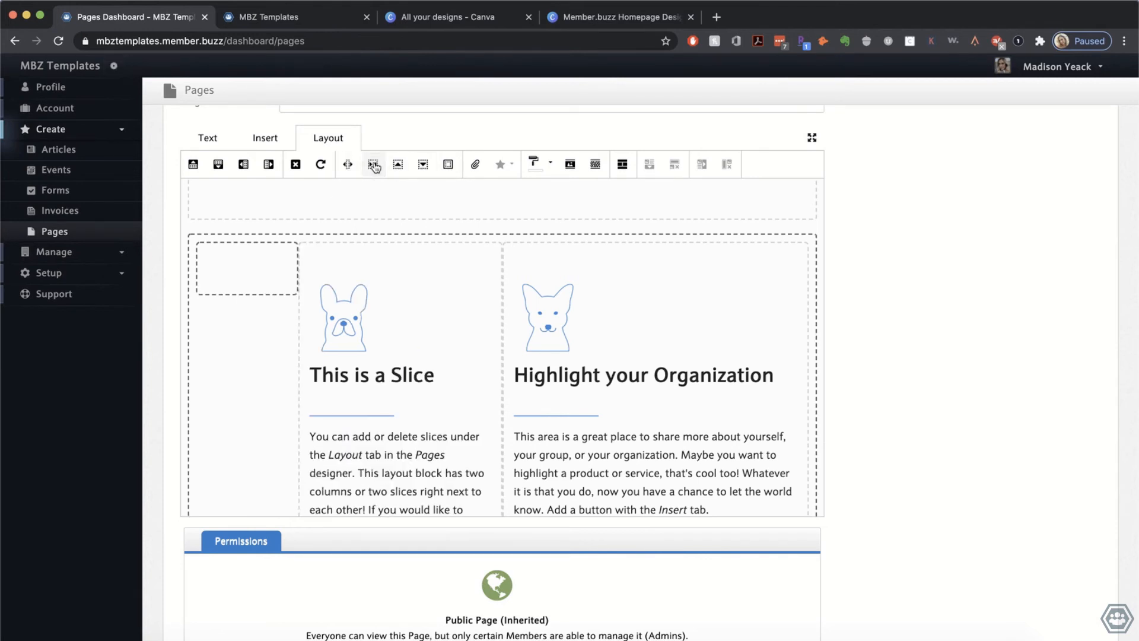
Step: Insert 15.png from the image library into the new narrow slice
click(271, 139)
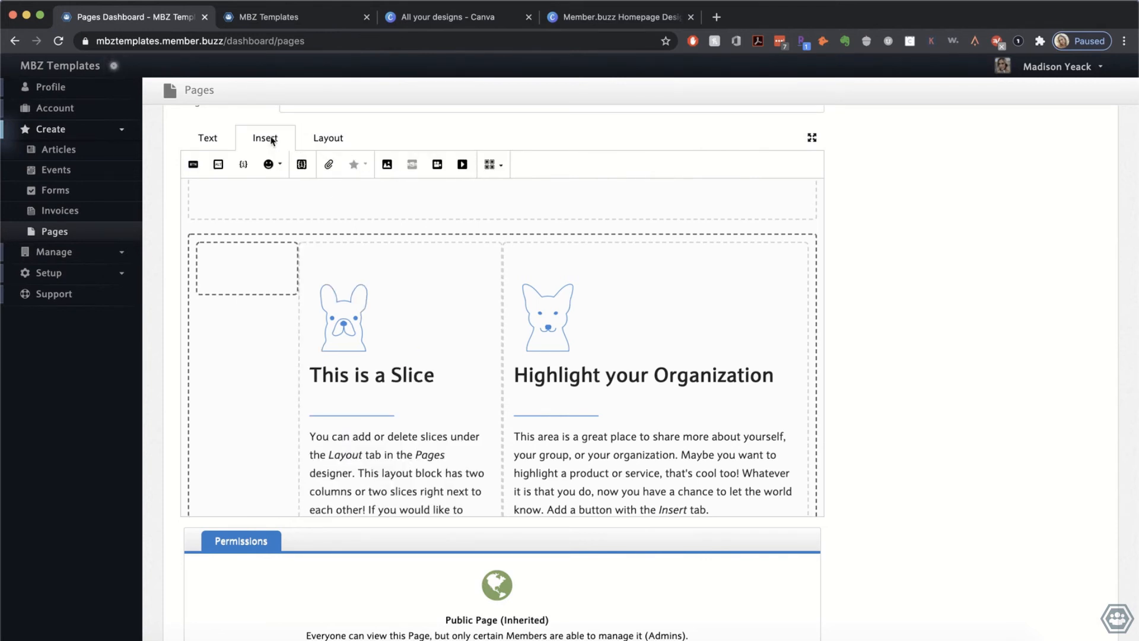
click(388, 165)
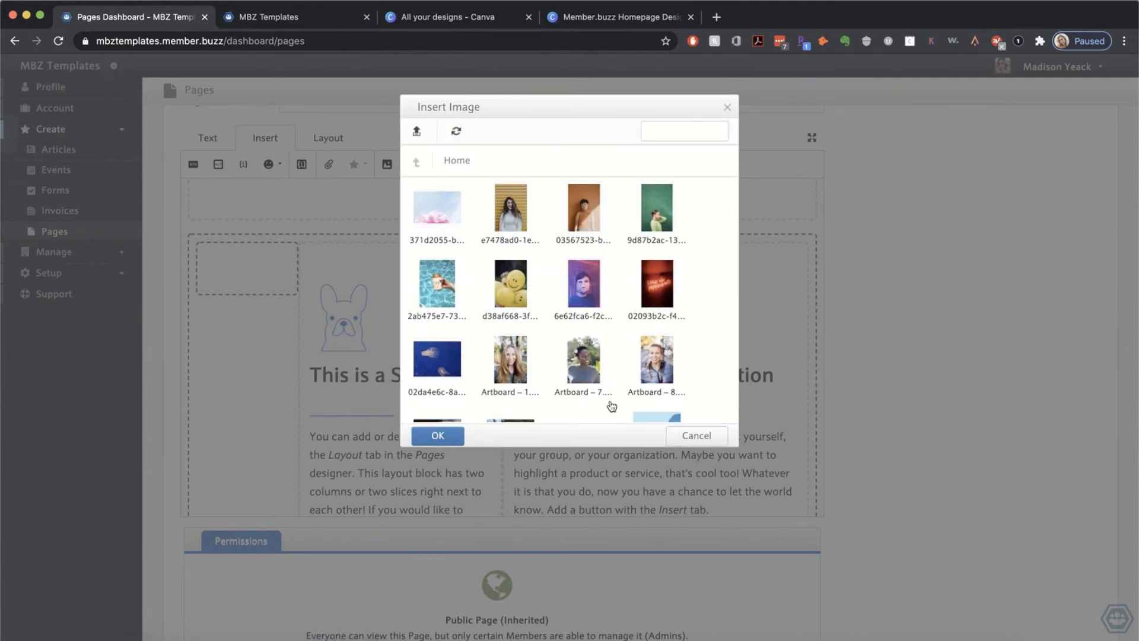
scroll(611, 405, down, 10)
scroll(611, 405, down, 10)
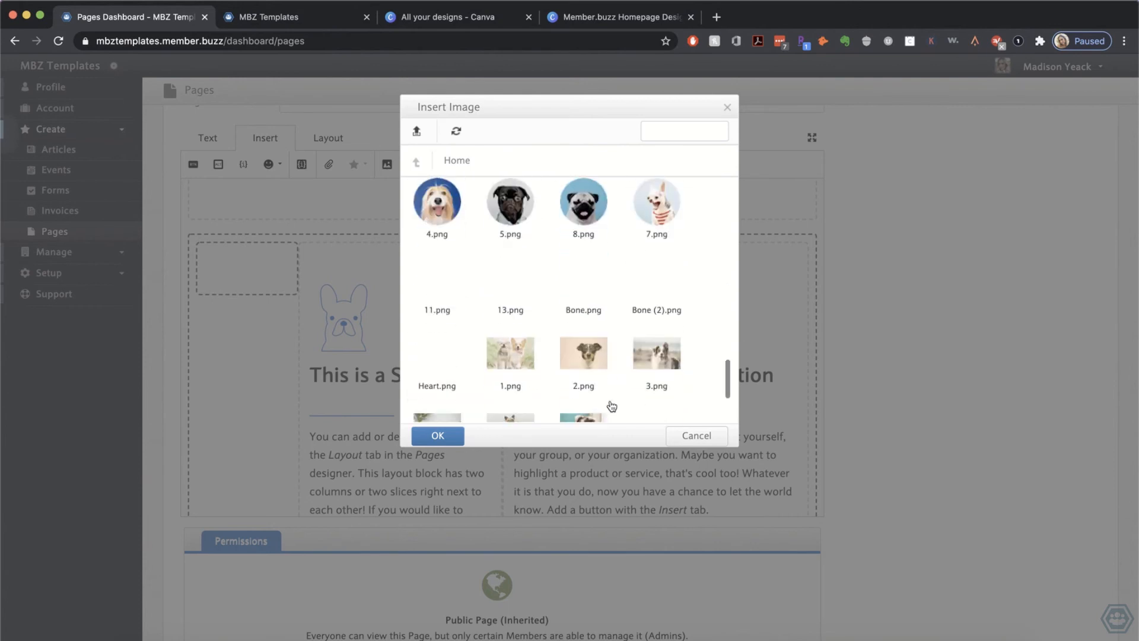
click(560, 395)
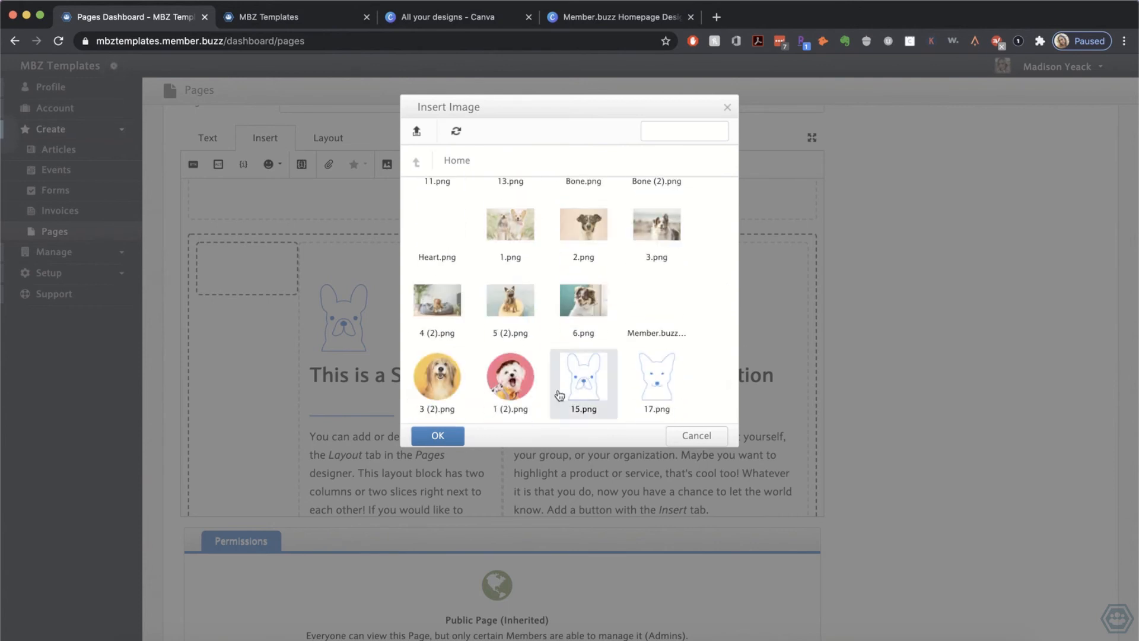
click(439, 439)
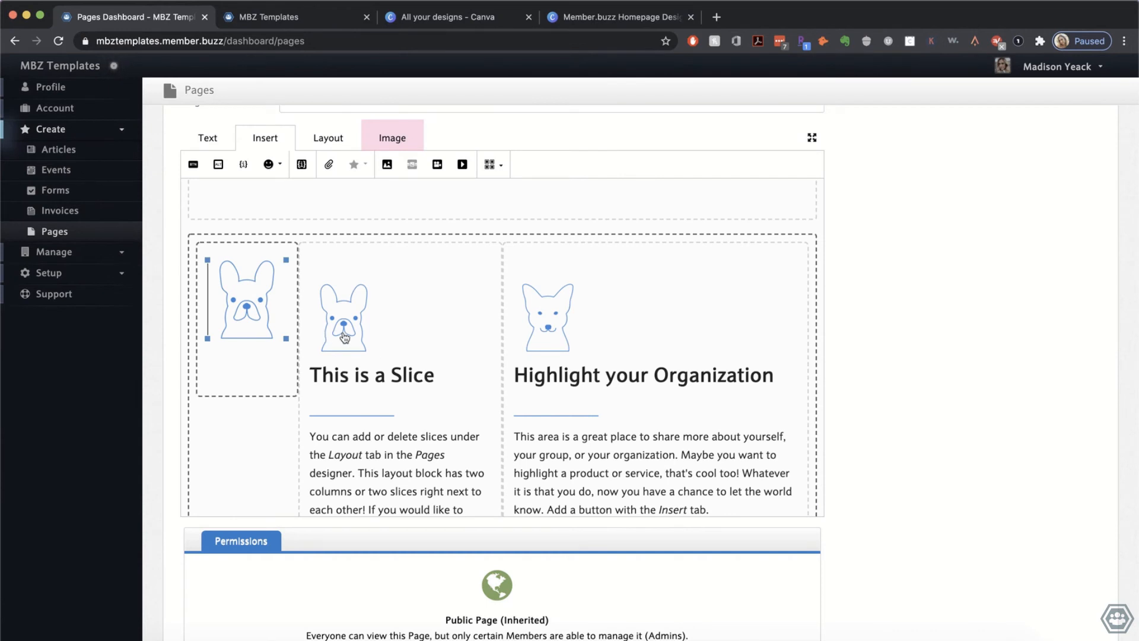
Step: Delete the dog icon above "This is a Slice" and add blank lines above and below the icon in the narrow slice
click(359, 341)
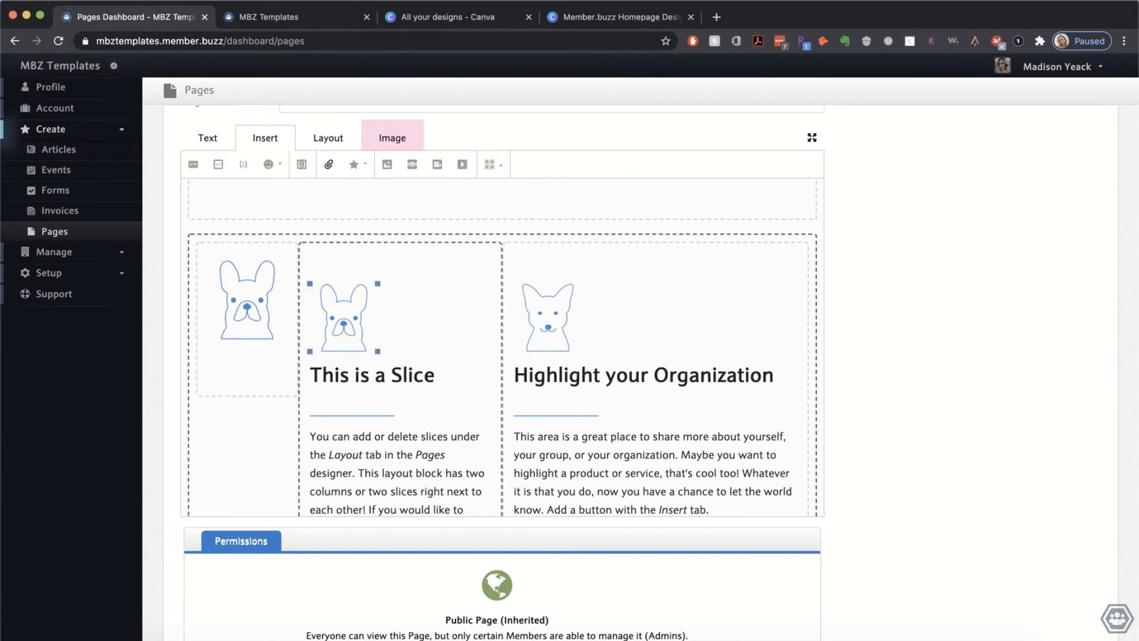
key(BackSpace)
click(258, 319)
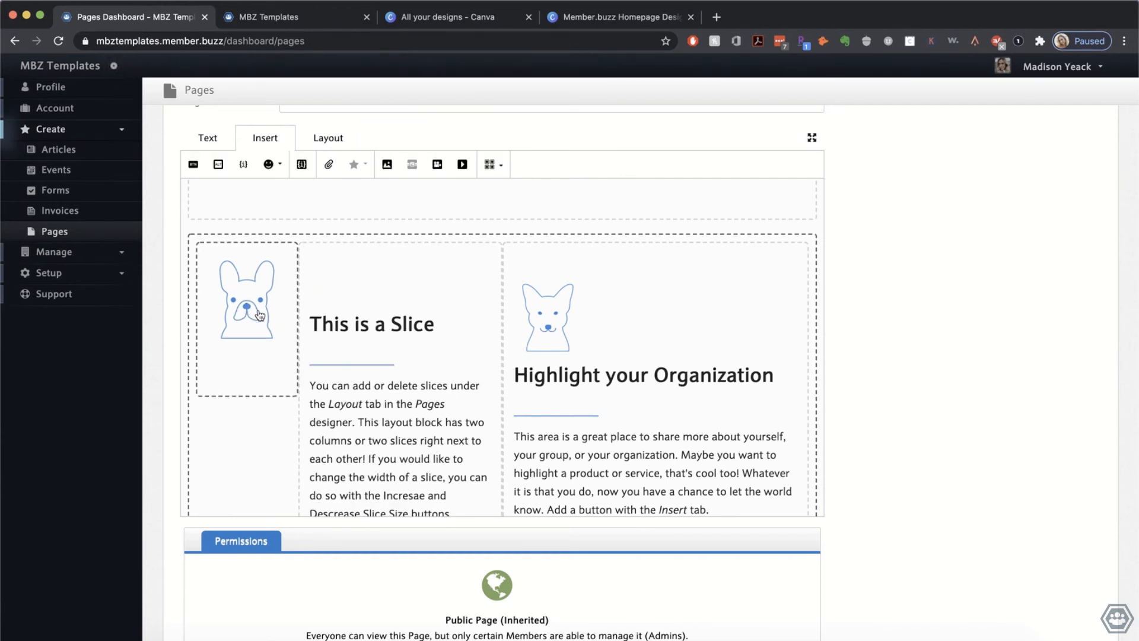
click(207, 265)
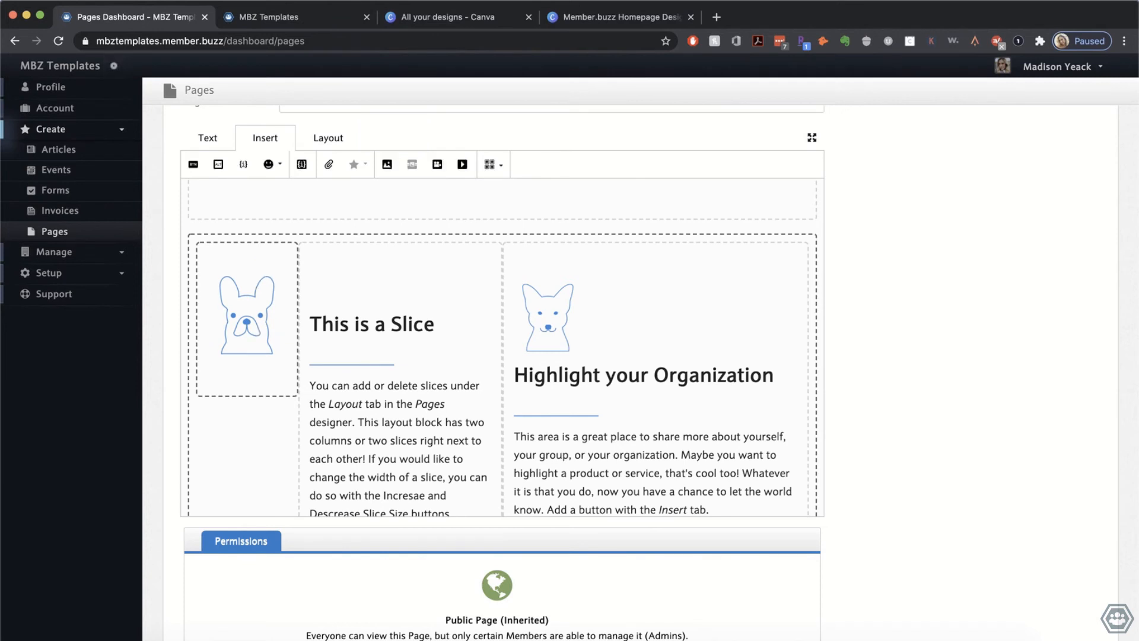
key(Return)
key(Return)
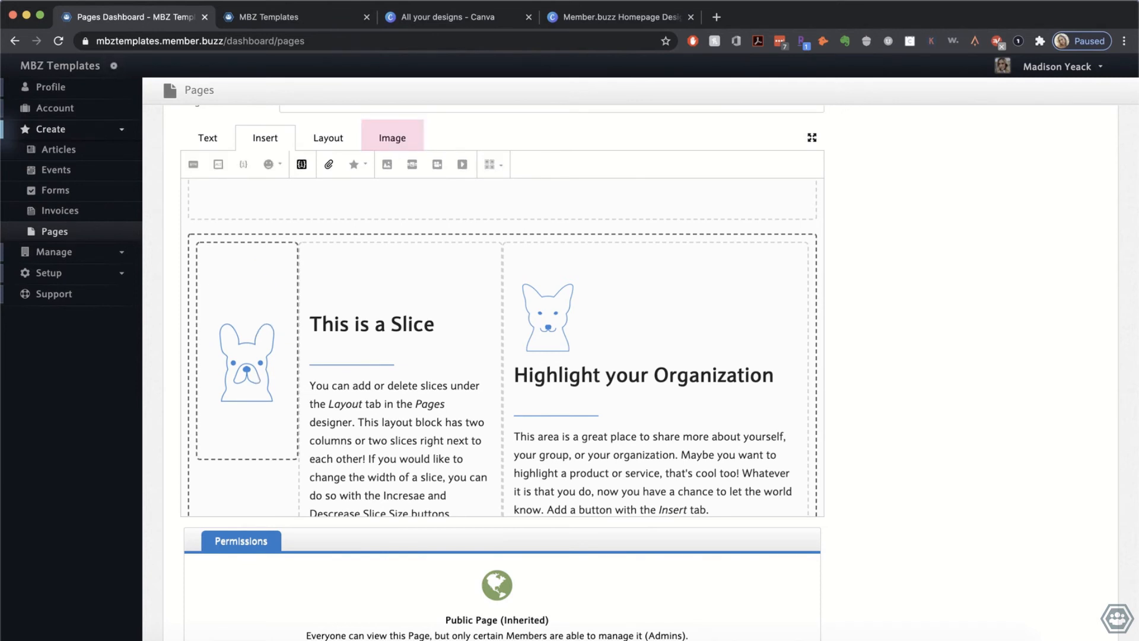
click(255, 411)
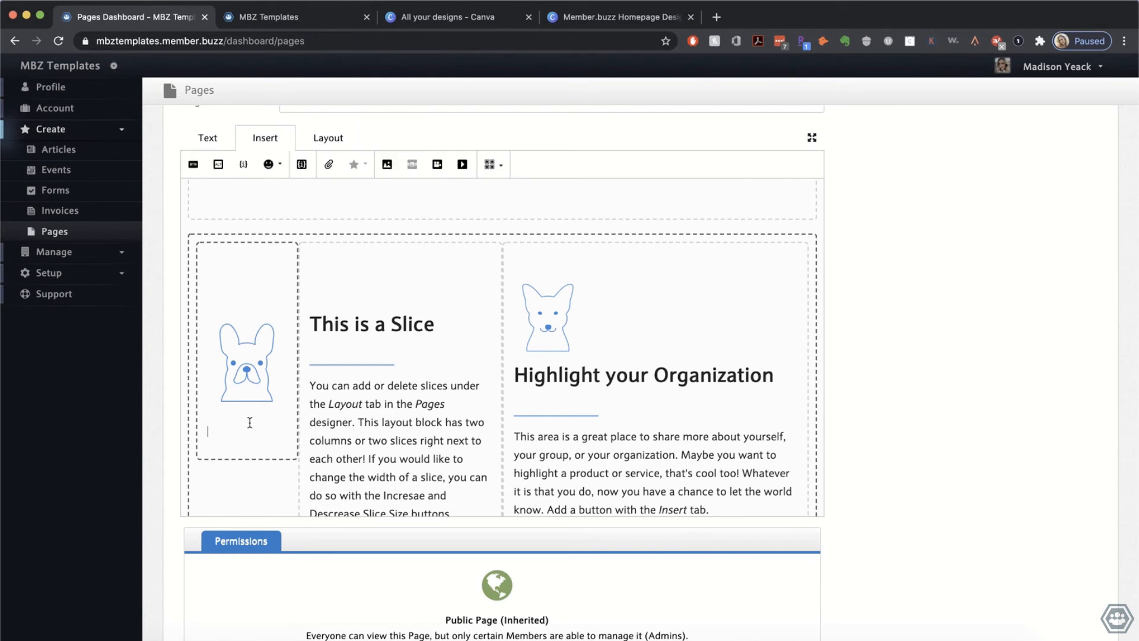
key(Return)
key(Return)
scroll(251, 420, down, 3)
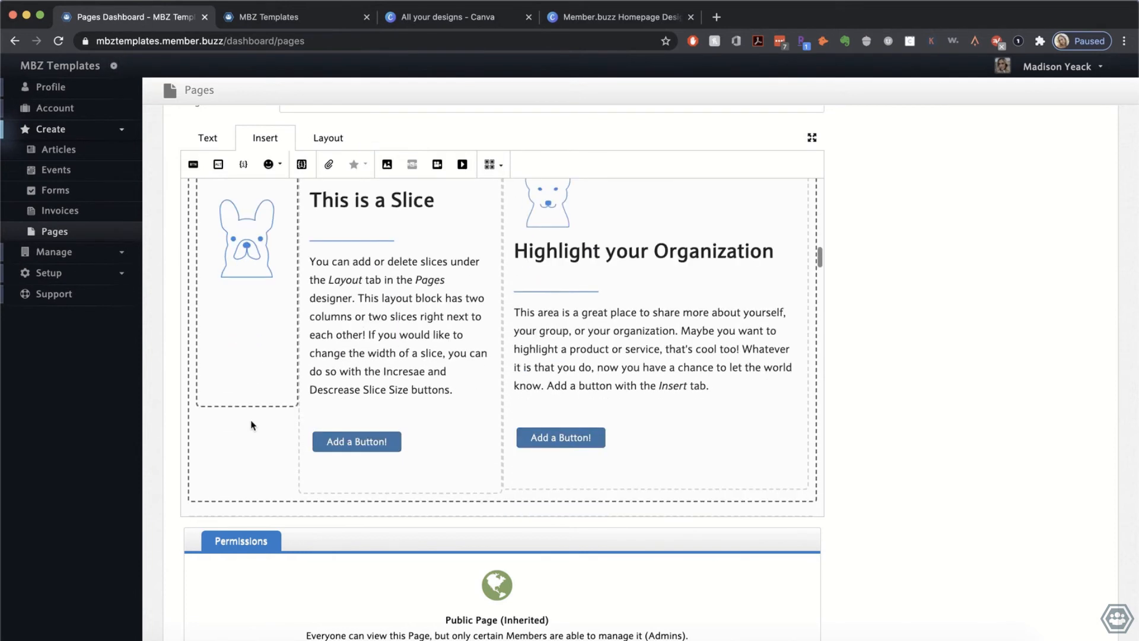
scroll(205, 445, up, 3)
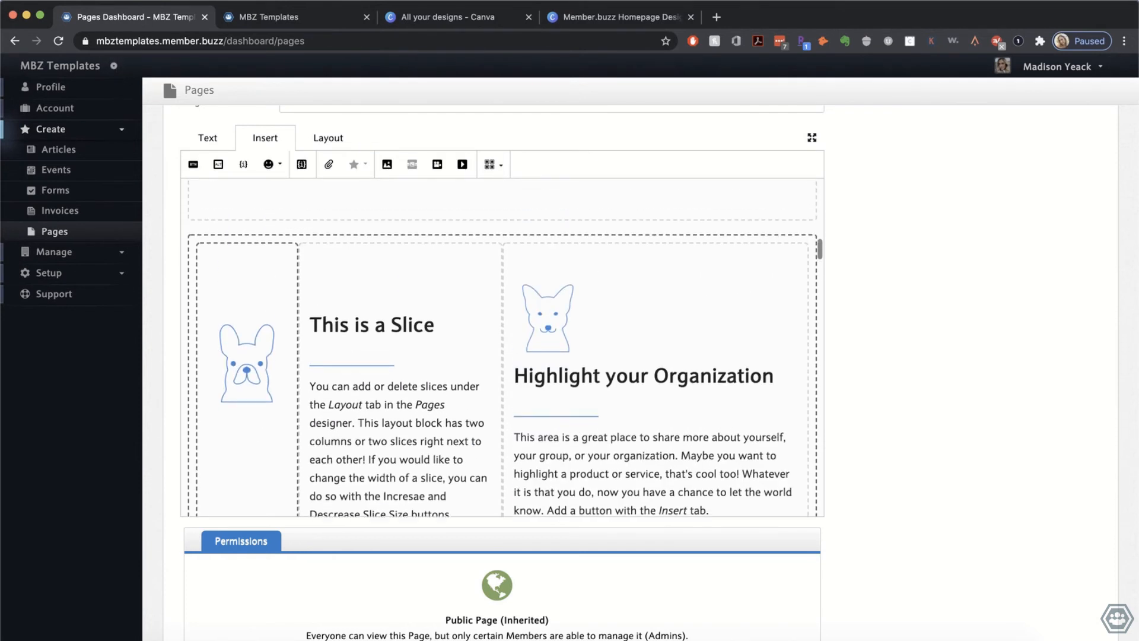
Step: Delete the icon above "Highlight your Organization" and add an empty slice before that column, decreased by one size step
click(554, 311)
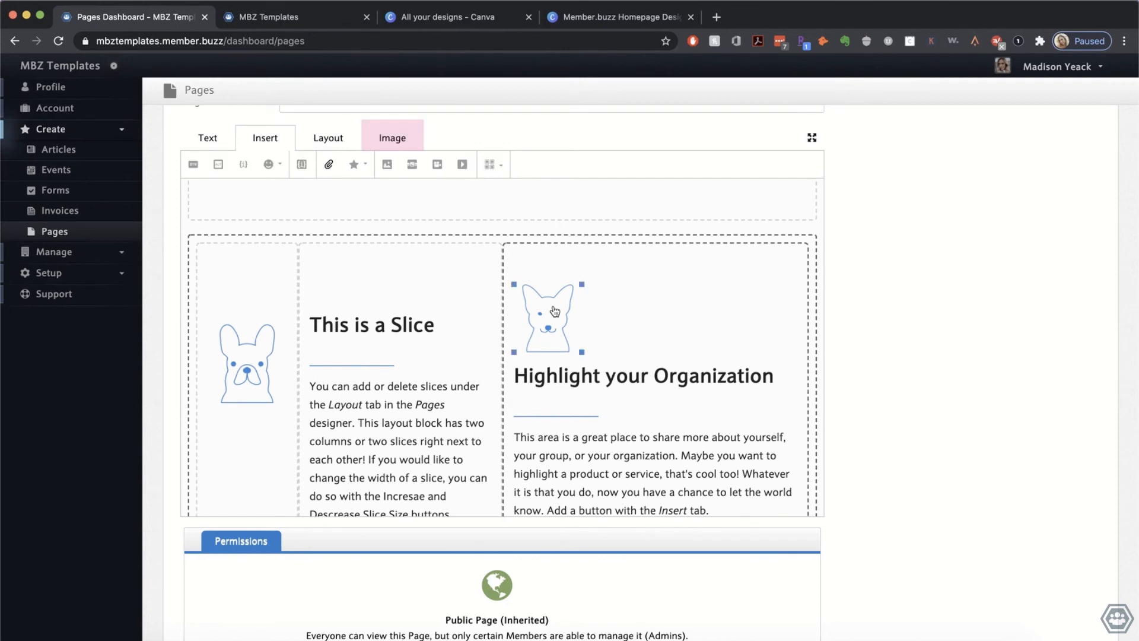
key(BackSpace)
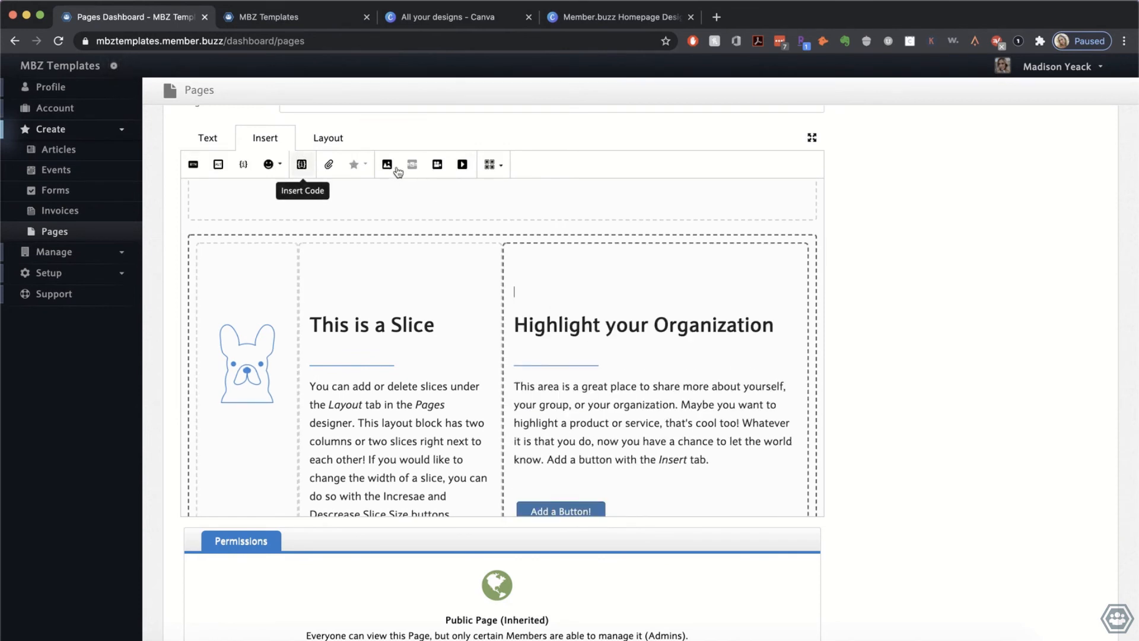
click(326, 140)
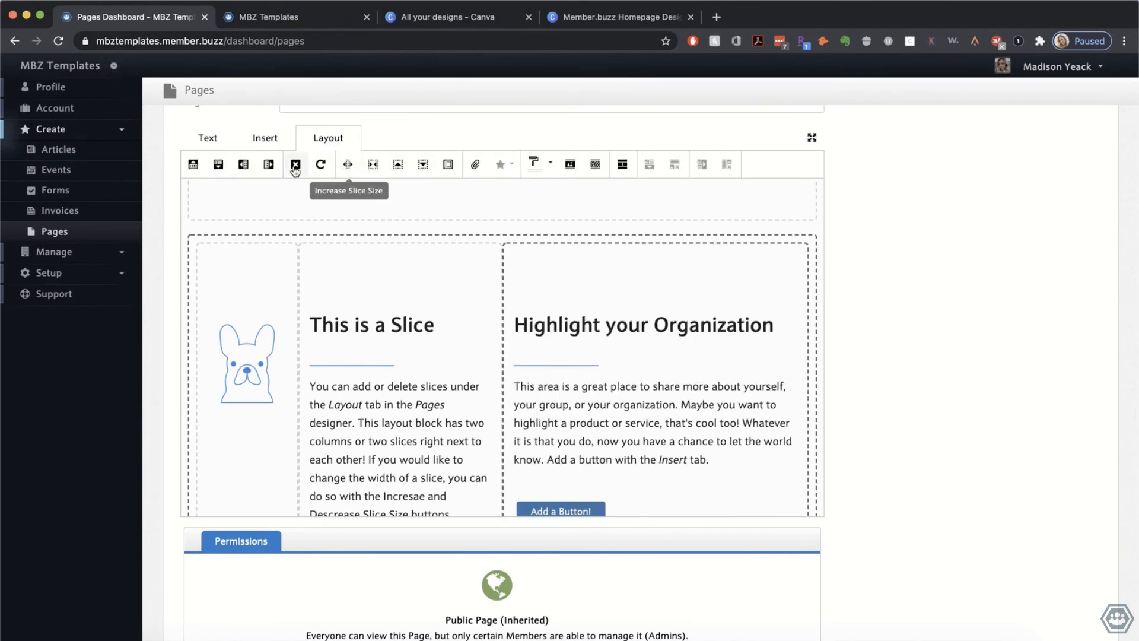
click(242, 173)
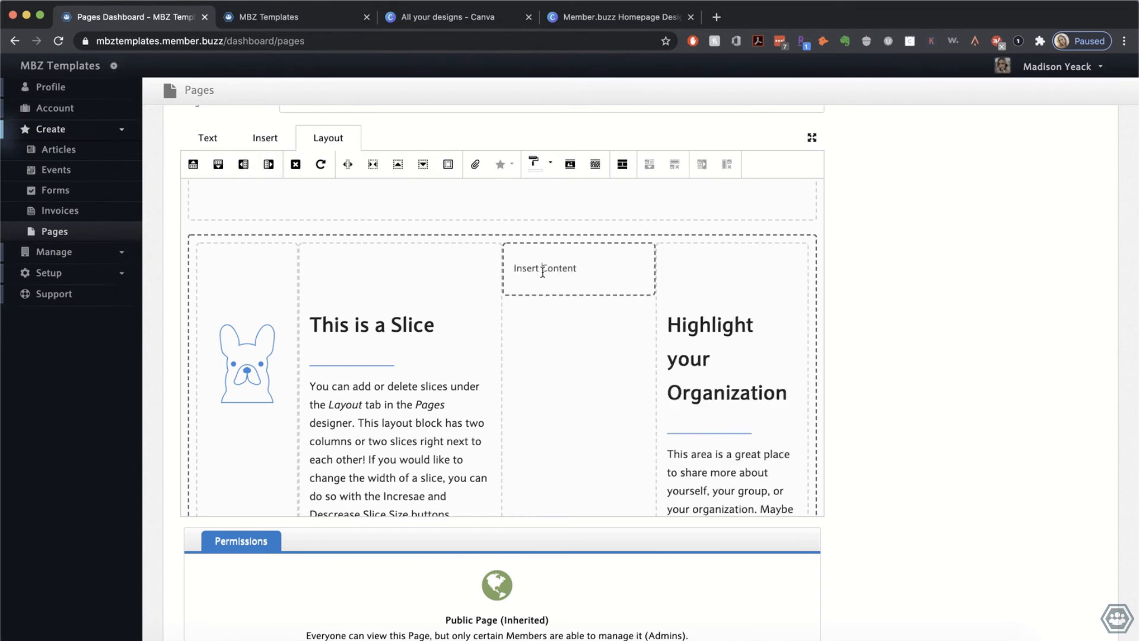
triple_click(543, 270)
key(BackSpace)
click(372, 168)
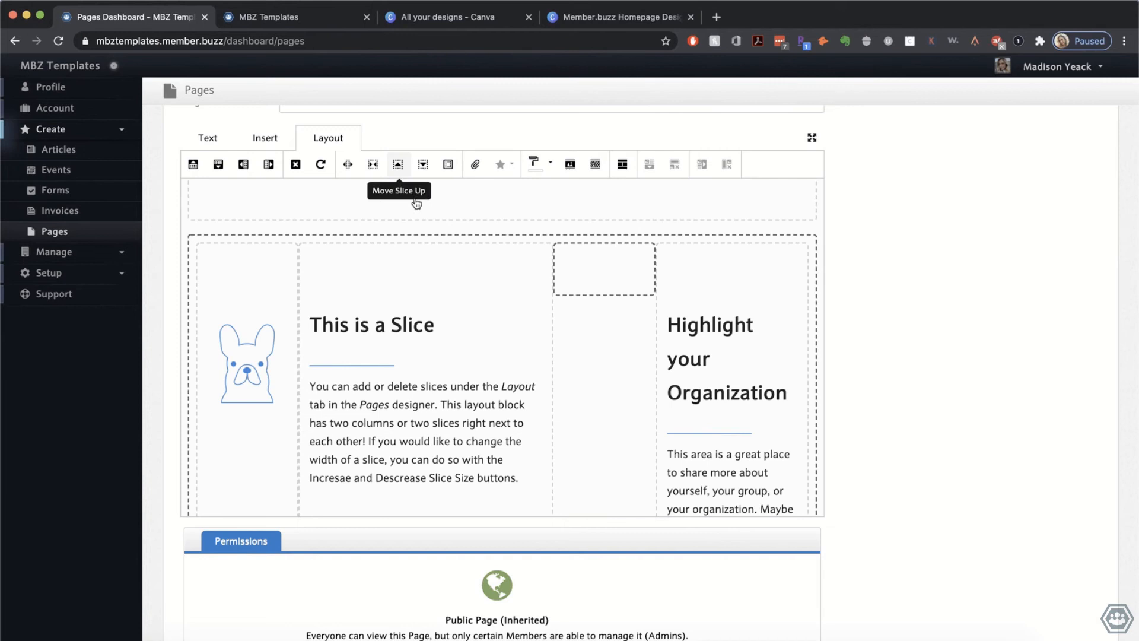
Step: Decrease the "This is a Slice" column by one step, and give that width back by decreasing the first dog-icon slice
click(478, 272)
click(371, 166)
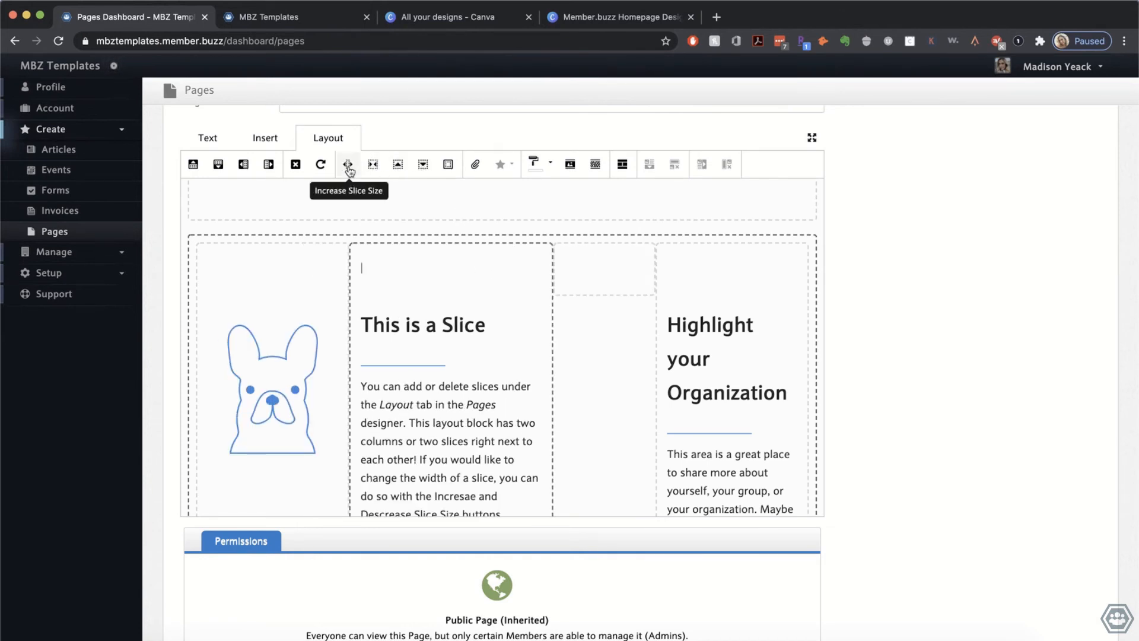
click(287, 274)
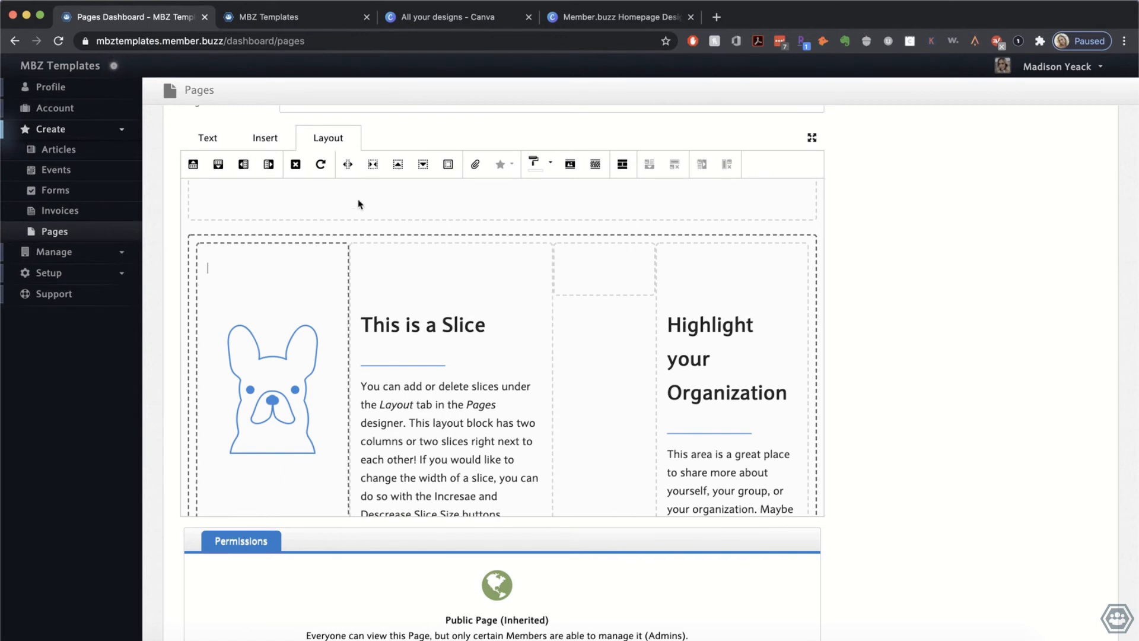
click(373, 169)
Step: Increase the "Highlight your Organization" slice and the empty slice before it by one size step each
click(714, 286)
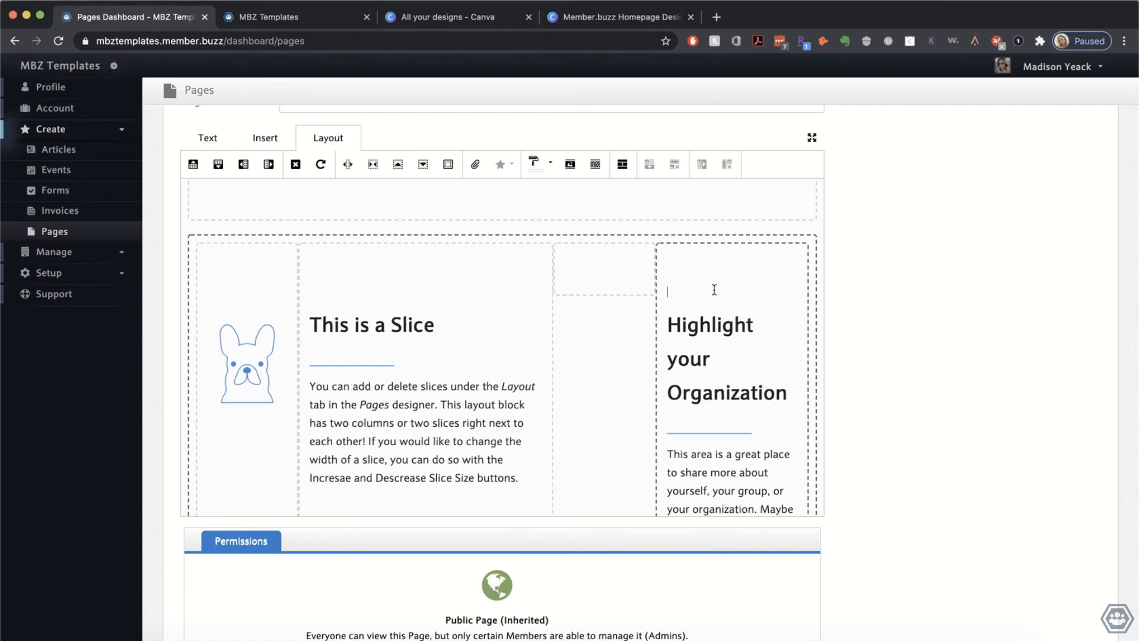
click(349, 166)
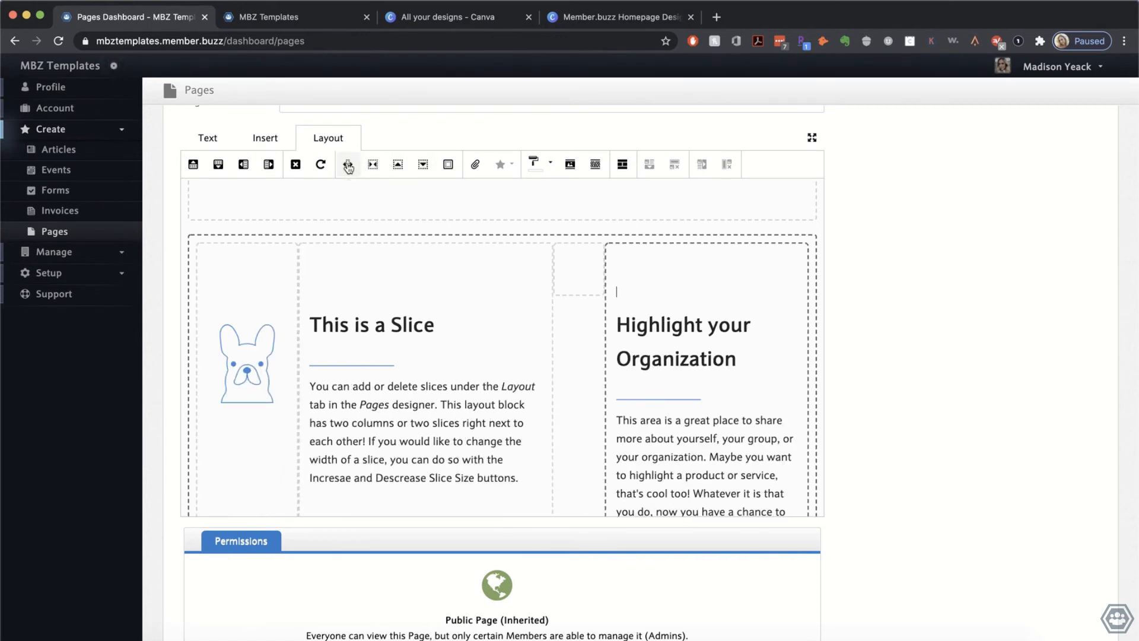
click(492, 270)
click(588, 263)
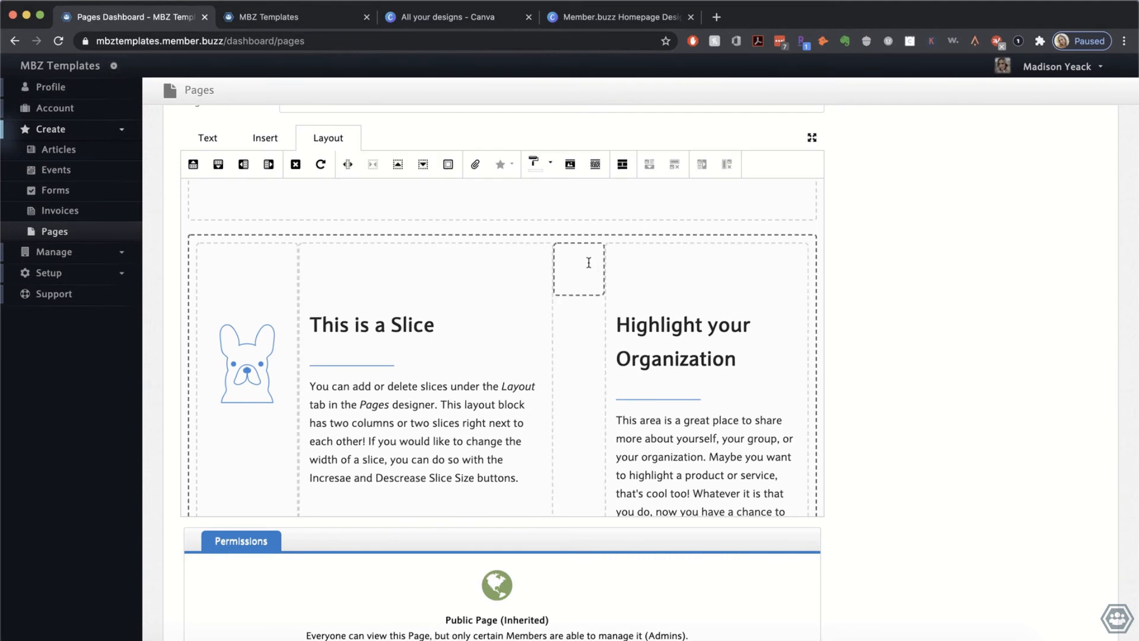
click(348, 165)
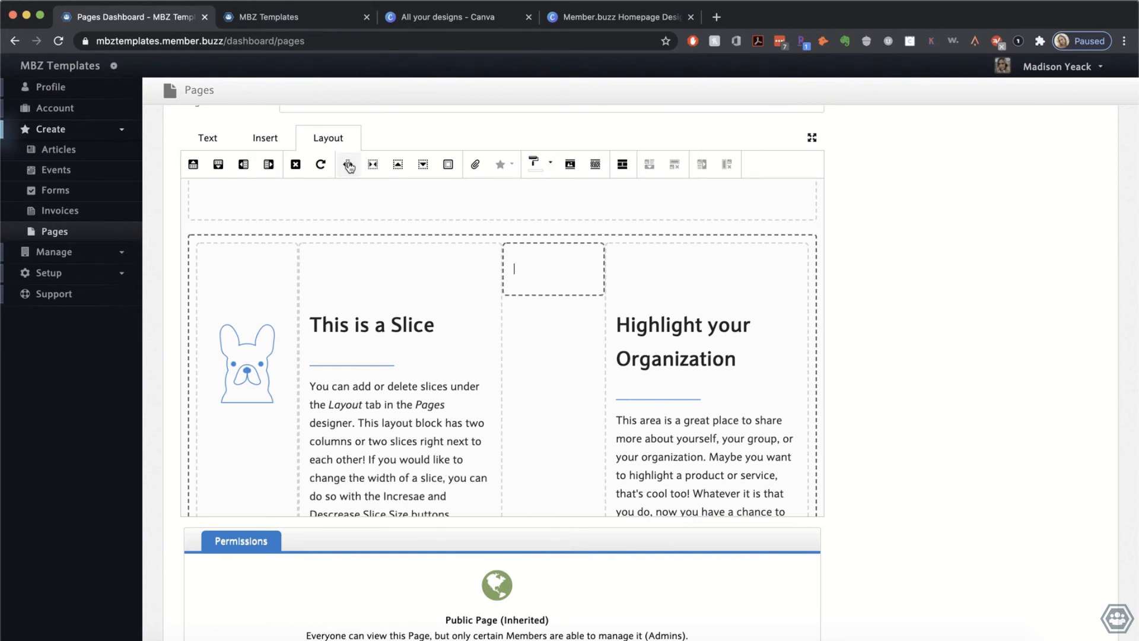
Step: Insert 17.png from the image library into the empty slice before "Highlight your Organization", with blank lines above and below it
click(541, 259)
click(266, 139)
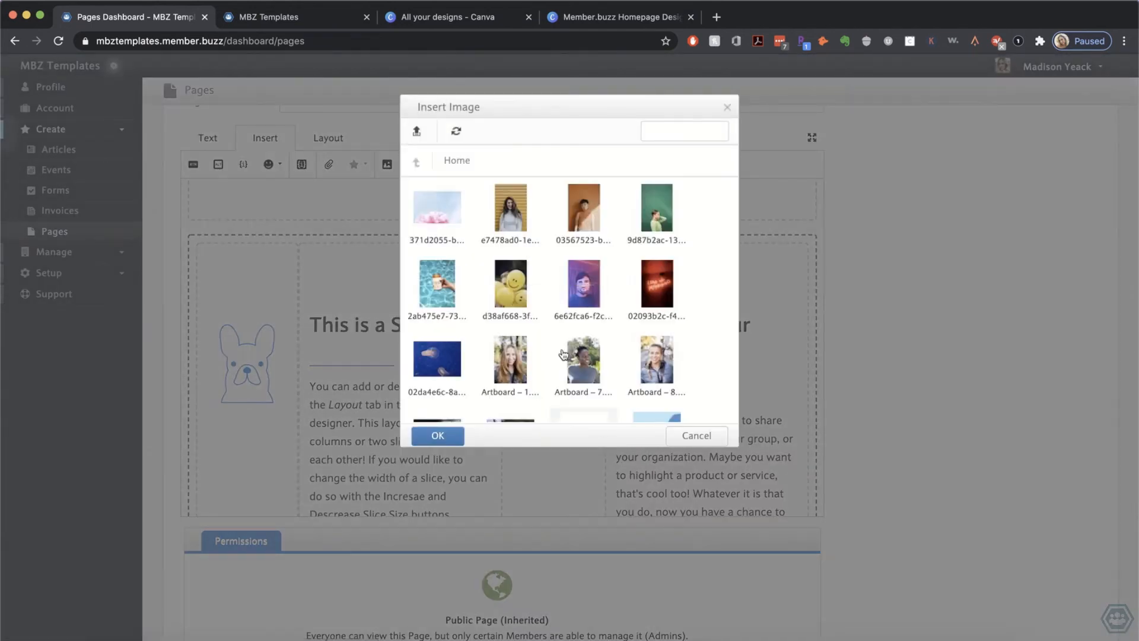
scroll(552, 386, down, 10)
click(643, 397)
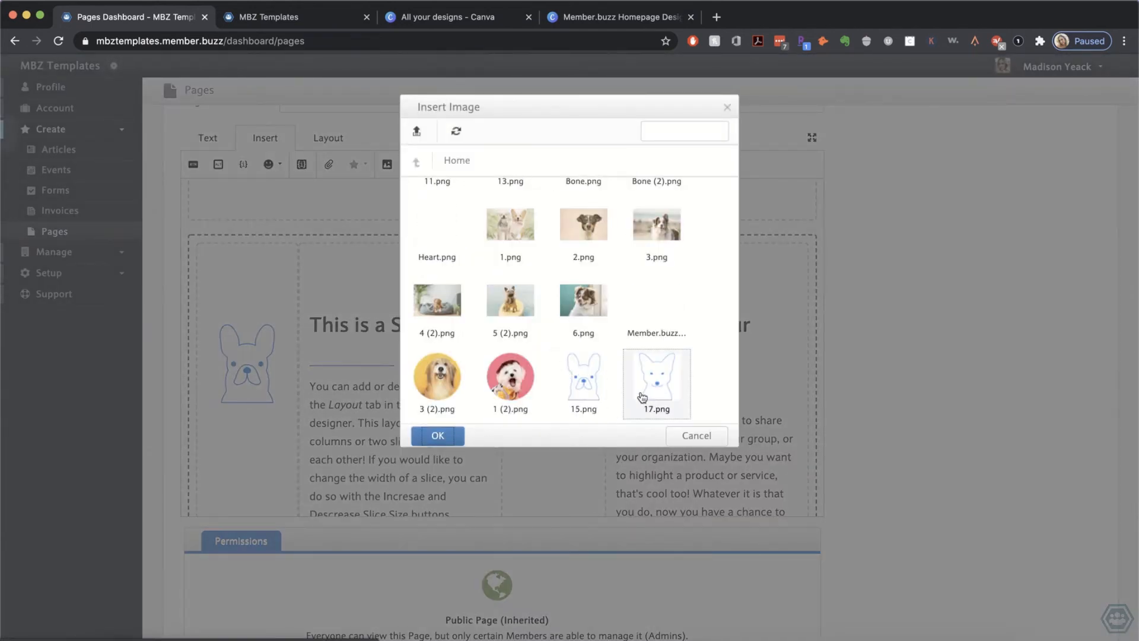
click(439, 436)
click(577, 390)
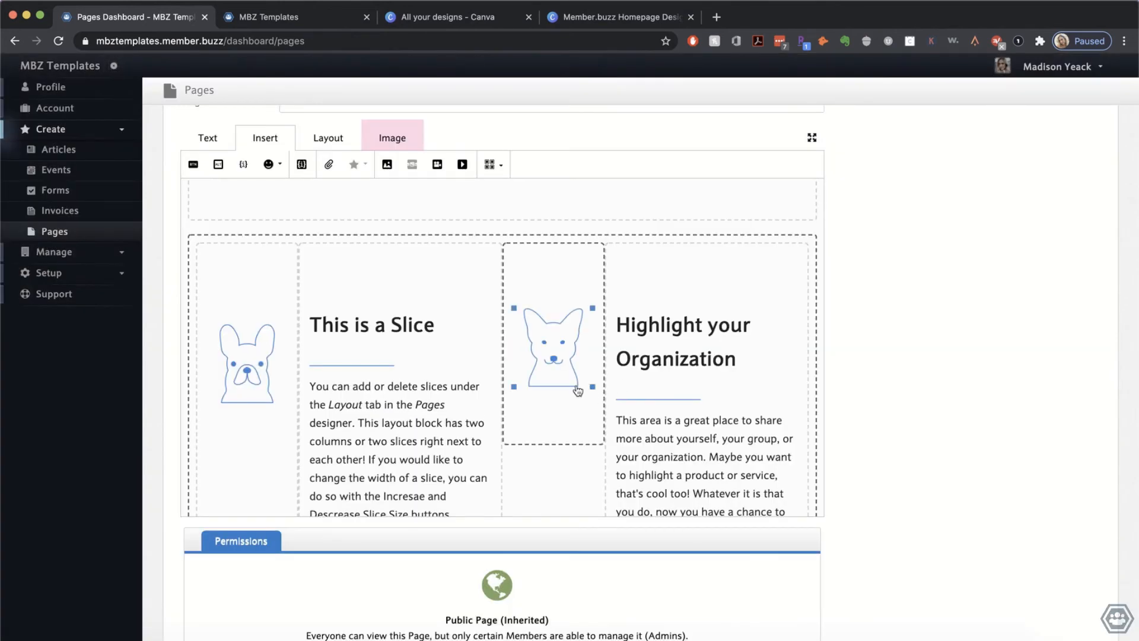
Step: Try different numbers of blank lines above the 17.png icon to line it up with the first dog icon
click(255, 290)
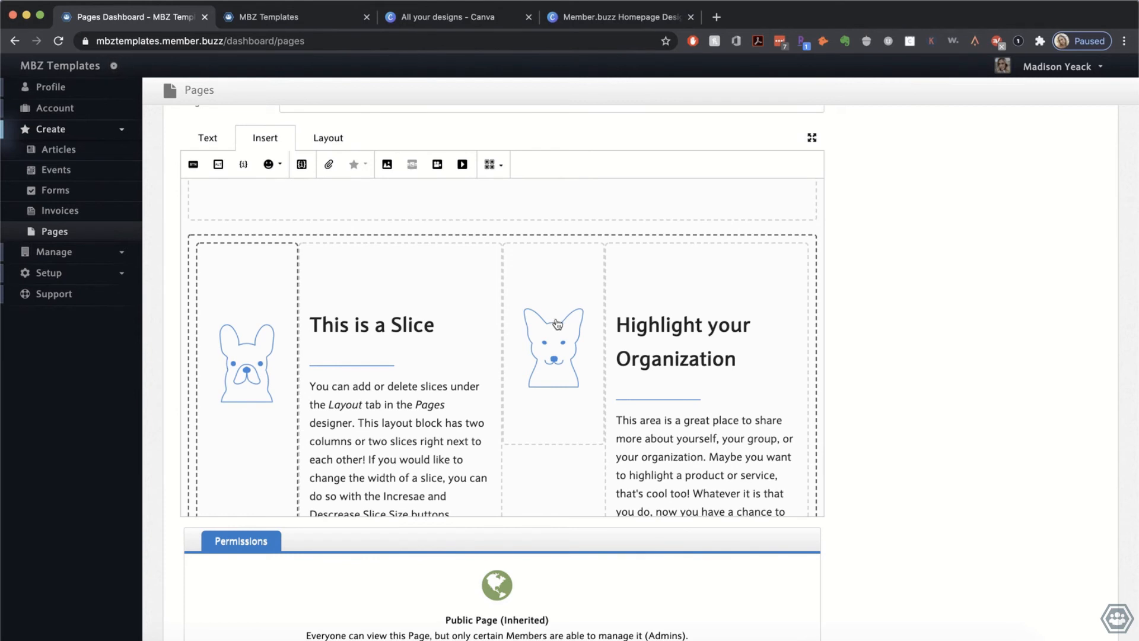
click(557, 289)
key(Return)
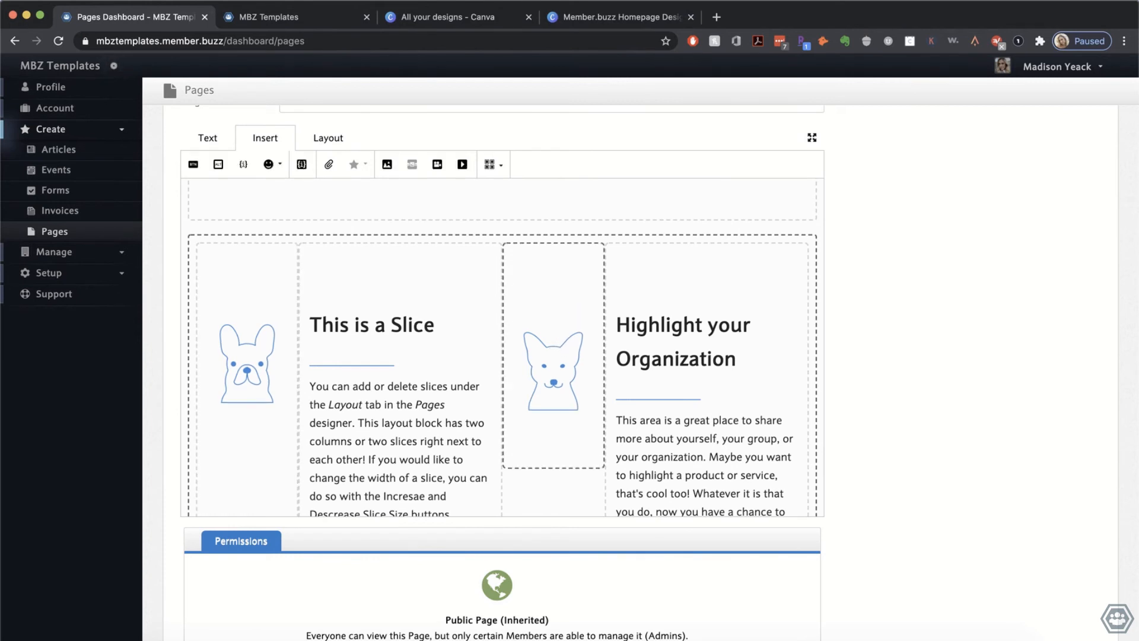
key(BackSpace)
key(BackSpace)
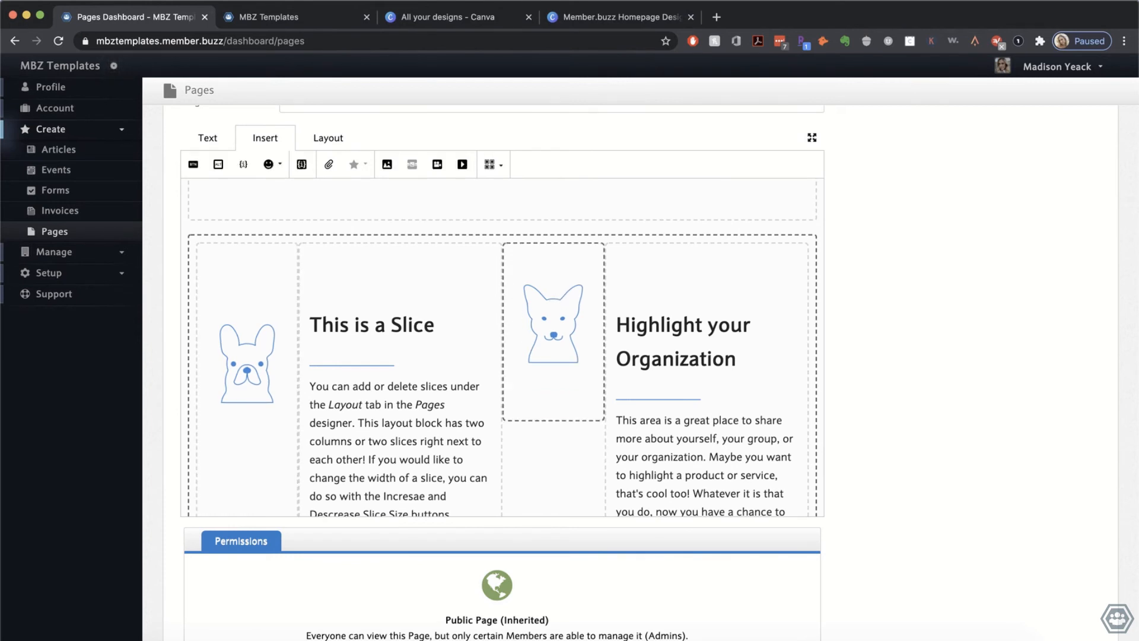
key(Return)
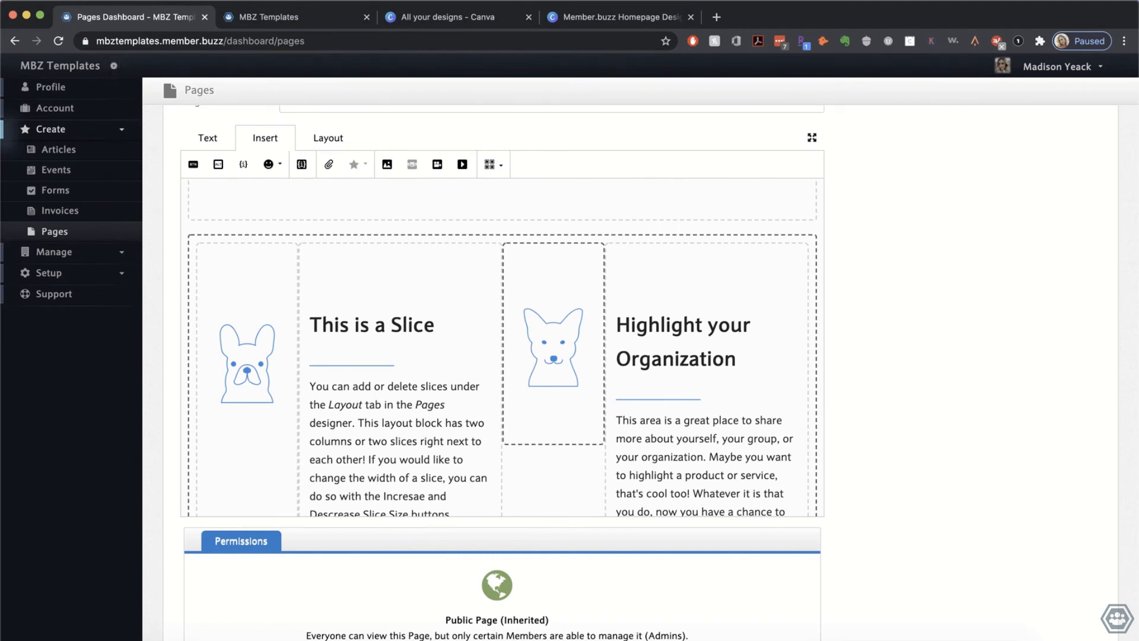
Step: Adjust the blank lines above the 15.png icon in the first slice to align it with the second dog icon
click(244, 305)
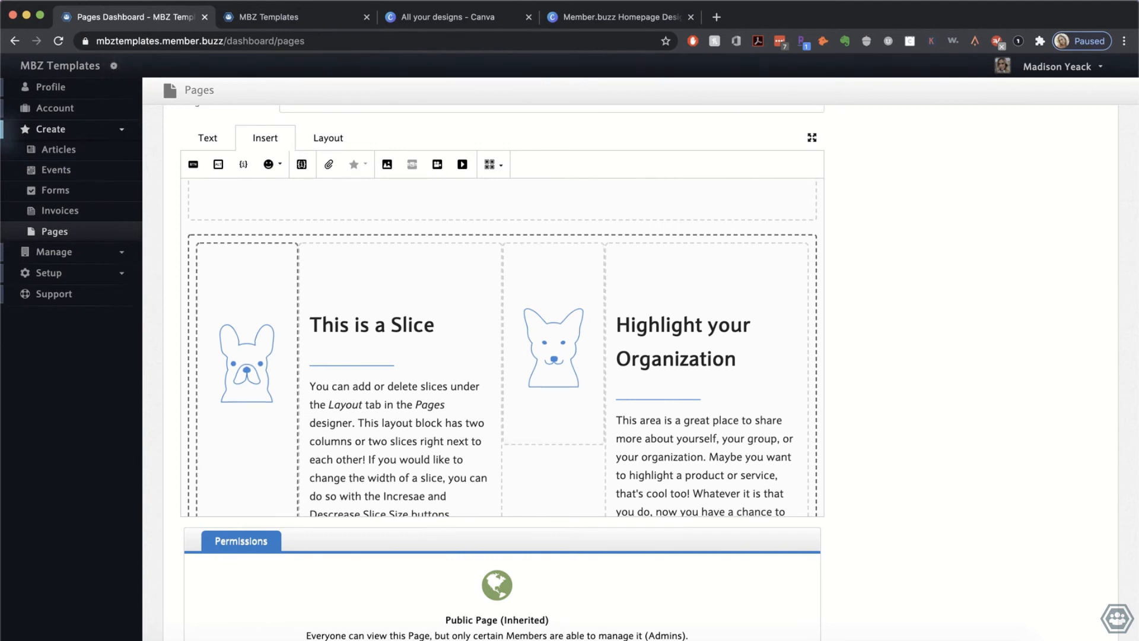
key(BackSpace)
key(BackSpace)
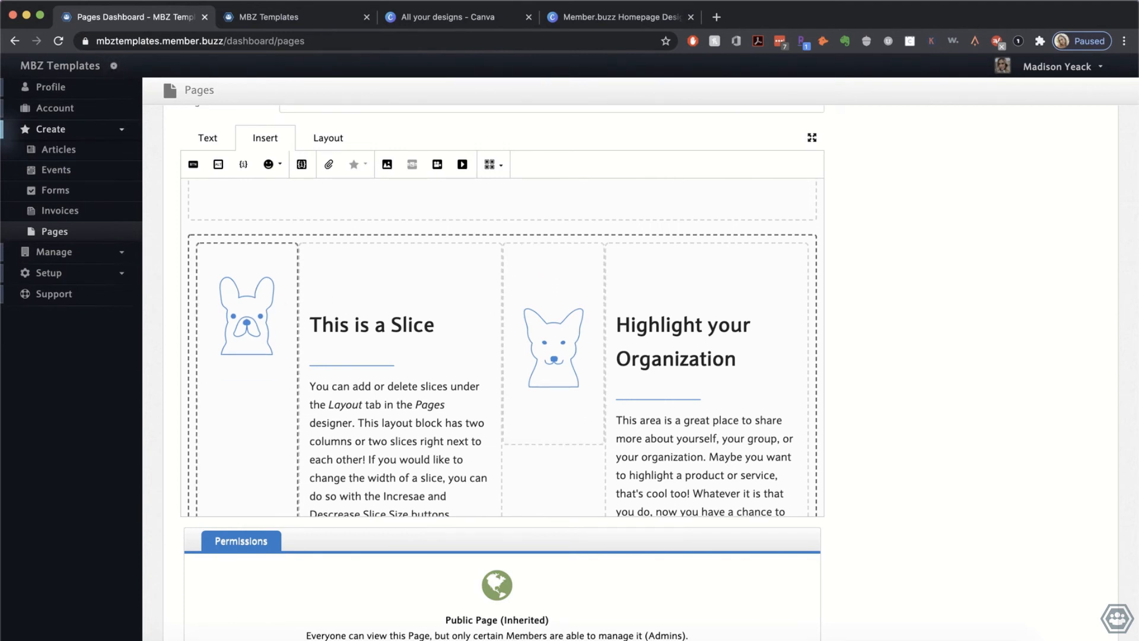
key(Return)
key(Down)
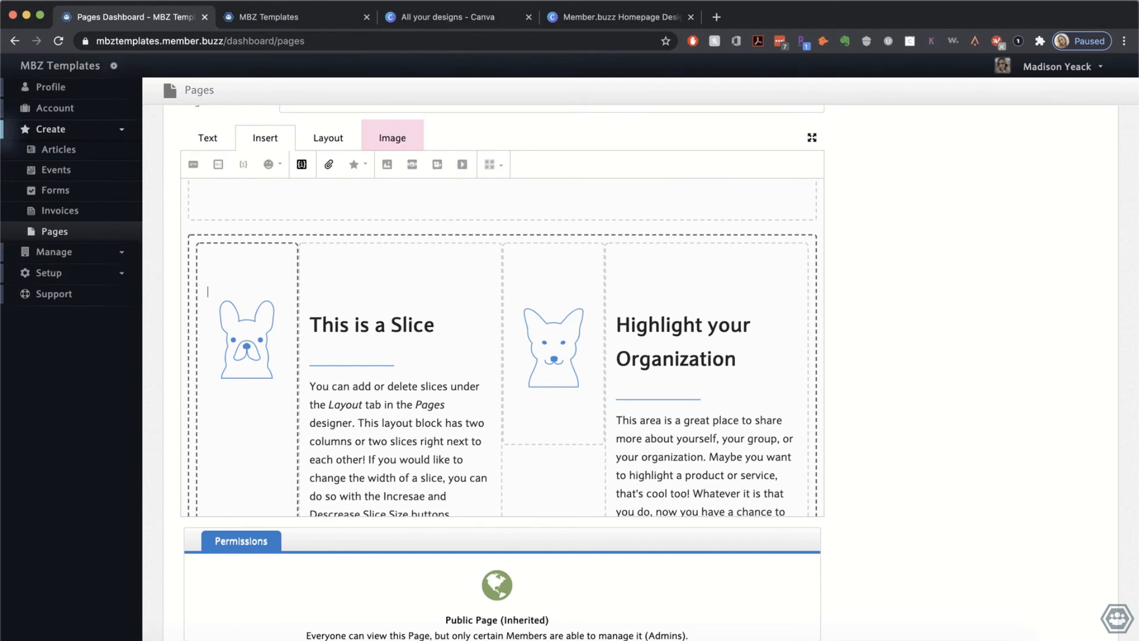
key(Return)
key(Up)
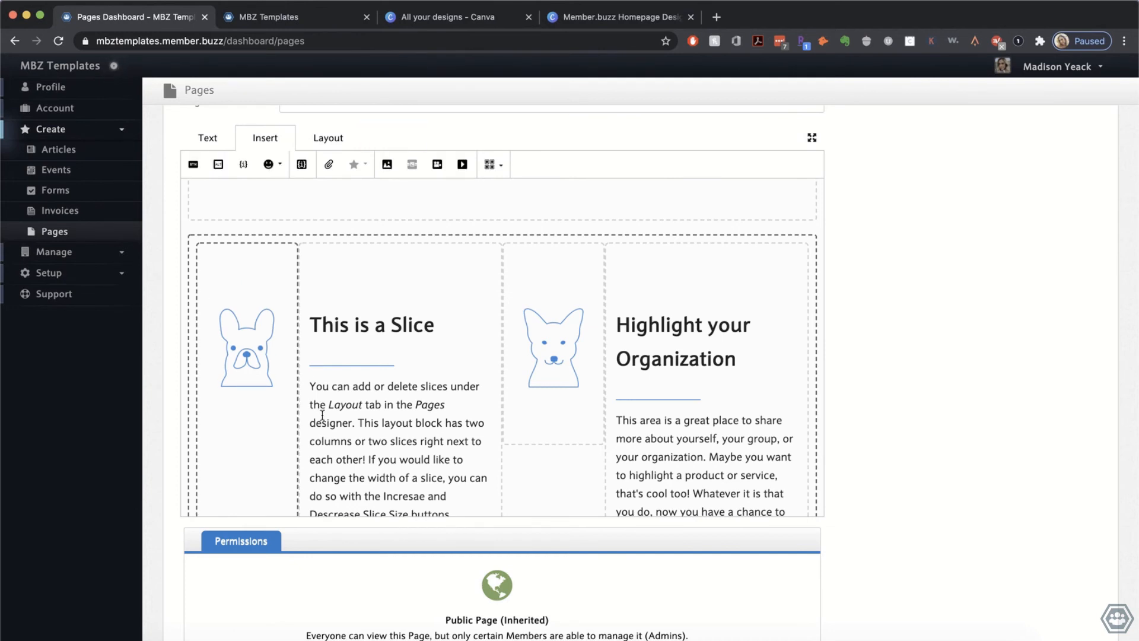
Step: Save the page and reload the live homepage to check the two dog icons beside their text columns
scroll(232, 466, down, 4)
scroll(180, 523, down, 5)
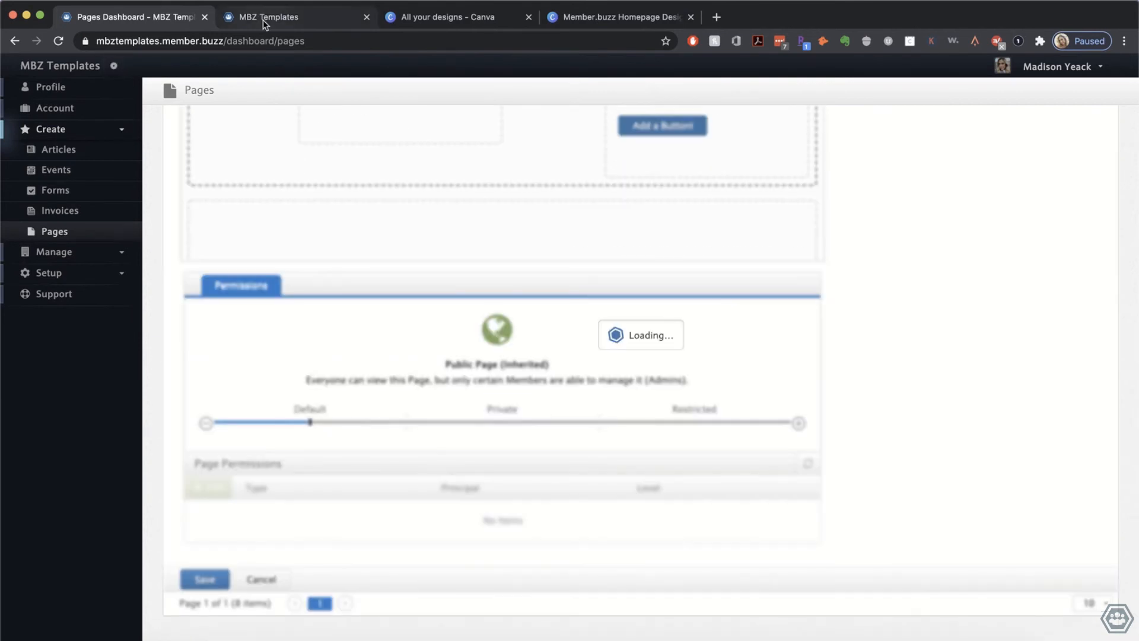
click(239, 28)
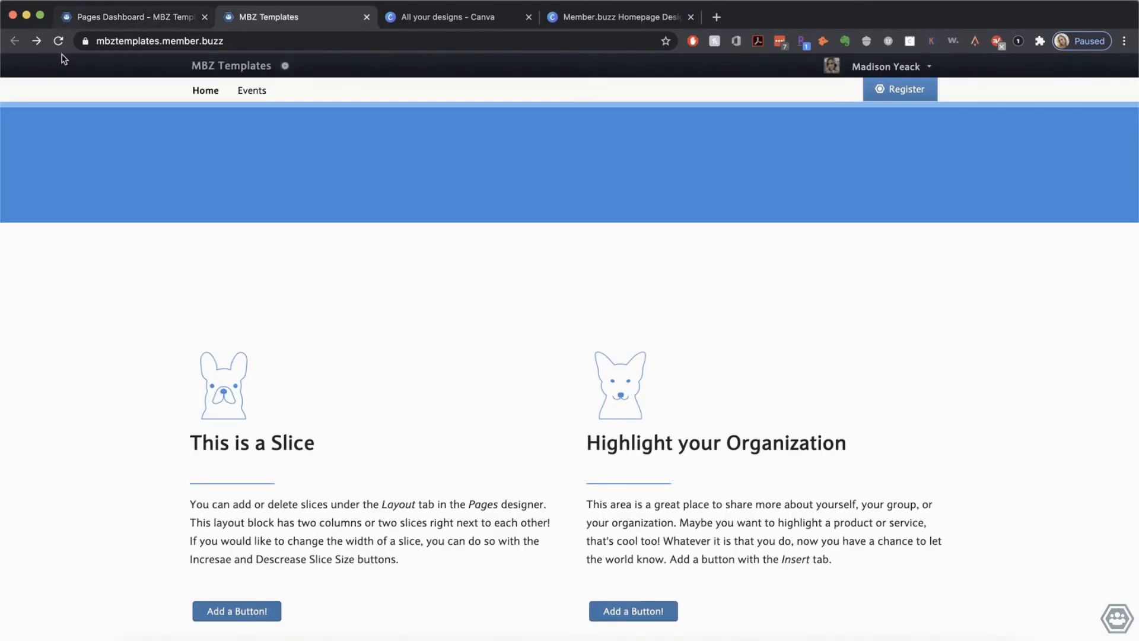
click(60, 41)
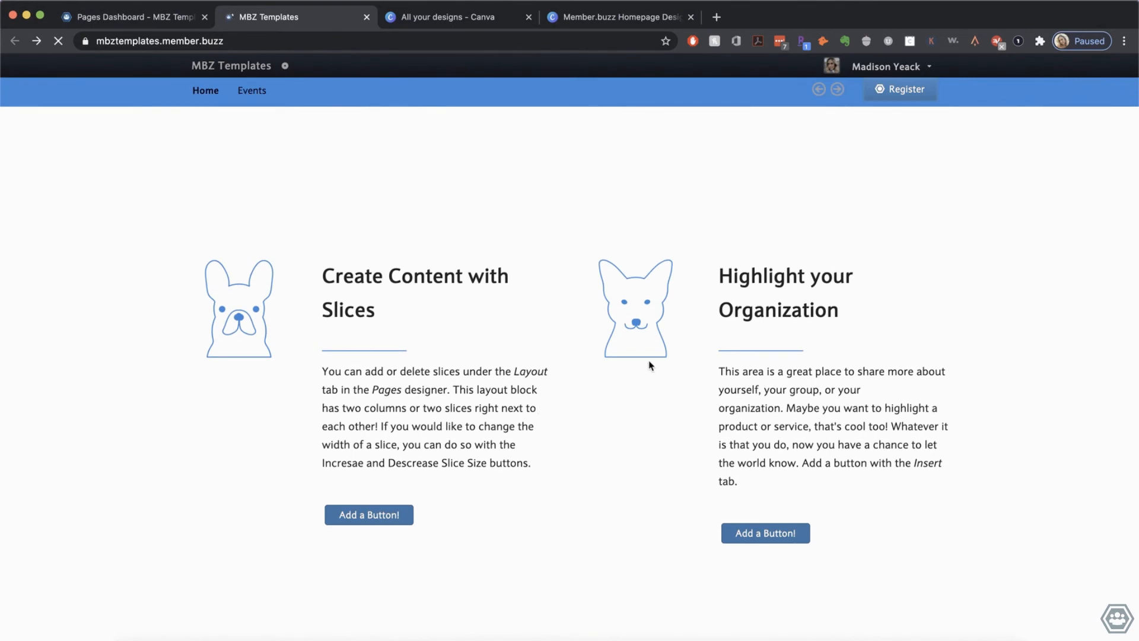
scroll(635, 356, down, 1)
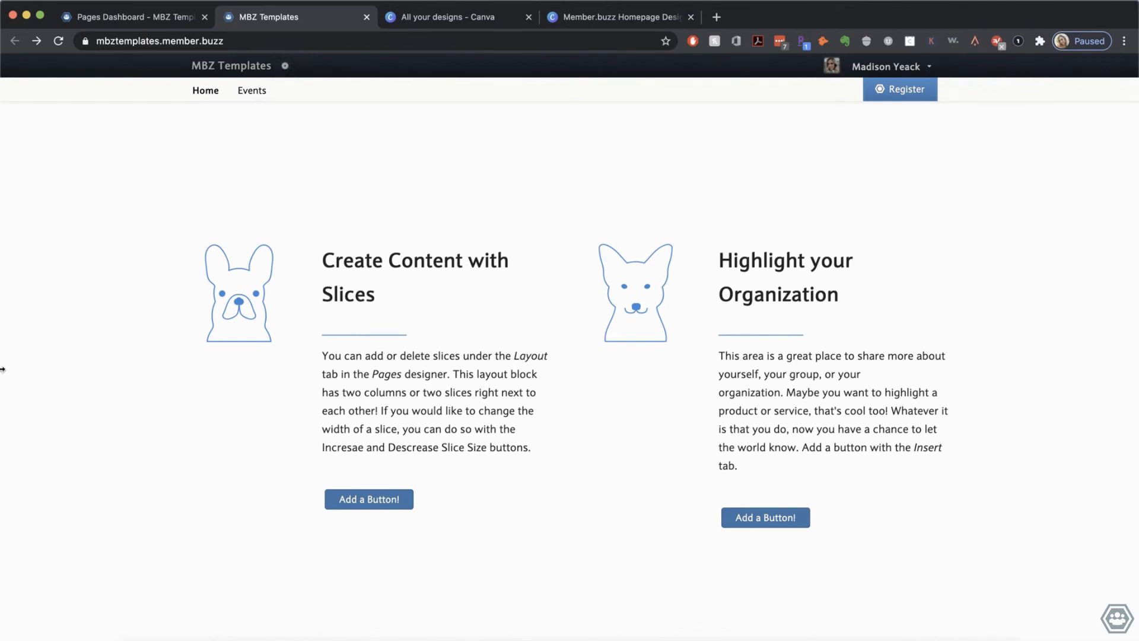
Step: Narrow the browser window to phone width and examine how the dog icon and text slices stack on the live homepage
drag(205, 364, 749, 320)
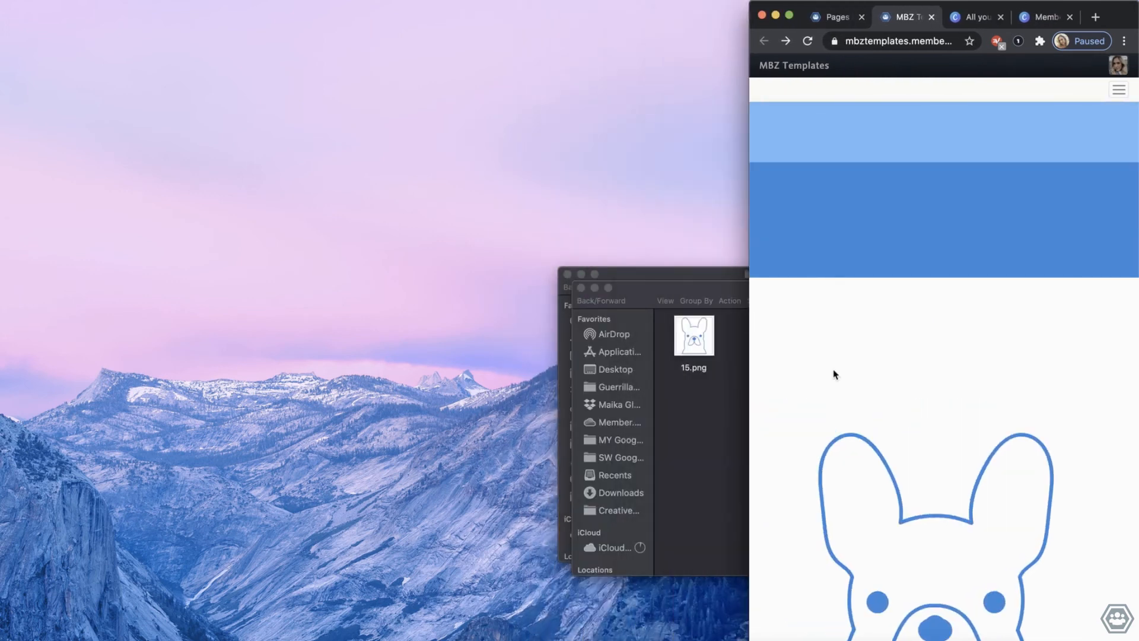
scroll(835, 374, down, 5)
scroll(834, 374, down, 5)
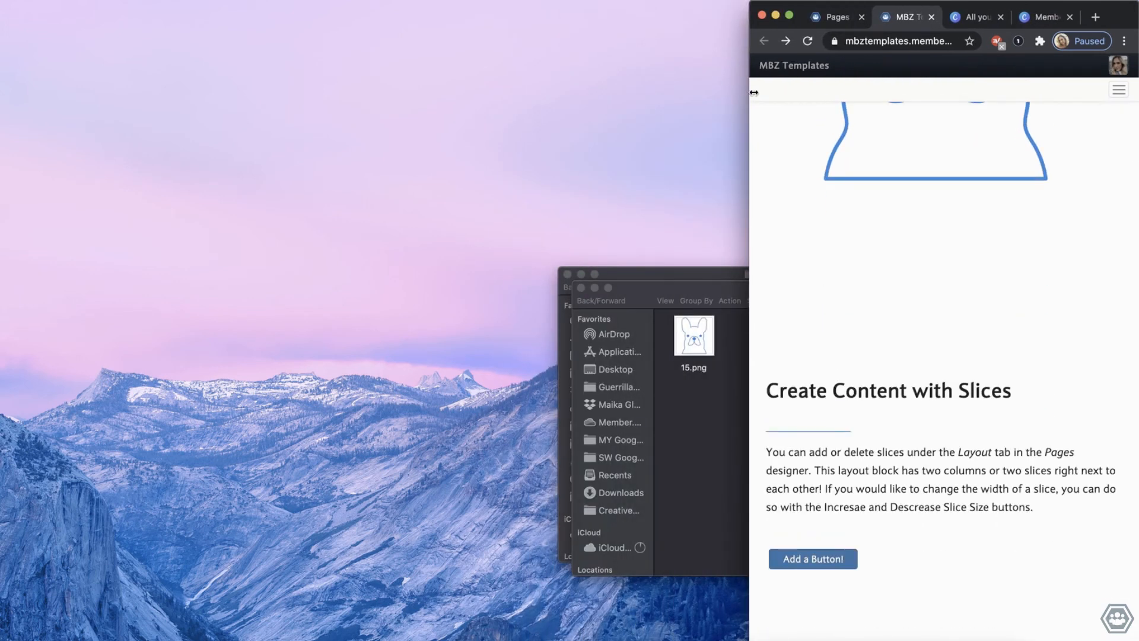
Step: Widen the browser window back to full desktop width and check the homepage sections, including the dog icon slices
drag(749, 99, 0, 114)
scroll(235, 244, down, 15)
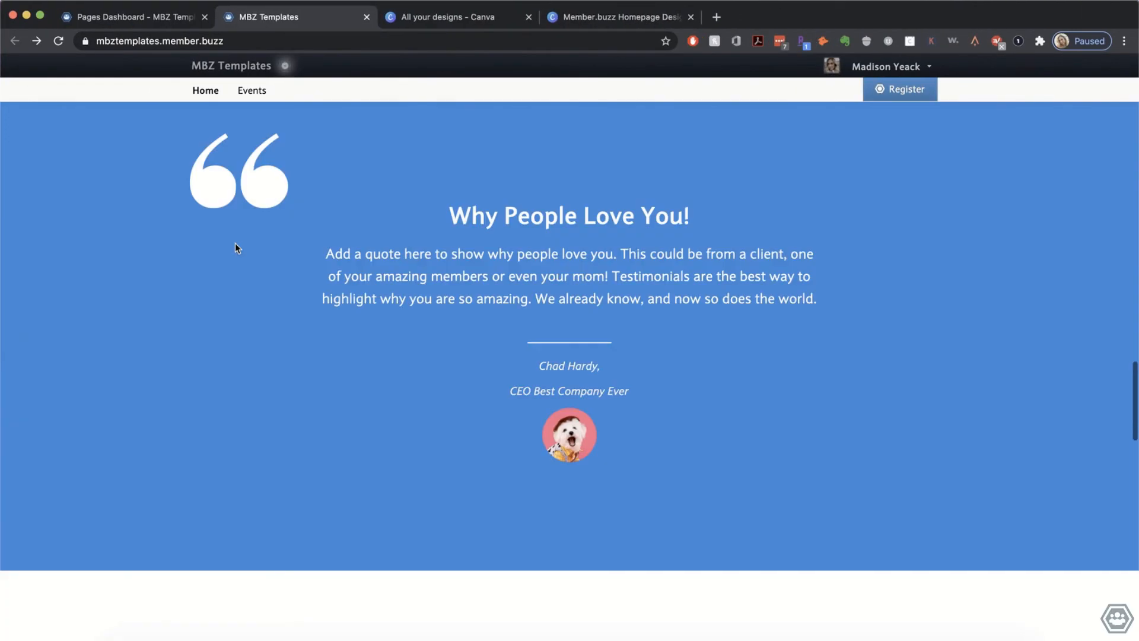
scroll(235, 245, up, 4)
scroll(236, 248, up, 15)
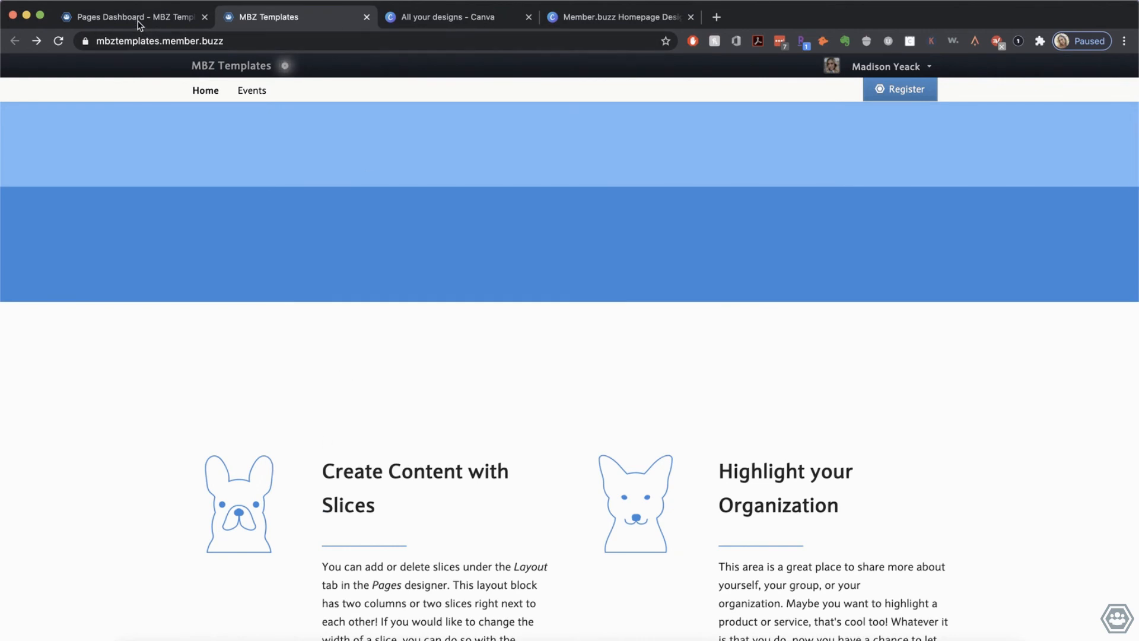
Step: Reopen the Homepage in the Pages dashboard editor and clear the 500px width of the first dog icon
click(106, 18)
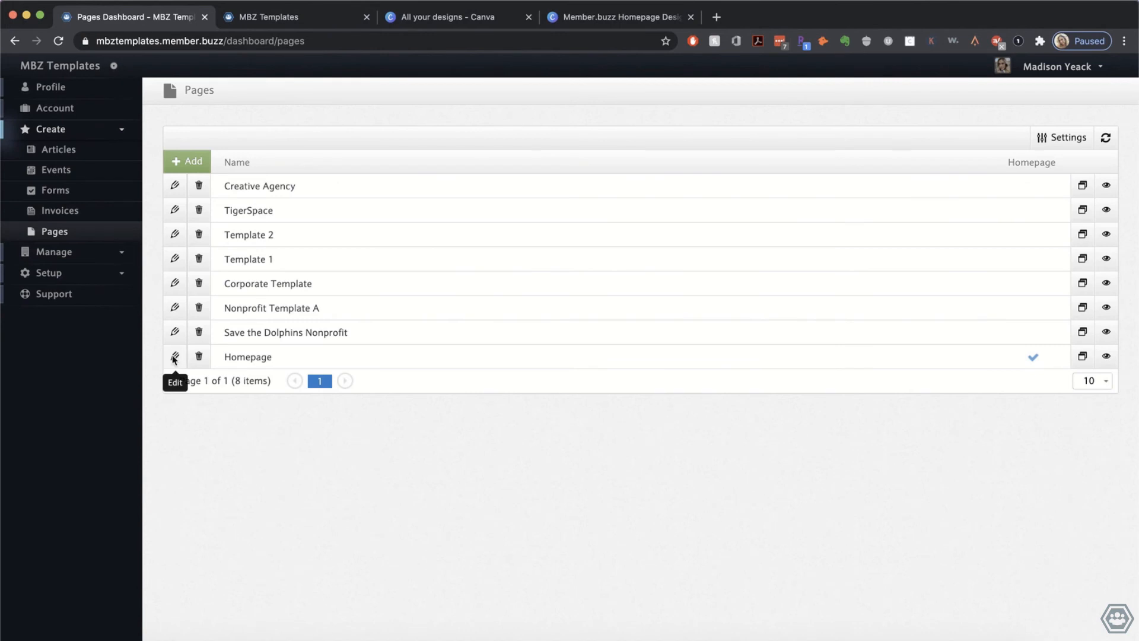
click(174, 357)
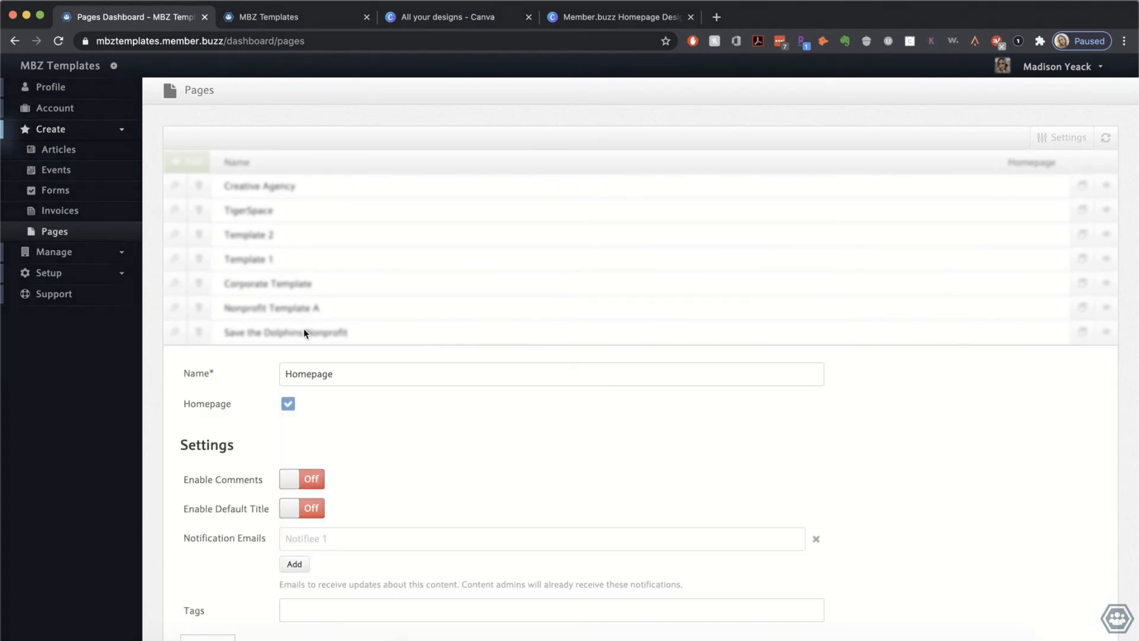
scroll(368, 459, down, 9)
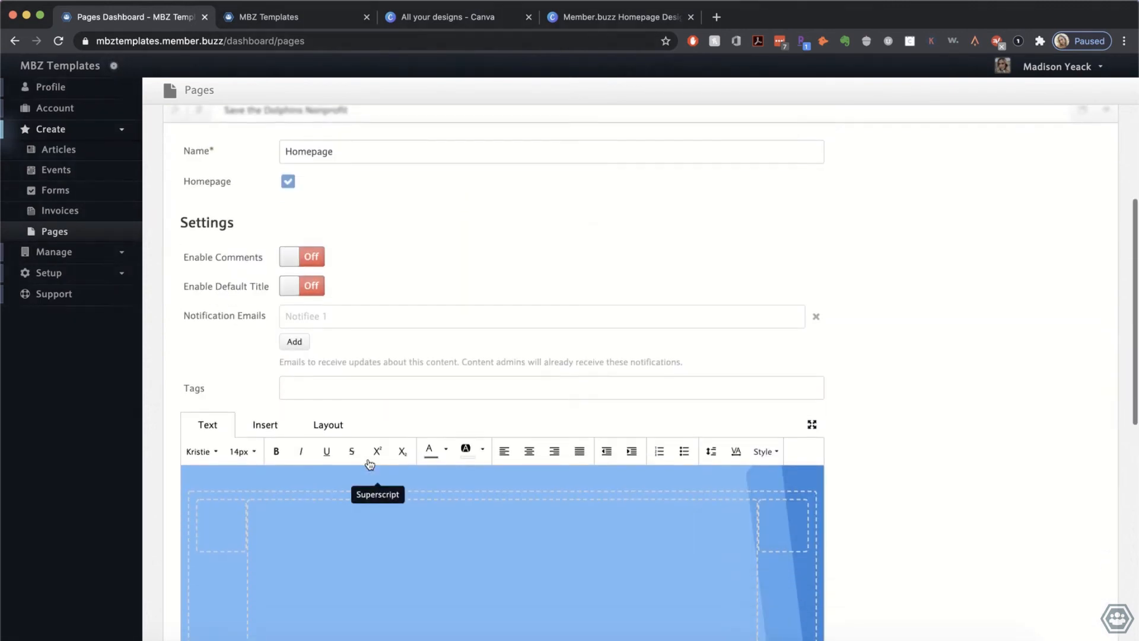
scroll(360, 364, down, 10)
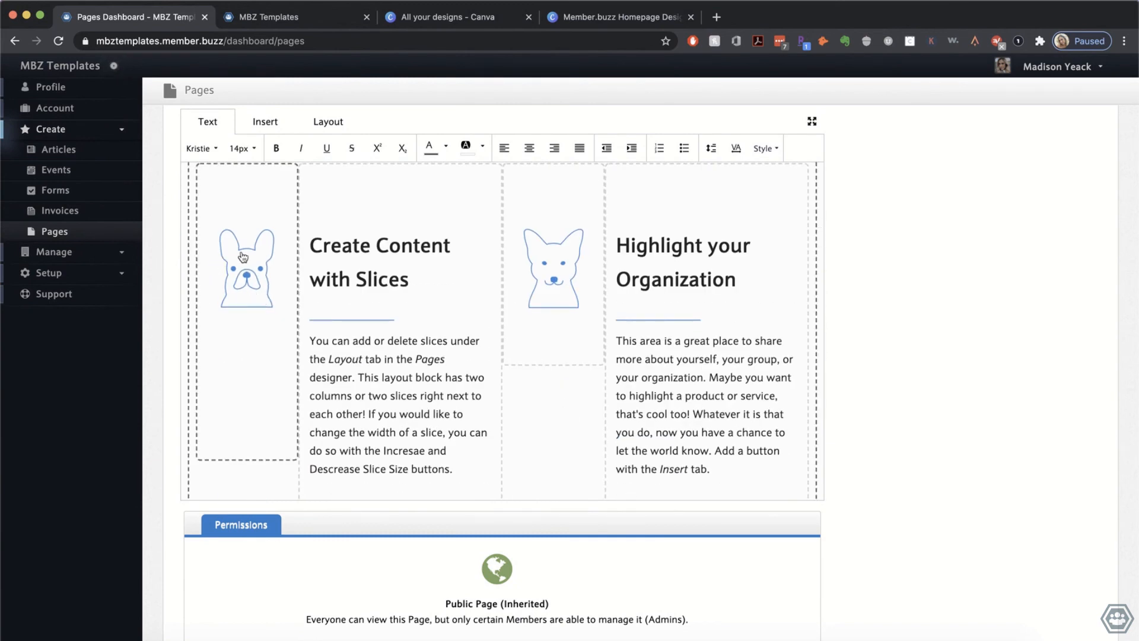
click(242, 256)
click(404, 121)
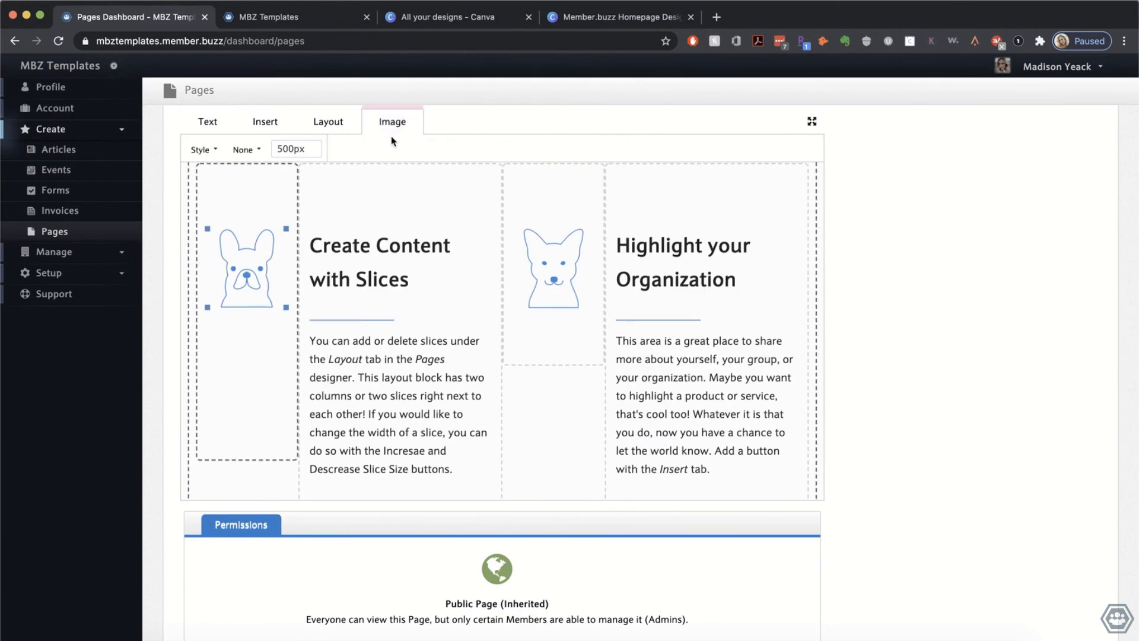
click(283, 149)
key(BackSpace)
Step: Reword the Highlight your Organization paragraph to "This is a great place to share more about yourself, your group, or your company" and save the page
click(579, 299)
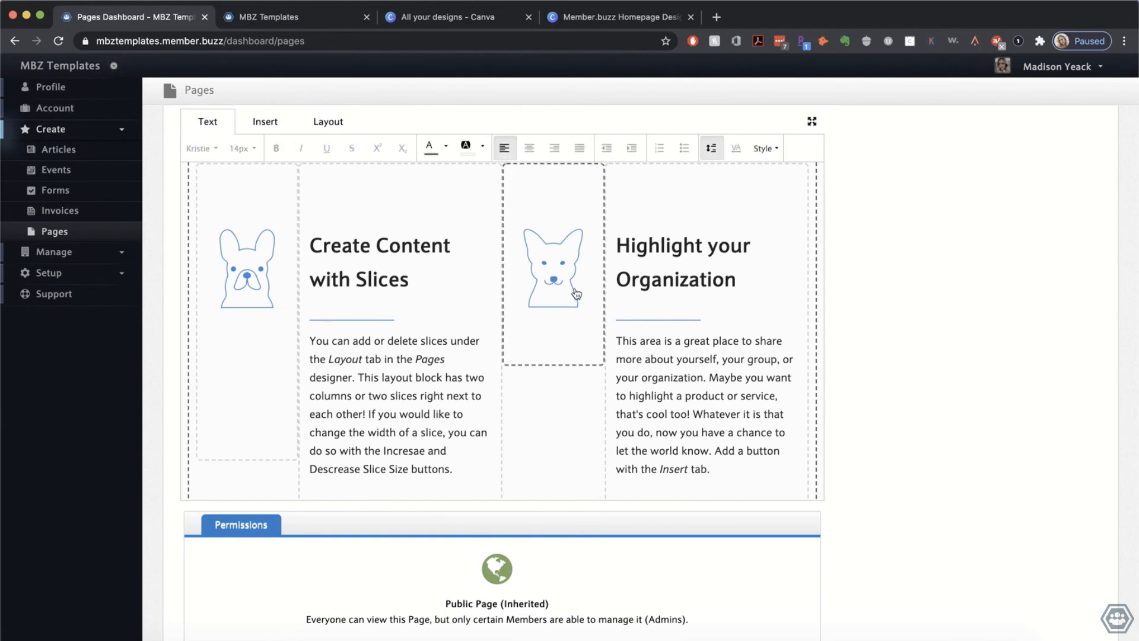
click(384, 125)
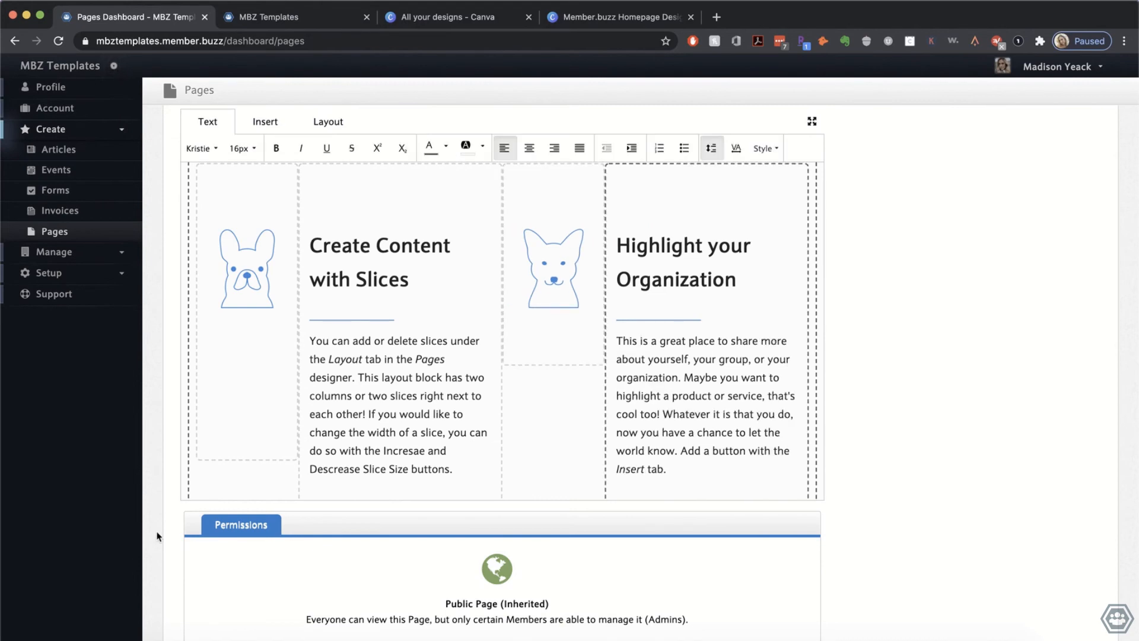
scroll(157, 536, down, 4)
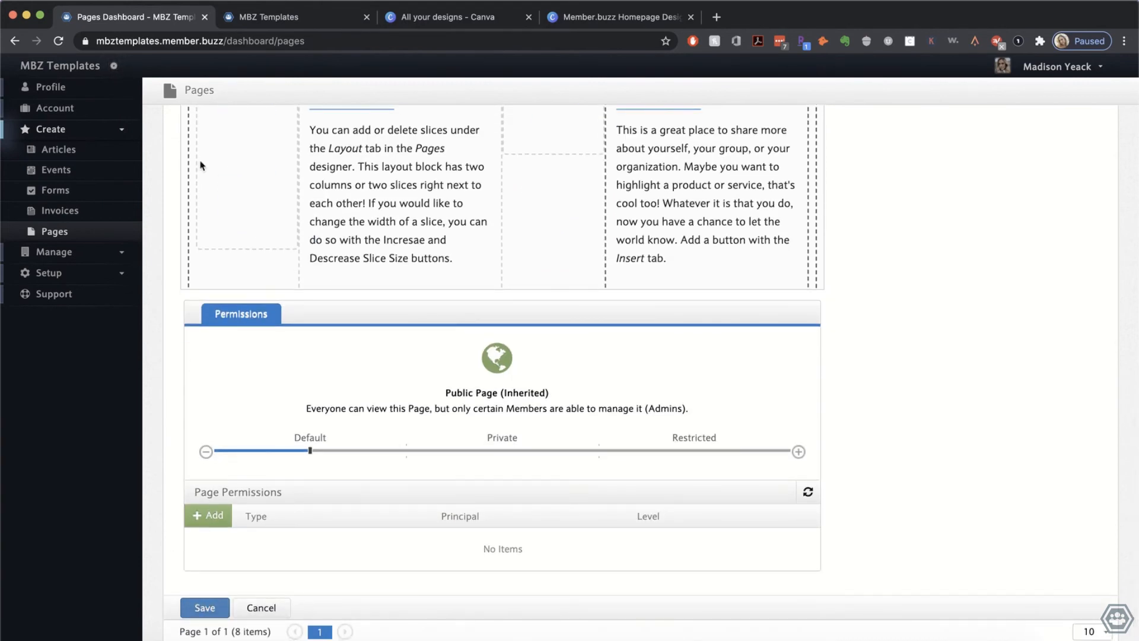
Step: Compare the dog icons and text columns on the live homepage and reload it to load the saved edits
click(273, 18)
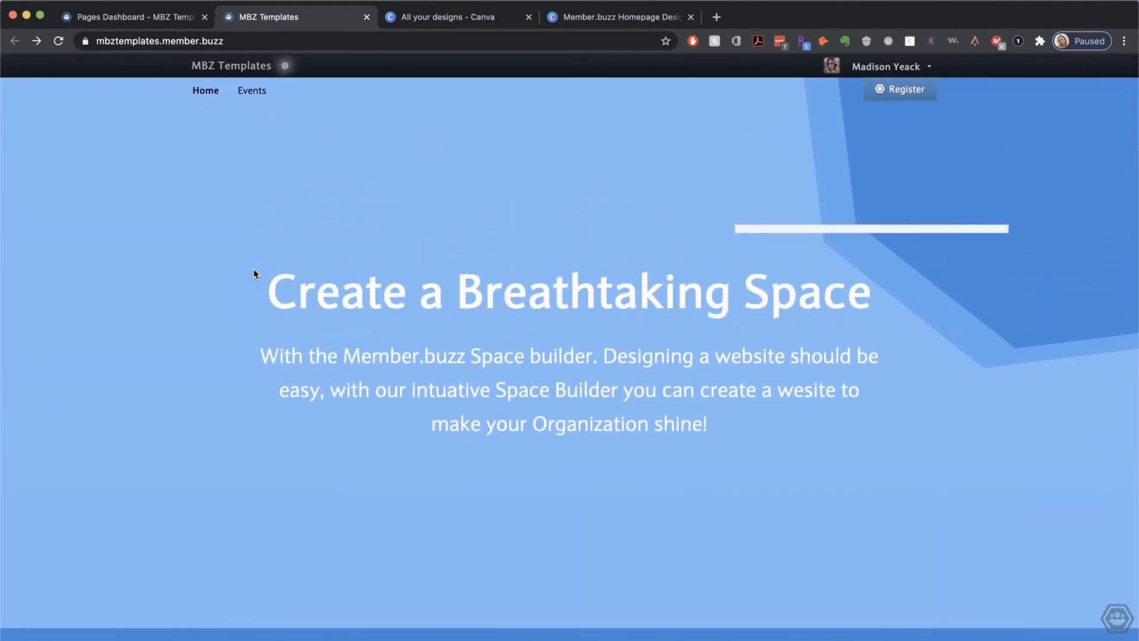
scroll(253, 270, down, 9)
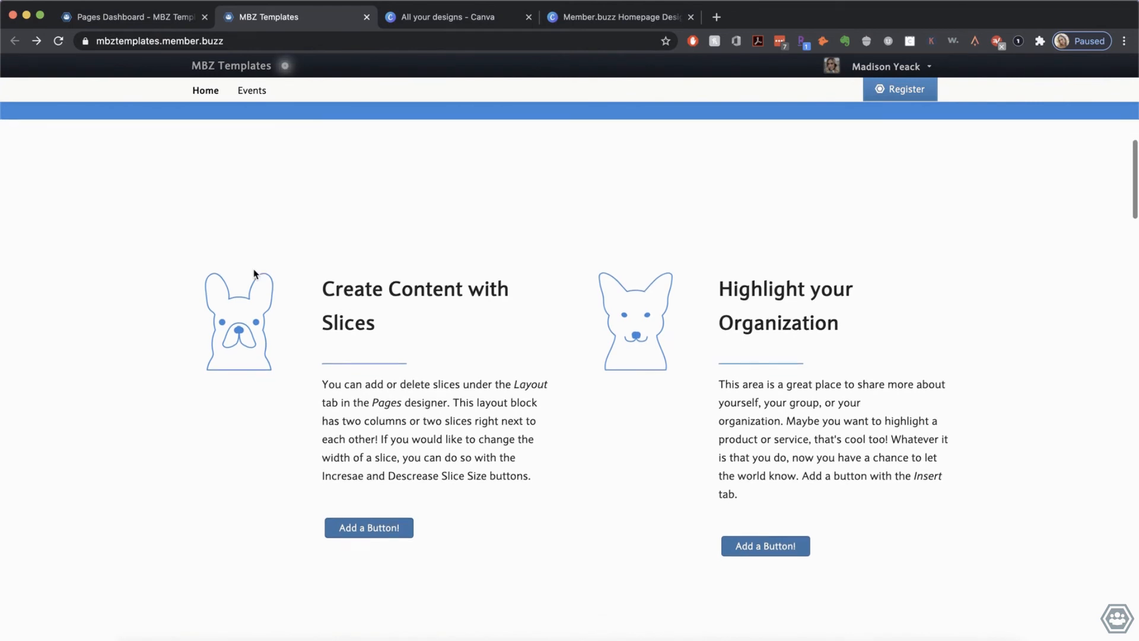
scroll(254, 273, down, 3)
scroll(255, 274, up, 3)
scroll(255, 274, down, 2)
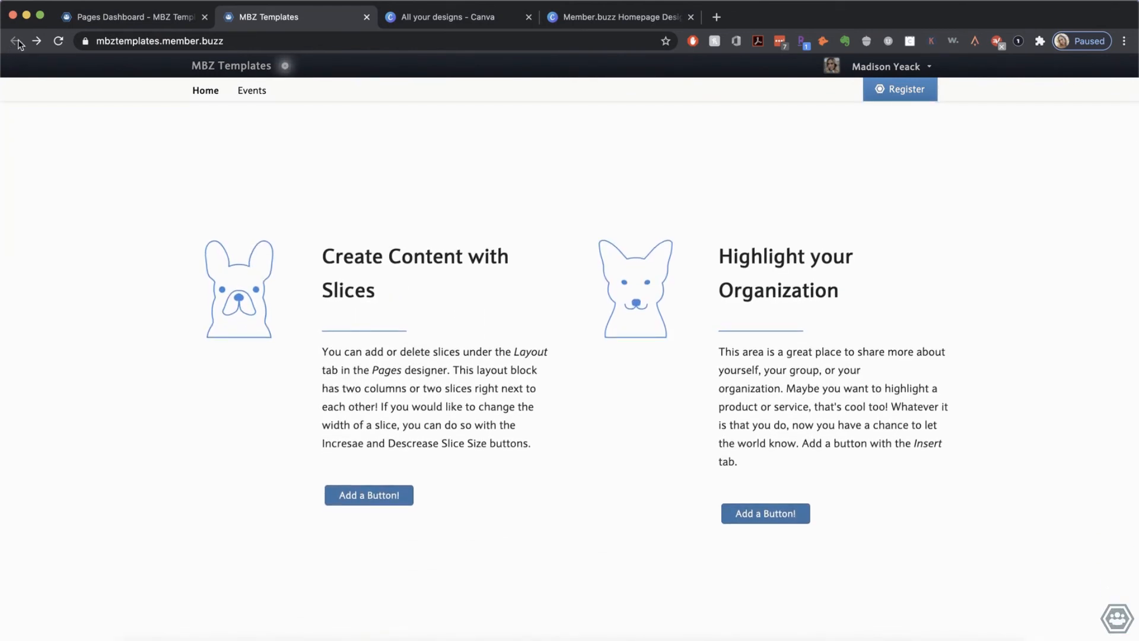
click(59, 41)
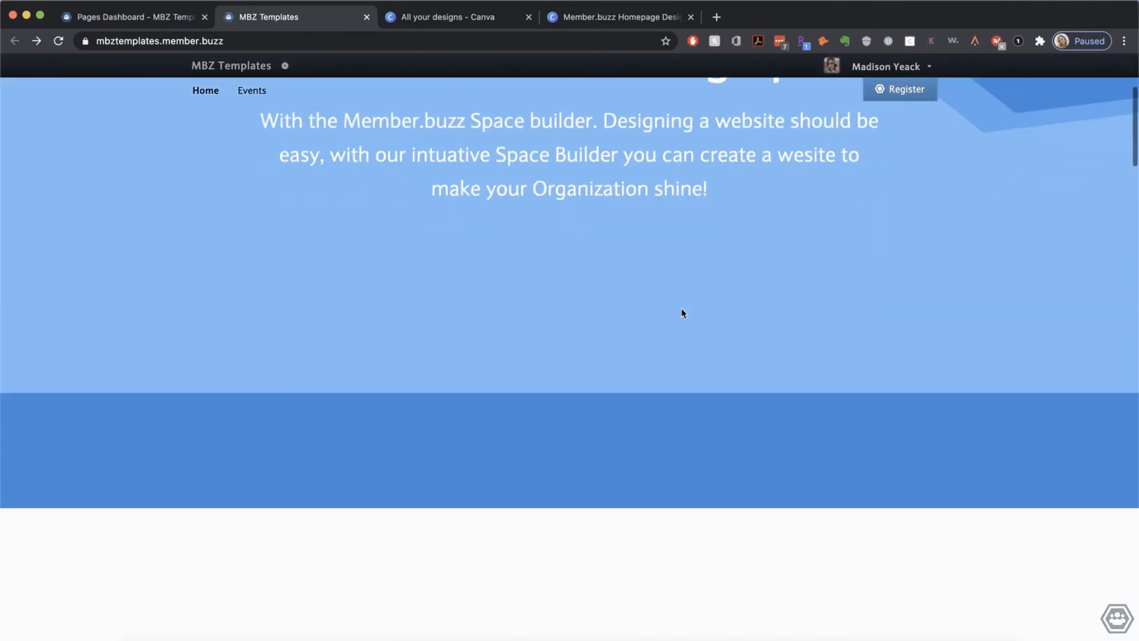
Step: Examine the reworded text column, its button and the transition into the About Us section on the live homepage
scroll(681, 310, down, 12)
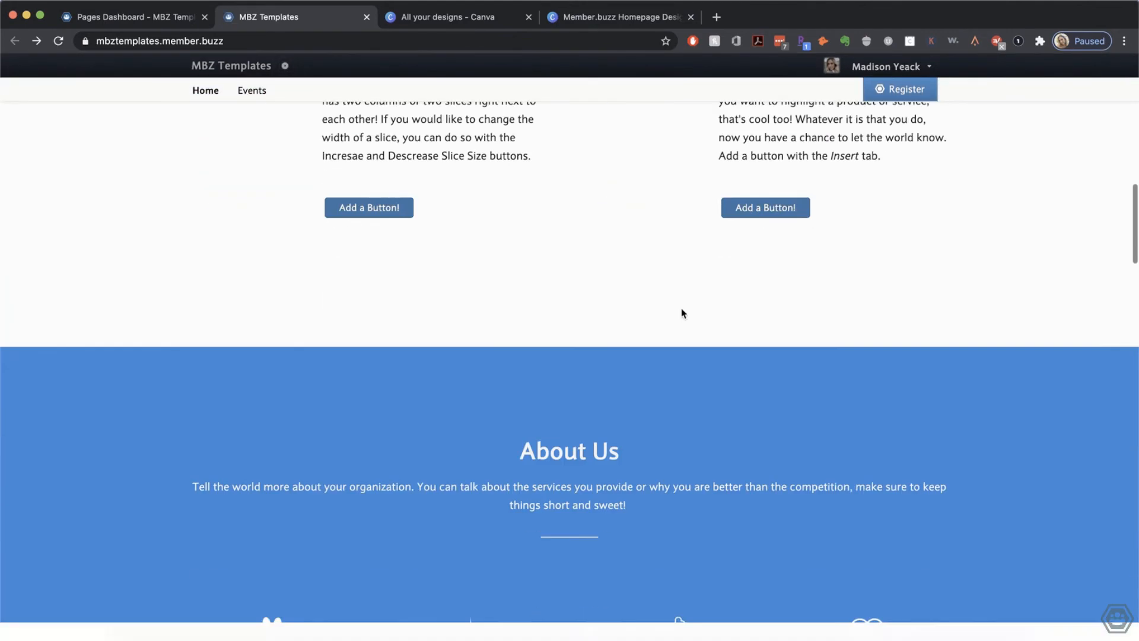
scroll(681, 313, down, 4)
scroll(681, 314, up, 10)
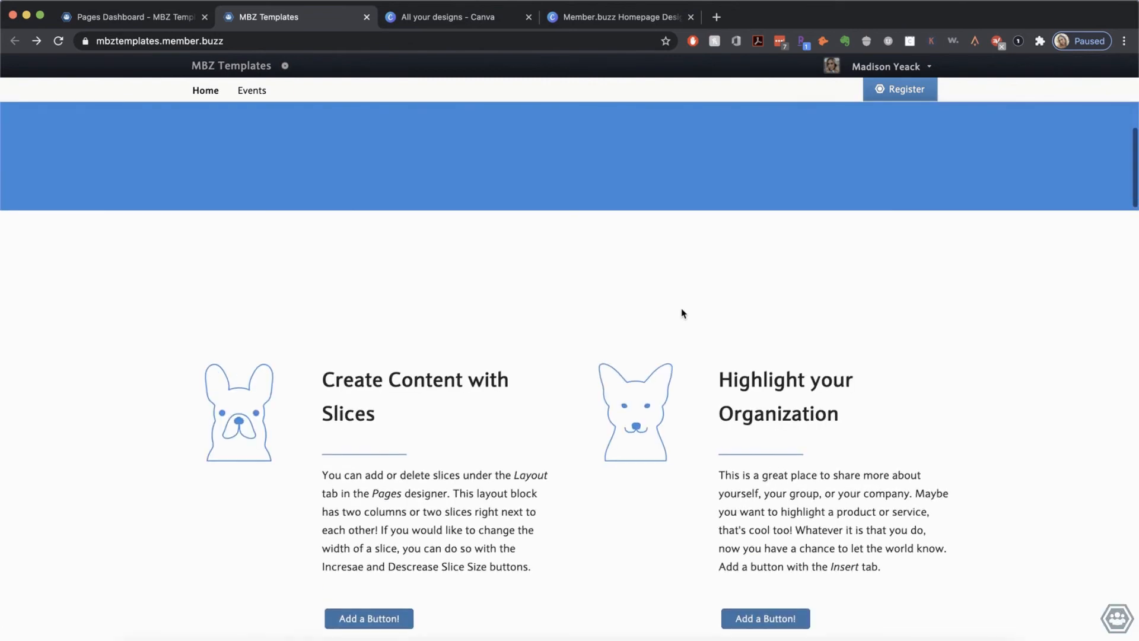
scroll(410, 474, down, 5)
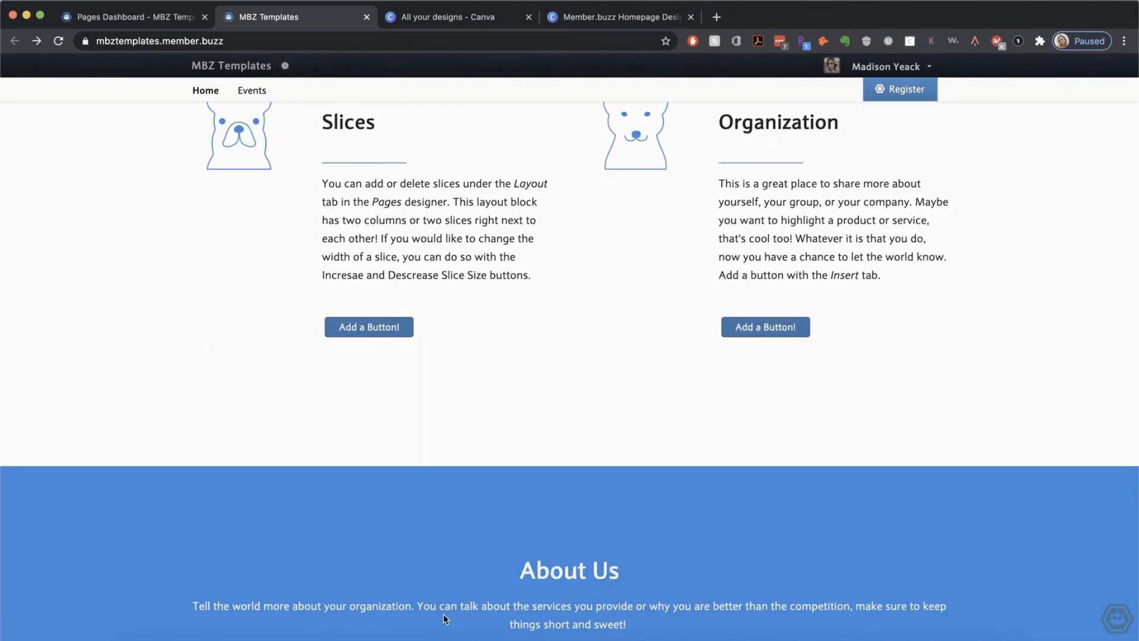
scroll(443, 615, up, 4)
scroll(439, 448, down, 9)
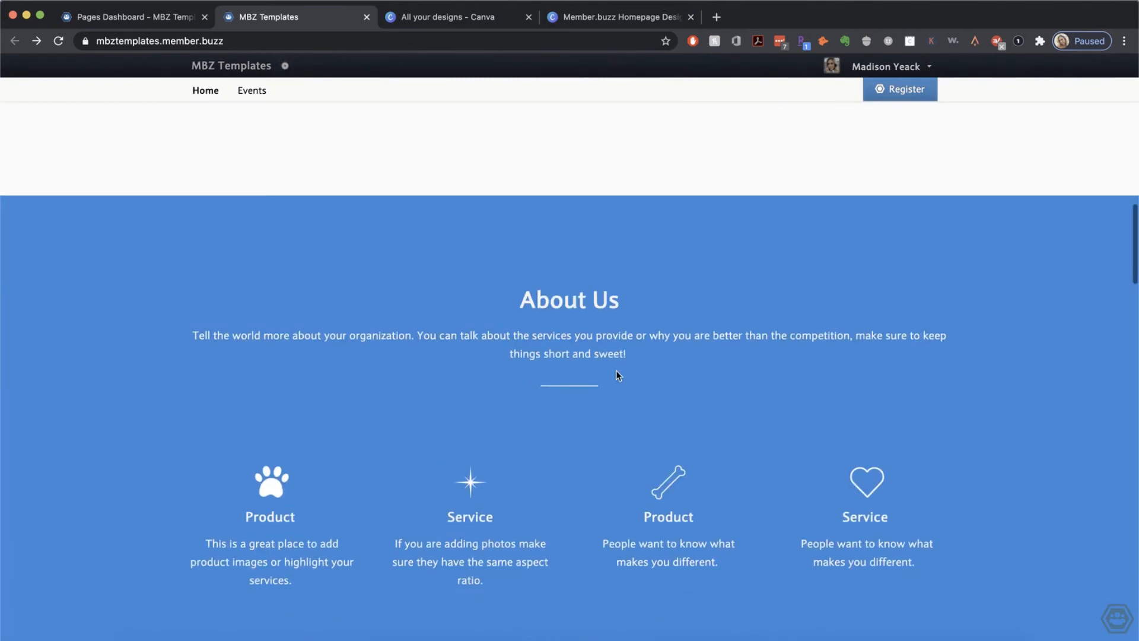
scroll(623, 363, up, 15)
scroll(628, 365, down, 15)
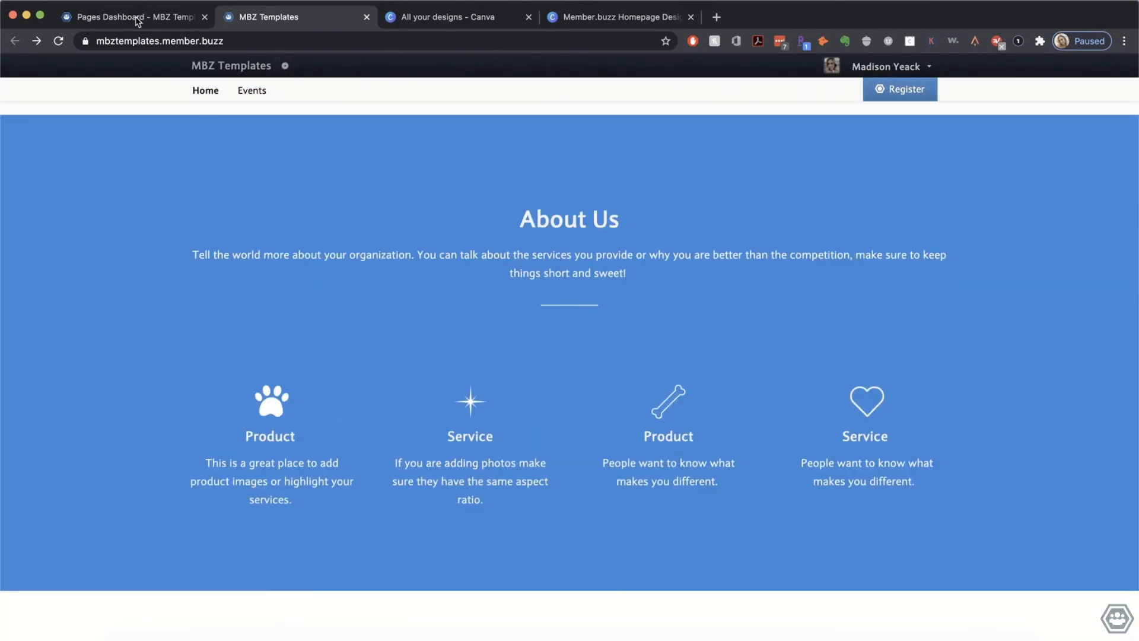
Step: Reopen the Homepage for editing in the Pages dashboard and return to the live homepage
click(141, 18)
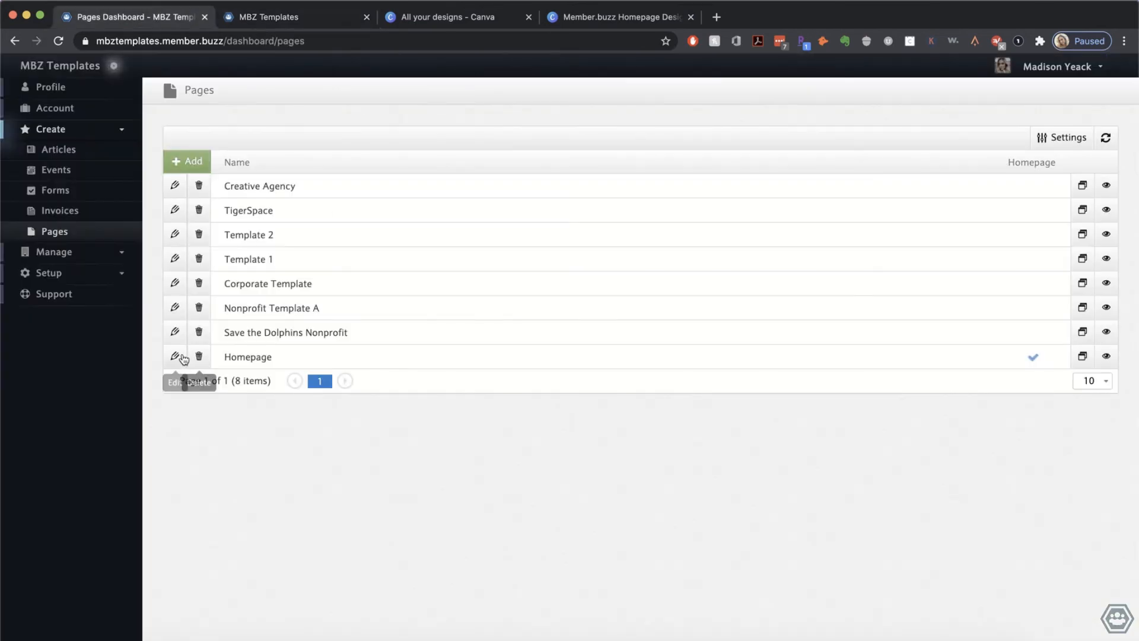
click(173, 357)
click(318, 27)
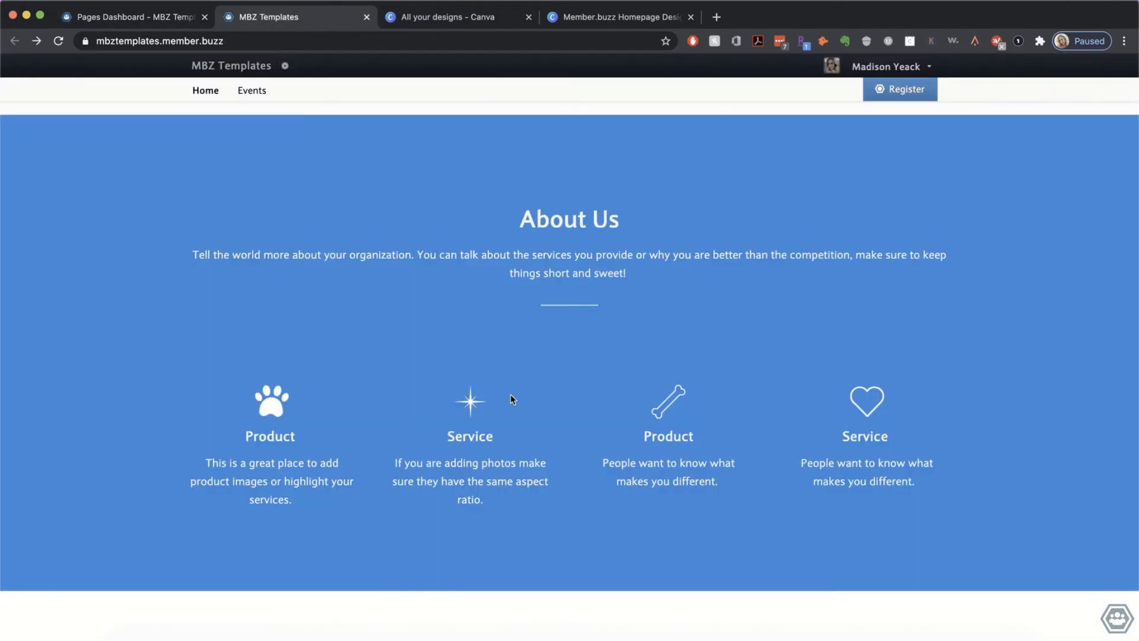
Step: Review the Our Dream Team portraits and the Why People Love You! testimonial section on the live homepage
scroll(511, 394, down, 8)
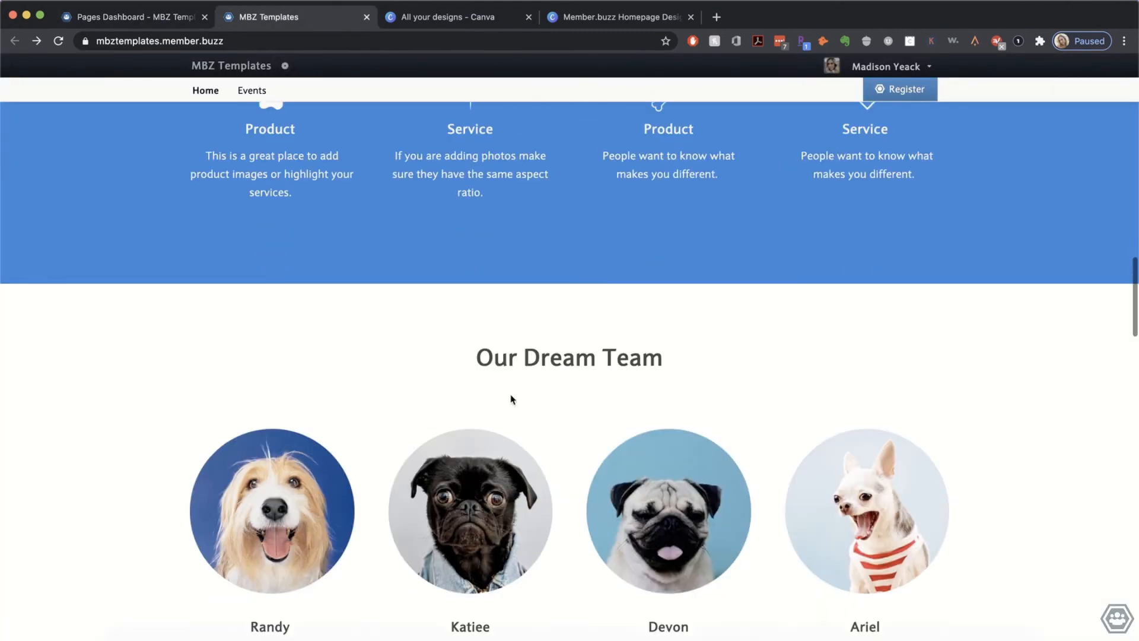
scroll(573, 402, down, 4)
scroll(590, 379, up, 3)
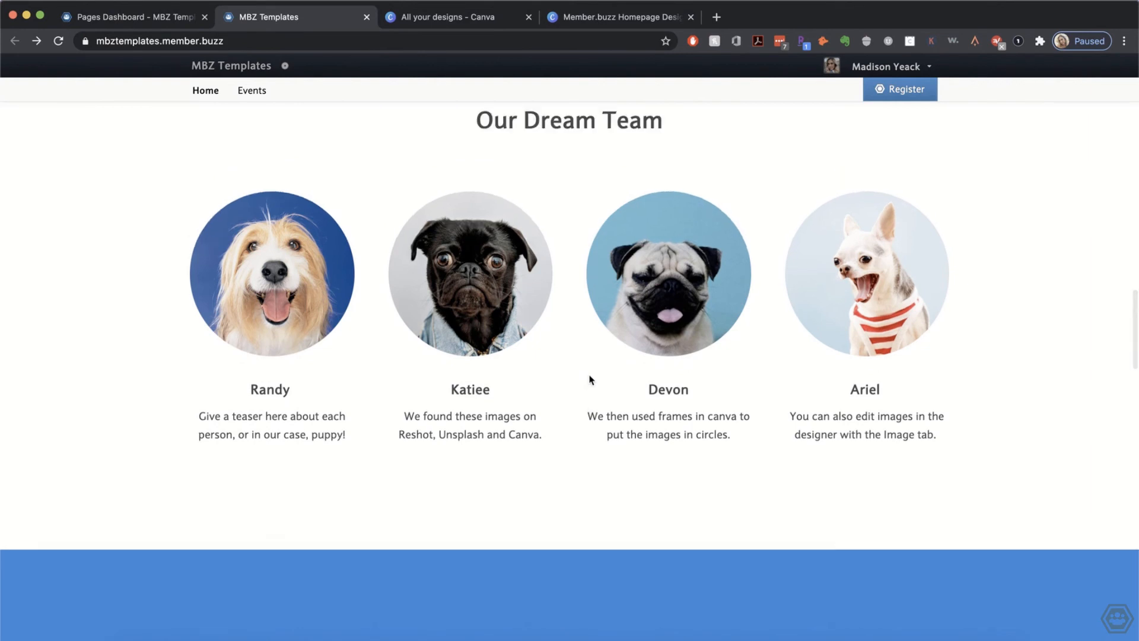
scroll(582, 386, down, 7)
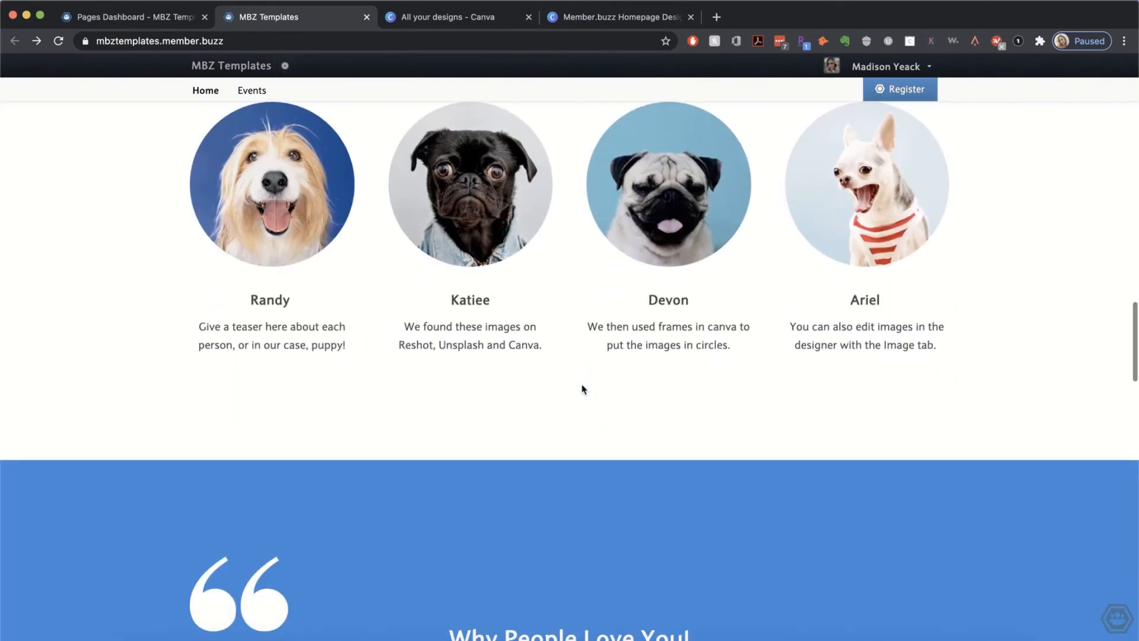
scroll(582, 384, down, 4)
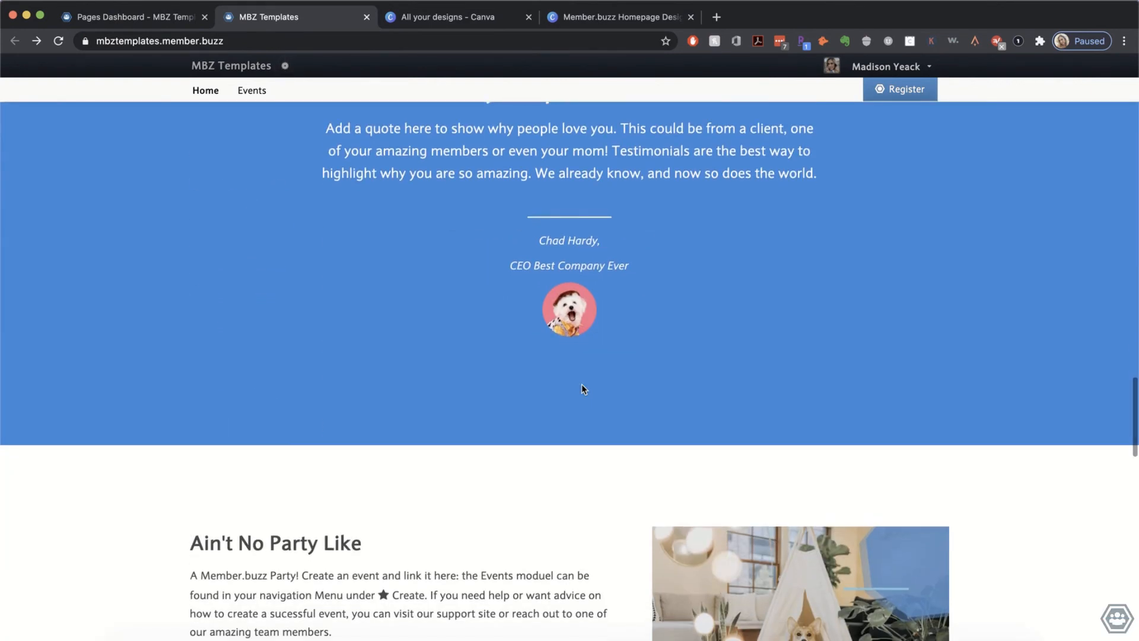
scroll(582, 383, up, 3)
scroll(582, 384, down, 2)
scroll(581, 384, down, 7)
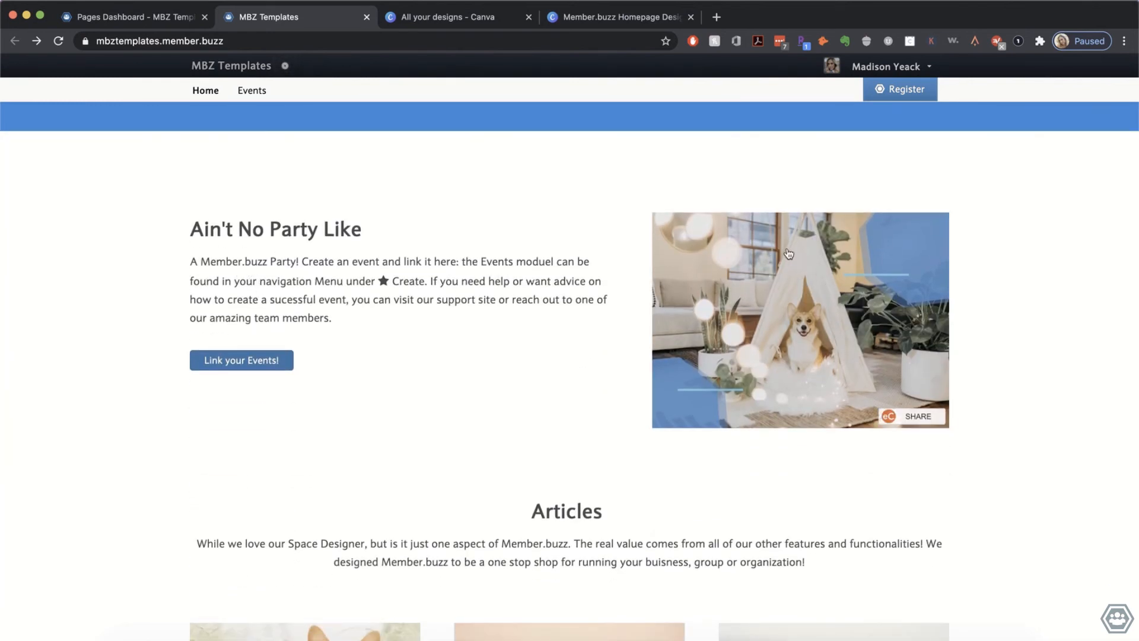
Step: Review the party event block, Articles grid, Call to Action and footer of the live homepage
scroll(824, 319, down, 3)
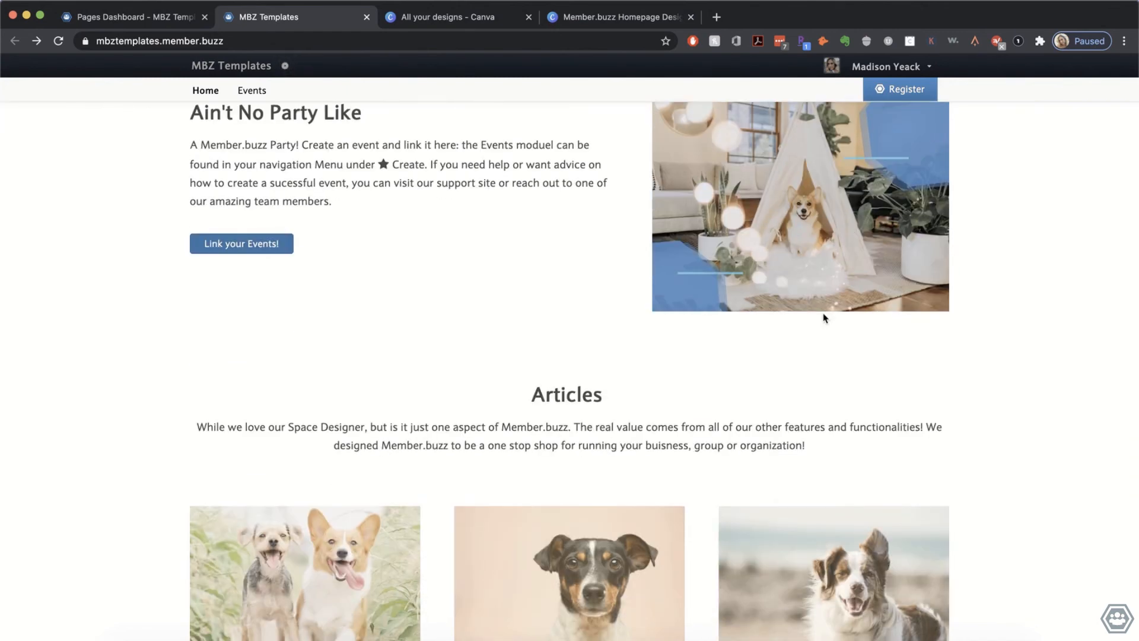
scroll(825, 319, down, 1)
scroll(824, 319, up, 2)
scroll(825, 318, down, 5)
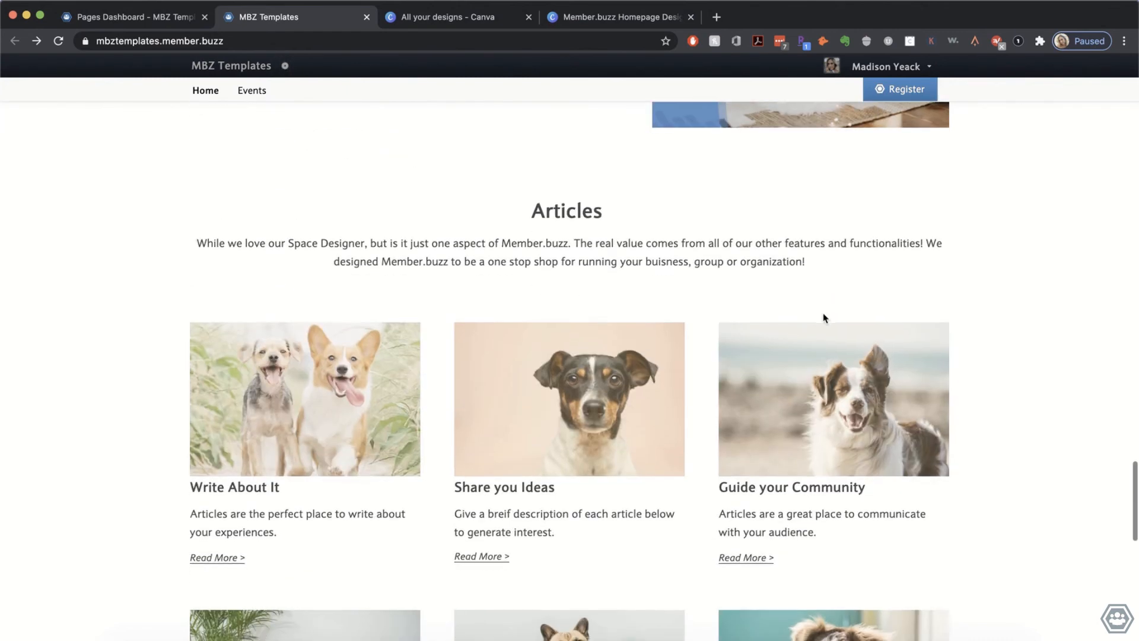
scroll(825, 319, down, 10)
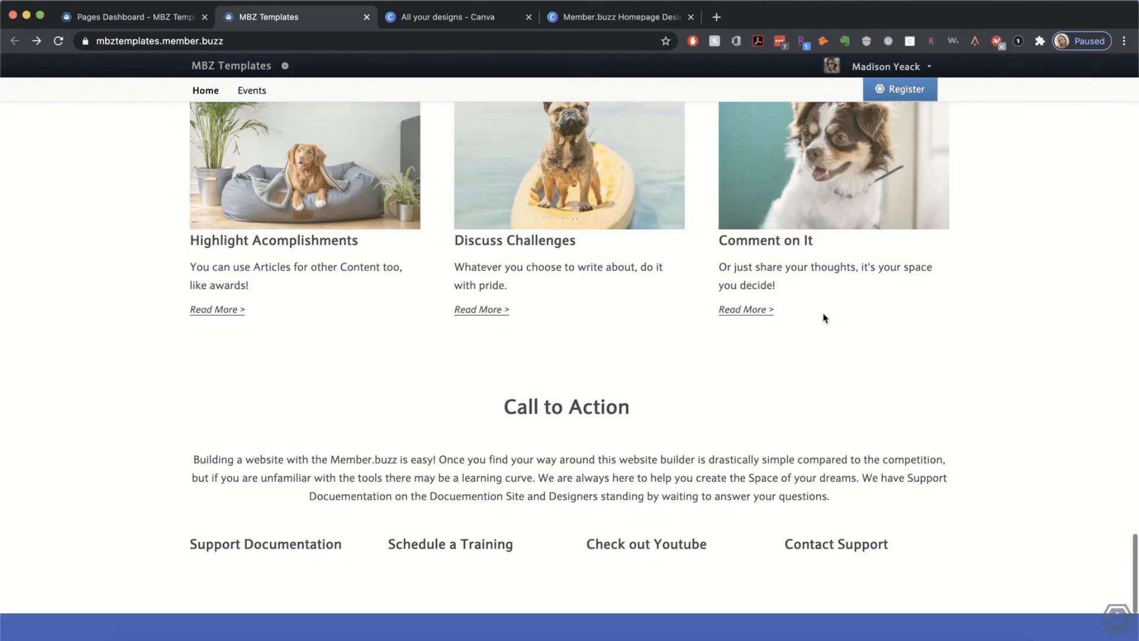
scroll(824, 318, down, 5)
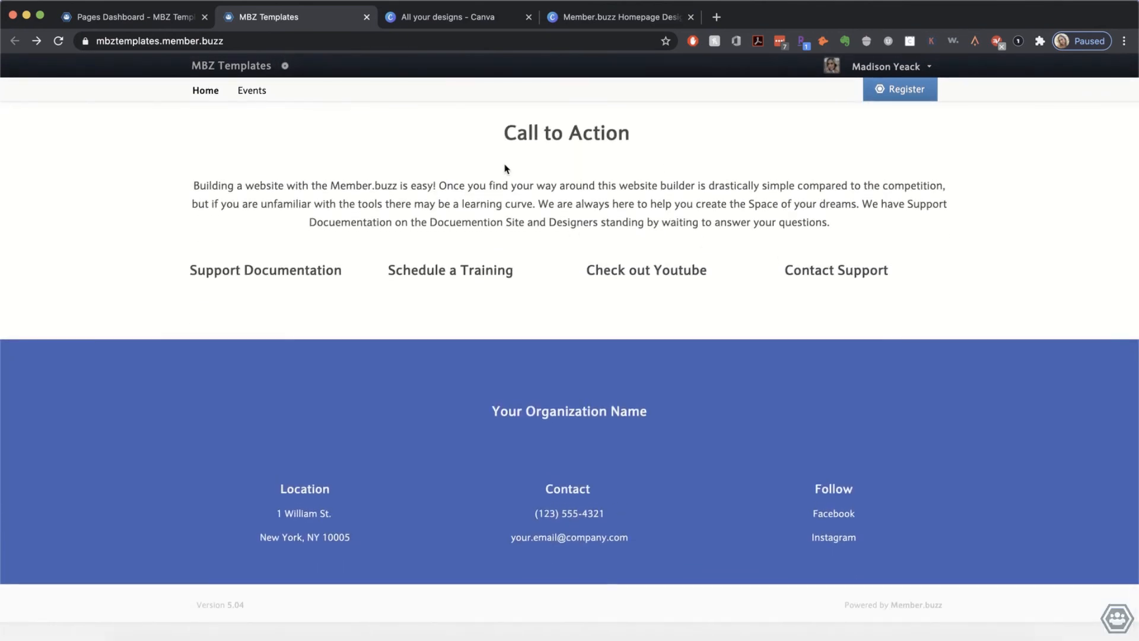
Step: Review the hero banner, the blue bands beneath it and the two dog-icon text columns on the live homepage
scroll(501, 183, up, 20)
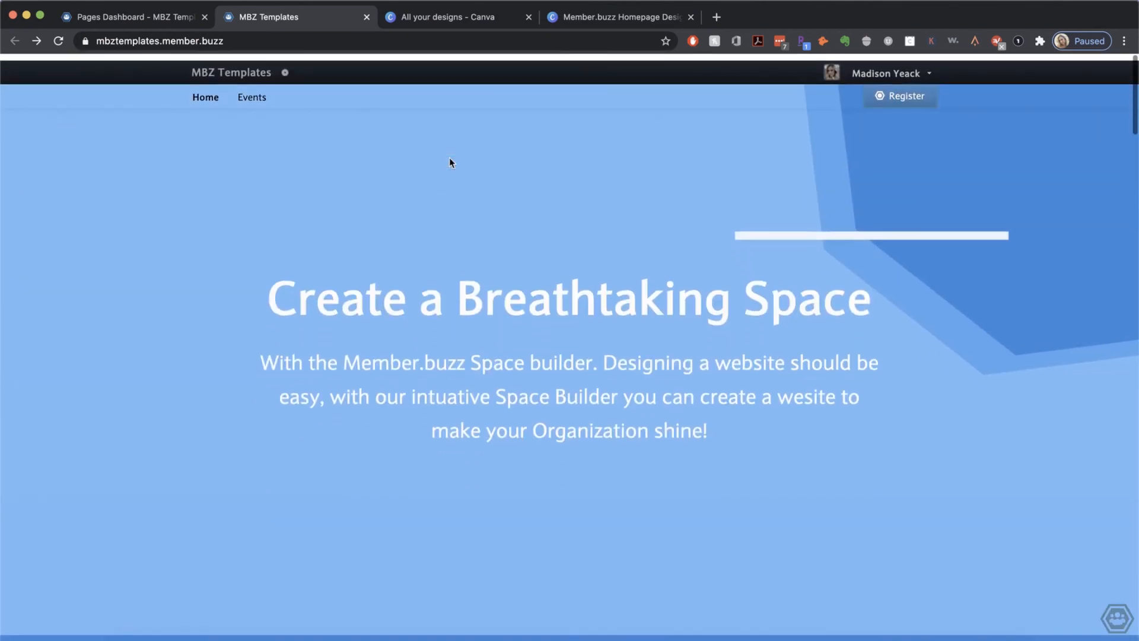
scroll(292, 233, down, 10)
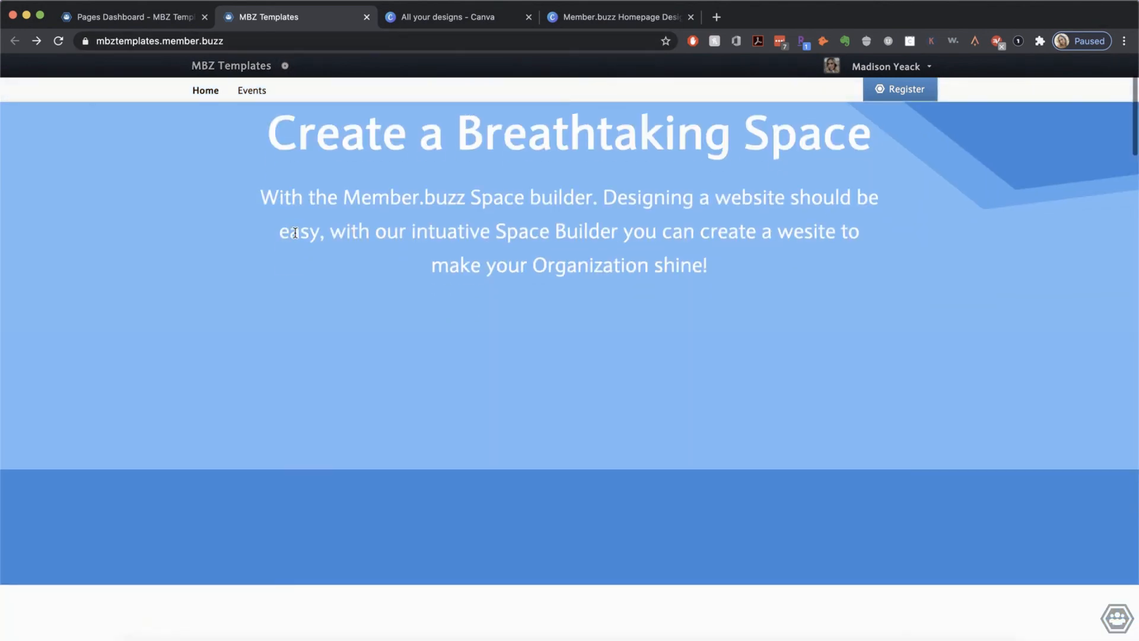
scroll(297, 238, down, 2)
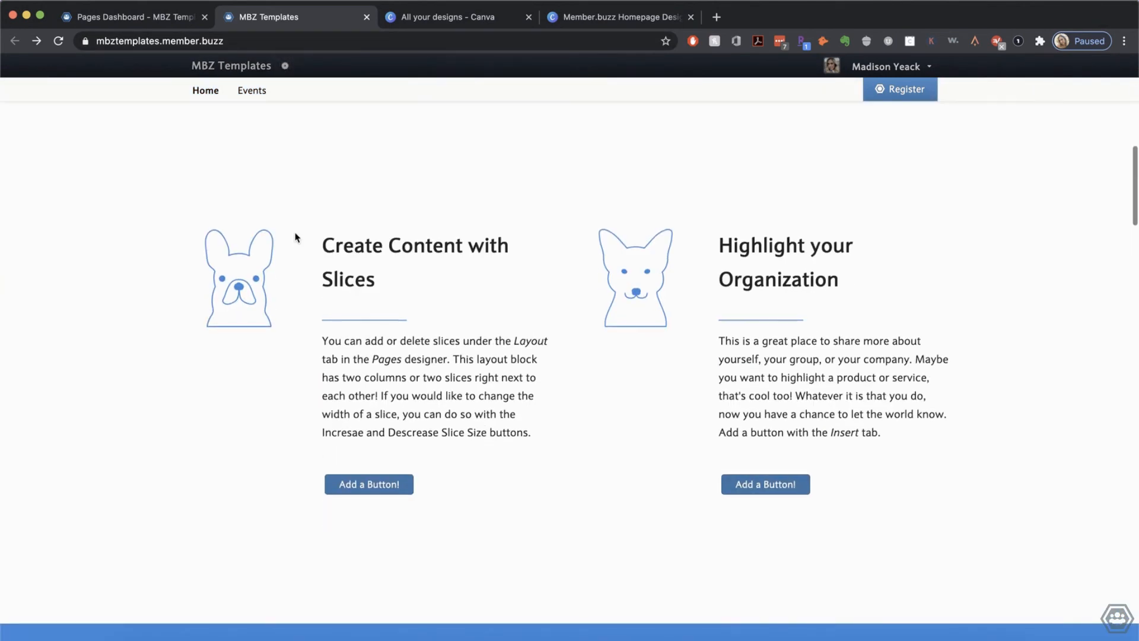
scroll(297, 237, down, 15)
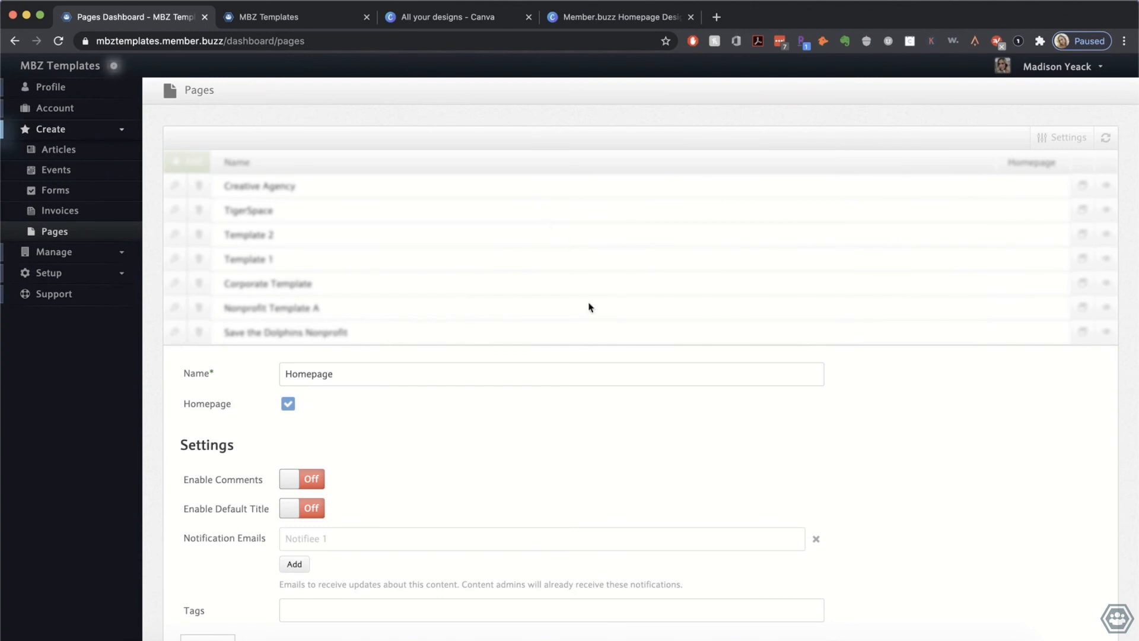
Step: Delete the empty dark blue slice between the light blue hero and the dog-icon columns in the Homepage editor
scroll(554, 402, down, 10)
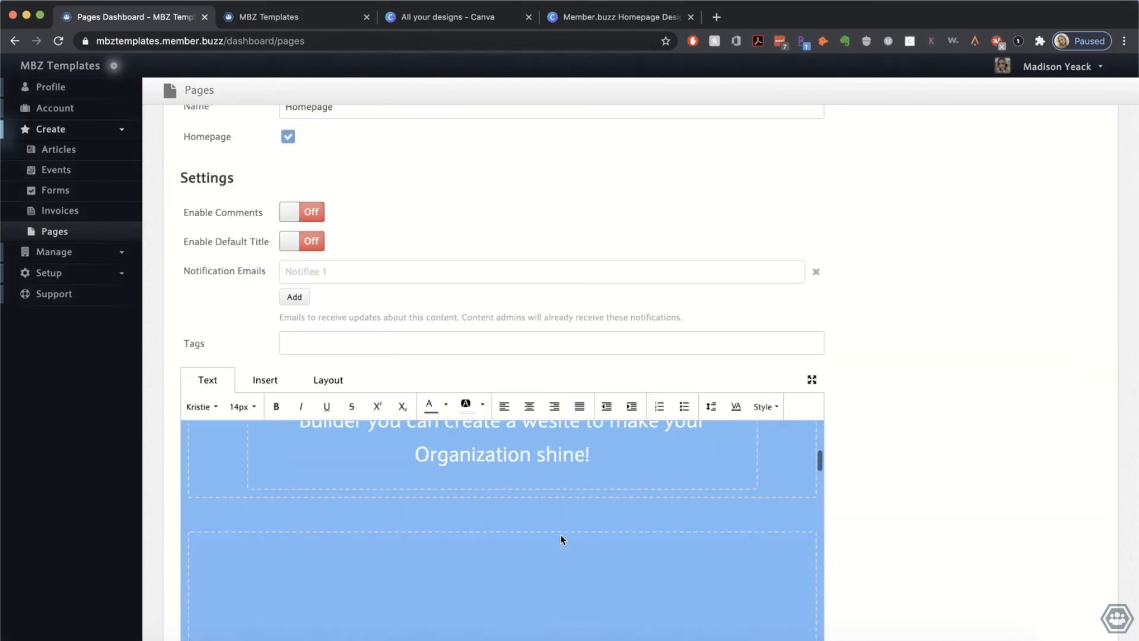
scroll(563, 539, down, 3)
scroll(881, 515, down, 3)
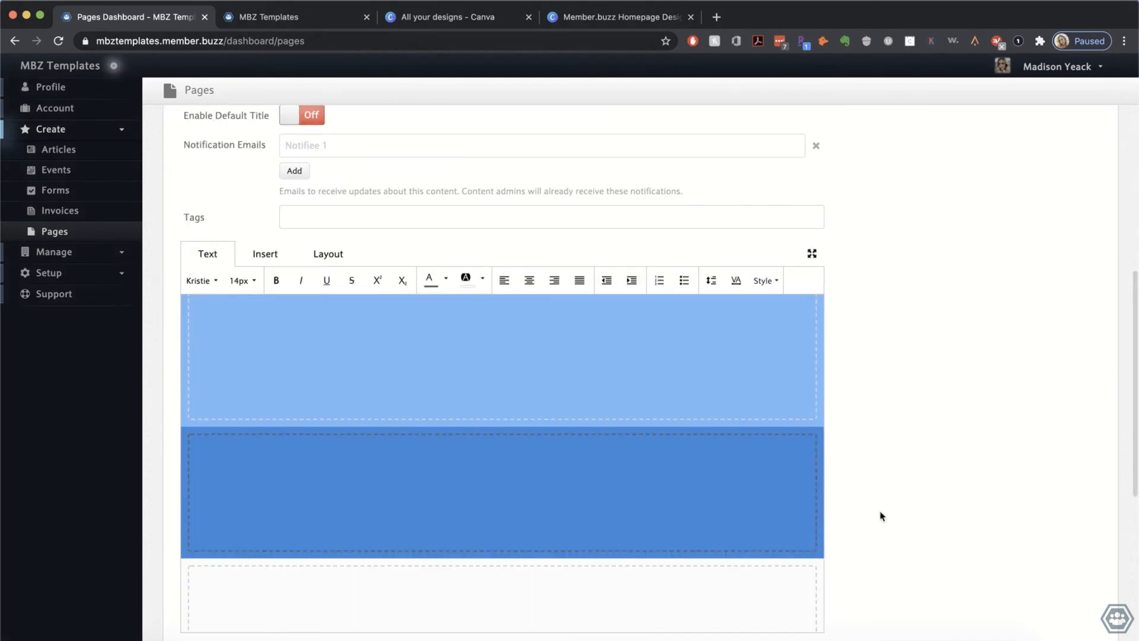
scroll(831, 504, down, 1)
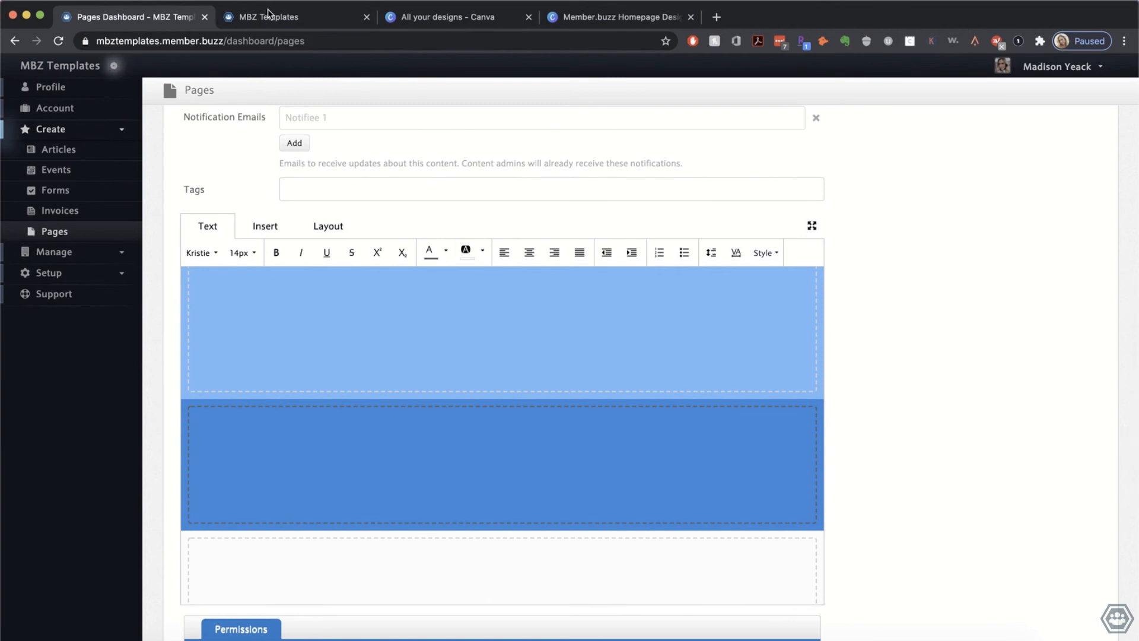
click(268, 15)
scroll(424, 337, up, 8)
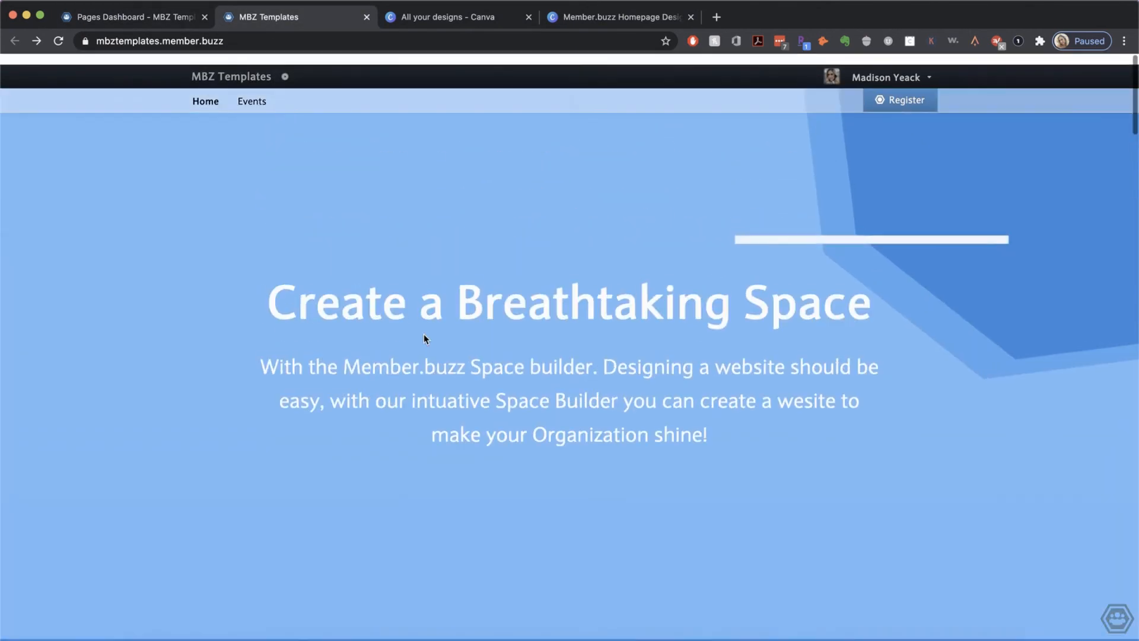
scroll(425, 338, down, 6)
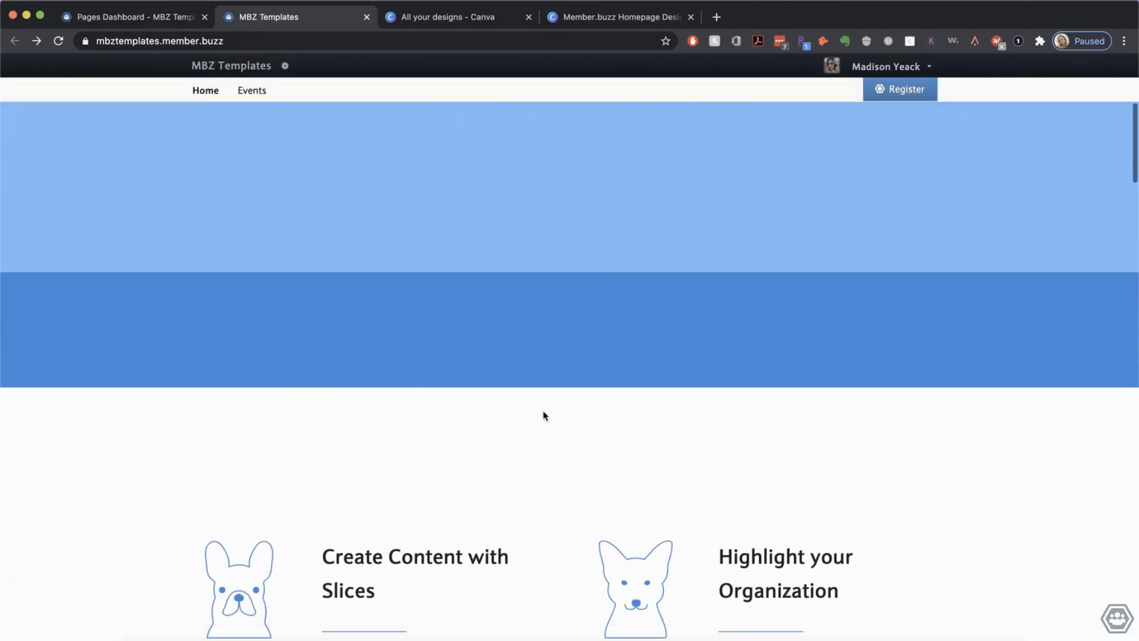
scroll(545, 415, down, 1)
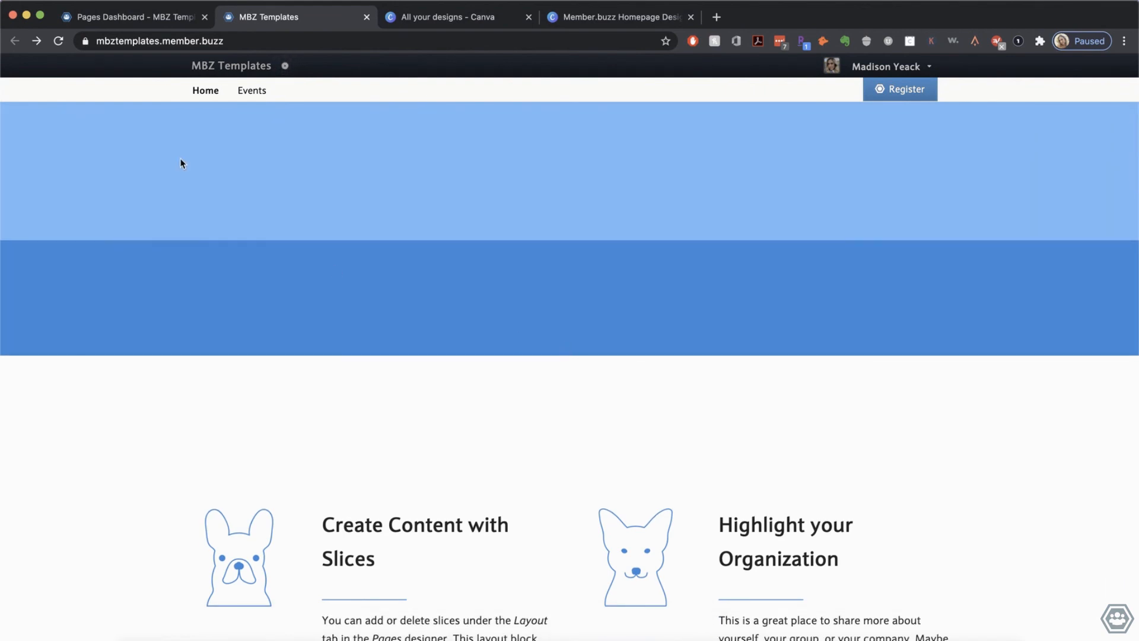
click(139, 17)
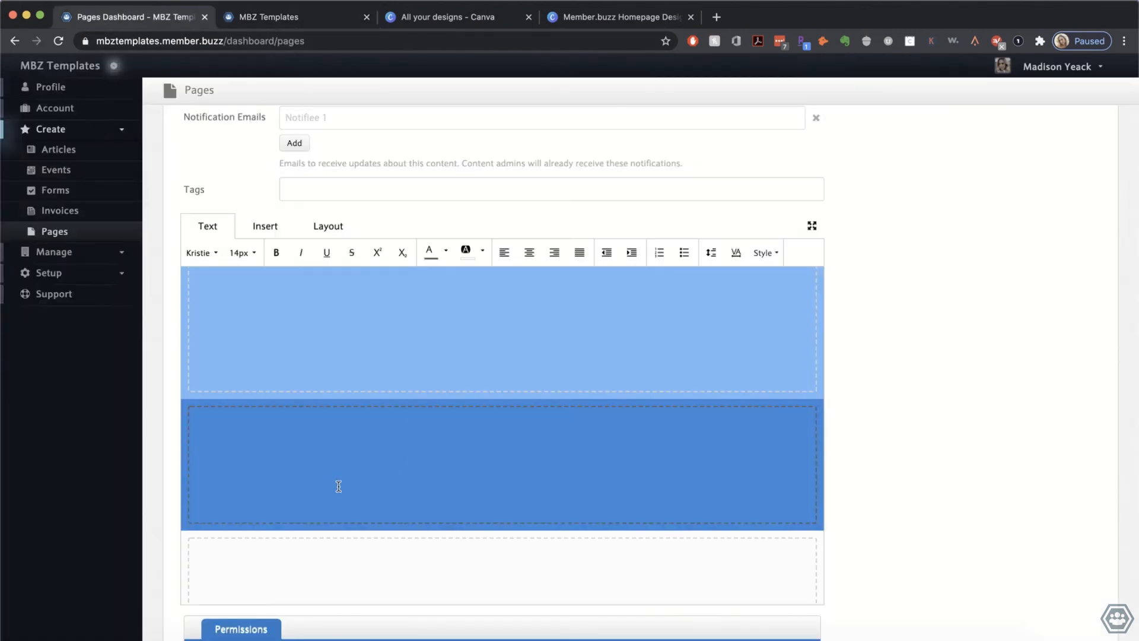
click(256, 449)
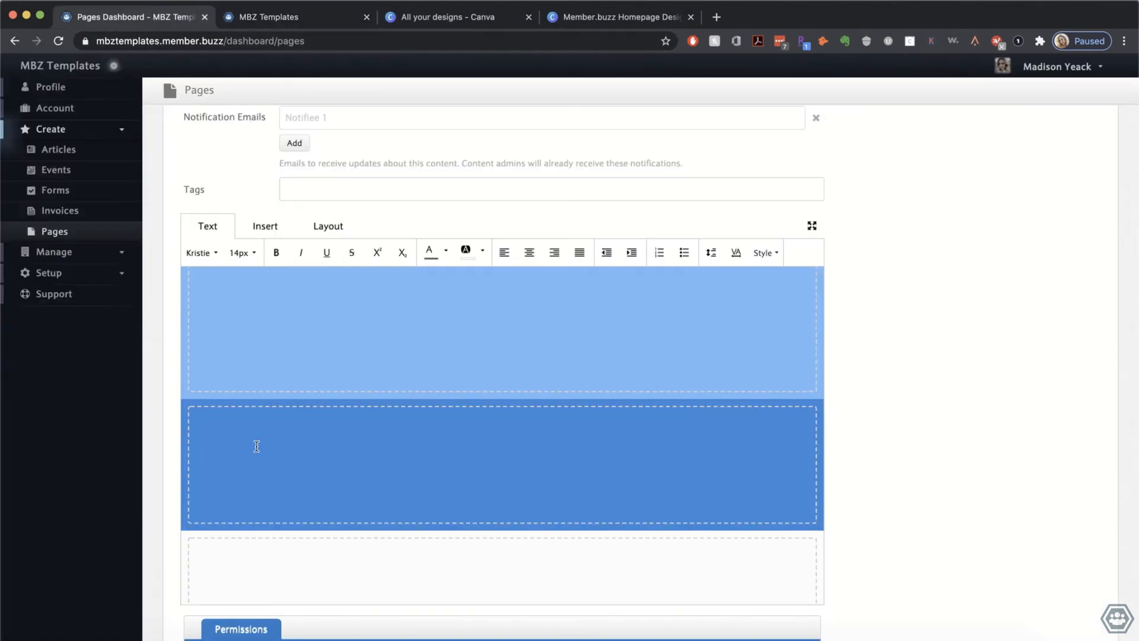
click(322, 230)
click(295, 252)
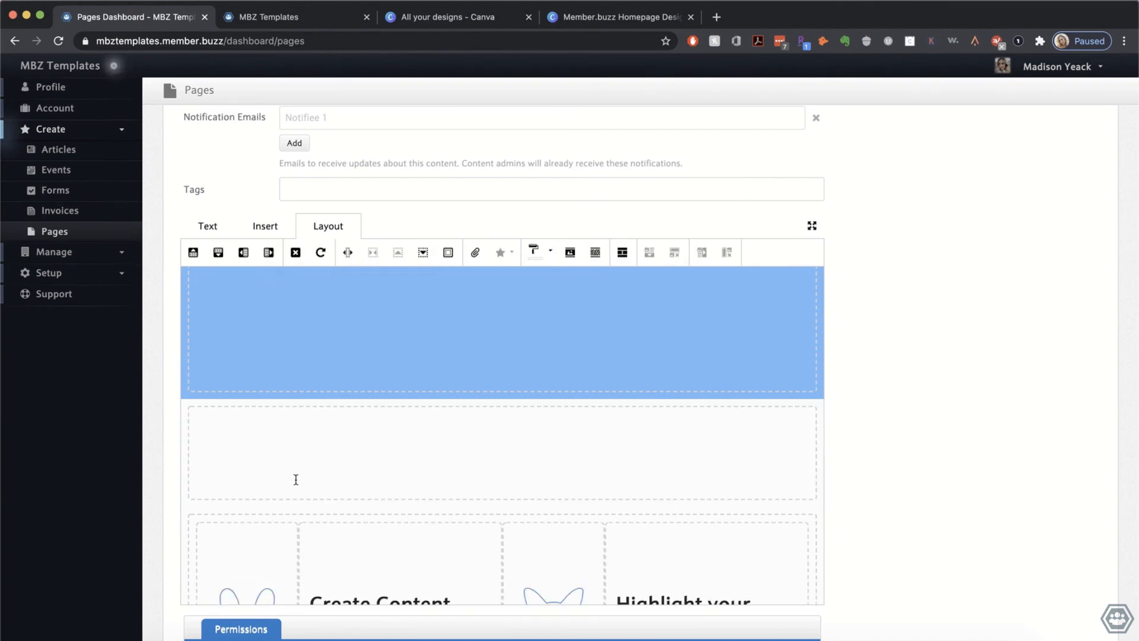
Step: Set the introductory paragraph under the About Us heading to 20px
scroll(296, 479, down, 10)
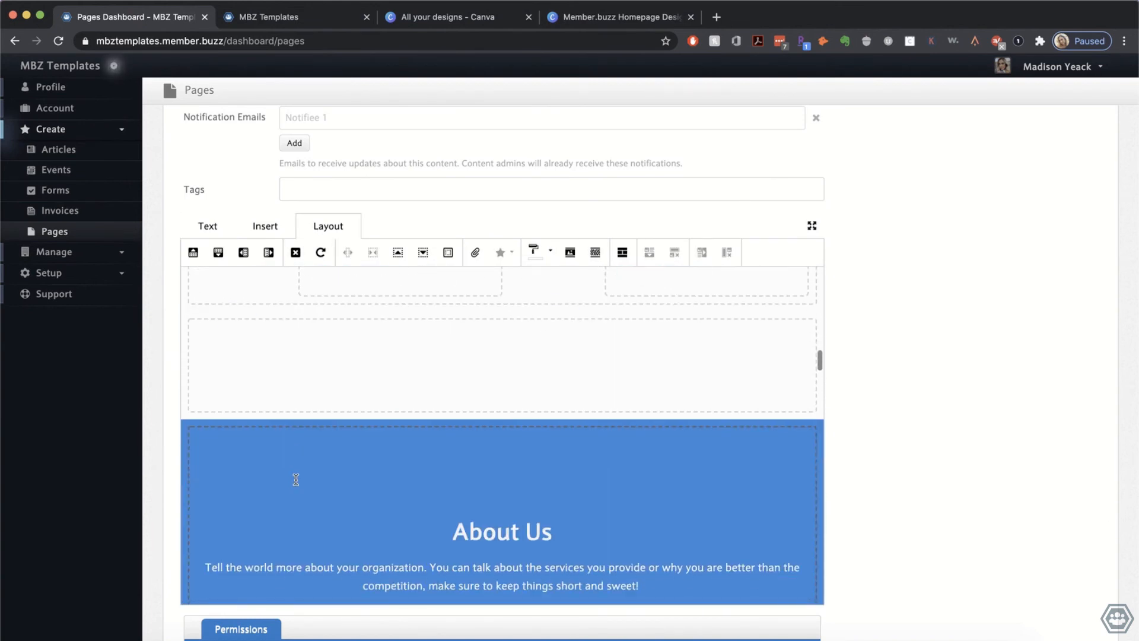
triple_click(306, 332)
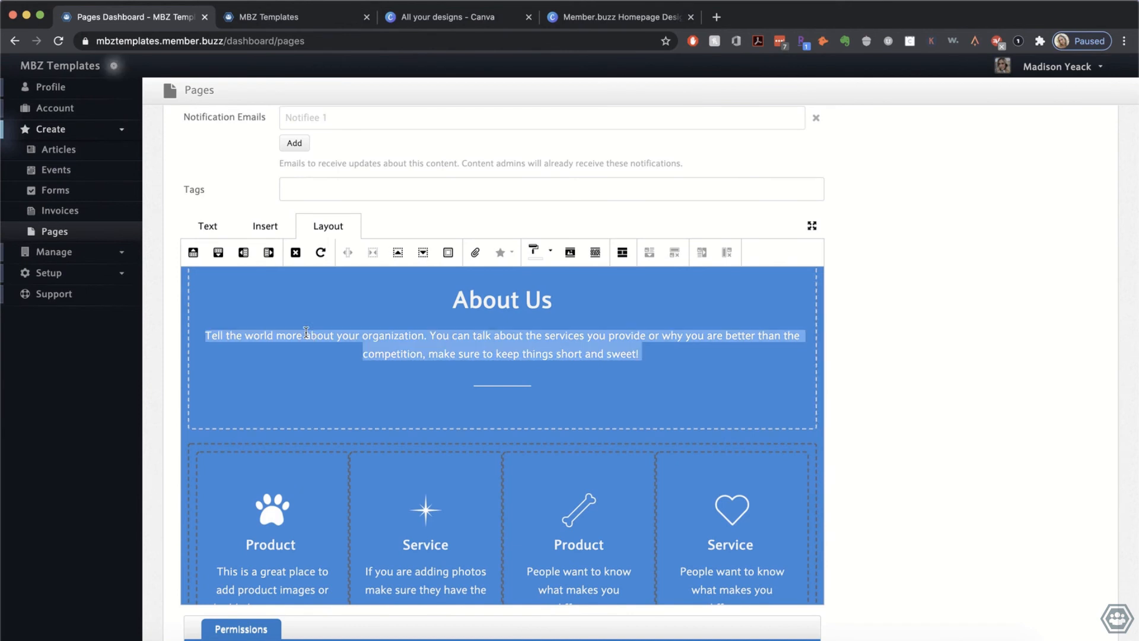
click(207, 226)
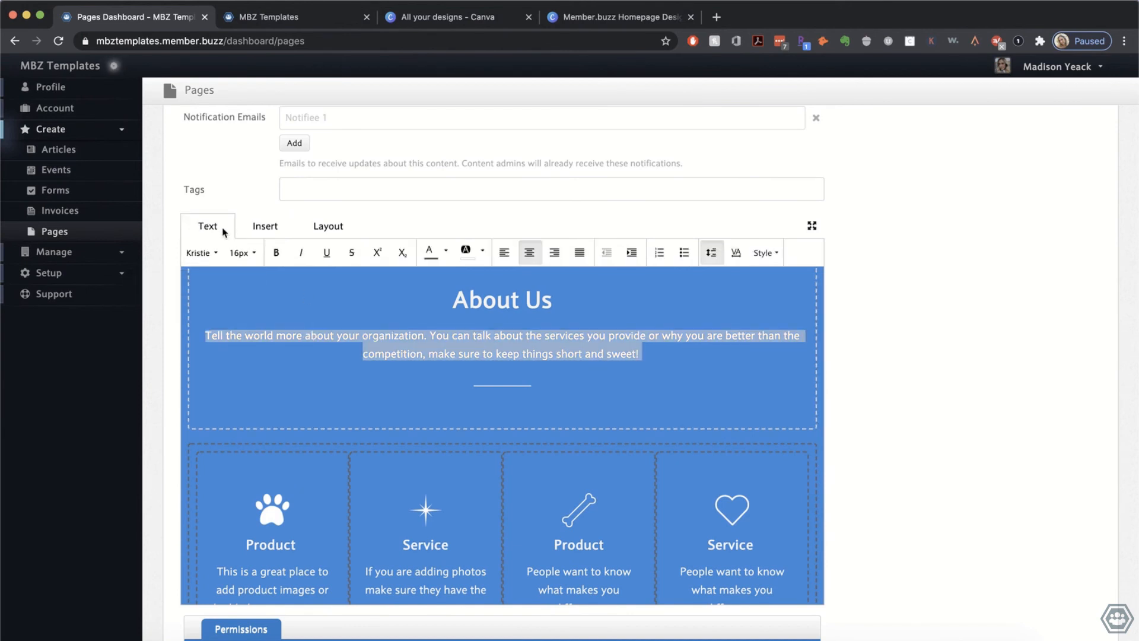
click(244, 253)
click(247, 328)
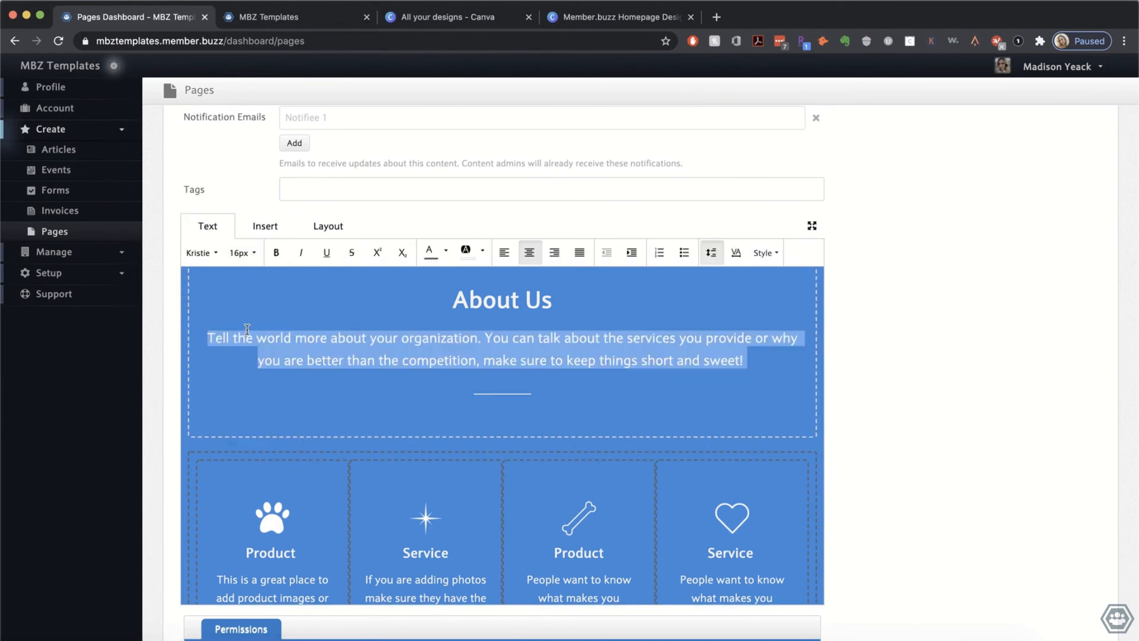
click(315, 364)
Step: Set the paragraph under the Articles heading to 20px
scroll(317, 401, down, 10)
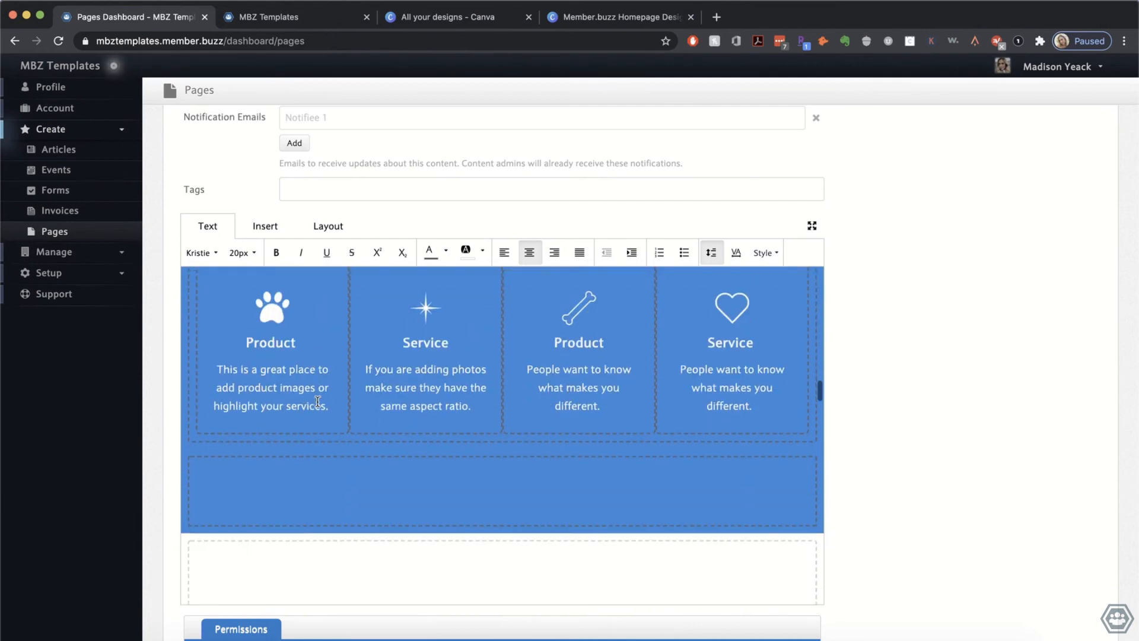
scroll(348, 467, down, 10)
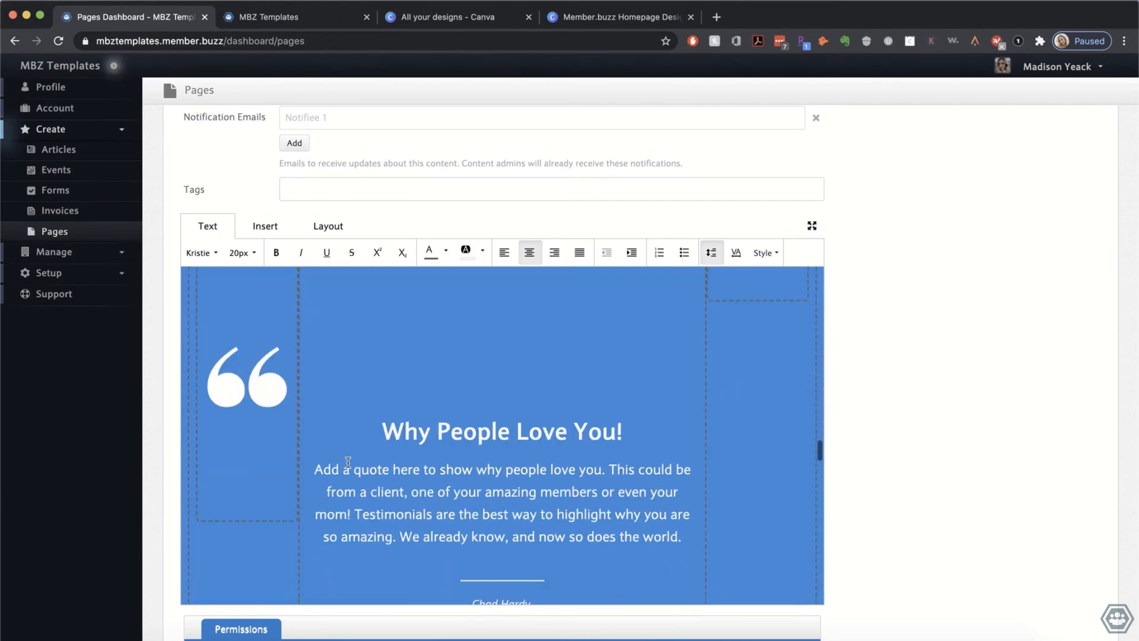
click(366, 390)
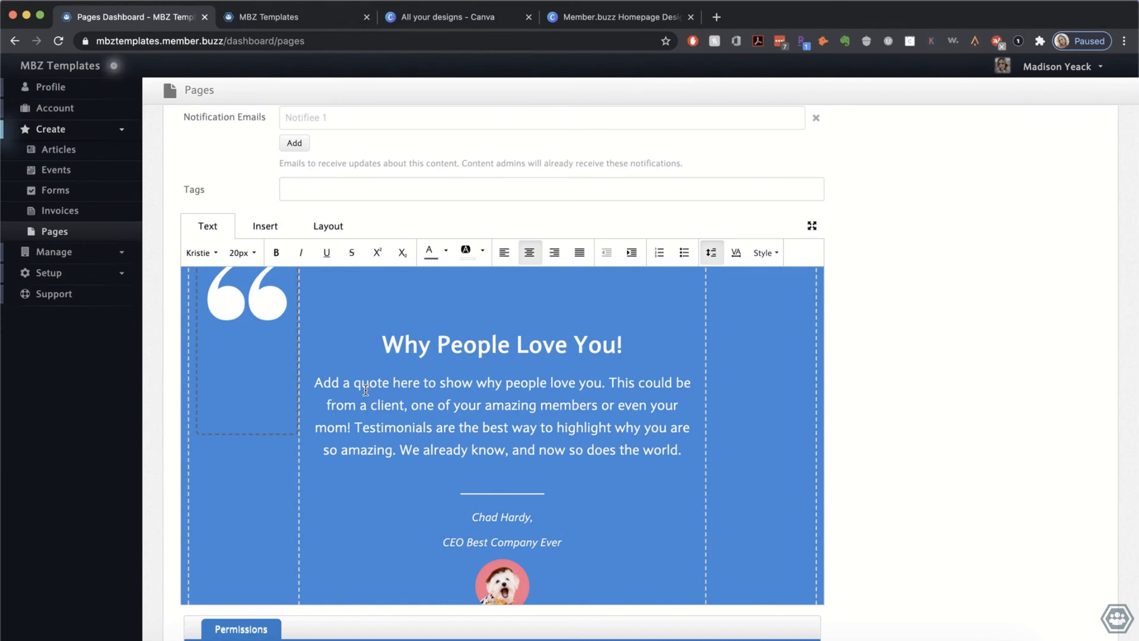
scroll(379, 410, down, 8)
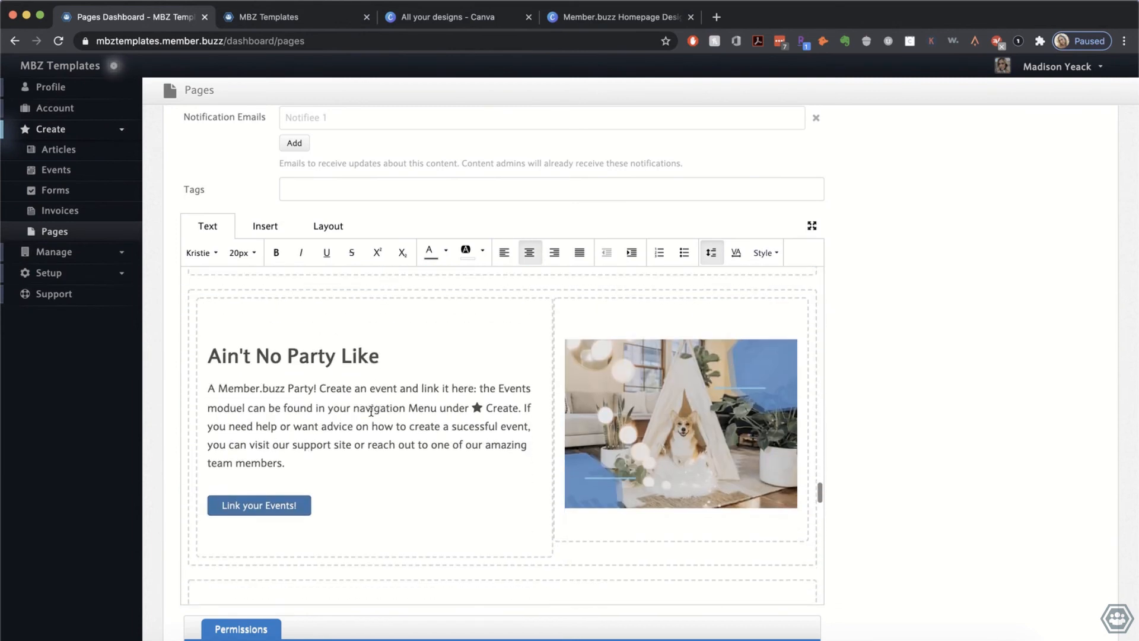
scroll(330, 411, down, 5)
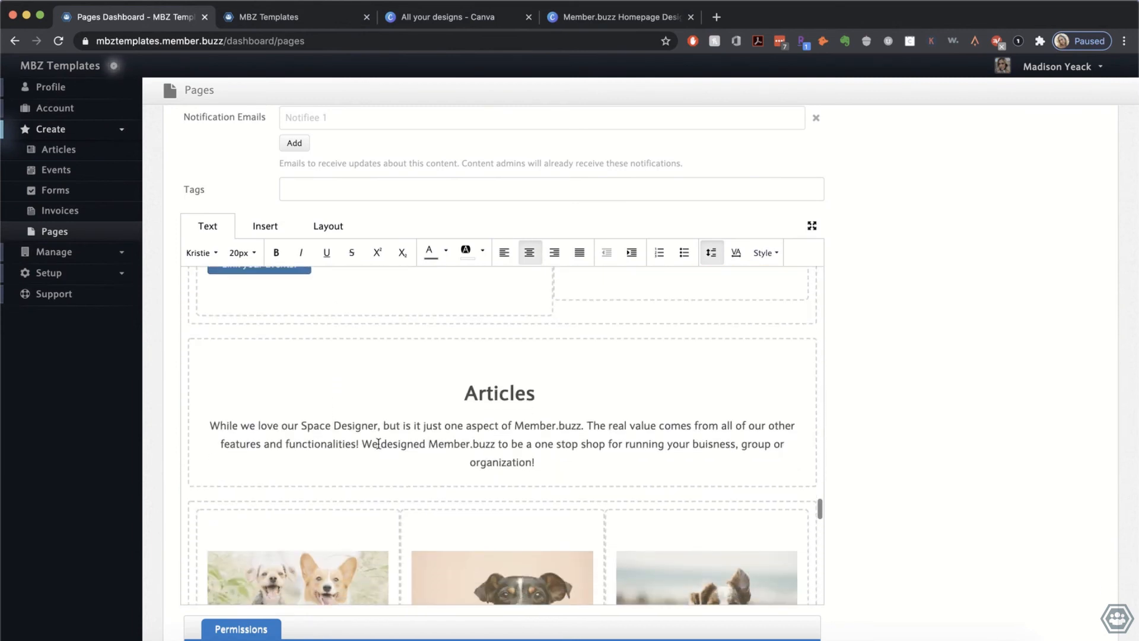
triple_click(378, 443)
click(242, 252)
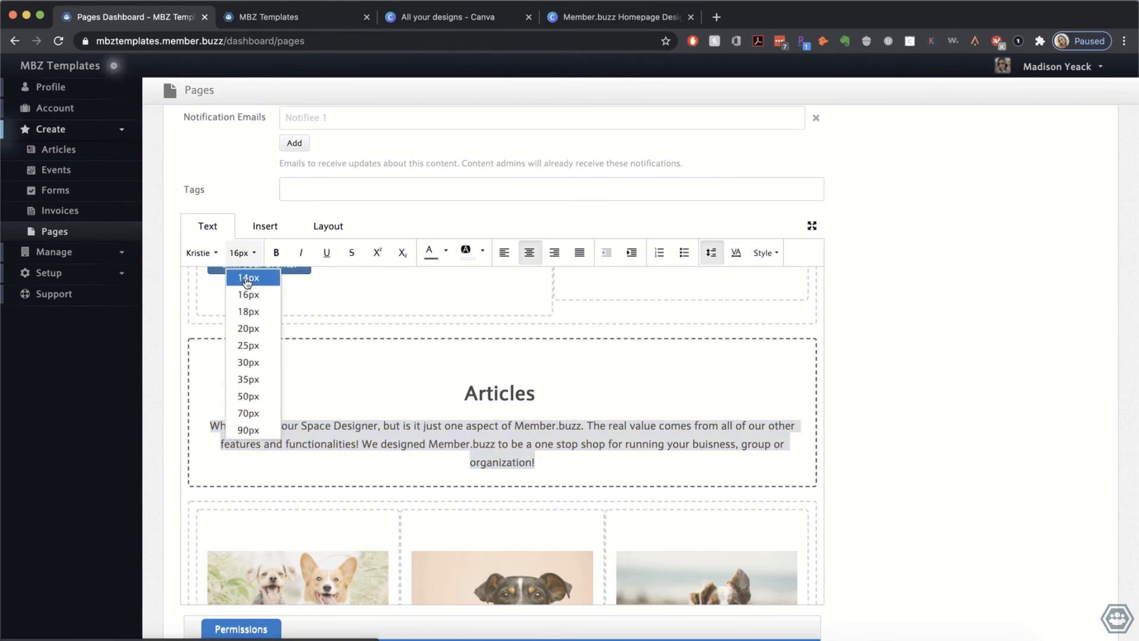
click(248, 328)
click(371, 363)
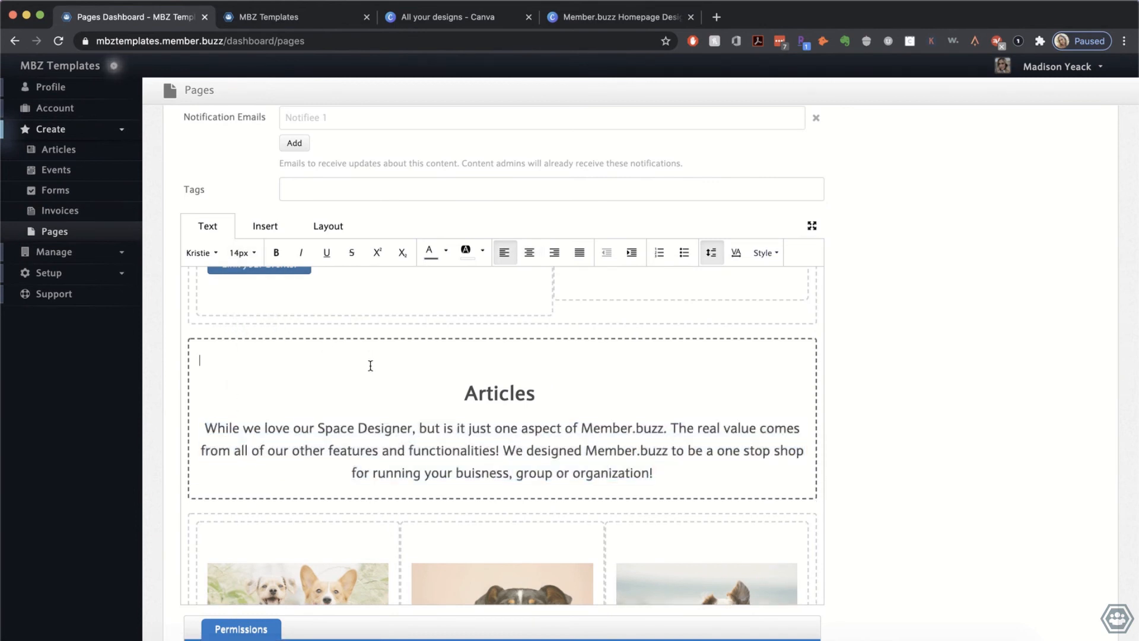
Step: Look over the article cards, team portraits, button columns, product and service blocks and Call to Action in the Homepage editor
scroll(373, 386, down, 3)
scroll(373, 401, down, 10)
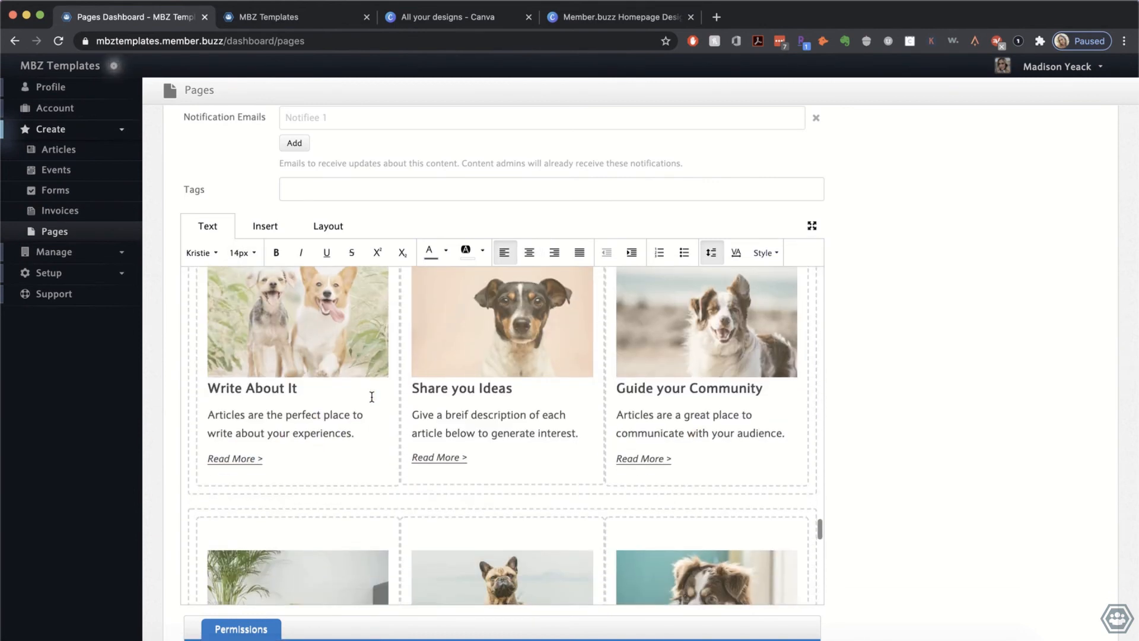
scroll(373, 402, down, 1)
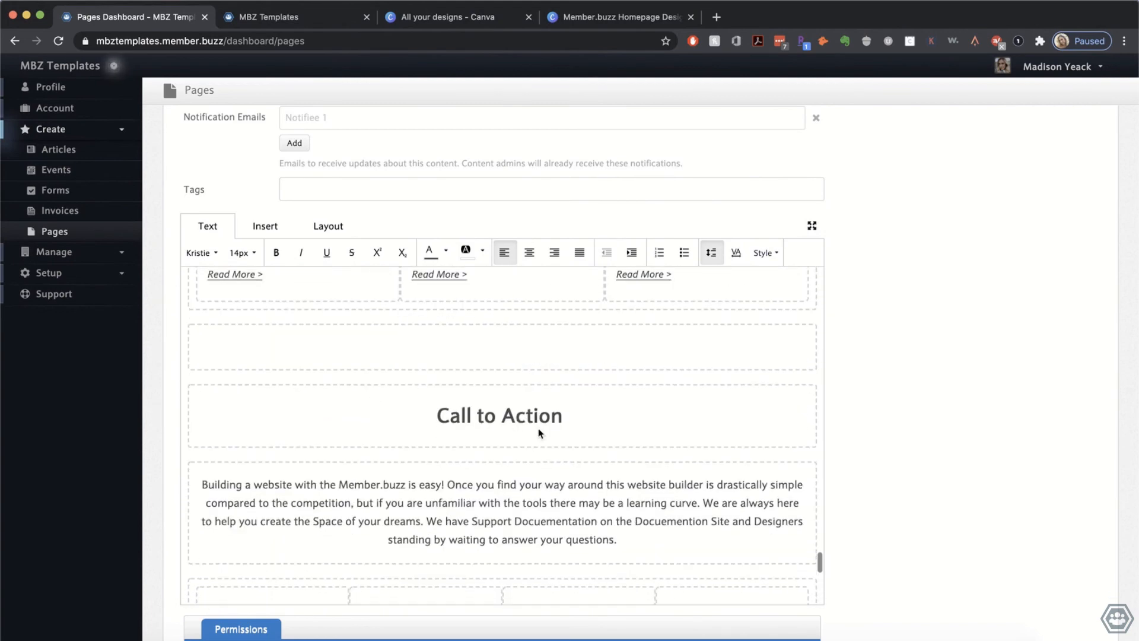
click(525, 359)
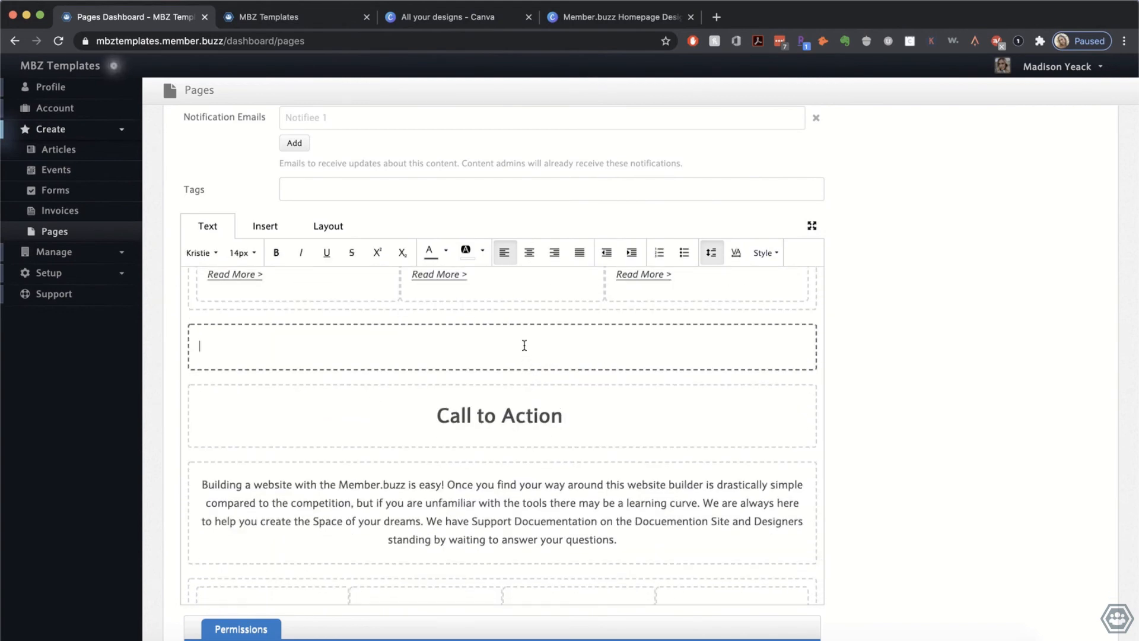
scroll(525, 353, up, 15)
scroll(525, 352, up, 20)
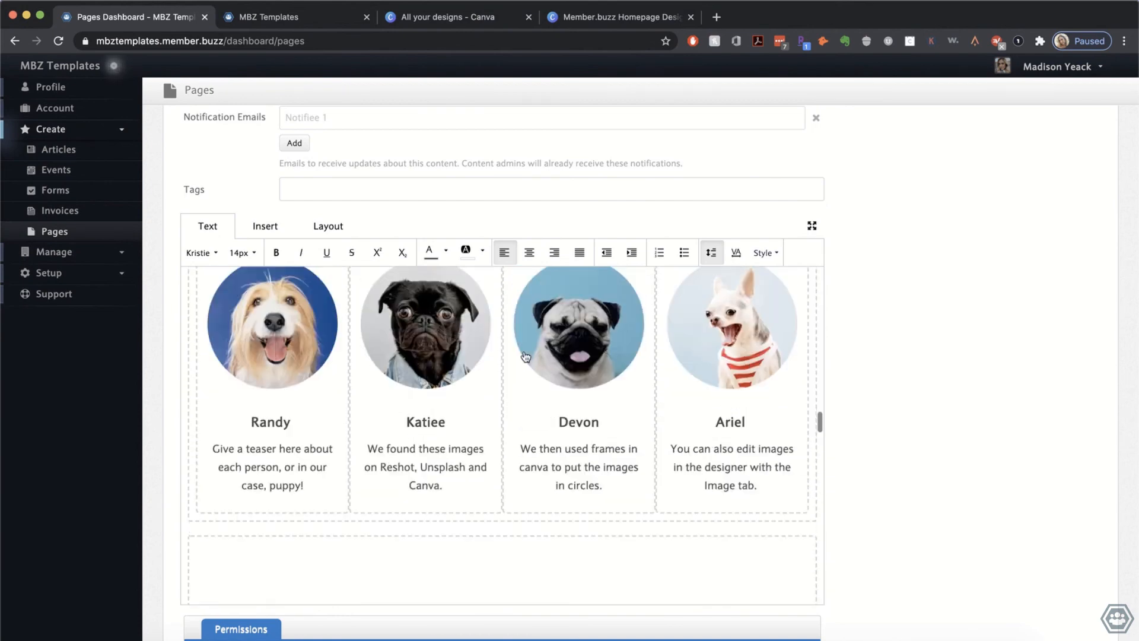
scroll(524, 351, up, 20)
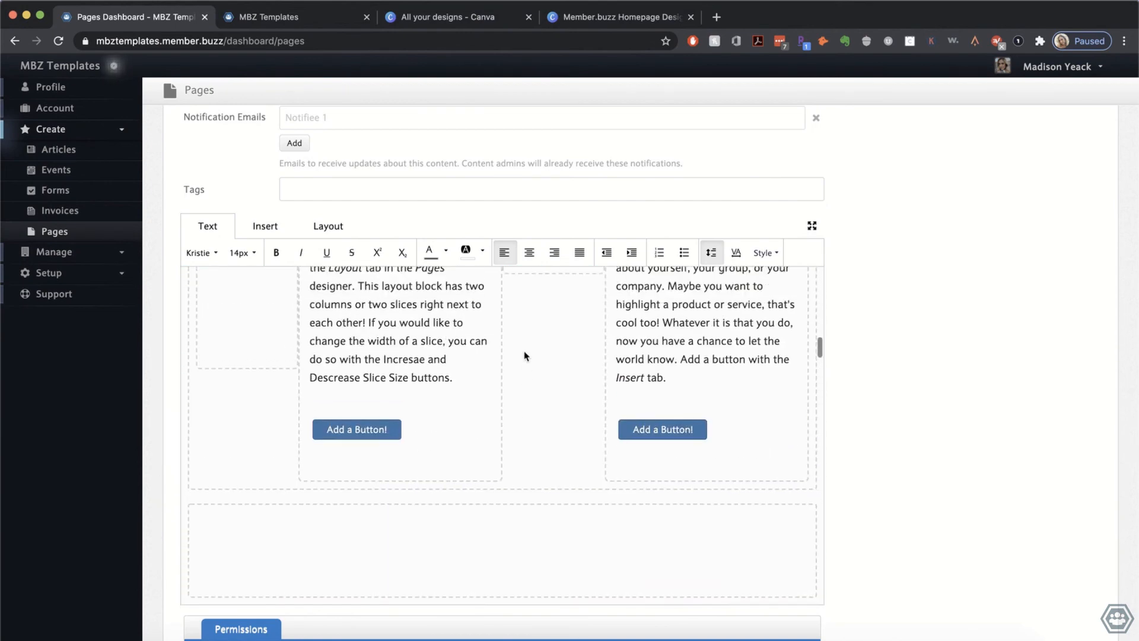
scroll(525, 351, up, 3)
scroll(524, 353, down, 20)
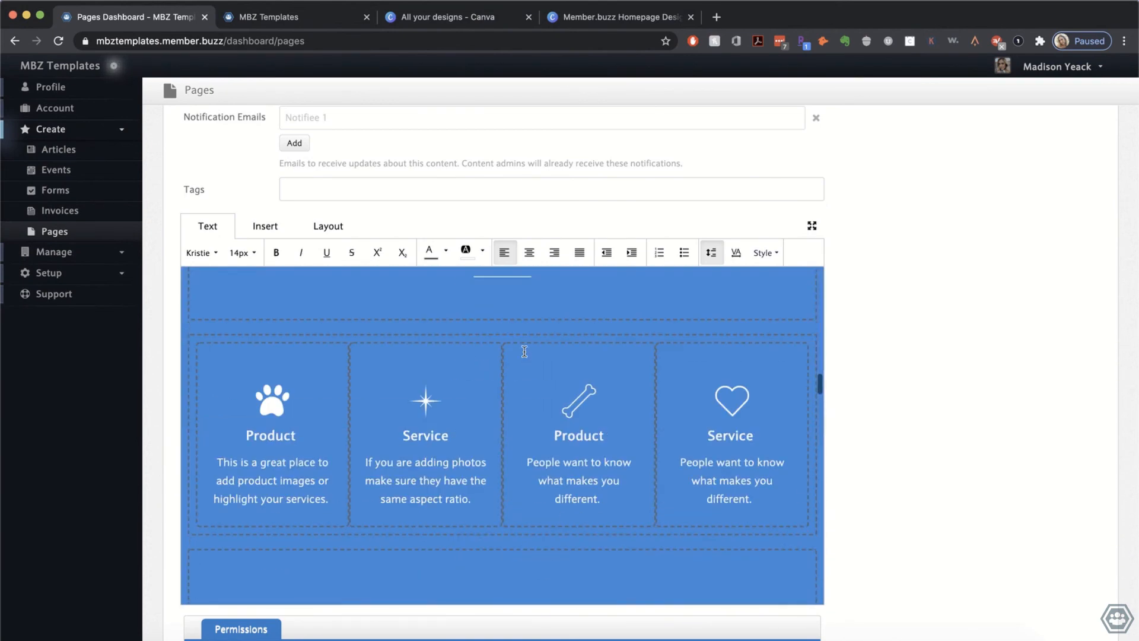
scroll(524, 354, down, 15)
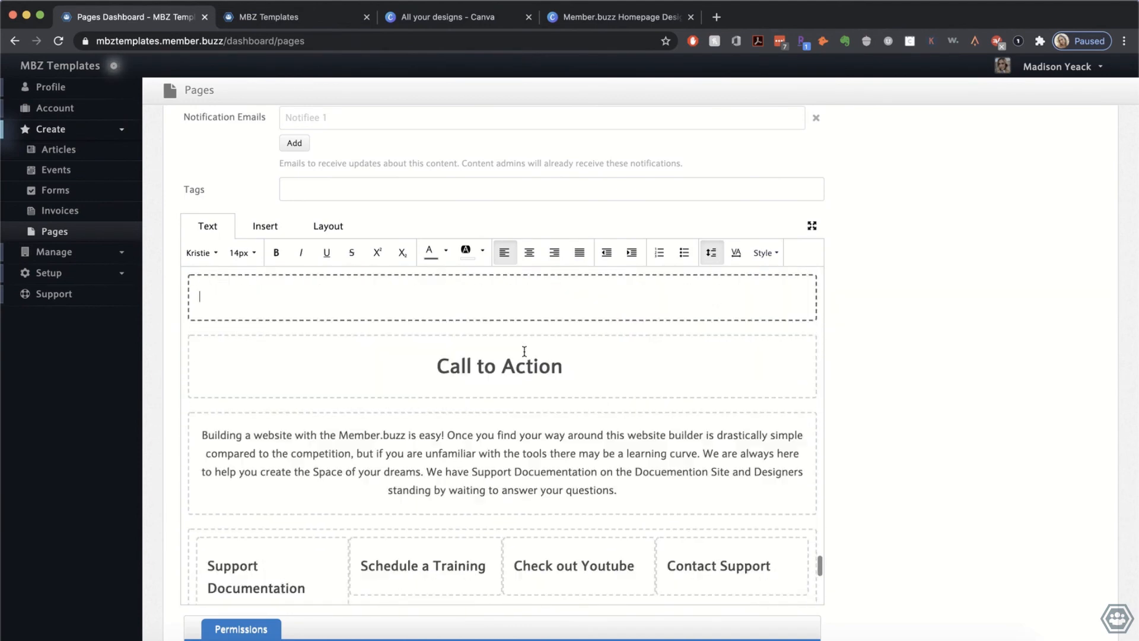
Step: Inspect the Call to Action paragraph and its link columns in the editor, and return to the live homepage
click(536, 435)
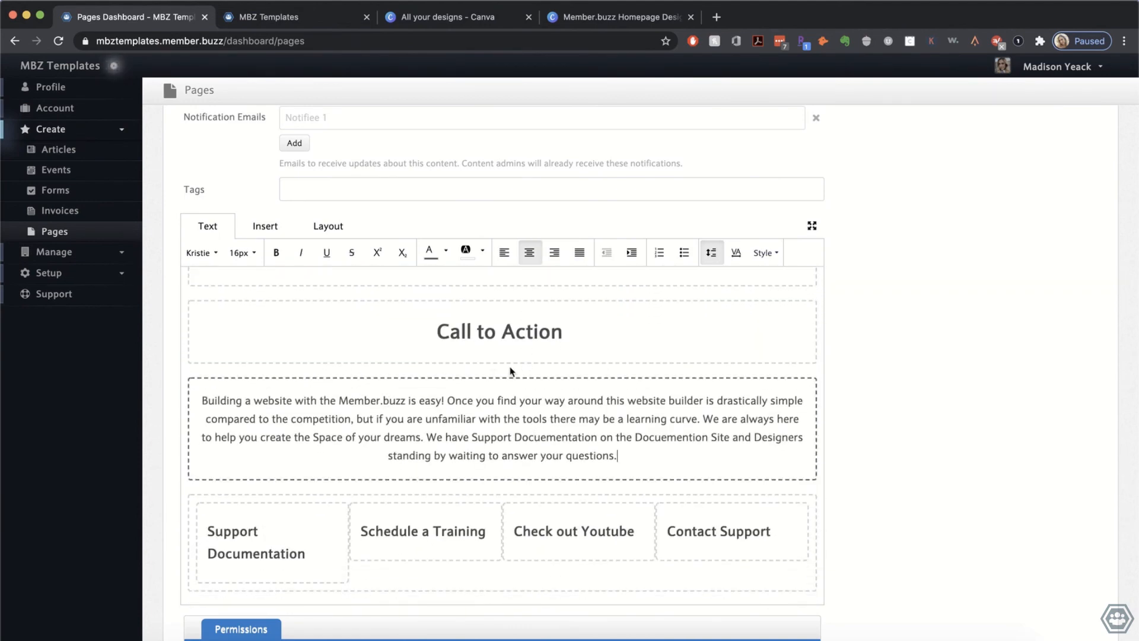
scroll(538, 445, down, 2)
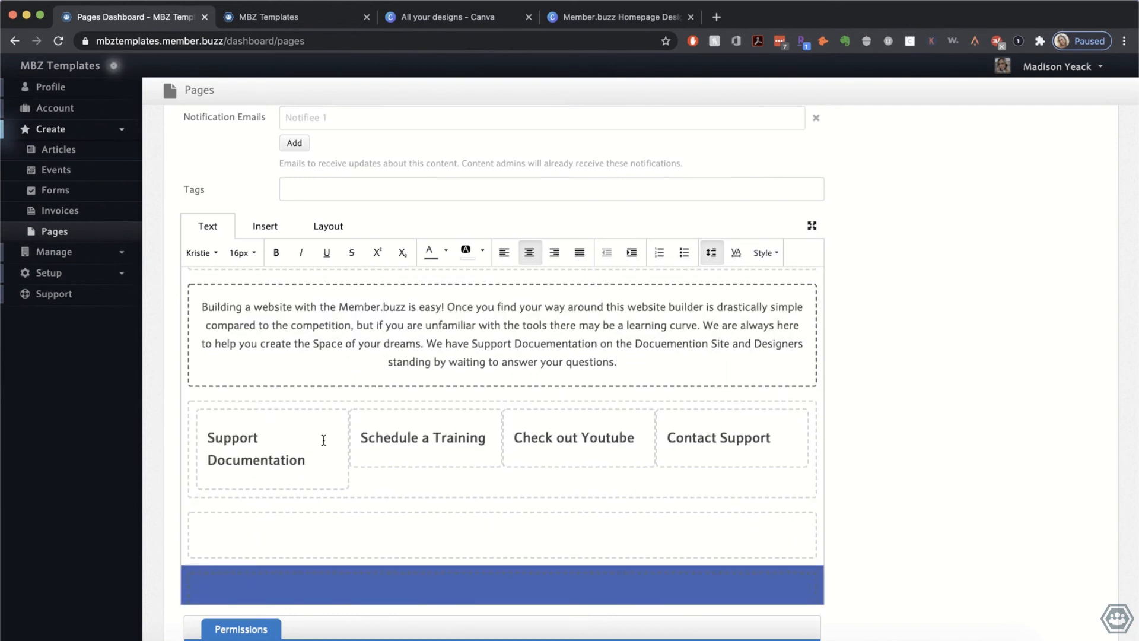
click(324, 440)
click(561, 442)
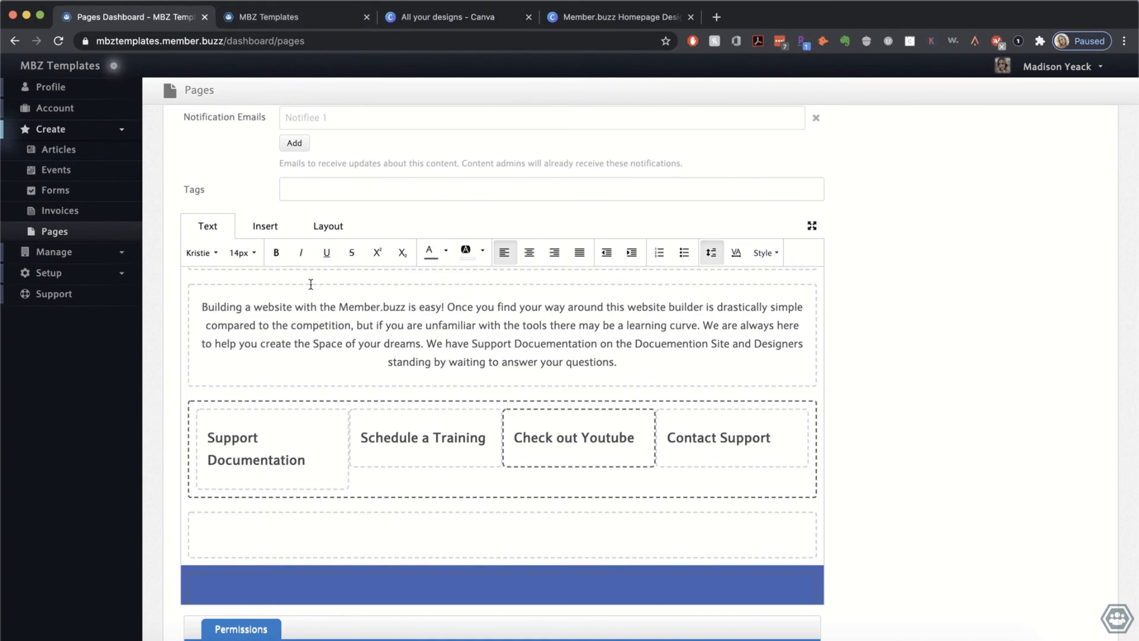
click(298, 16)
scroll(421, 409, down, 10)
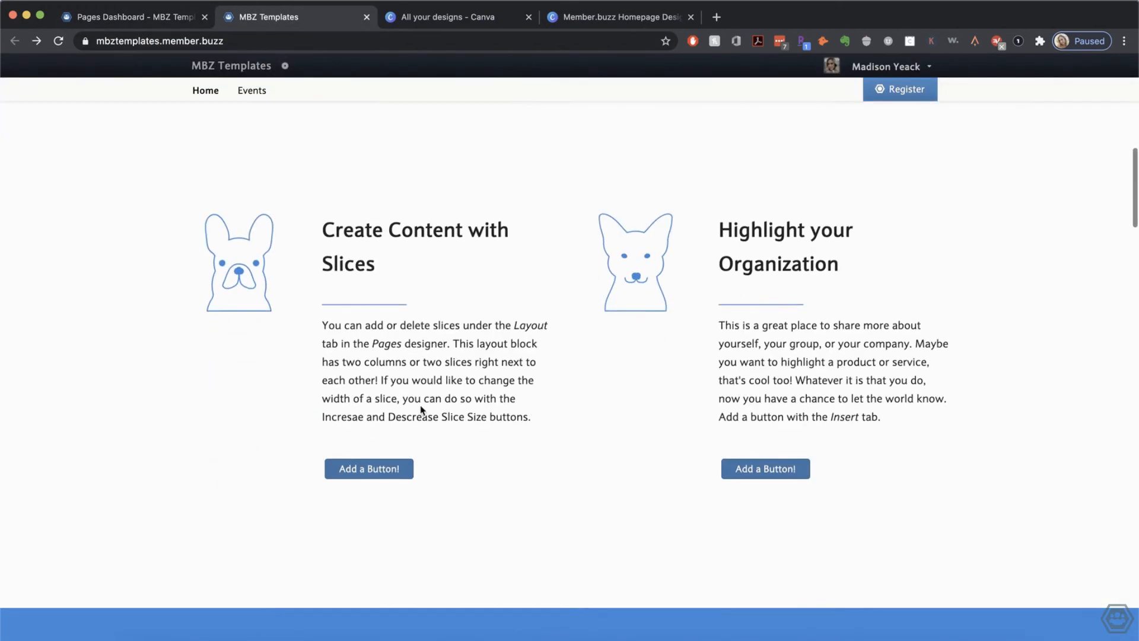
Step: Return from the live homepage to the Pages editor and centre-align the four link-column headings under the Call to Action paragraph
scroll(421, 404, down, 4)
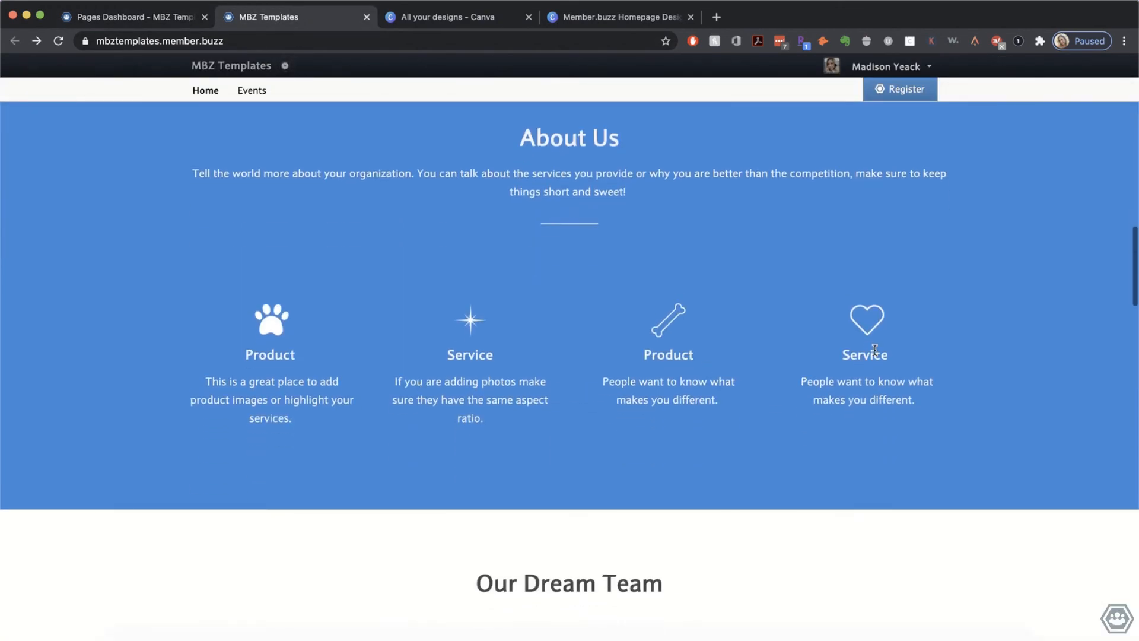
scroll(394, 437, down, 20)
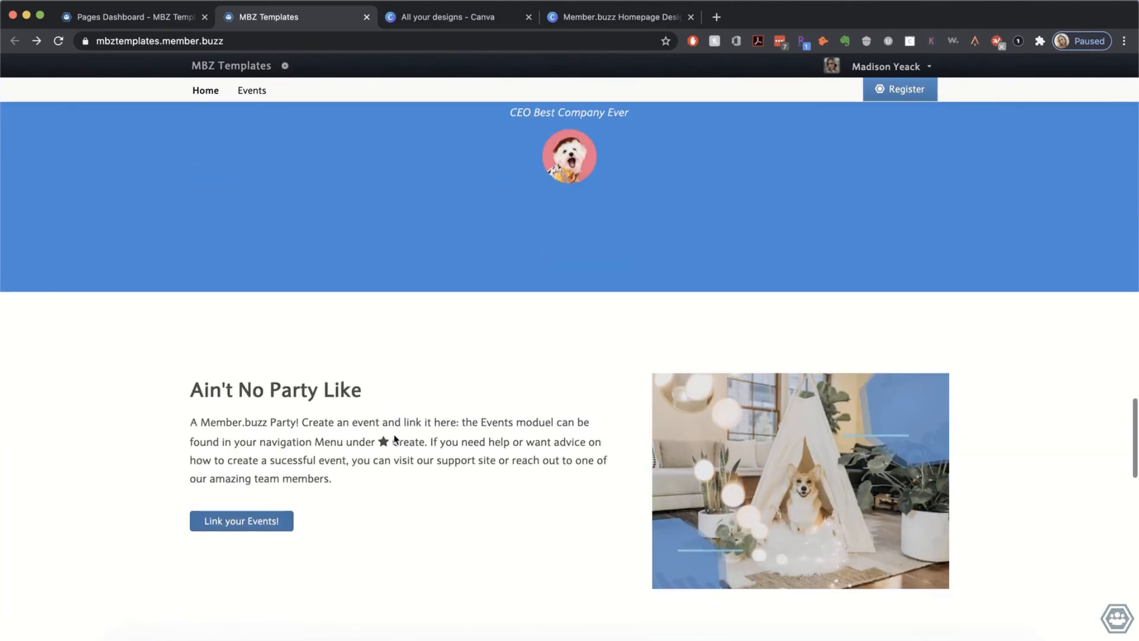
scroll(394, 440, down, 3)
scroll(489, 434, down, 10)
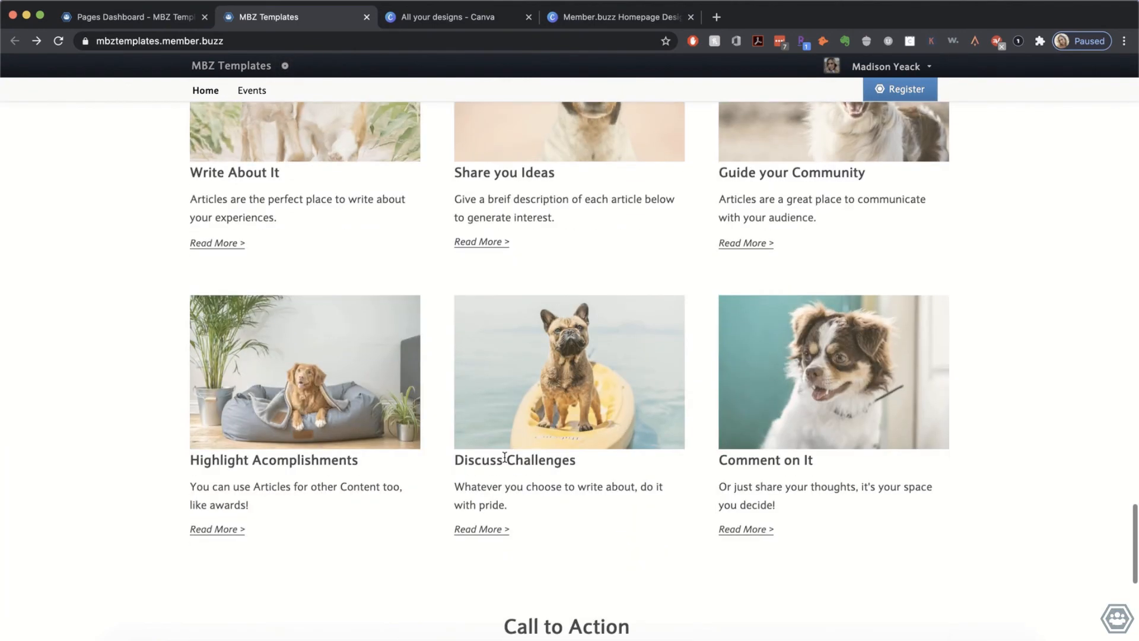
click(145, 18)
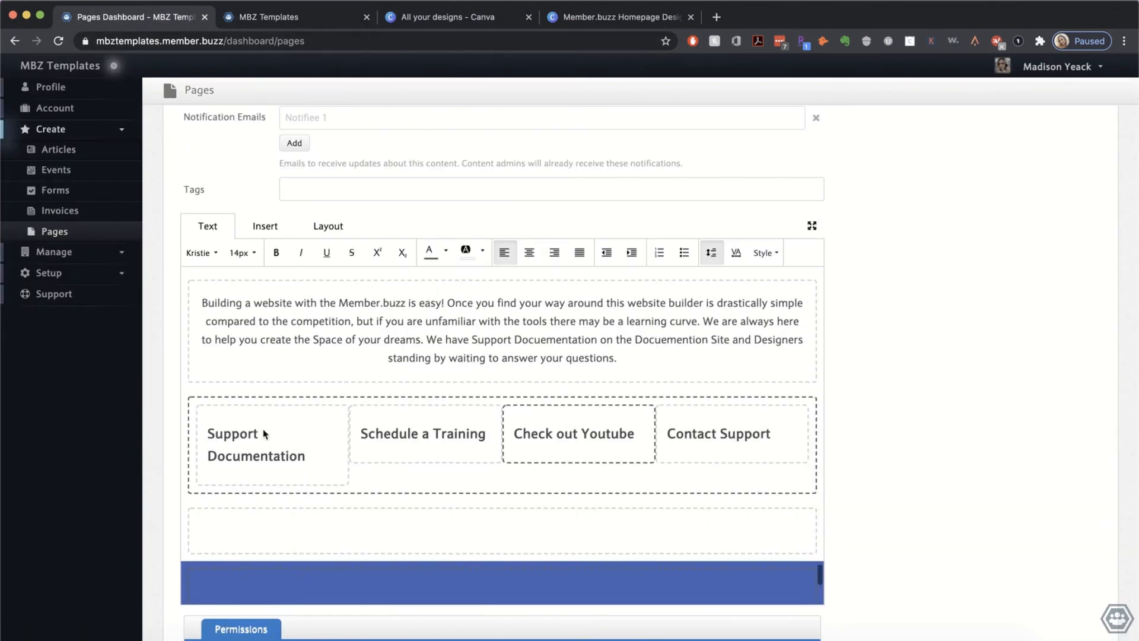
double_click(275, 446)
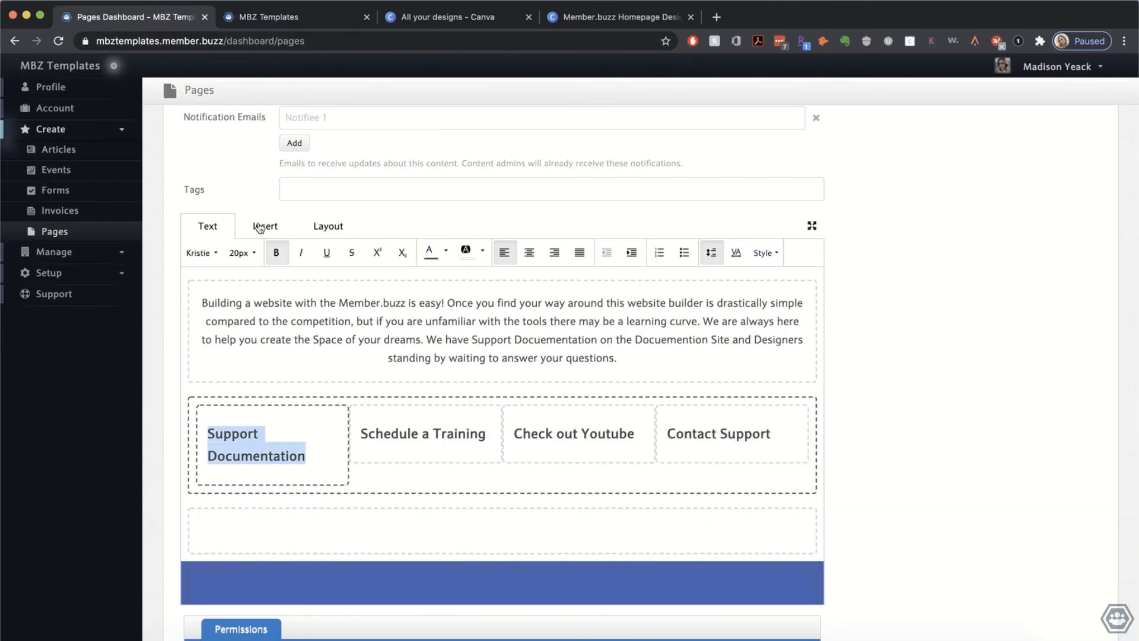
click(529, 252)
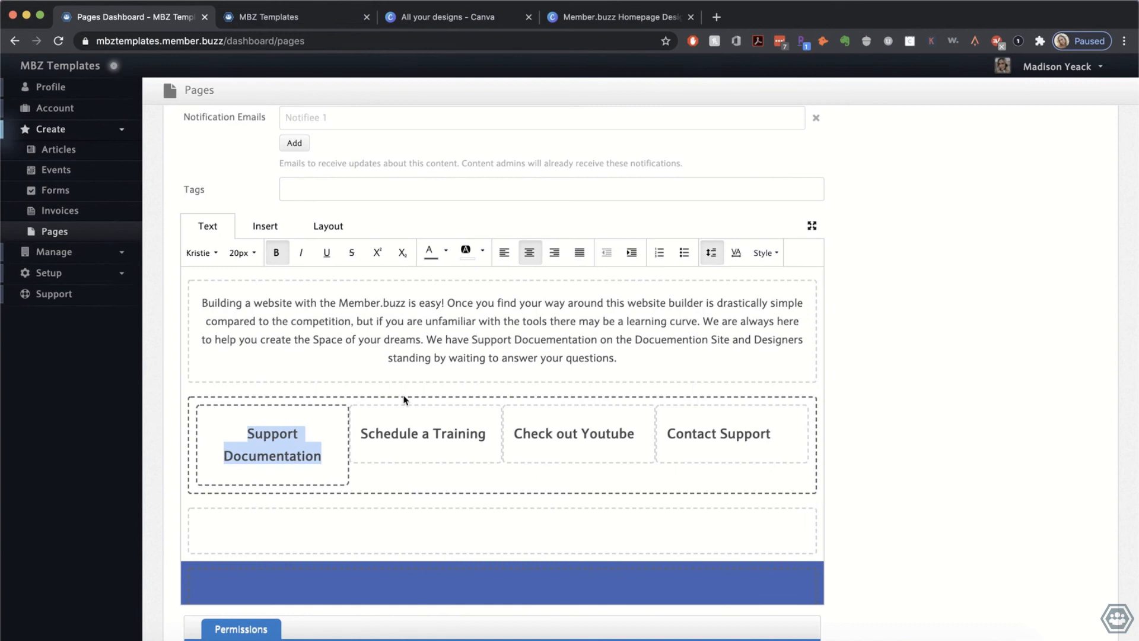
triple_click(388, 426)
click(529, 252)
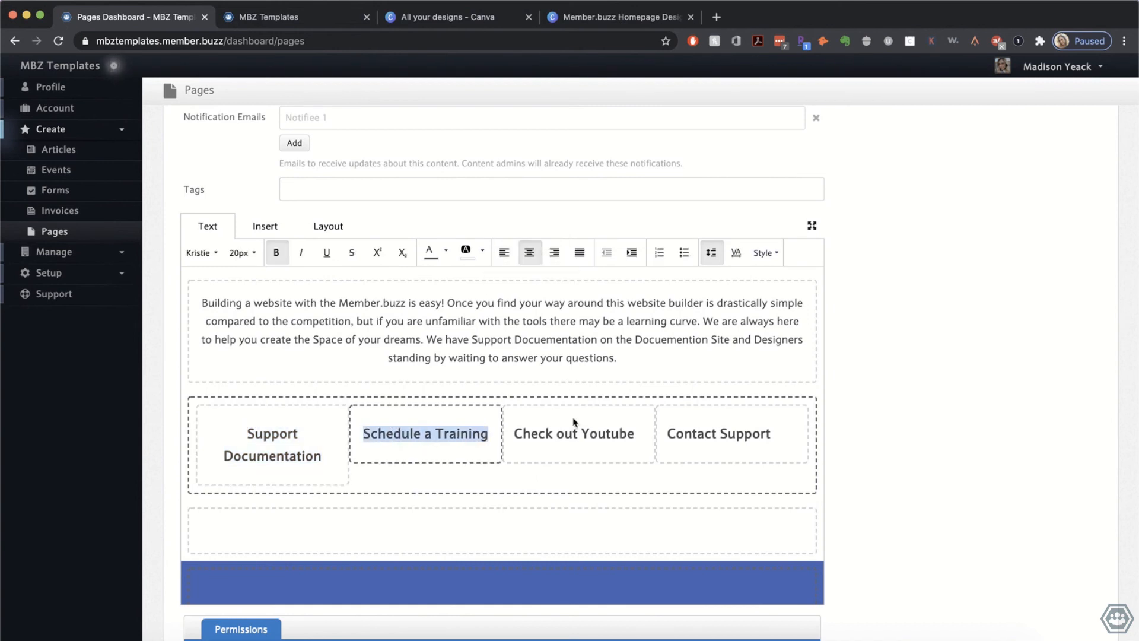
triple_click(563, 433)
click(530, 253)
Step: Add "We have an array of guides to help you get started!" beneath the Support Documentation heading
click(321, 455)
key(Return)
text(We have an array of guides to help you get started!)
Step: Add "Book a 1:1 video call with one of our designers." beneath the Schedule a Training heading
click(488, 434)
key(Return)
text(Book a 1:1 video call with one of our designer)
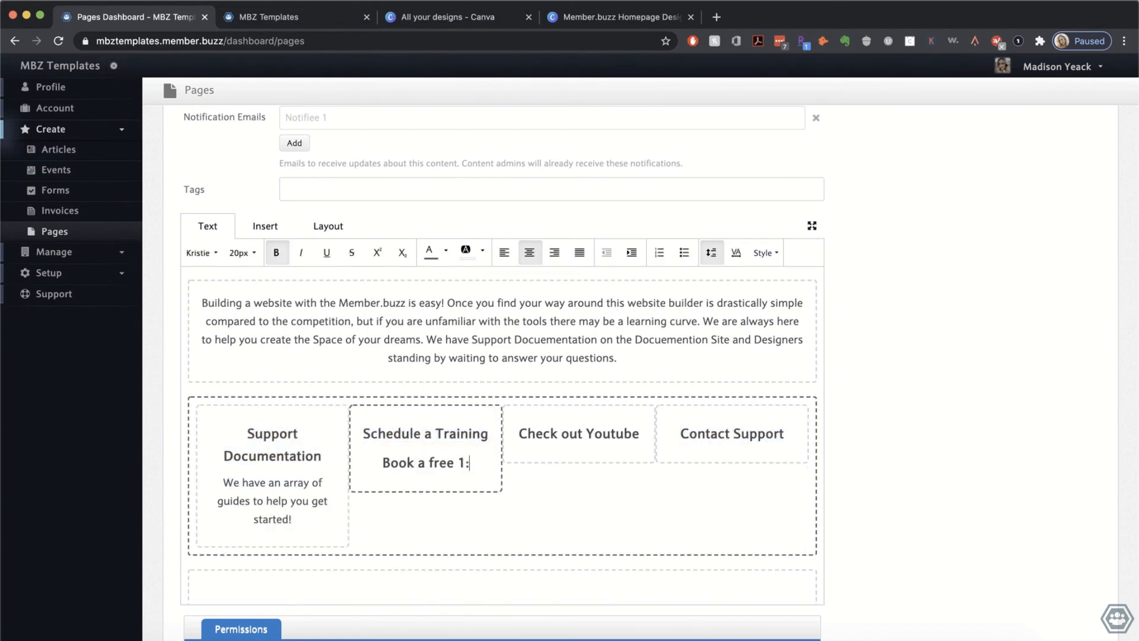
text(s.)
Step: Add "All of our webinars, tutorials and tips and tricks are availible on our Youtuve Channel." in 14px beneath the Check out Youtube heading
click(640, 433)
key(Return)
click(242, 253)
click(249, 278)
text(All of our webinars, tutorials and tips and tricks are availible on)
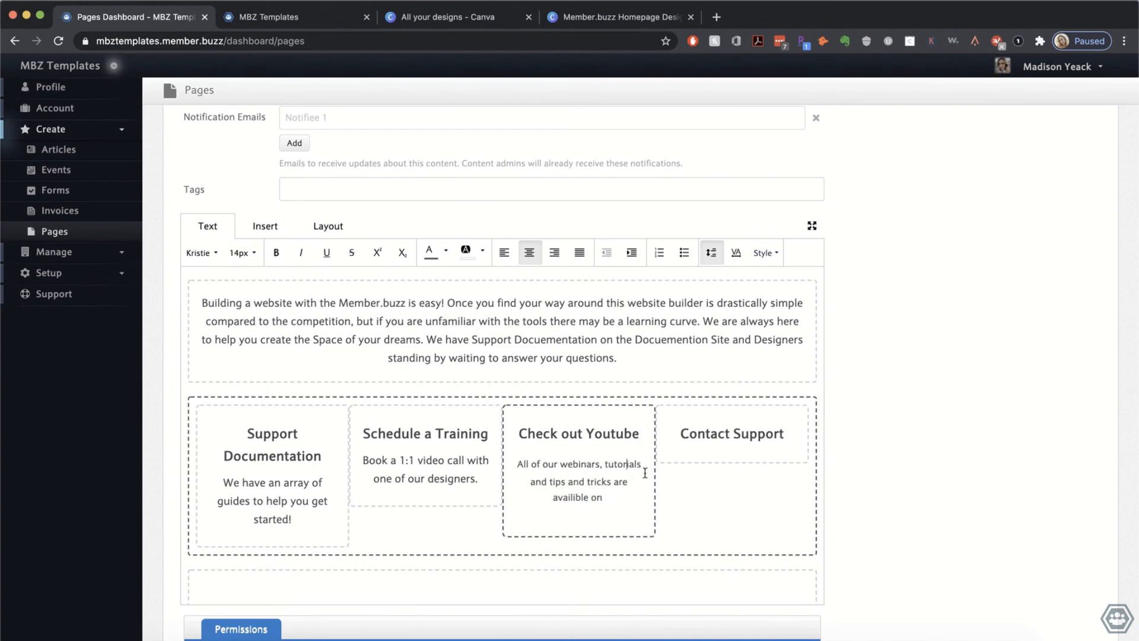
text( our Youtuve Channel.)
click(576, 483)
Step: Add "We are here for you. Reach out to Support in your Dashboard or Dropdown menu!" beneath the Contact Support heading
click(784, 433)
key(Return)
text(We are here for you. Reach out to Support in your Dashboard or Dropdown menu!)
Step: Extend the Schedule a Training description with ", they will help you" before its final period
click(475, 478)
text(, they will help you)
click(562, 526)
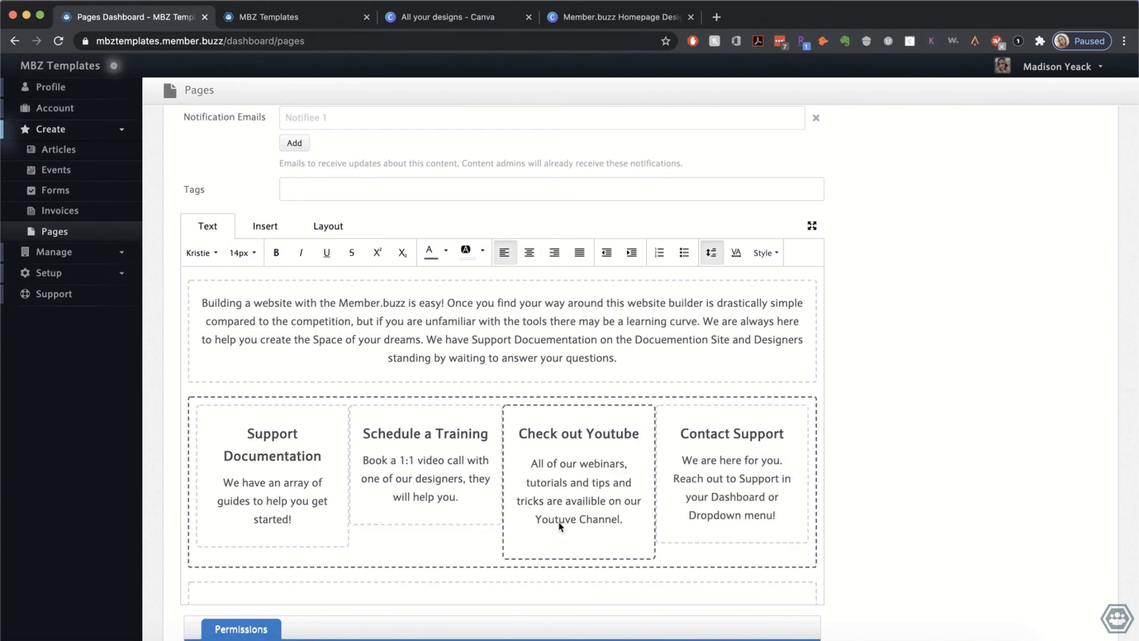
Step: Correct "Youtuve" to "Youtube" in the description beneath the Check out Youtube heading
click(717, 17)
click(135, 17)
click(569, 519)
key(BackSpace)
text(b)
Step: Match the Youtube description's text size and spacing to the neighbouring columns and add an empty line above the Check out Youtube heading
triple_click(578, 501)
click(242, 253)
click(243, 297)
click(578, 534)
key(BackSpace)
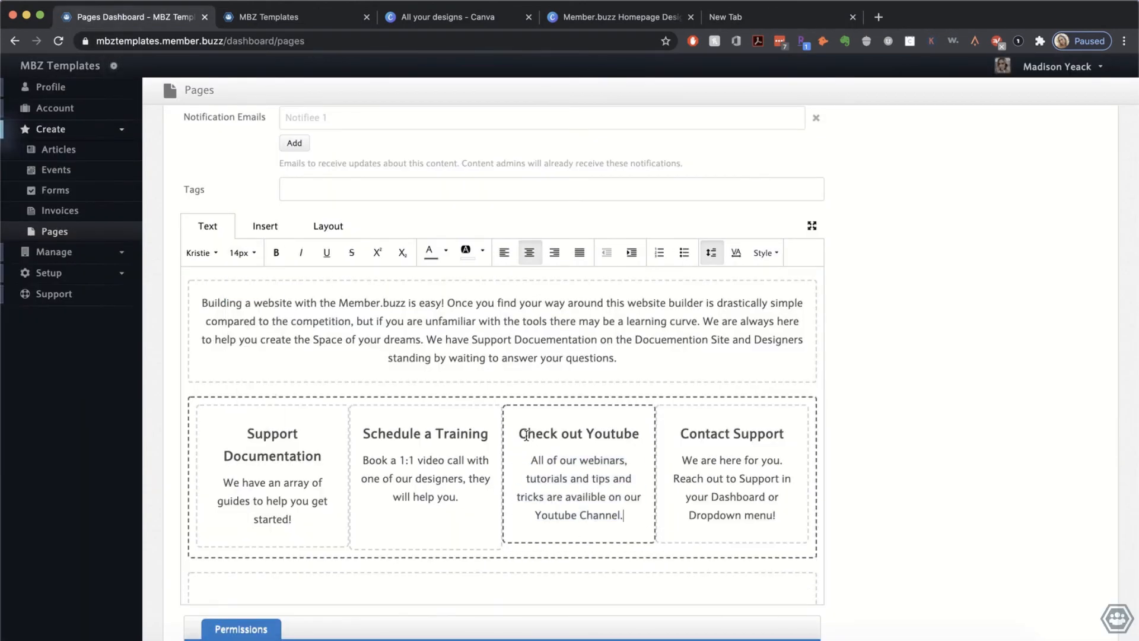
key(Return)
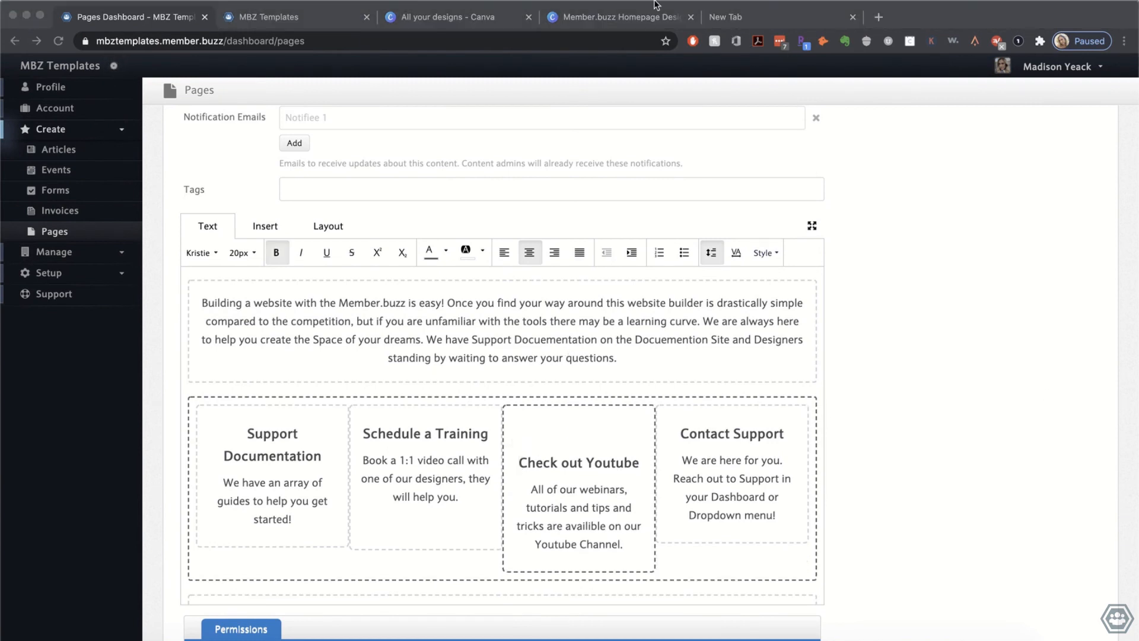
Step: Switch to Canva and add a blank page 18 at the end of the Member.buzz Homepage Design
click(611, 19)
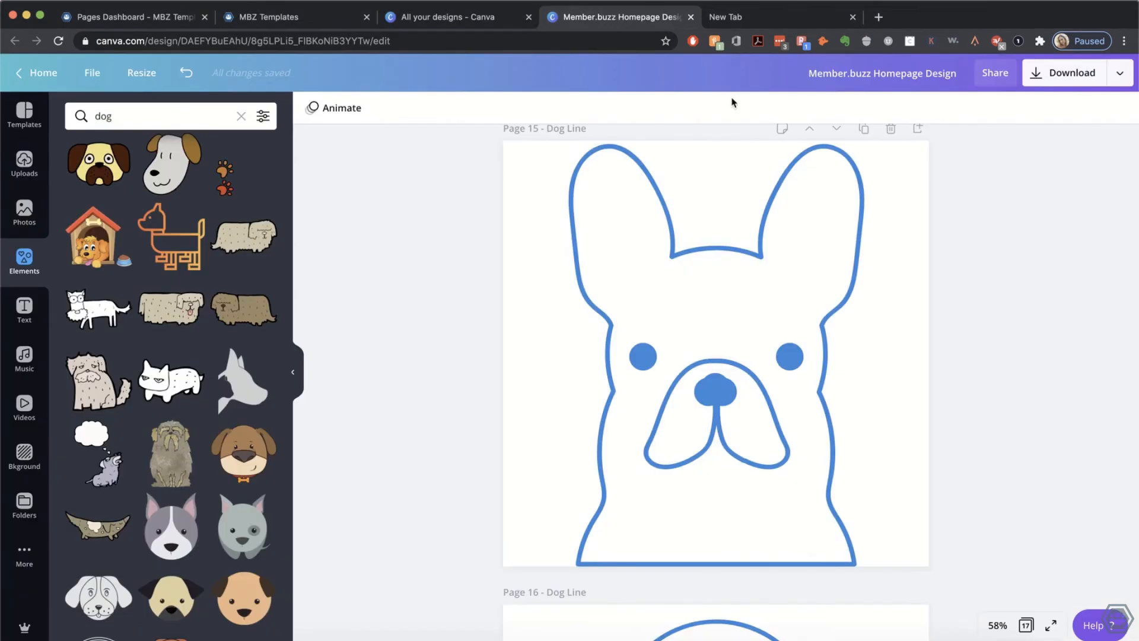
scroll(508, 216, down, 5)
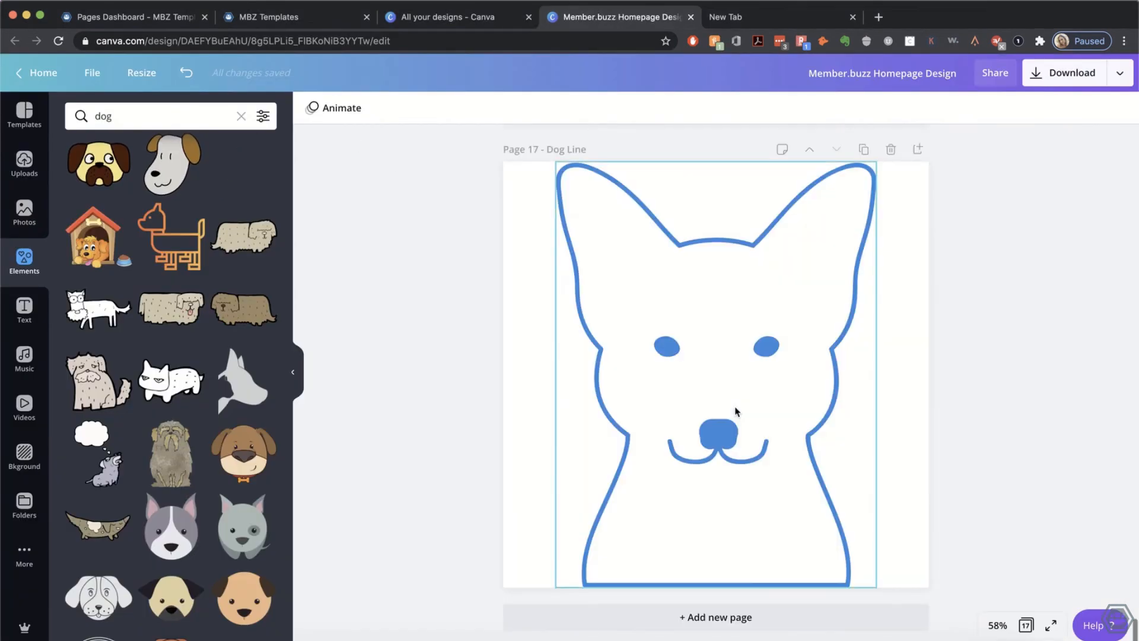
click(700, 617)
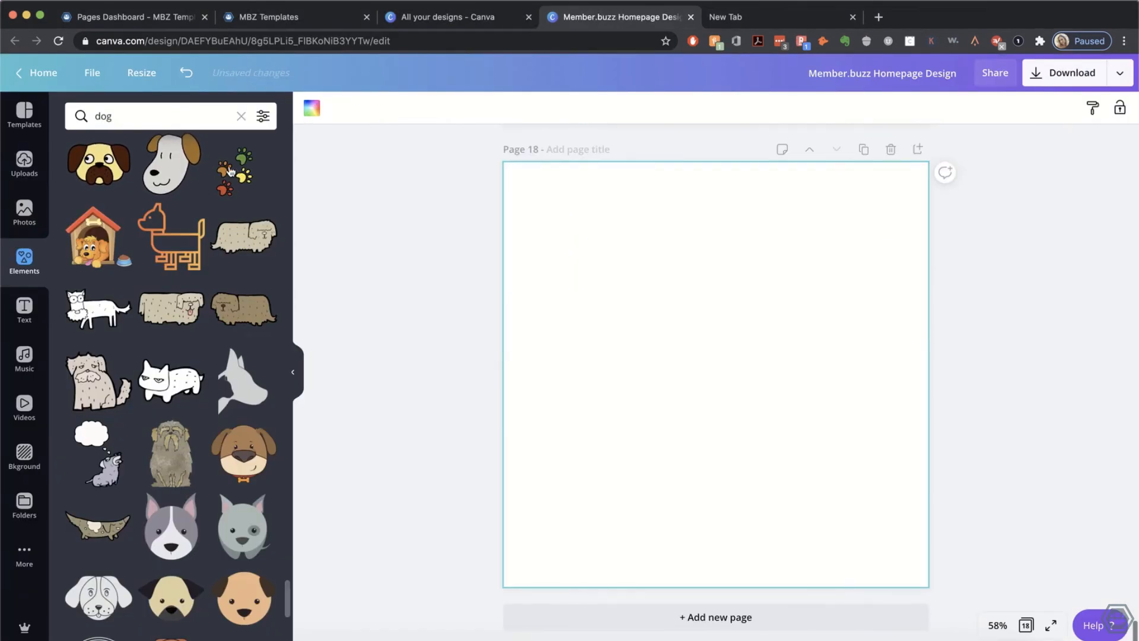
Step: Search the elements for "video", place the rounded blue play-button graphic on the new page and recolour it a darker blue
double_click(111, 119)
text(video)
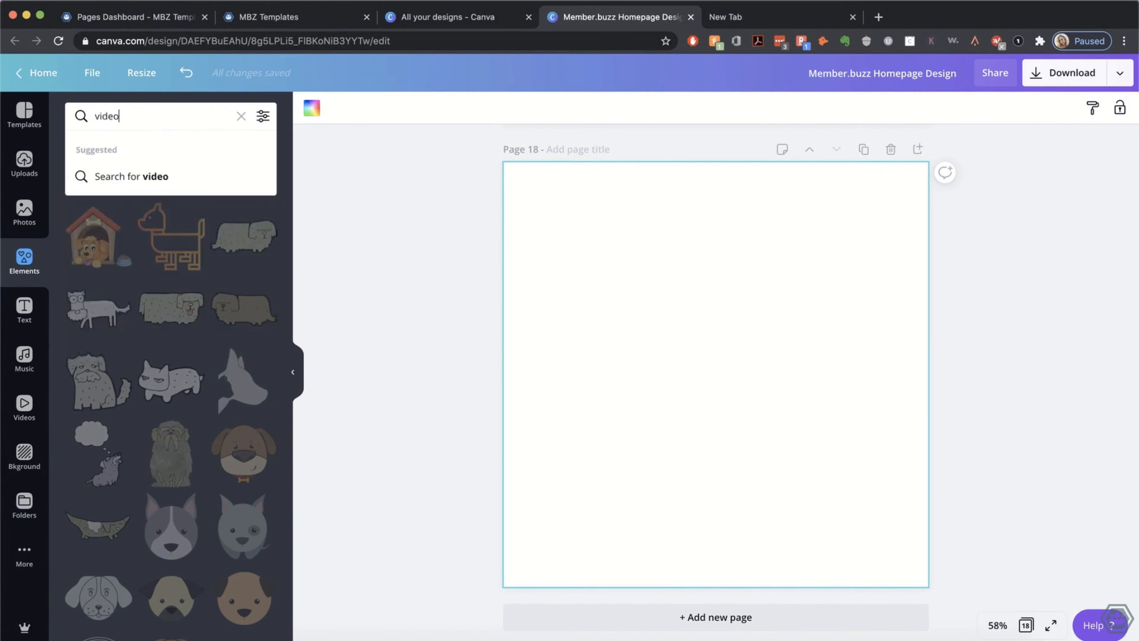
key(Return)
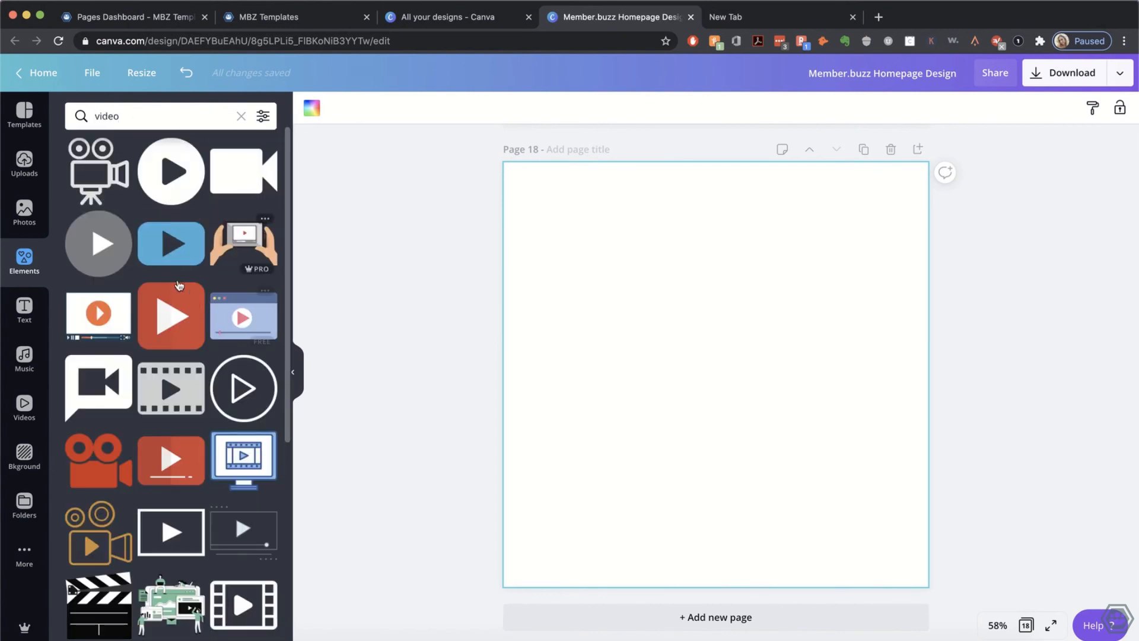
click(161, 248)
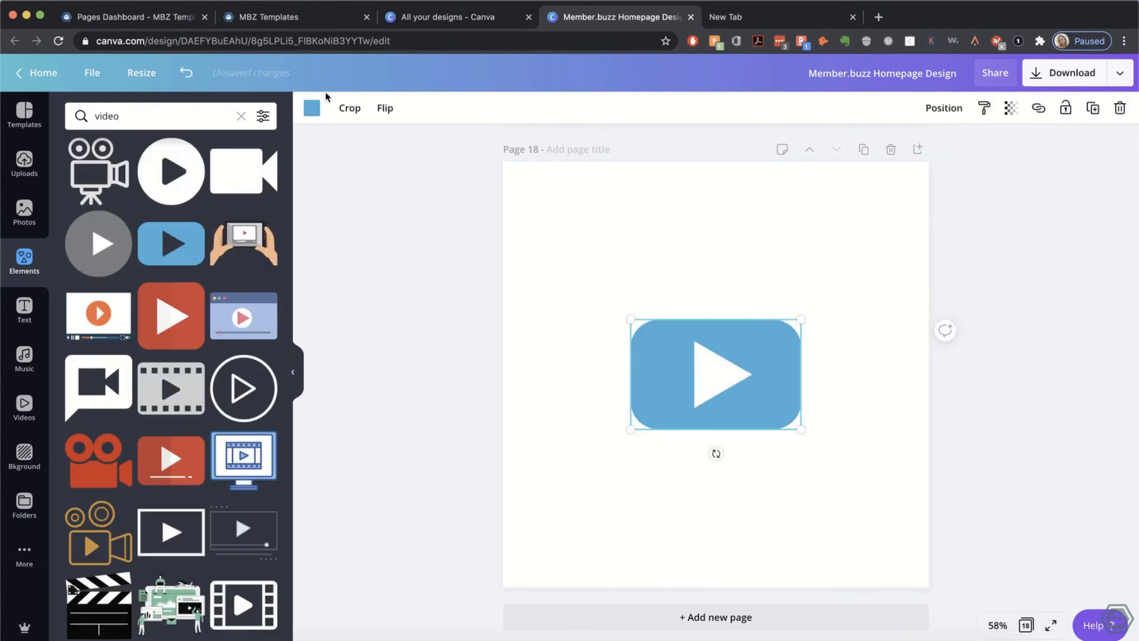
click(312, 109)
click(115, 243)
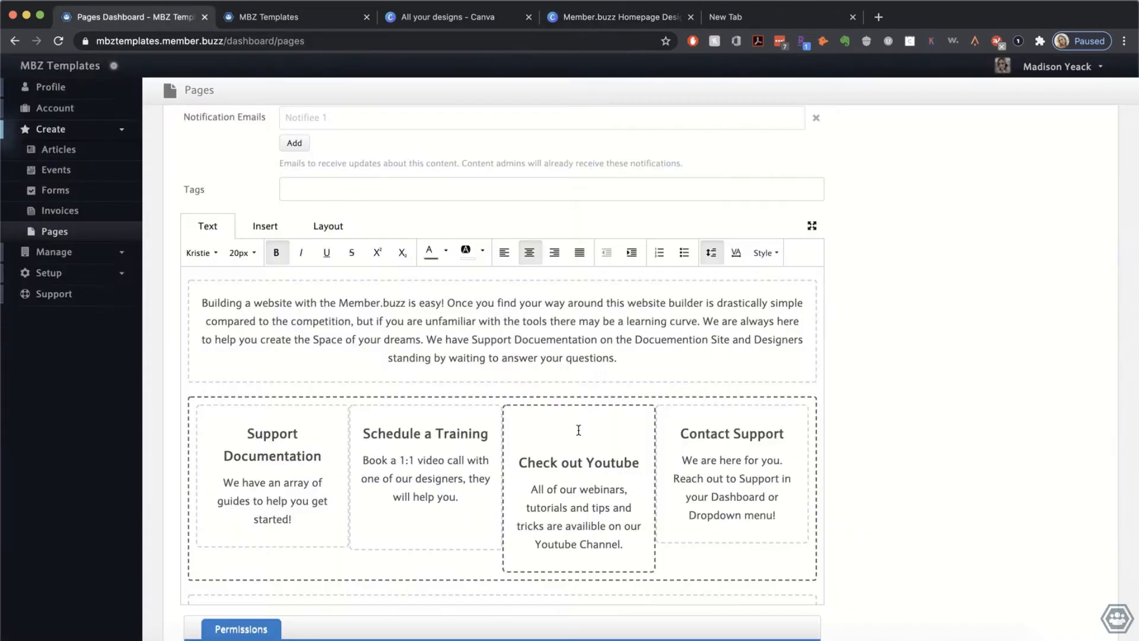
Step: Insert the play-button image above the Check out Youtube heading in the Pages editor and set its size to 100px
click(265, 226)
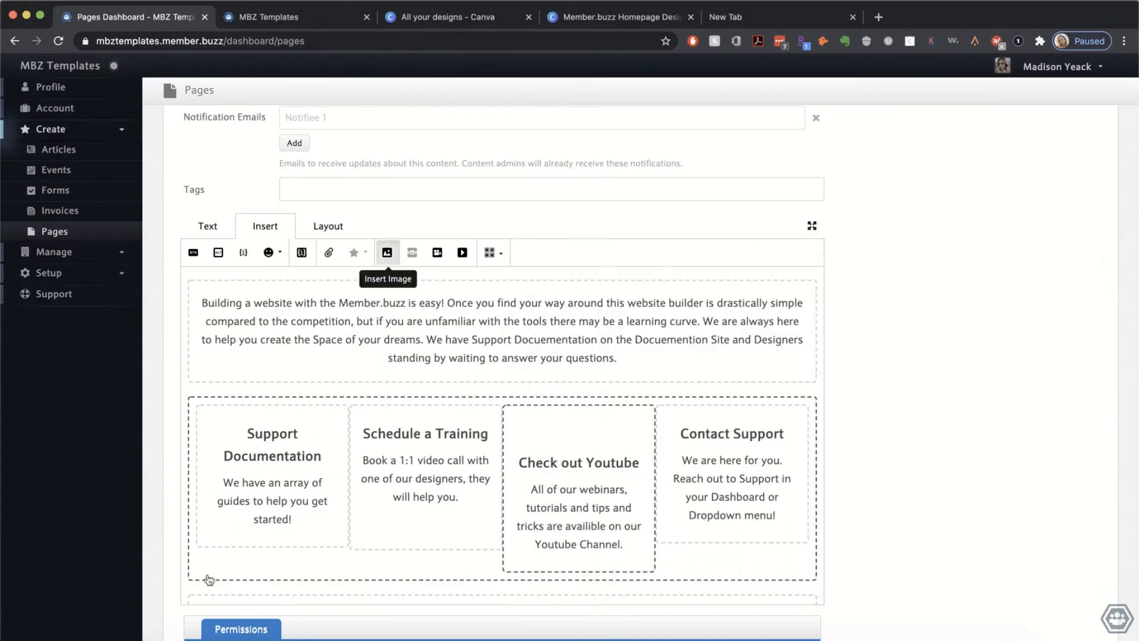
click(387, 252)
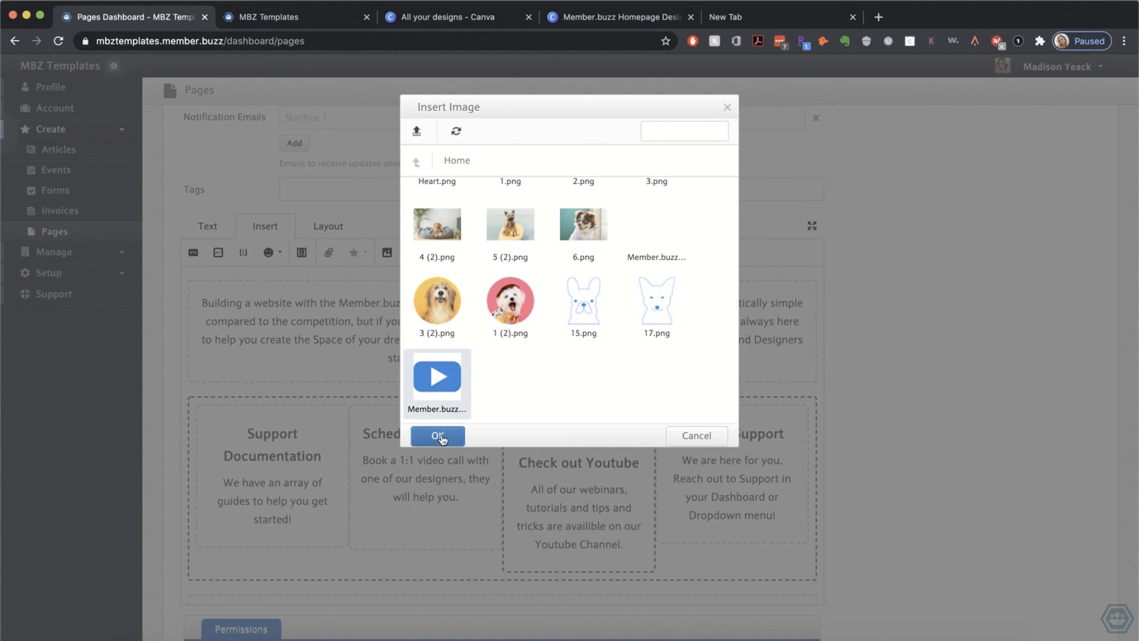
double_click(439, 386)
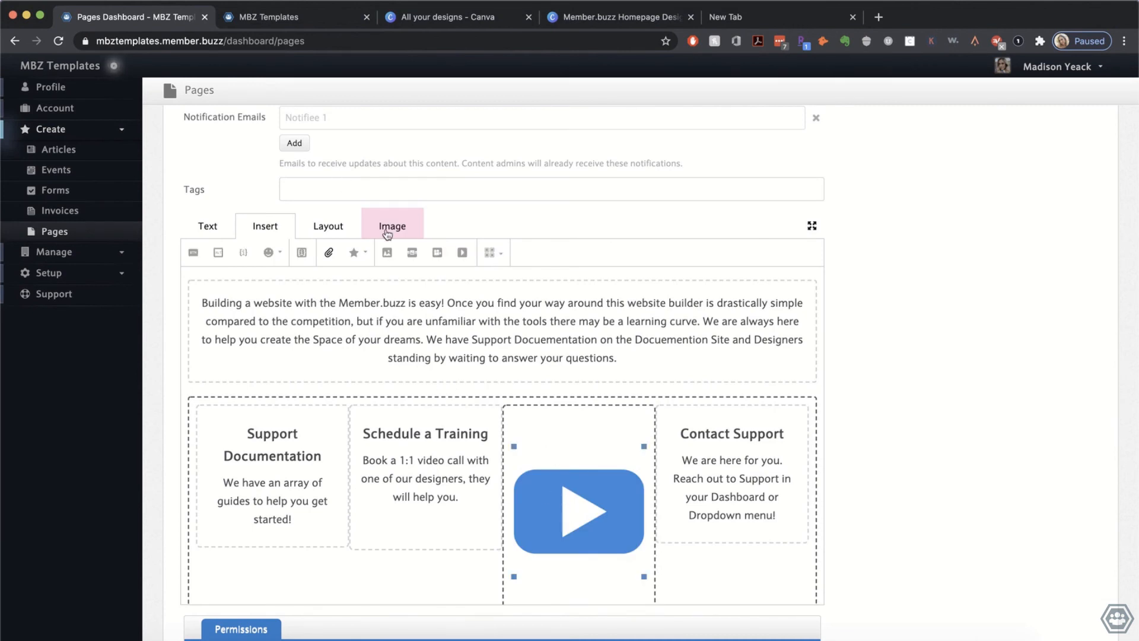
click(389, 227)
key(BackSpace)
text(100)
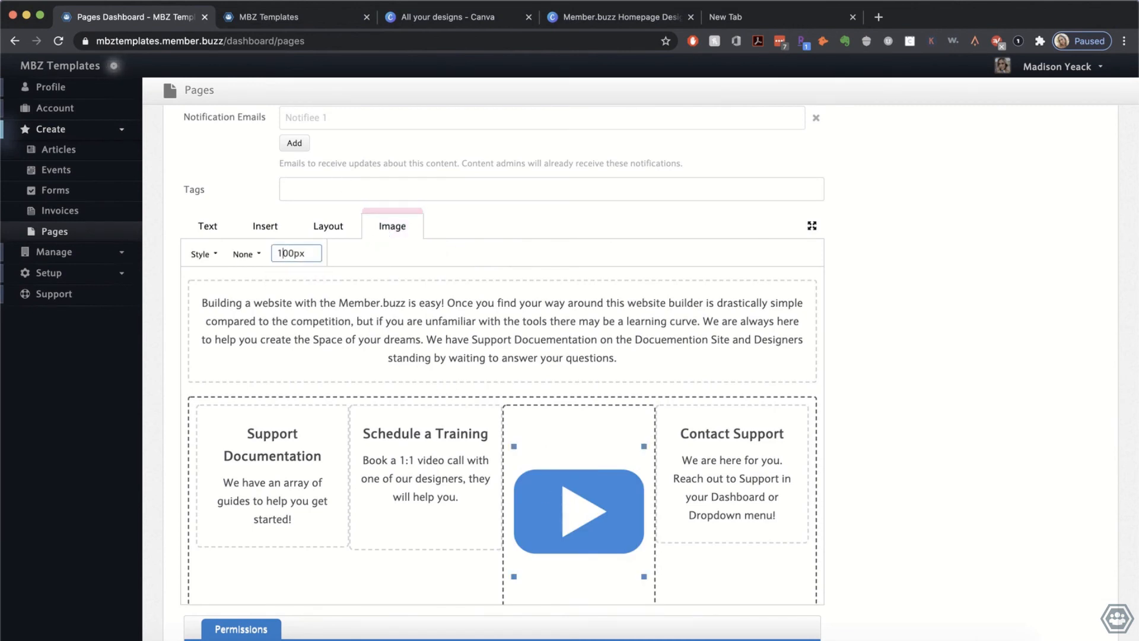
key(Return)
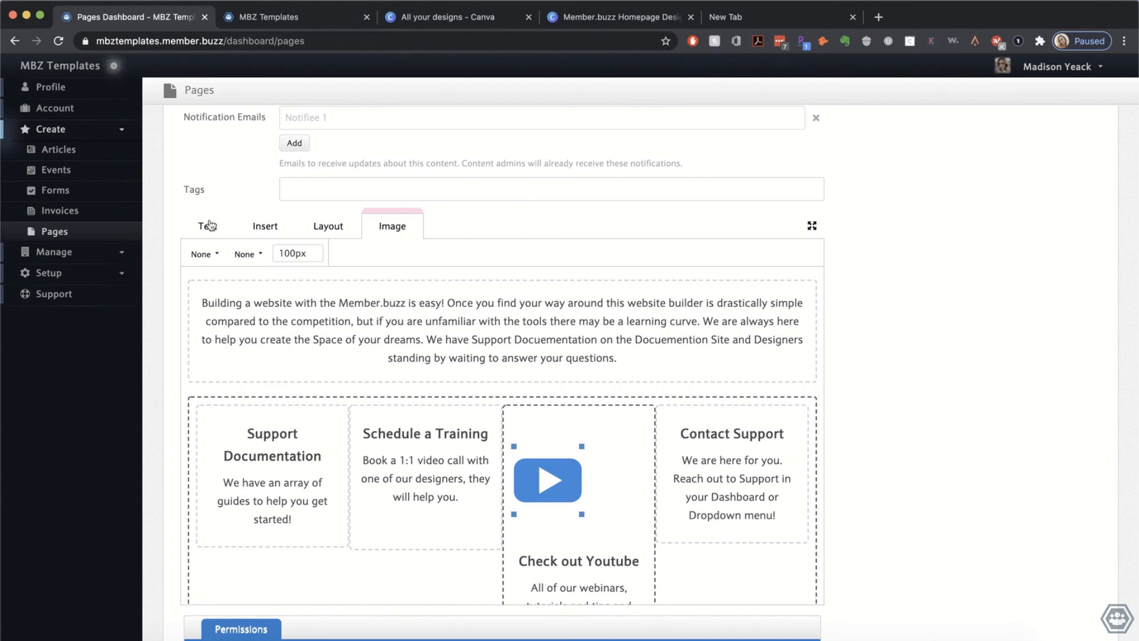
Step: Centre the play-button icon in its column and remove the empty line between it and the Check out Youtube heading
click(209, 225)
click(518, 252)
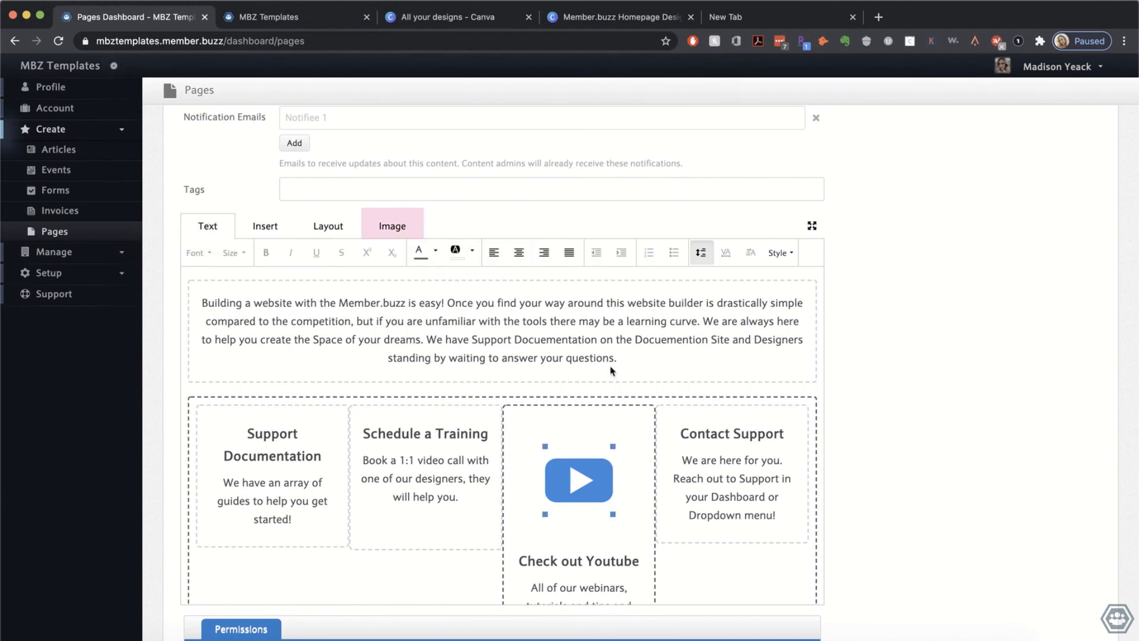
click(579, 534)
key(BackSpace)
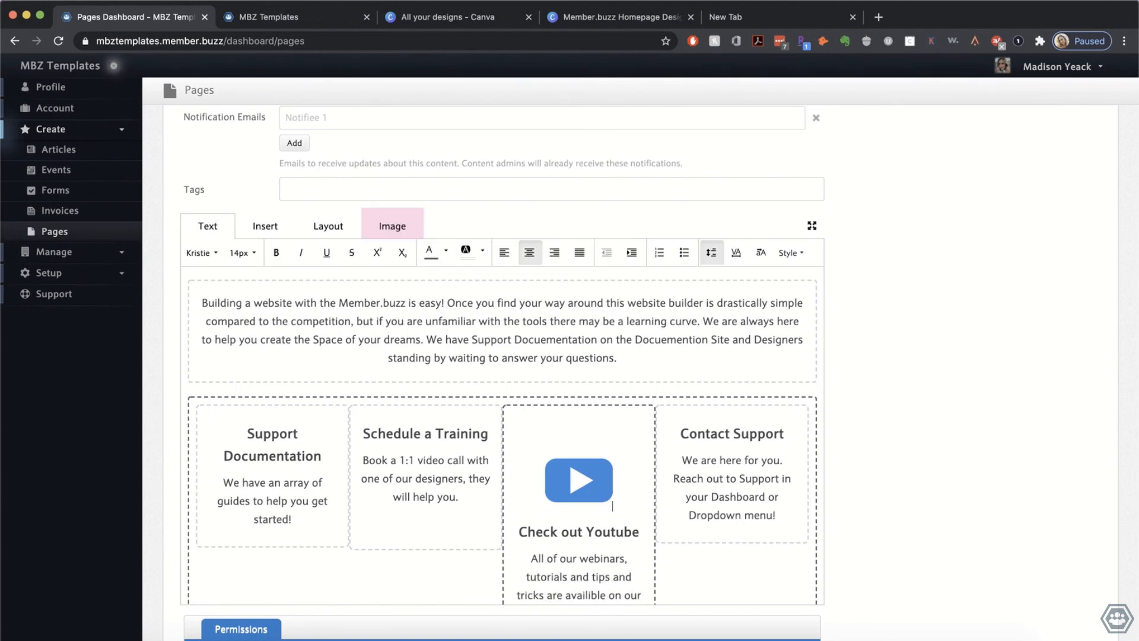
Step: Upload the remaining icons and place the book, 1:1 and lifebuoy images above the Support Documentation, Schedule a Training and Contact Support headings
click(250, 429)
key(Return)
click(389, 432)
key(Return)
click(265, 226)
click(387, 252)
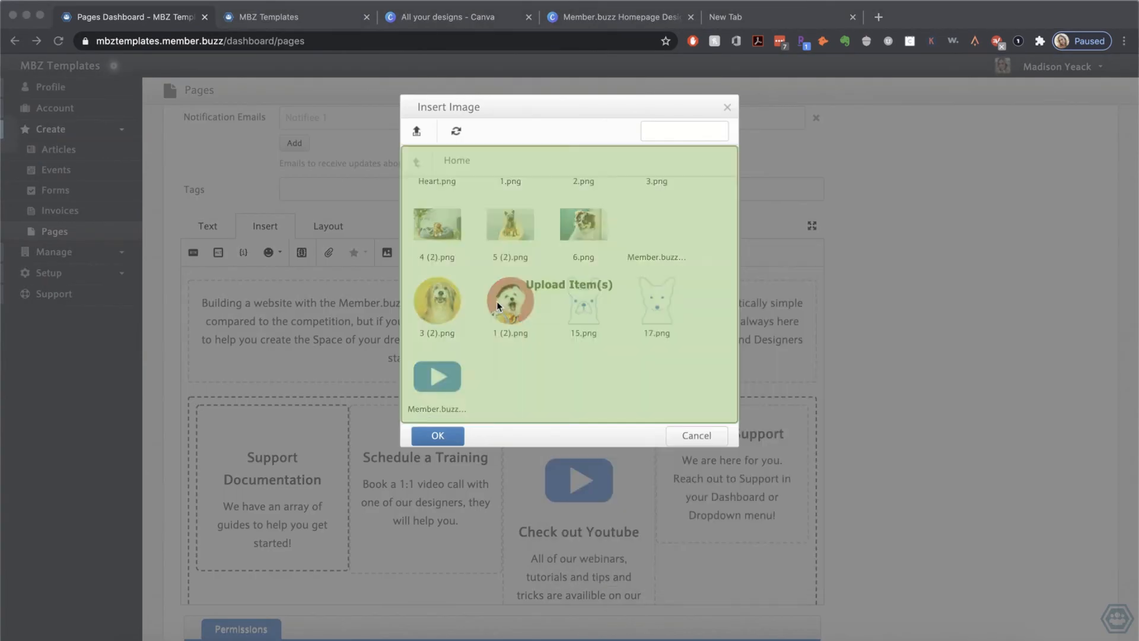
drag(498, 305, 499, 309)
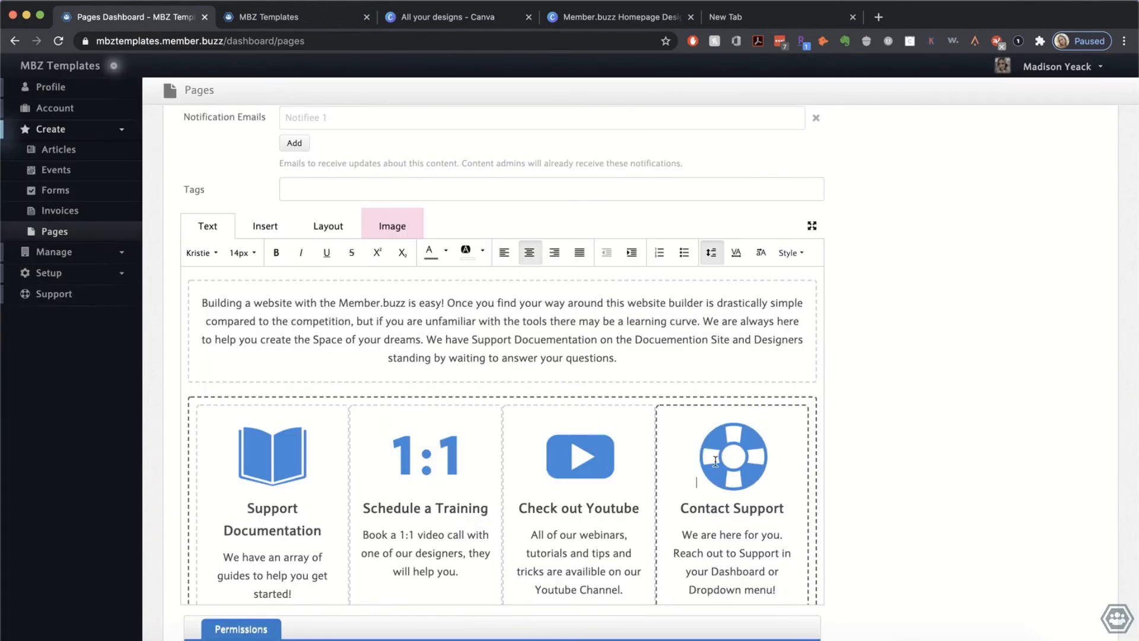
Step: Change the Call to Action section heading to "Add a Call to Action"
scroll(715, 461, down, 5)
scroll(558, 463, up, 8)
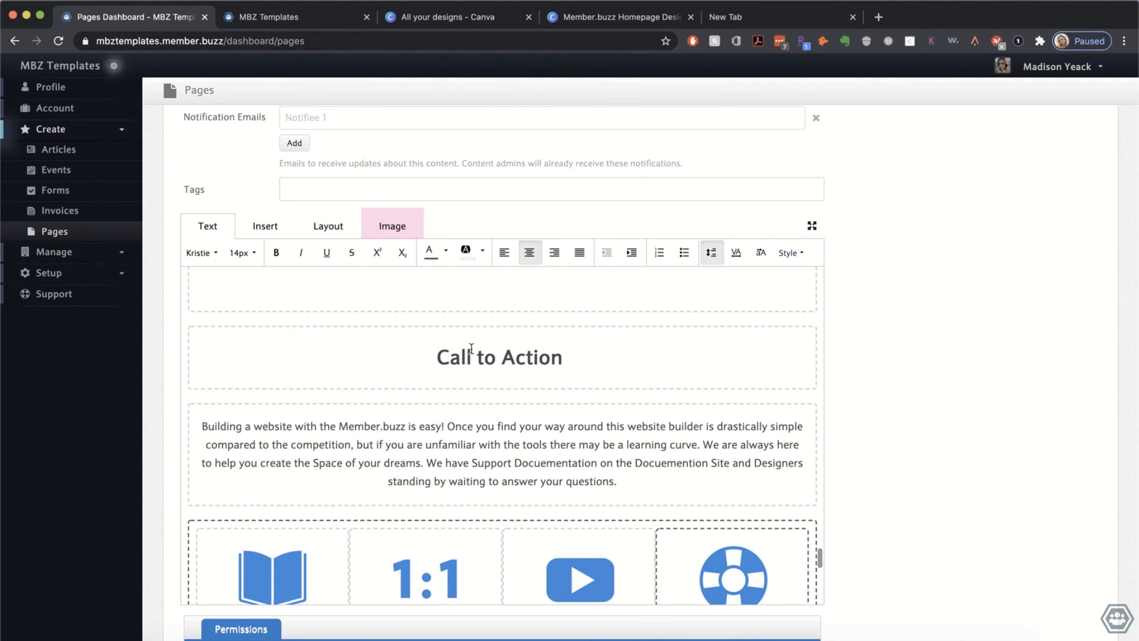
click(439, 357)
text(Add )
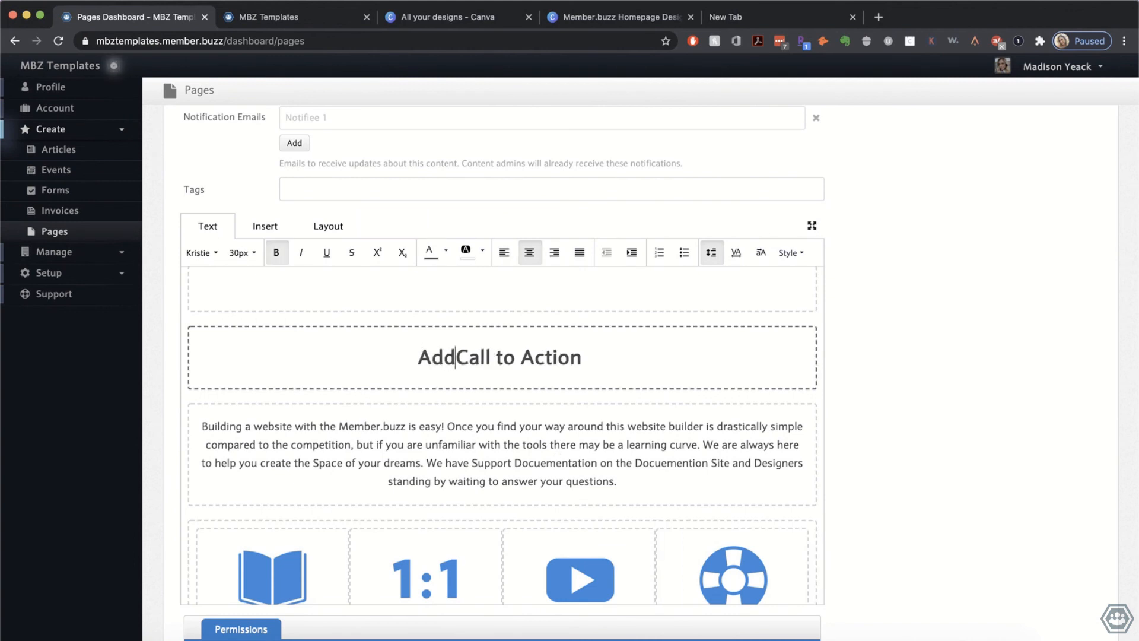
text(a)
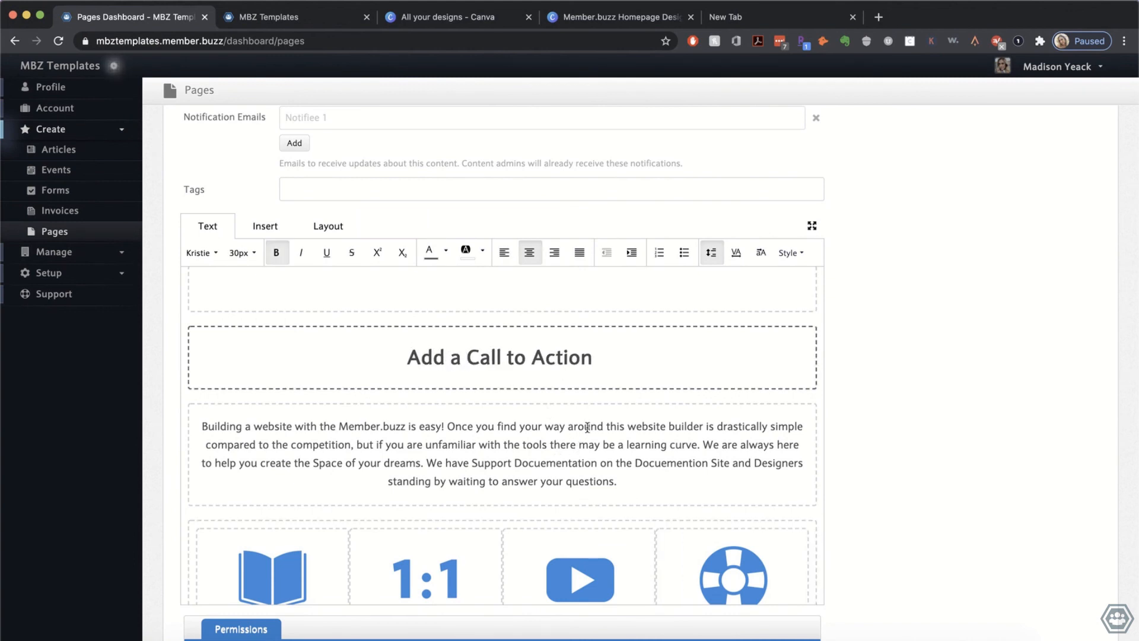
key(BackSpace)
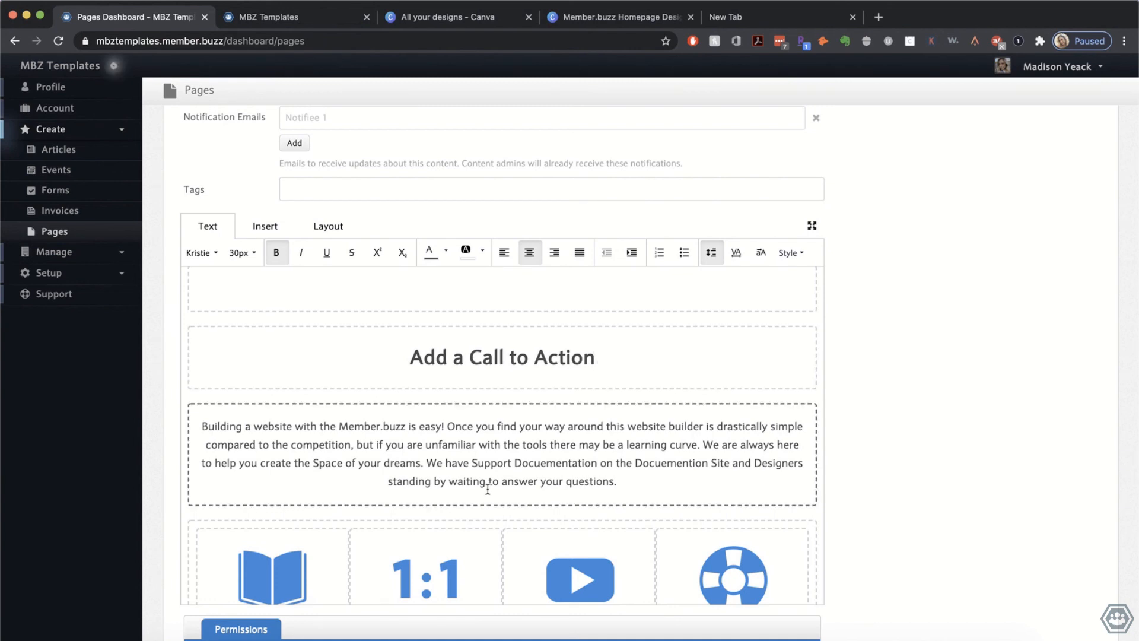
Step: Set the paragraph under the Add a Call to Action heading to 20px
scroll(488, 490, down, 1)
click(473, 420)
drag(655, 451, 213, 362)
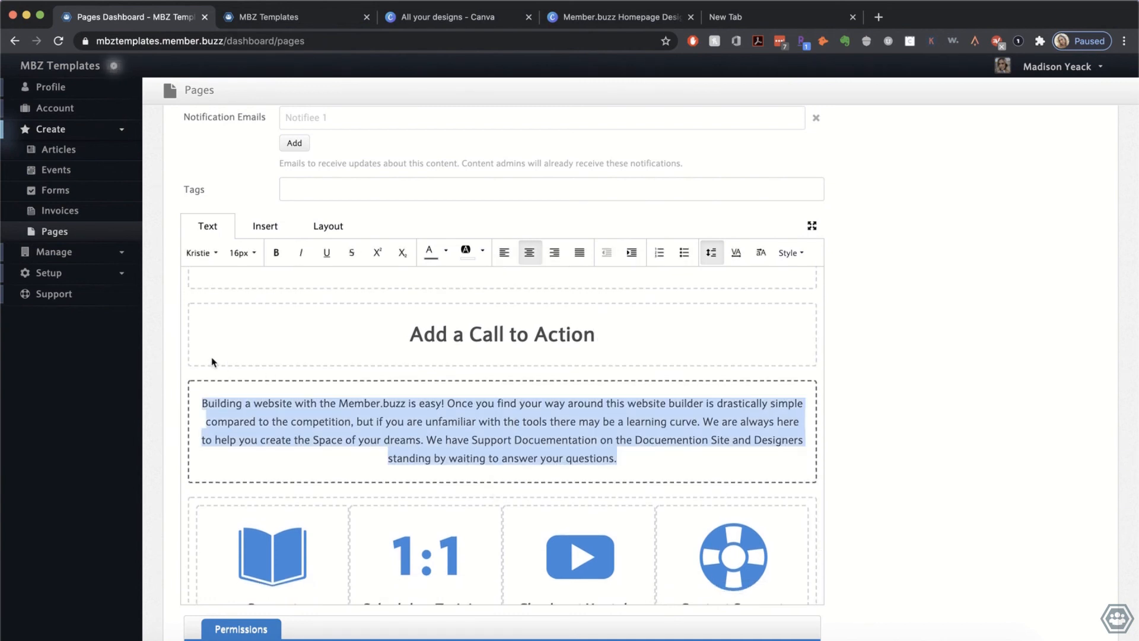
click(240, 253)
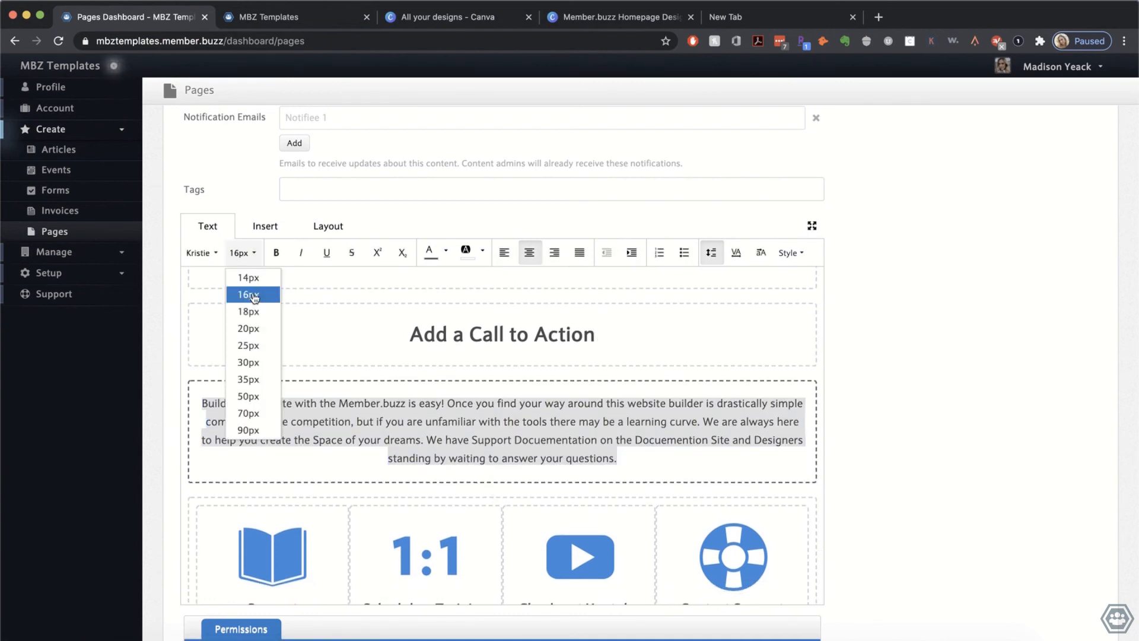
click(248, 328)
click(519, 415)
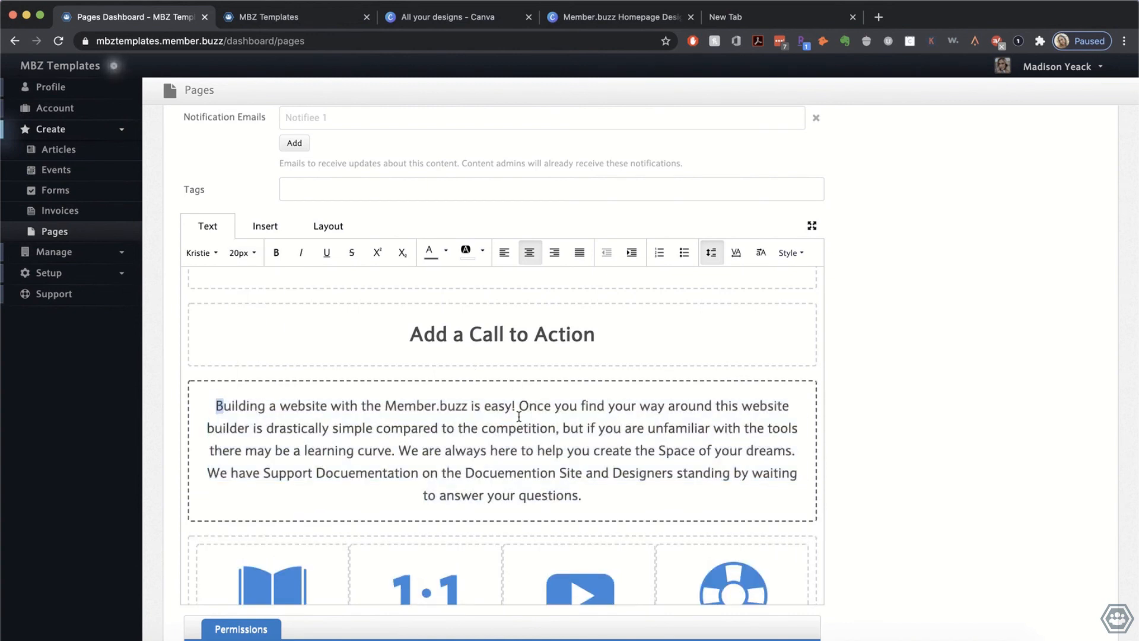
Step: Start a new line after "is easy!" in the Call to Action paragraph and delete its closing sentence about support documentation and designers
scroll(520, 409, down, 1)
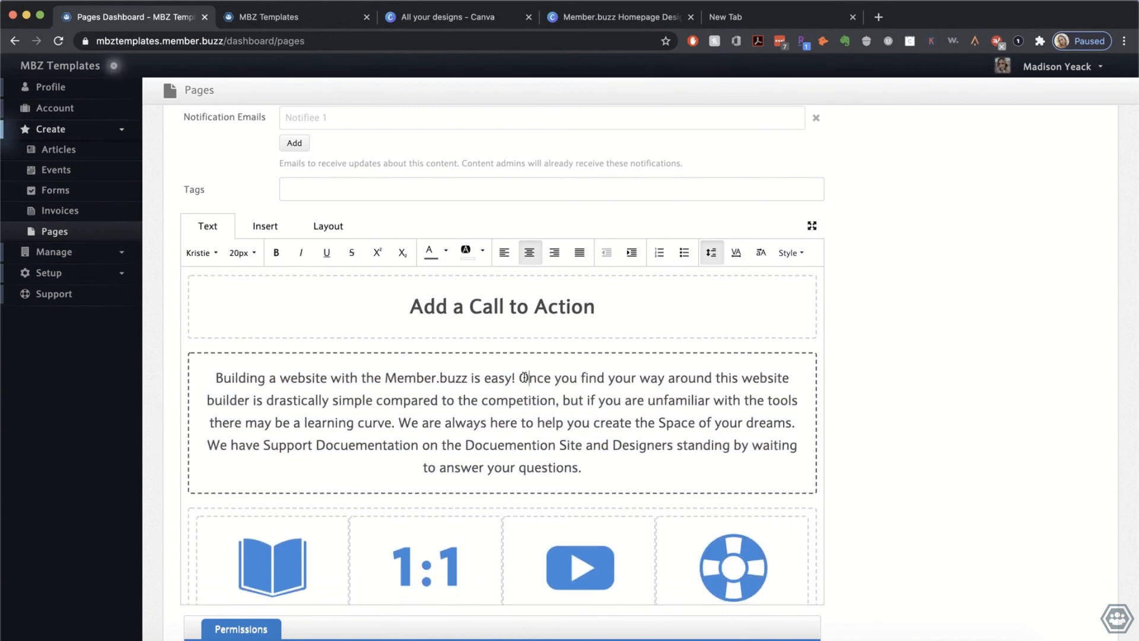
key(Return)
scroll(524, 377, down, 15)
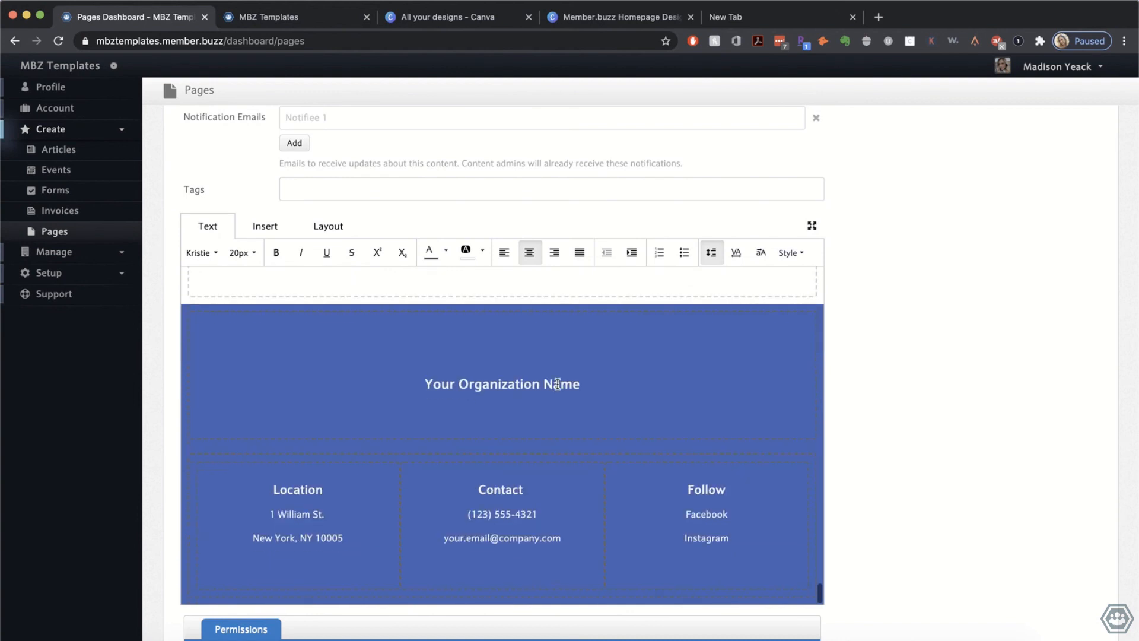
Step: Save the edited homepage
click(502, 416)
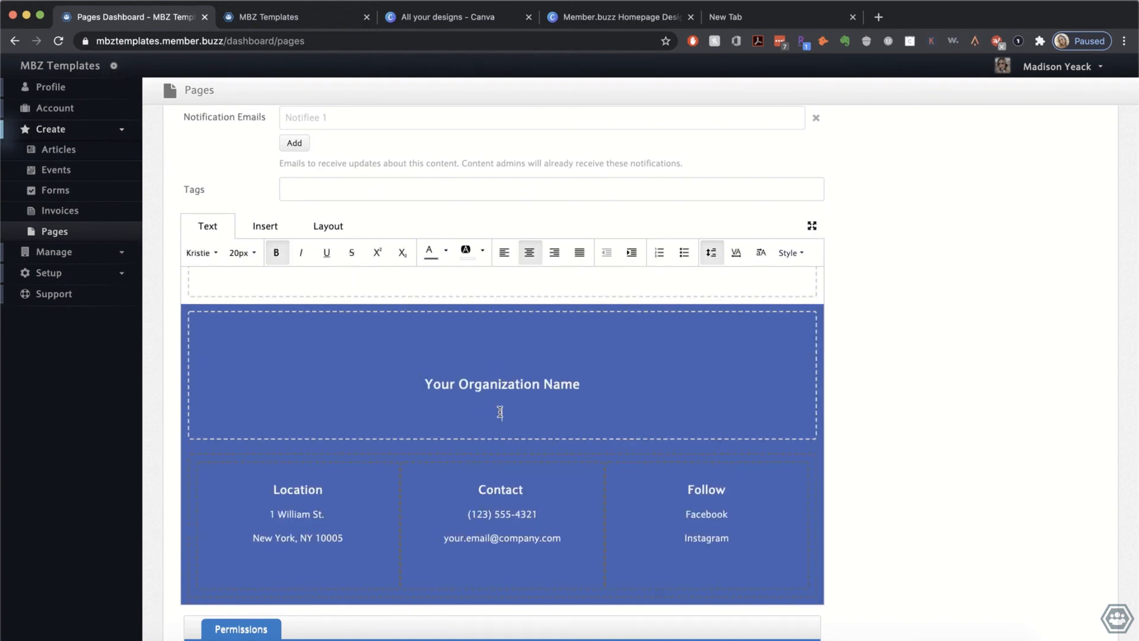
scroll(500, 413, up, 5)
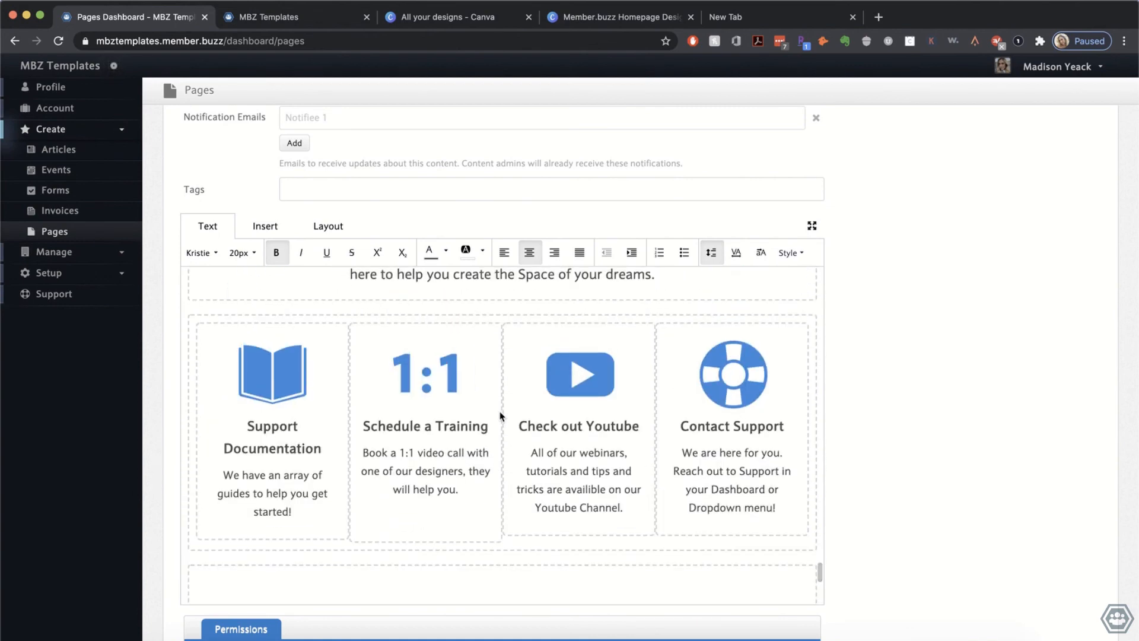
scroll(500, 415, down, 3)
scroll(178, 587, down, 5)
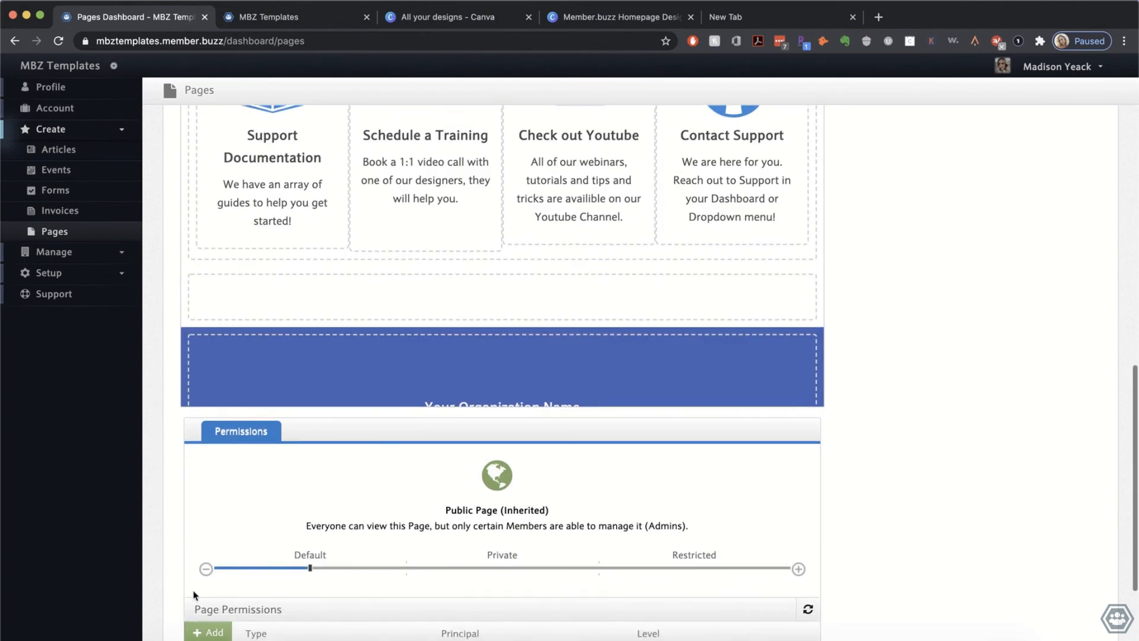
scroll(178, 605, down, 4)
click(205, 580)
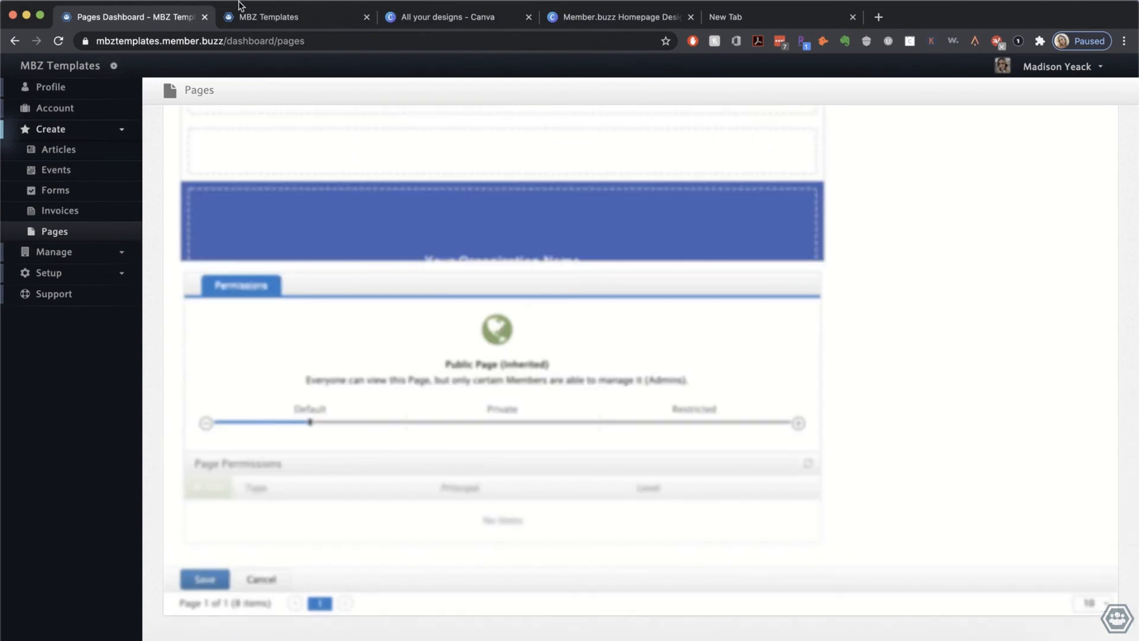
Step: Reload the live homepage and review every section from the Call to Action up to the hero and back
click(261, 18)
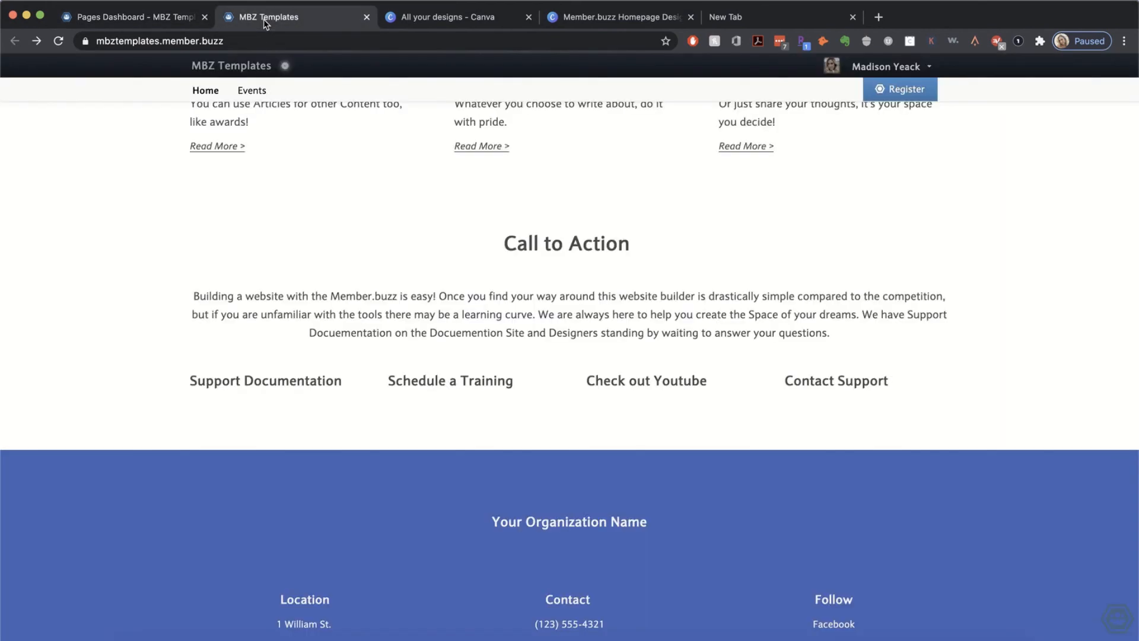
click(58, 41)
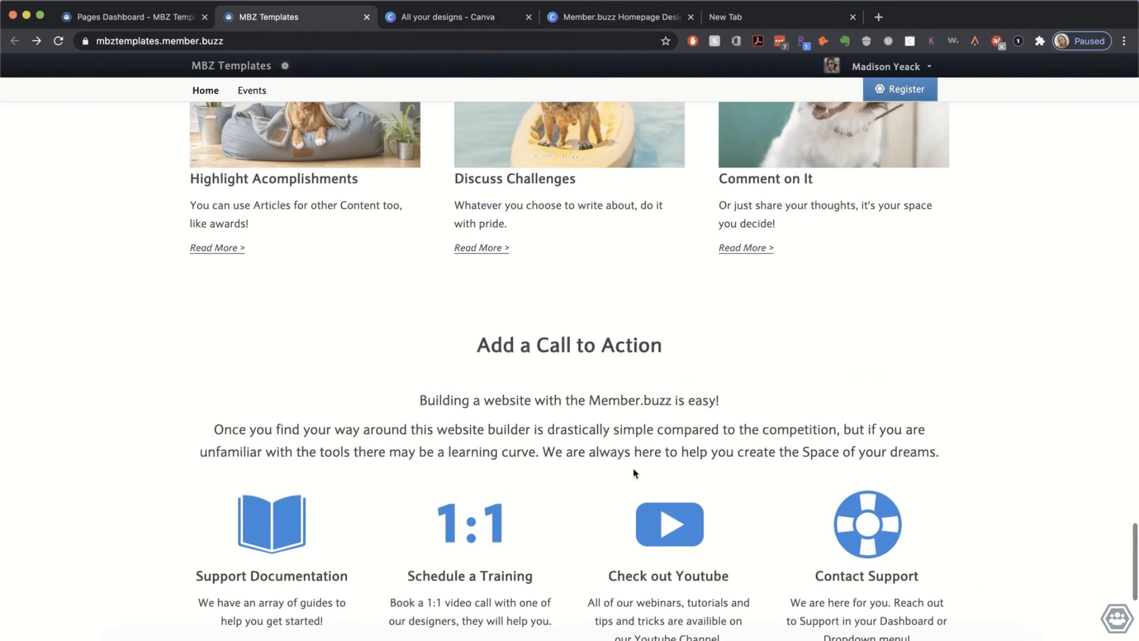
scroll(634, 473, down, 3)
scroll(635, 472, up, 9)
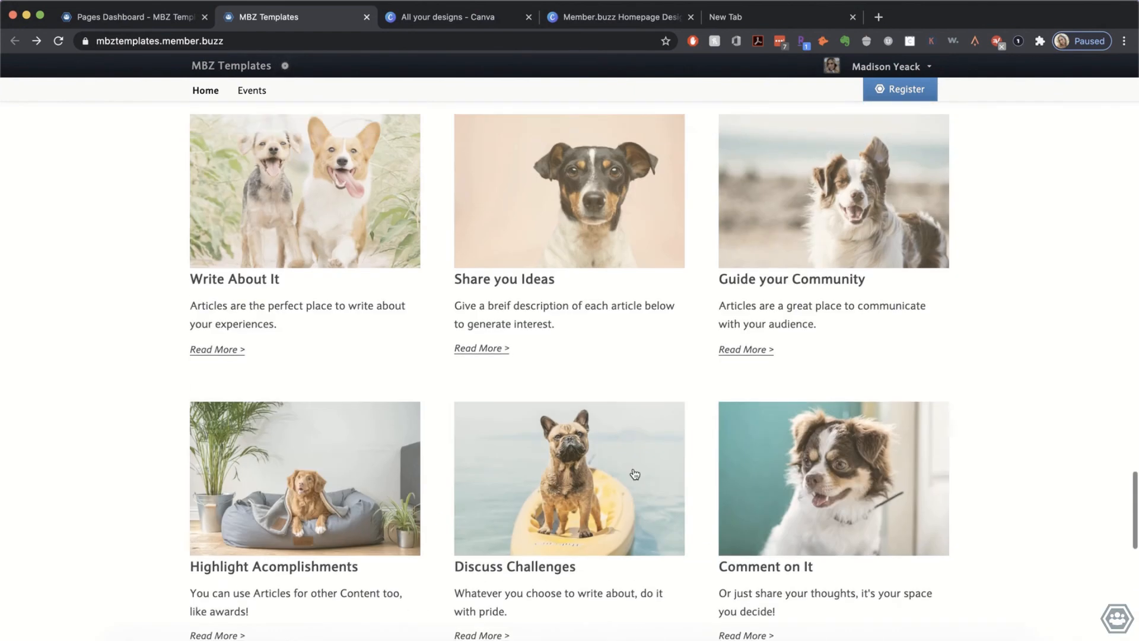
scroll(634, 473, up, 10)
scroll(634, 473, down, 3)
scroll(634, 473, up, 1)
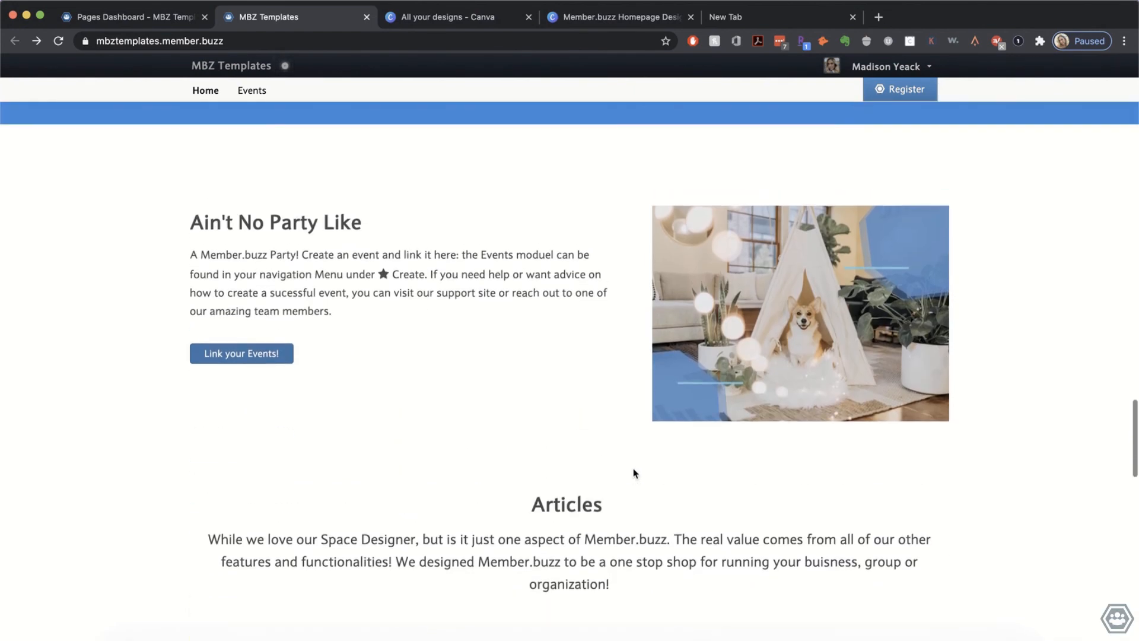
scroll(635, 472, up, 2)
scroll(705, 383, up, 11)
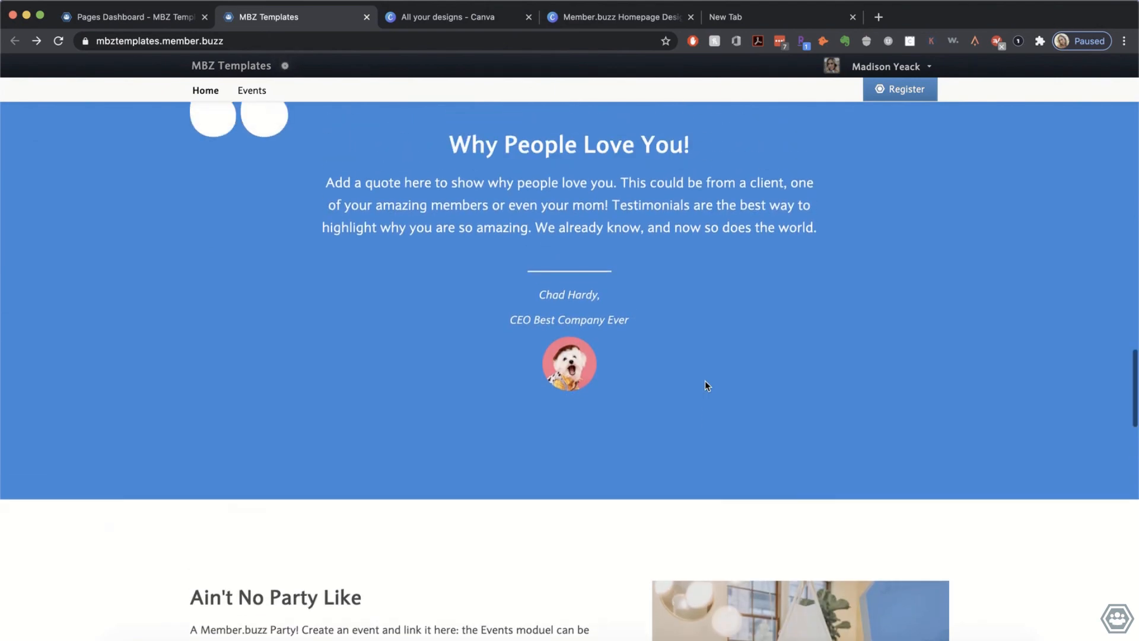
scroll(705, 384, up, 10)
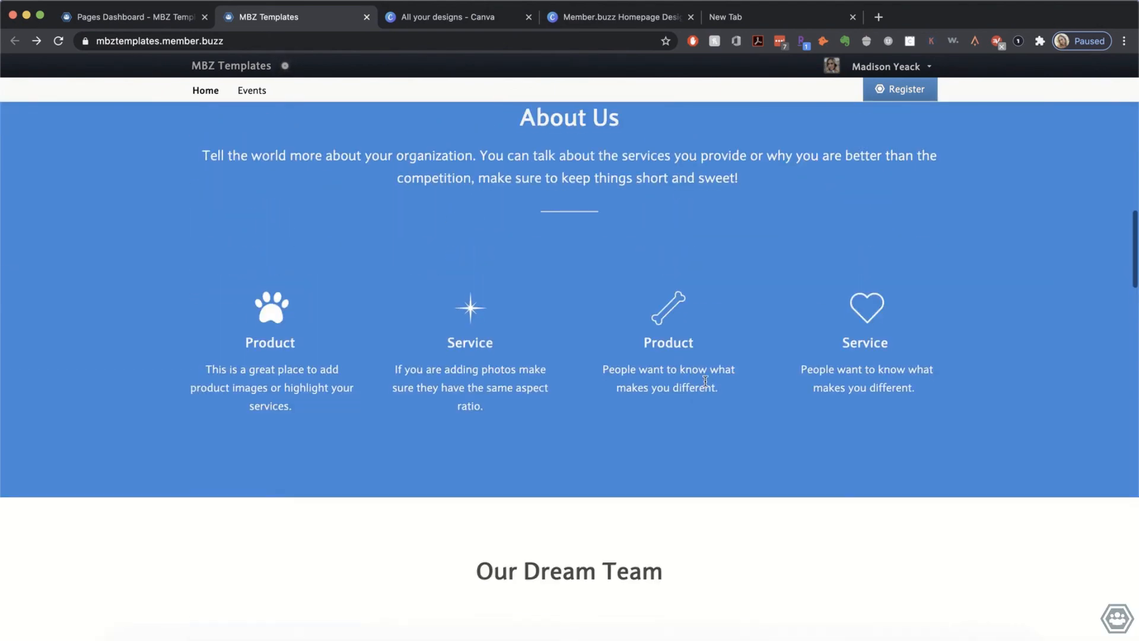
scroll(705, 381, up, 10)
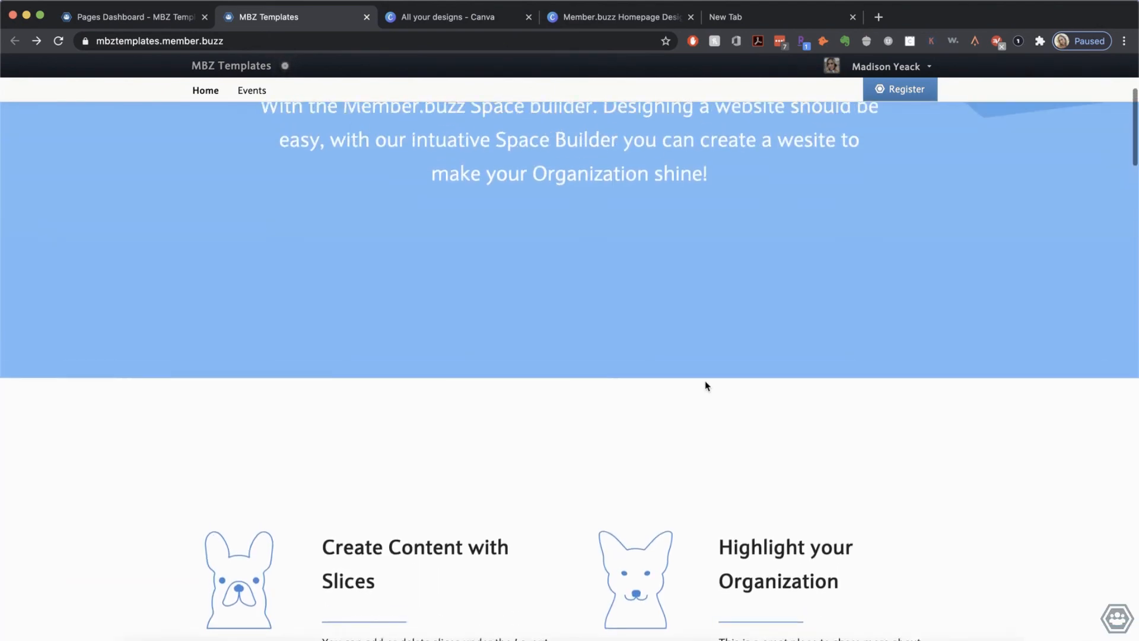
scroll(705, 383, down, 20)
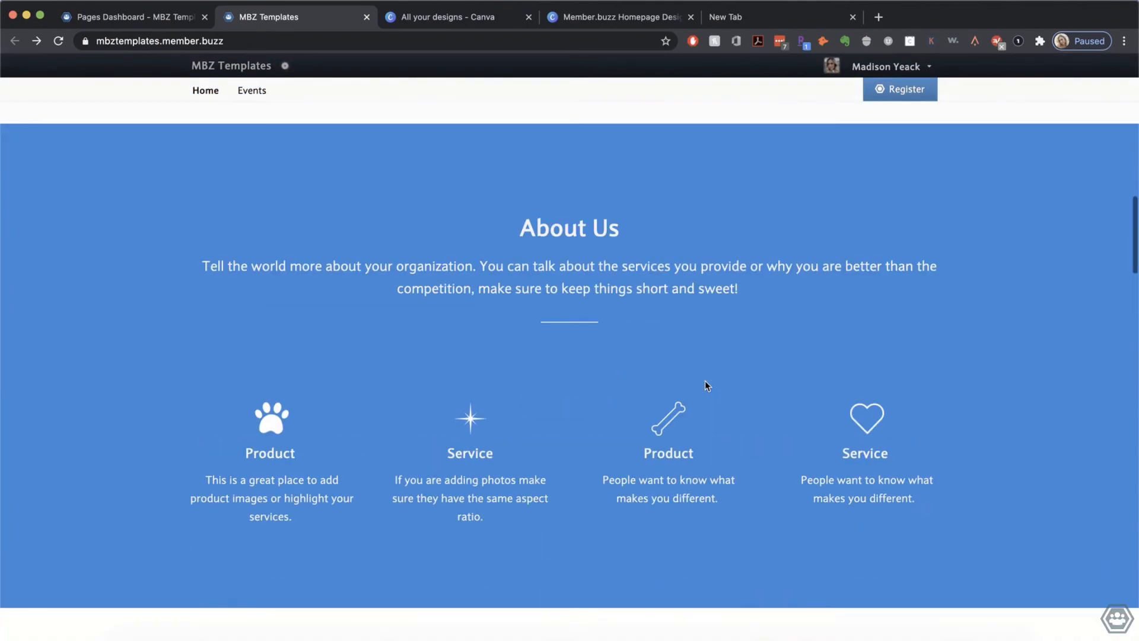
scroll(706, 385, down, 10)
scroll(706, 385, up, 3)
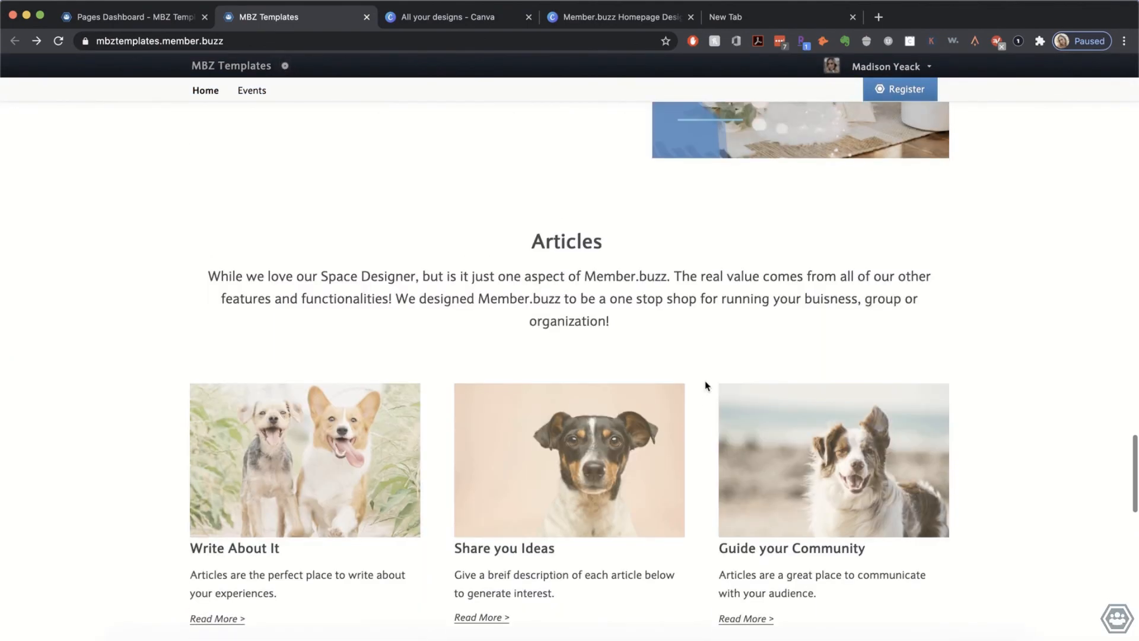
scroll(706, 384, down, 10)
scroll(707, 385, down, 2)
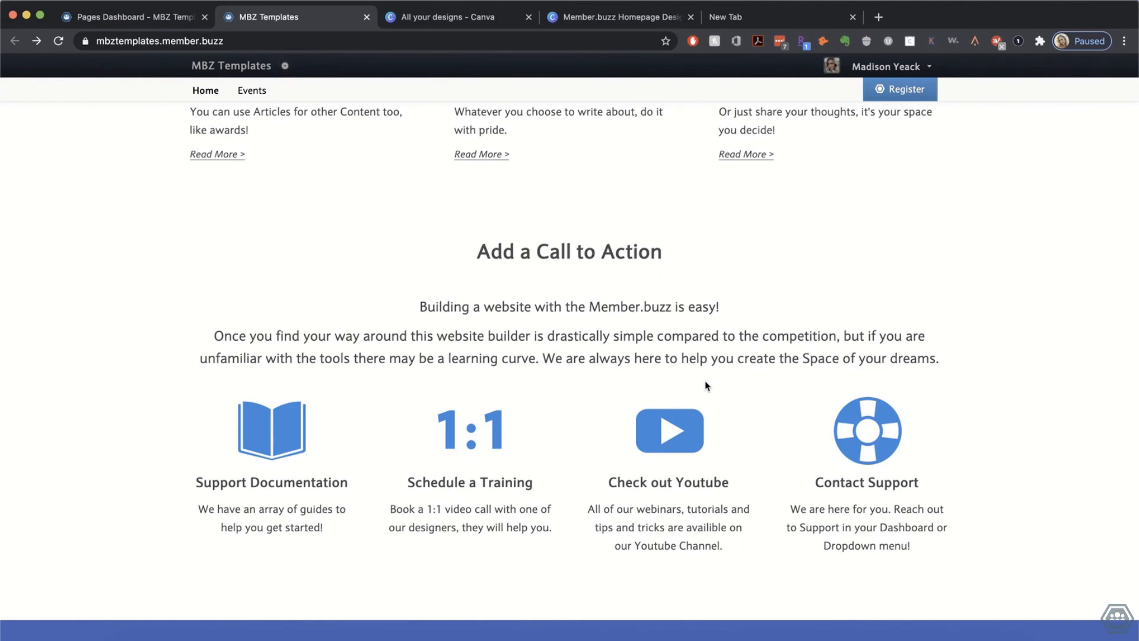
Step: Examine where the Ain't No Party Like event section sits relative to the testimonial, Articles and Call to Action sections
scroll(706, 385, up, 15)
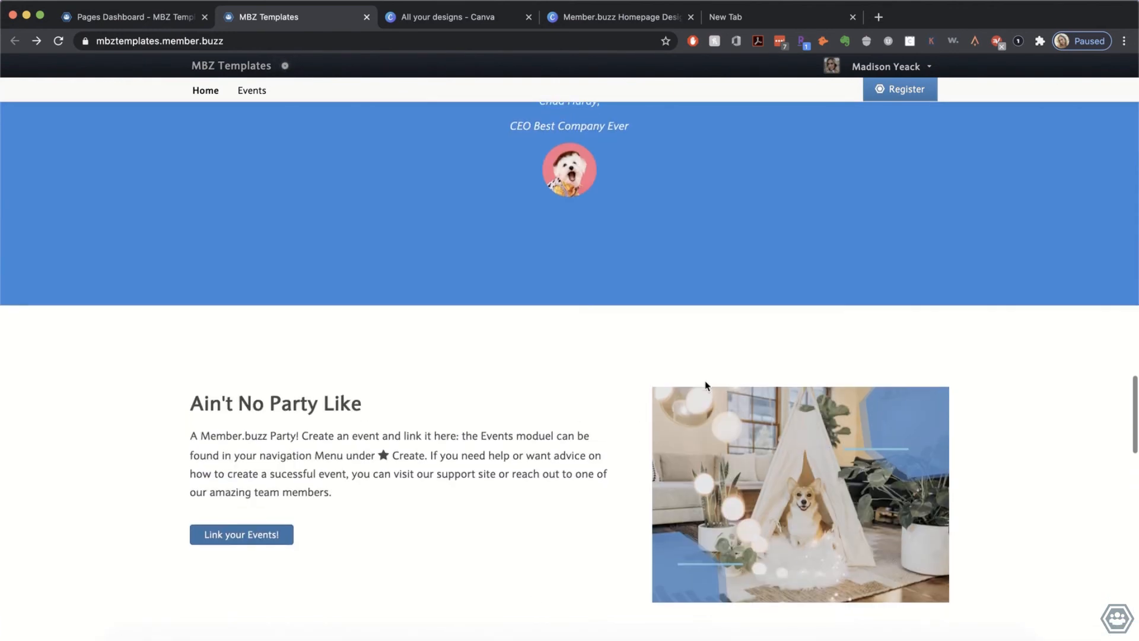
scroll(705, 385, down, 4)
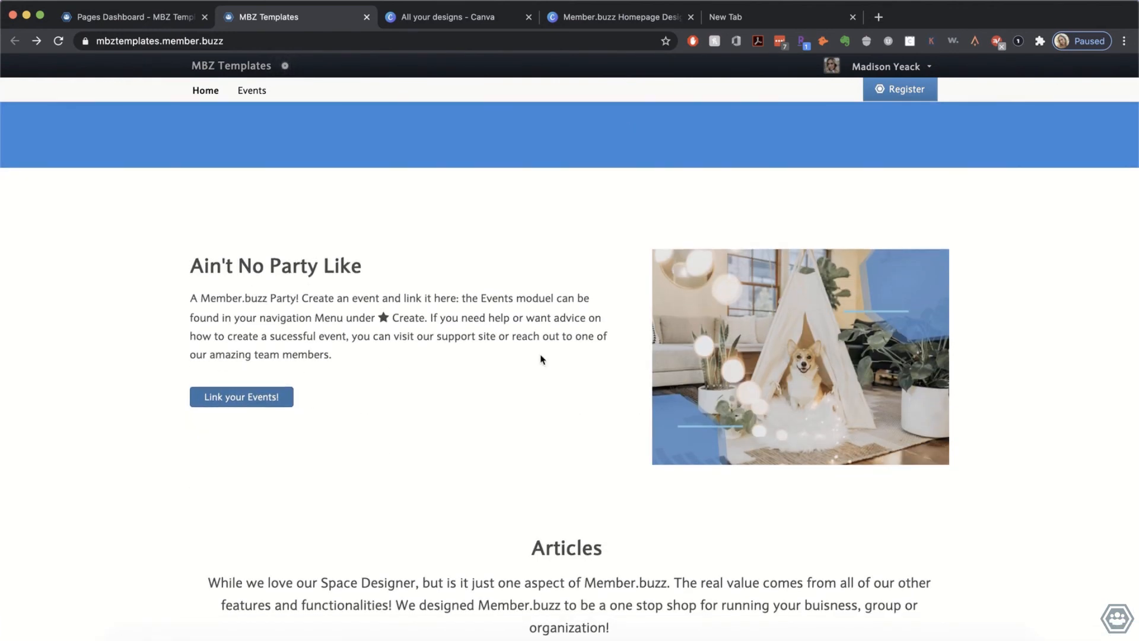
scroll(369, 445, up, 10)
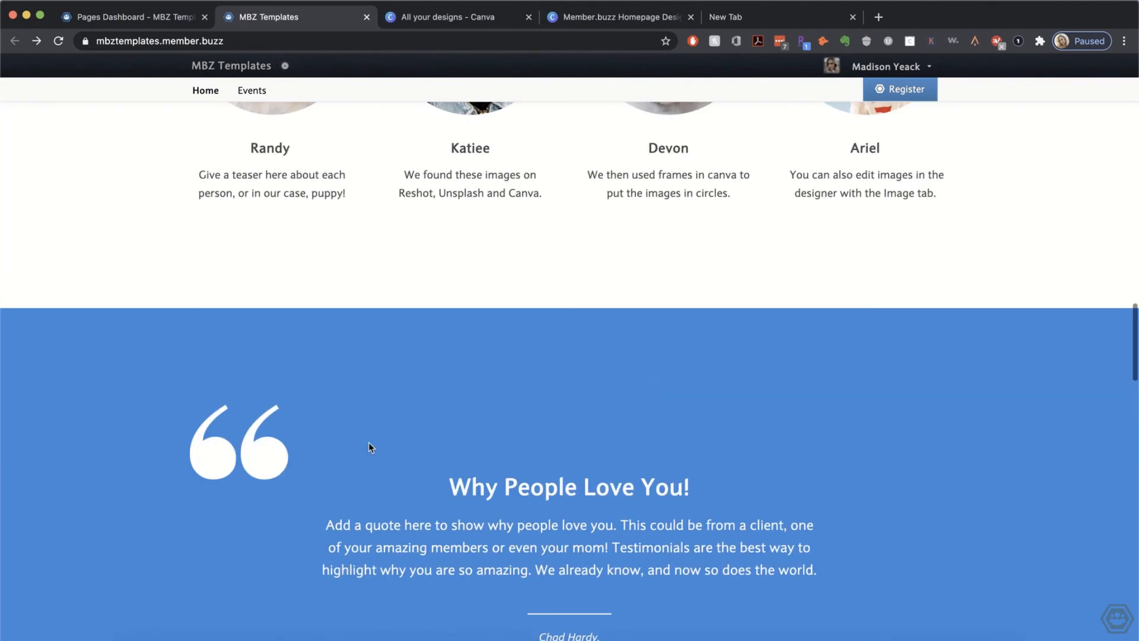
scroll(368, 445, down, 15)
scroll(369, 447, up, 3)
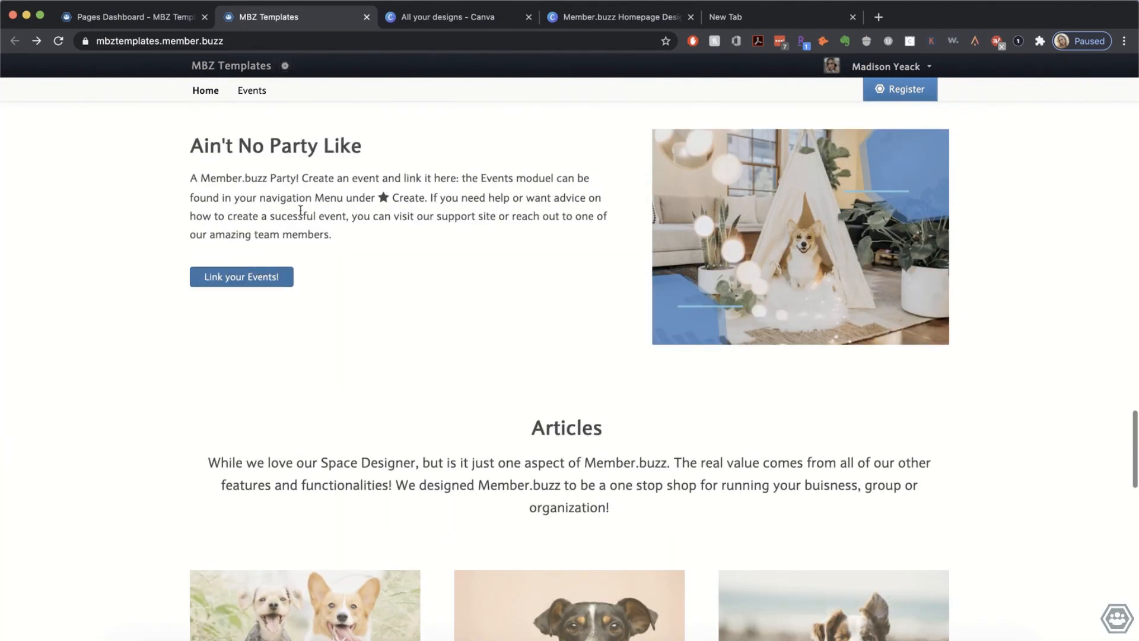
scroll(504, 267, down, 15)
scroll(589, 360, up, 10)
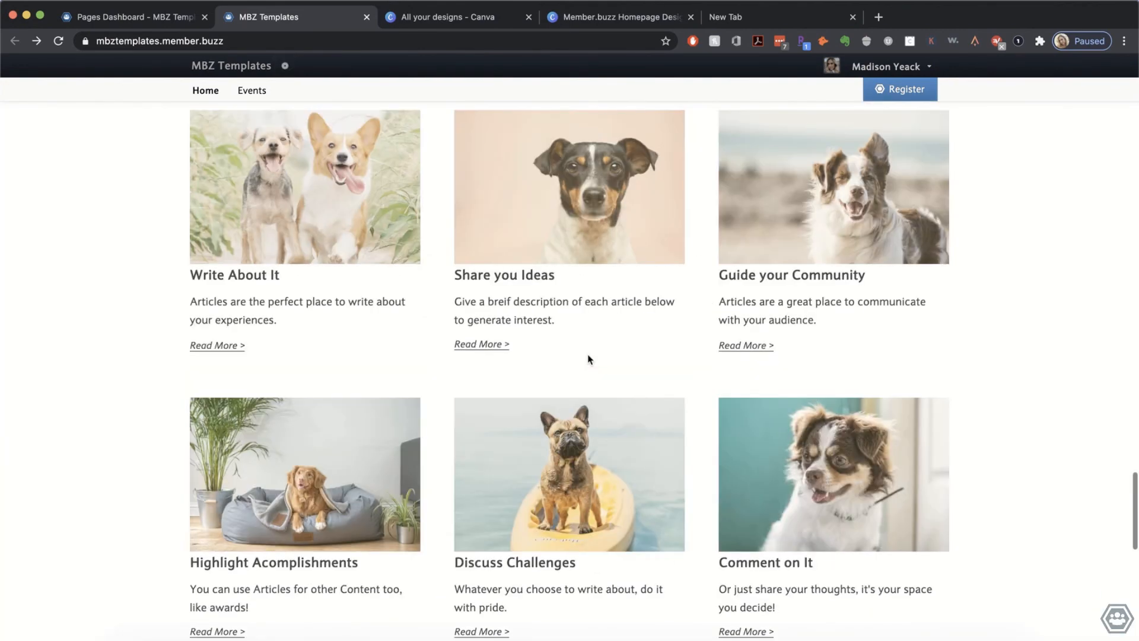
scroll(589, 360, up, 10)
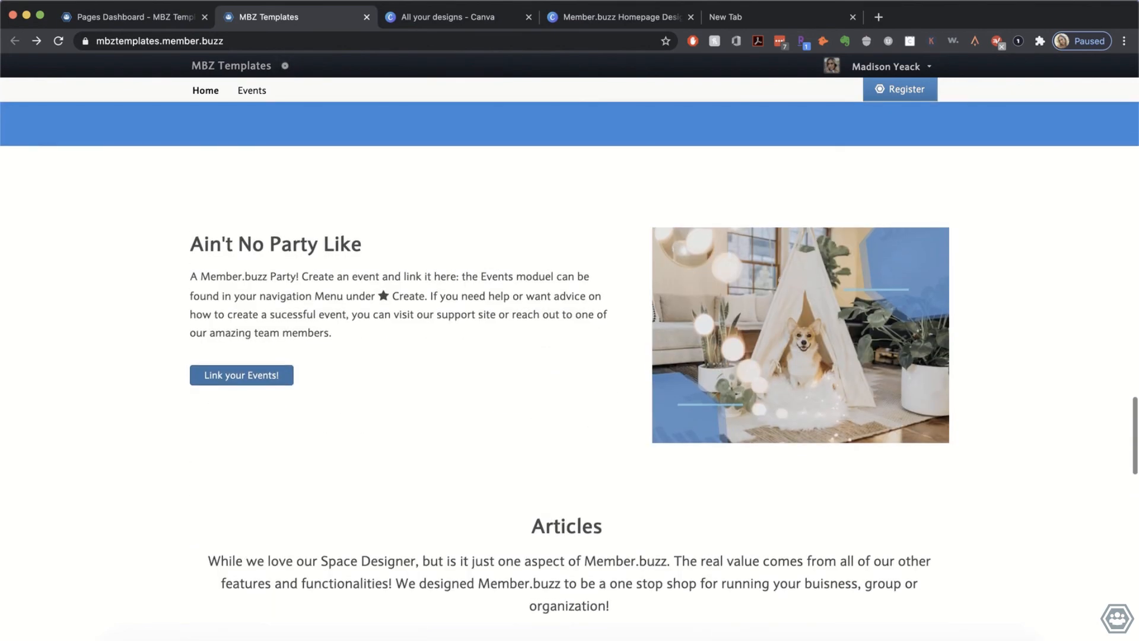
Step: Reopen the Homepage entry for editing in the Pages dashboard and go to the Ain't No Party Like section
click(135, 18)
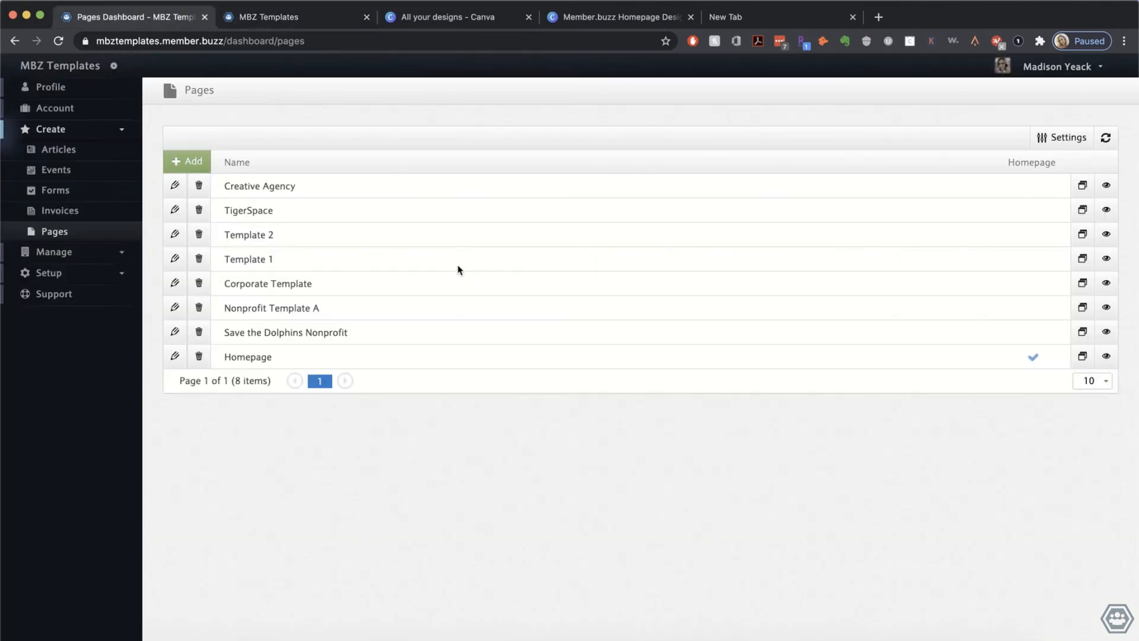
click(176, 358)
scroll(587, 386, down, 10)
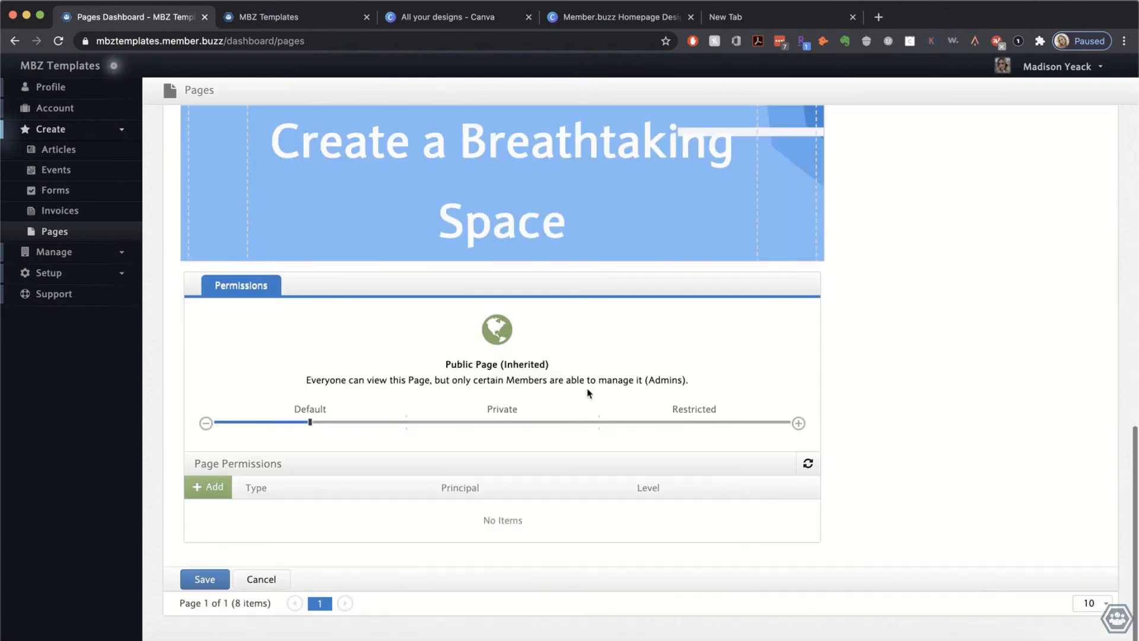
scroll(569, 335, up, 4)
scroll(569, 335, down, 12)
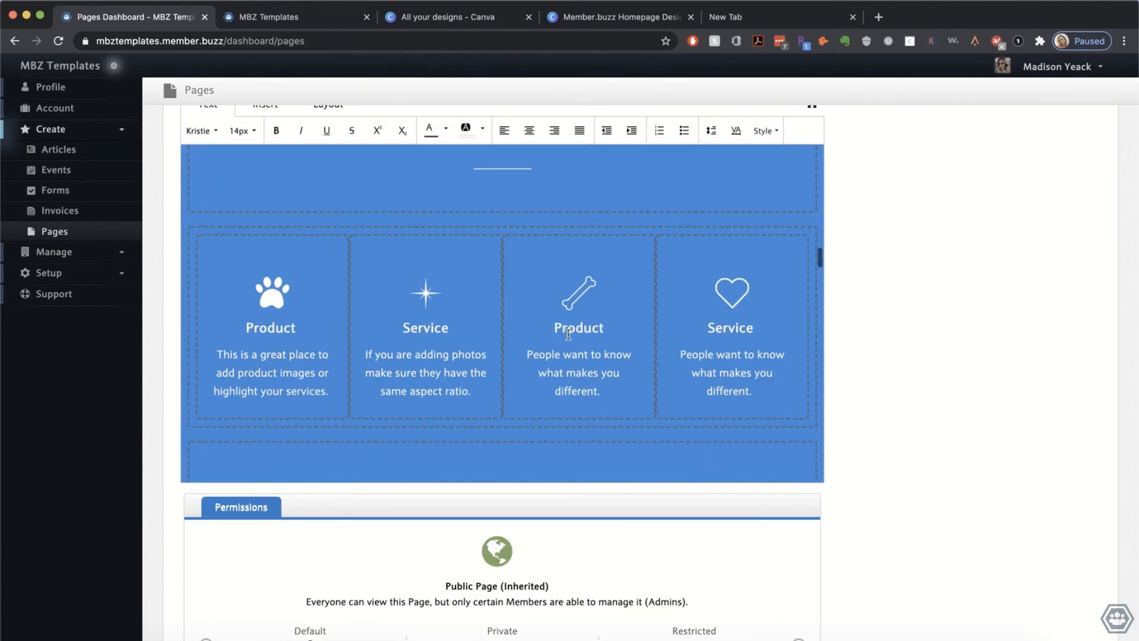
scroll(568, 335, down, 8)
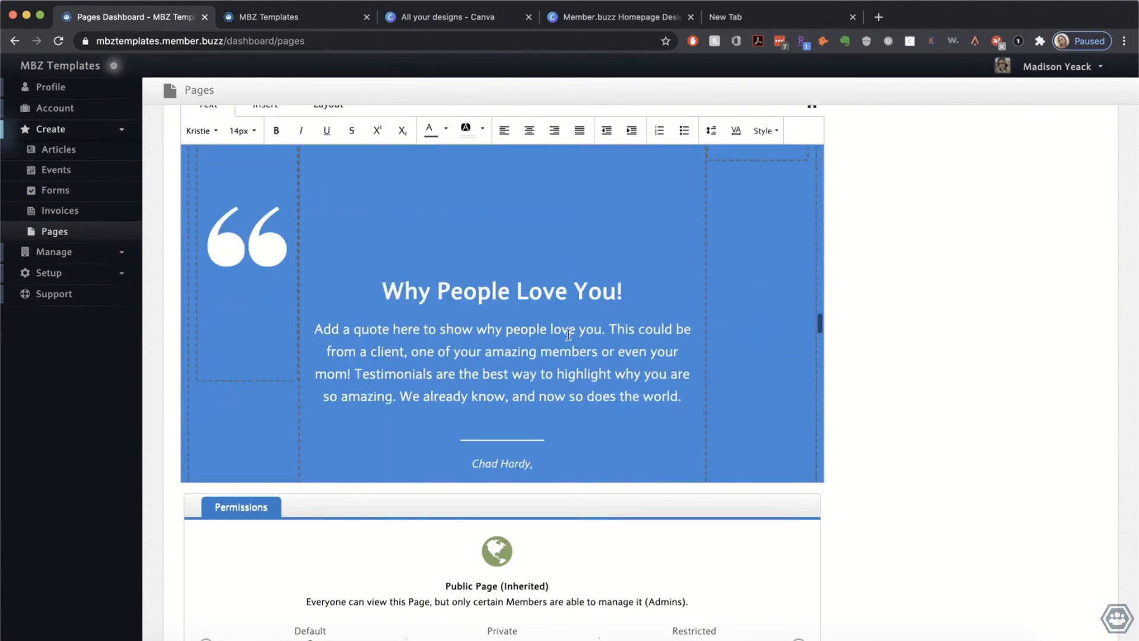
Step: Move the Ain't No Party Like row down past the Articles heading and both rows of article cards
click(425, 196)
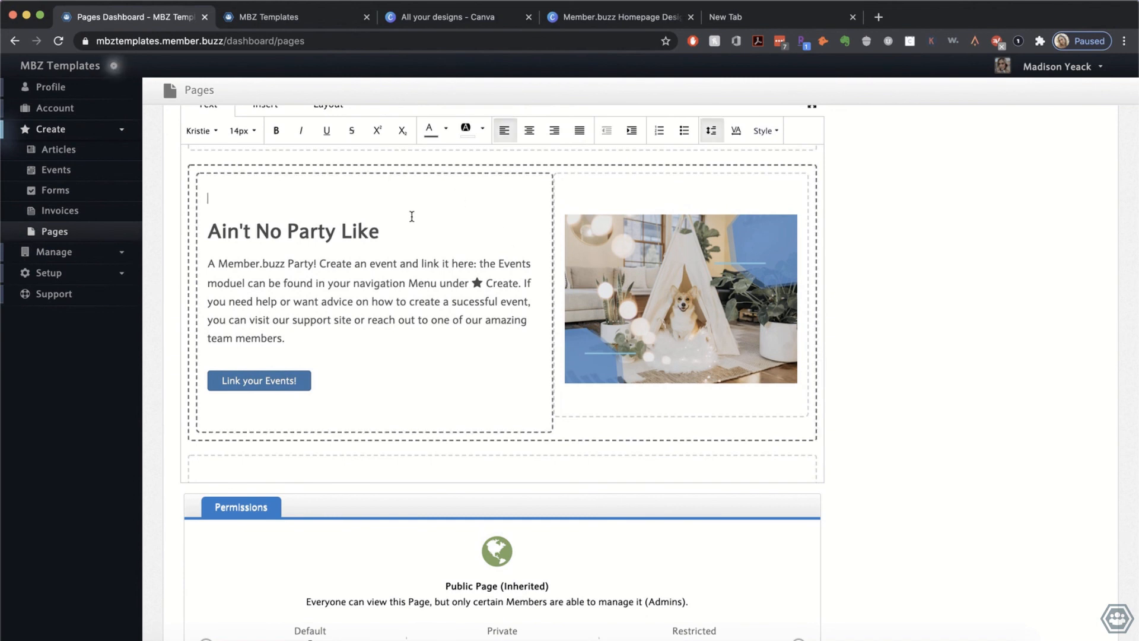
scroll(153, 182, up, 2)
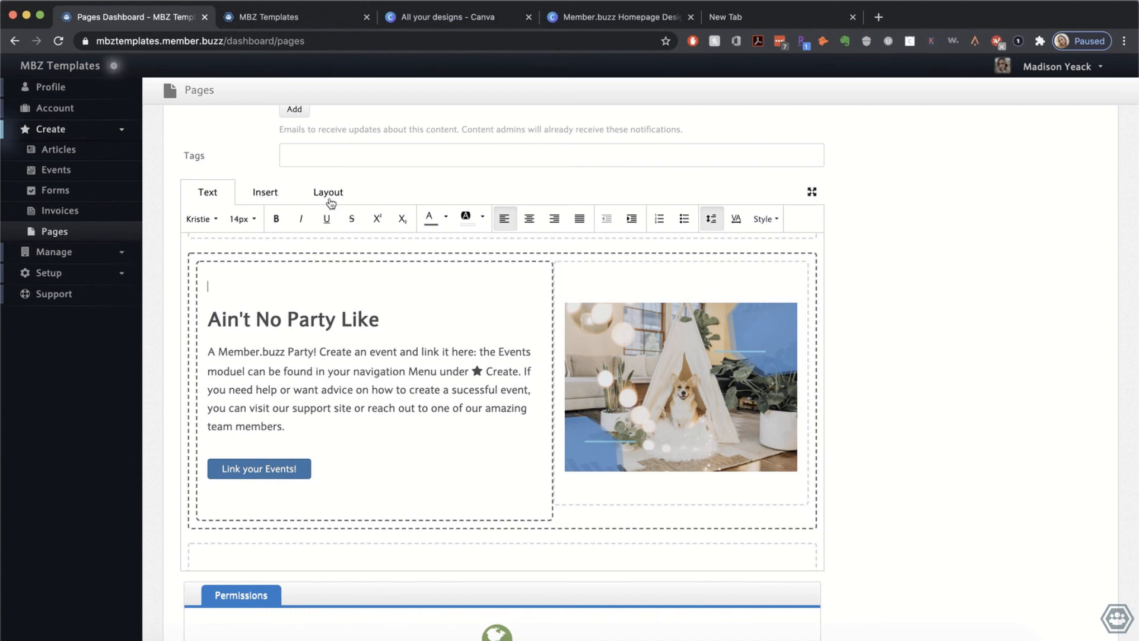
click(312, 196)
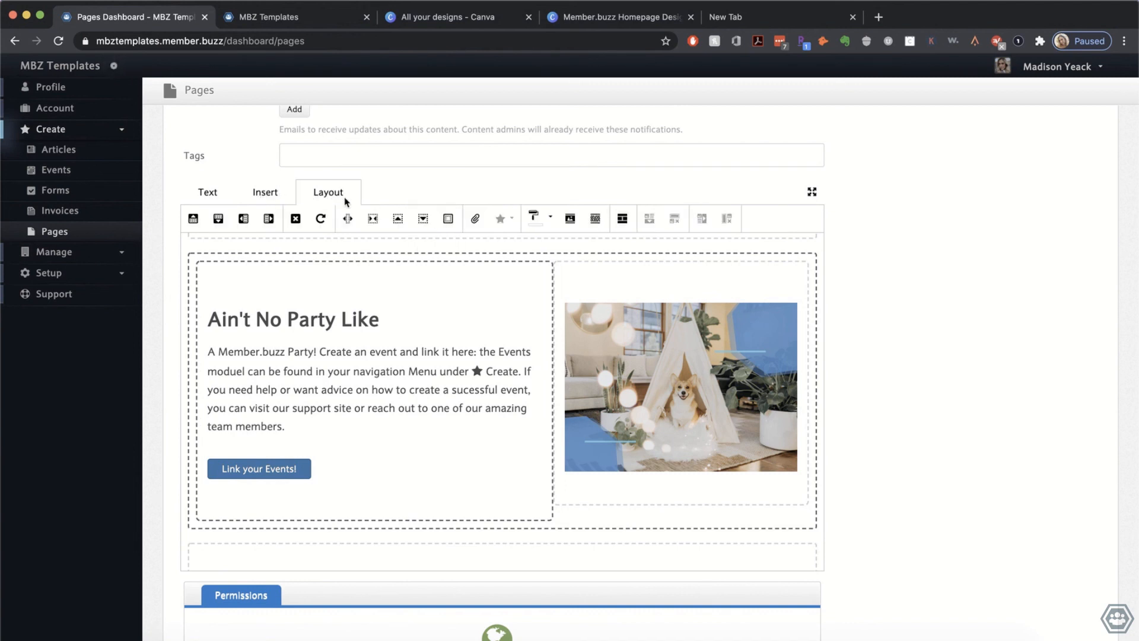
click(422, 221)
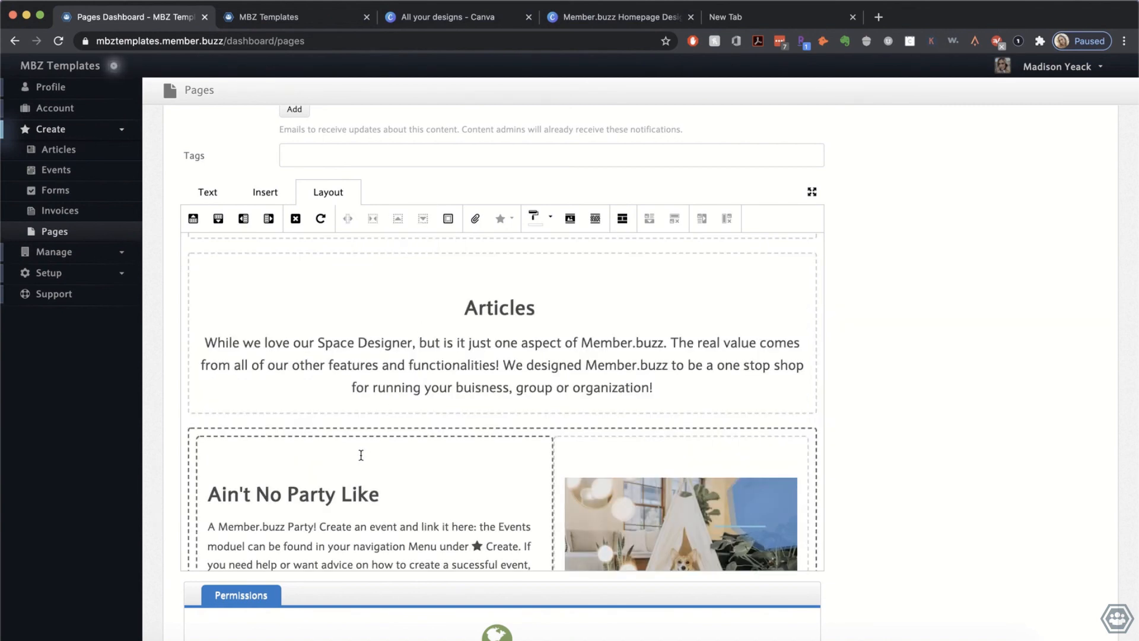
click(422, 220)
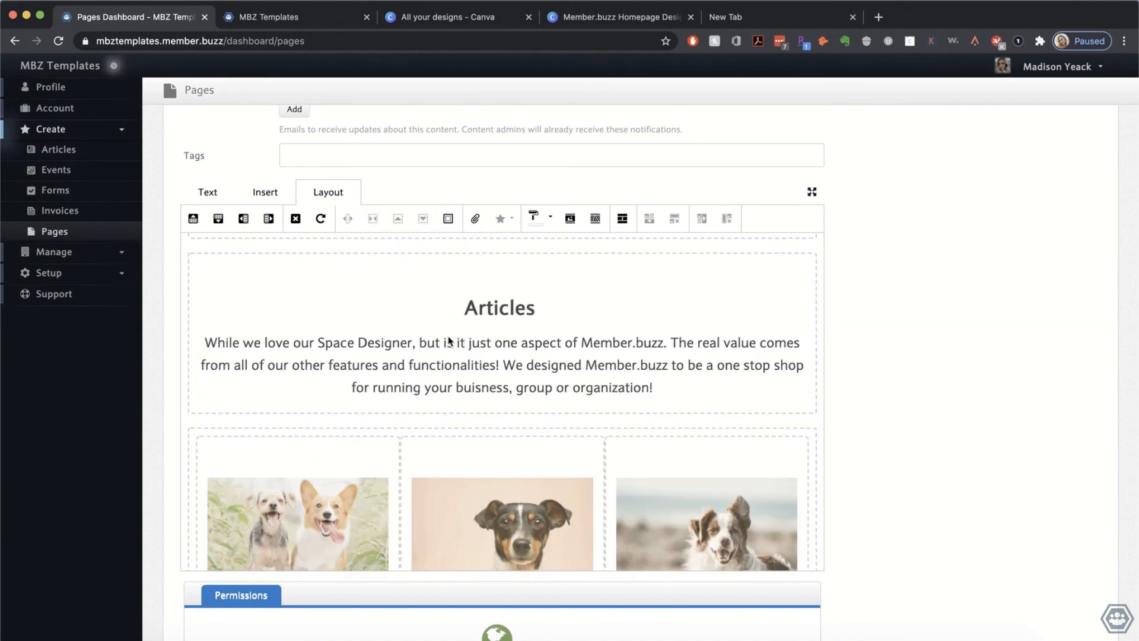
scroll(437, 409, down, 3)
scroll(438, 409, down, 1)
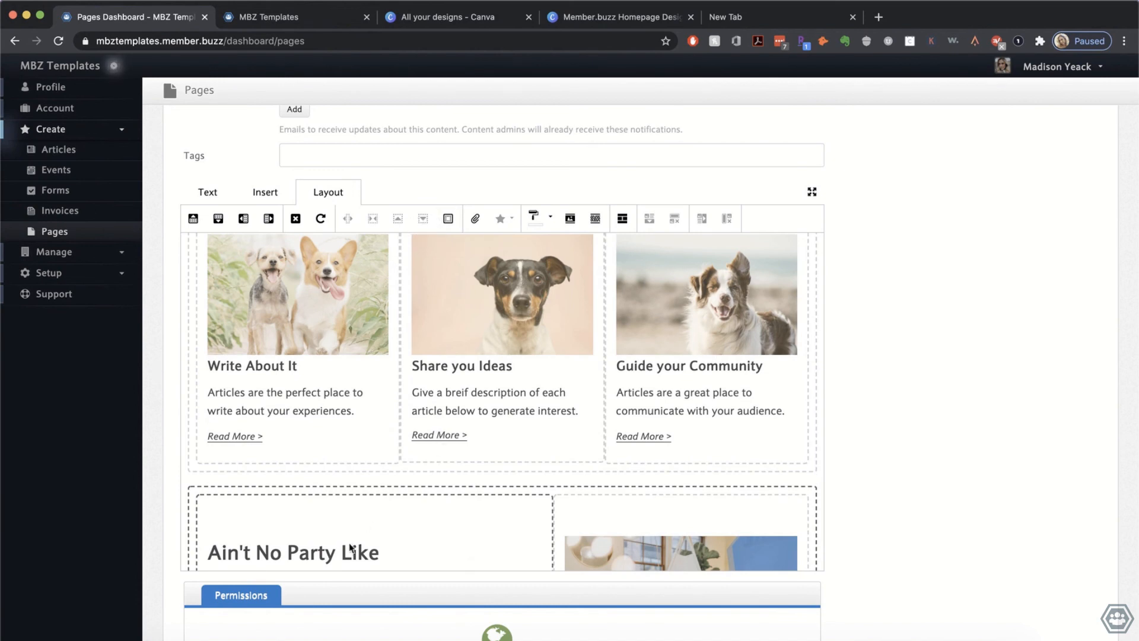
click(422, 221)
scroll(419, 394, down, 5)
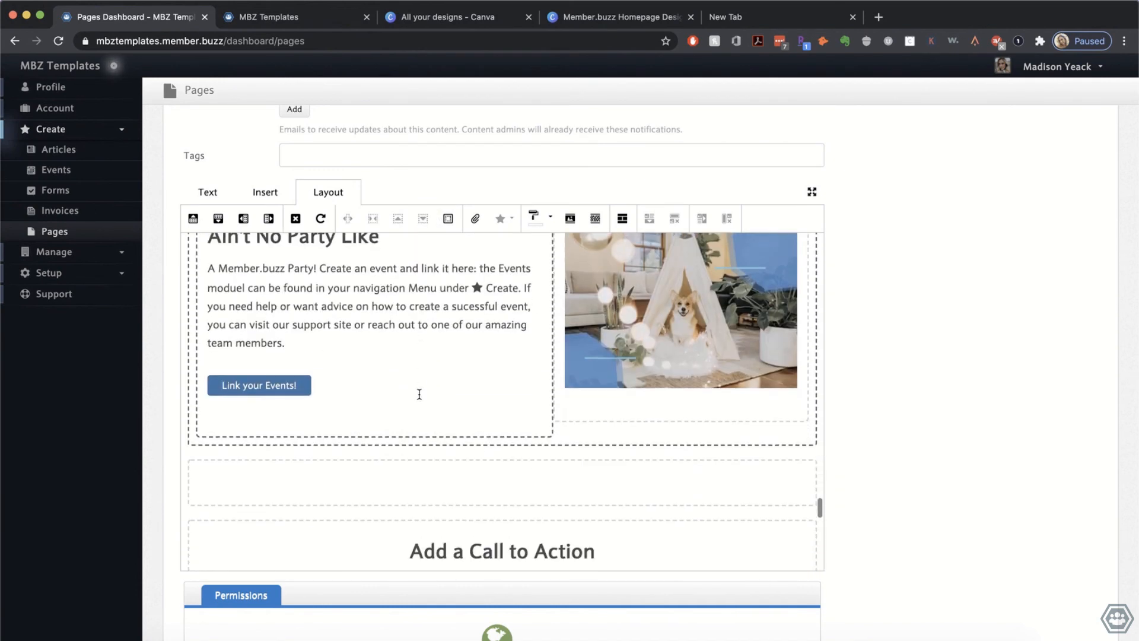
scroll(419, 394, down, 3)
scroll(418, 394, up, 5)
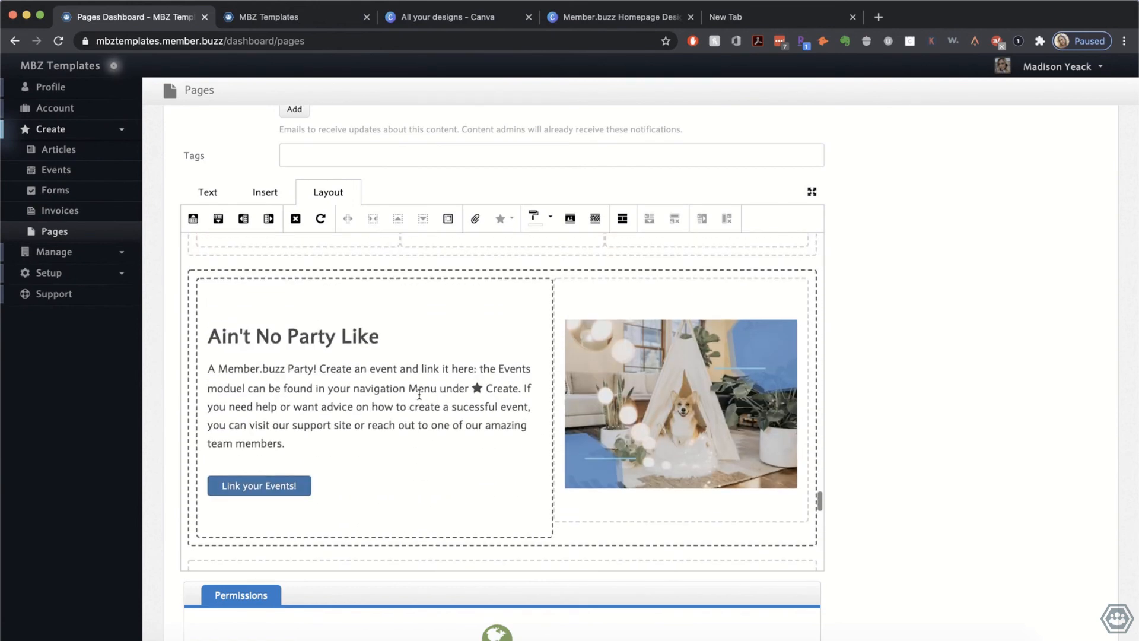
scroll(419, 393, down, 5)
scroll(412, 380, up, 2)
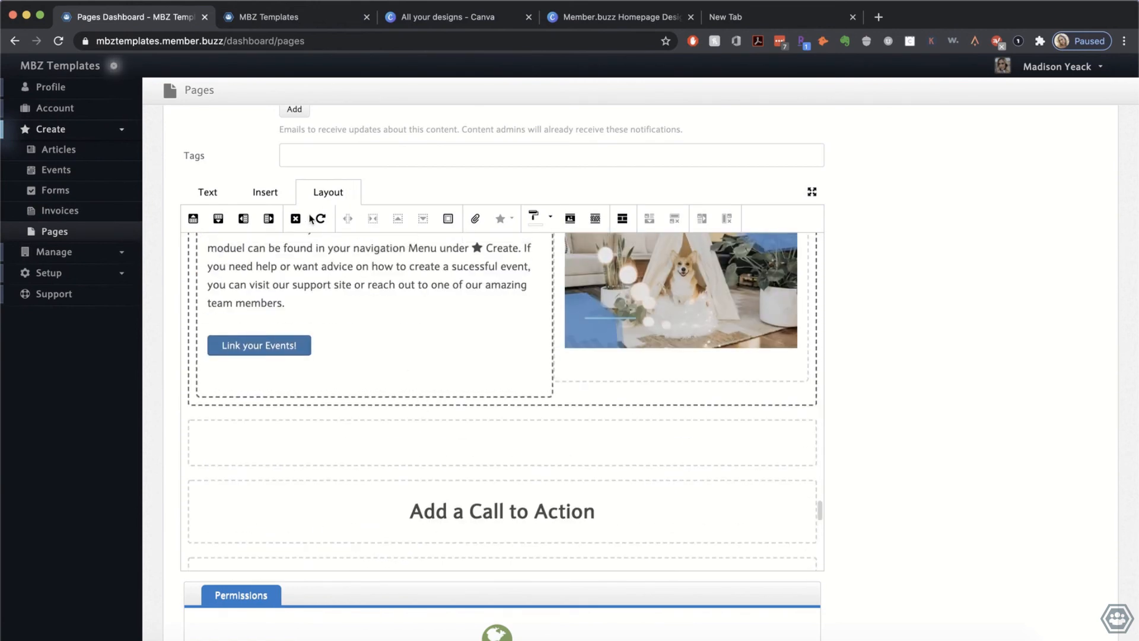
Step: Set the background colour of the Ain't No Party Like row to #FFFAF0
scroll(378, 314, up, 3)
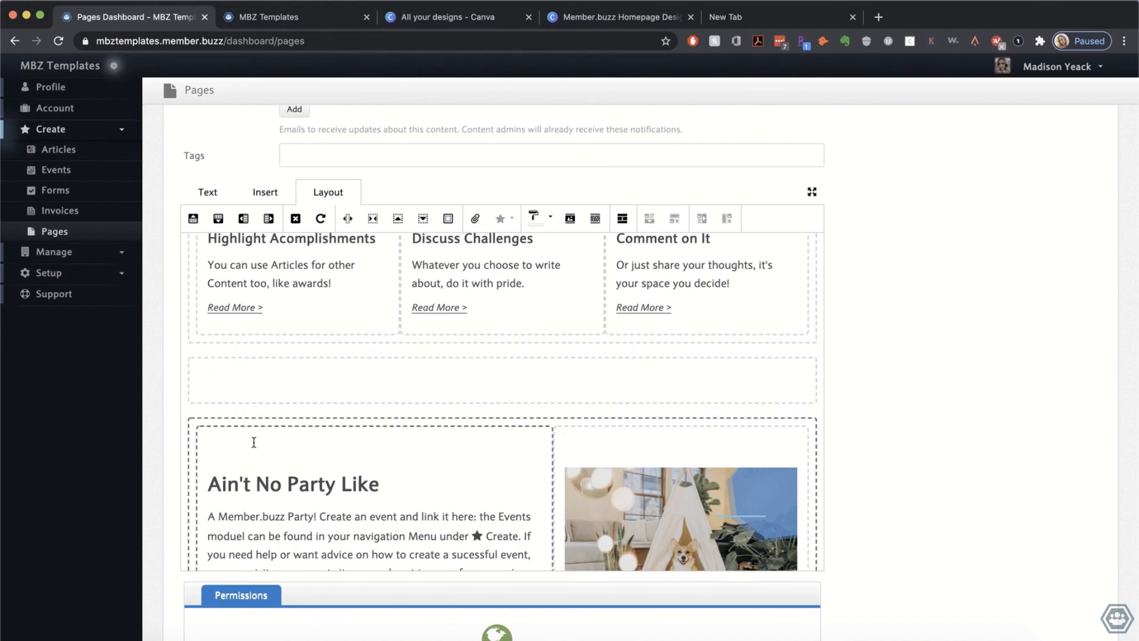
scroll(254, 442, down, 10)
scroll(254, 442, up, 10)
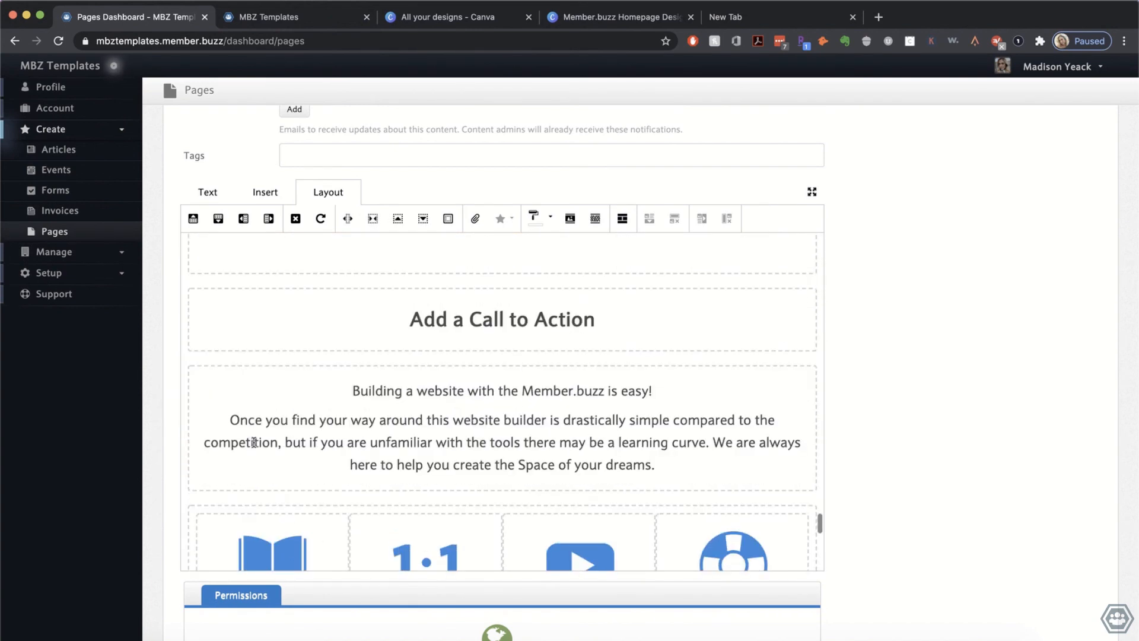
scroll(254, 445, up, 3)
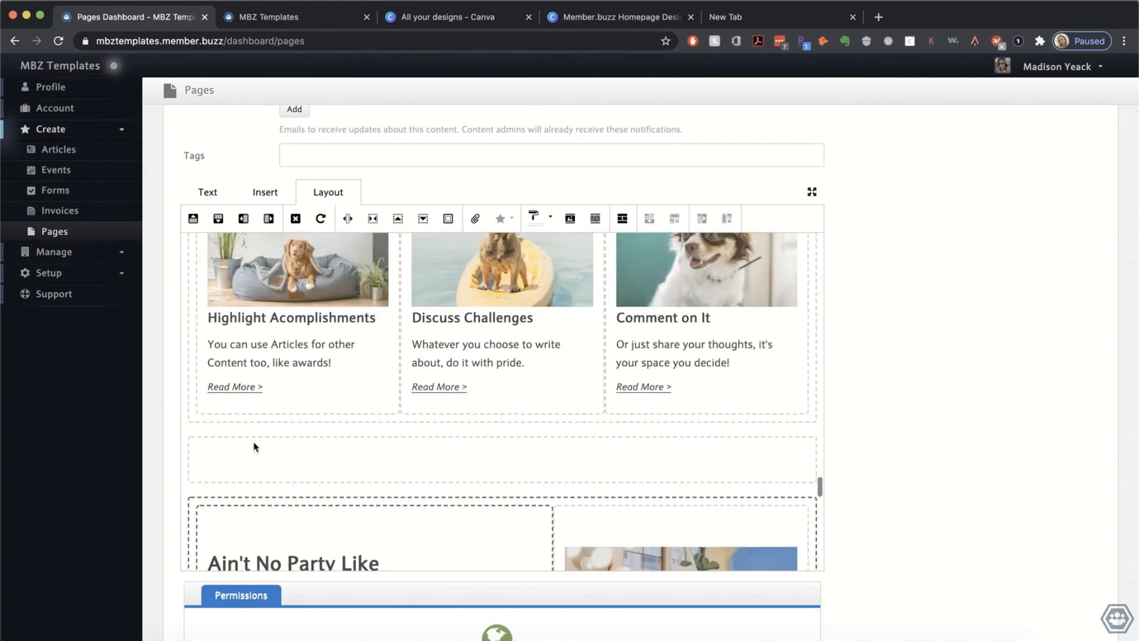
scroll(254, 446, down, 4)
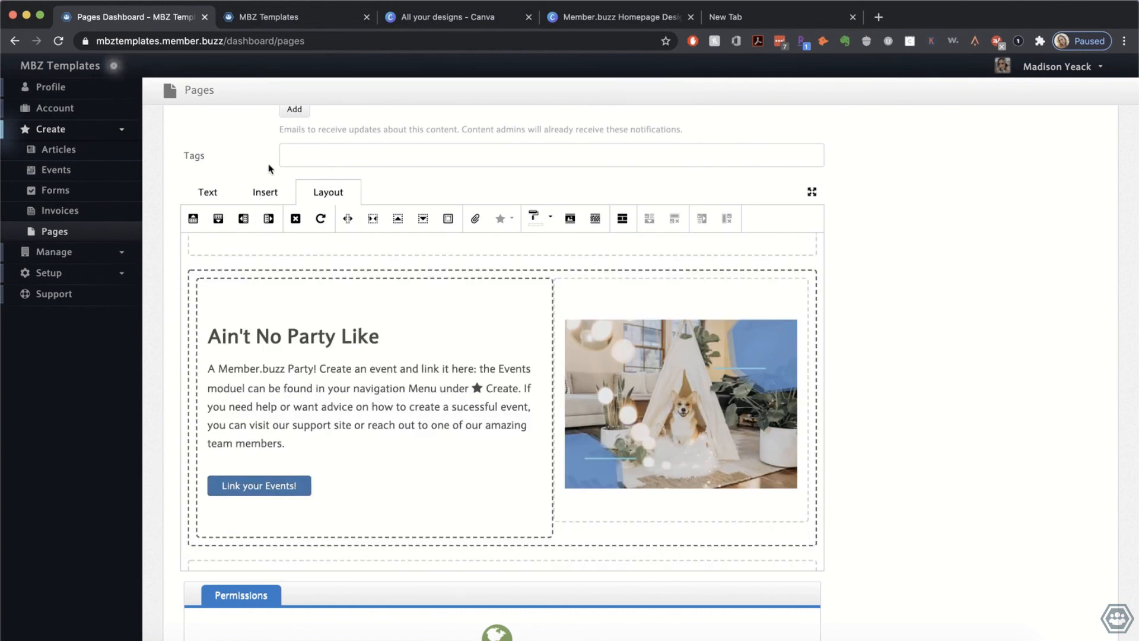
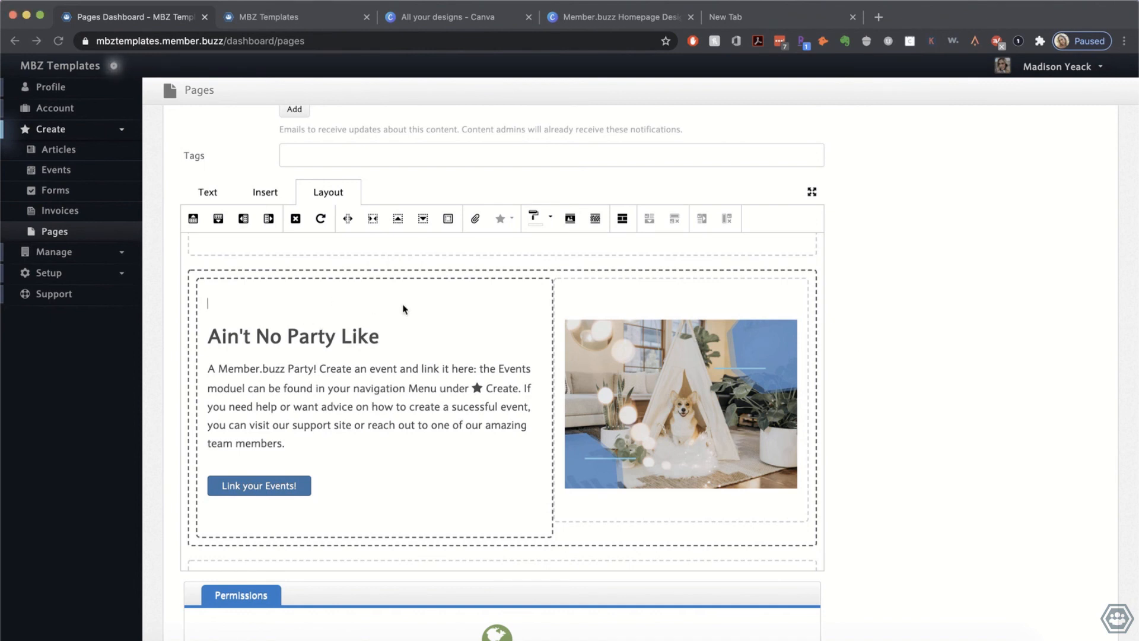
click(540, 222)
click(561, 363)
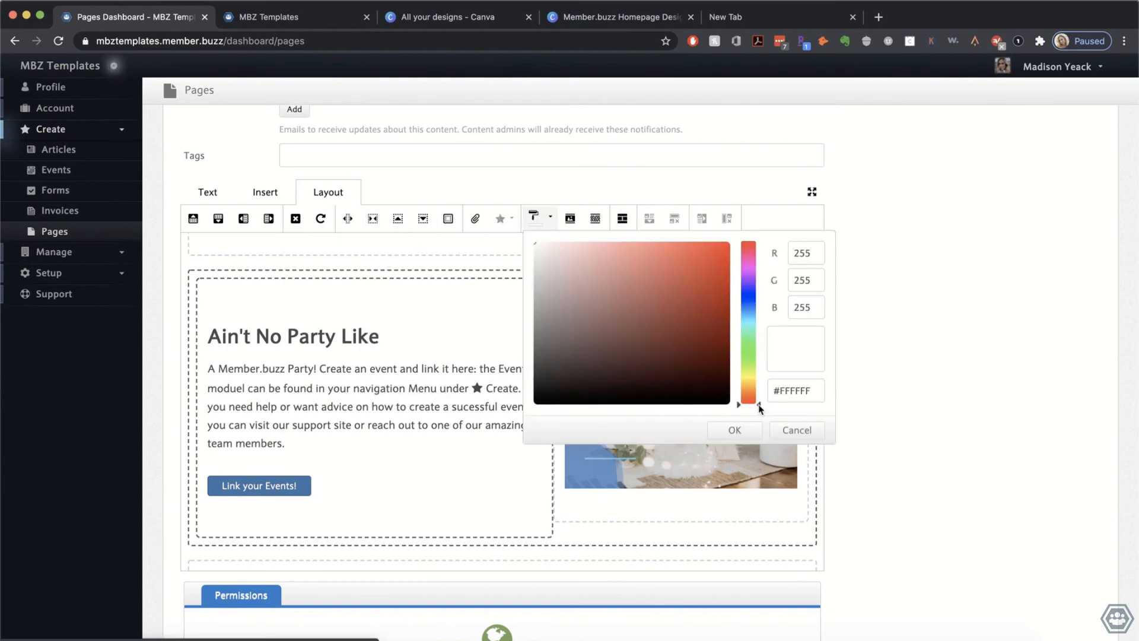
text(FFFAF0)
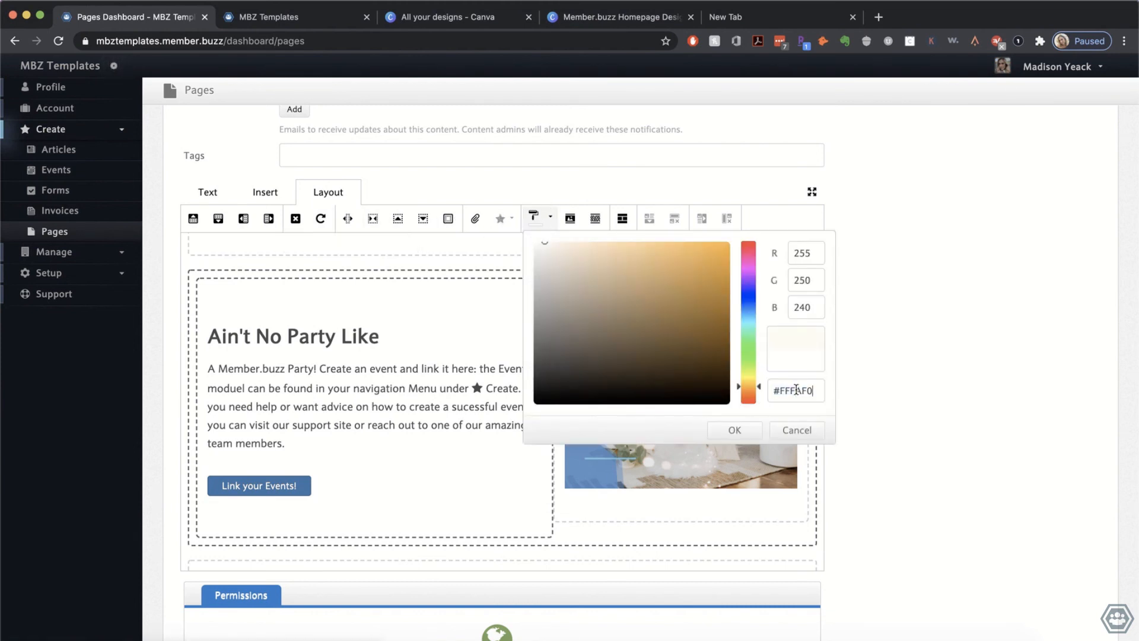
click(734, 431)
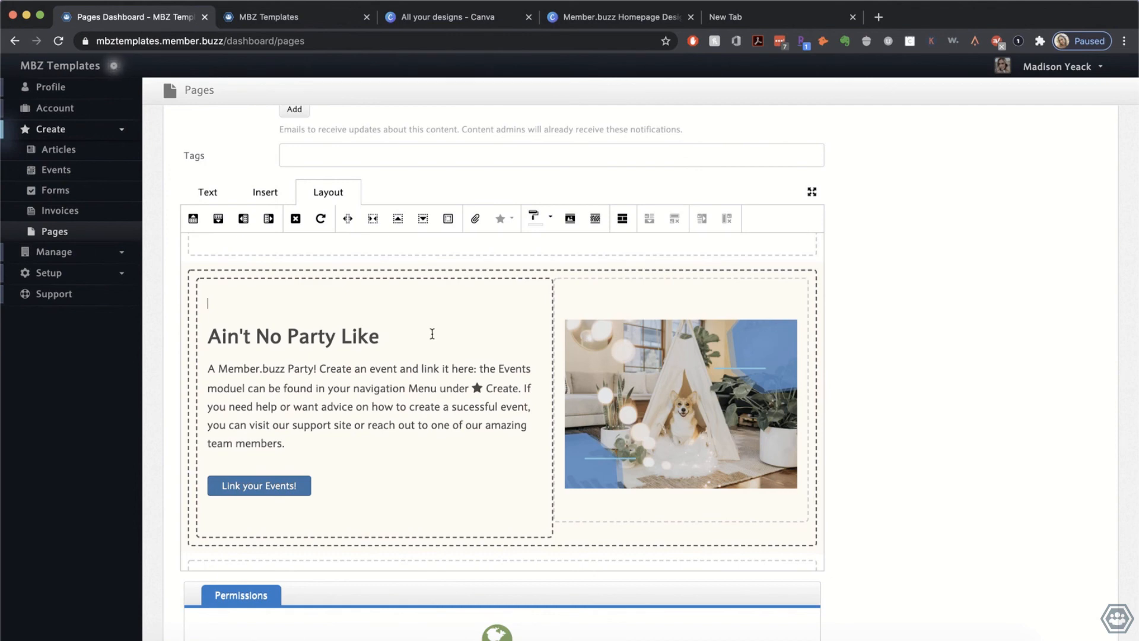
Step: Add one blank line above the Ain't No Party Like heading and one above the tent image beside it
scroll(432, 334, up, 3)
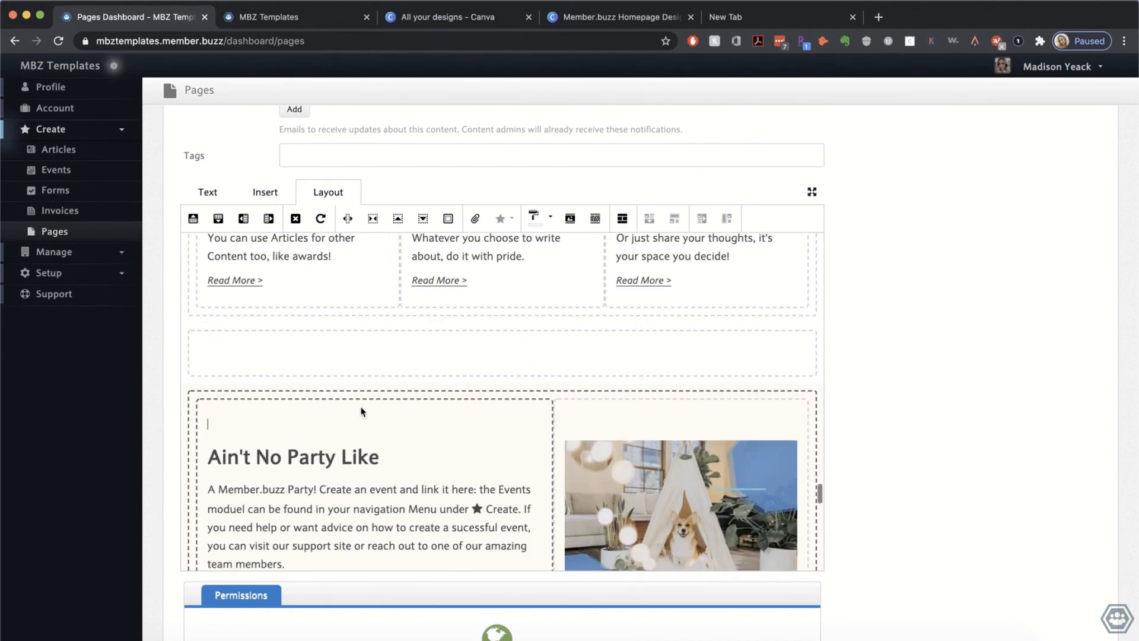
key(Return)
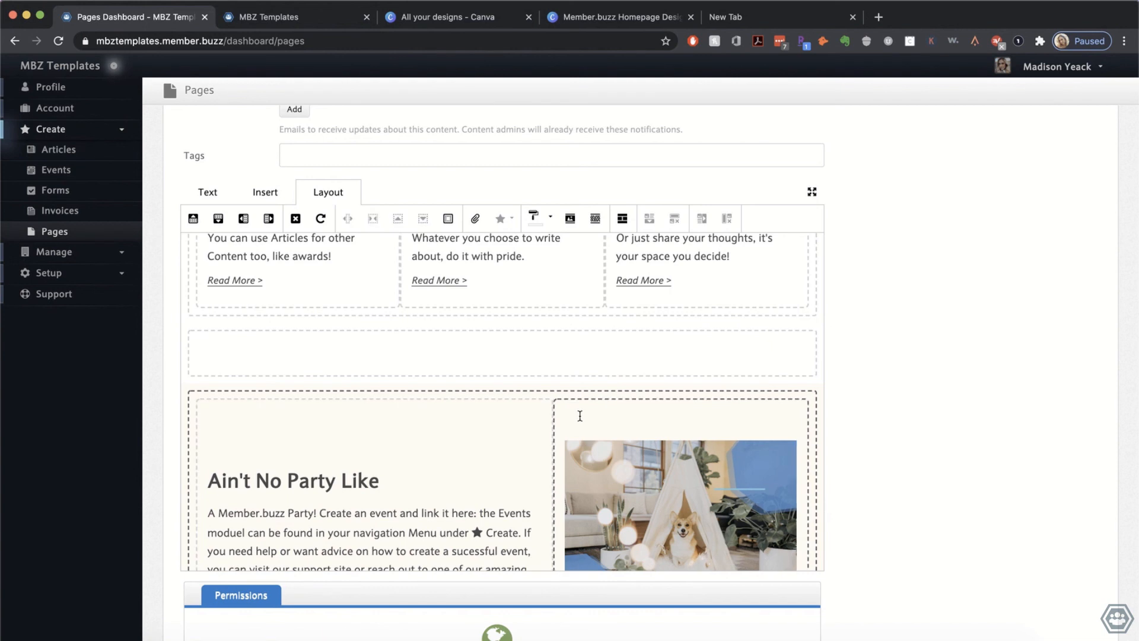
scroll(456, 413, down, 1)
scroll(455, 412, down, 5)
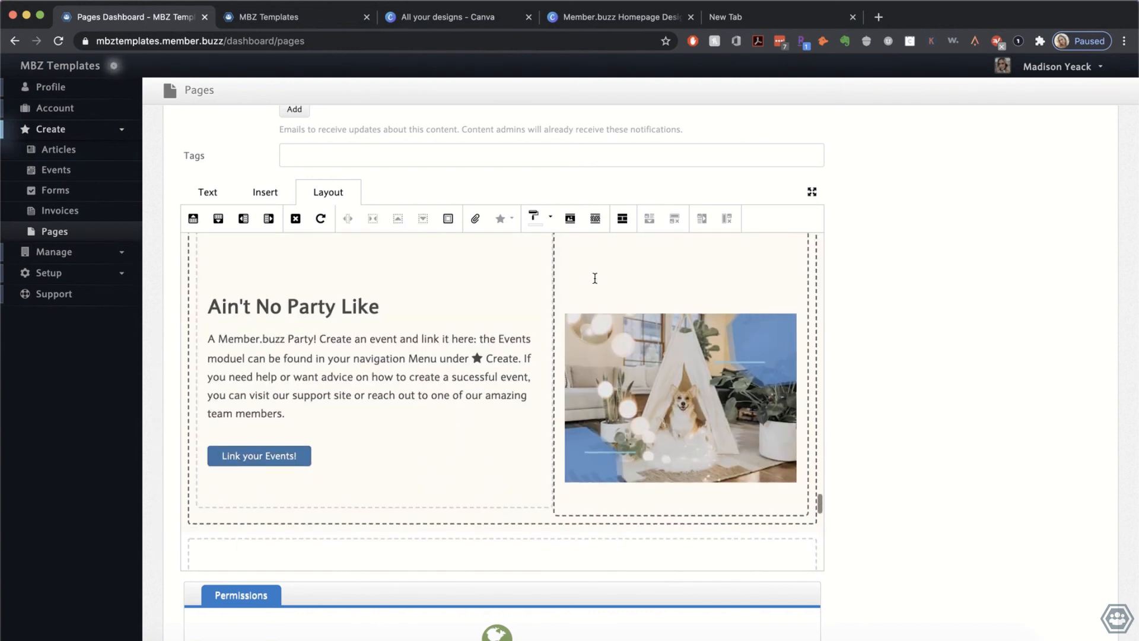
scroll(590, 285, up, 2)
click(582, 303)
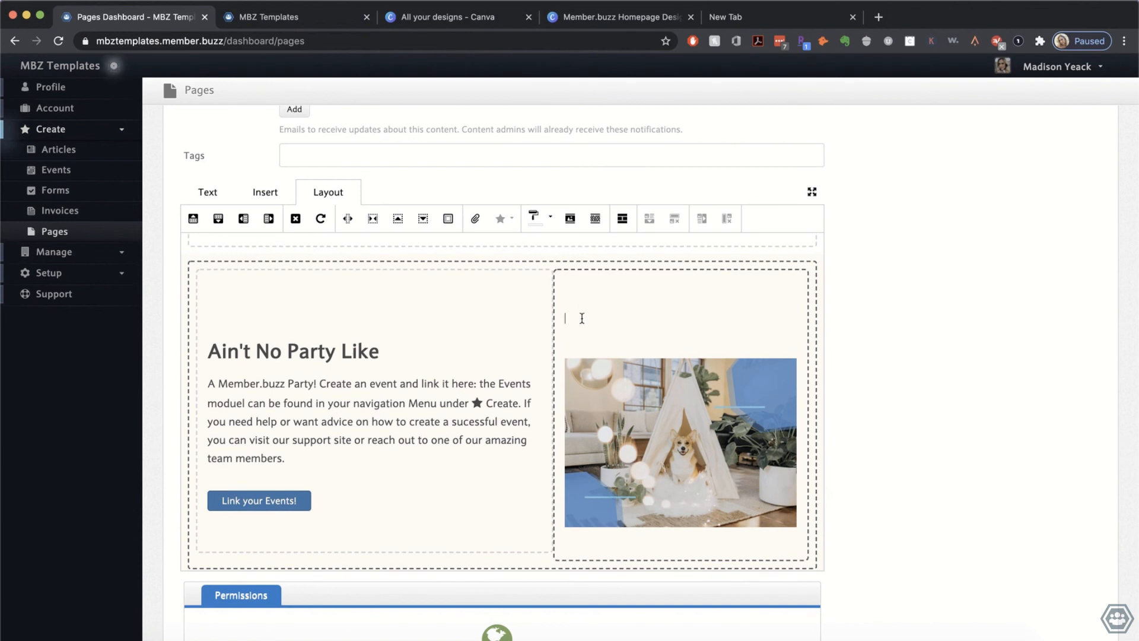
key(BackSpace)
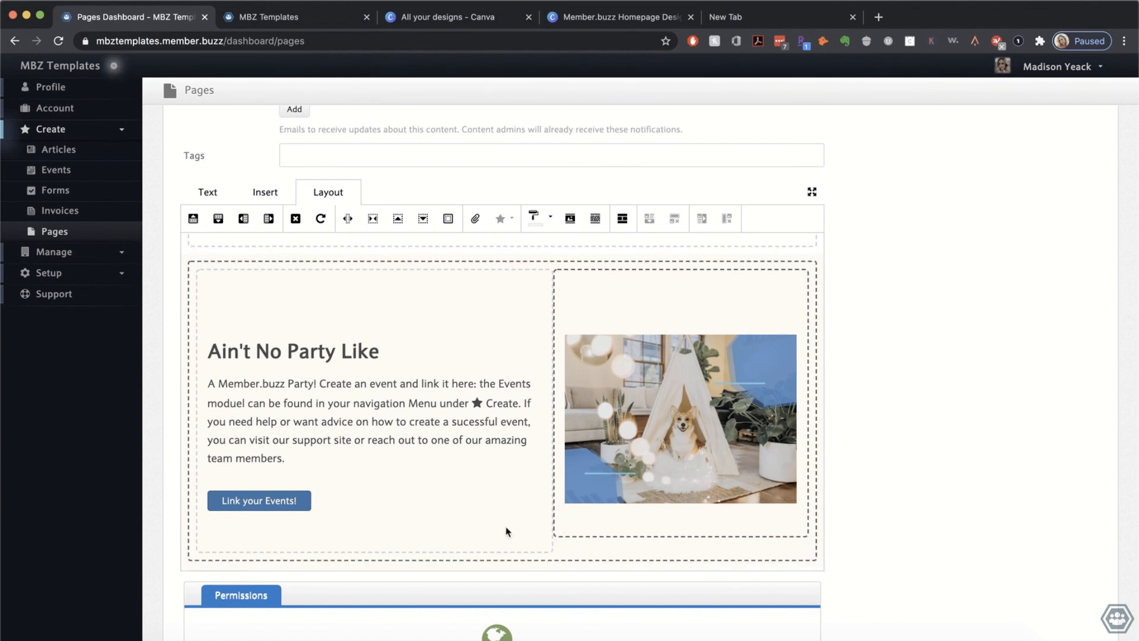
Step: Add a blank line below the Link your Events! button to give the row more space underneath
click(389, 526)
key(Return)
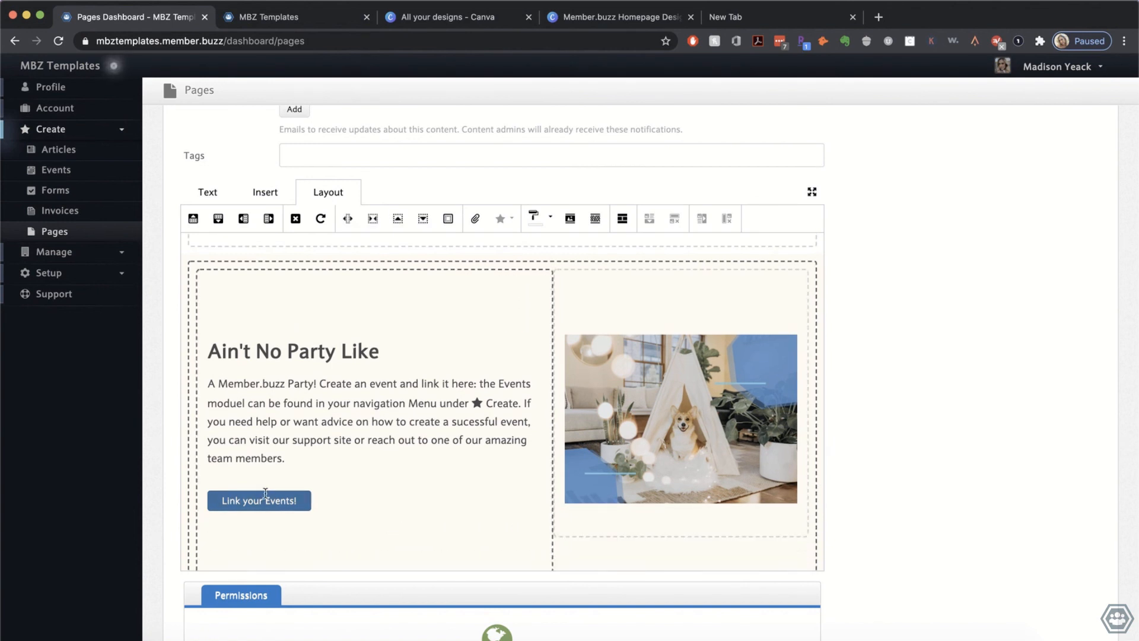
scroll(362, 498, down, 5)
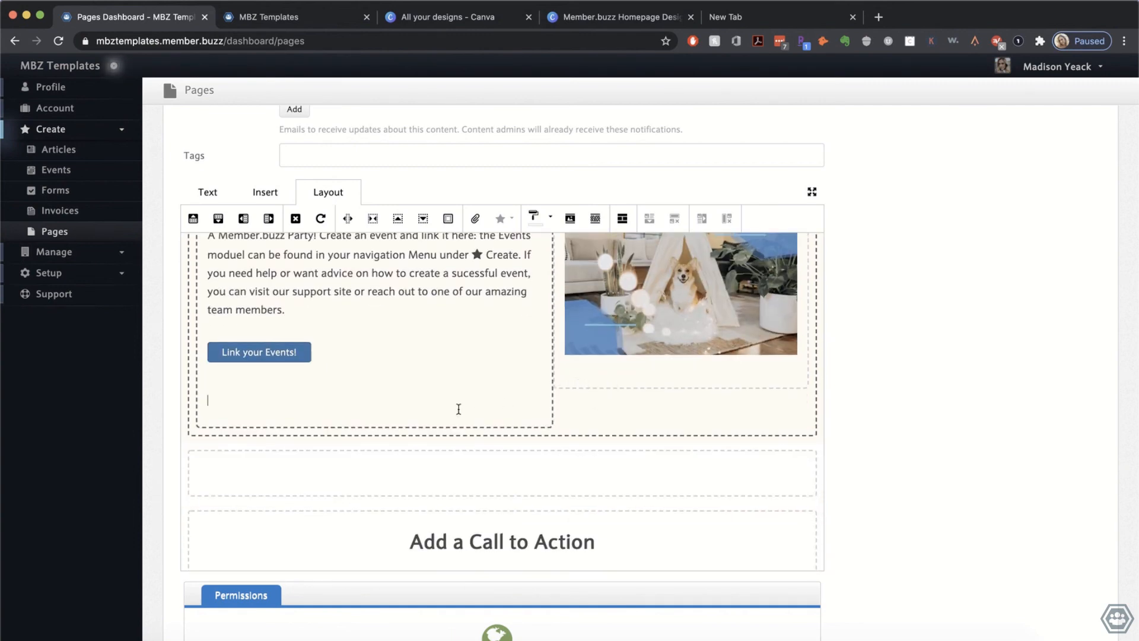
scroll(419, 394, up, 5)
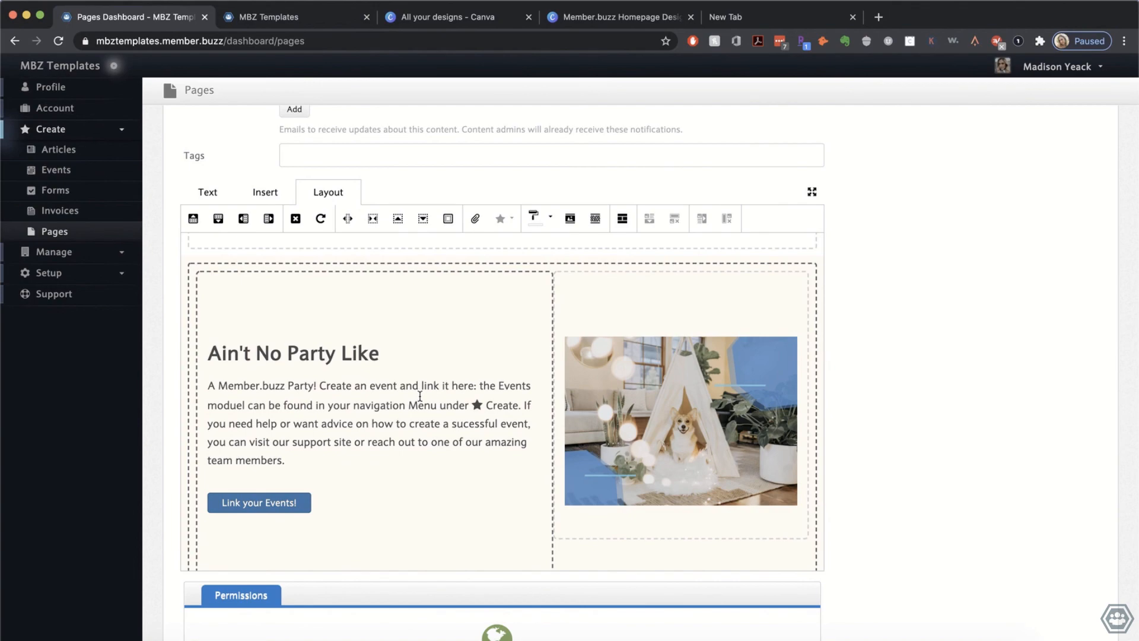
Step: Insert a short horizontal divider line between the Ain't No Party Like heading and its paragraph
scroll(420, 396, up, 15)
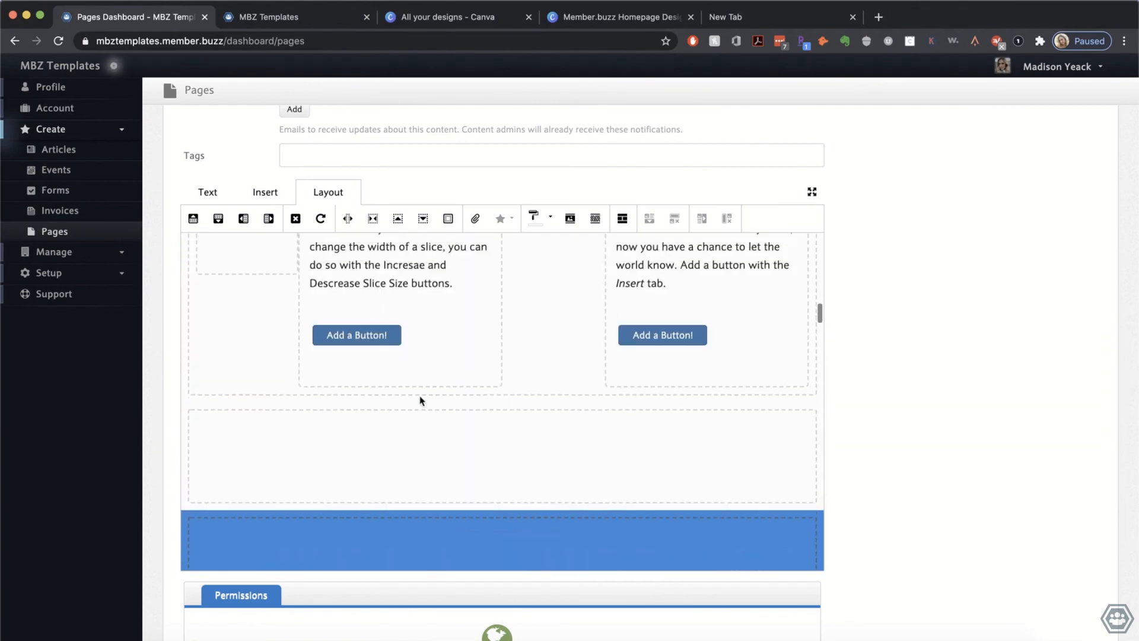
scroll(420, 397, up, 5)
scroll(420, 396, down, 12)
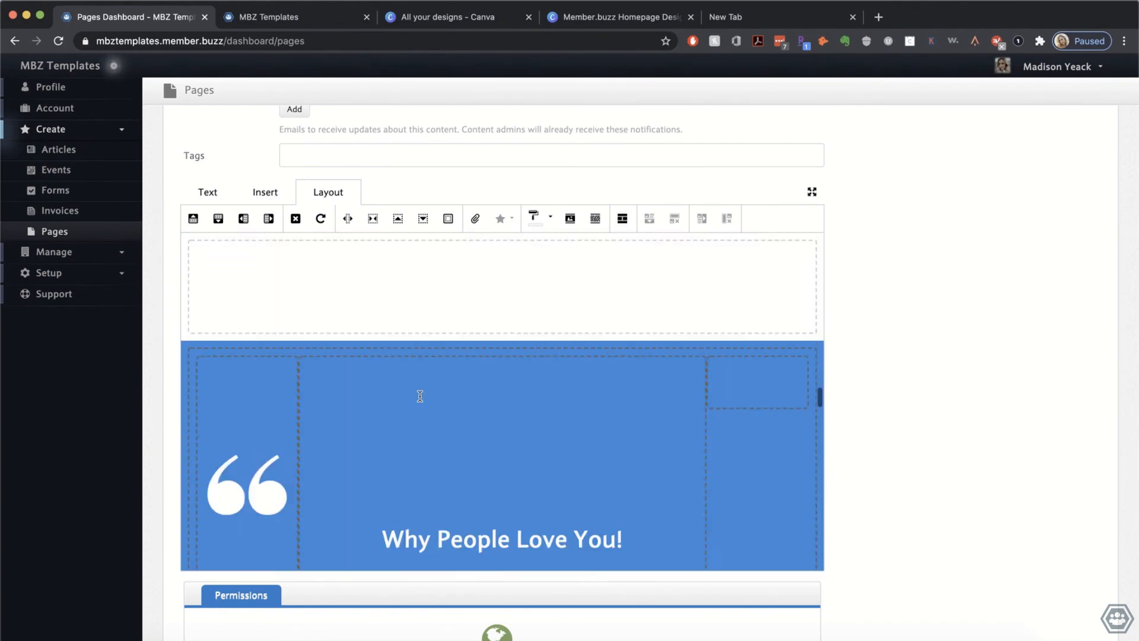
scroll(420, 396, down, 15)
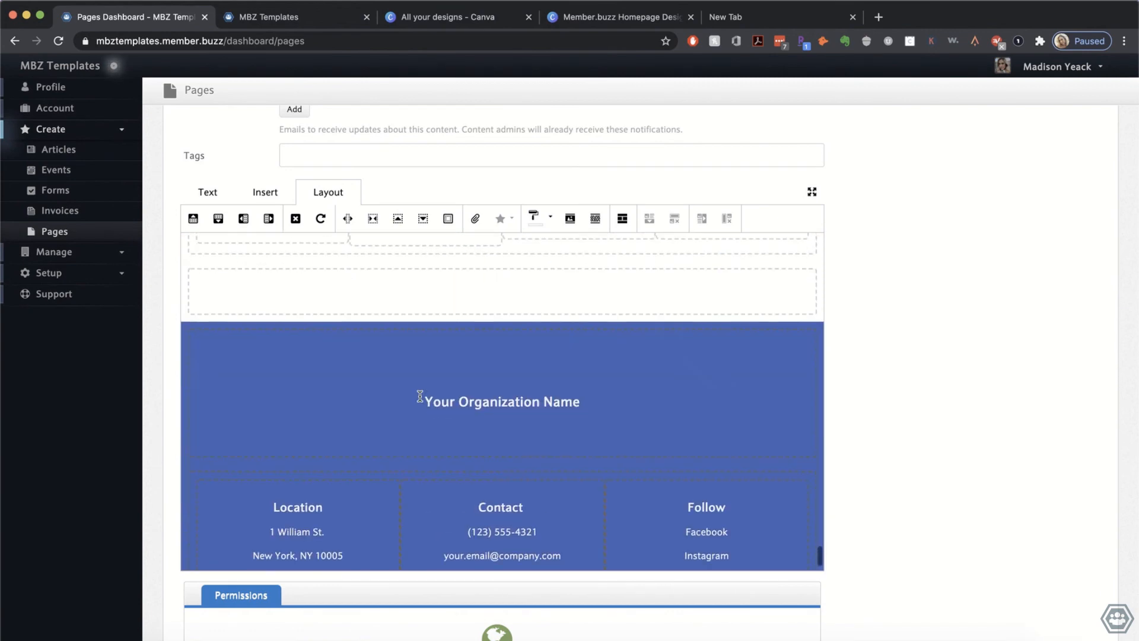
scroll(420, 396, up, 8)
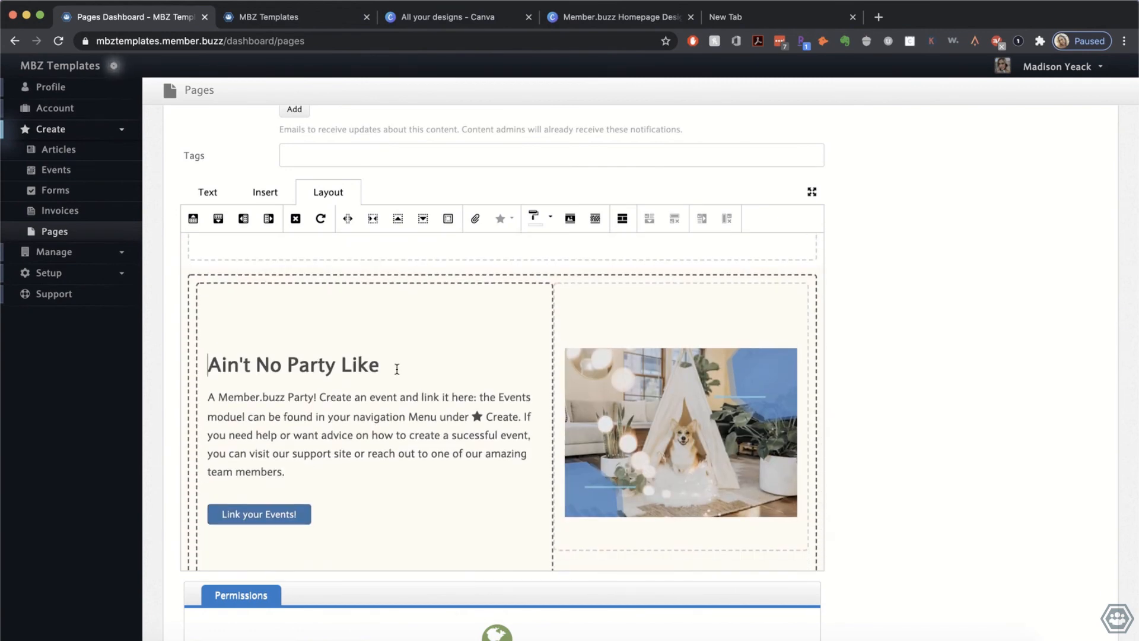
key(Return)
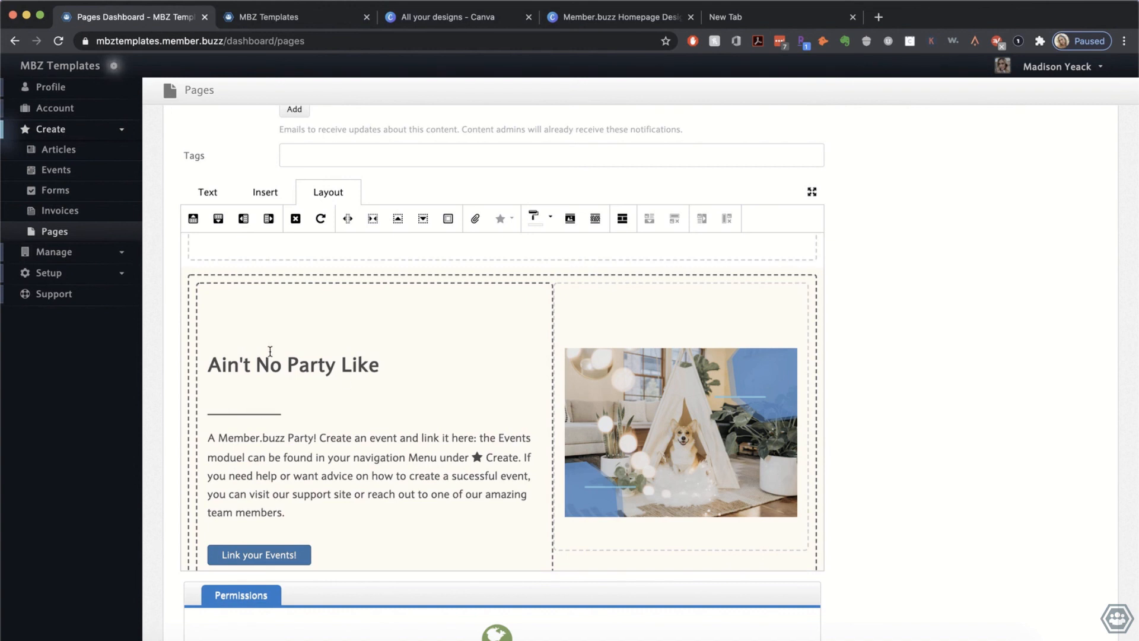
click(271, 407)
scroll(561, 330, down, 2)
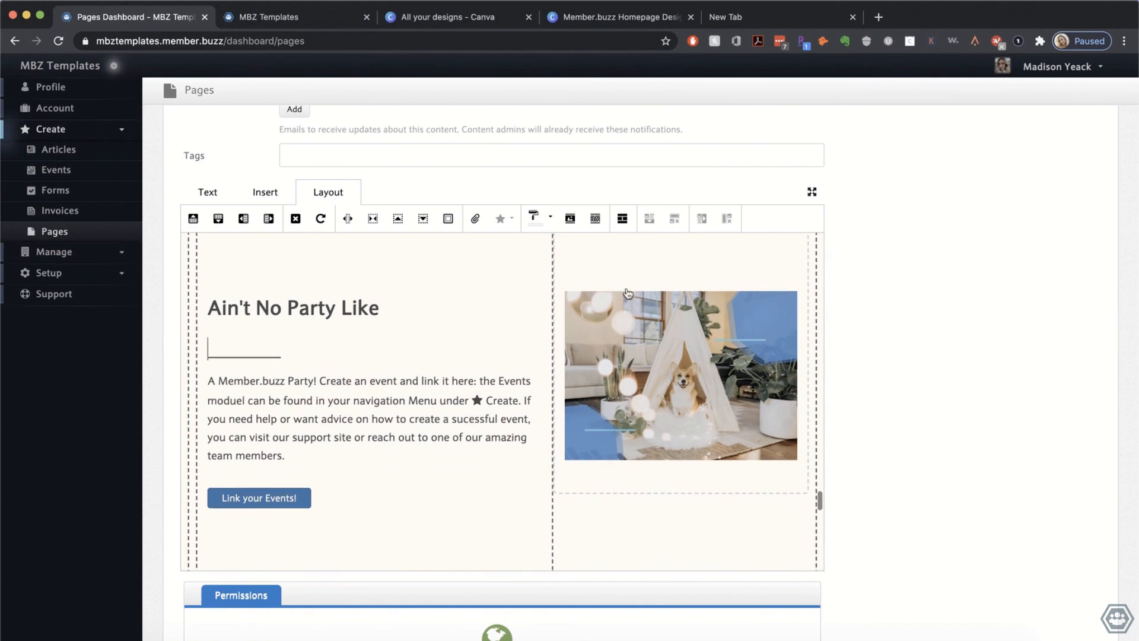
Step: Add another blank line above the tent image in the event row and save the page
click(614, 274)
key(Return)
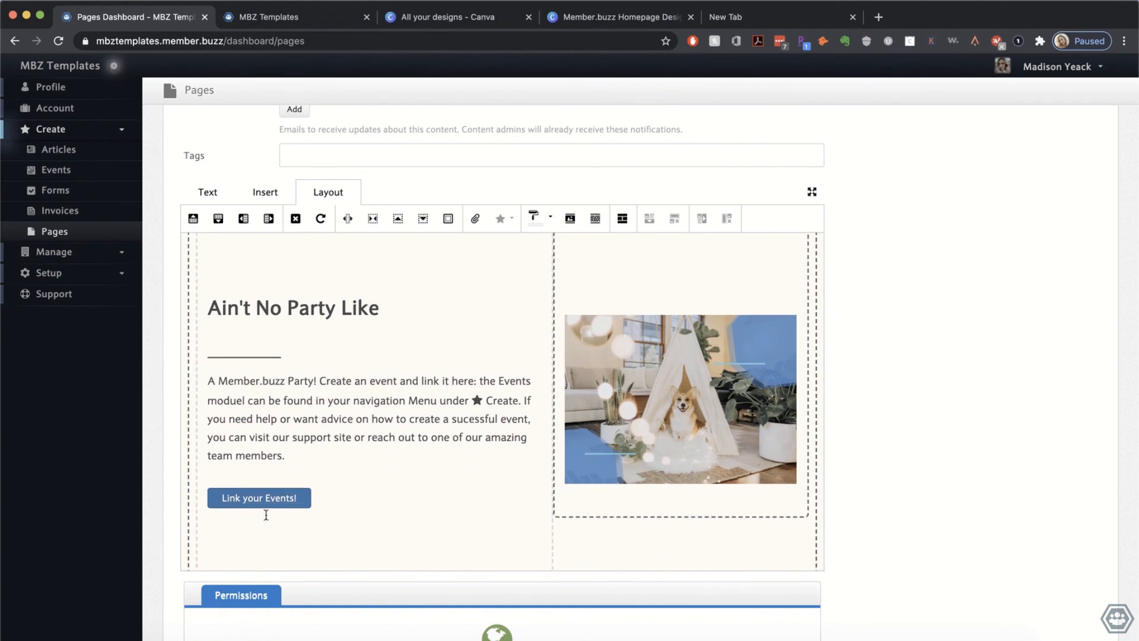
scroll(169, 546, down, 5)
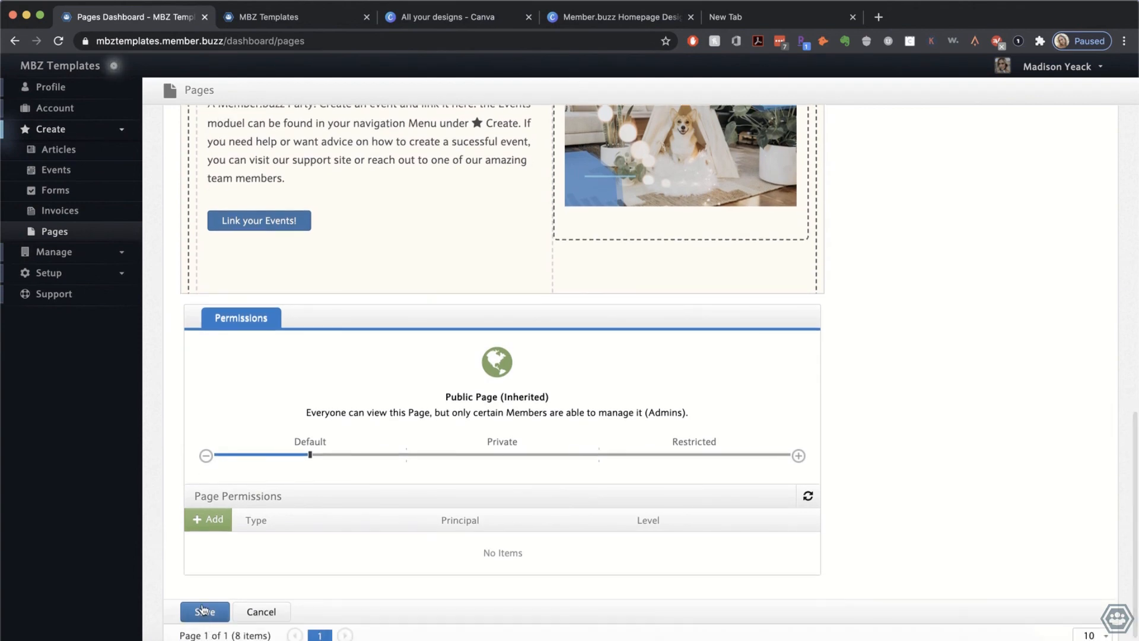
click(202, 610)
Step: Reload the live homepage and review the section order, the recoloured event row and the spacing from the hero to the footer
click(280, 24)
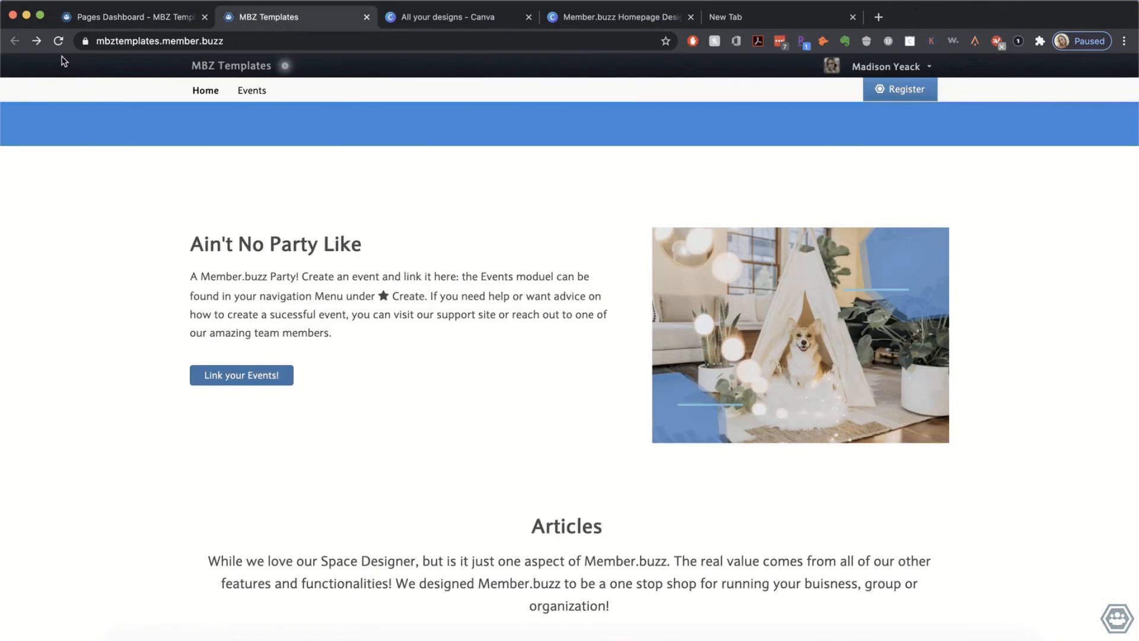
click(58, 41)
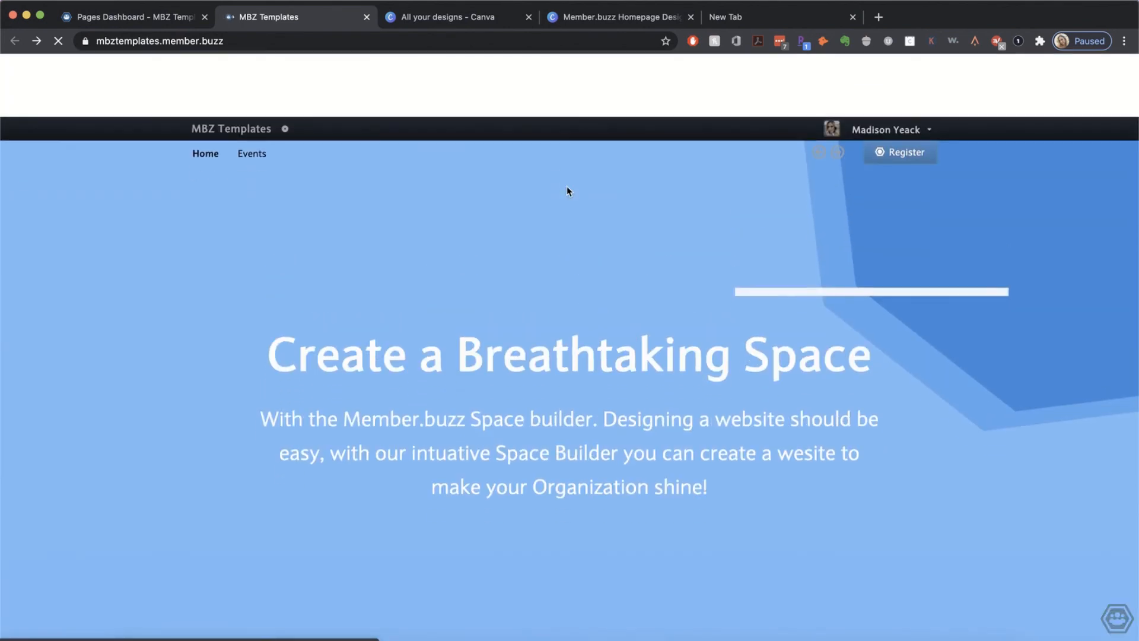
scroll(636, 280, down, 8)
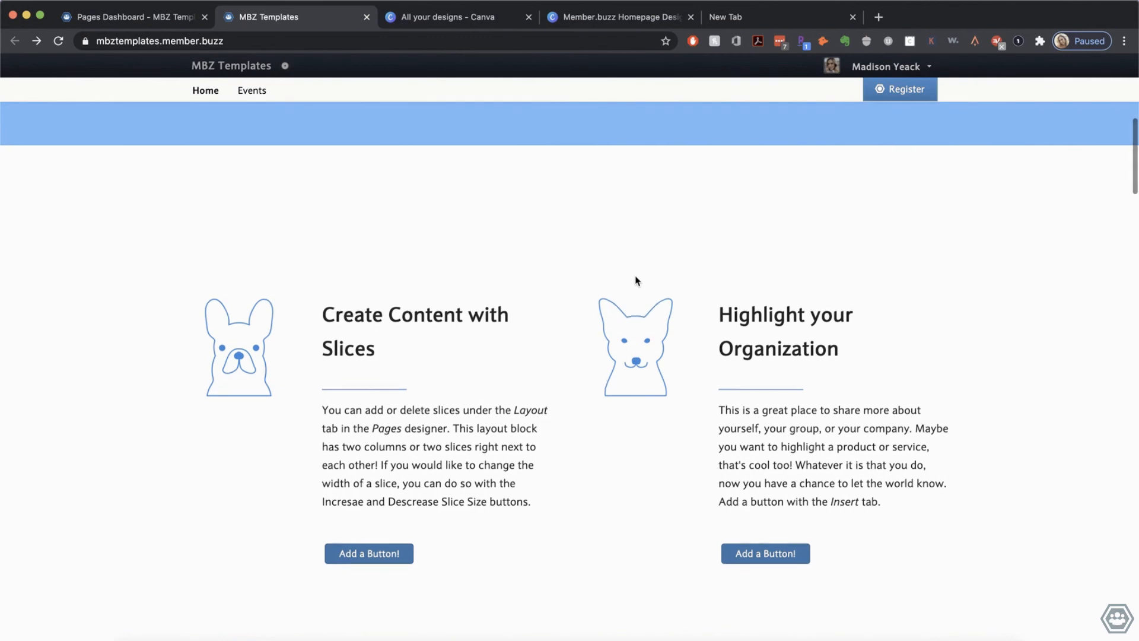
scroll(636, 280, down, 7)
scroll(636, 280, down, 10)
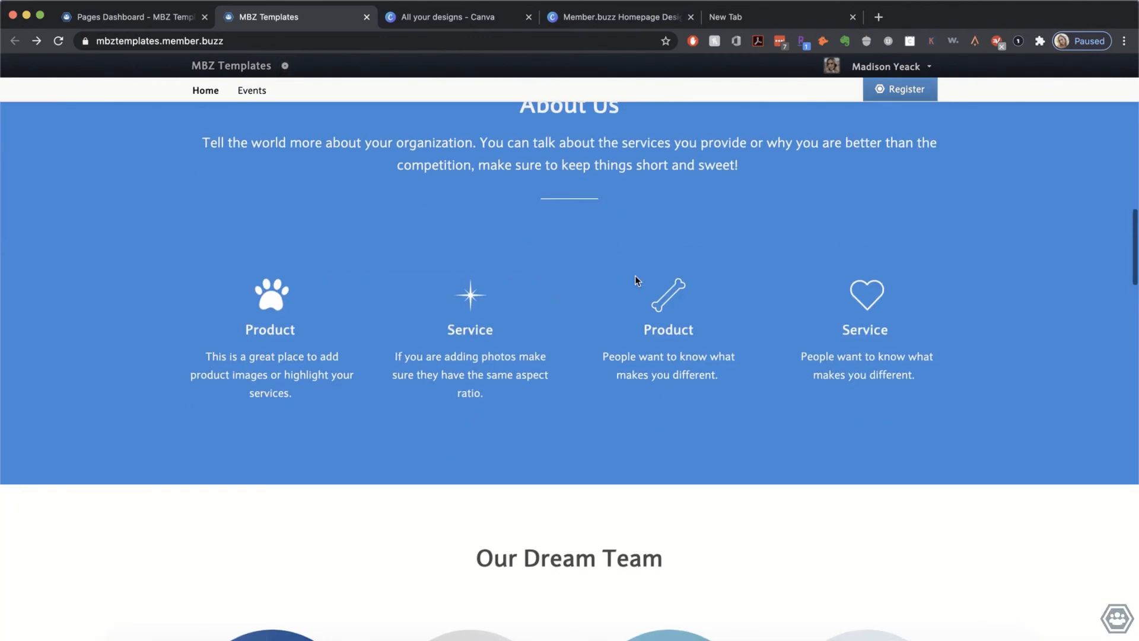
scroll(636, 280, down, 9)
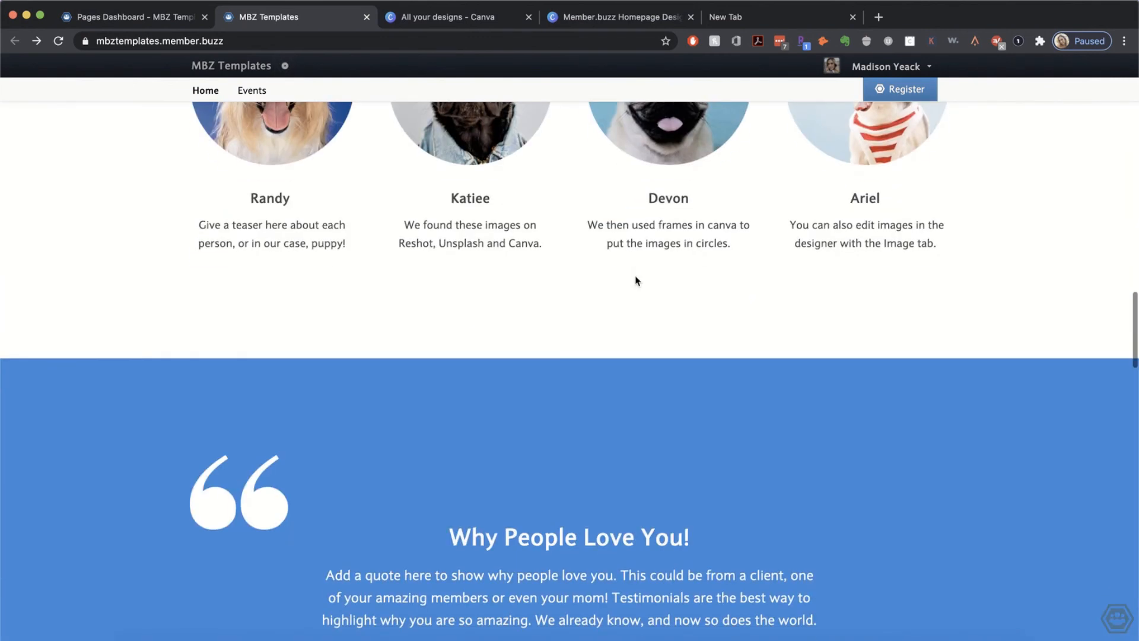
scroll(635, 276, down, 8)
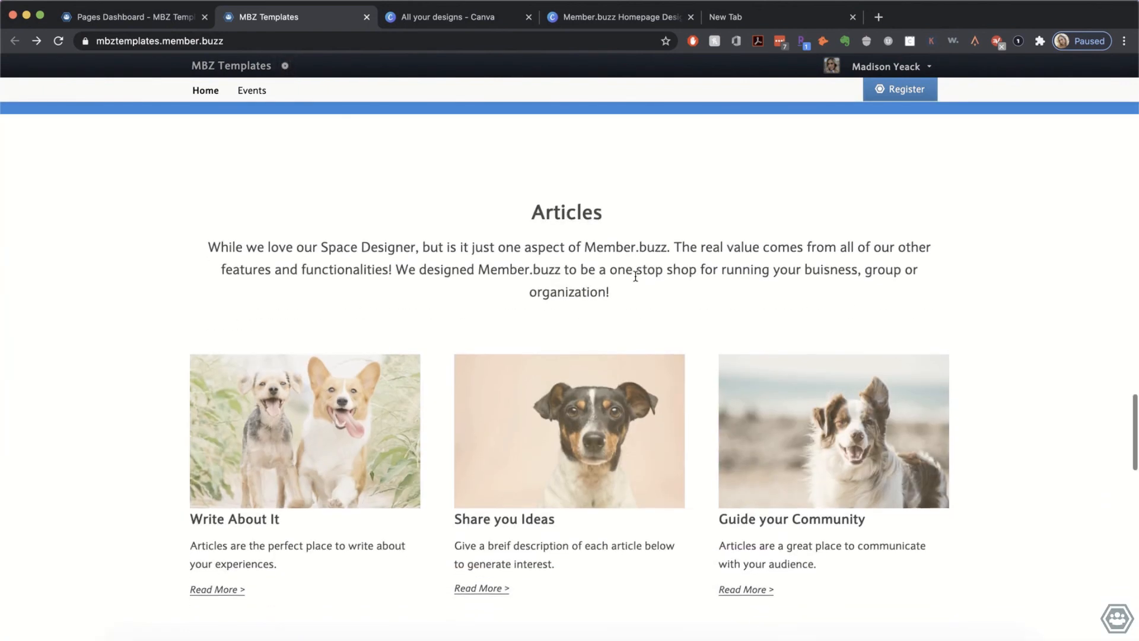
scroll(636, 279, down, 6)
scroll(636, 280, down, 6)
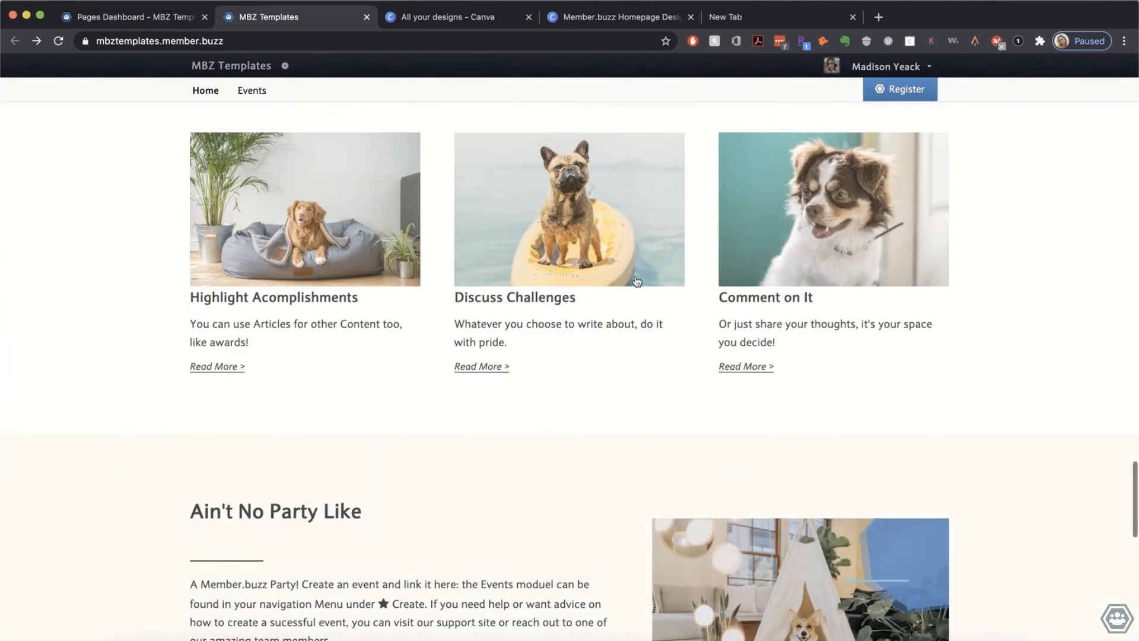
scroll(636, 280, down, 6)
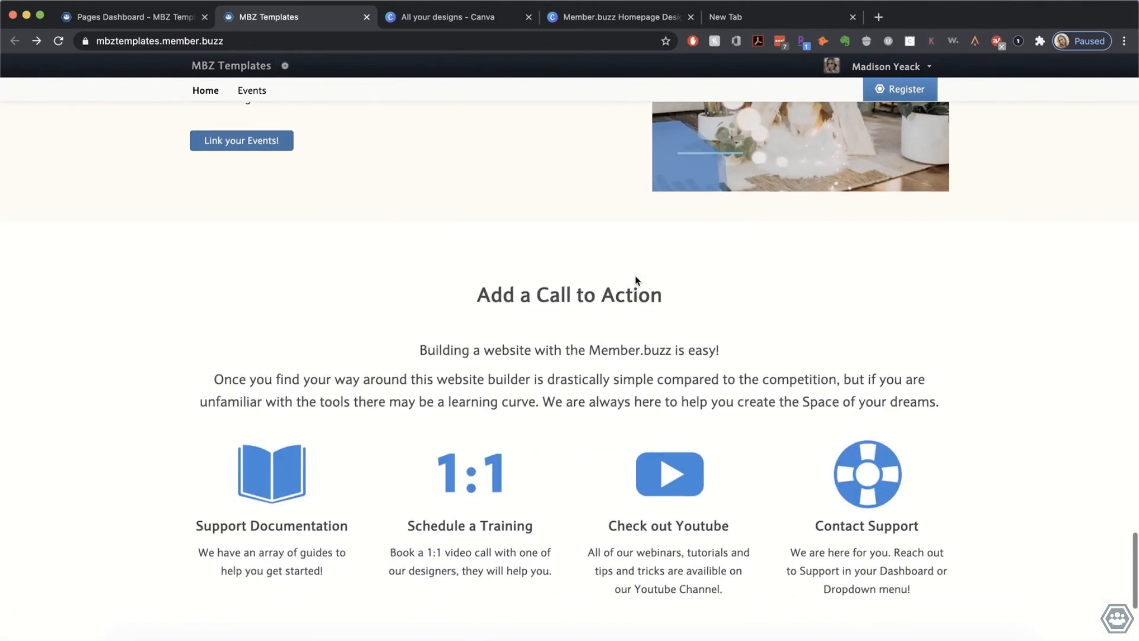
scroll(636, 280, down, 5)
scroll(635, 280, up, 10)
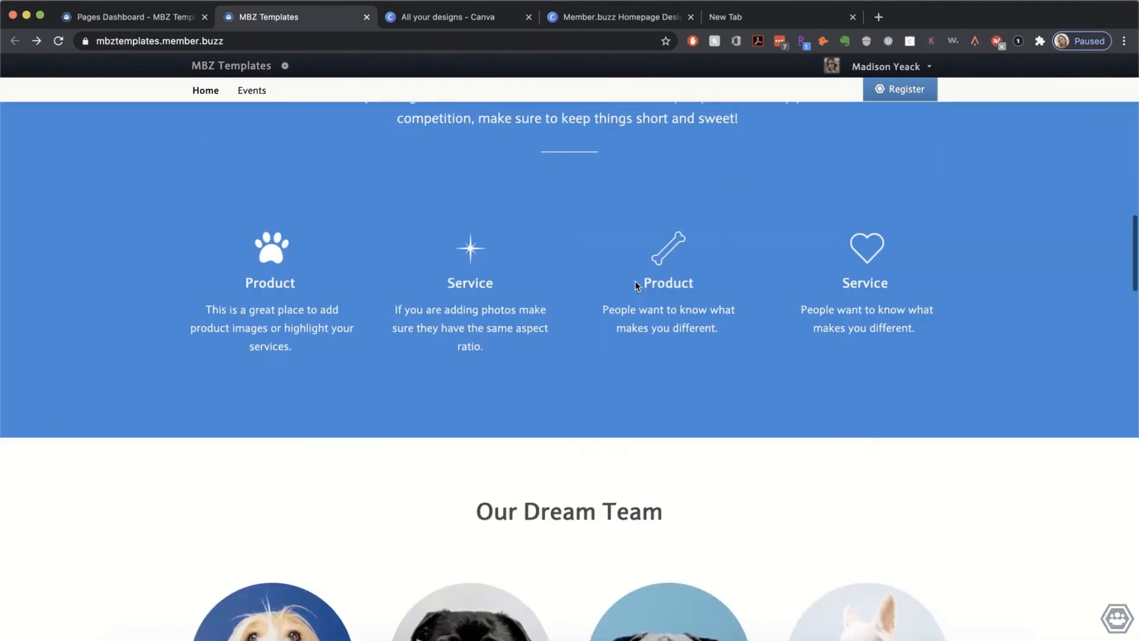
scroll(635, 283, up, 10)
scroll(635, 282, down, 20)
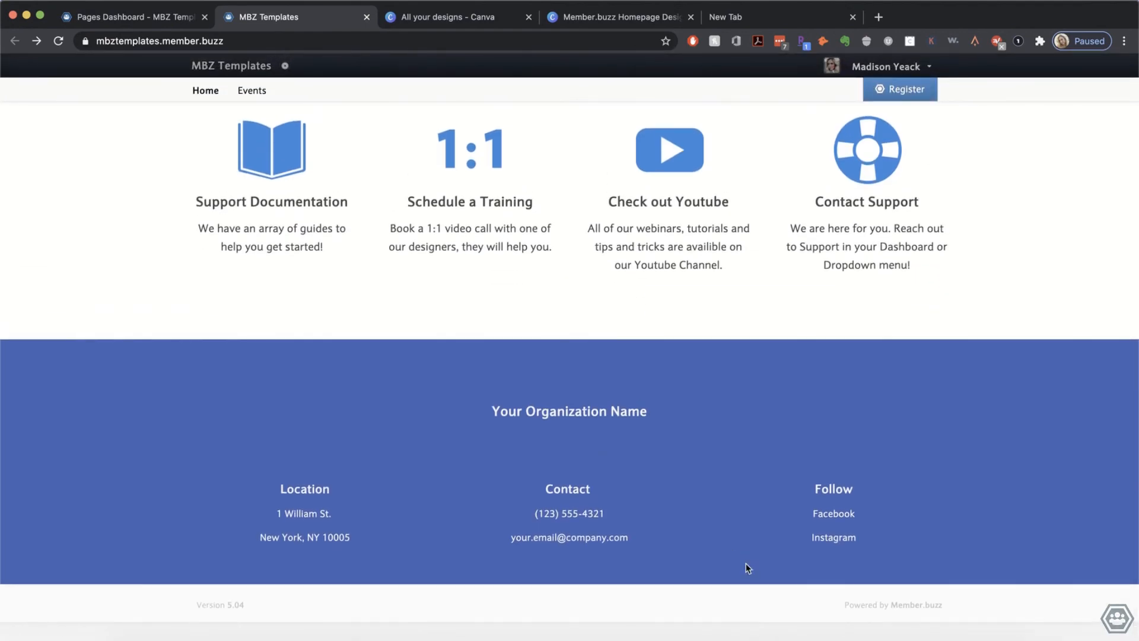
scroll(746, 568, up, 20)
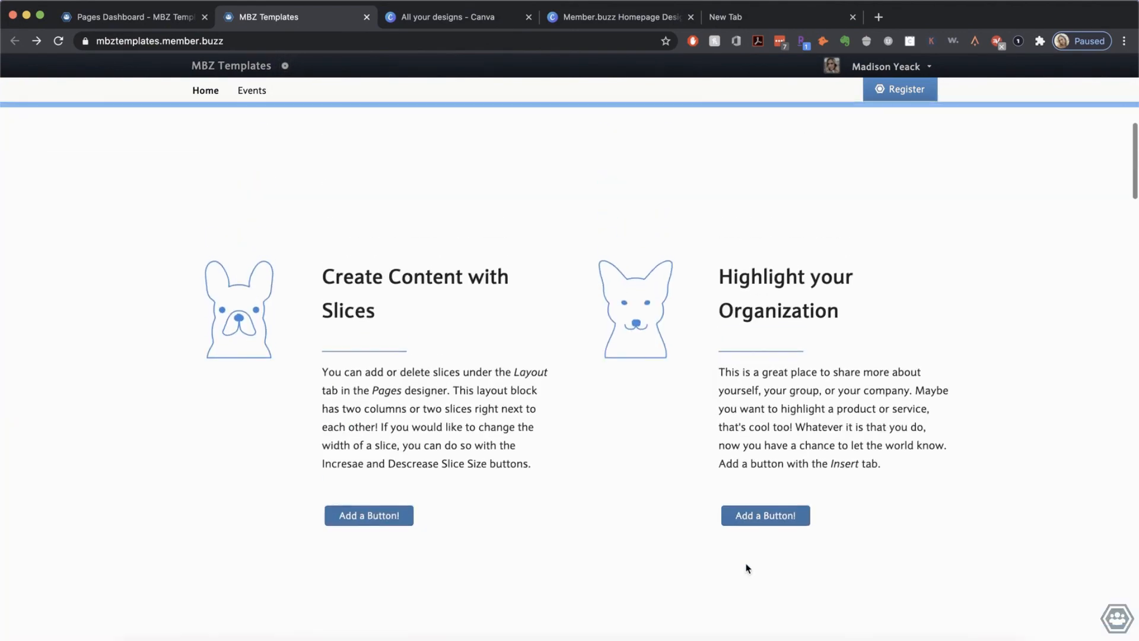
Step: Review the live homepage from the two-column content row through team, testimonial, articles, event and call-to-action sections to the footer, and recheck About Us
scroll(682, 461, down, 10)
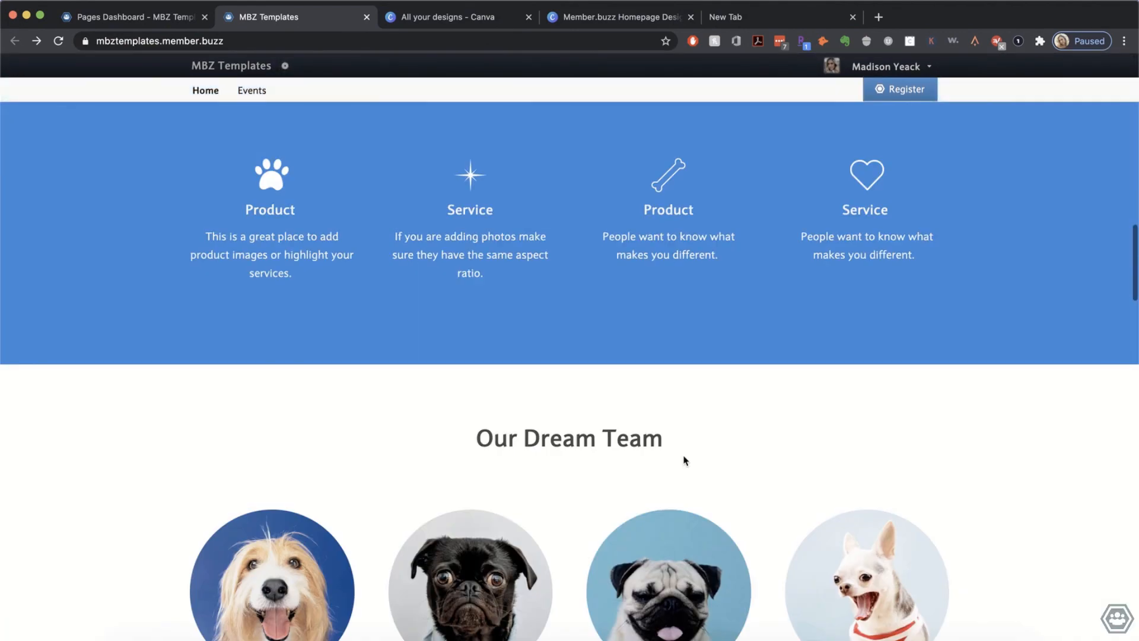
scroll(684, 456, down, 7)
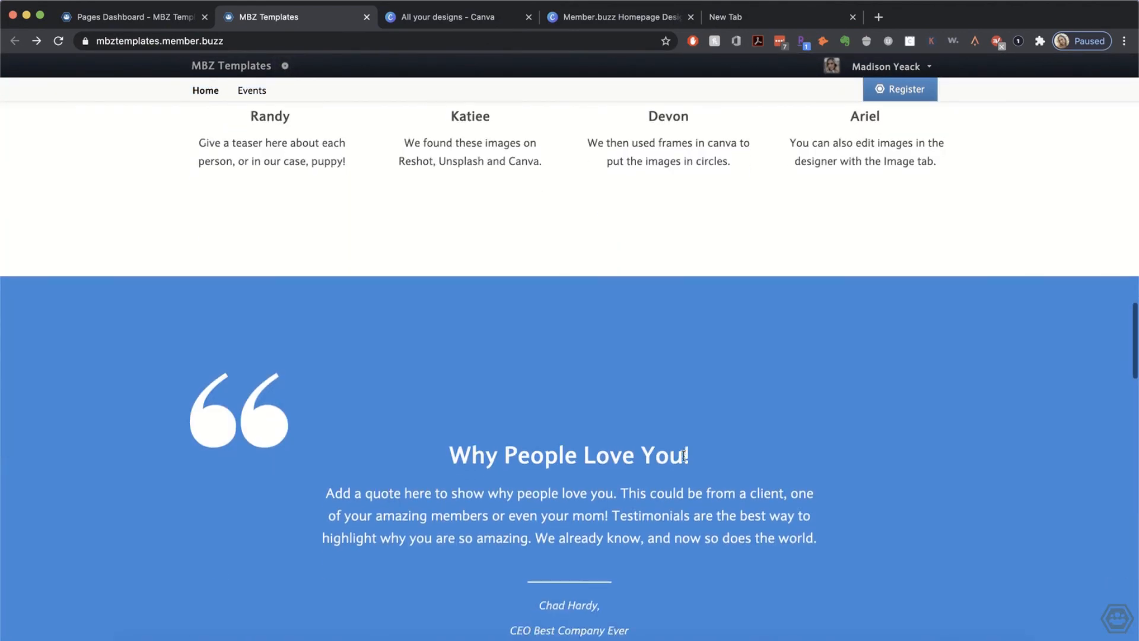
scroll(685, 460, down, 5)
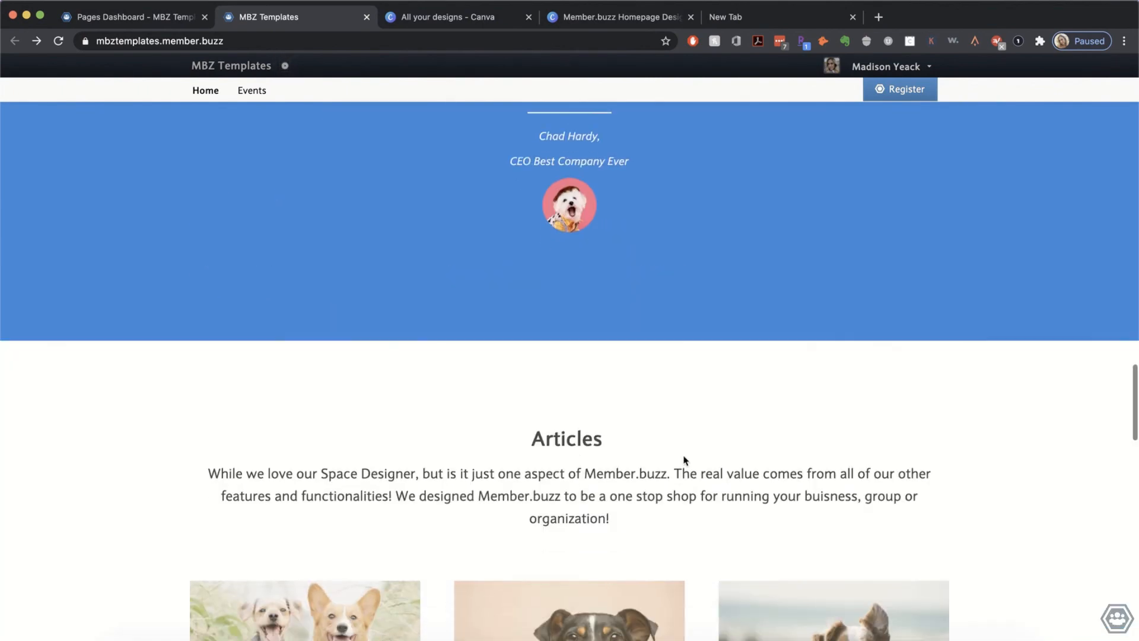
scroll(686, 460, down, 10)
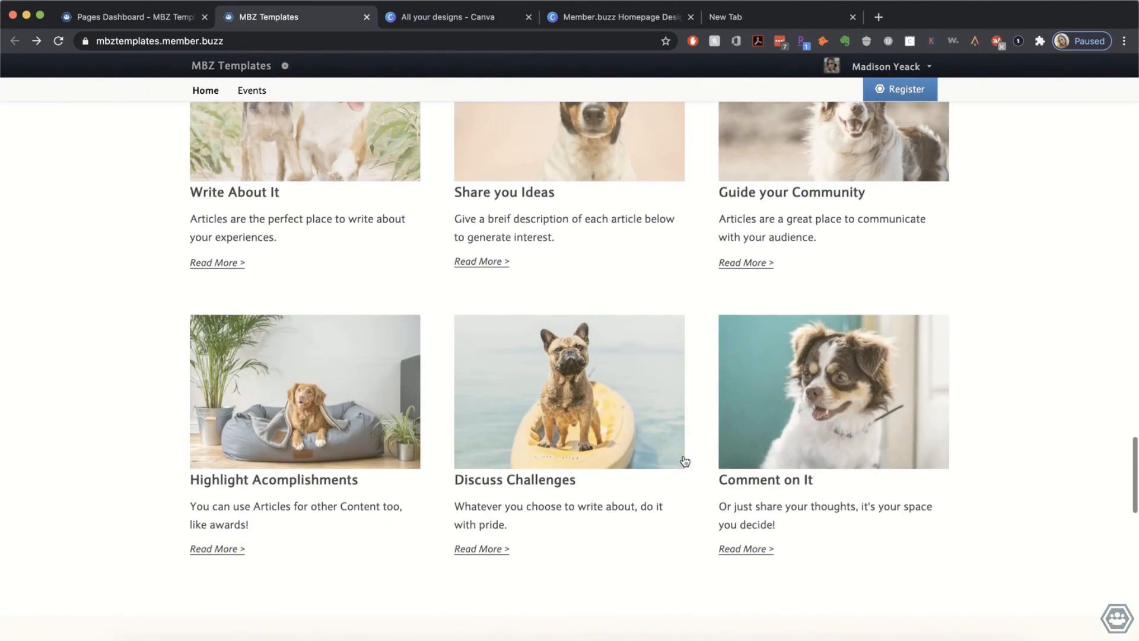
scroll(685, 461, down, 5)
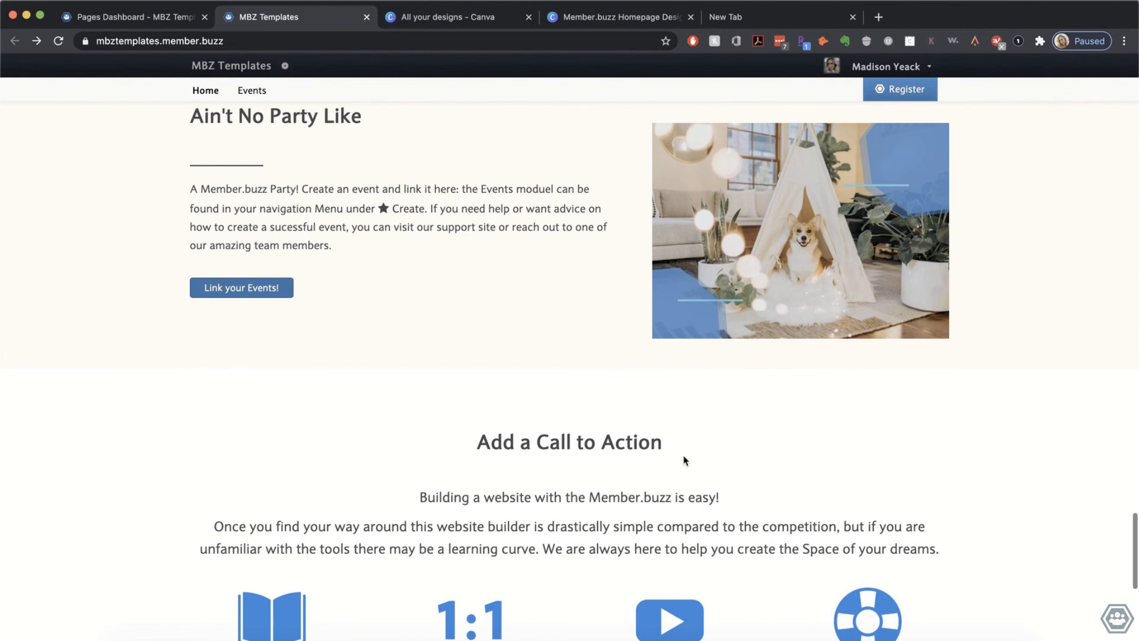
scroll(685, 461, up, 2)
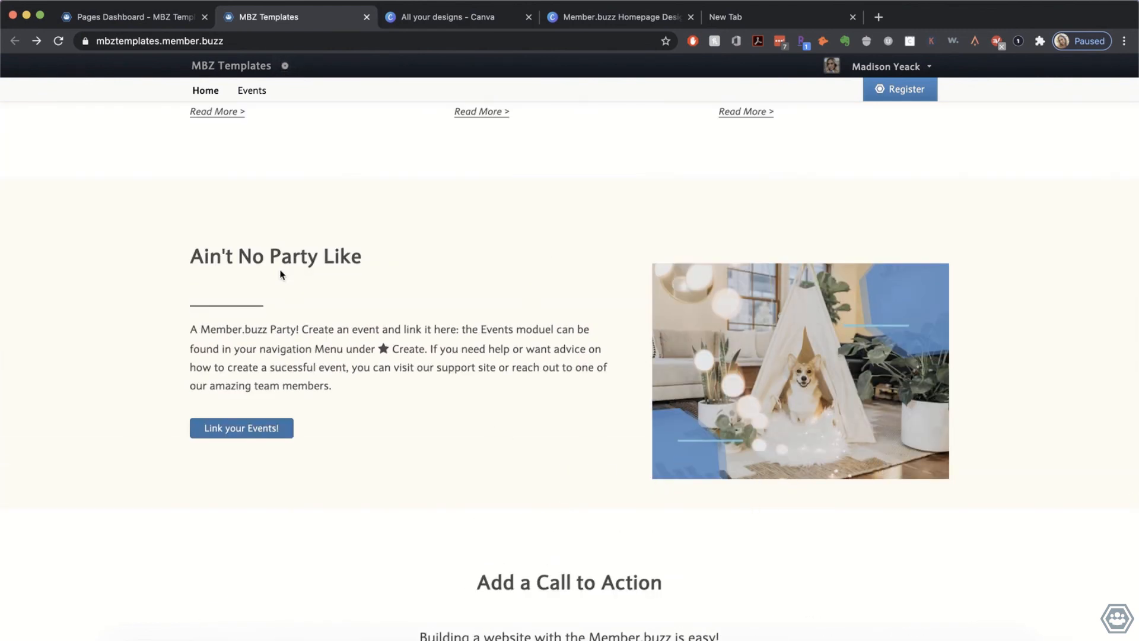
scroll(402, 493, down, 3)
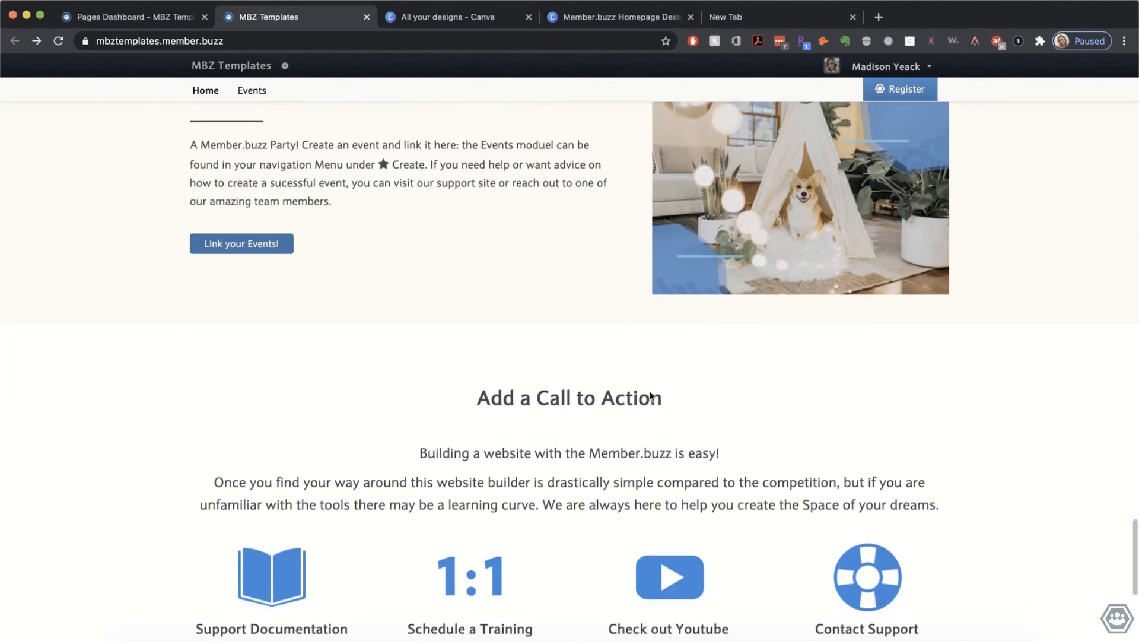
scroll(599, 492, down, 4)
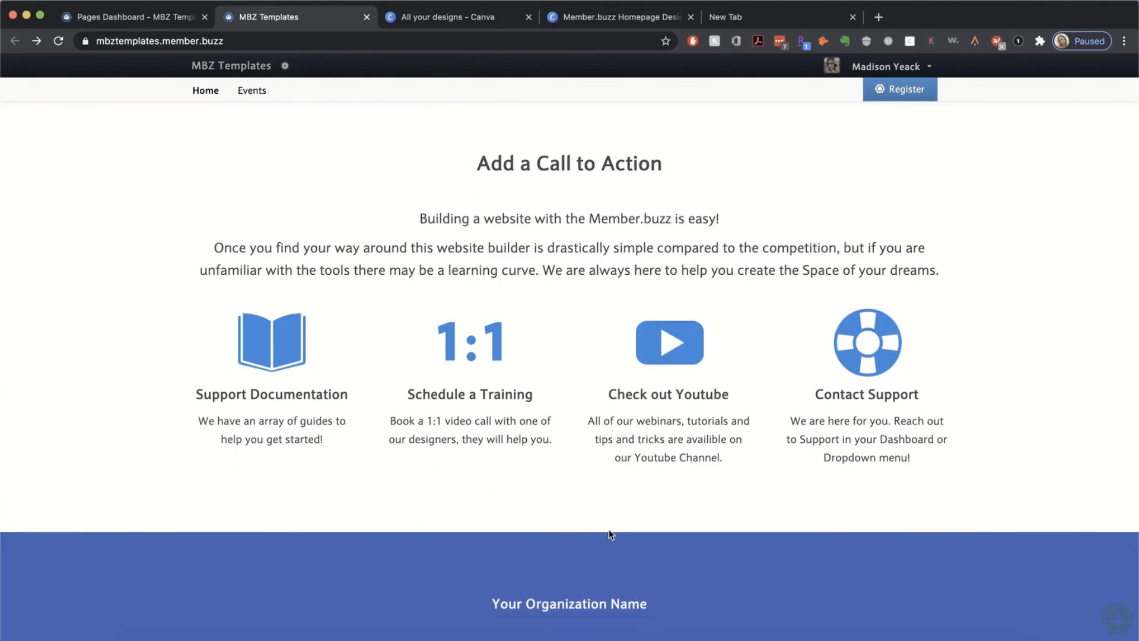
scroll(608, 533, down, 1)
scroll(832, 435, down, 2)
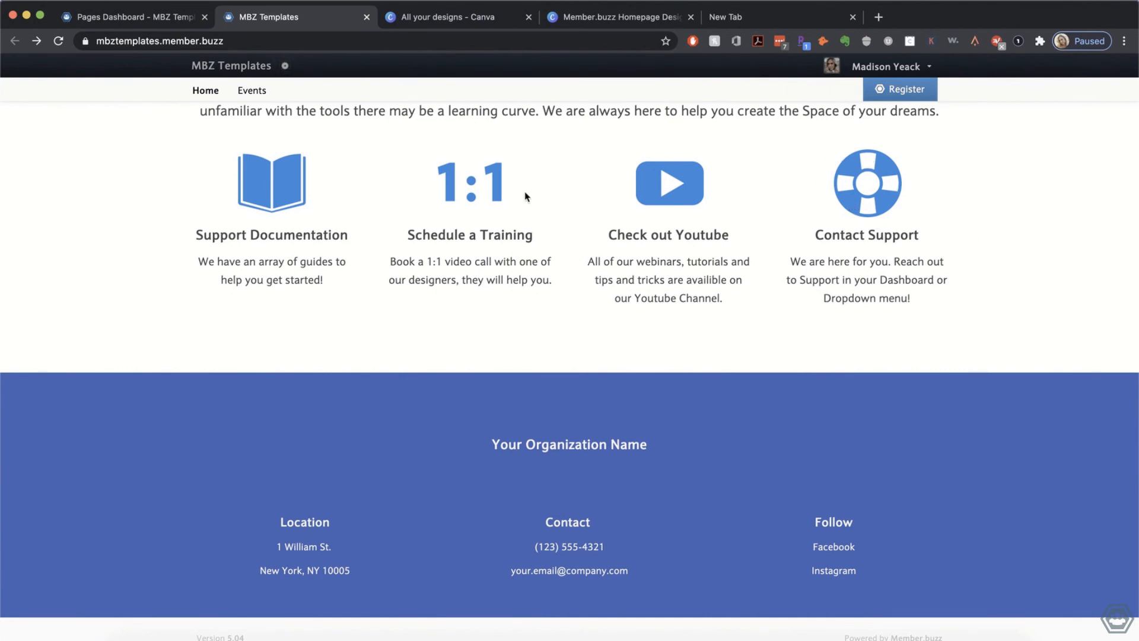
scroll(622, 521, down, 2)
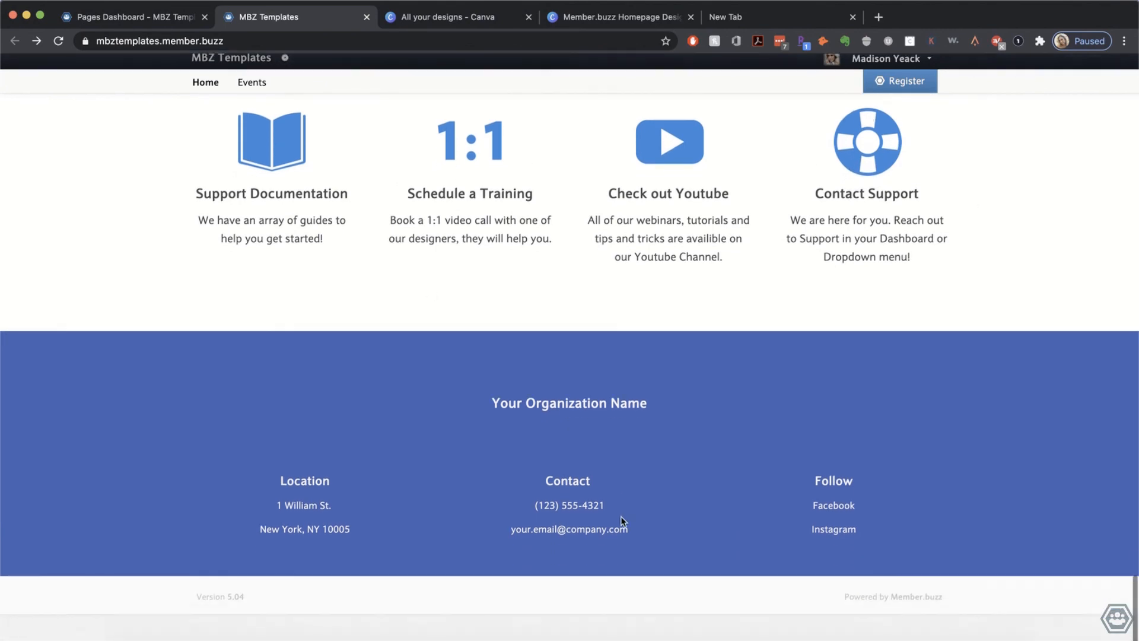
scroll(621, 521, up, 10)
scroll(622, 521, up, 5)
scroll(622, 521, down, 3)
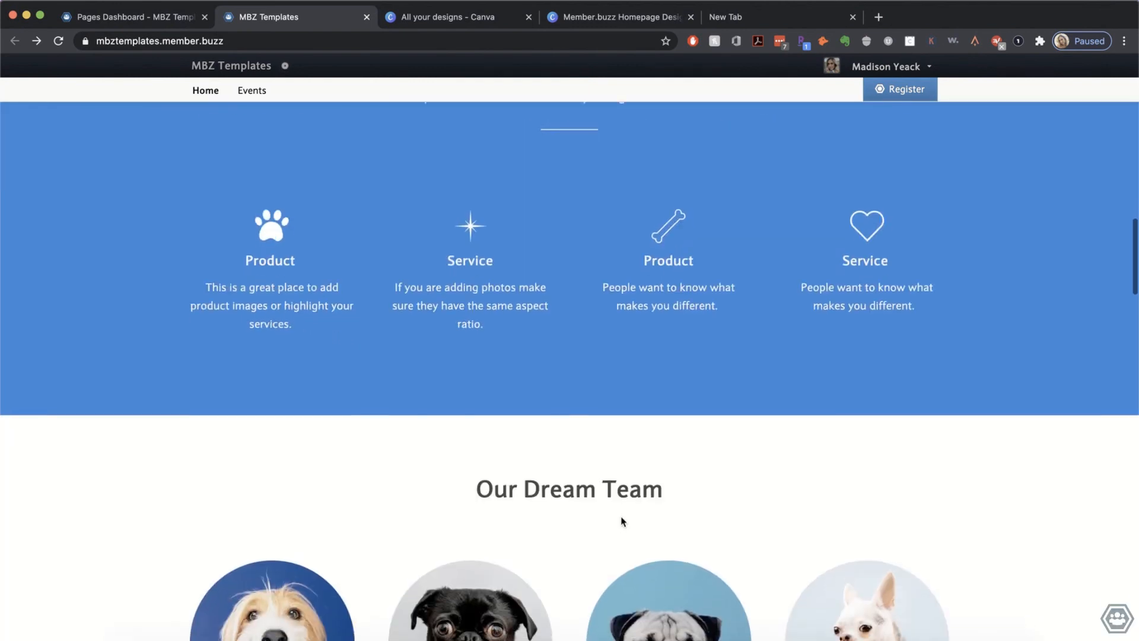
scroll(622, 521, up, 3)
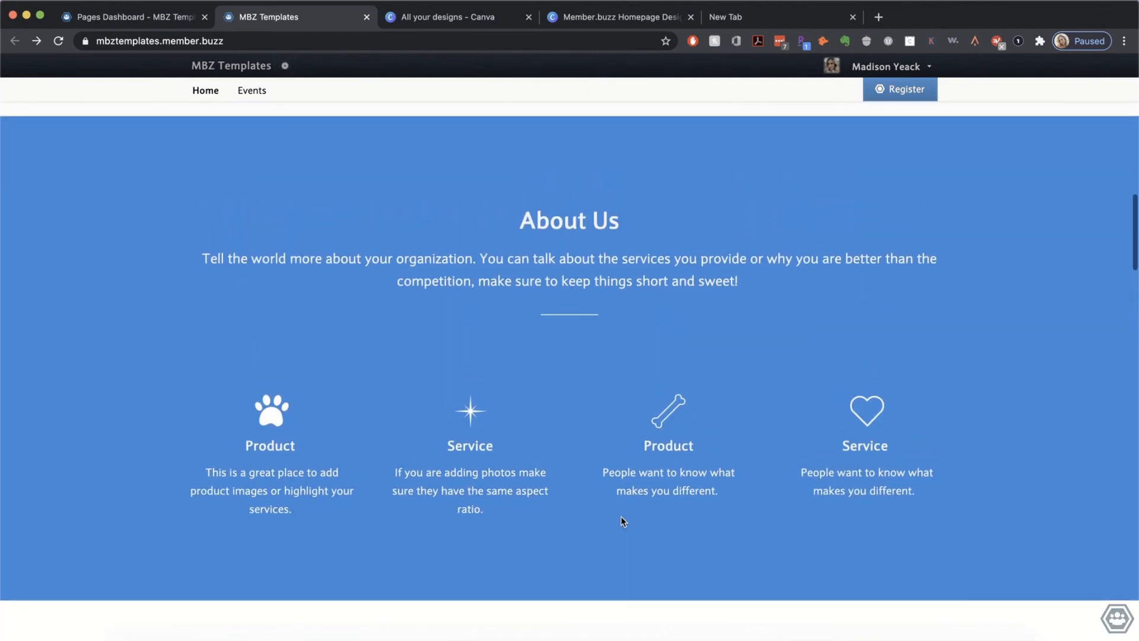